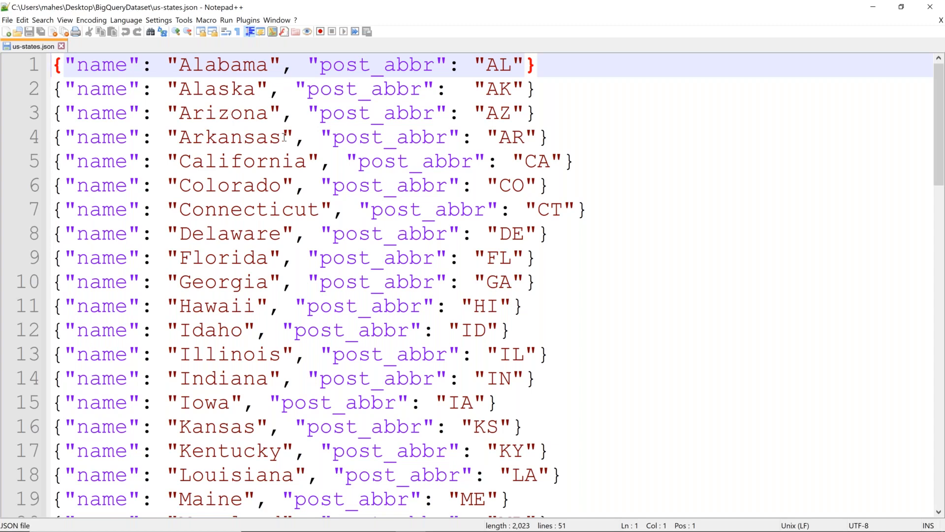
# Select and copy all the state records, then open JSONLint from a 'json validator' search in a new tab
pyautogui.hotkey('ctrl', 'a')
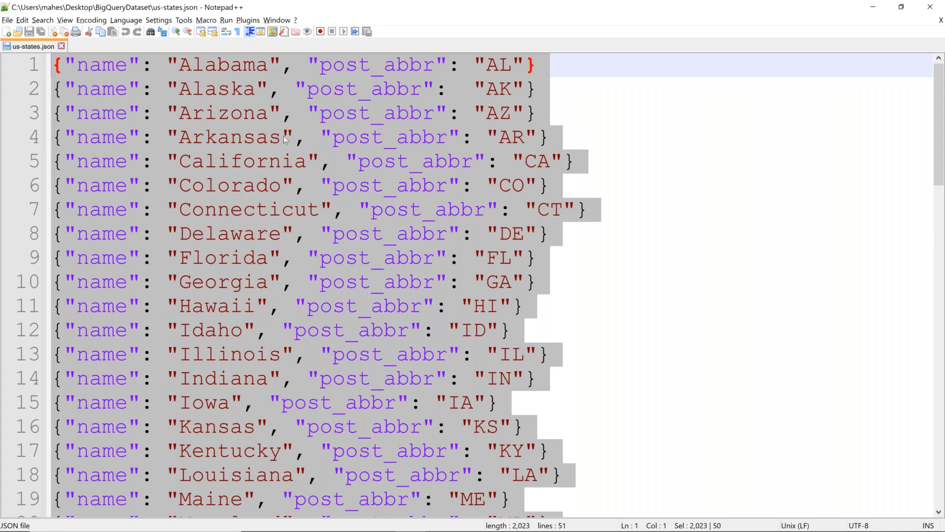
pyautogui.hotkey('alt', 'Tab')
pyautogui.hotkey('alt', 'Tab')
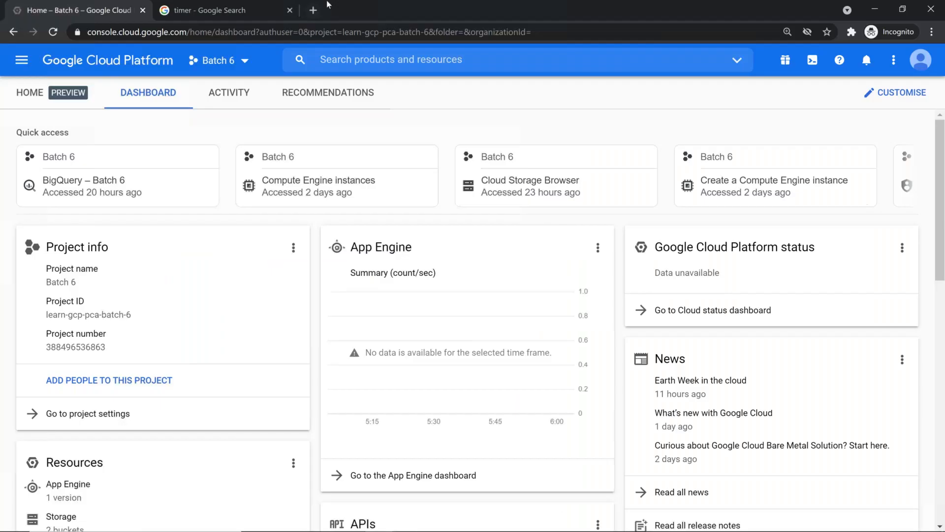
pyautogui.hotkey('ctrl', 't')
pyautogui.write('jsdn')
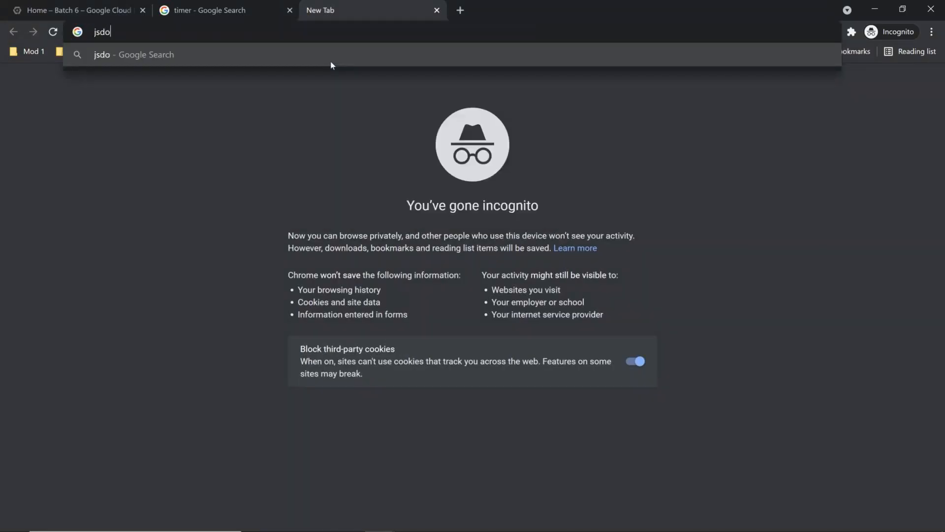
pyautogui.press('BackSpace')
pyautogui.press('BackSpace')
pyautogui.write('o')
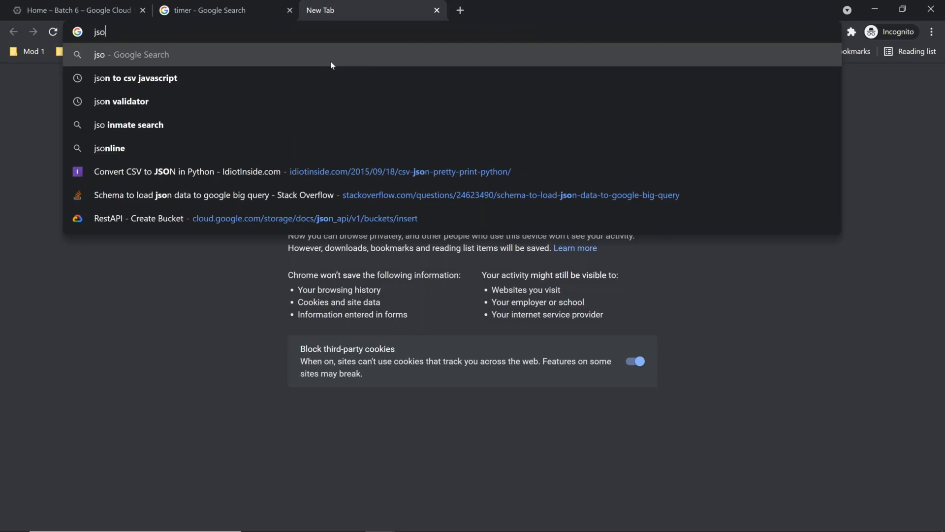
pyautogui.press('Down')
pyautogui.press('Down')
pyautogui.press('Return')
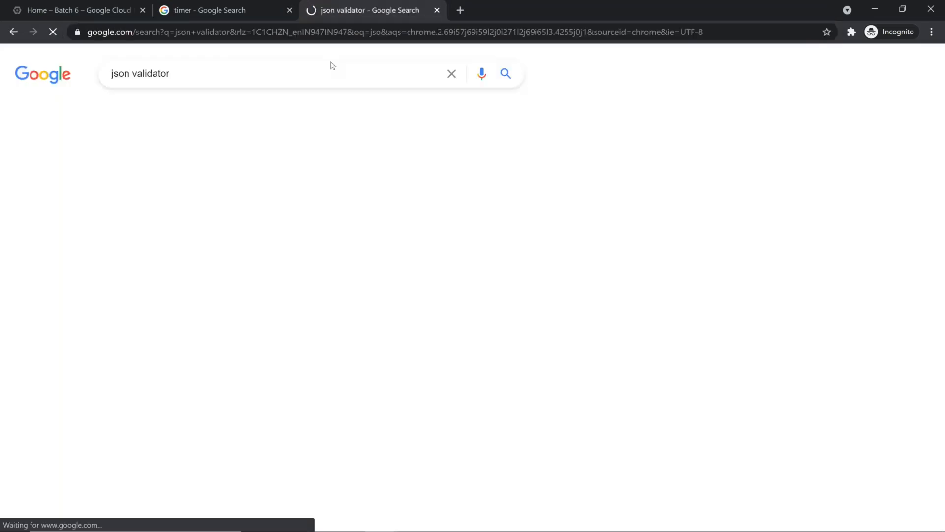
pyautogui.click(191, 180)
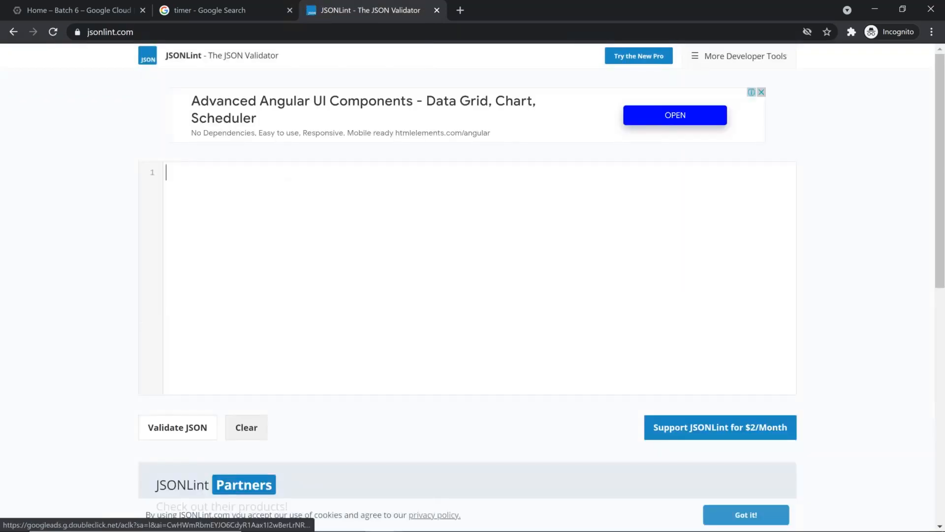
# Paste the state records into JSONLint and validate them, revealing a parse error on line 4
pyautogui.hotkey('ctrl', 'v')
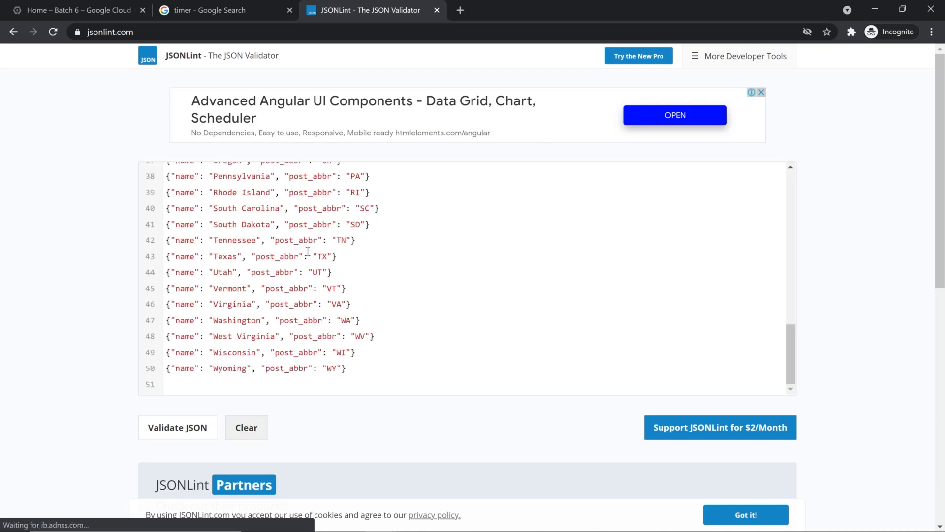
pyautogui.click(209, 422)
pyautogui.scroll(-2, 454, 281)
pyautogui.scroll(1, 452, 282)
pyautogui.scroll(-2, 450, 285)
pyautogui.moveTo(940, 127)
pyautogui.mouseDown()
pyautogui.moveTo(941, 210)
pyautogui.moveTo(942, 128)
pyautogui.mouseUp()
pyautogui.scroll(3, 387, 284)
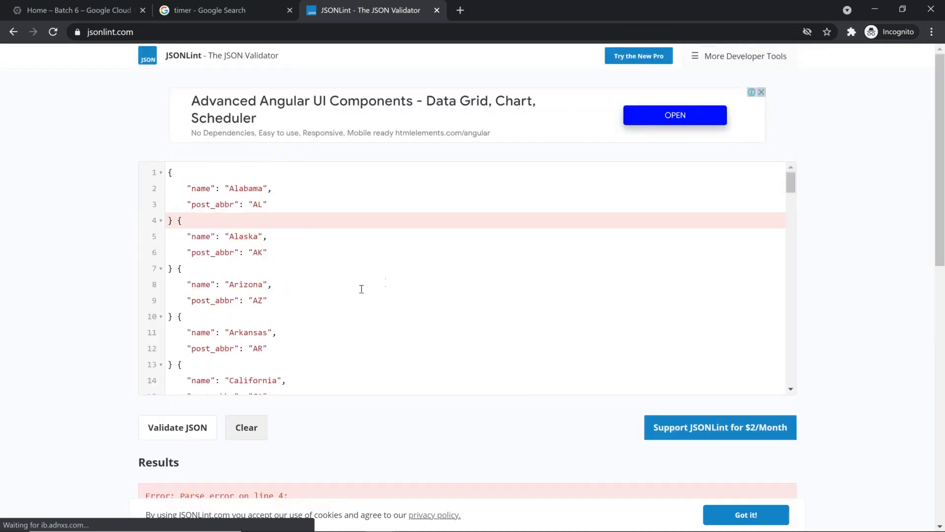
pyautogui.click(169, 225)
# Clear the reformatted JSON and paste the original state records in again
pyautogui.click(331, 298)
pyautogui.hotkey('ctrl', 'a')
pyautogui.press('BackSpace')
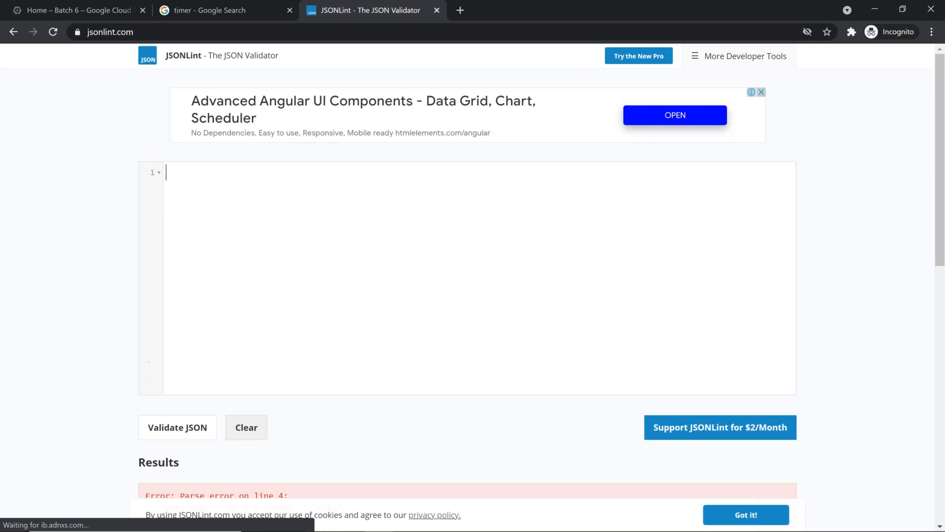
pyautogui.hotkey('ctrl', 'v')
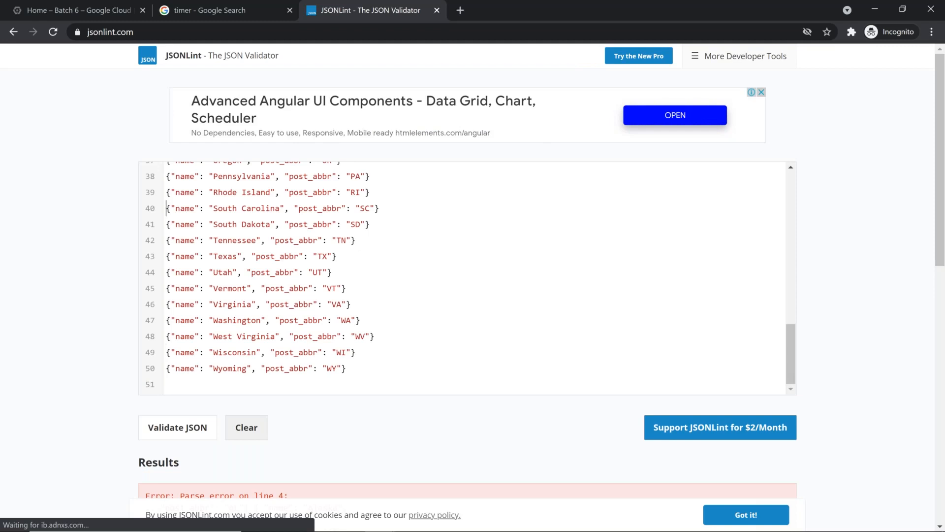
pyautogui.scroll(12, 166, 208)
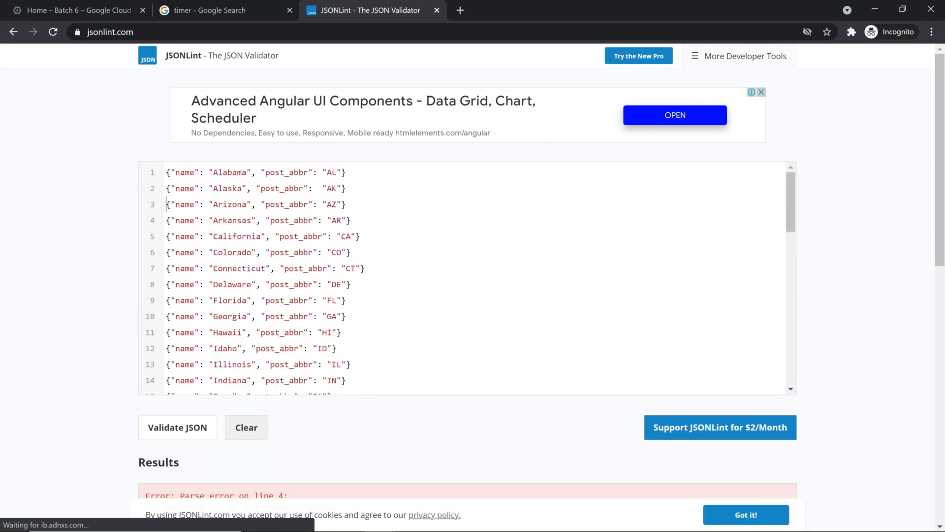
# Replace the contents with only the Alabama and Alaska records, comma-separated, and validate
pyautogui.hotkey('ctrl', 'a')
pyautogui.write('{"name": "Alabama", "post_abbr": "AL"} {"name": "Alaska", "post_abbr":  "AK"}')
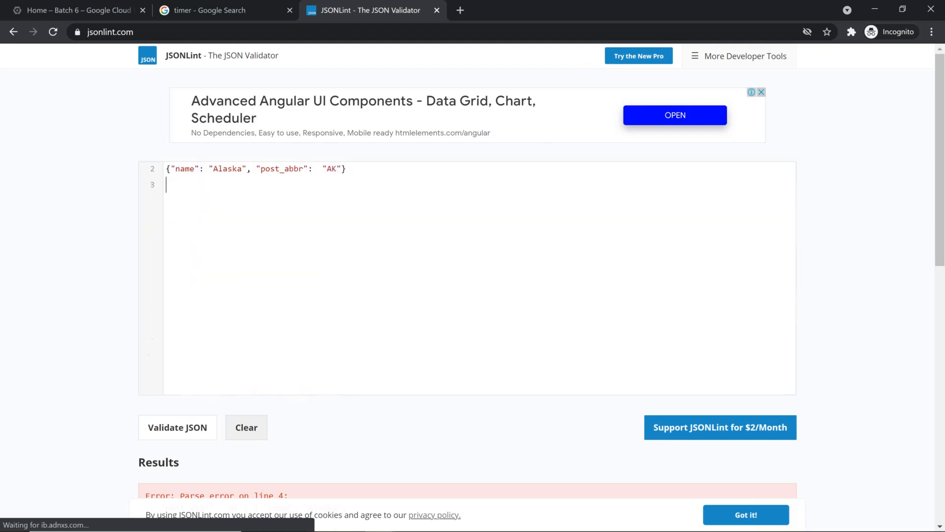
pyautogui.press('End')
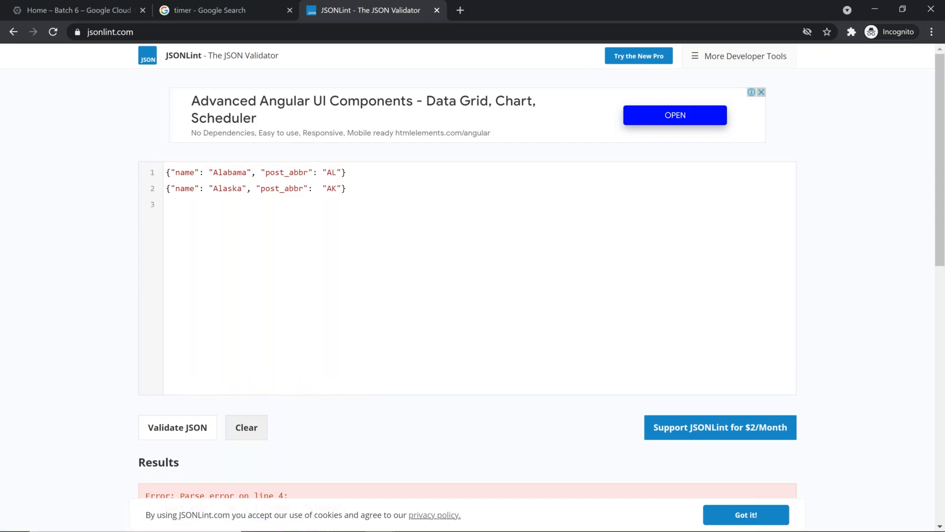
pyautogui.write(',')
pyautogui.click(173, 428)
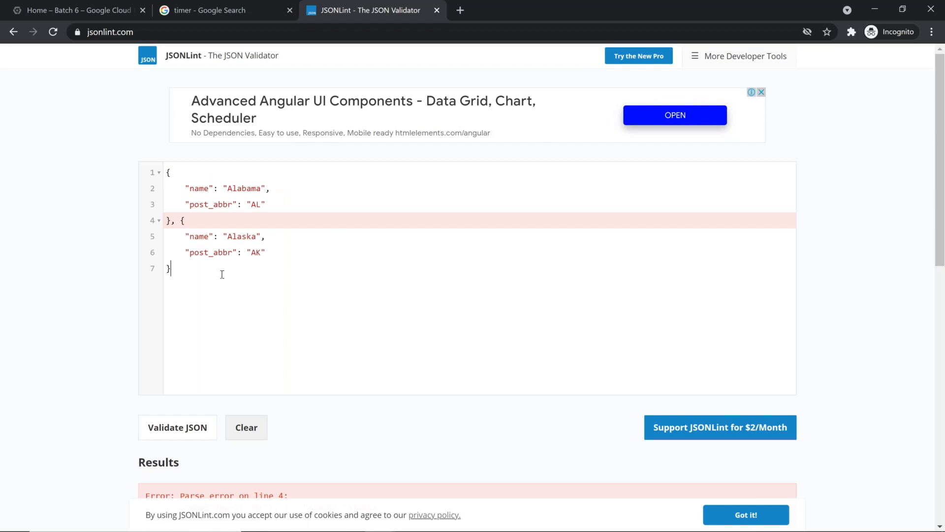
# Wrap the two records in [ ] brackets and validate them as Valid JSON
pyautogui.press('Return')
pyautogui.write(']')
pyautogui.press('Up')
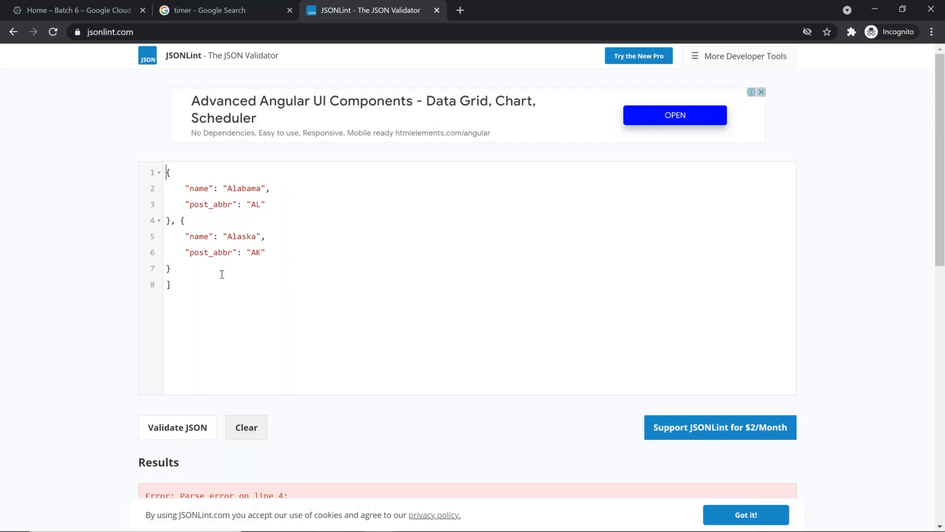
pyautogui.press('Return')
pyautogui.press('Up')
pyautogui.write('[')
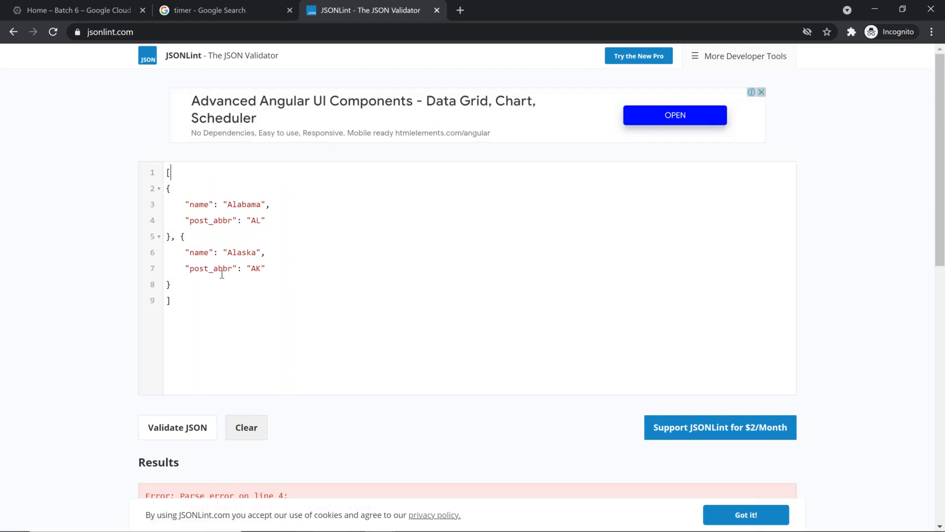
pyautogui.click(175, 426)
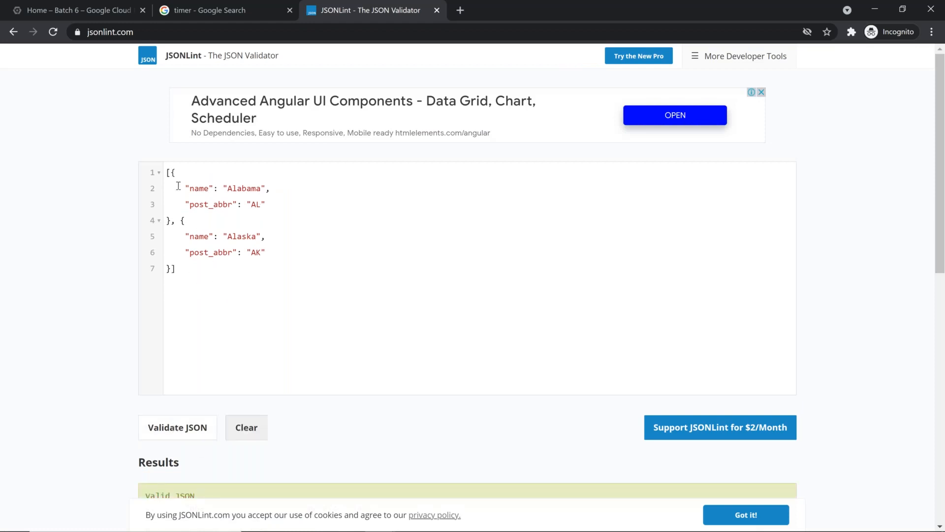
pyautogui.click(176, 219)
# Switch from JSONLint back to the us-states.json window in Notepad++
pyautogui.hotkey('alt', 'Tab')
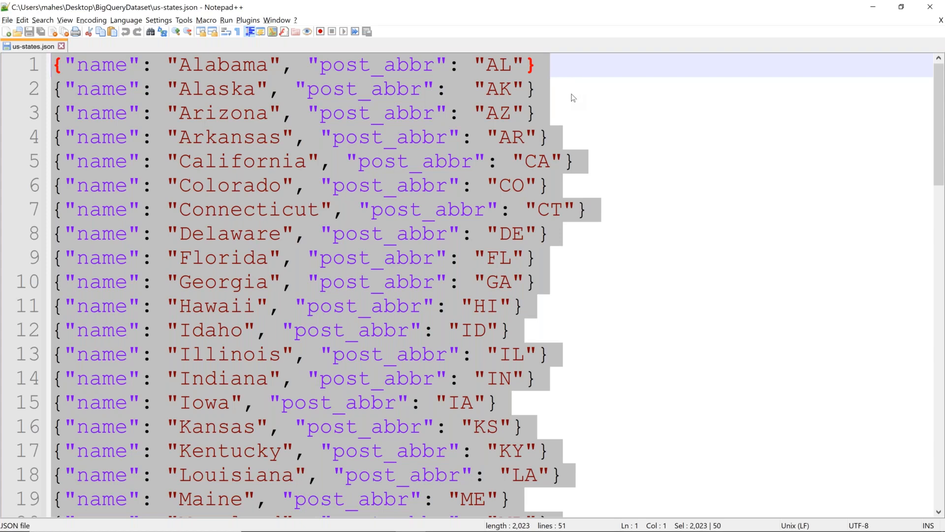
# Deselect the records in us-states.json, scroll down to Wyoming on line 50, and return to JSONLint
pyautogui.click(573, 98)
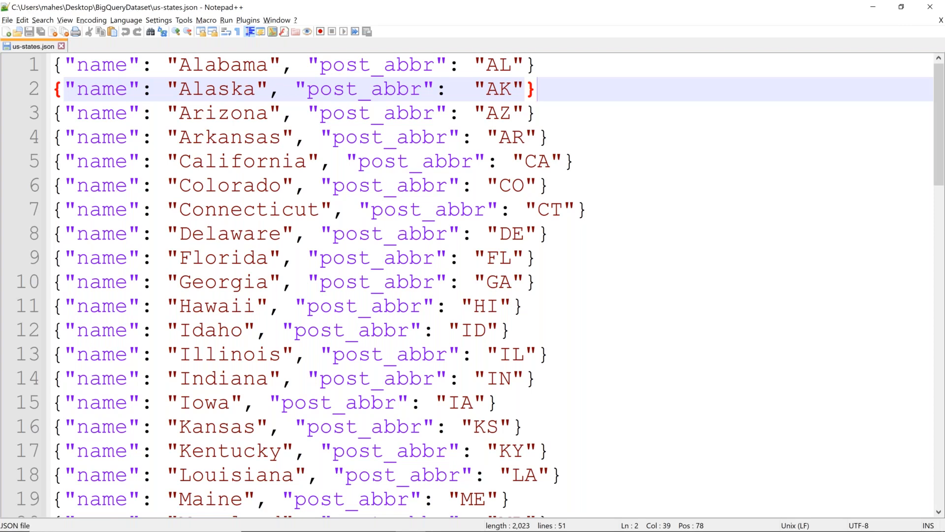
pyautogui.hotkey('alt', 'Tab')
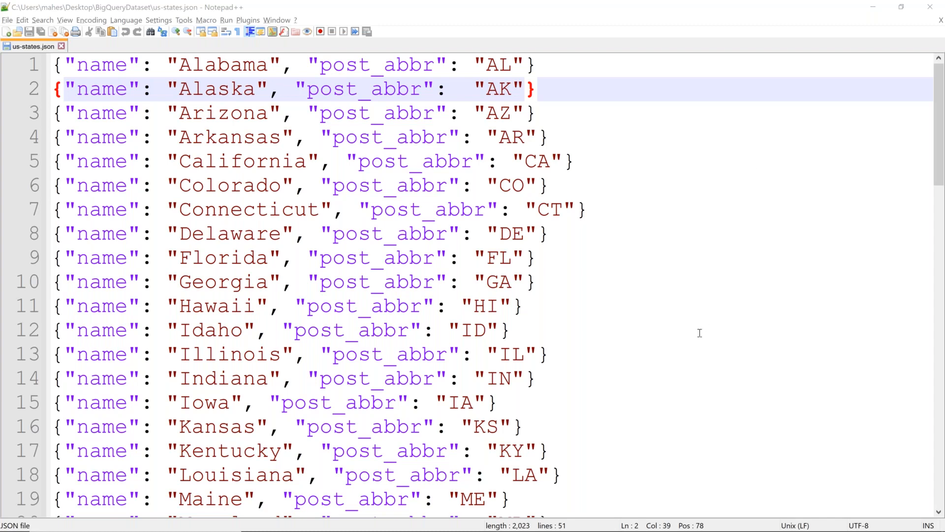
pyautogui.scroll(-3, 699, 333)
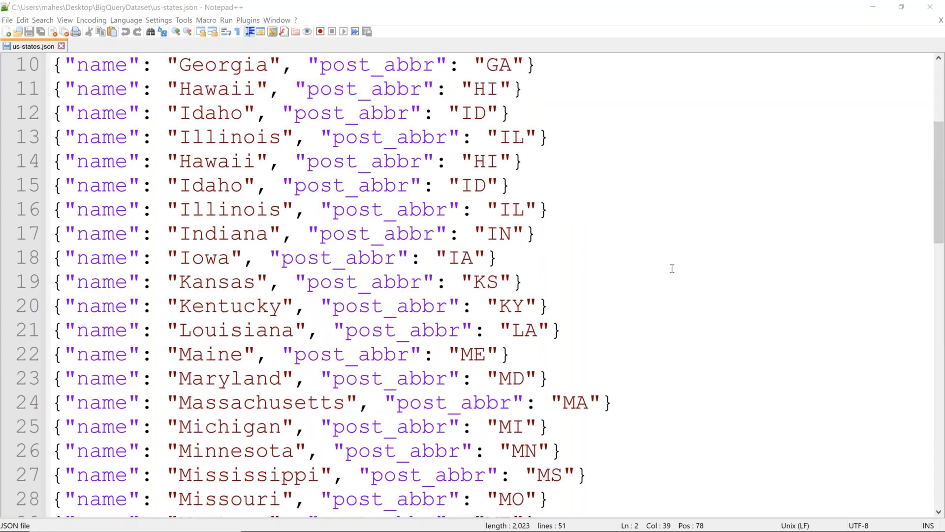
pyautogui.scroll(-10, 672, 268)
pyautogui.hotkey('alt', 'Tab')
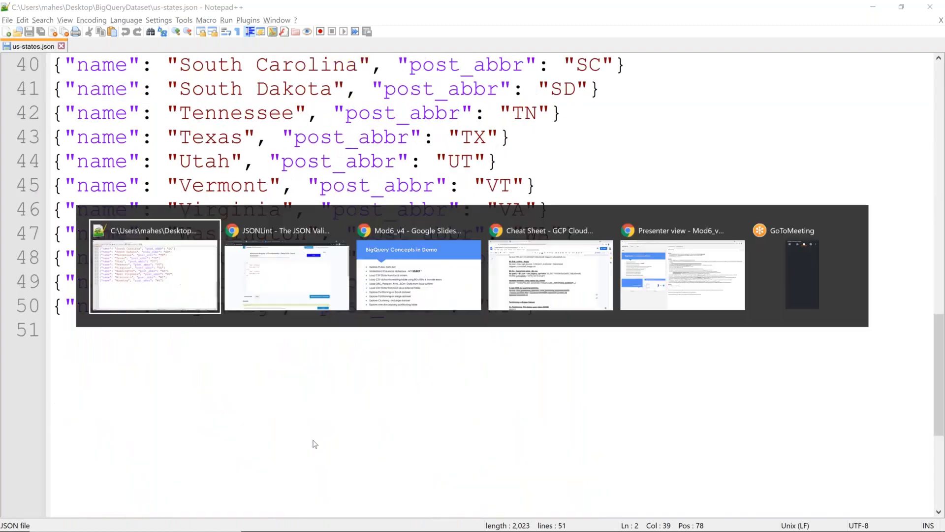
pyautogui.press('Tab')
pyautogui.press('Tab')
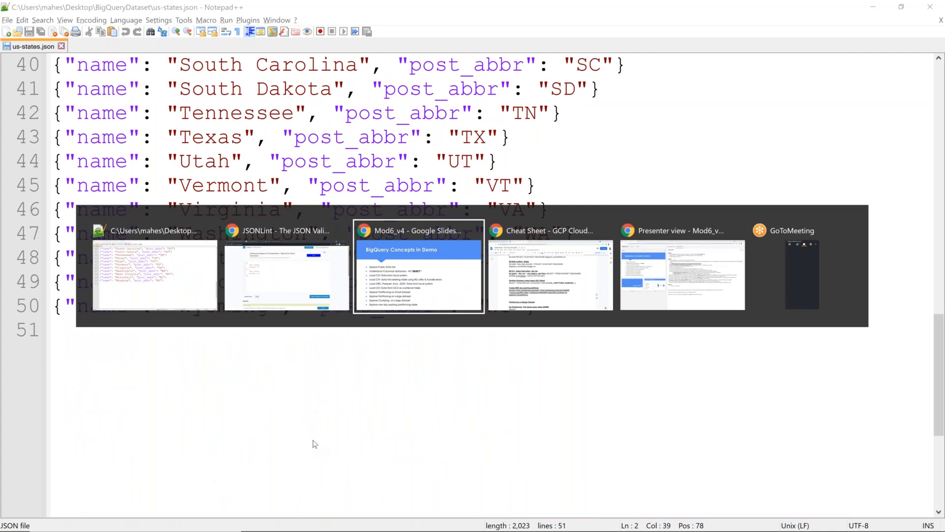
pyautogui.hotkey('shift', 'Tab')
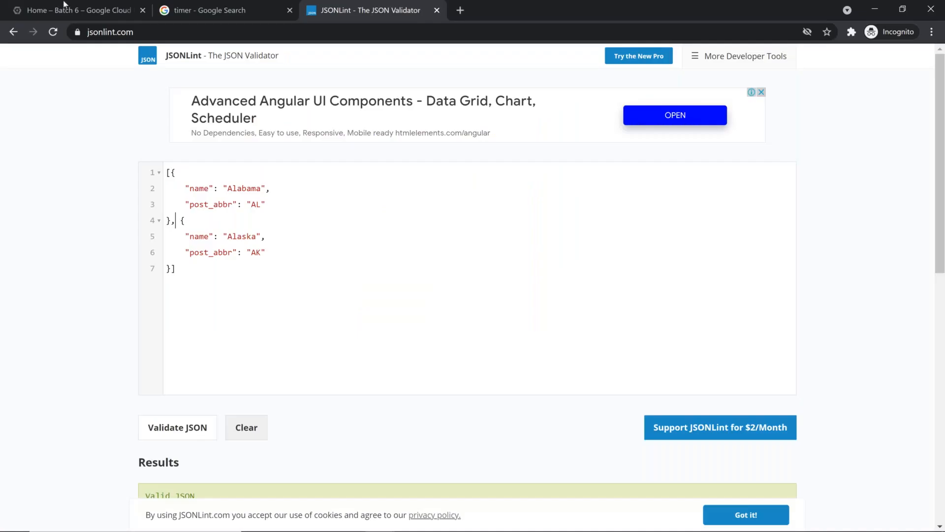
# In the Google Cloud console, pin BigQuery in the product list and open it
pyautogui.click(69, 11)
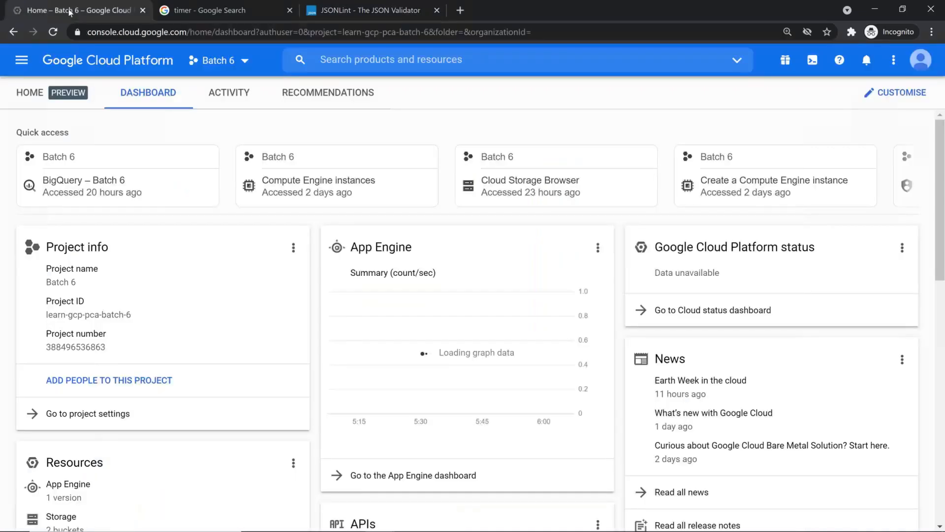
pyautogui.click(29, 60)
pyautogui.scroll(-15, 148, 236)
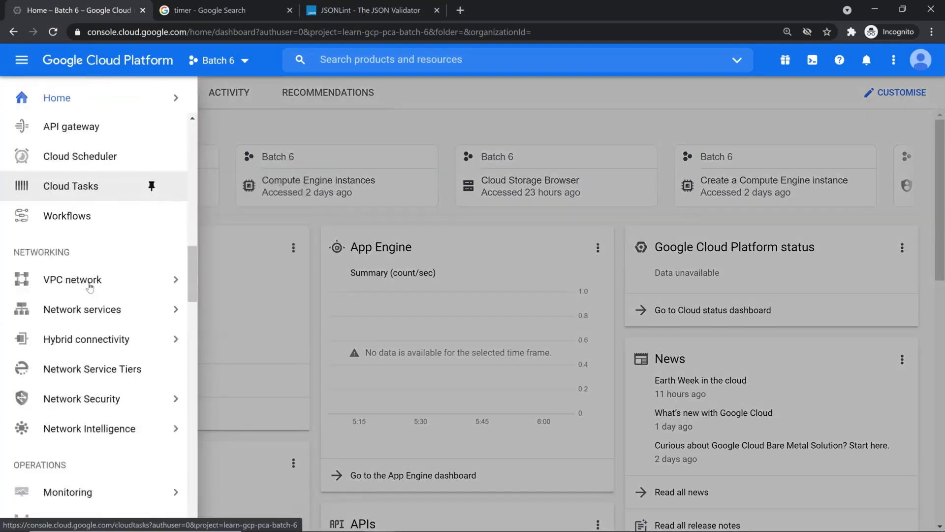
pyautogui.scroll(-6, 91, 287)
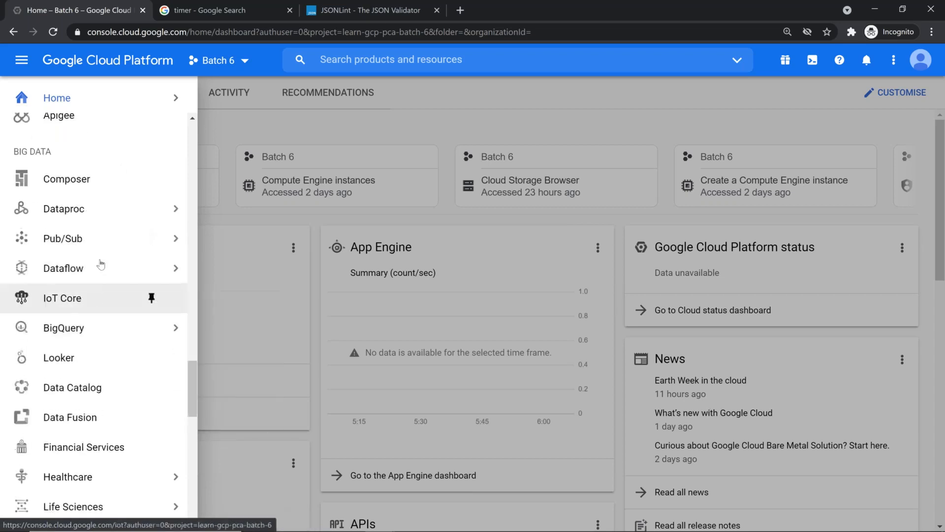
pyautogui.click(152, 327)
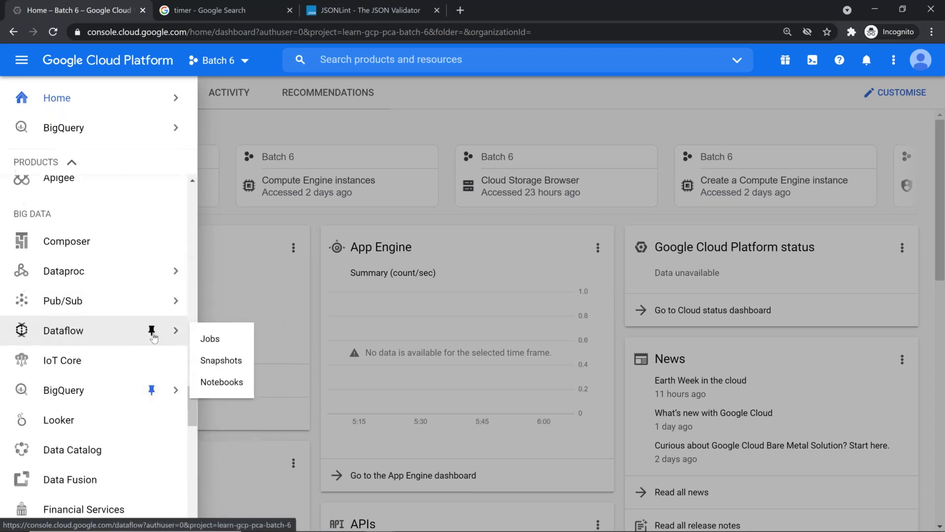
pyautogui.click(120, 127)
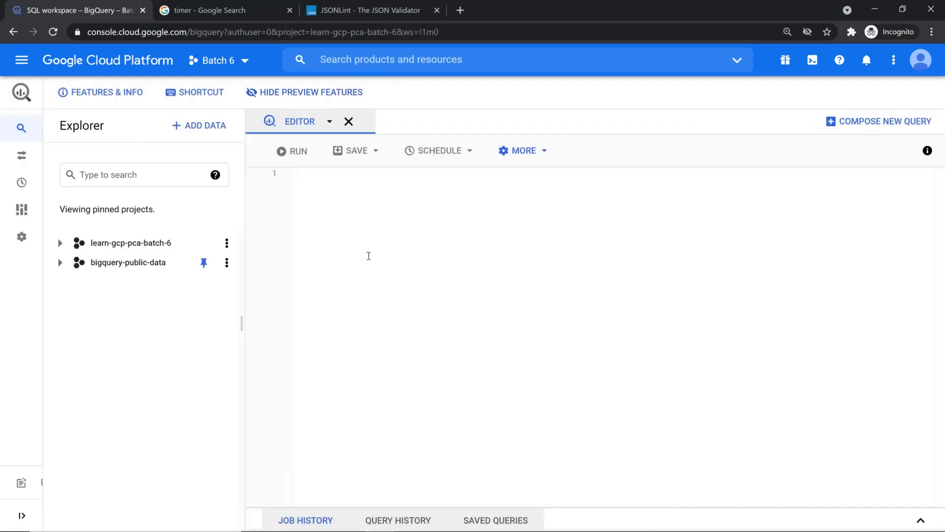
# Dismiss the BigQuery banners, open batch6_ds details with the editor hidden, and show its employees table
pyautogui.click(323, 94)
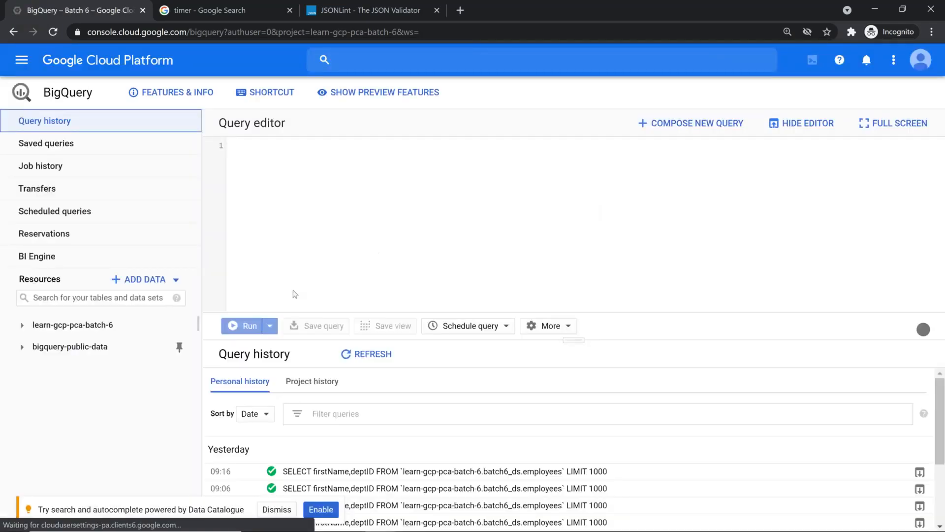
pyautogui.click(277, 510)
pyautogui.click(23, 325)
pyautogui.click(41, 347)
pyautogui.click(91, 347)
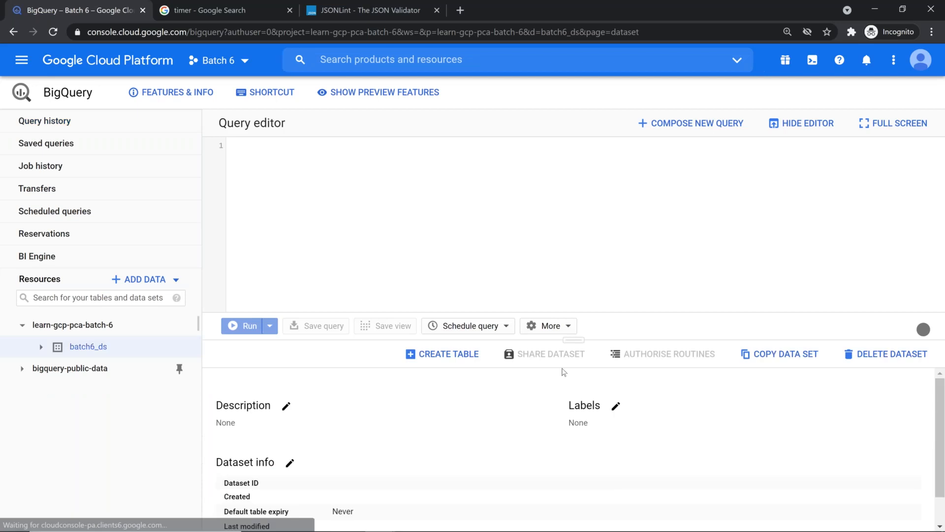
pyautogui.click(802, 123)
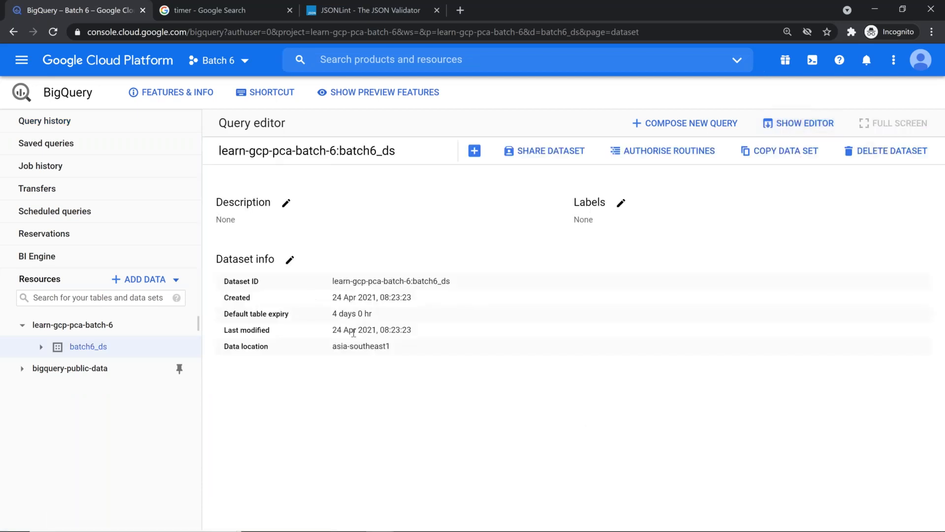
pyautogui.click(40, 347)
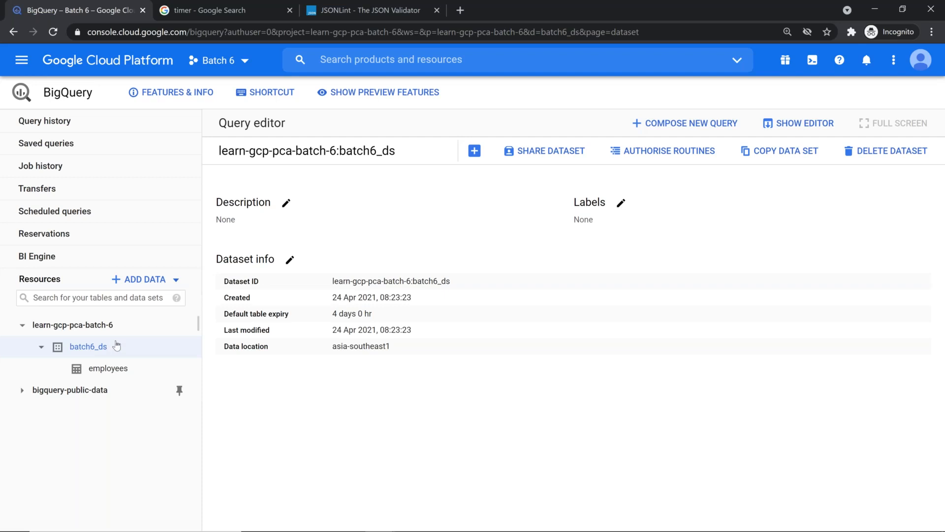
# Start a new table in batch6_ds with Upload as the source
pyautogui.click(478, 153)
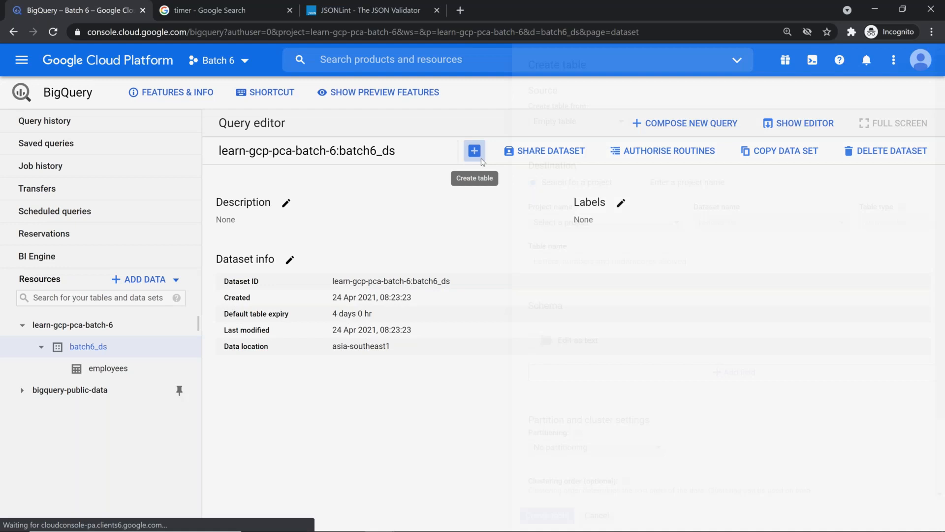
pyautogui.click(493, 124)
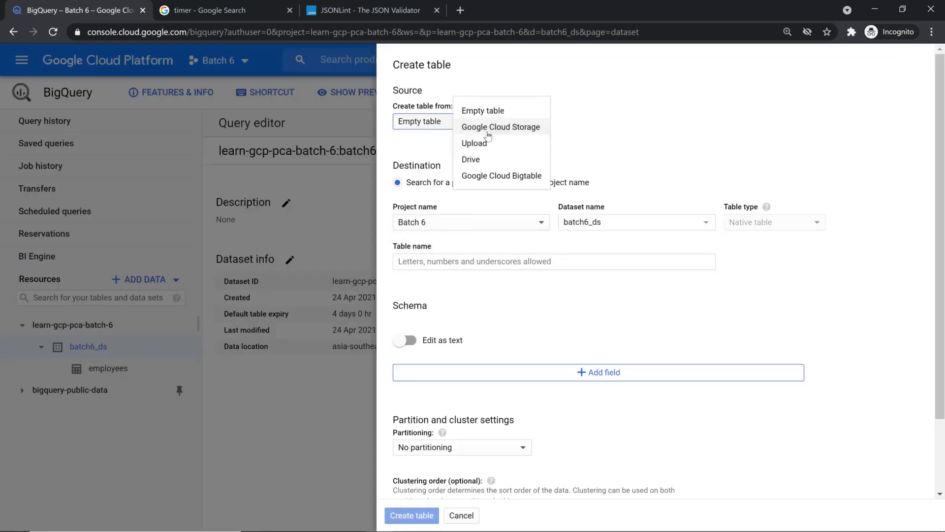
pyautogui.click(492, 127)
pyautogui.click(492, 127)
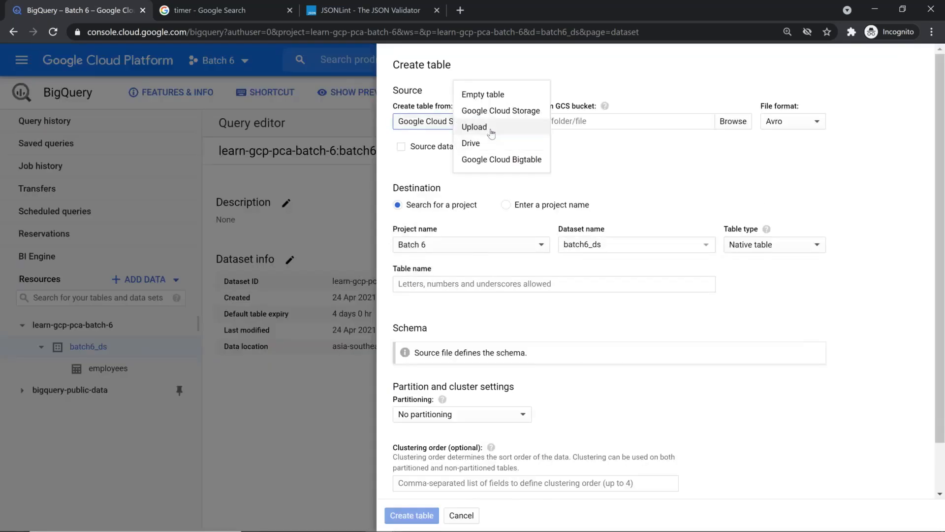
pyautogui.click(491, 130)
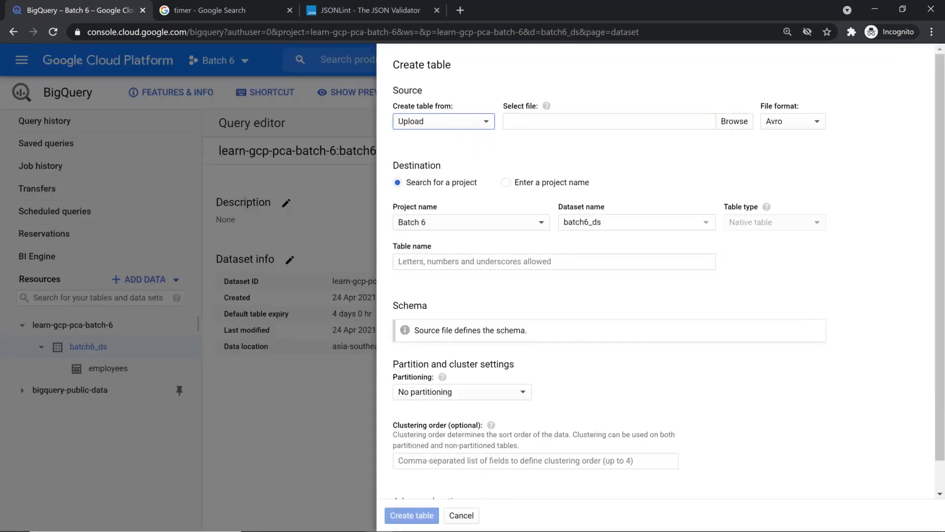
pyautogui.click(818, 124)
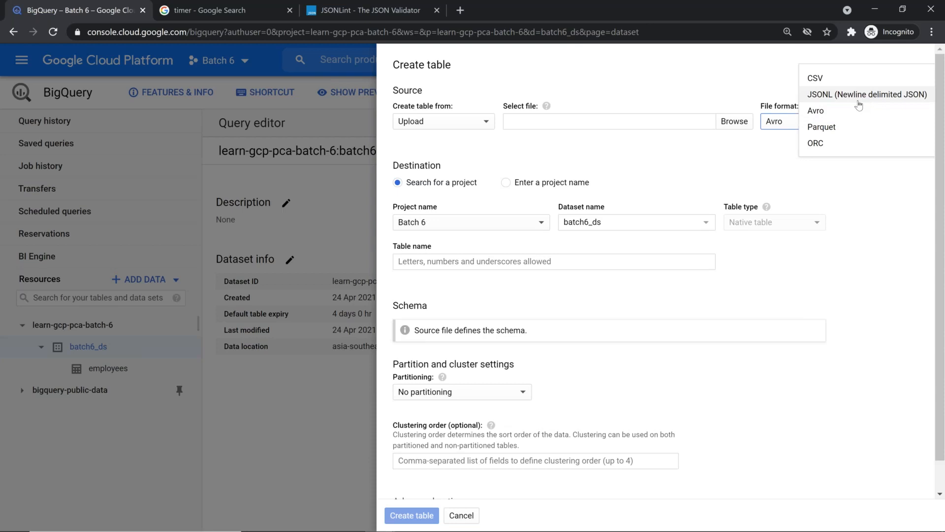
pyautogui.click(820, 188)
# Choose Desktop > BigQueryDataset > us-states.json as the upload file
pyautogui.click(728, 122)
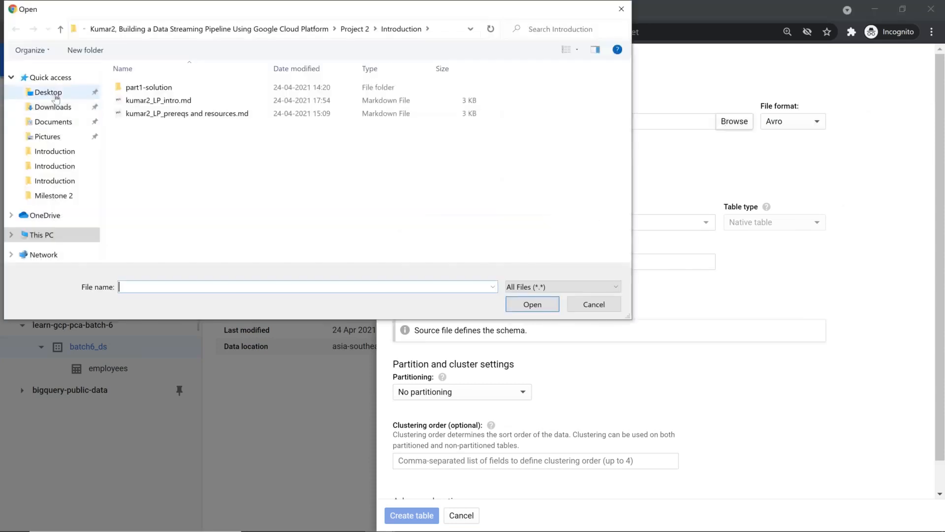
pyautogui.click(48, 92)
pyautogui.doubleClick(158, 103)
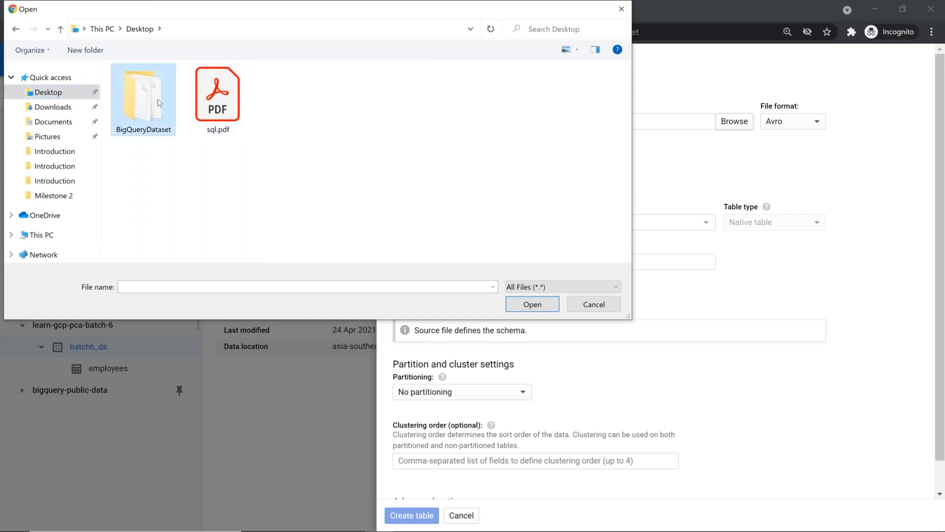
pyautogui.click(170, 222)
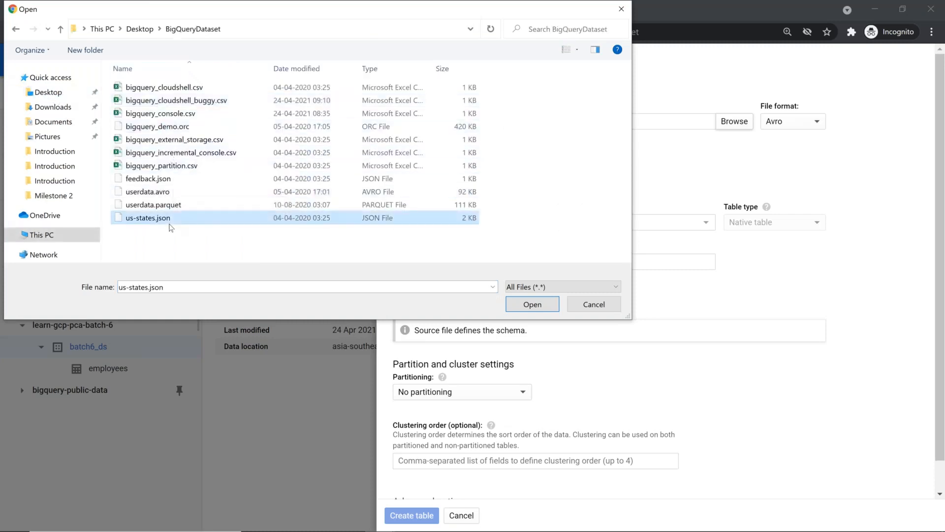
pyautogui.click(546, 311)
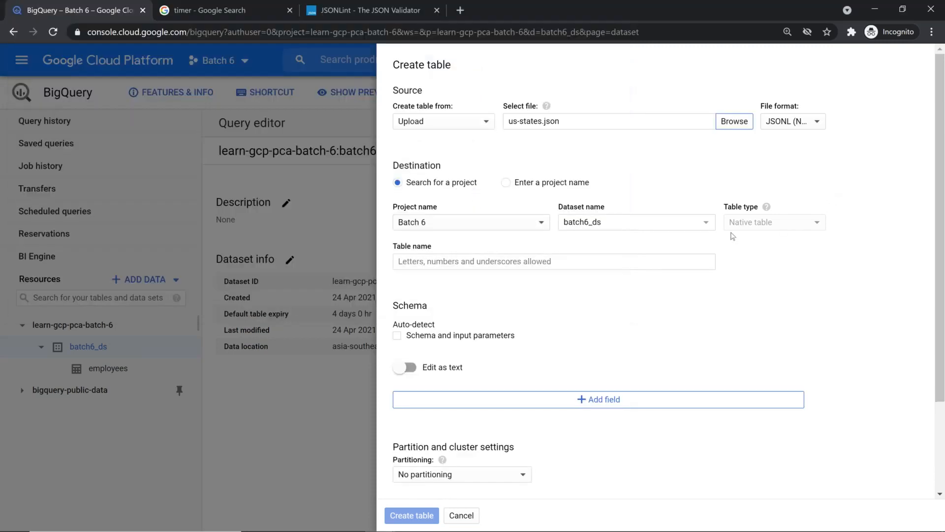
# Enter us_states as the table name, trying a hyphen before settling on the underscore
pyautogui.click(671, 265)
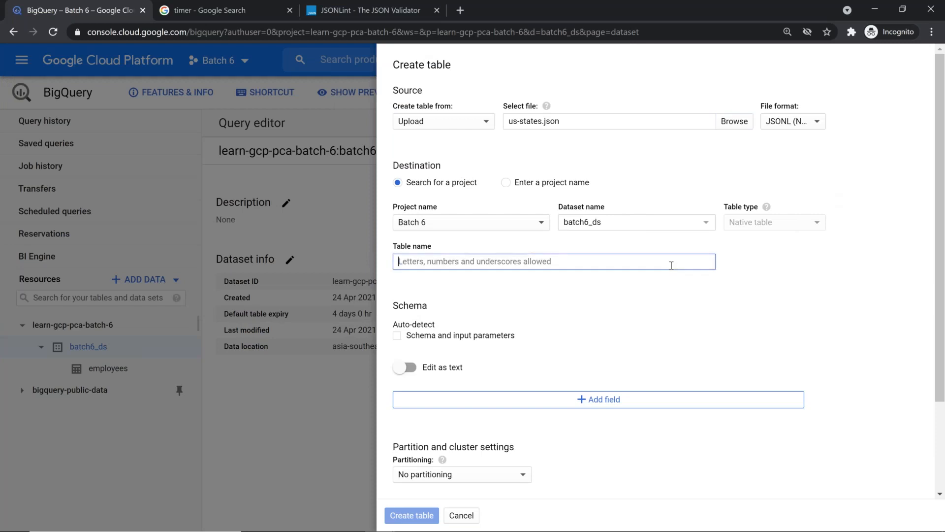
pyautogui.write('us_states')
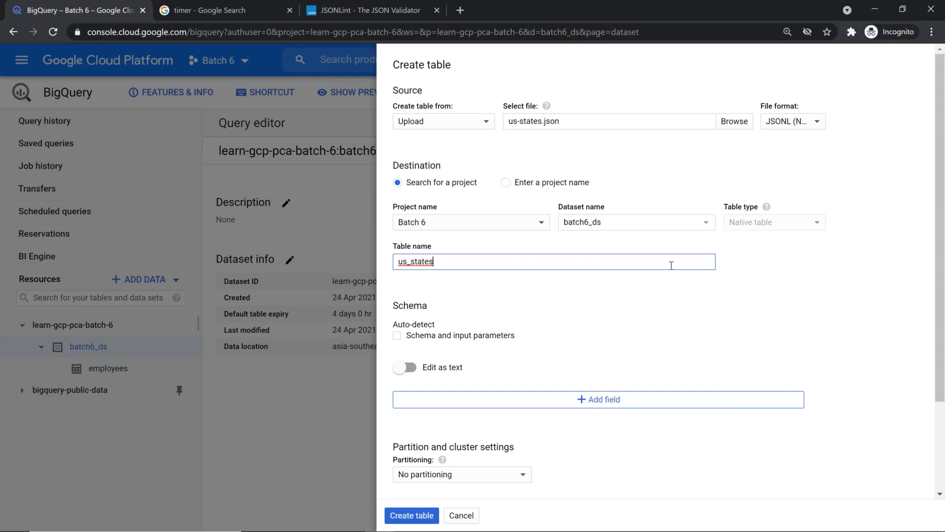
pyautogui.press('Delete')
pyautogui.write('-')
pyautogui.press('End')
pyautogui.press('Left')
pyautogui.press('Left')
pyautogui.press('Left')
pyautogui.press('Left')
pyautogui.press('Delete')
pyautogui.write('_')
pyautogui.press('BackSpace')
pyautogui.write('_')
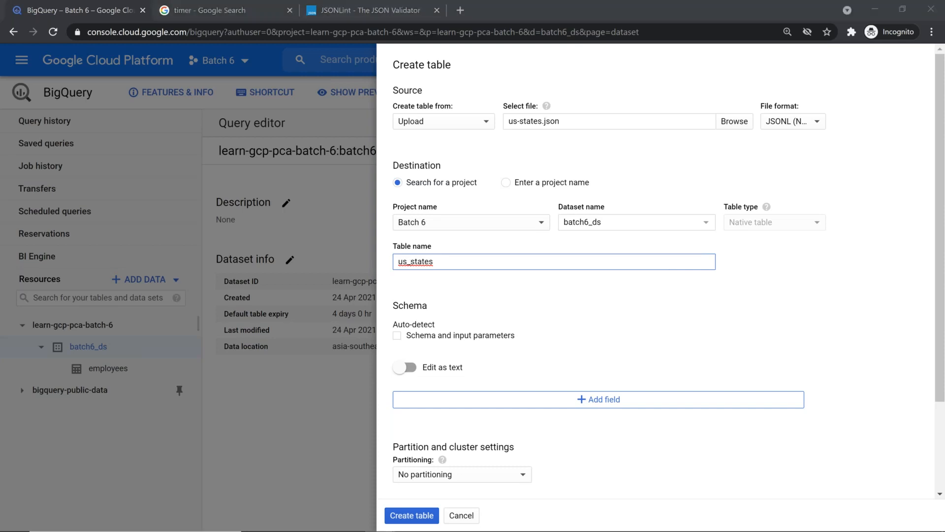
pyautogui.hotkey('alt', 'Tab')
pyautogui.hotkey('alt', 'Tab')
pyautogui.hotkey('alt', 'Tab')
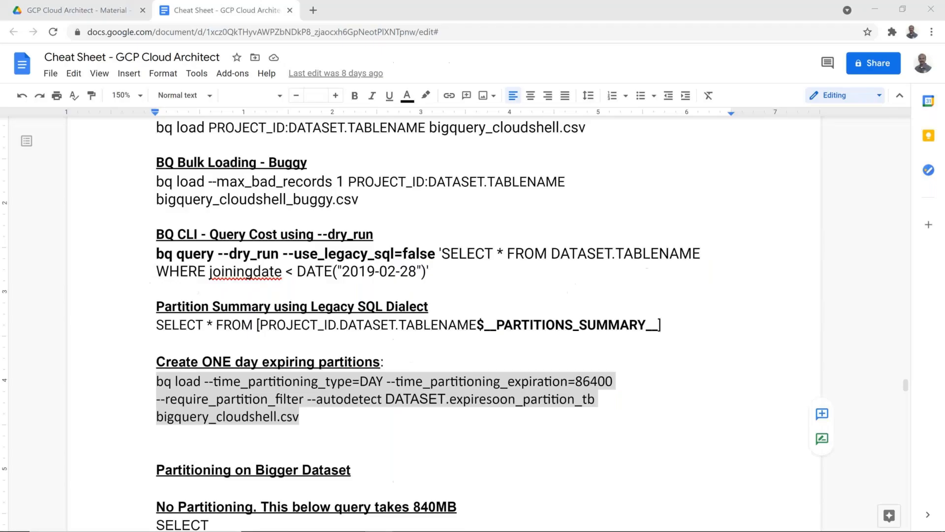
# In the course material Drive, go through Common › Cheat Sheets and open Real Implementation Cheat Sheet
pyautogui.hotkey('ctrl', 'shift', 'Tab')
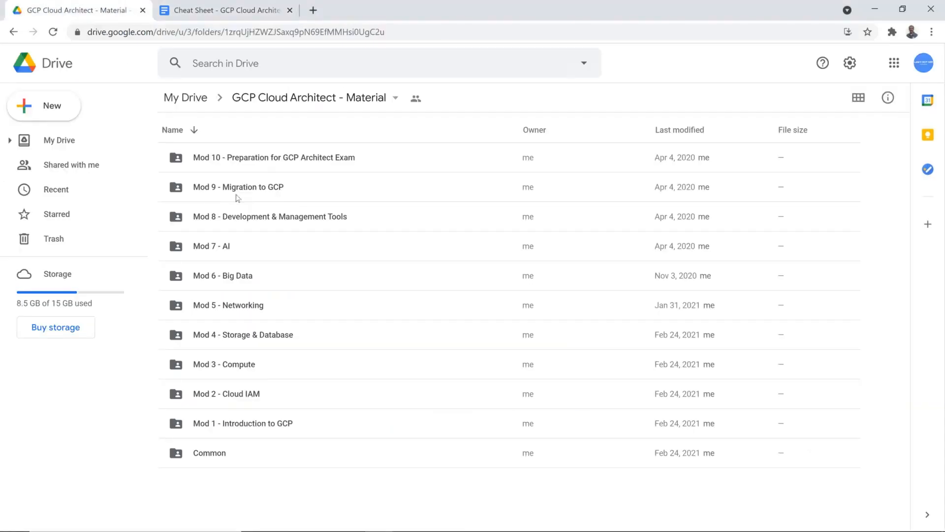
pyautogui.doubleClick(221, 456)
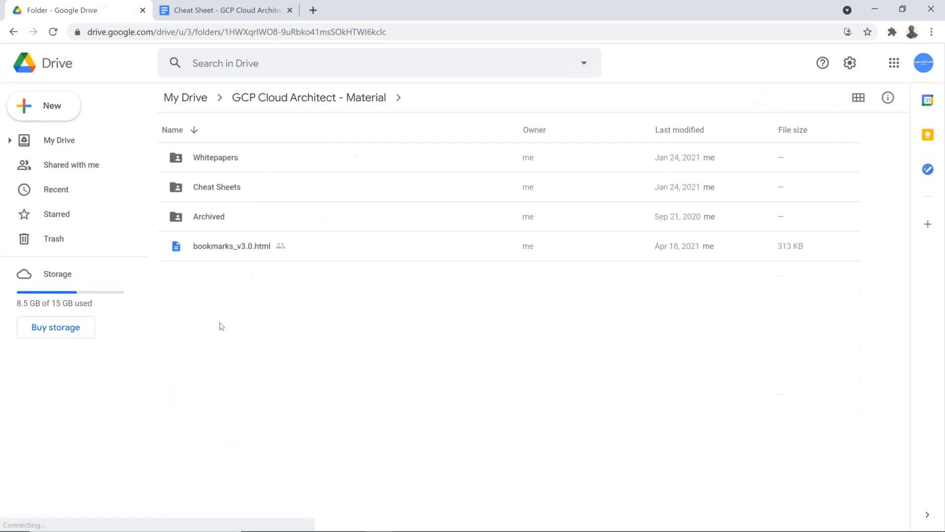
pyautogui.click(220, 189)
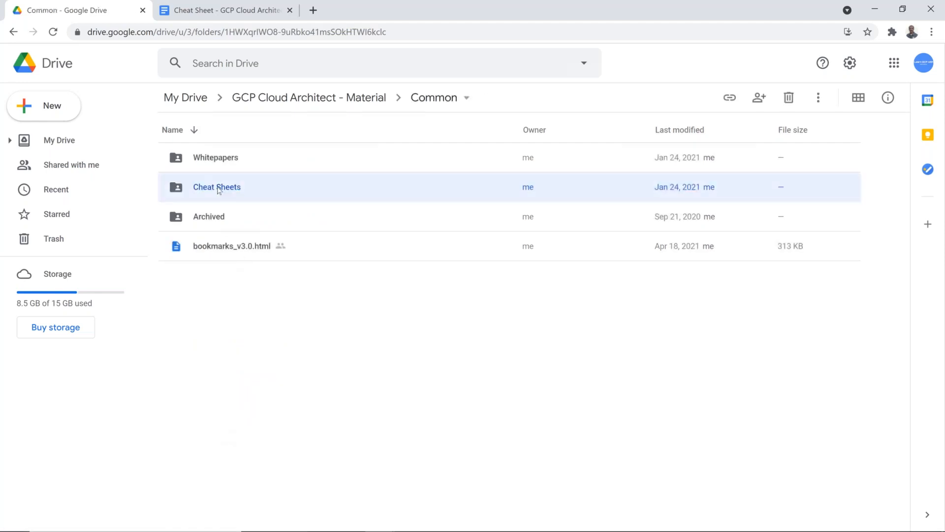
pyautogui.click(243, 165)
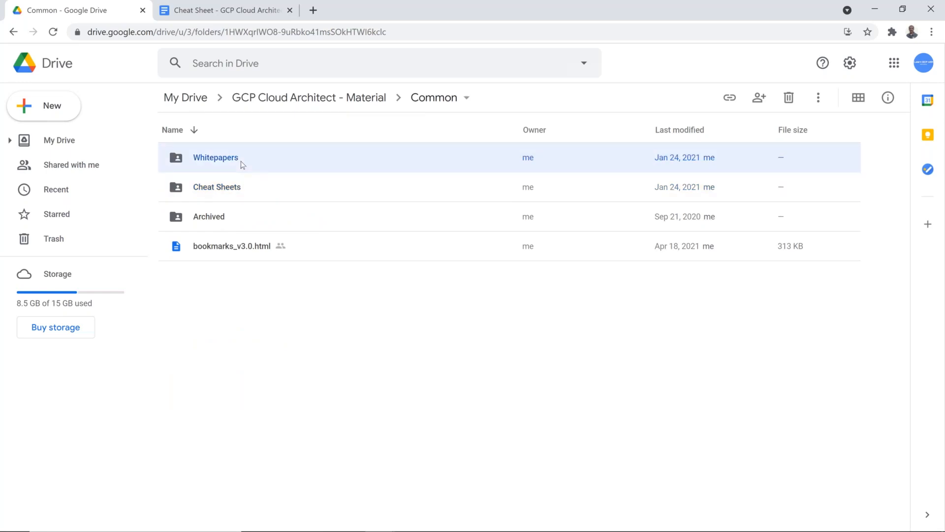
pyautogui.doubleClick(242, 164)
pyautogui.click(363, 102)
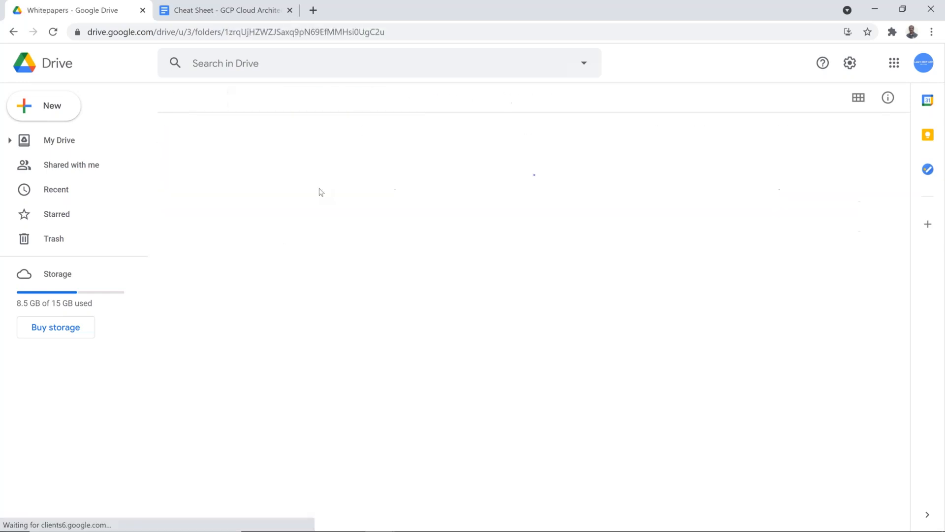
pyautogui.click(220, 451)
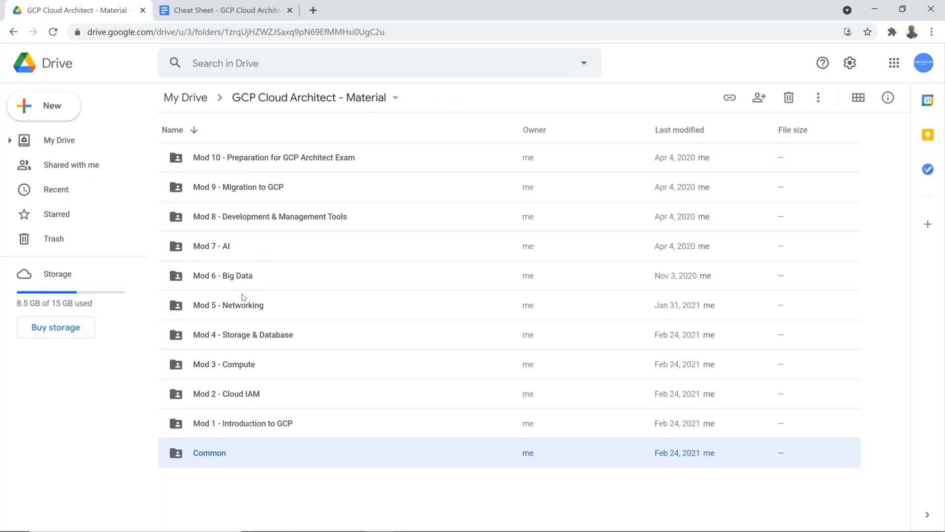
pyautogui.doubleClick(205, 453)
pyautogui.doubleClick(220, 187)
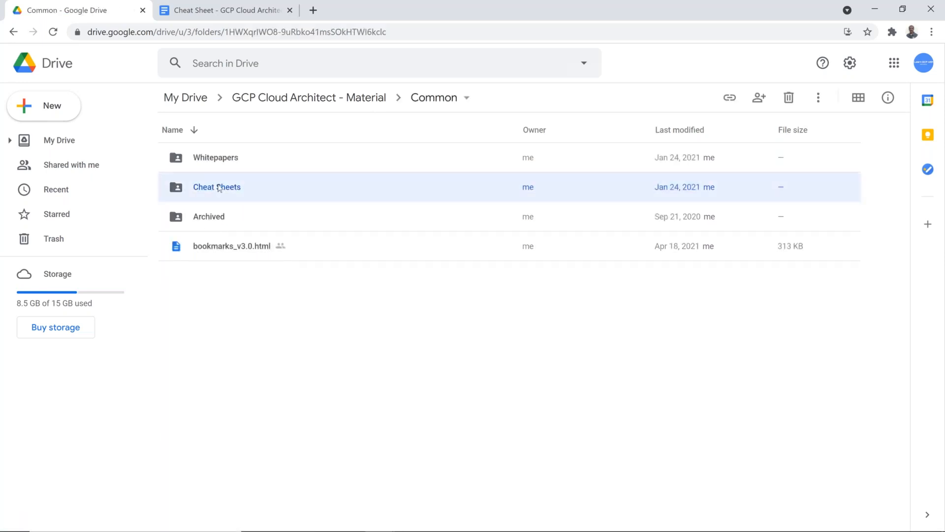
pyautogui.doubleClick(251, 157)
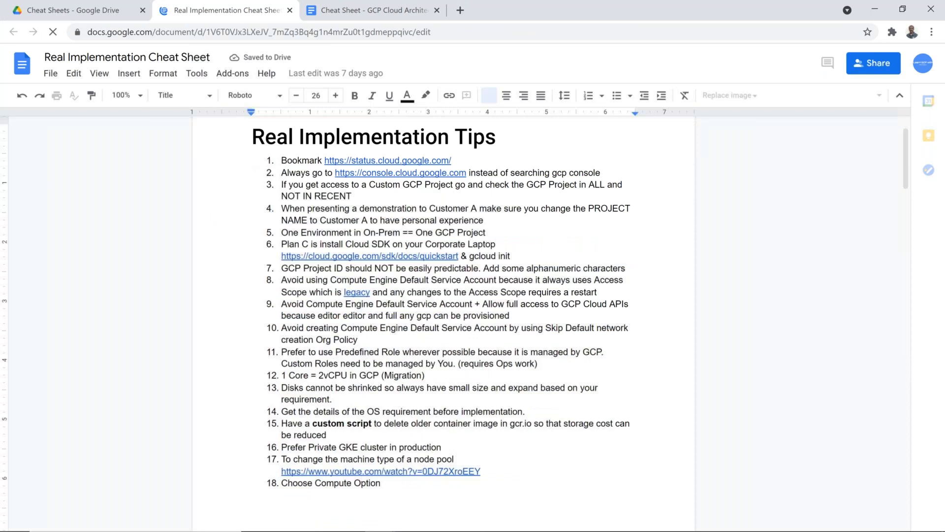
# Zoom the cheat sheet to 150% and begin point 31 with 'Avoid Hyphen(-) for BigQuery'
pyautogui.click(135, 95)
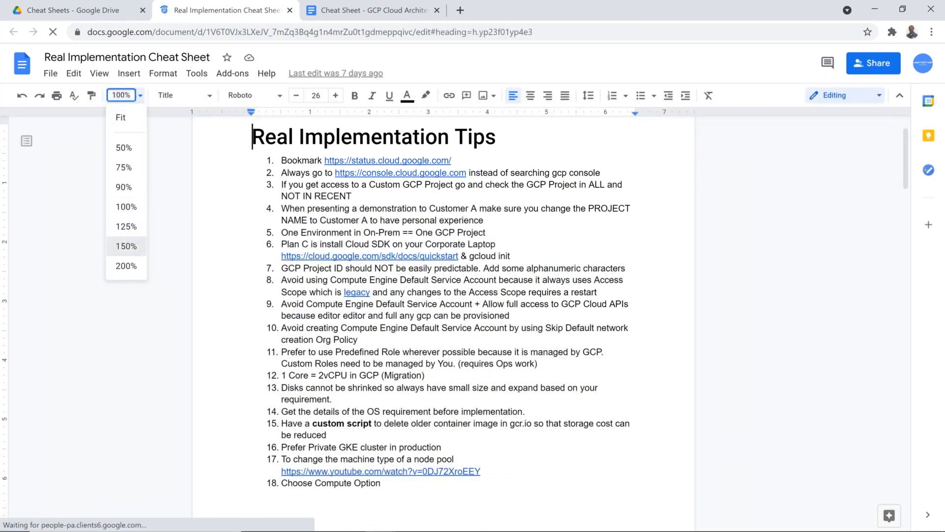
pyautogui.click(126, 246)
pyautogui.scroll(-20, 342, 306)
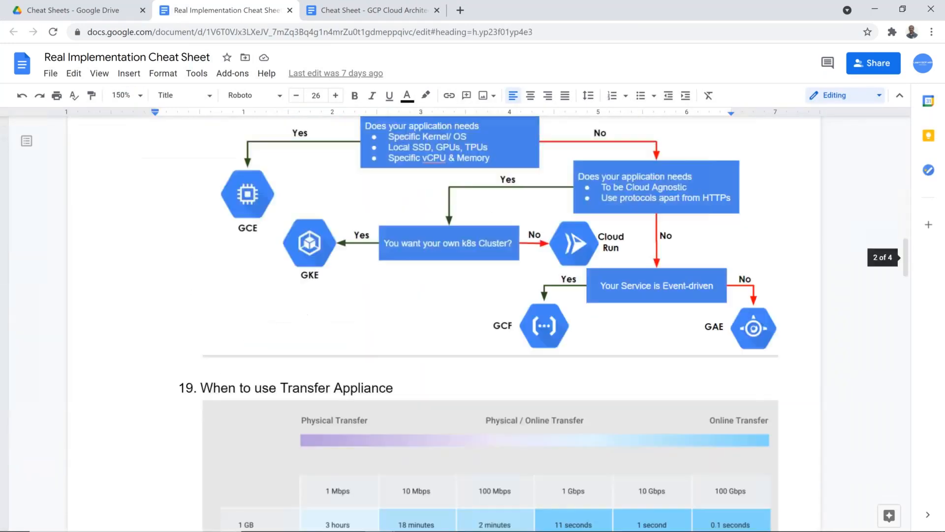
pyautogui.scroll(-15, 342, 305)
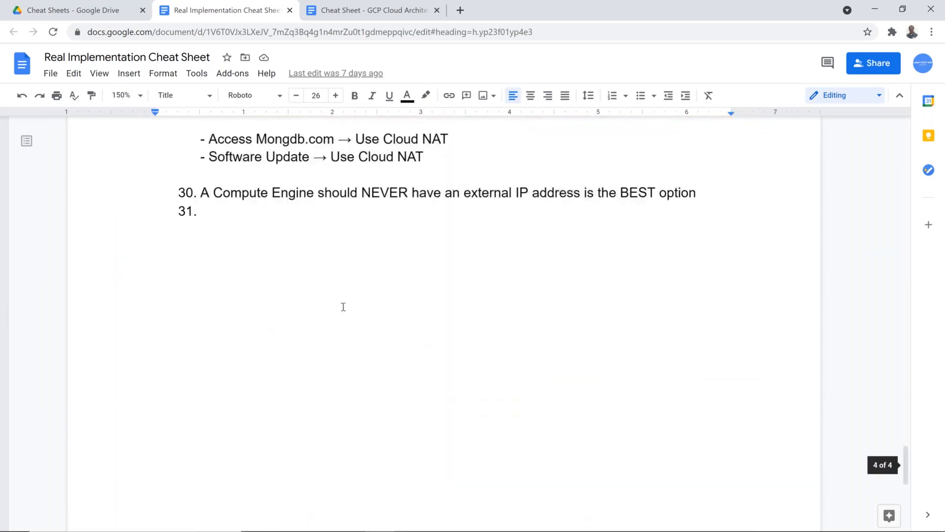
pyautogui.click(283, 279)
pyautogui.write('A')
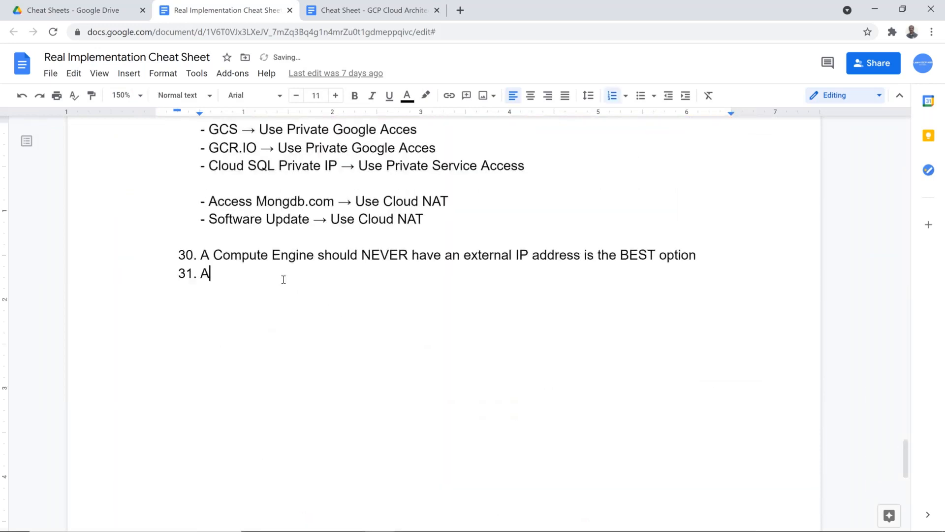
pyautogui.write('void Hypem')
pyautogui.press('BackSpace')
pyautogui.write('n(-) in')
pyautogui.press('BackSpace')
pyautogui.press('BackSpace')
pyautogui.press('BackSpace')
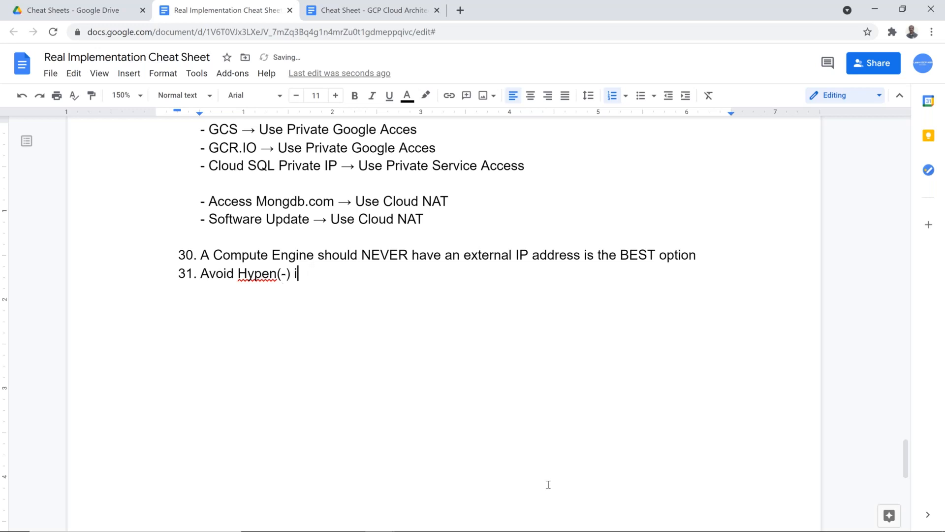
pyautogui.write('for BigQuery')
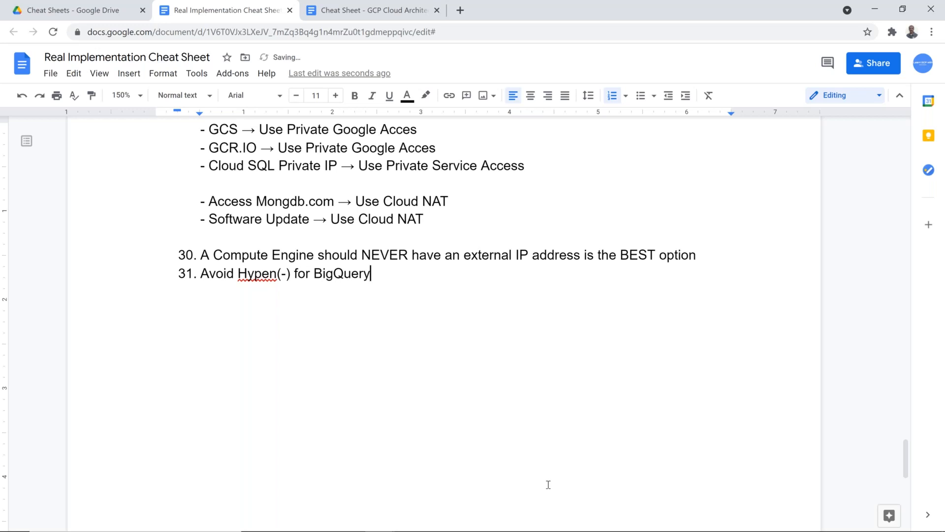
# In the create-table form, replace the hyphen in the table name with an underscore
pyautogui.hotkey('alt', 'Tab')
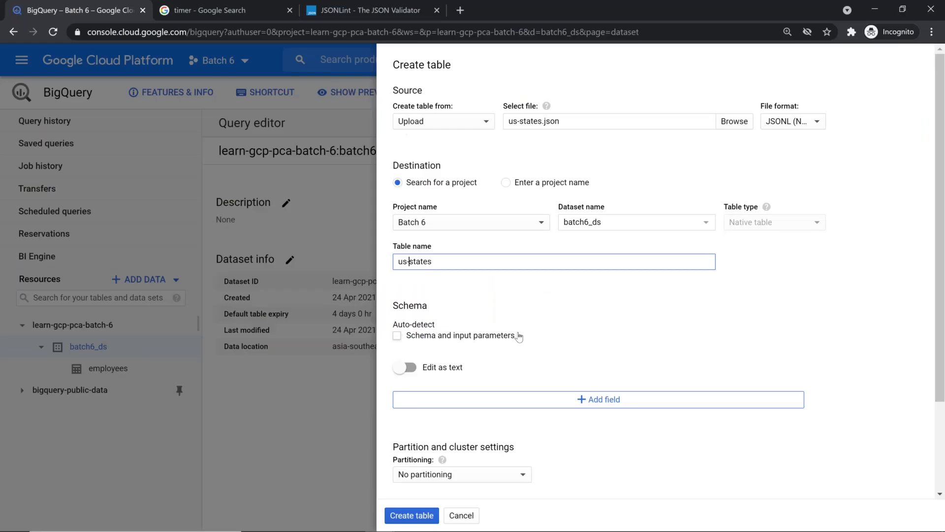
pyautogui.press('Home')
pyautogui.press('Right')
pyautogui.press('Right')
pyautogui.press('Delete')
pyautogui.write('_')
# Finish point 31 with 'Table Name. Instead use Underscore(_)'
pyautogui.hotkey('alt', 'Tab')
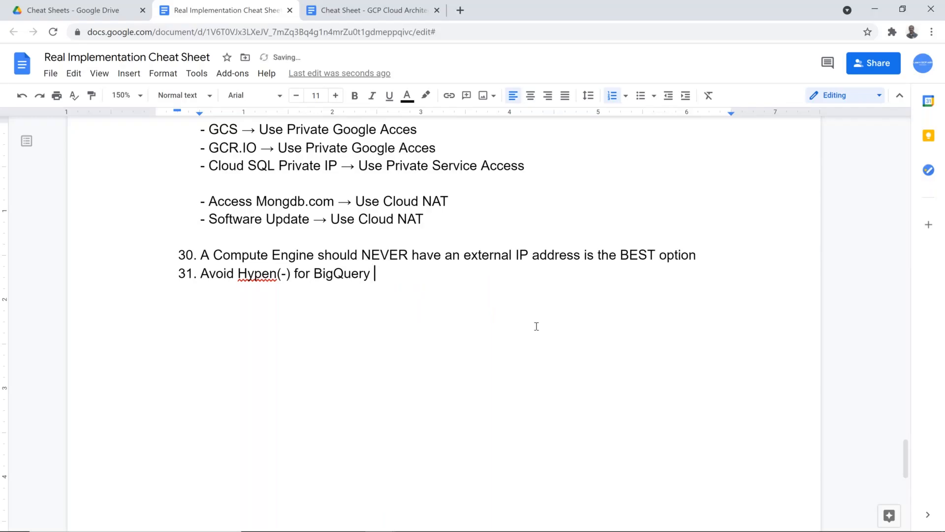
pyautogui.write('Table Name. Instewad')
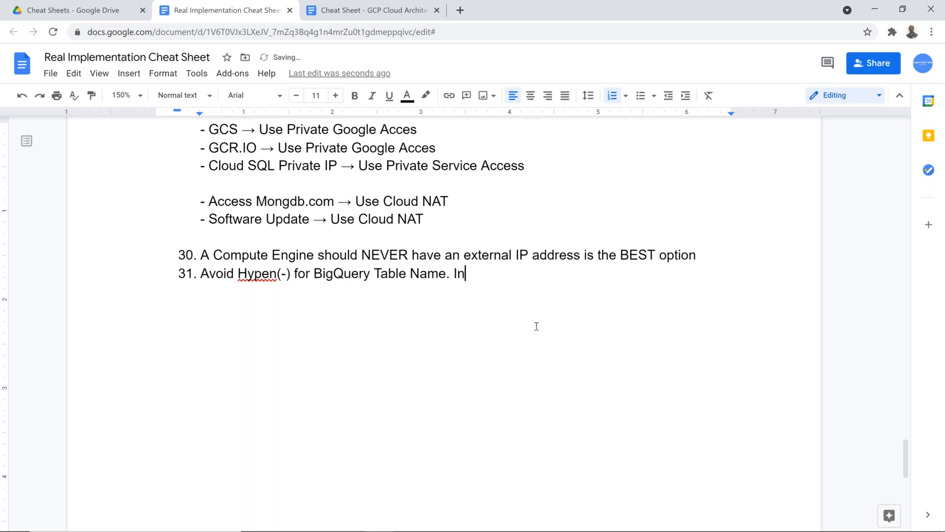
pyautogui.press('BackSpace')
pyautogui.press('BackSpace')
pyautogui.press('BackSpace')
pyautogui.write('ad use ')
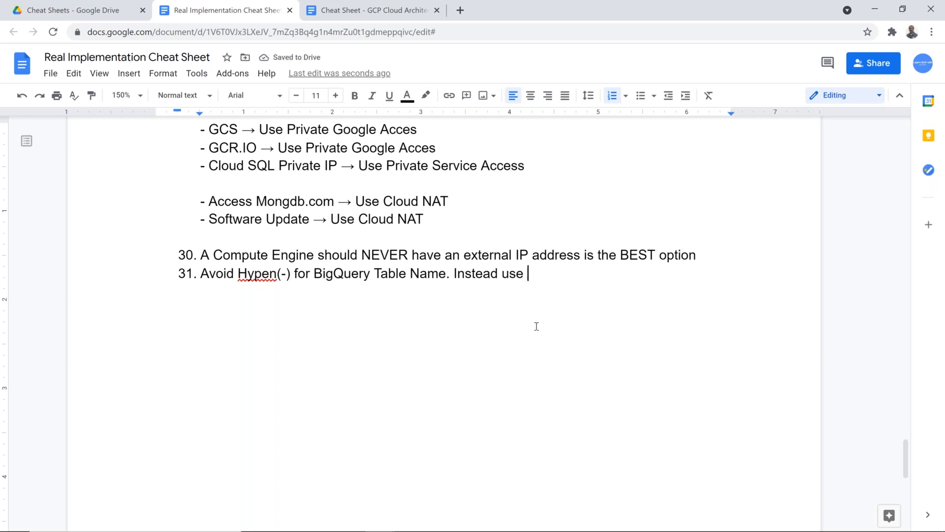
pyautogui.write('Undersc')
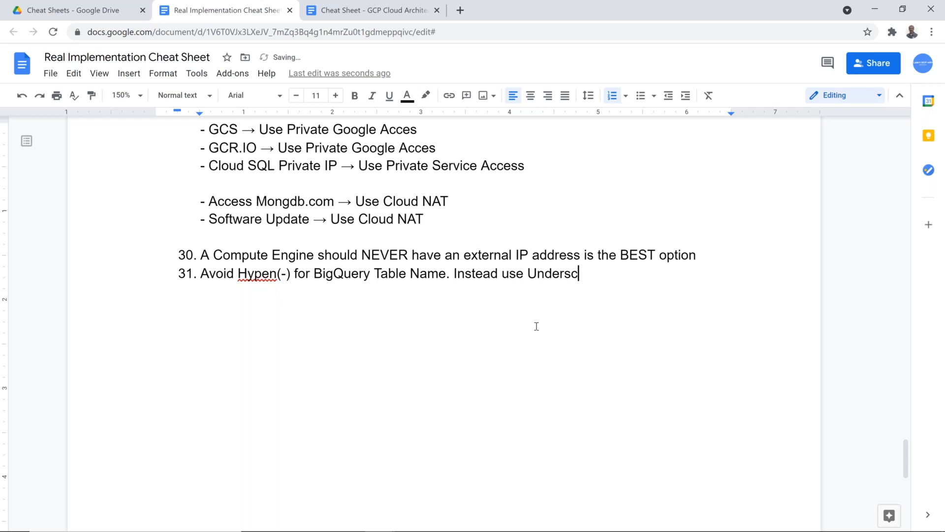
pyautogui.write('ore(_)')
# Return to the create-table form and point out the underscore in us_states
pyautogui.hotkey('alt', 'Tab')
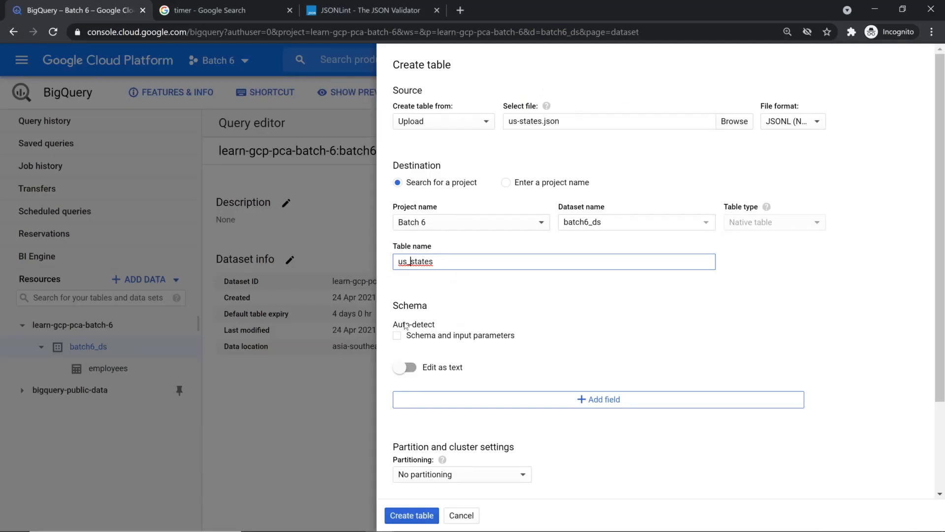
pyautogui.hotkey('alt', 'Tab')
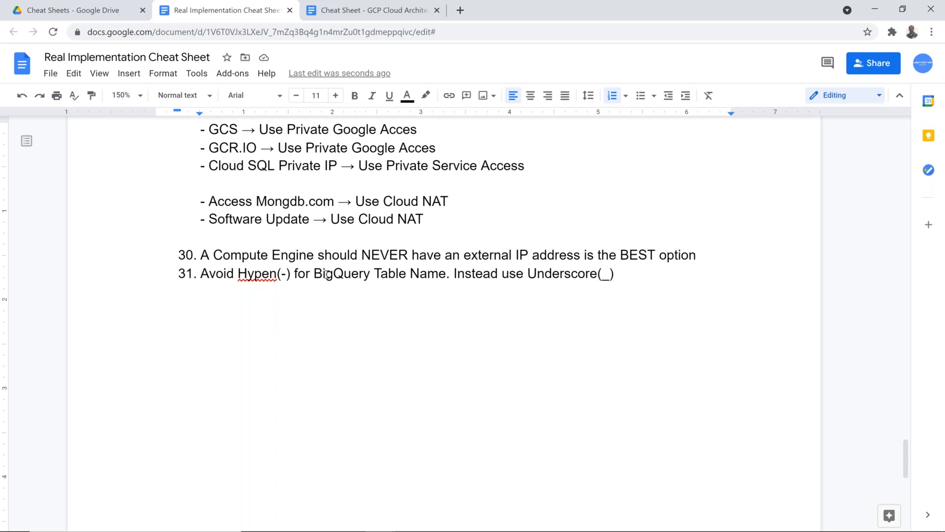
pyautogui.hotkey('alt', 'Tab')
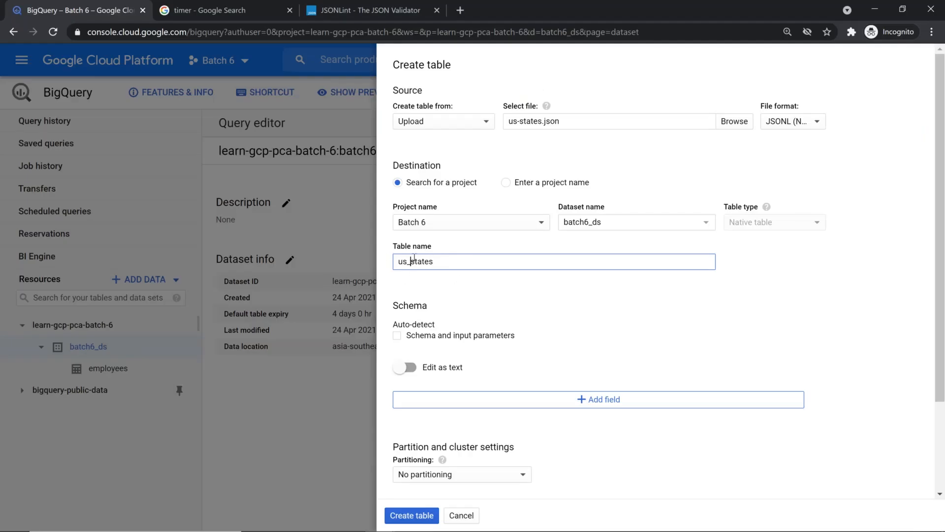
pyautogui.click(410, 261)
pyautogui.hotkey('alt', 'Tab')
pyautogui.hotkey('alt', 'Tab')
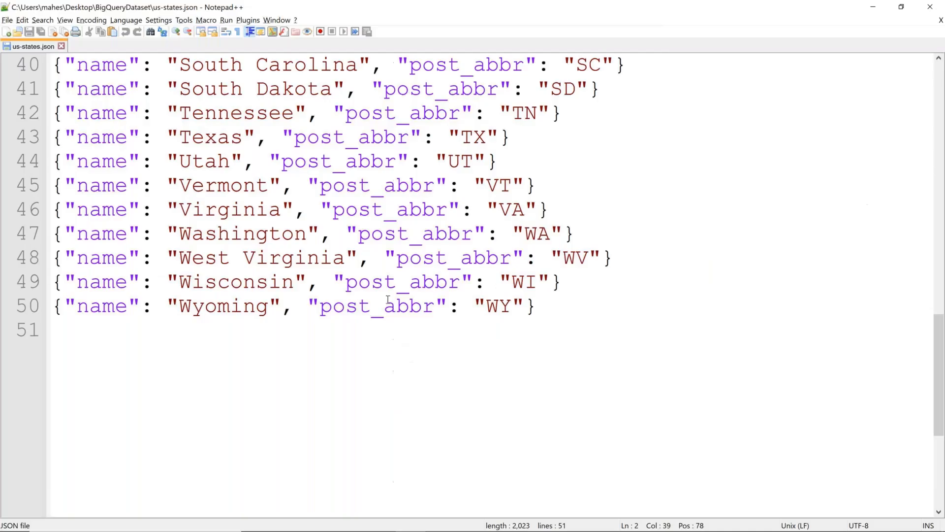
pyautogui.scroll(2, 272, 159)
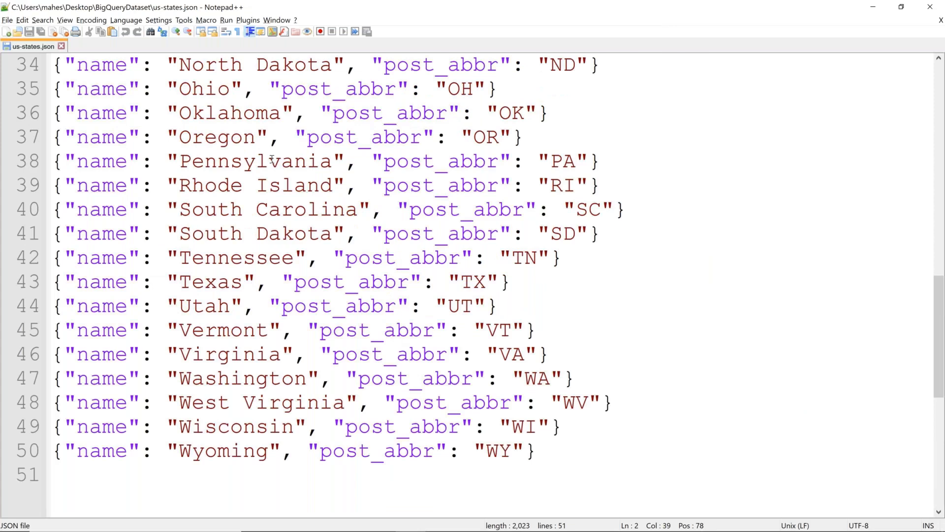
pyautogui.scroll(11, 272, 159)
pyautogui.doubleClick(100, 64)
pyautogui.doubleClick(377, 65)
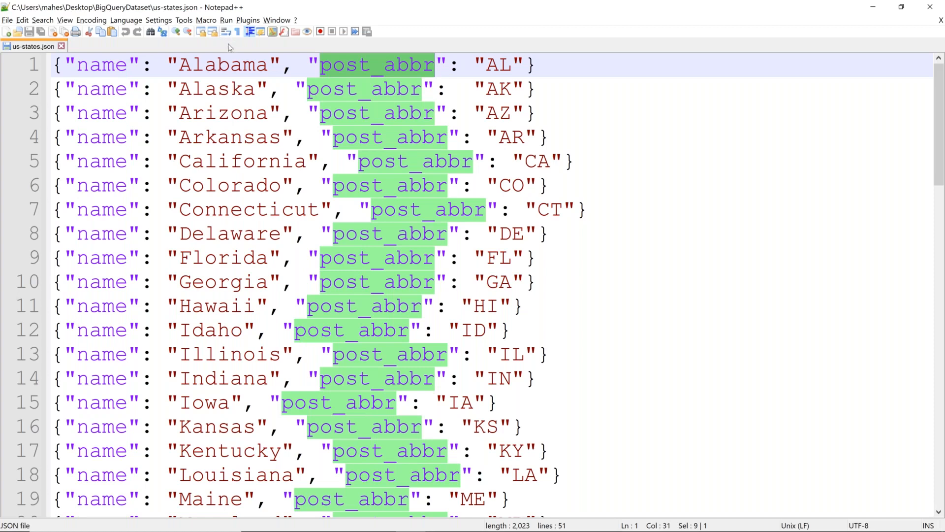
pyautogui.hotkey('alt', 'Tab')
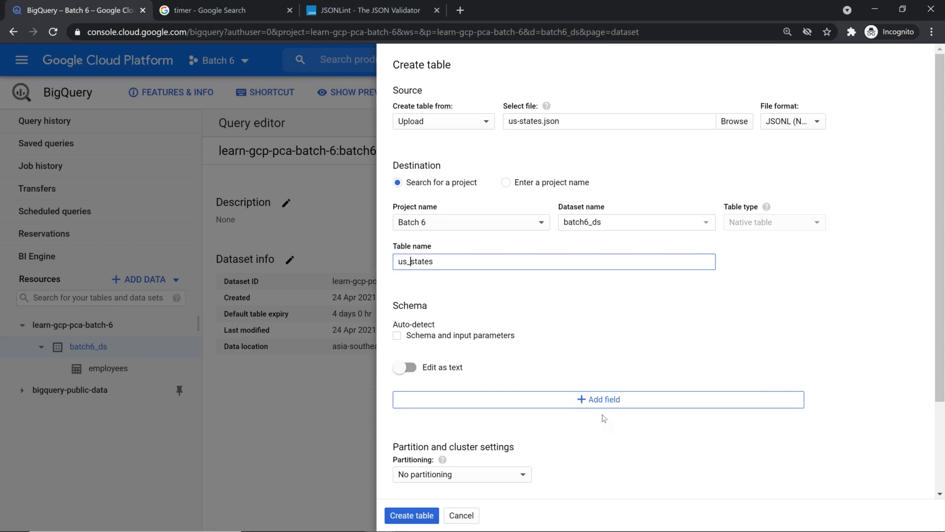
# Enable schema auto-detect and keep 0 errors allowed and the Write if empty write preference
pyautogui.click(397, 336)
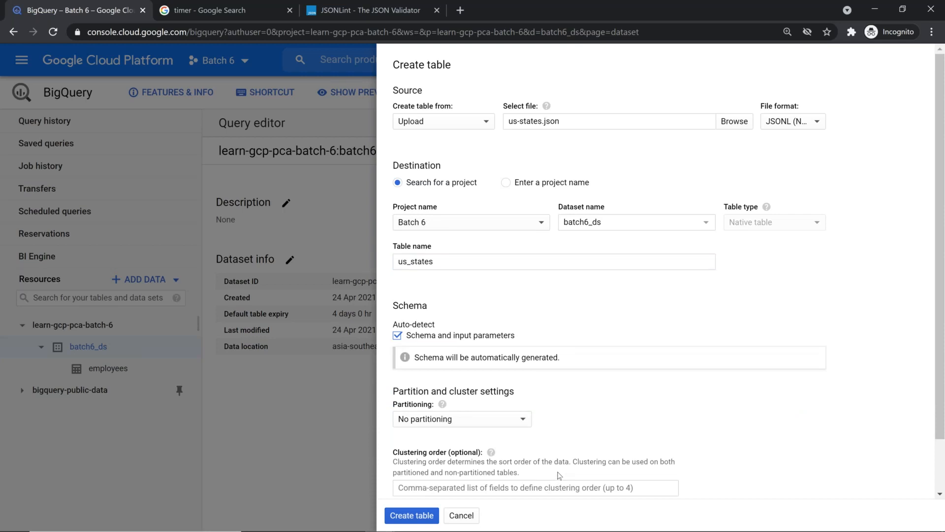
pyautogui.scroll(-2, 573, 410)
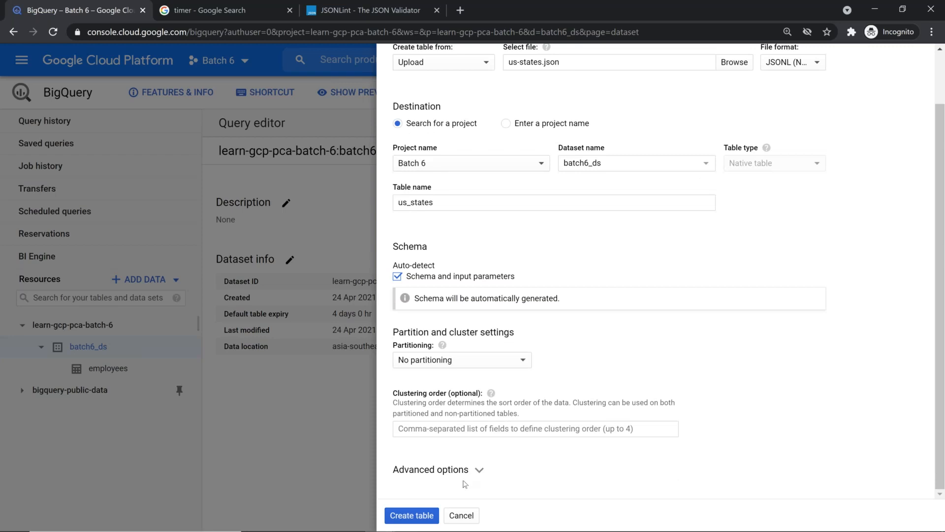
pyautogui.click(477, 470)
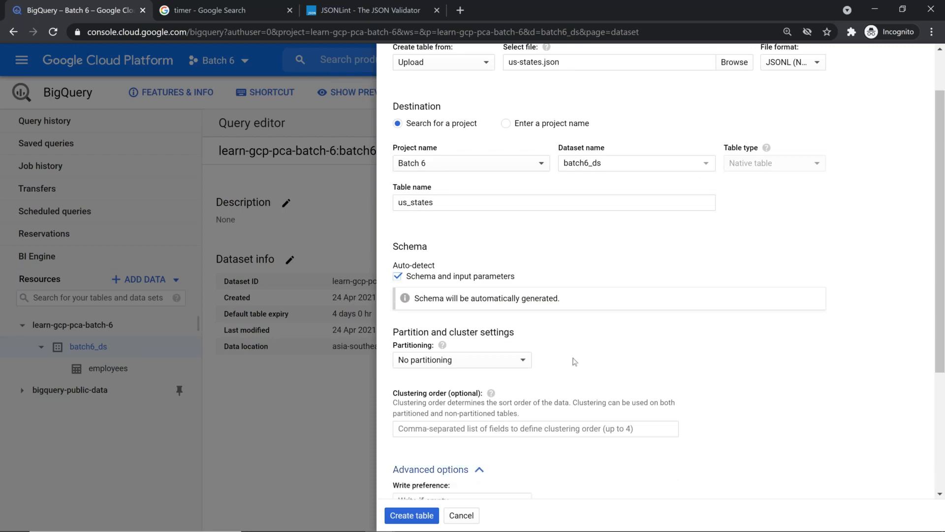
pyautogui.scroll(-4, 379, 314)
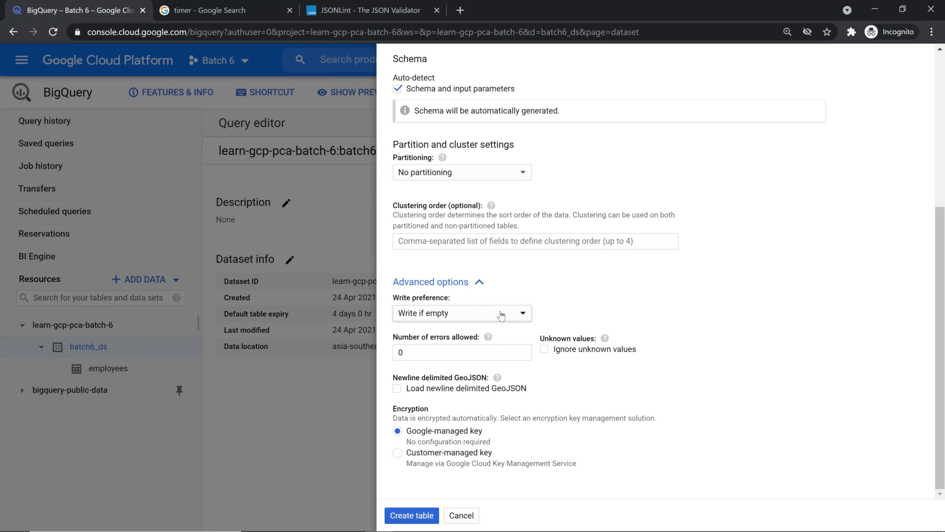
pyautogui.click(450, 354)
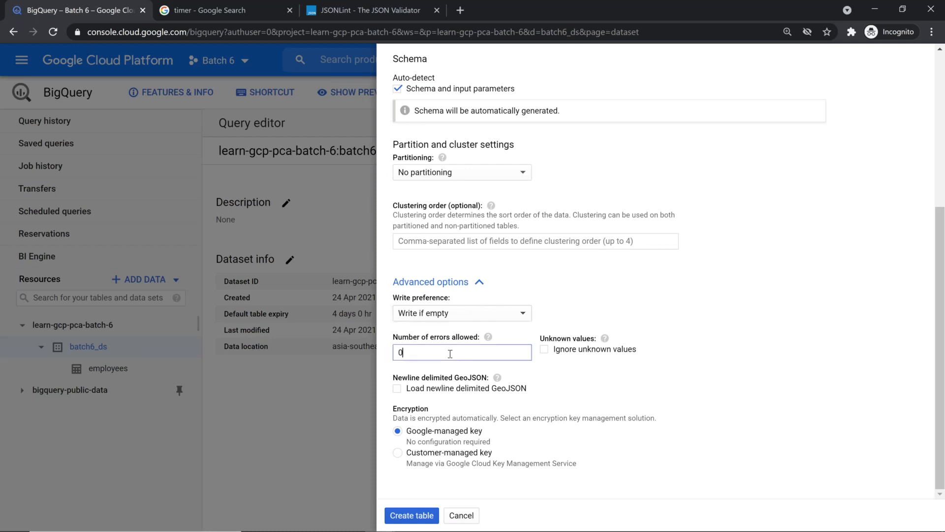
pyautogui.click(521, 313)
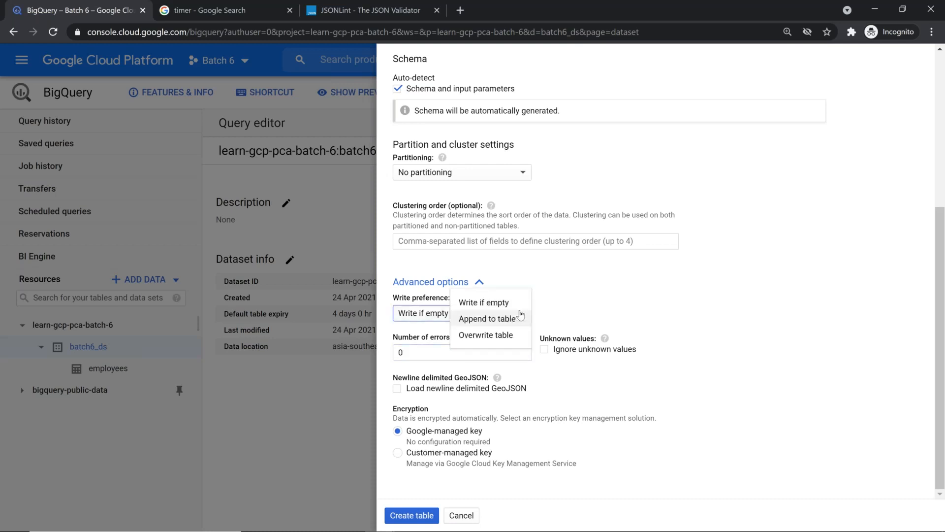
pyautogui.click(562, 302)
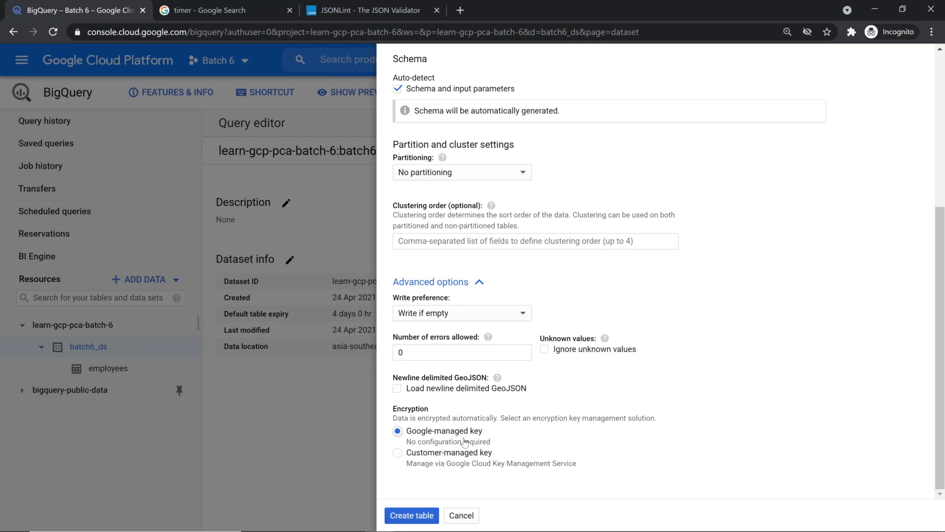
# Create the us_states table and open it from the batch6_ds tree
pyautogui.click(418, 517)
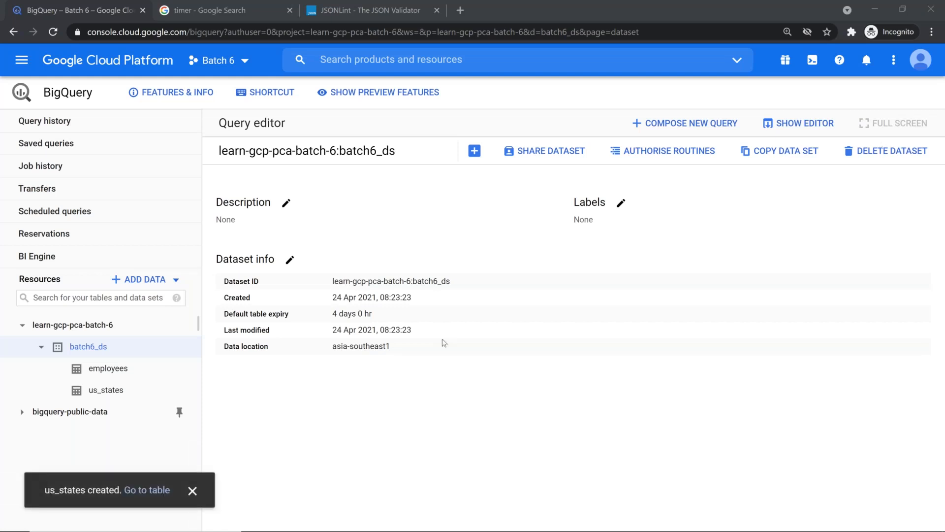
pyautogui.click(191, 490)
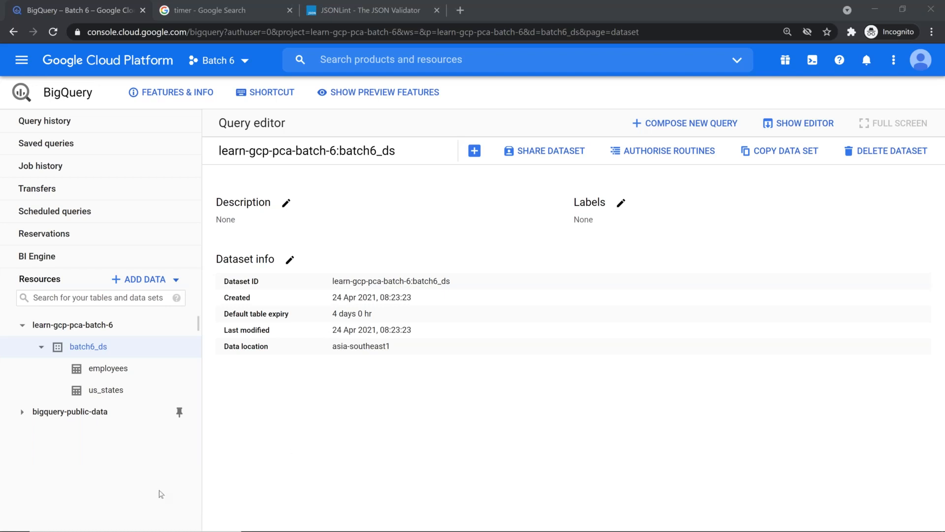
pyautogui.click(103, 391)
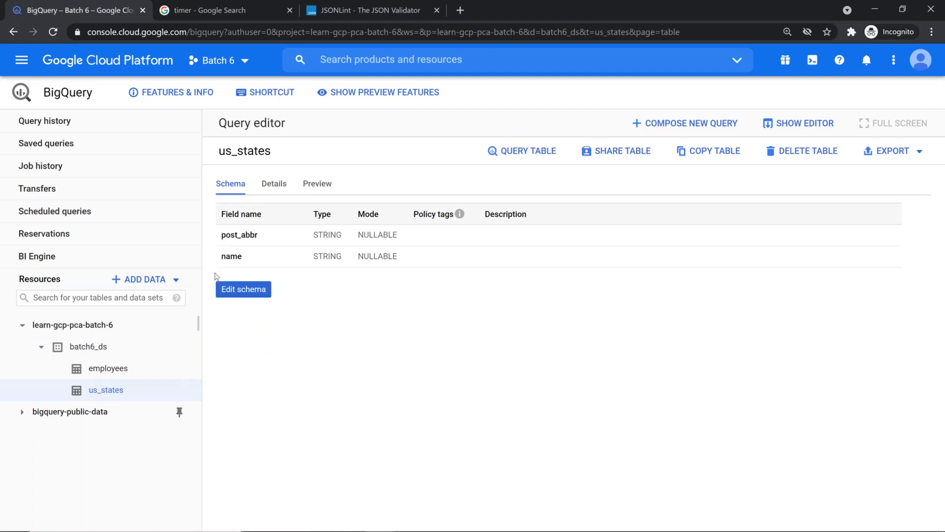
# Check the us_states details (50 rows, expiry date) and compare them with the employees table
pyautogui.click(280, 188)
pyautogui.doubleClick(337, 338)
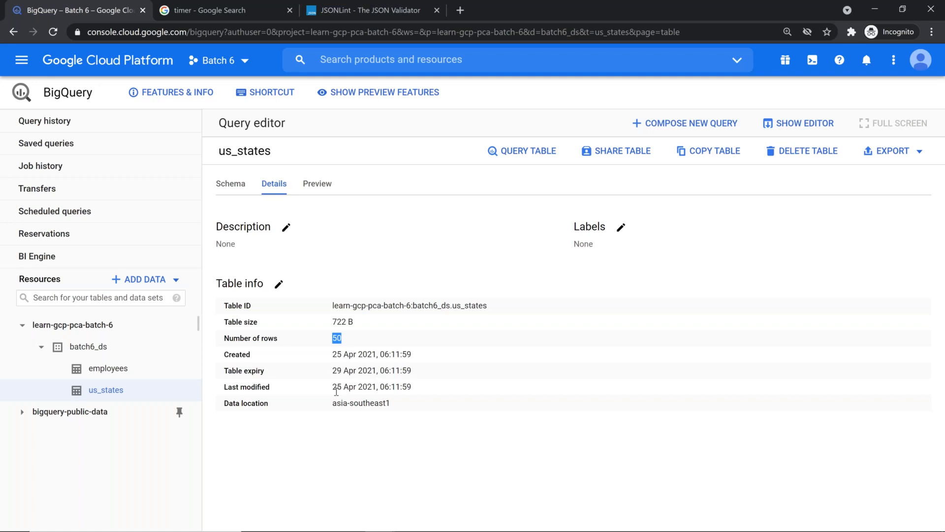
pyautogui.moveTo(334, 370); pyautogui.dragTo(341, 373)
pyautogui.click(149, 373)
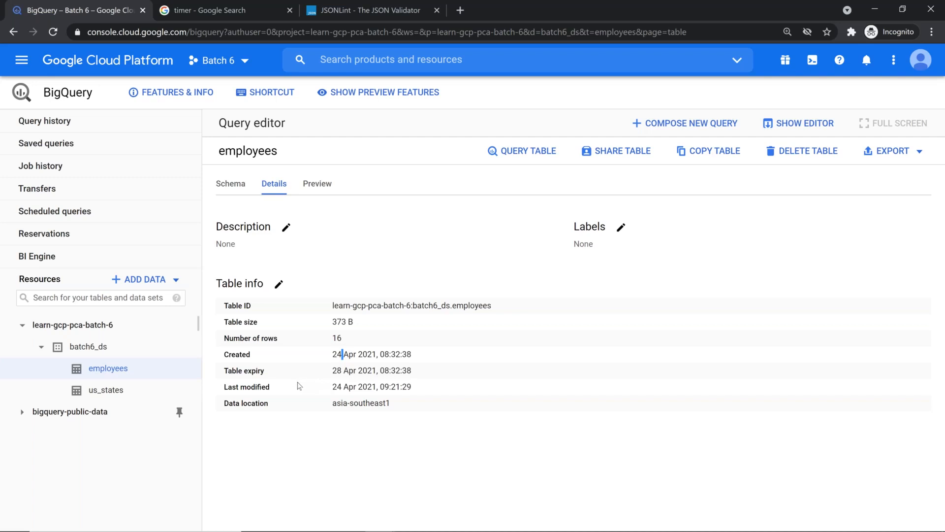
pyautogui.click(114, 390)
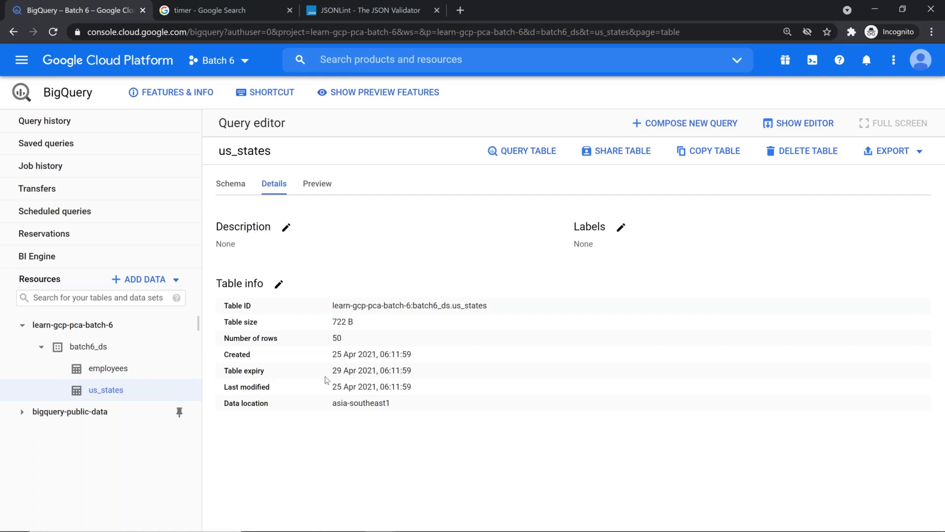
# Preview the us_states table rows and scroll through them
pyautogui.click(323, 191)
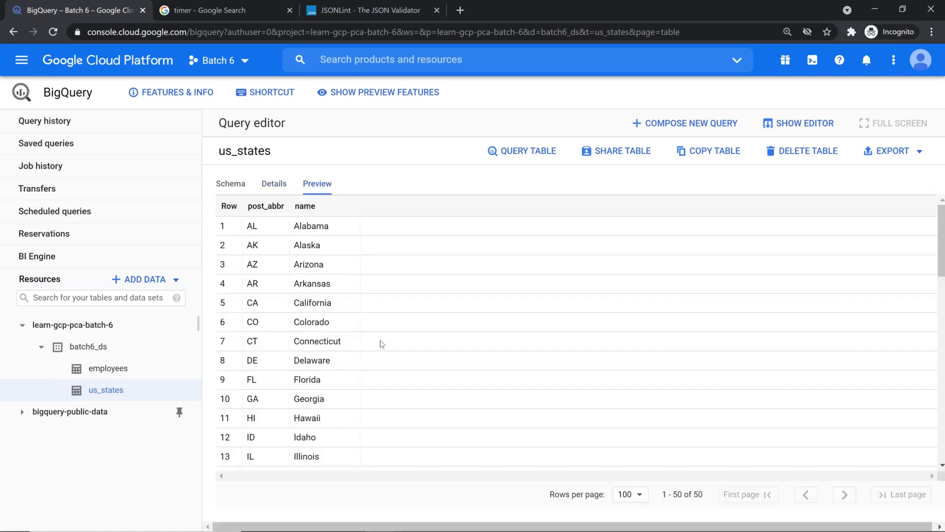
pyautogui.scroll(-5, 296, 267)
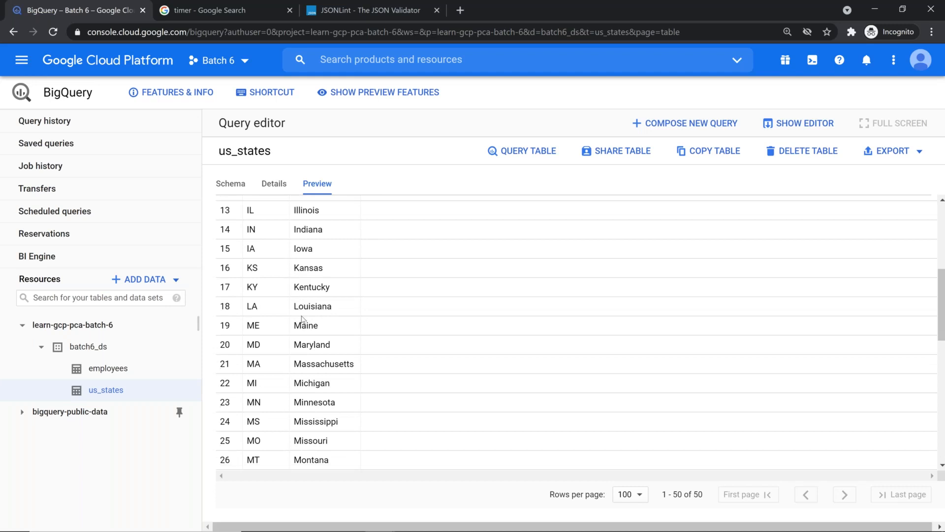
pyautogui.scroll(-8, 302, 315)
pyautogui.scroll(14, 302, 315)
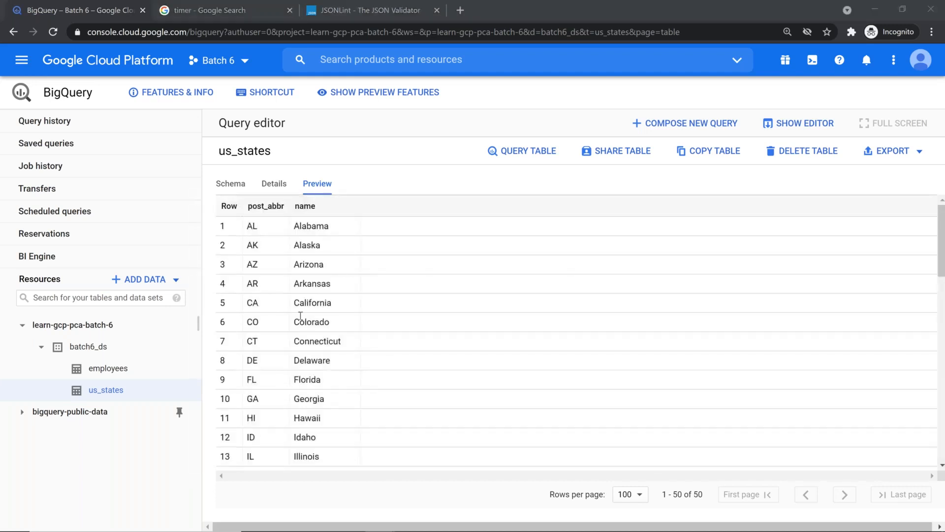
# Start a draft query on us_states, dismiss the antivirus popup, and raise the editor divider
pyautogui.click(542, 148)
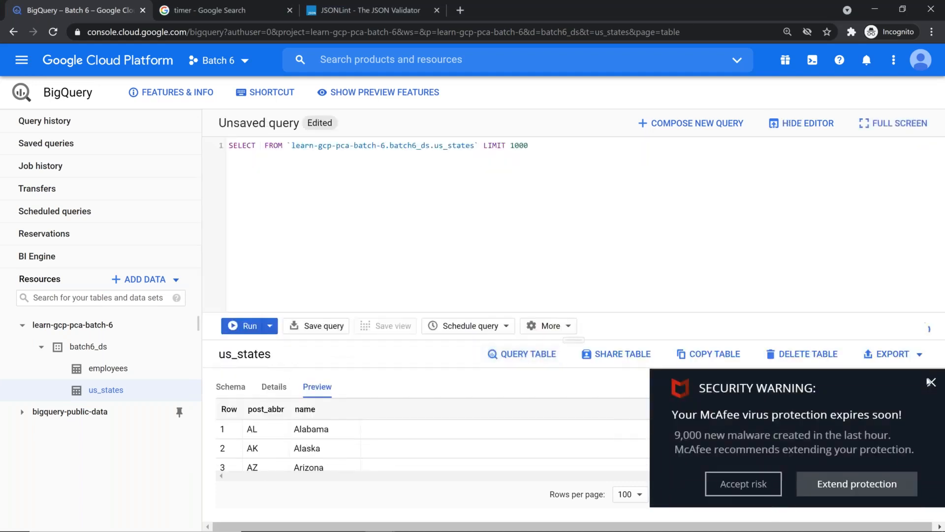
pyautogui.click(845, 480)
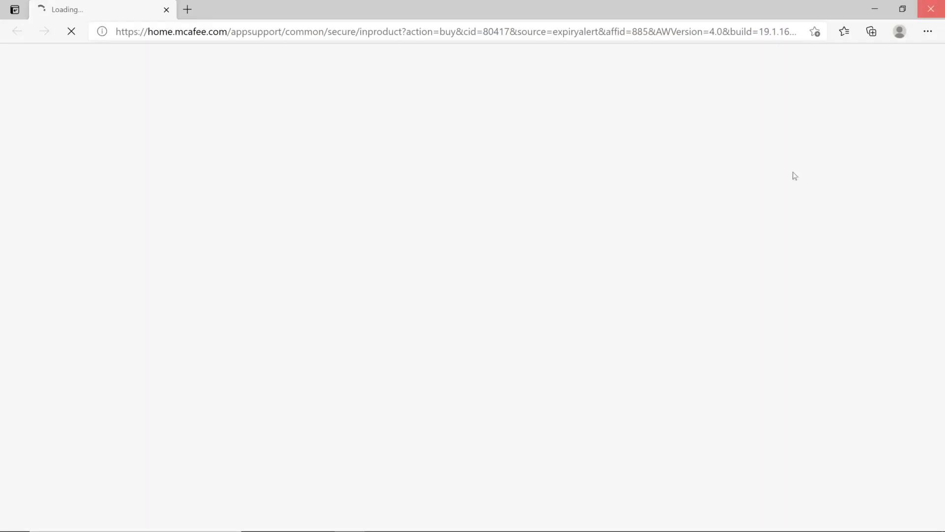
pyautogui.moveTo(574, 339); pyautogui.dragTo(572, 208)
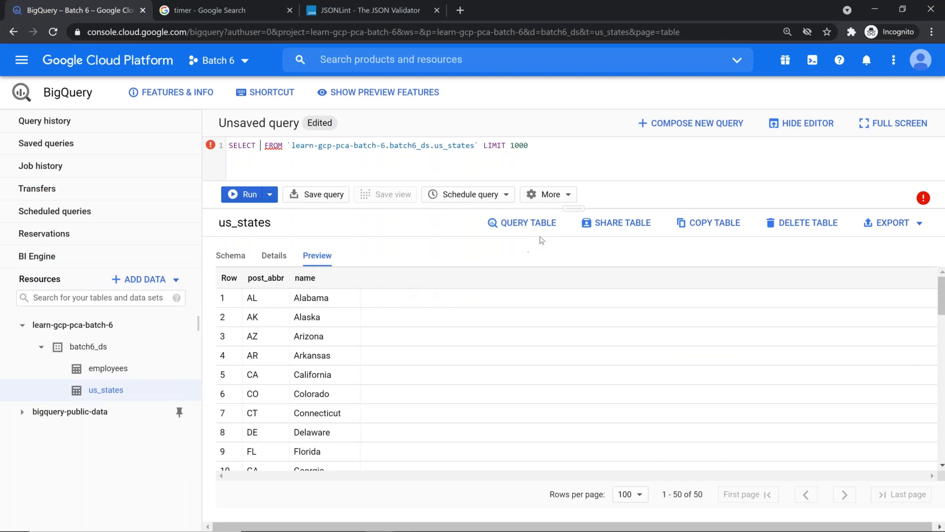
# Resize the editor and change the query to SELECT name, dropping LIMIT 1000
pyautogui.moveTo(569, 210); pyautogui.dragTo(567, 299)
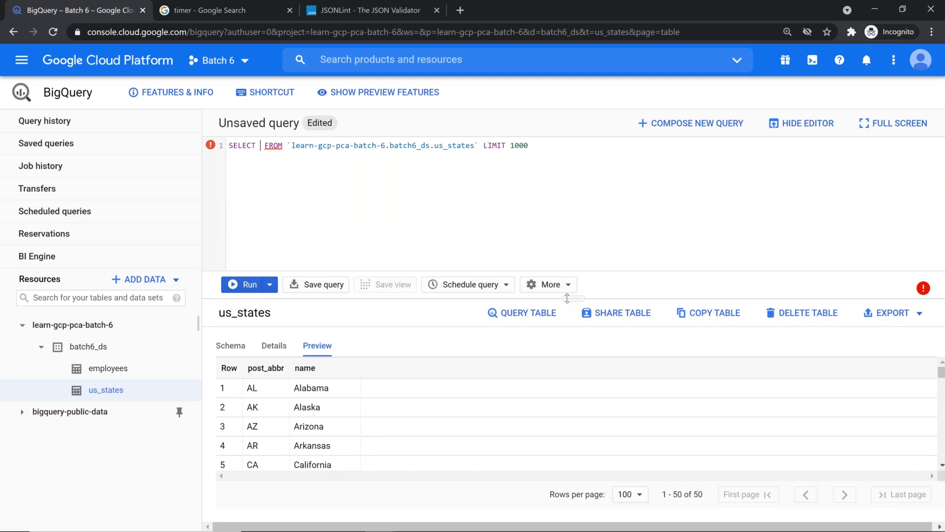
pyautogui.moveTo(567, 297); pyautogui.dragTo(566, 296)
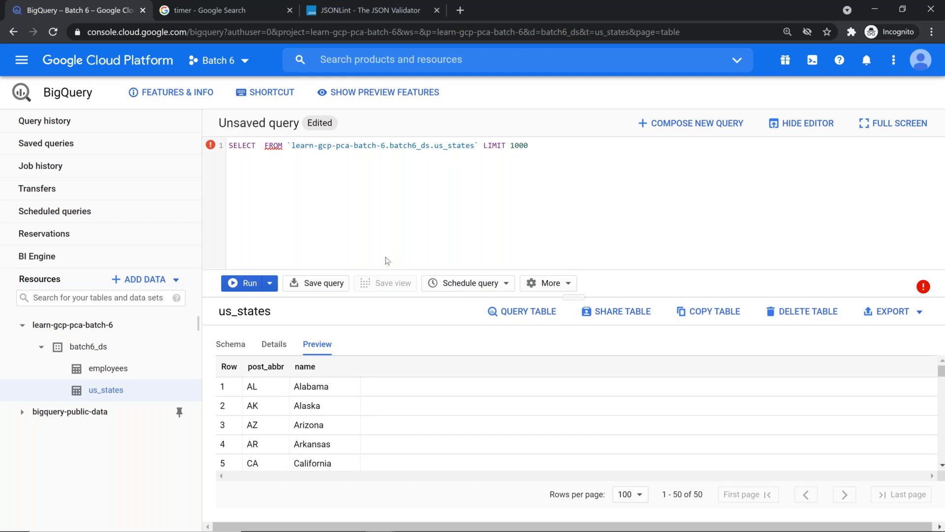
pyautogui.write('nm')
pyautogui.press('BackSpace')
pyautogui.write('ame')
pyautogui.press('End')
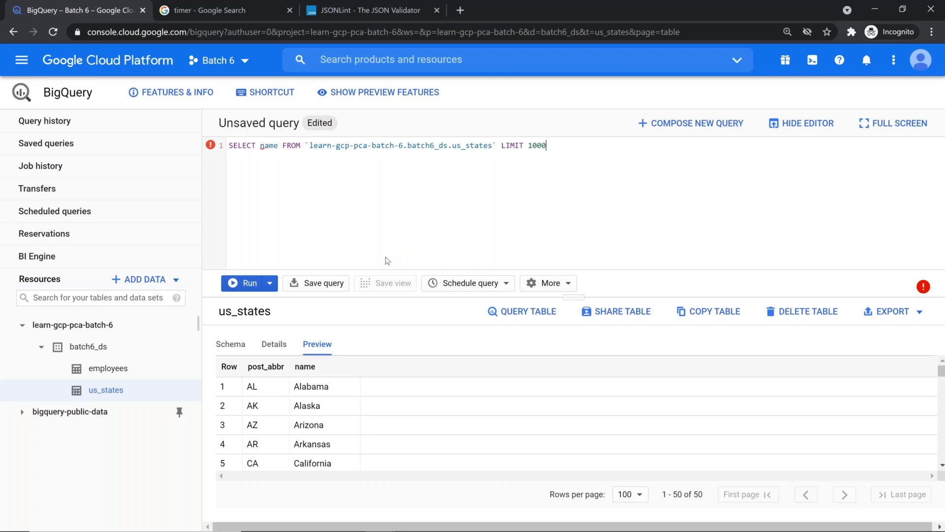
pyautogui.press('BackSpace')
pyautogui.press('BackSpace')
pyautogui.press('BackSpace')
pyautogui.press('BackSpace')
pyautogui.press('BackSpace')
pyautogui.press('BackSpace')
pyautogui.press('BackSpace')
pyautogui.press('BackSpace')
pyautogui.press('BackSpace')
pyautogui.press('BackSpace')
# Add the filter WHERE name LIKE 'C%' to the query
pyautogui.write('where name like')
pyautogui.write('%')
pyautogui.press('BackSpace')
pyautogui.write("'%")
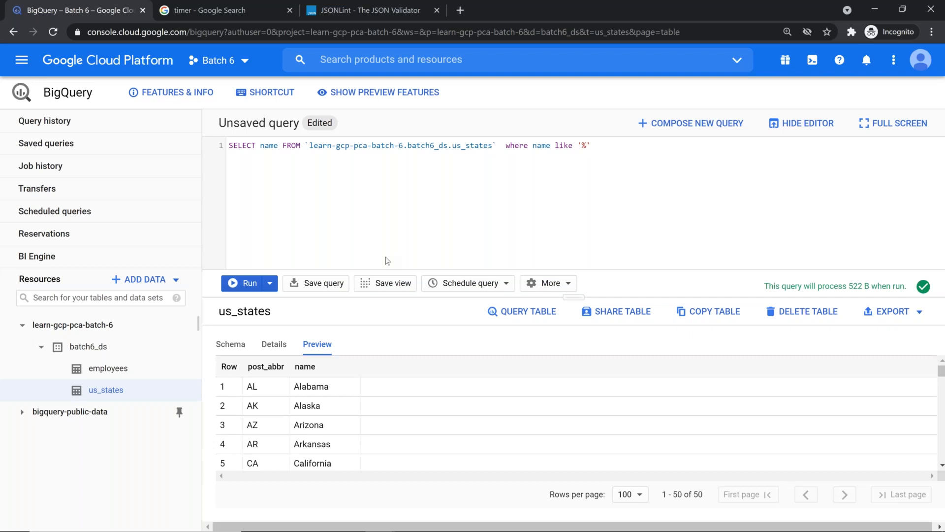
pyautogui.write('C')
pyautogui.press('Left')
pyautogui.press('Left')
pyautogui.press('Delete')
pyautogui.press('Right')
pyautogui.write('%')
# Format the query and run it, returning California, Colorado and Connecticut
pyautogui.click(569, 284)
pyautogui.click(574, 310)
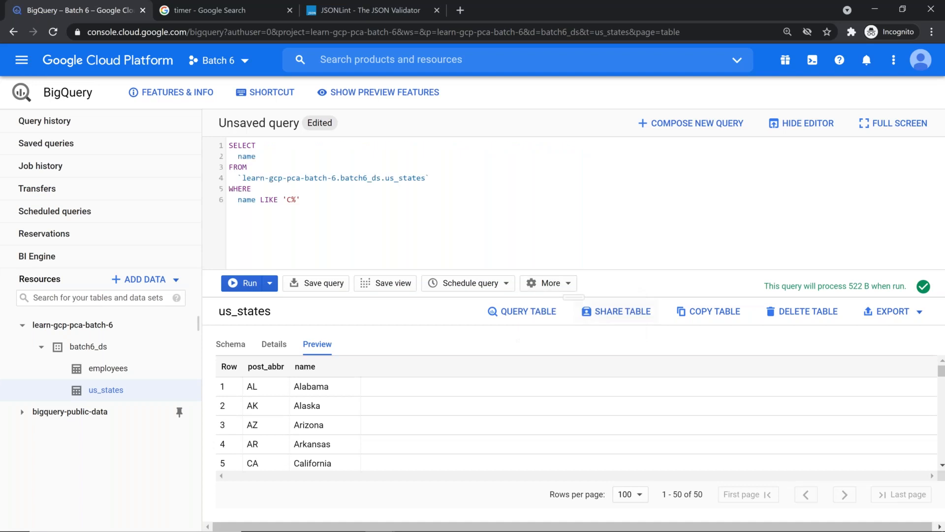
pyautogui.click(249, 283)
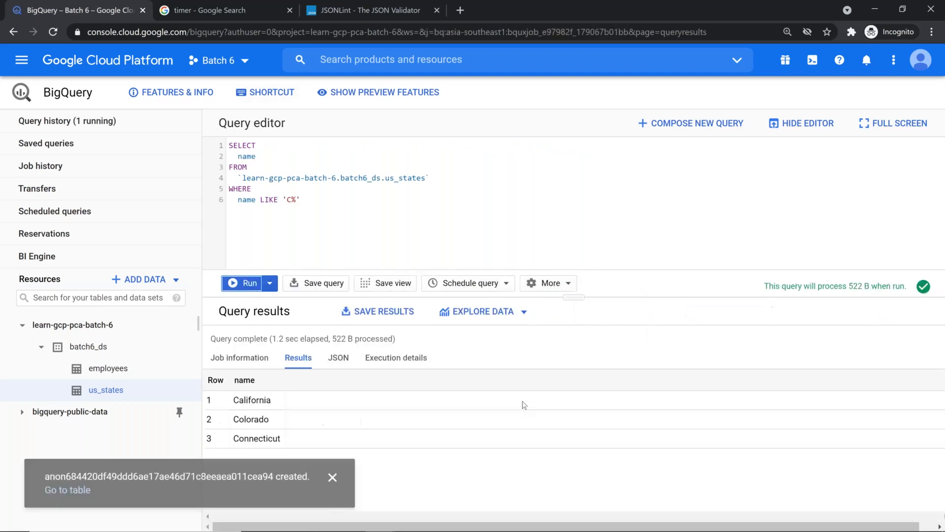
# Dismiss the table-created notice, check JSONLint, then open the batch6_ds dataset details
pyautogui.click(331, 478)
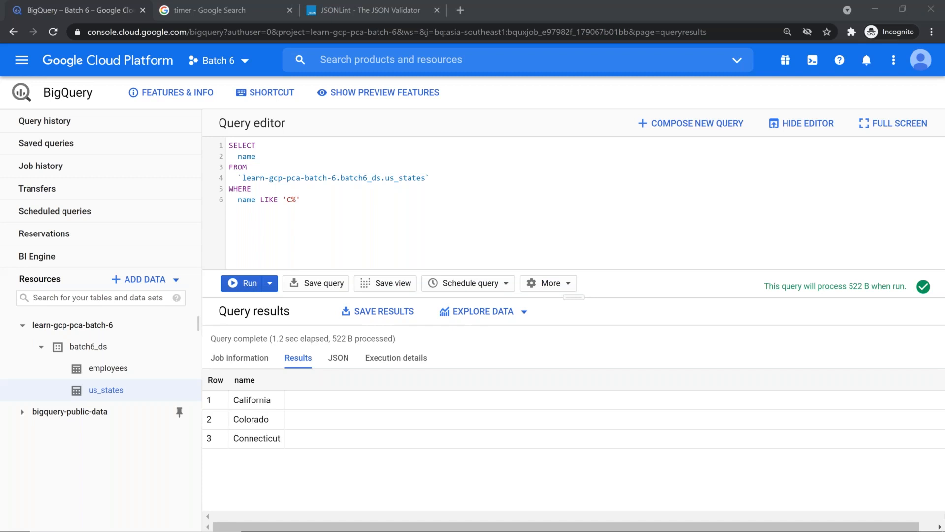
pyautogui.click(385, 8)
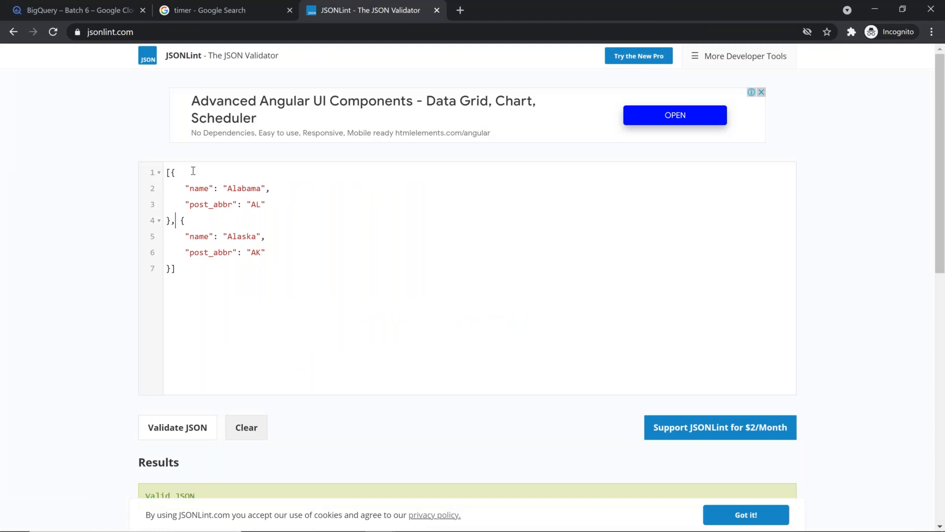
pyautogui.click(88, 12)
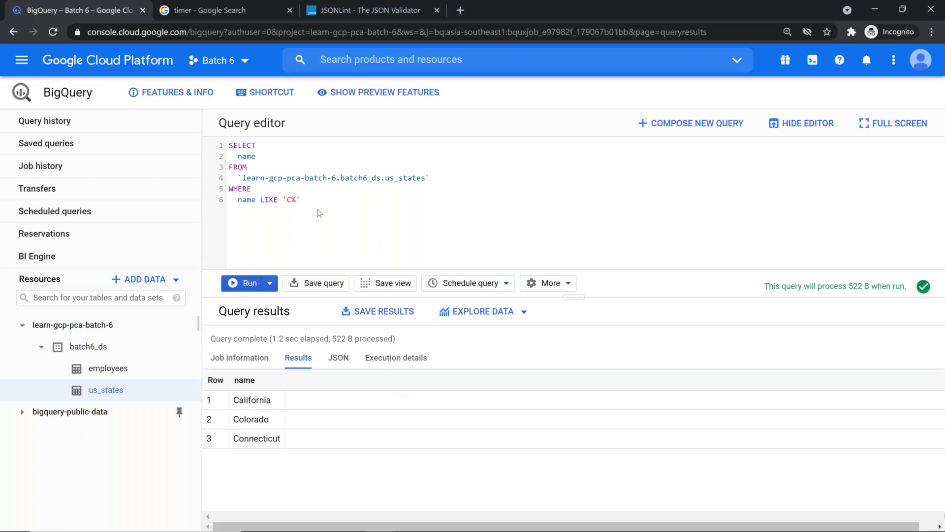
pyautogui.click(82, 346)
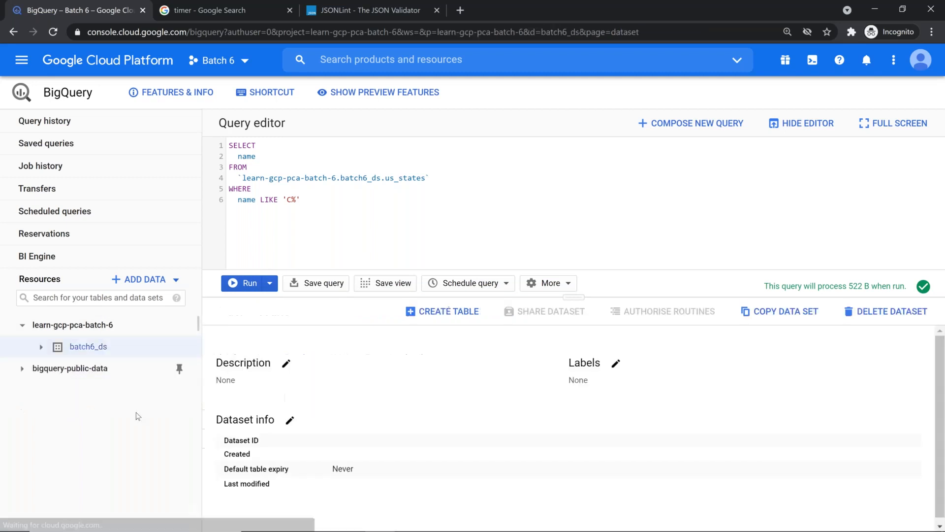
# Open bigquery_console.csv in Notepad++ and move its tab to the first position
pyautogui.hotkey('alt', 'Tab')
pyautogui.hotkey('alt', 'Tab')
pyautogui.hotkey('alt', 'shift', 'Tab')
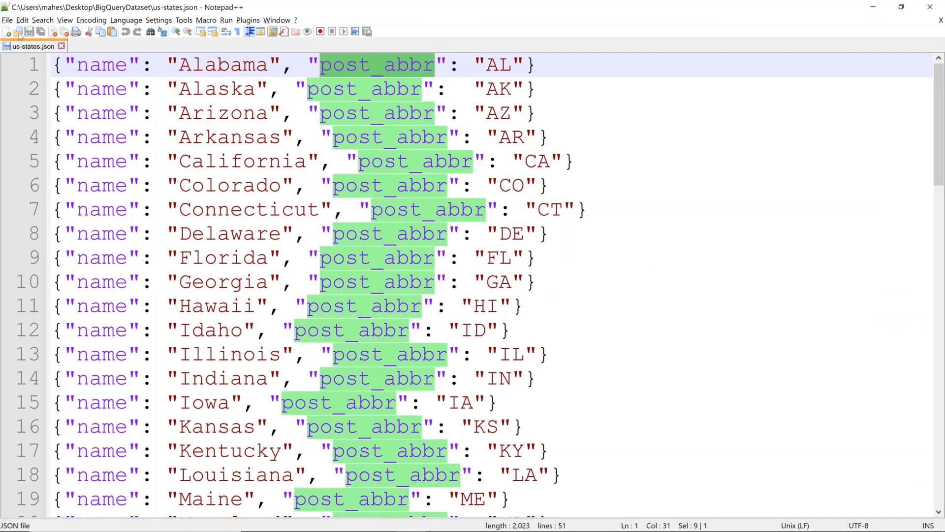
pyautogui.click(19, 35)
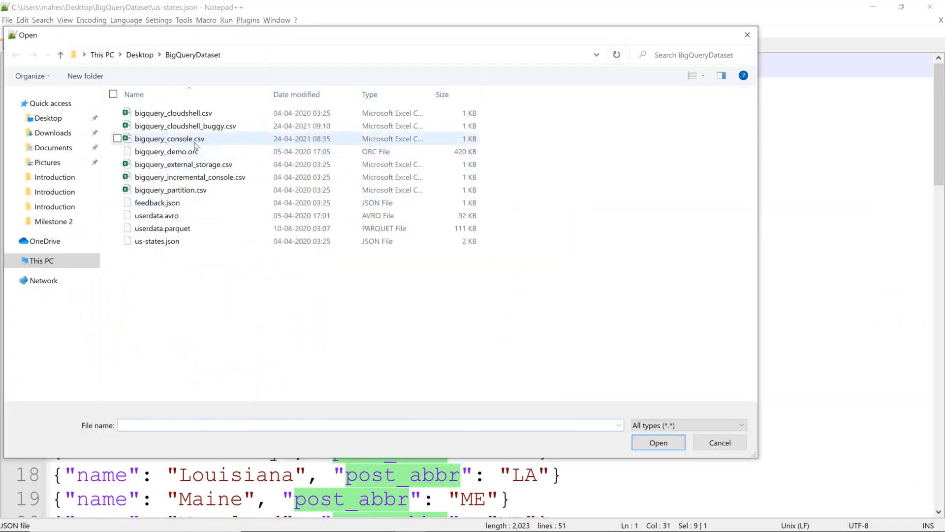
pyautogui.doubleClick(196, 143)
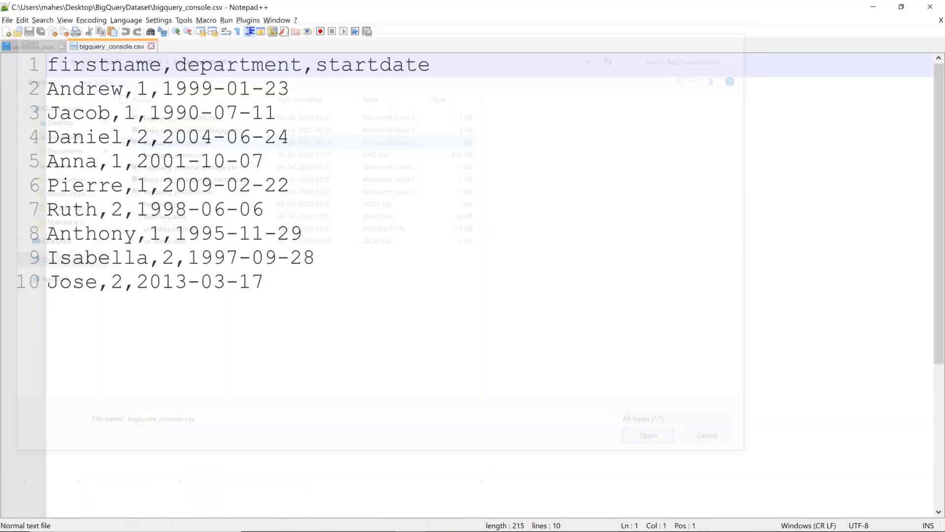
pyautogui.moveTo(88, 44); pyautogui.dragTo(36, 51)
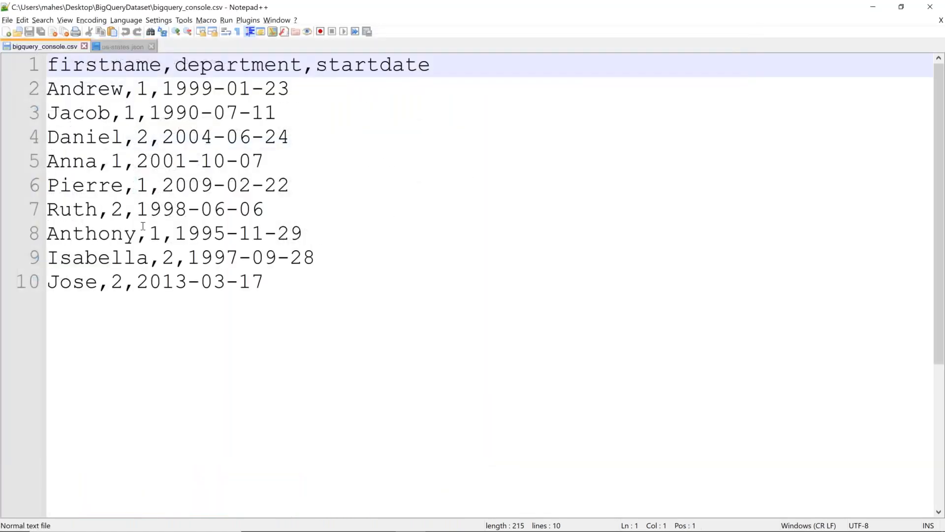
pyautogui.click(112, 47)
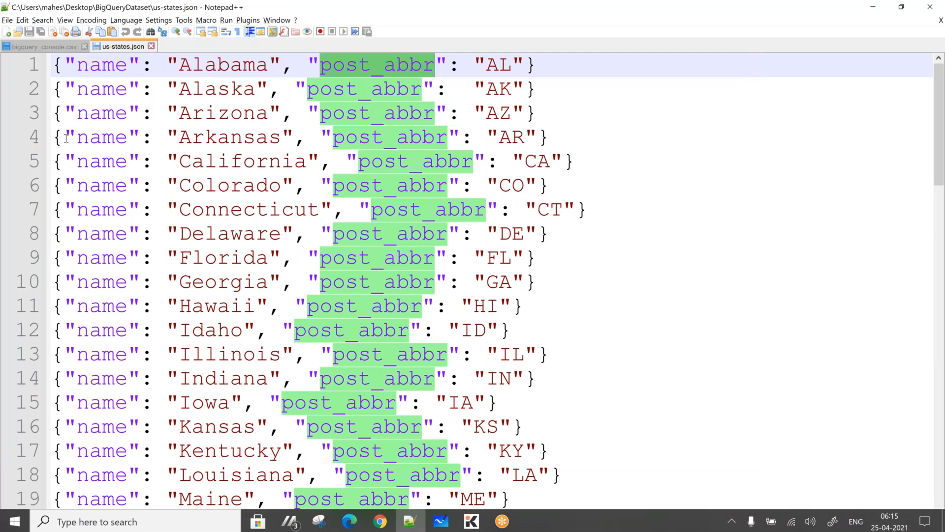
# Open userdata.parquet from the BigQueryDataset folder as well
pyautogui.hotkey('ctrl', 'o')
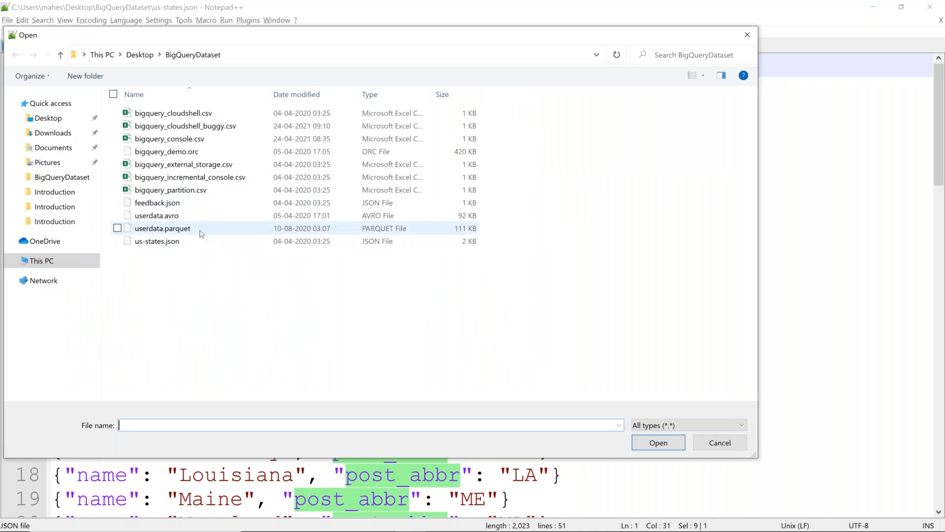
pyautogui.click(202, 234)
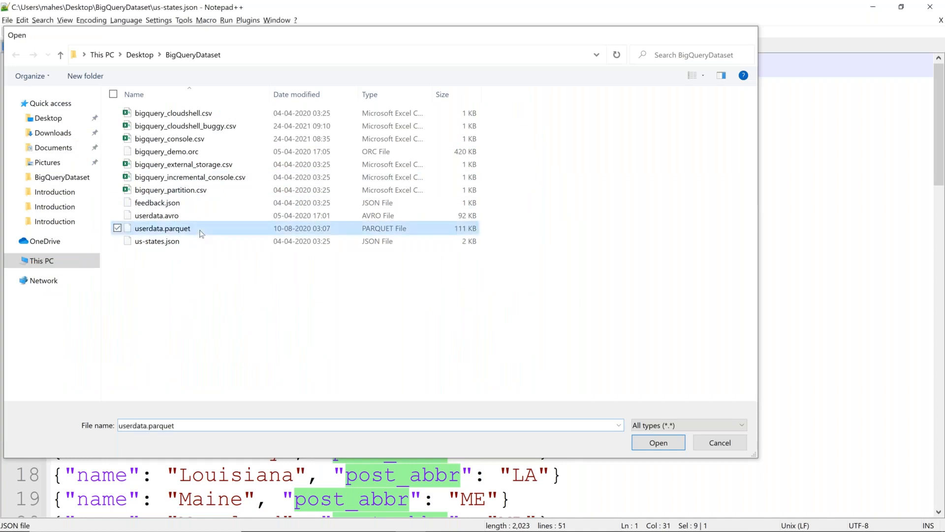
pyautogui.doubleClick(201, 233)
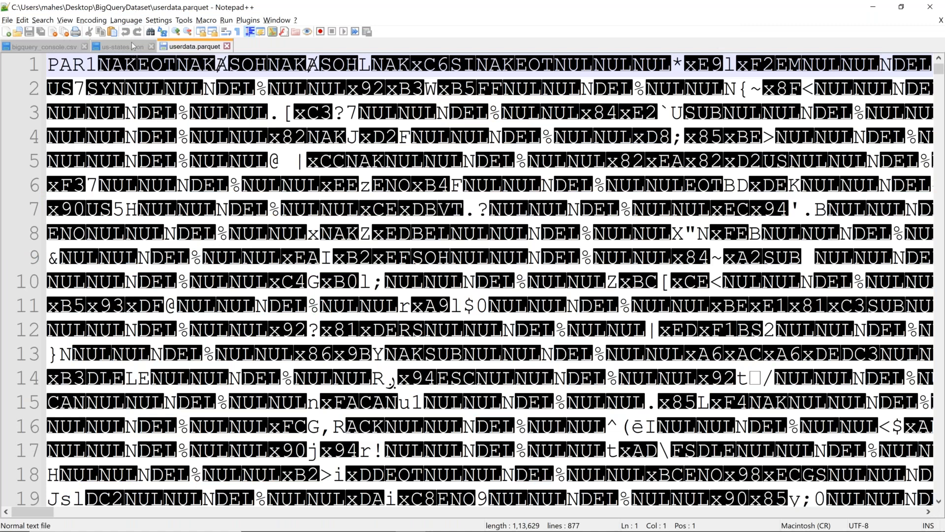
pyautogui.click(133, 46)
pyautogui.click(196, 46)
pyautogui.scroll(-1, 466, 384)
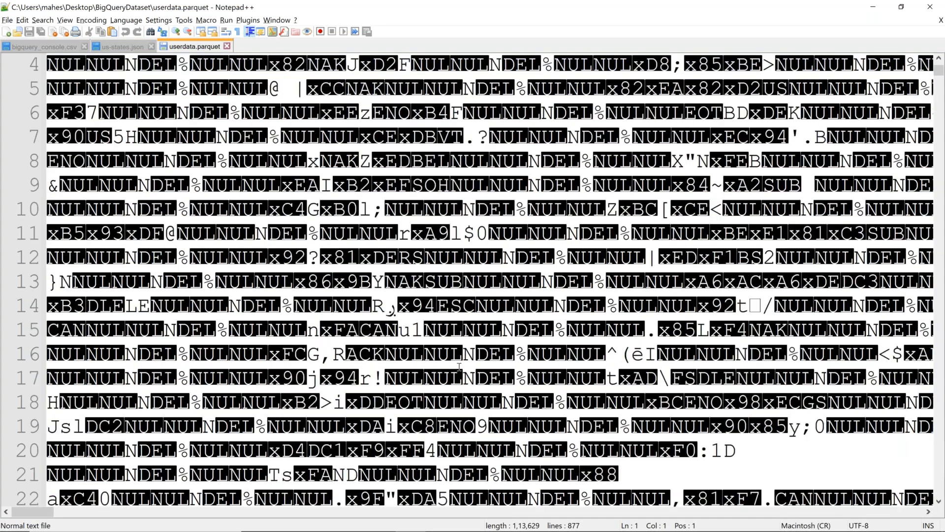
pyautogui.scroll(1, 459, 367)
pyautogui.click(44, 46)
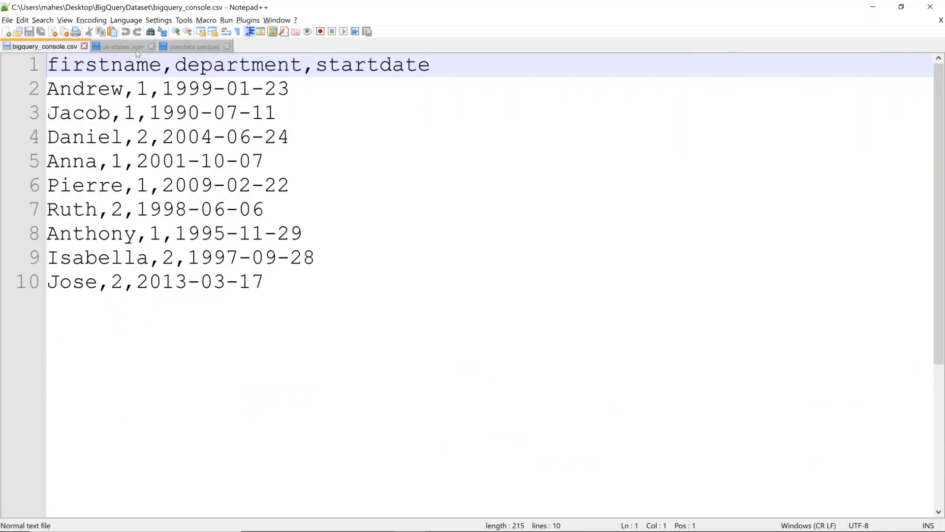
pyautogui.click(123, 46)
pyautogui.click(186, 47)
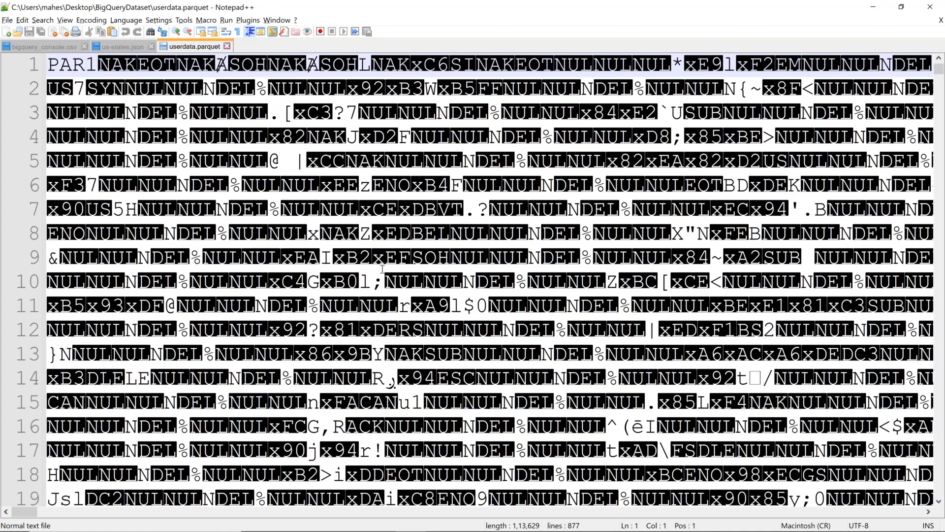
pyautogui.scroll(-1, 382, 269)
pyautogui.scroll(-20, 484, 401)
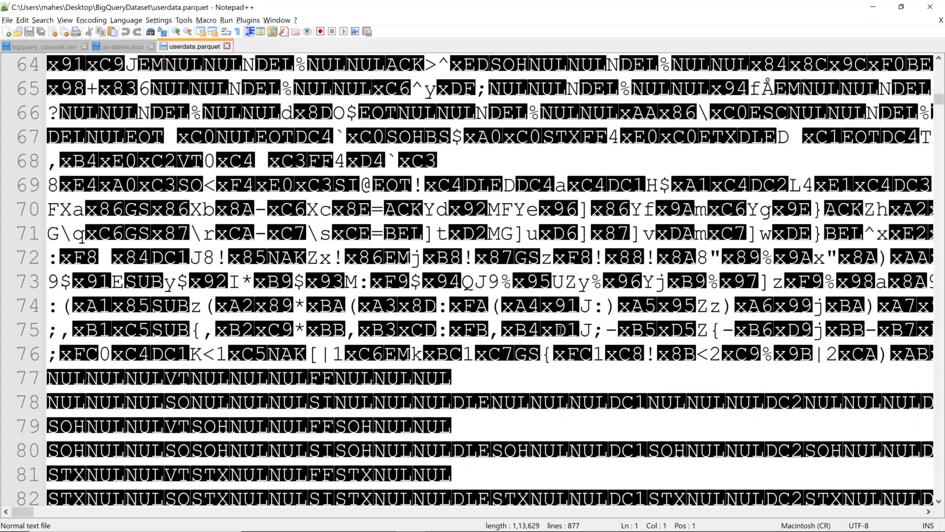
pyautogui.scroll(3, 560, 330)
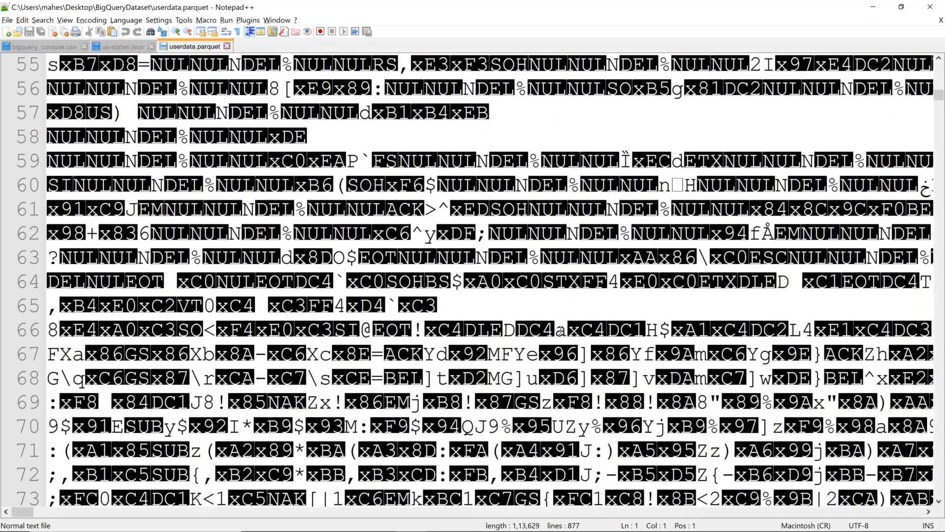
pyautogui.scroll(18, 561, 330)
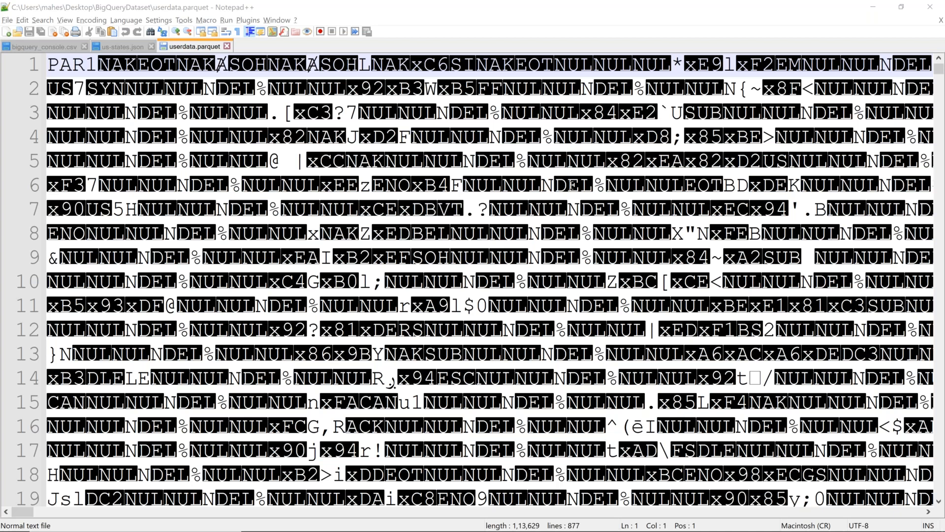
# Compare bigquery_console.csv with userdata.parquet and select the CSV data rows
pyautogui.click(49, 47)
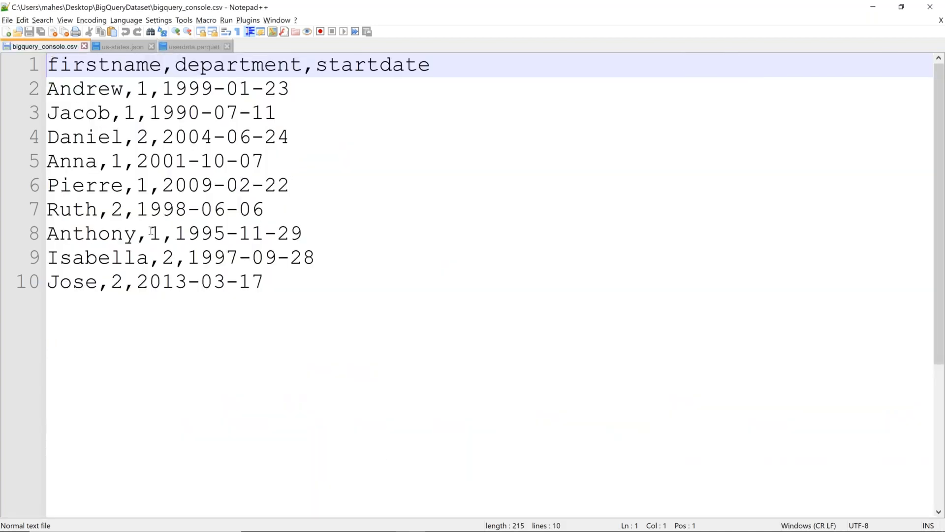
pyautogui.click(216, 48)
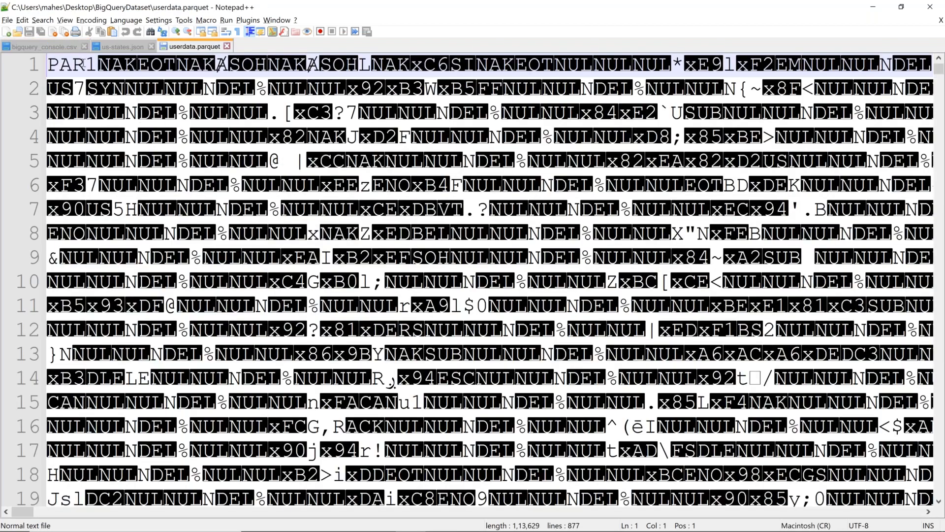
pyautogui.click(74, 46)
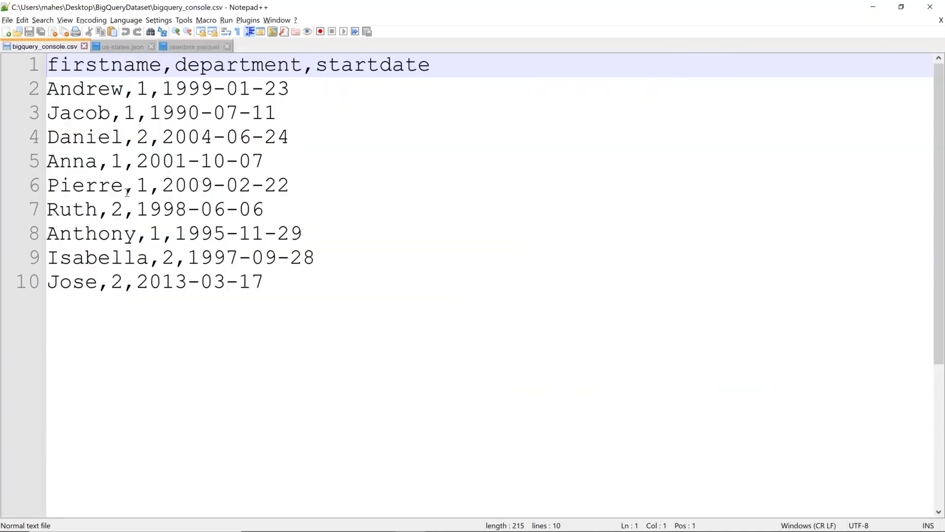
pyautogui.moveTo(279, 281); pyautogui.dragTo(47, 65)
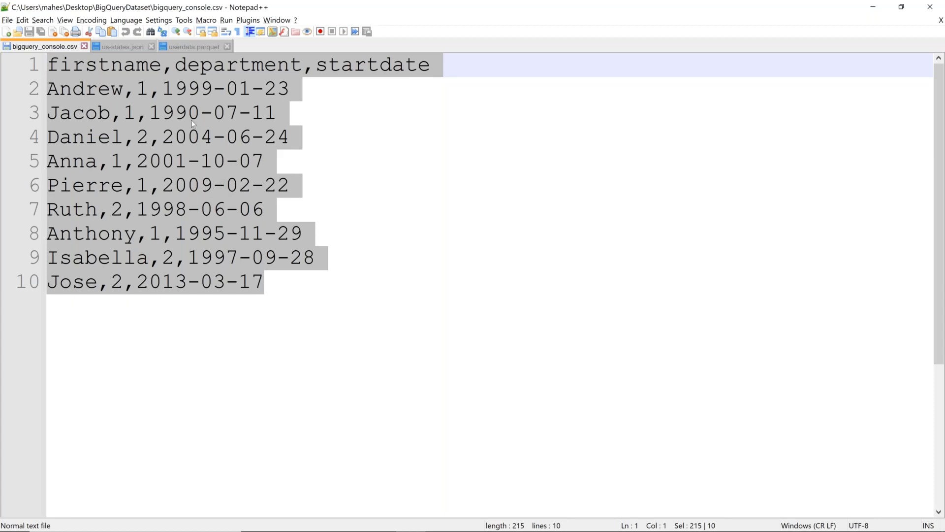
# Cycle through the CSV, us-states.json and parquet files, then scroll down userdata.parquet
pyautogui.click(188, 48)
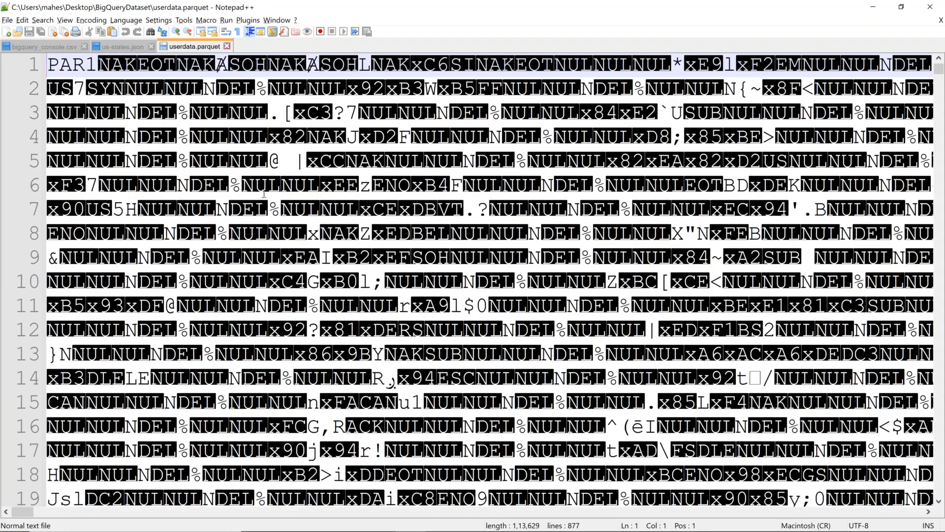
pyautogui.click(37, 45)
pyautogui.click(115, 47)
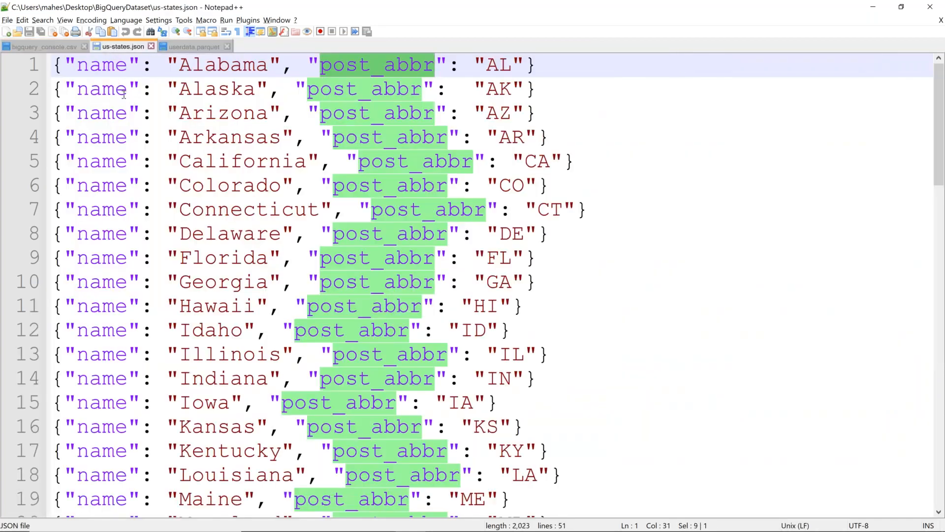
pyautogui.click(203, 47)
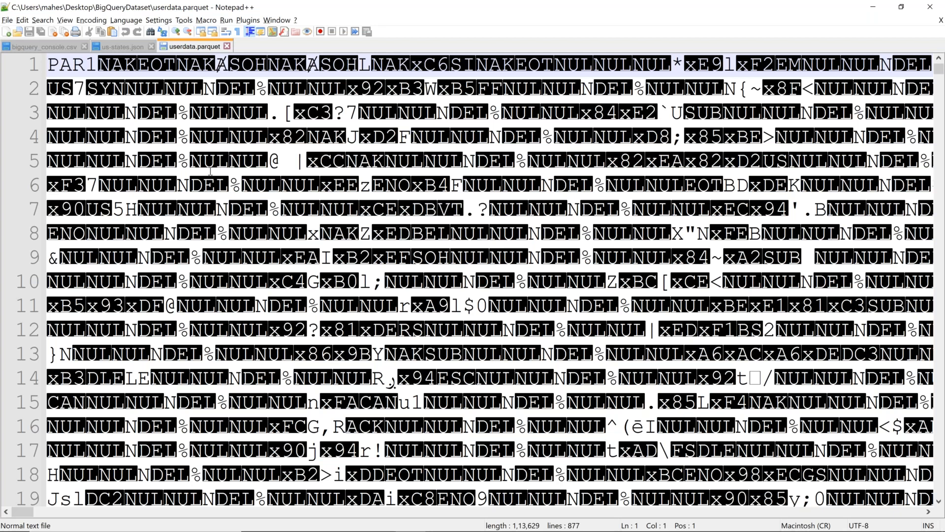
pyautogui.click(54, 45)
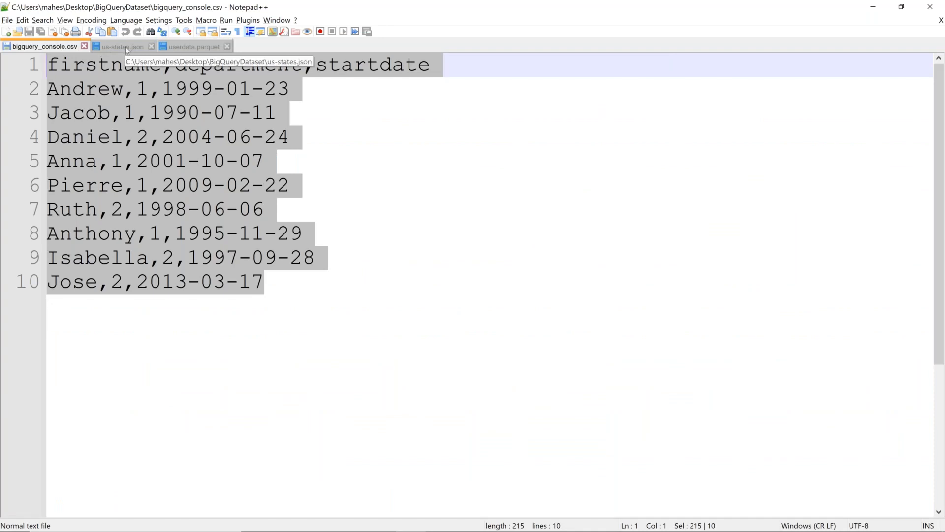
pyautogui.click(193, 47)
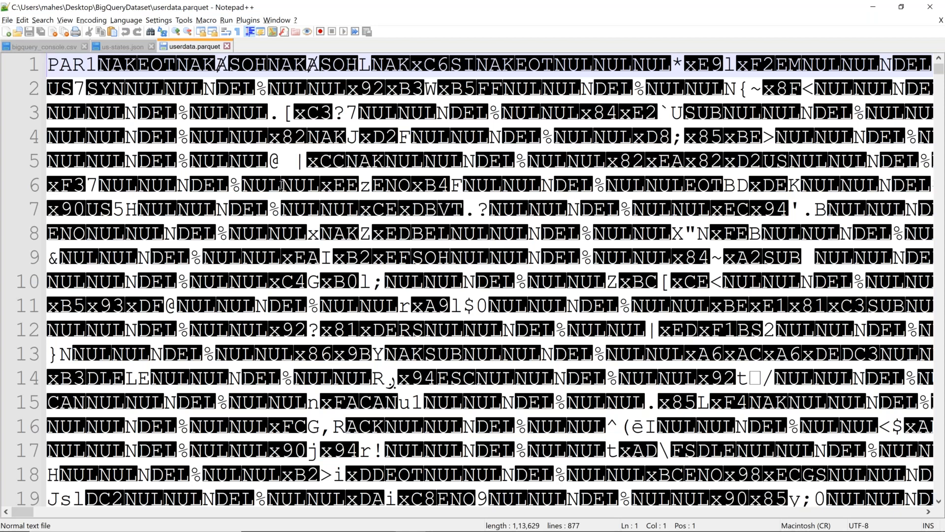
pyautogui.scroll(-1, 280, 186)
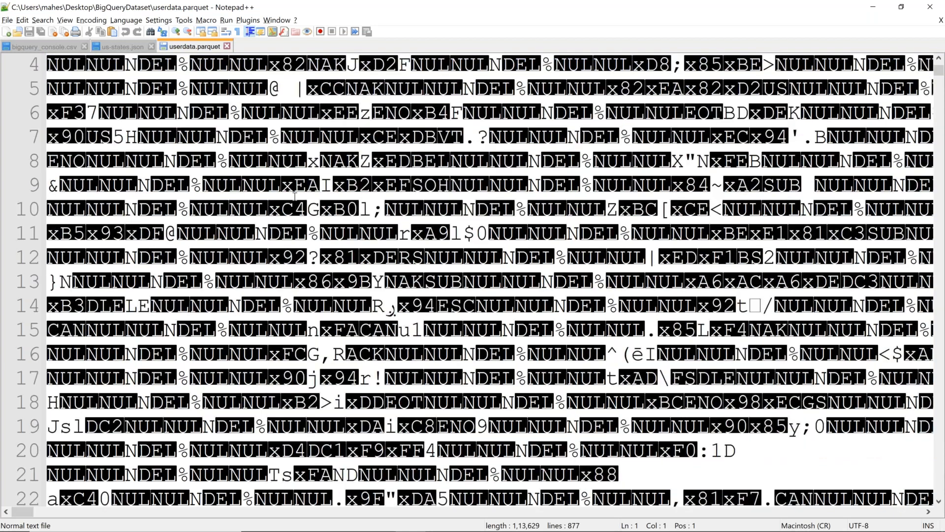
pyautogui.scroll(-20, 295, 197)
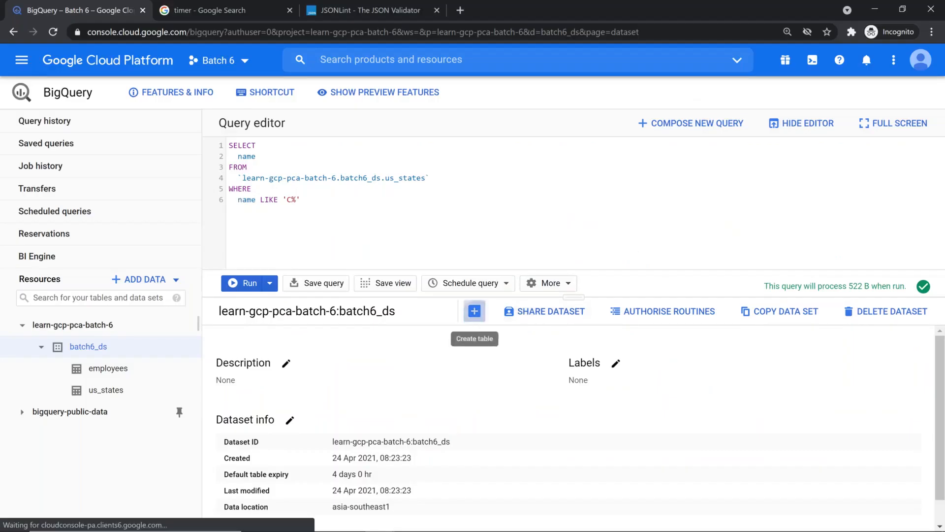
# Start a new batch6_ds table uploaded from userdata.parquet
pyautogui.click(474, 311)
pyautogui.click(453, 123)
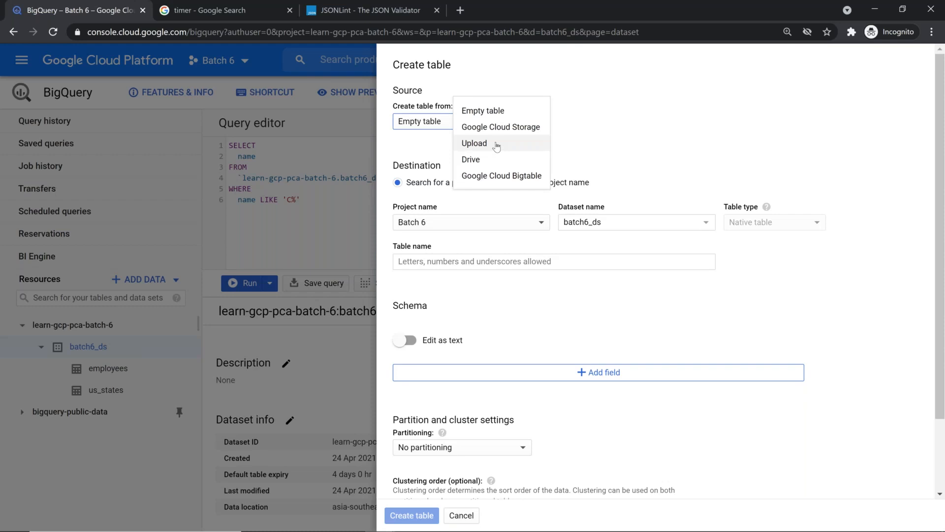
pyautogui.click(497, 143)
pyautogui.click(734, 121)
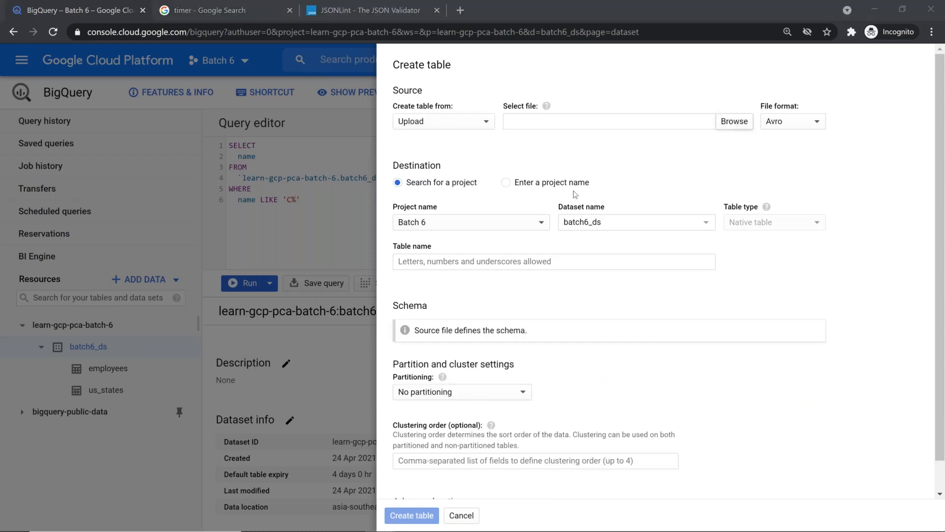
pyautogui.click(181, 209)
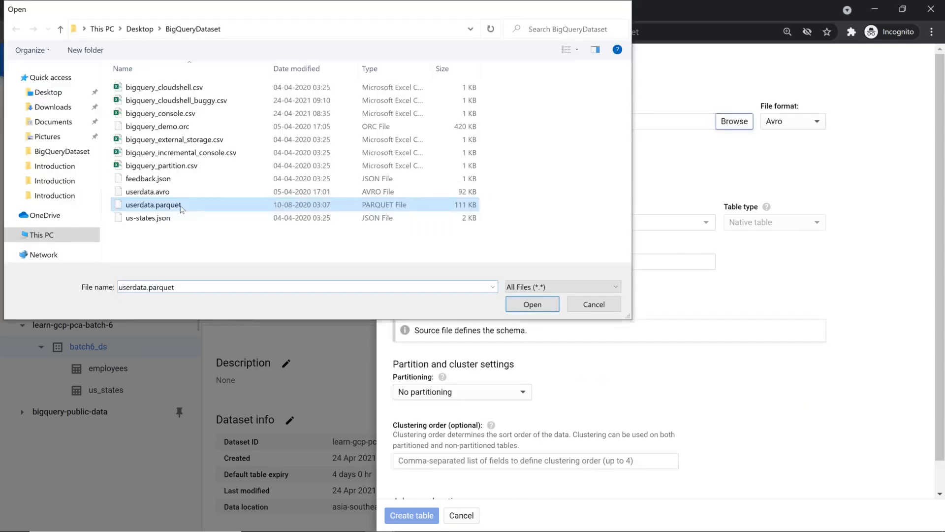
pyautogui.doubleClick(181, 209)
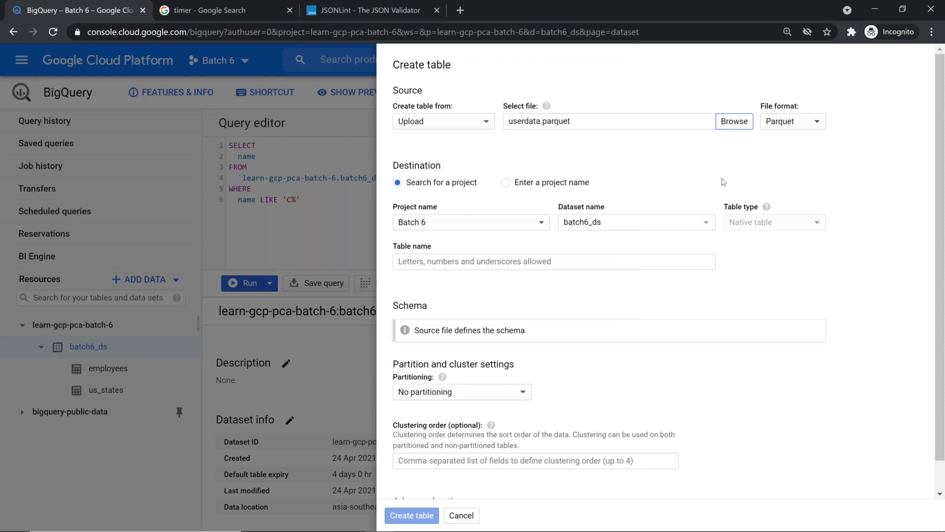
# Name the table user_data_parquet and highlight the note that the file defines the schema
pyautogui.click(554, 263)
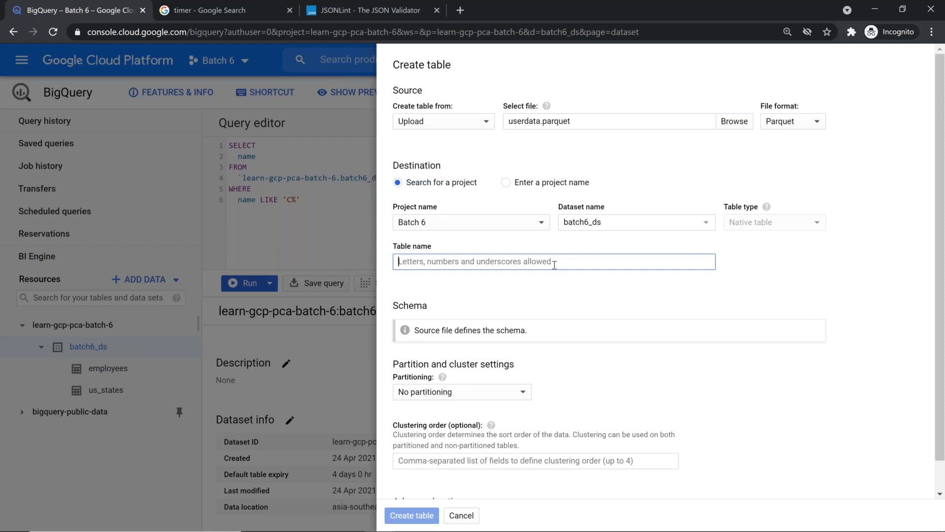
pyautogui.write('usee')
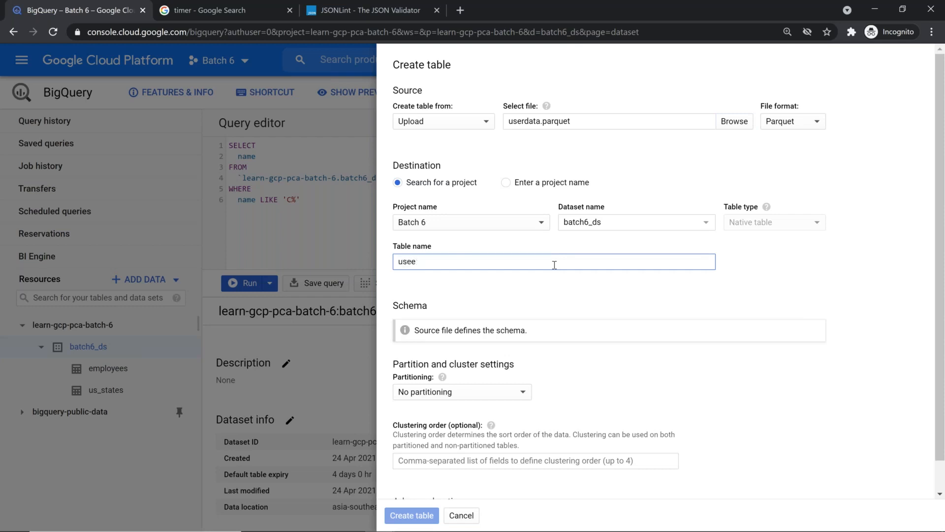
pyautogui.press('BackSpace')
pyautogui.write('r_')
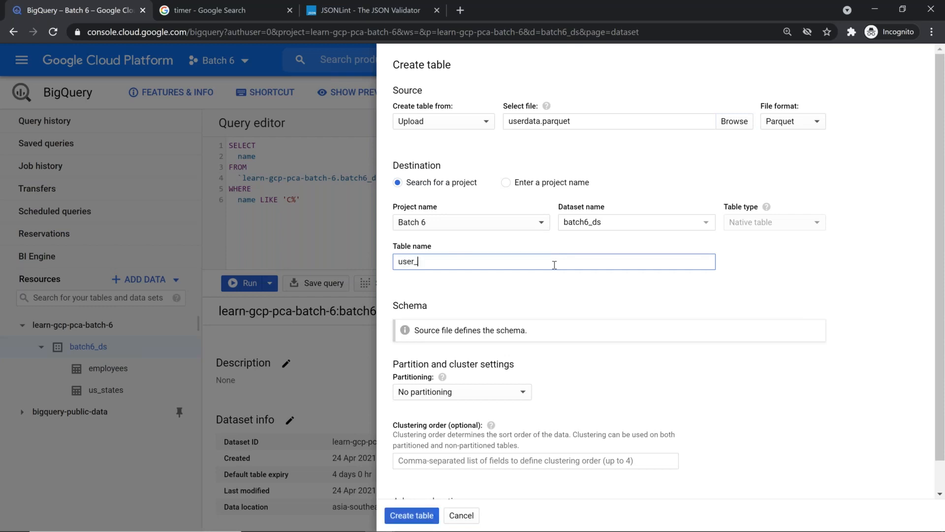
pyautogui.write('data_parquet')
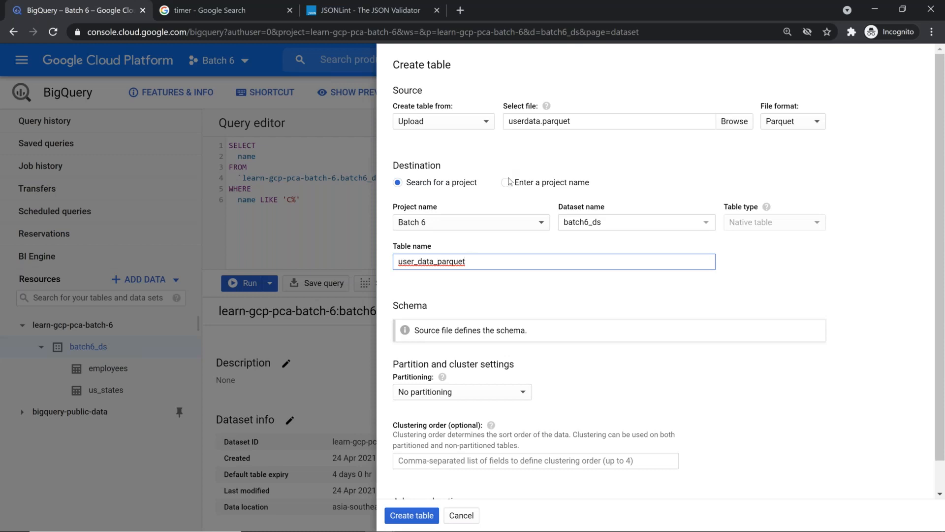
pyautogui.moveTo(396, 331); pyautogui.dragTo(540, 332)
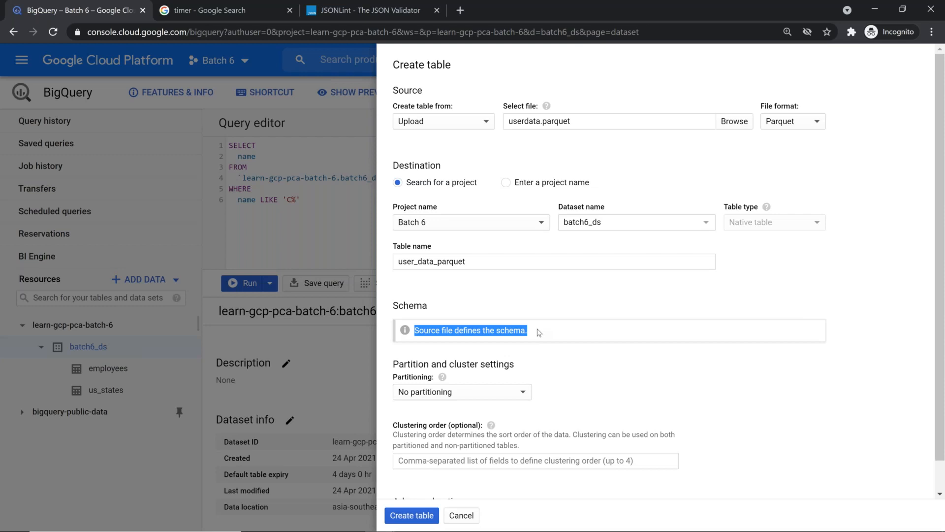
pyautogui.click(812, 123)
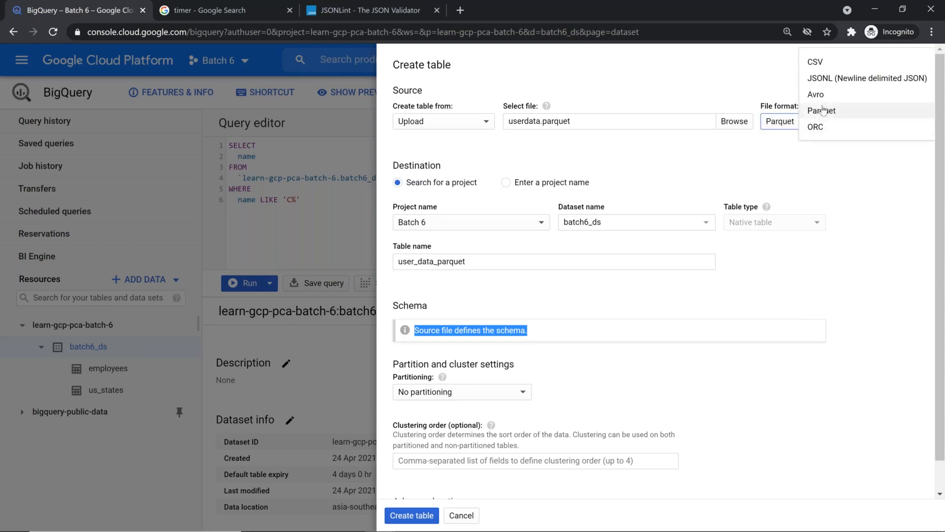
pyautogui.click(837, 64)
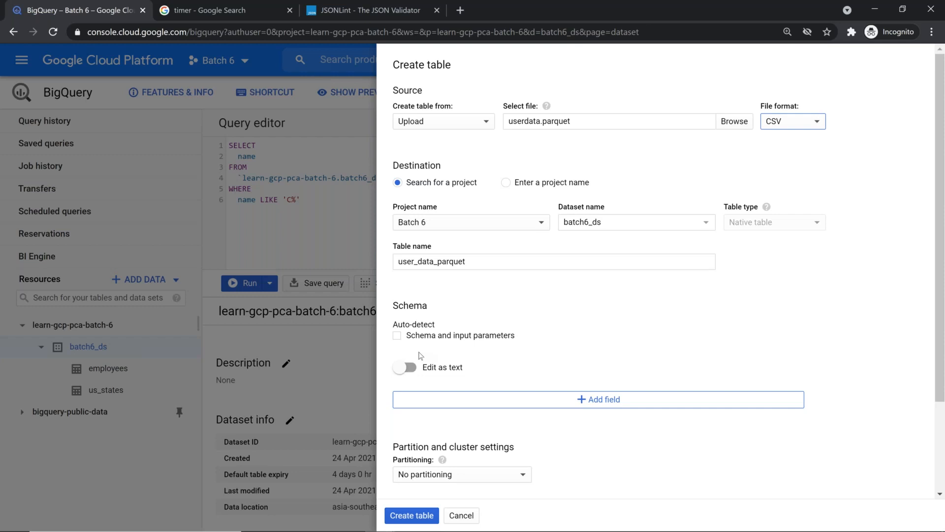
pyautogui.click(812, 120)
pyautogui.click(808, 127)
pyautogui.click(820, 122)
pyautogui.click(840, 144)
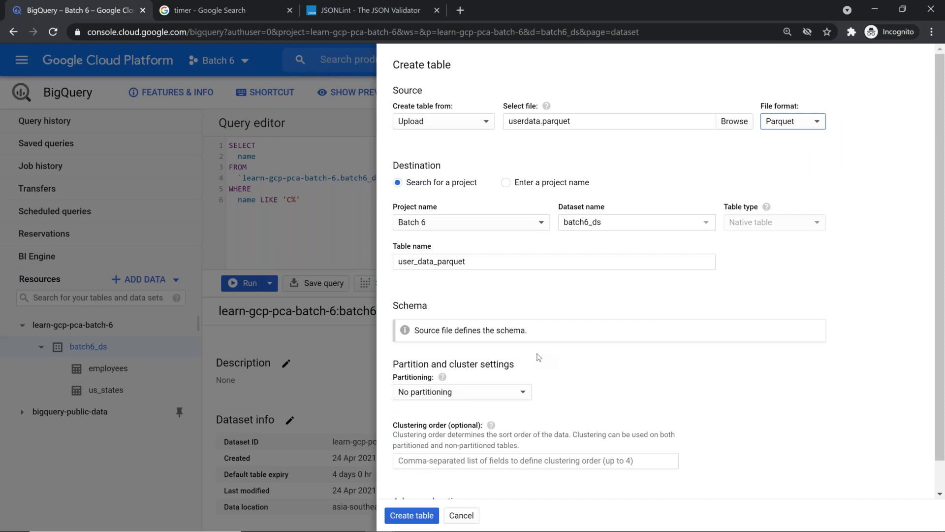
pyautogui.hotkey('alt', 'Tab')
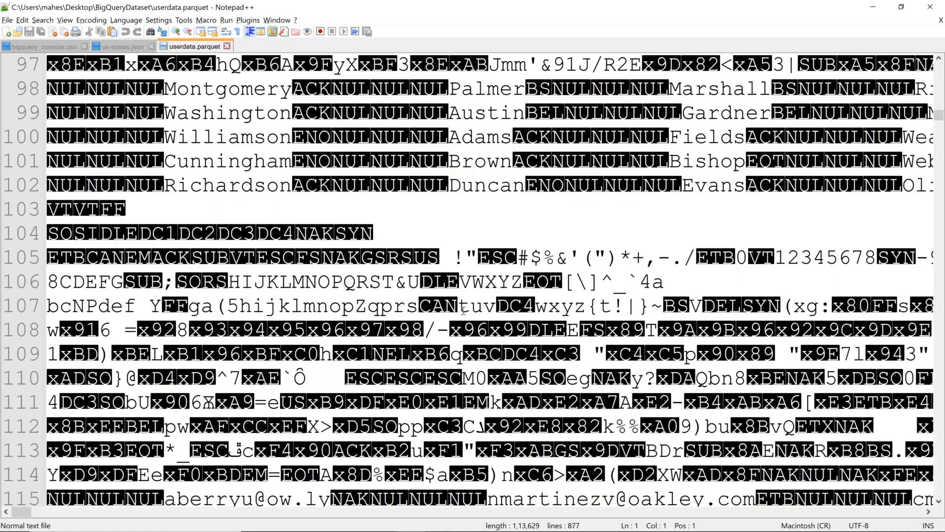
# Scroll up through userdata.parquet, then go back to the BigQuery Create table form
pyautogui.scroll(1, 463, 309)
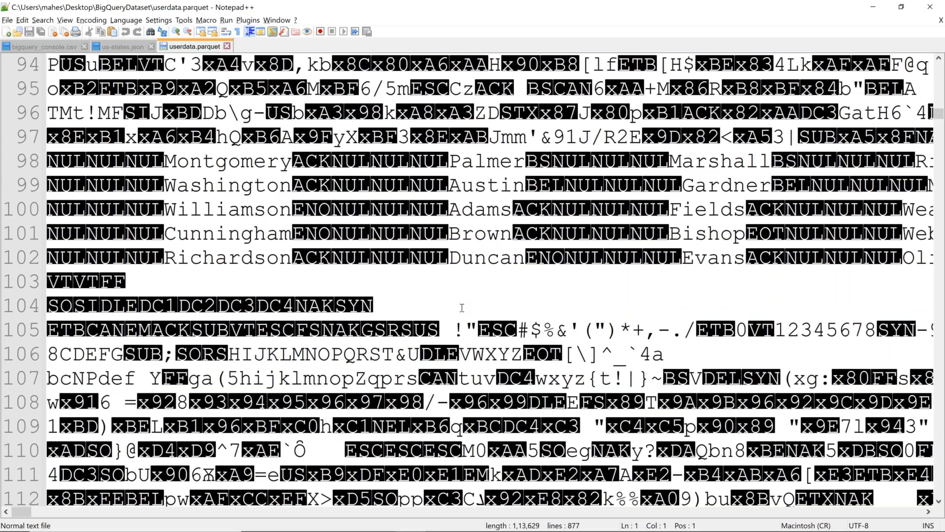
pyautogui.scroll(4, 462, 308)
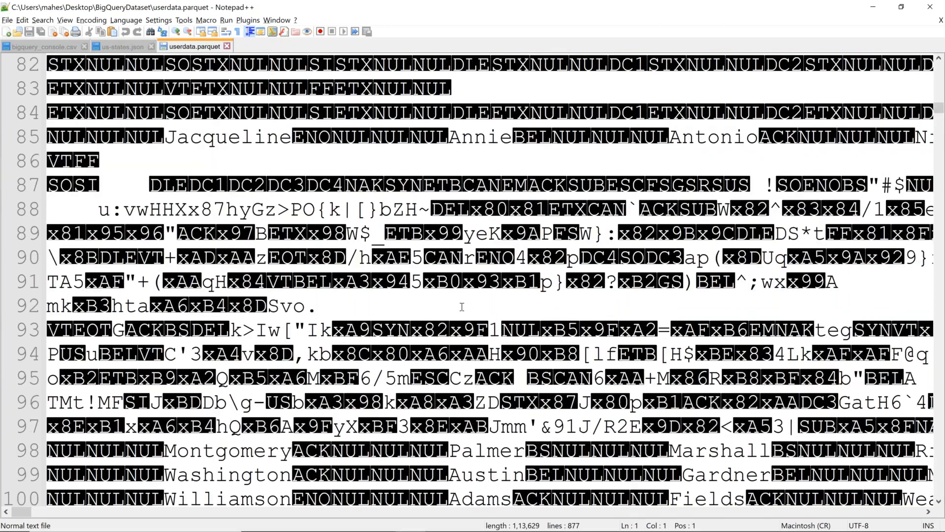
pyautogui.hotkey('alt', 'Tab')
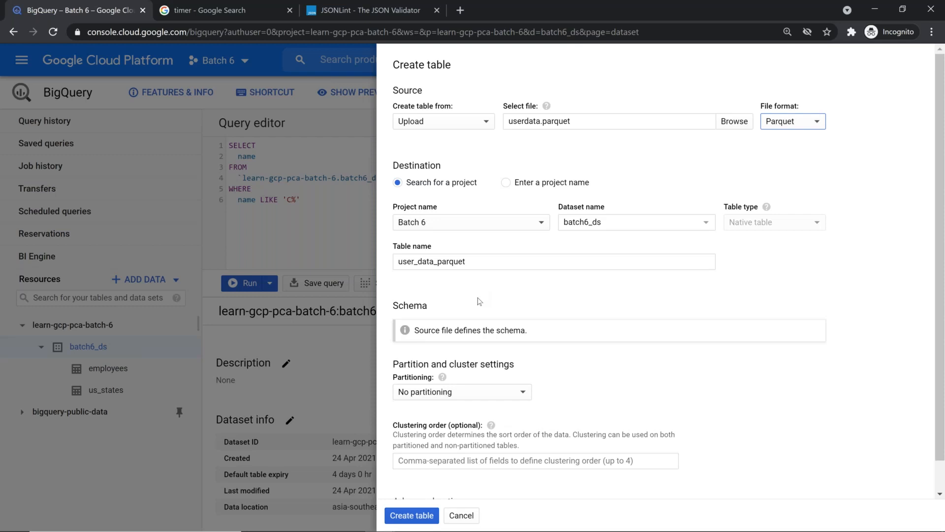
# Review the Advanced options and create the user_data_parquet table
pyautogui.scroll(-1, 481, 302)
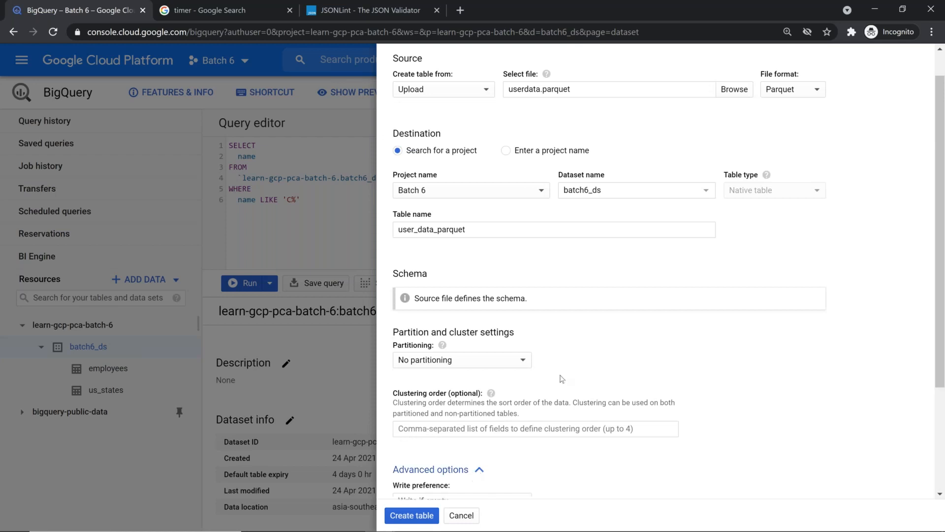
pyautogui.scroll(-3, 563, 379)
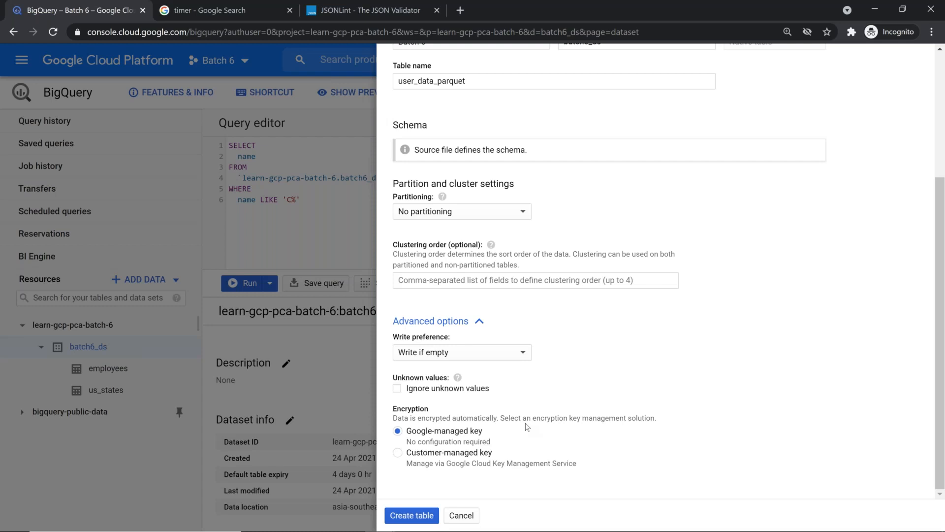
pyautogui.scroll(3, 531, 429)
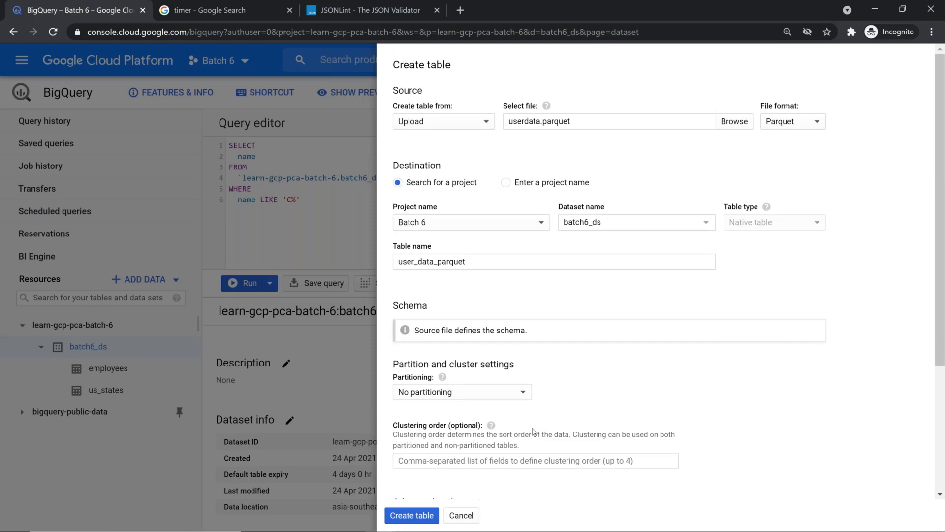
pyautogui.click(423, 515)
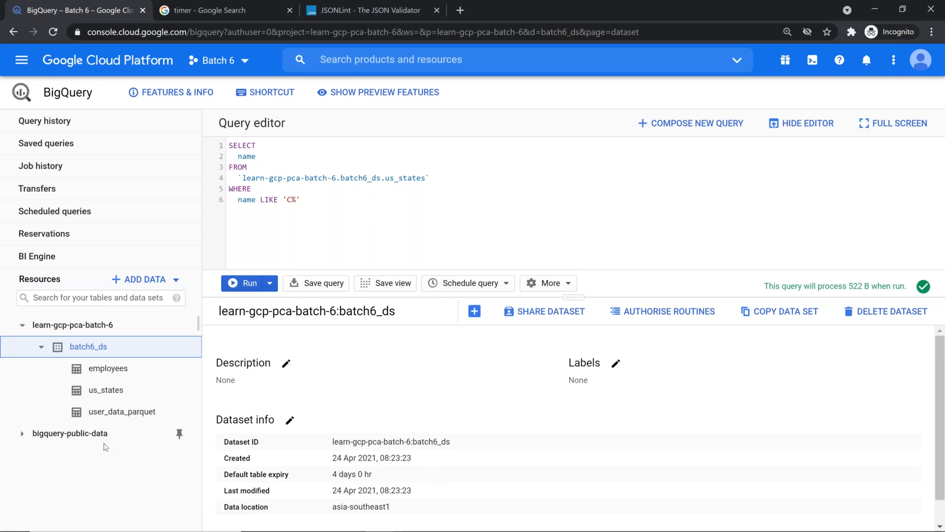
# Open user_data_parquet, hide the editor, check its details, and preview its 1,000 rows
pyautogui.click(135, 410)
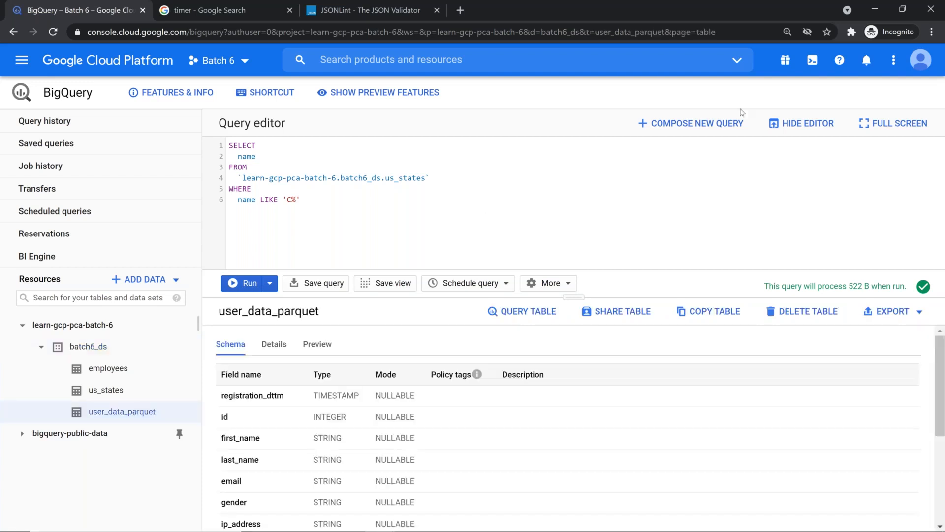
pyautogui.click(802, 123)
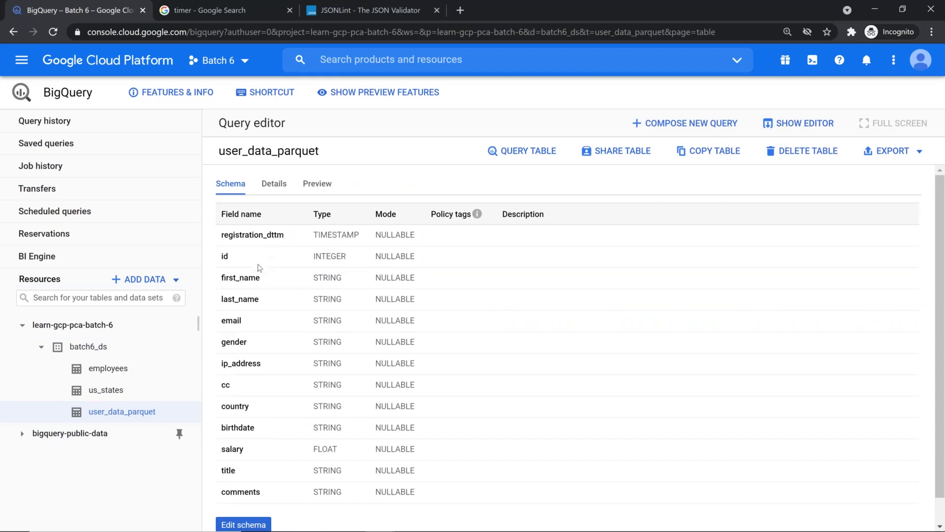
pyautogui.scroll(-1, 264, 258)
pyautogui.scroll(1, 271, 252)
pyautogui.click(274, 185)
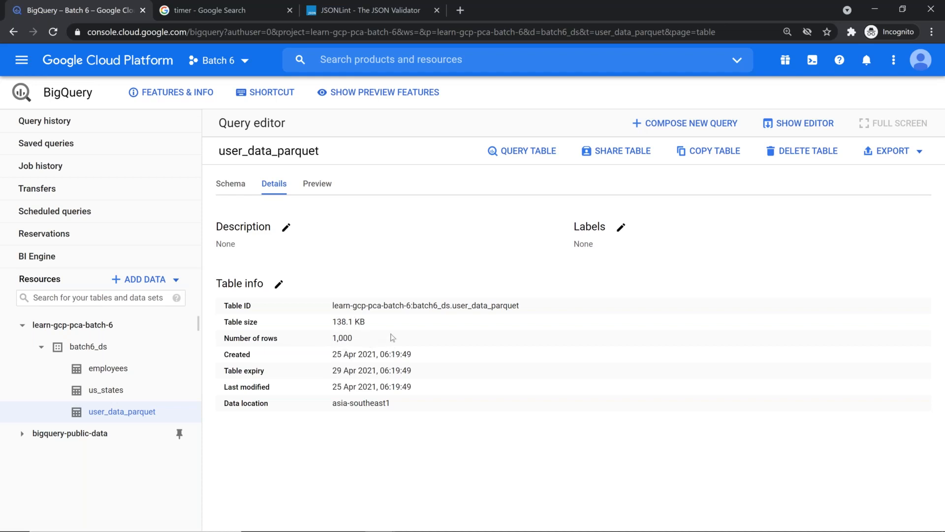
pyautogui.click(316, 189)
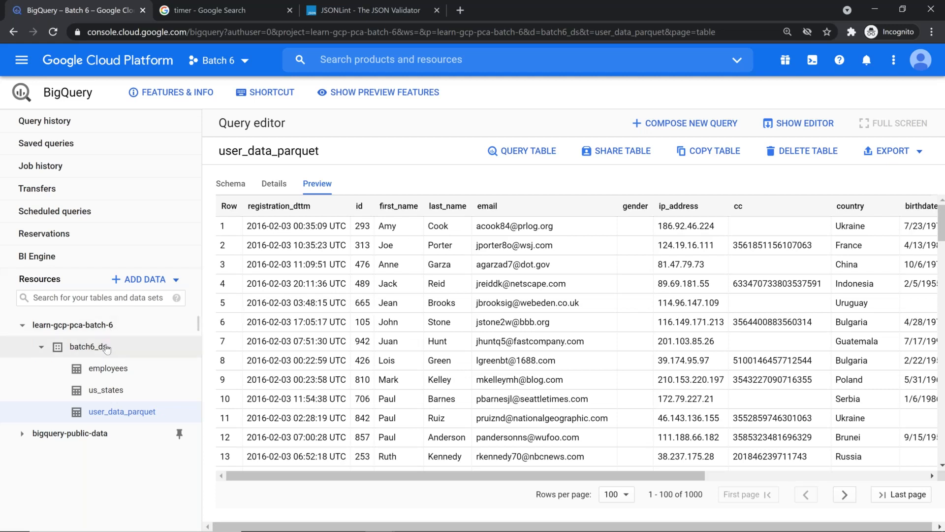
pyautogui.hotkey('alt', 'Tab')
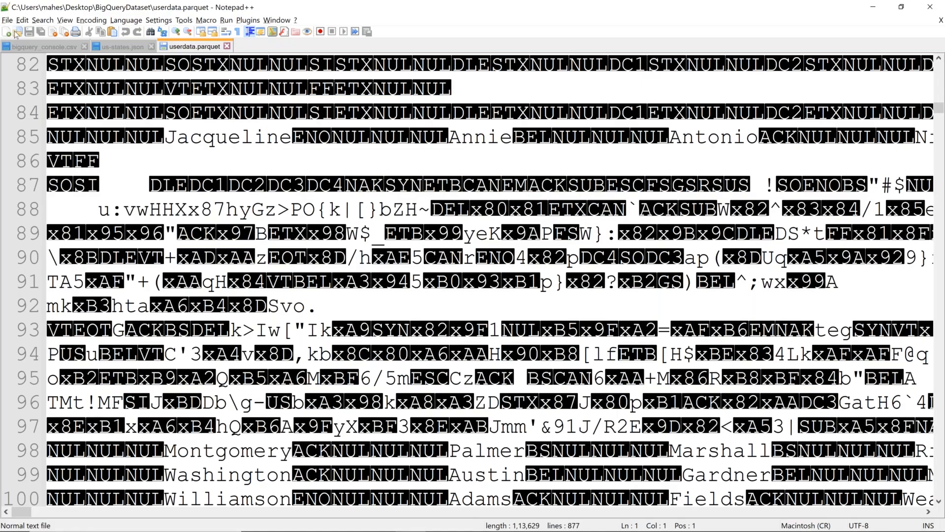
# Open bigquery_demo.orc in Notepad++ and scroll through its binary ORC contents
pyautogui.click(17, 32)
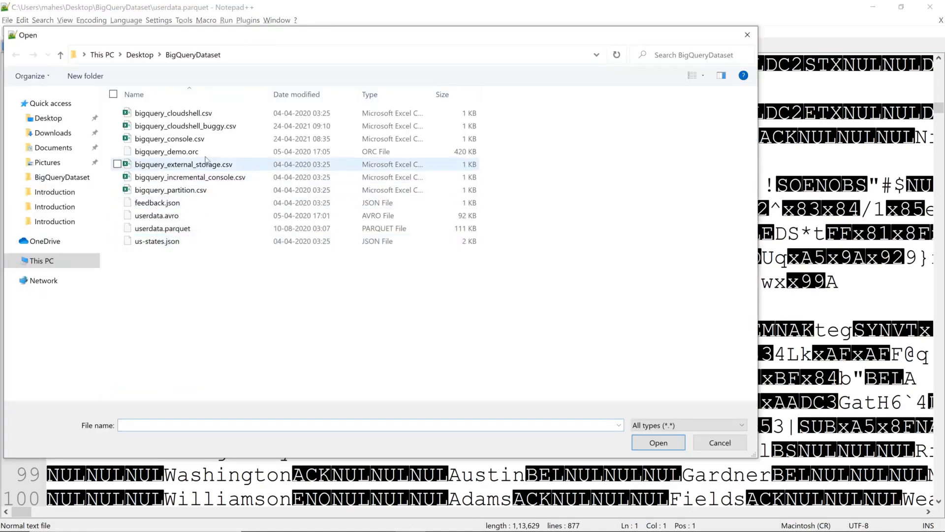
pyautogui.click(210, 152)
pyautogui.doubleClick(210, 152)
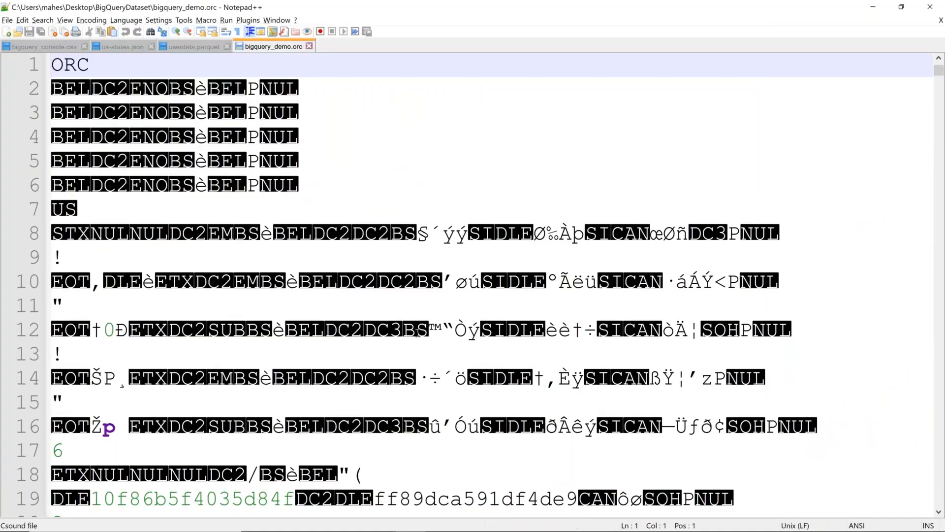
pyautogui.scroll(-1, 418, 333)
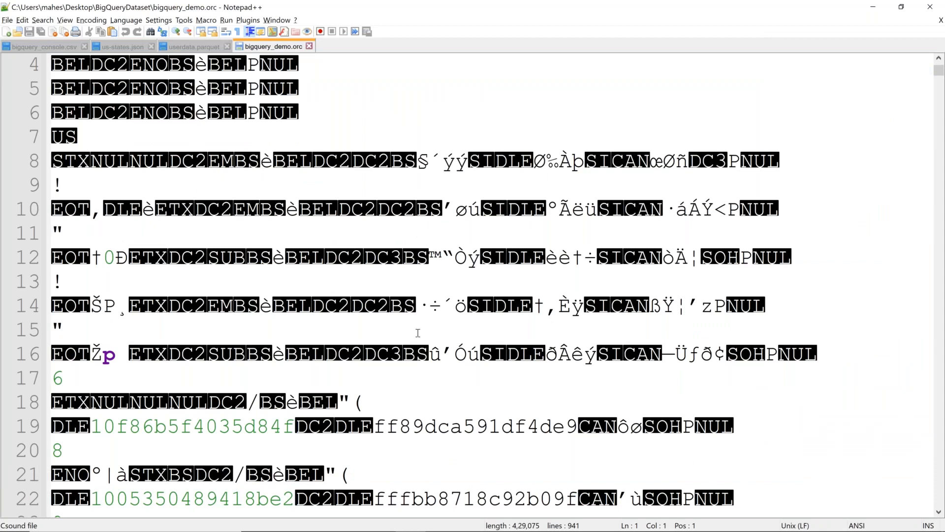
pyautogui.scroll(-7, 418, 333)
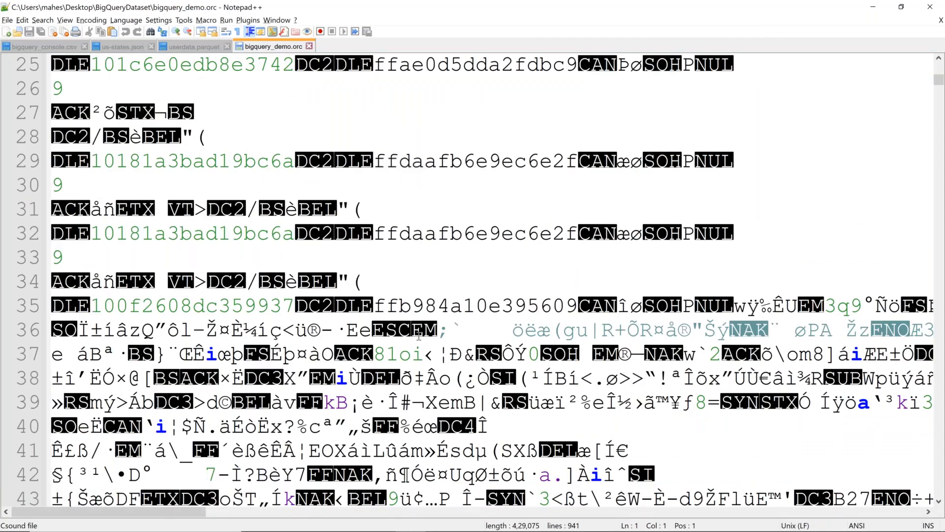
pyautogui.scroll(-14, 418, 336)
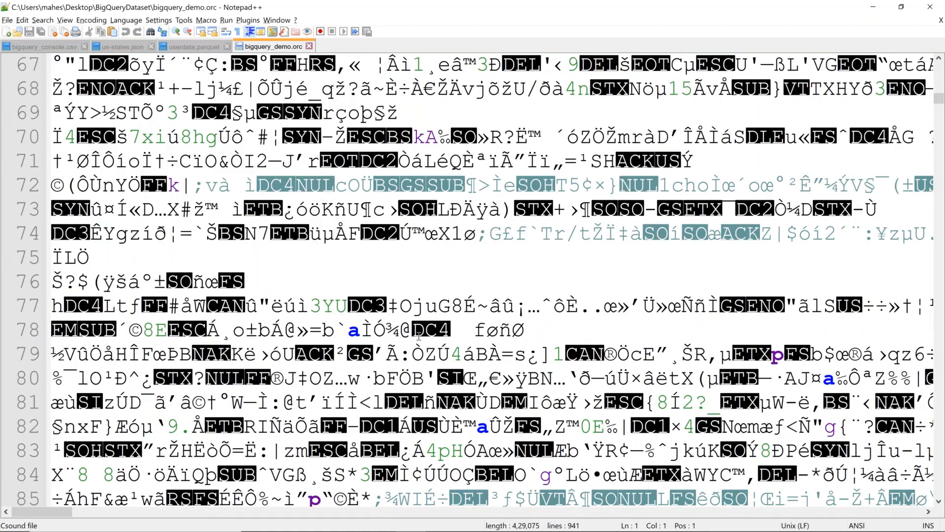
pyautogui.scroll(-9, 418, 336)
pyautogui.scroll(20, 418, 336)
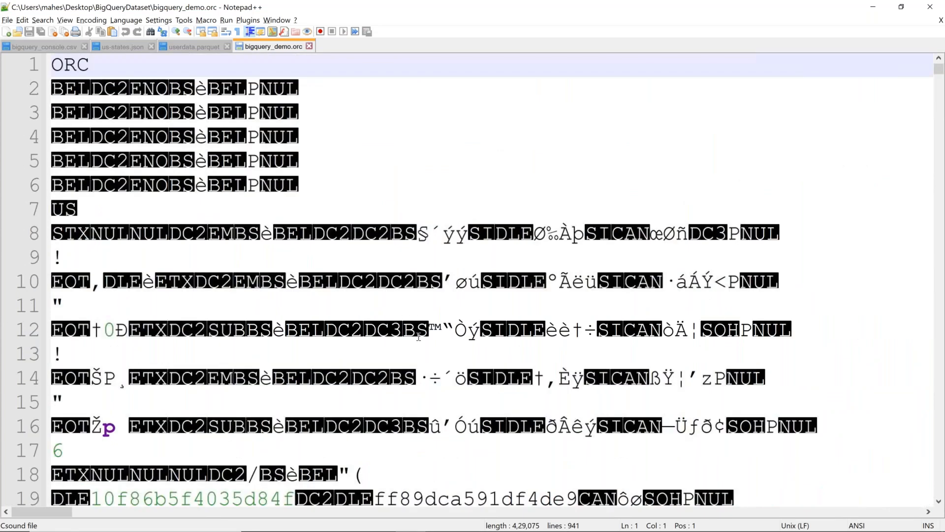
pyautogui.hotkey('alt', 'Tab')
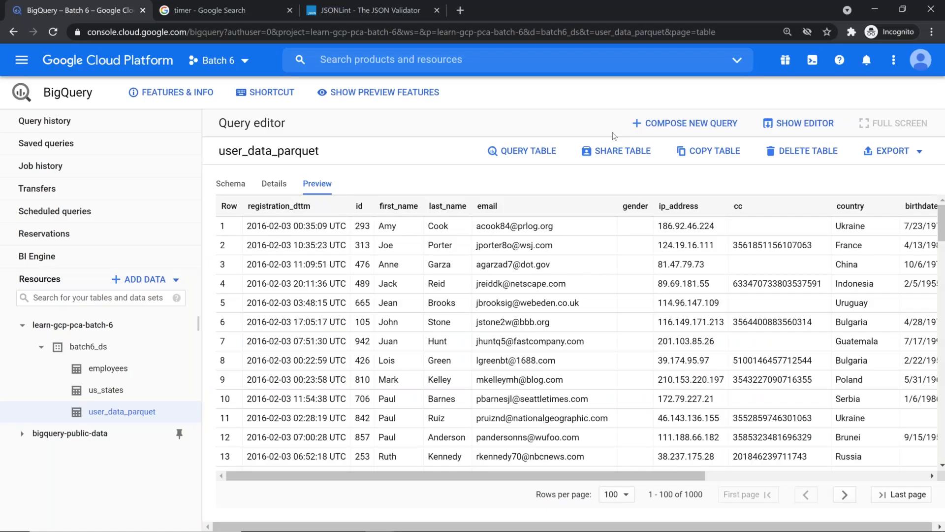
# Start a new batch6_ds table from an uploaded file, choosing bigquery_demo.orc as the source
pyautogui.click(88, 346)
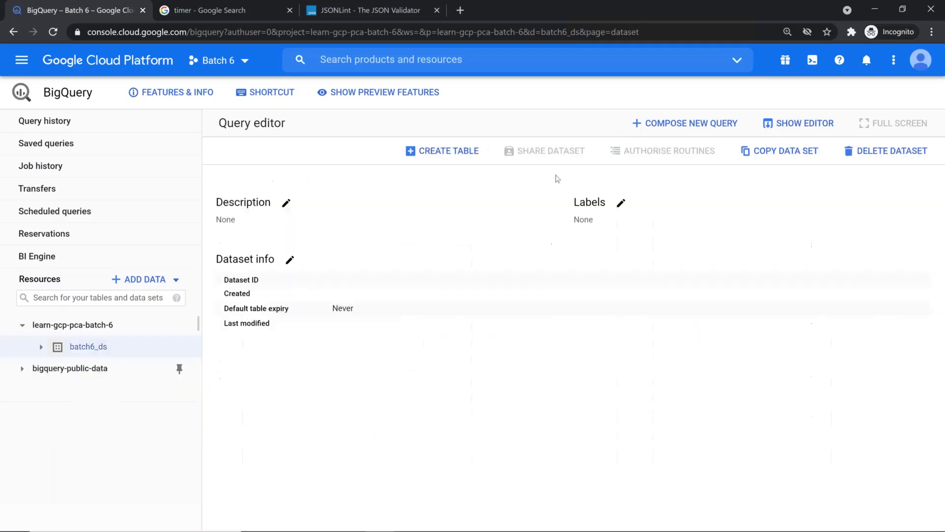
pyautogui.click(470, 152)
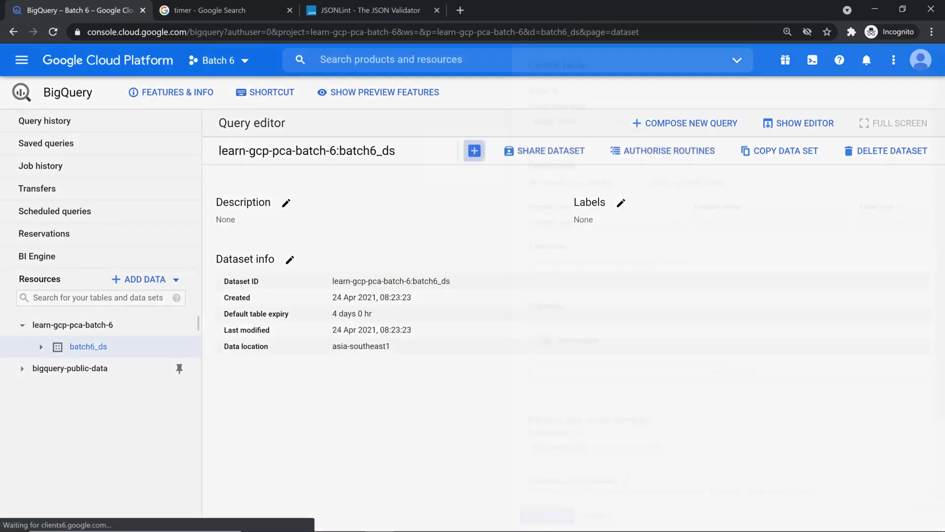
pyautogui.click(443, 121)
pyautogui.click(485, 142)
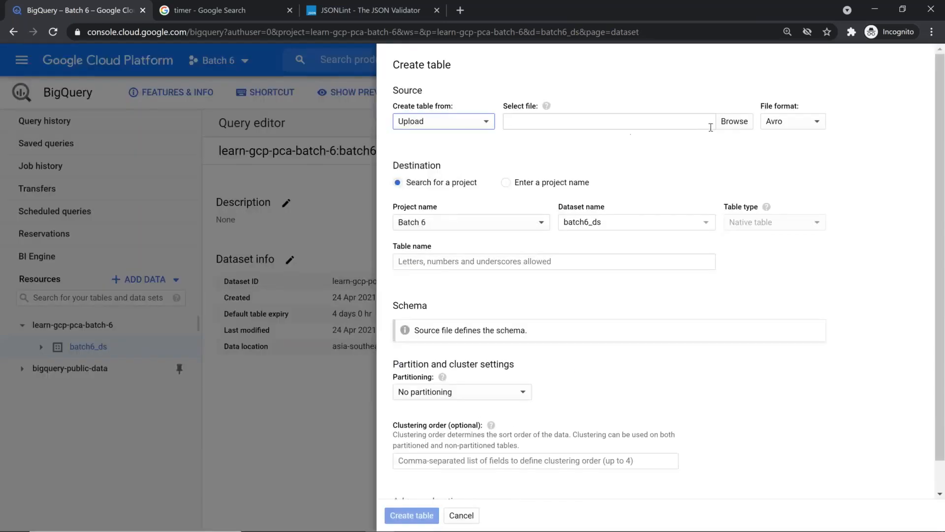
pyautogui.click(735, 122)
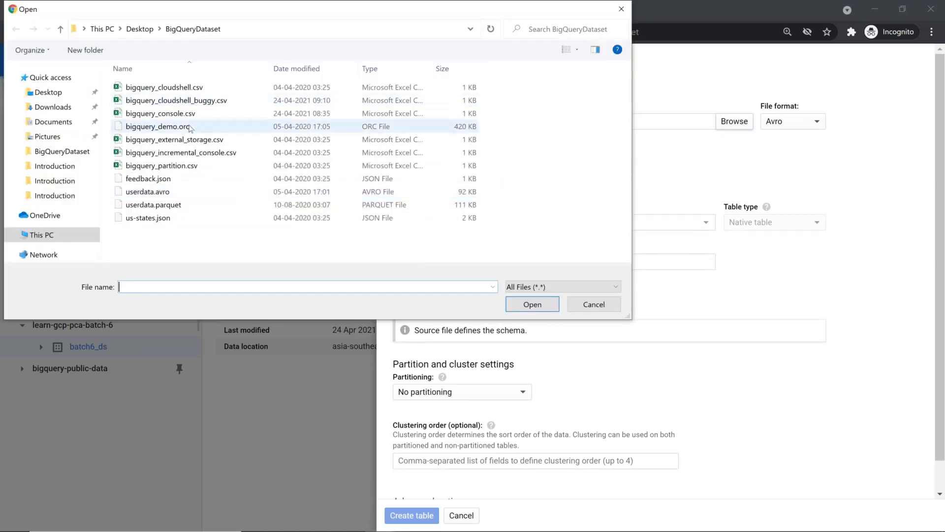
pyautogui.click(191, 129)
pyautogui.doubleClick(191, 128)
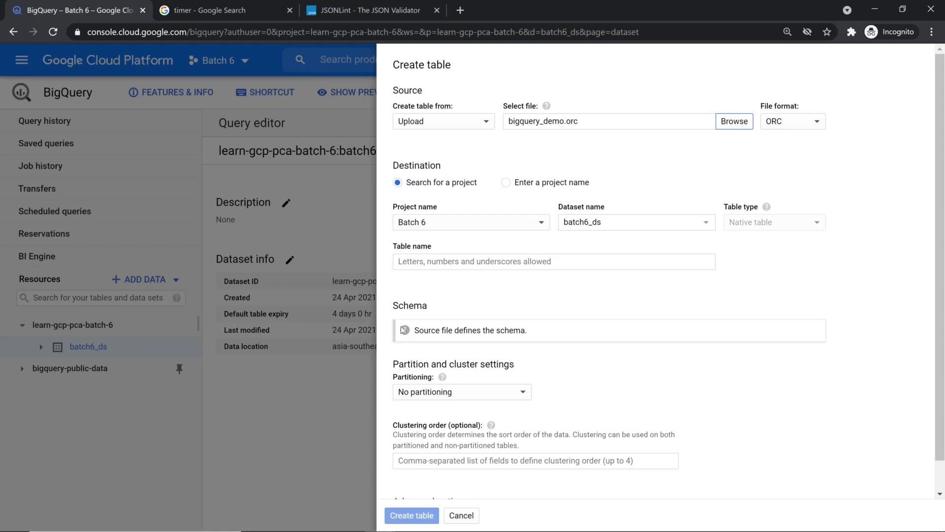
# Name the table user_data_orc and create it
pyautogui.click(452, 260)
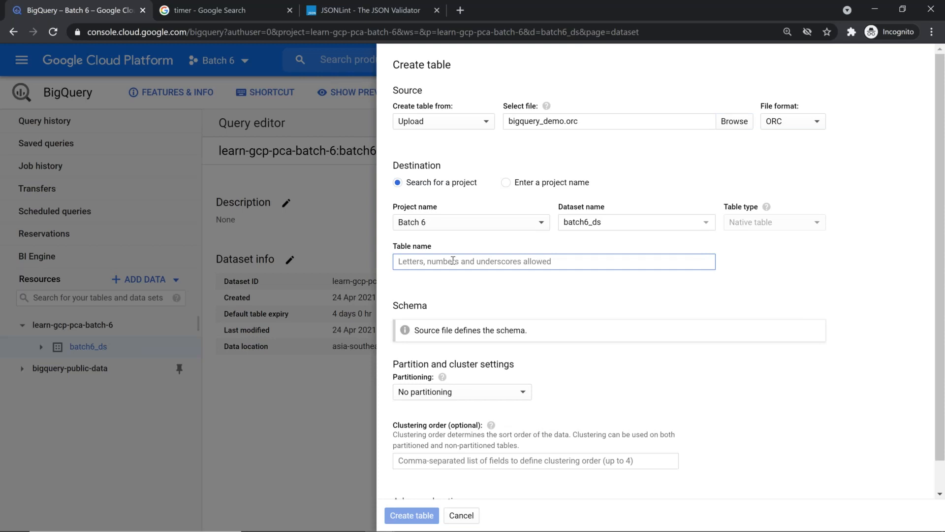
pyautogui.write('dem')
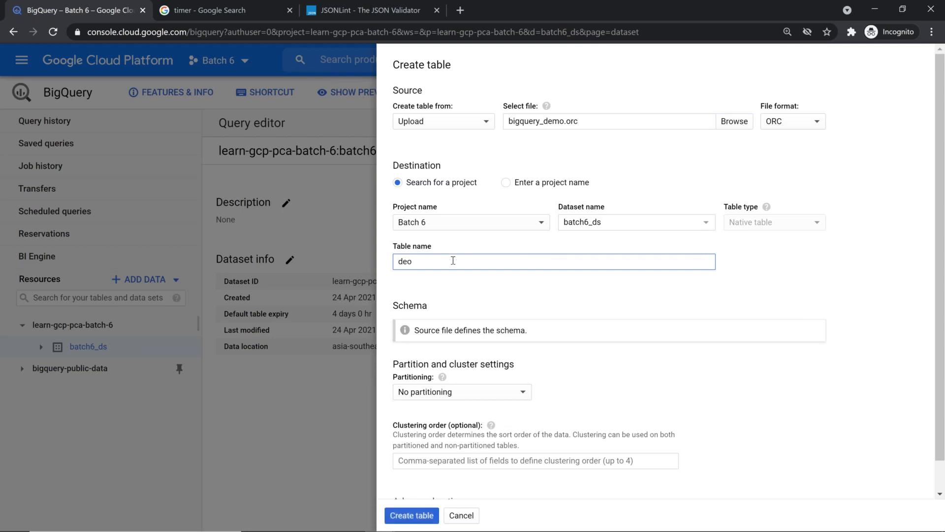
pyautogui.write('o')
pyautogui.press('BackSpace')
pyautogui.press('BackSpace')
pyautogui.press('BackSpace')
pyautogui.press('BackSpace')
pyautogui.write('user')
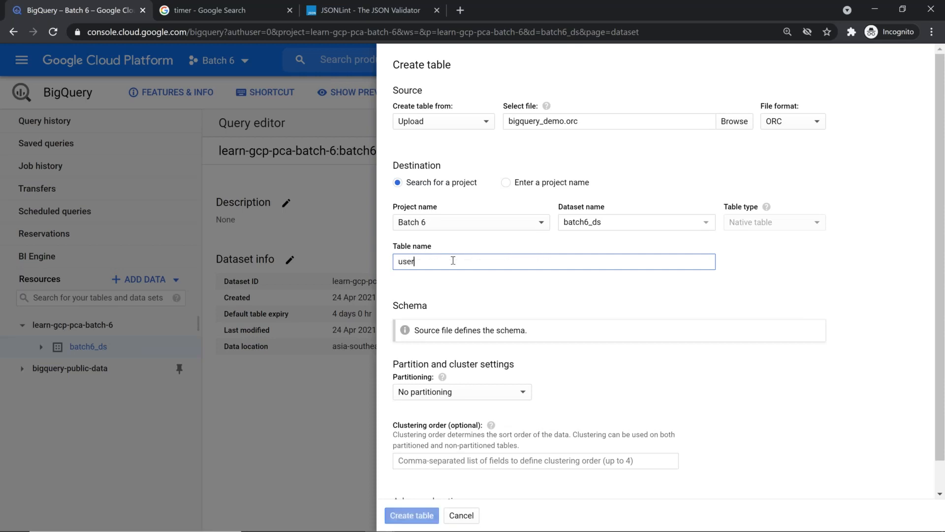
pyautogui.write('_data_')
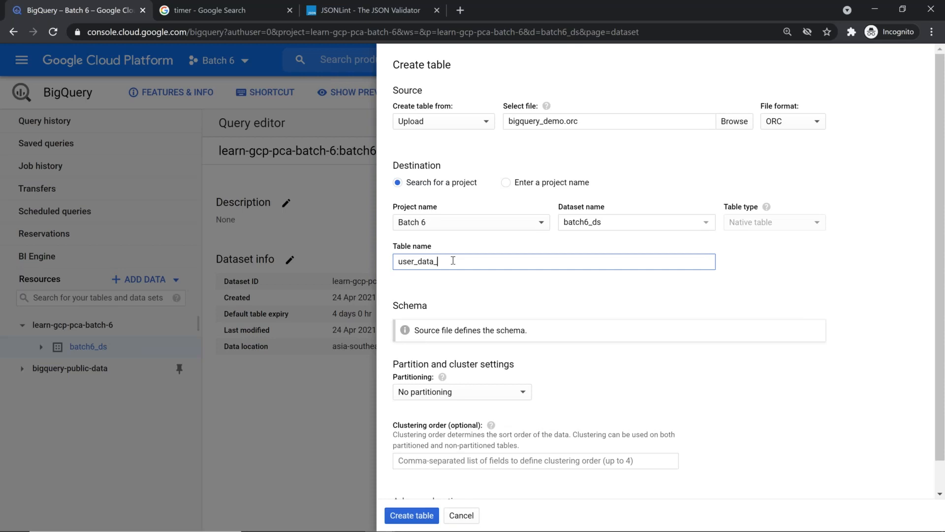
pyautogui.write('orc')
pyautogui.scroll(-1, 478, 302)
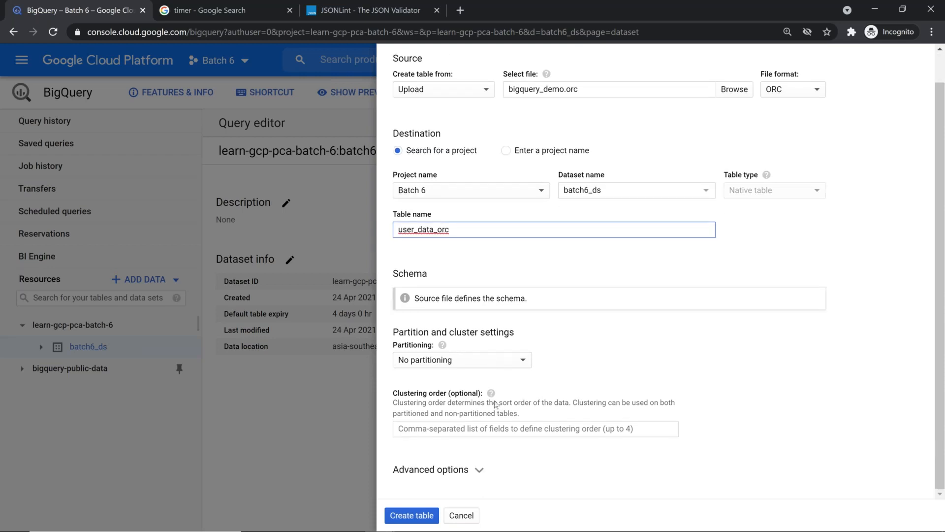
pyautogui.click(477, 470)
pyautogui.scroll(-3, 542, 353)
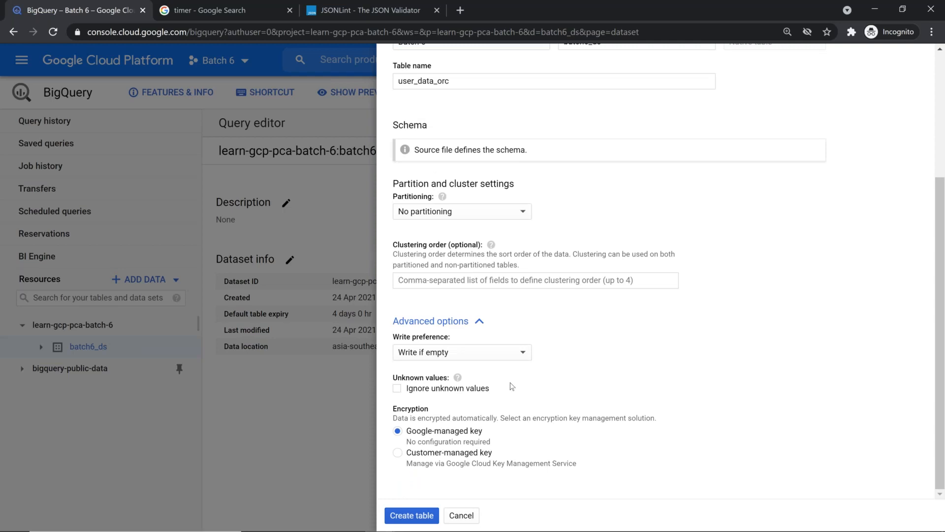
pyautogui.click(425, 520)
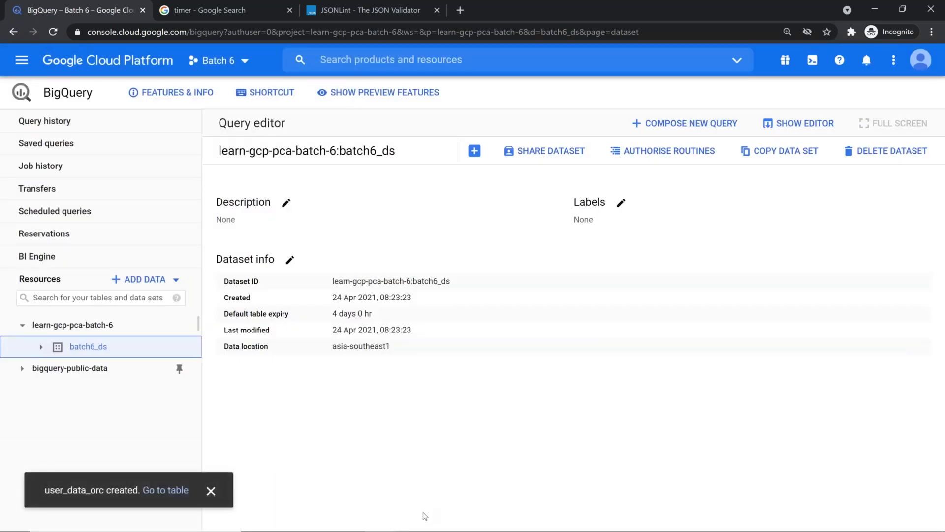
pyautogui.click(38, 346)
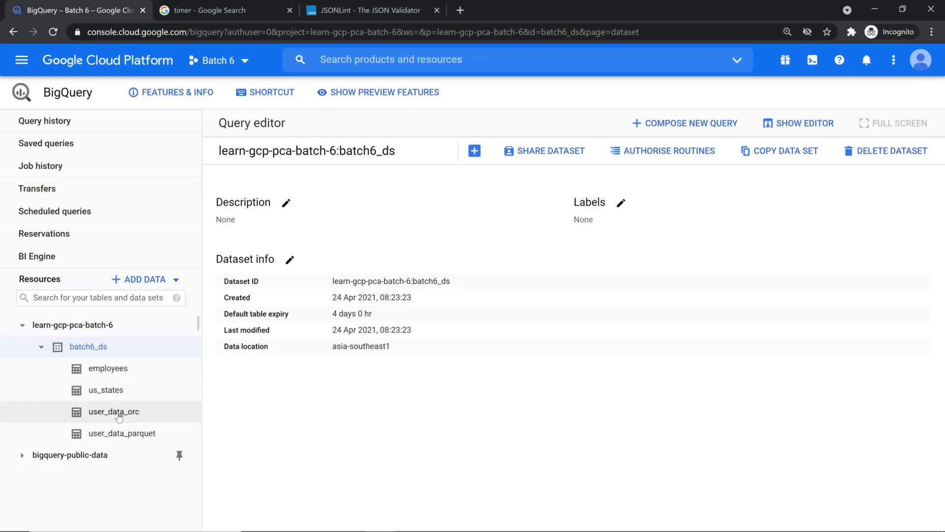
pyautogui.click(118, 417)
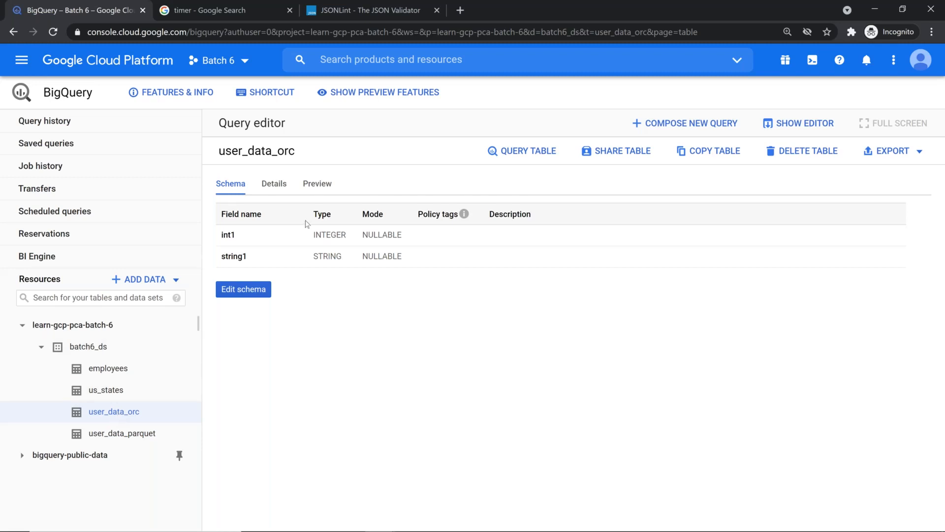
pyautogui.click(271, 190)
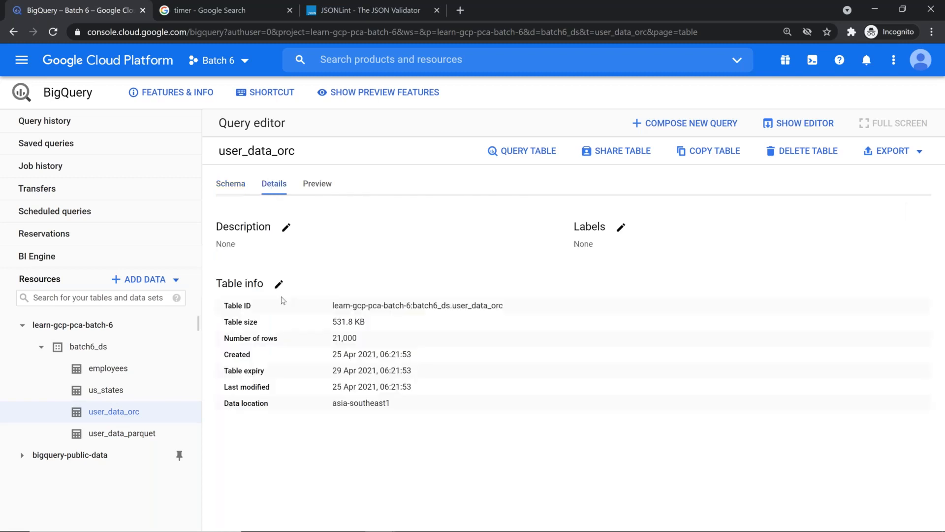
pyautogui.click(239, 187)
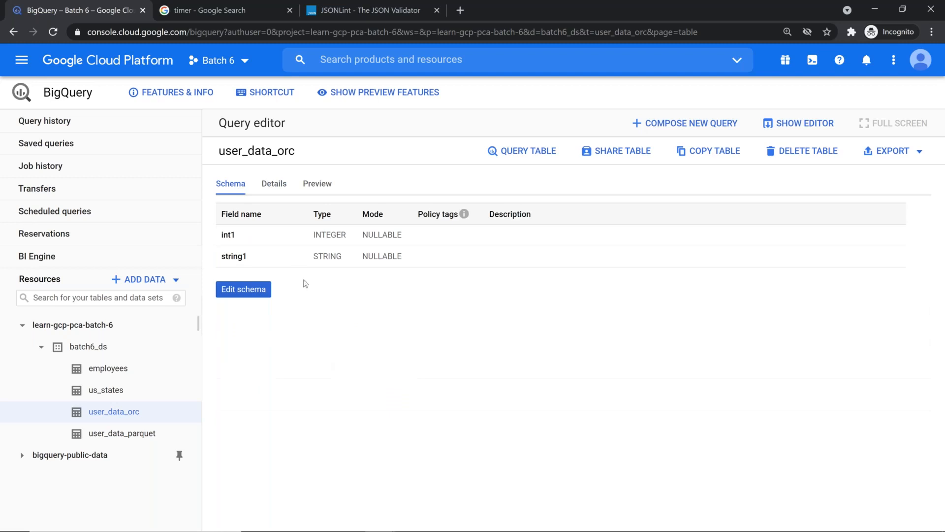
pyautogui.click(279, 190)
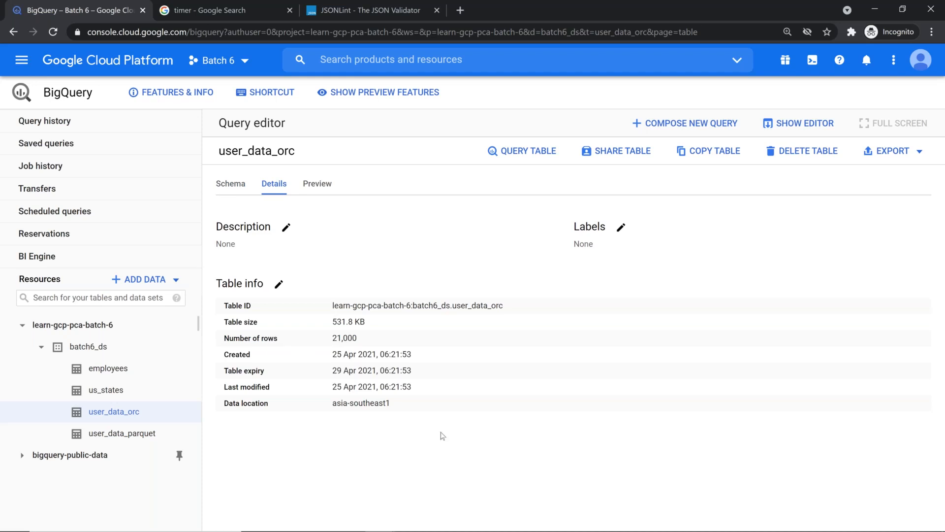
pyautogui.click(323, 191)
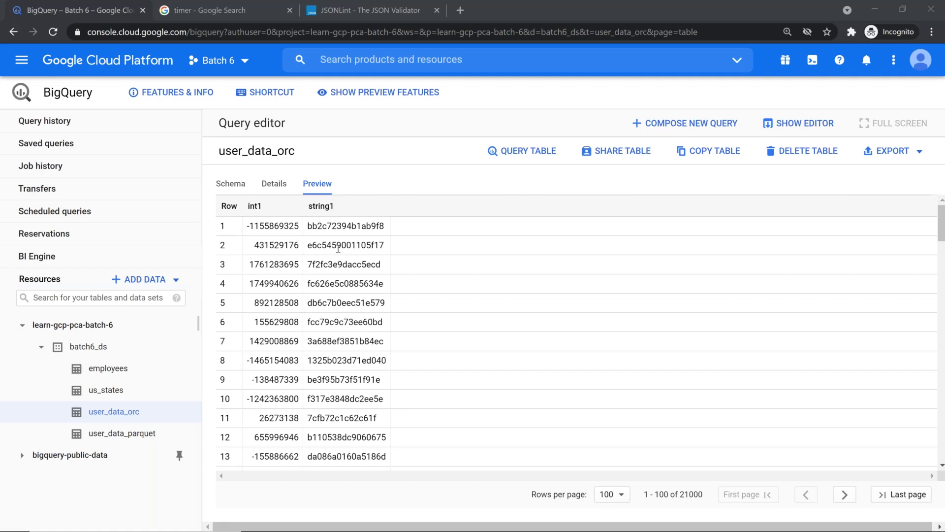
pyautogui.click(95, 351)
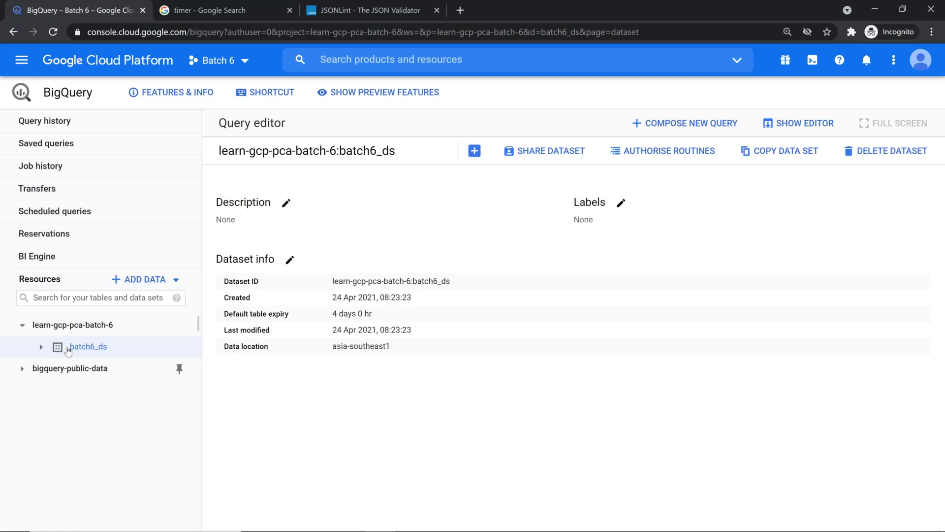
pyautogui.hotkey('alt', 'Tab')
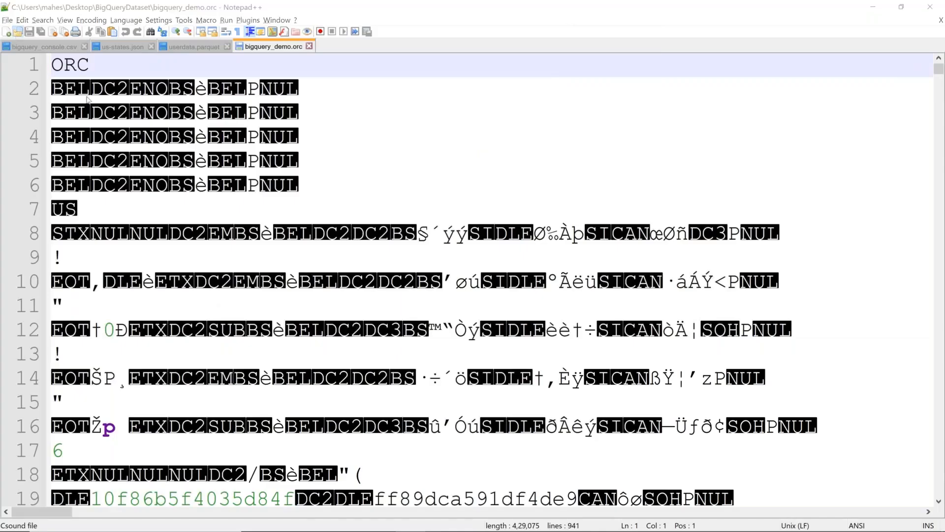
# Open userdata.avro in Notepad++
pyautogui.hotkey('ctrl', 'o')
pyautogui.click(157, 215)
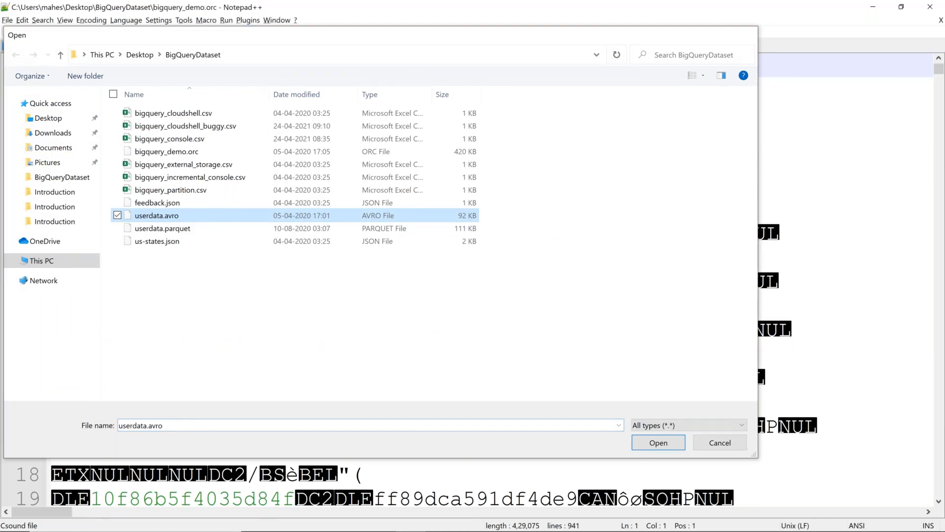
pyautogui.press('Return')
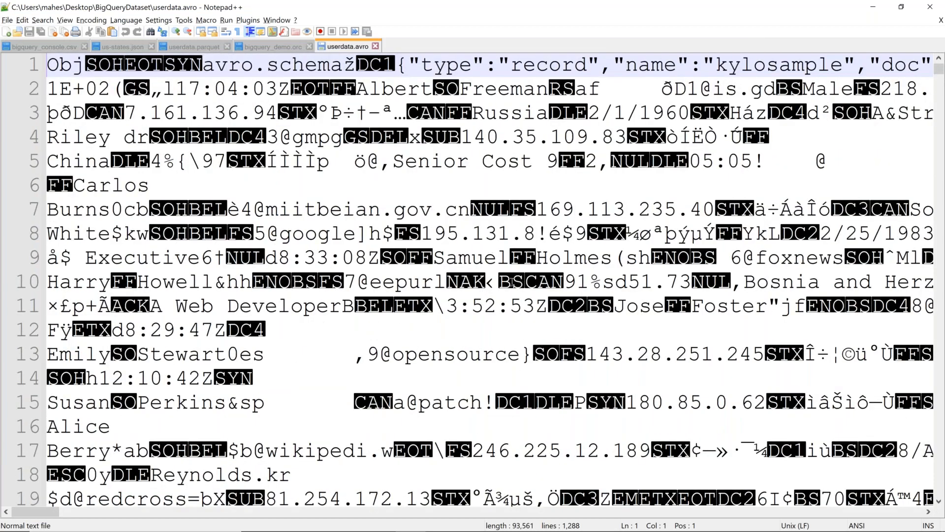
# Scroll through the raw binary Avro content, then return to the BigQuery window
pyautogui.scroll(-1, 512, 281)
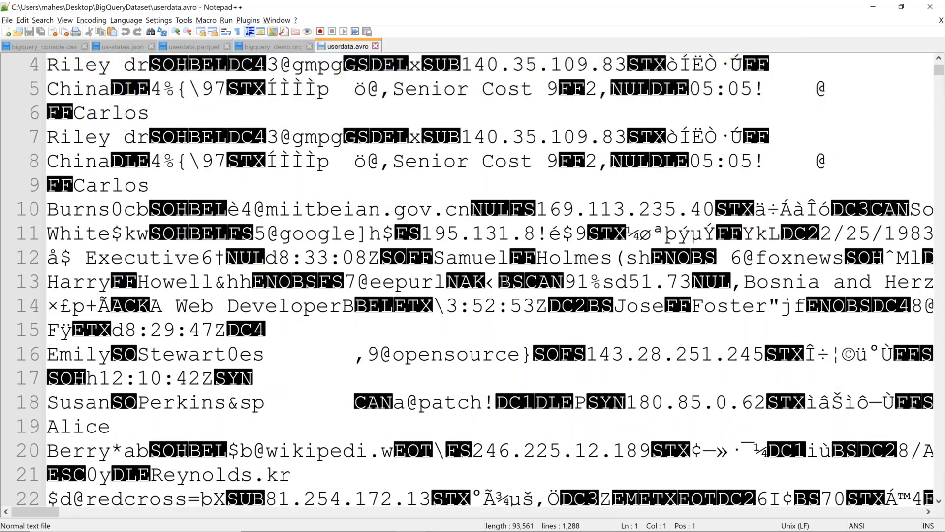
pyautogui.scroll(-5, 503, 285)
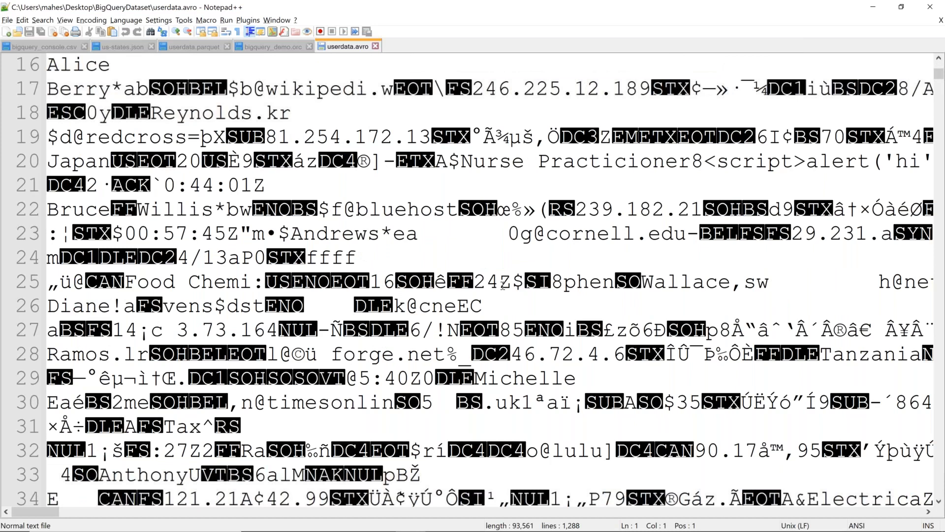
pyautogui.scroll(-13, 502, 284)
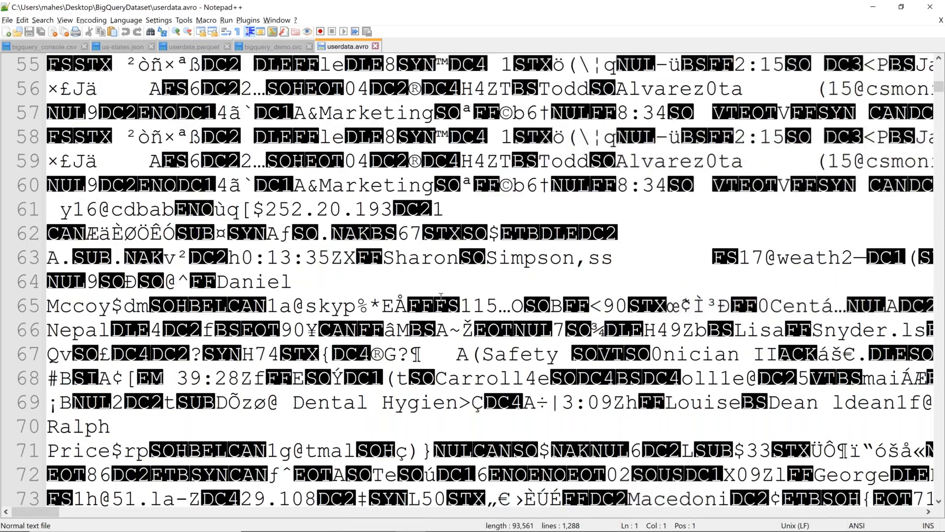
pyautogui.scroll(8, 441, 296)
pyautogui.scroll(6, 442, 296)
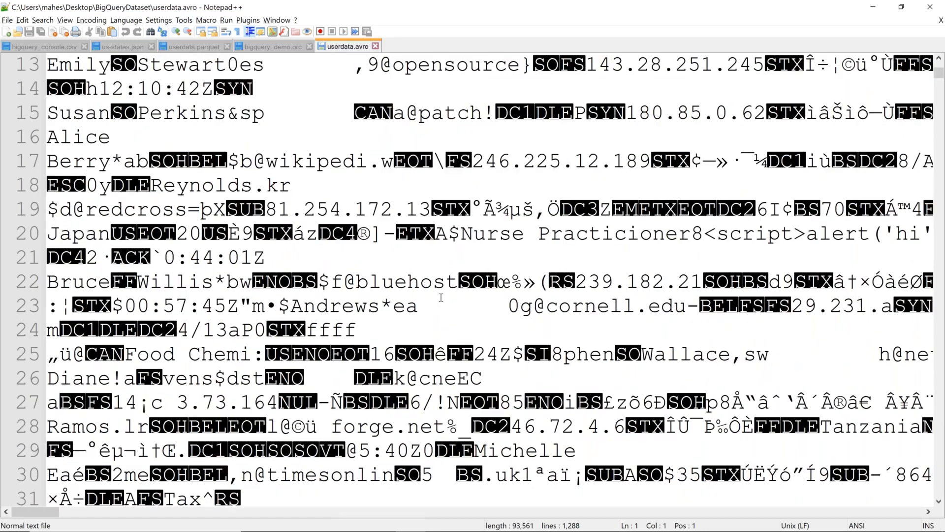
pyautogui.scroll(4, 441, 298)
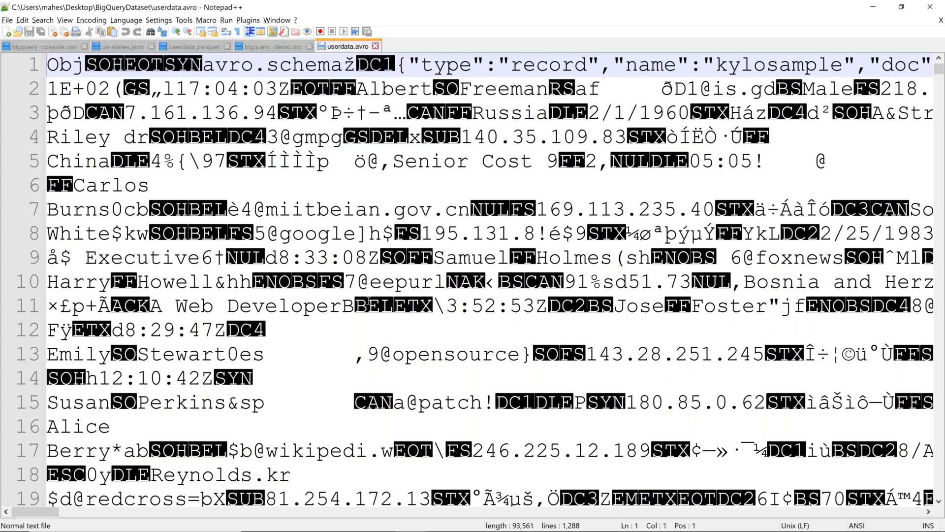
pyautogui.hotkey('alt', 'Tab')
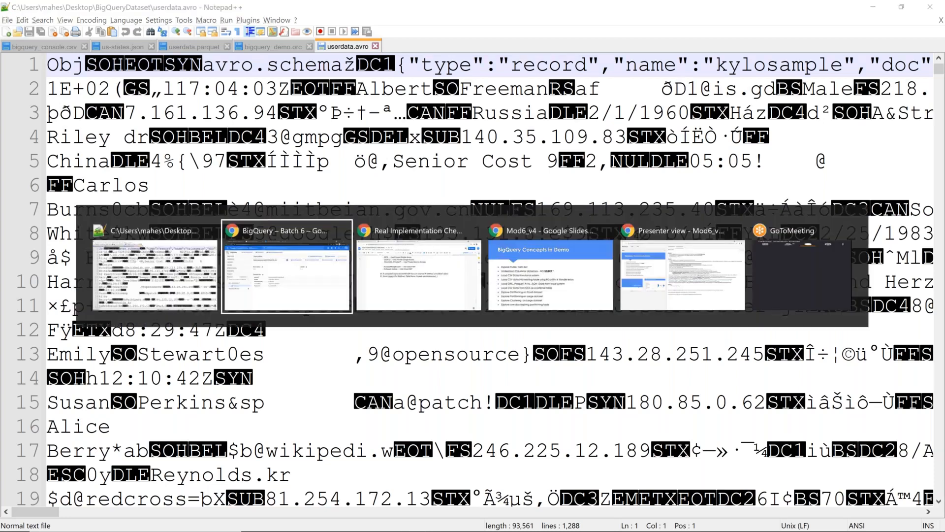
# Start a new batch6_ds table from an uploaded file, choosing userdata.avro as the source
pyautogui.click(474, 155)
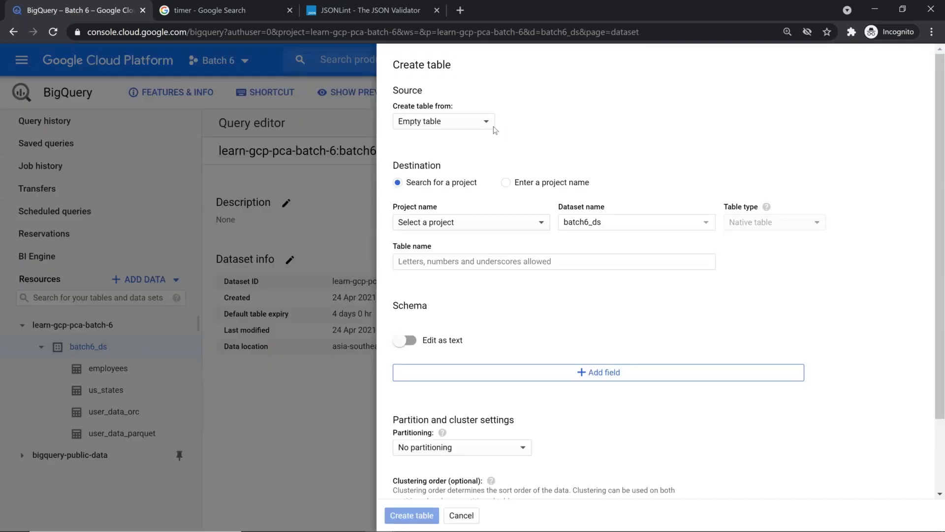
pyautogui.click(473, 123)
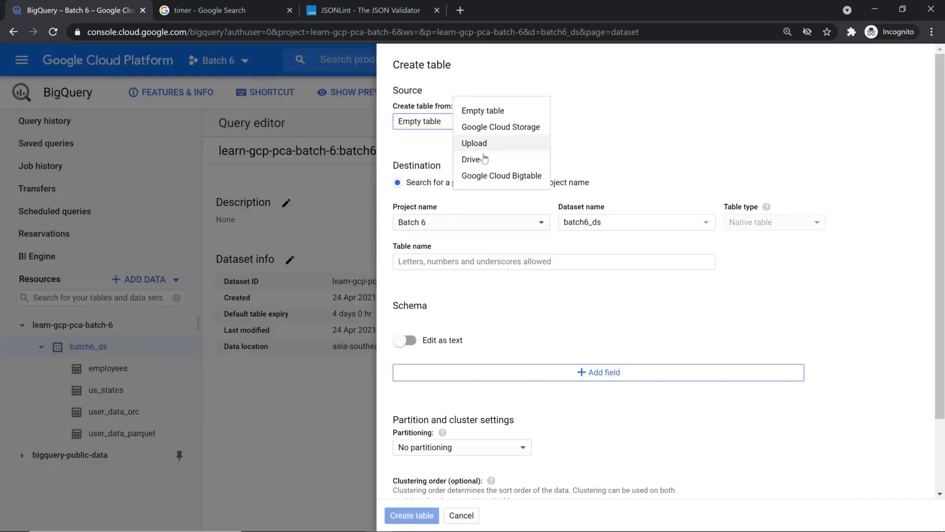
pyautogui.click(489, 142)
pyautogui.click(734, 121)
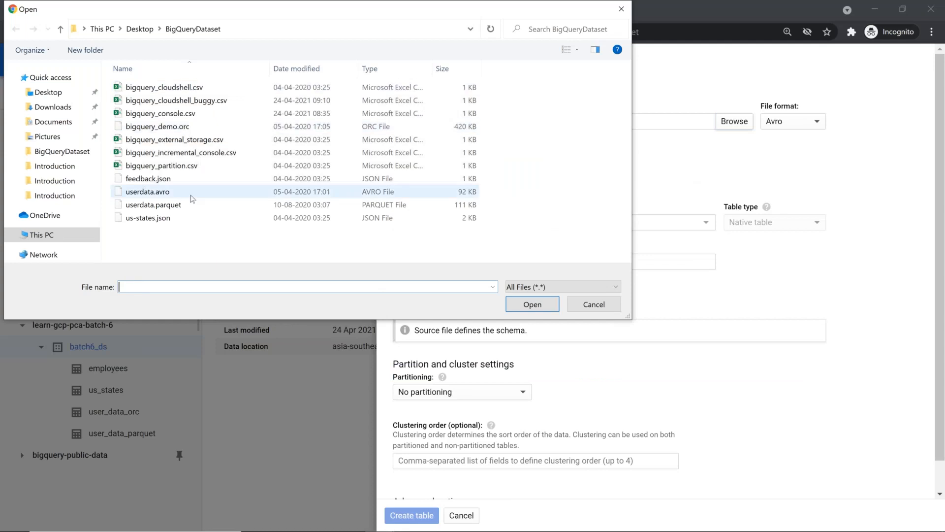
pyautogui.click(185, 196)
pyautogui.doubleClick(185, 196)
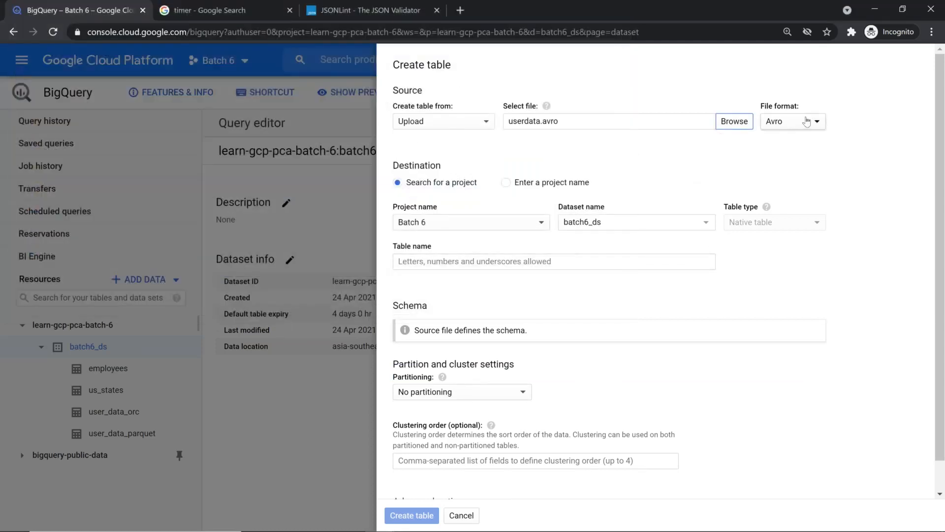
# Name the table user_data_avro, create it with the file-defined schema, and dismiss the notification
pyautogui.click(498, 262)
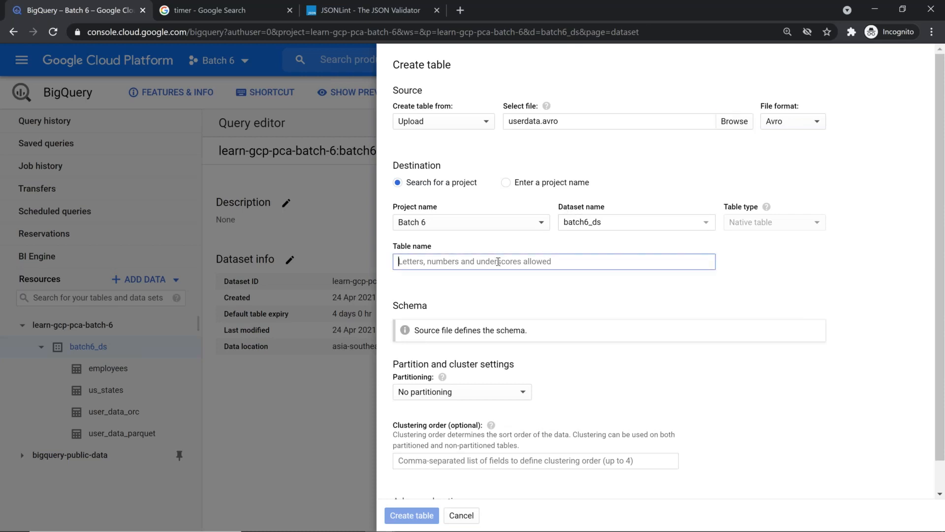
pyautogui.write('user')
pyautogui.write('_data_')
pyautogui.write('avro')
pyautogui.press('BackSpace')
pyautogui.write('ro')
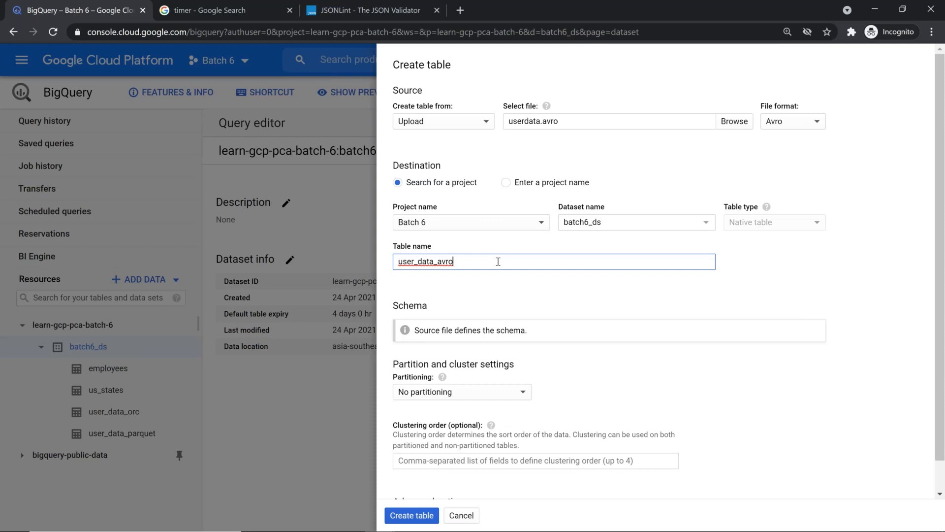
pyautogui.scroll(-1, 487, 369)
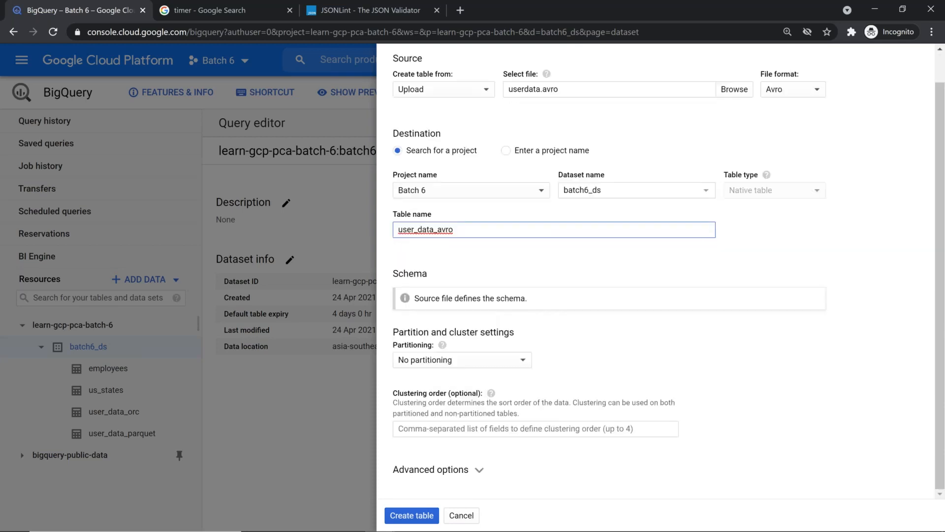
pyautogui.click(476, 471)
pyautogui.scroll(-3, 475, 444)
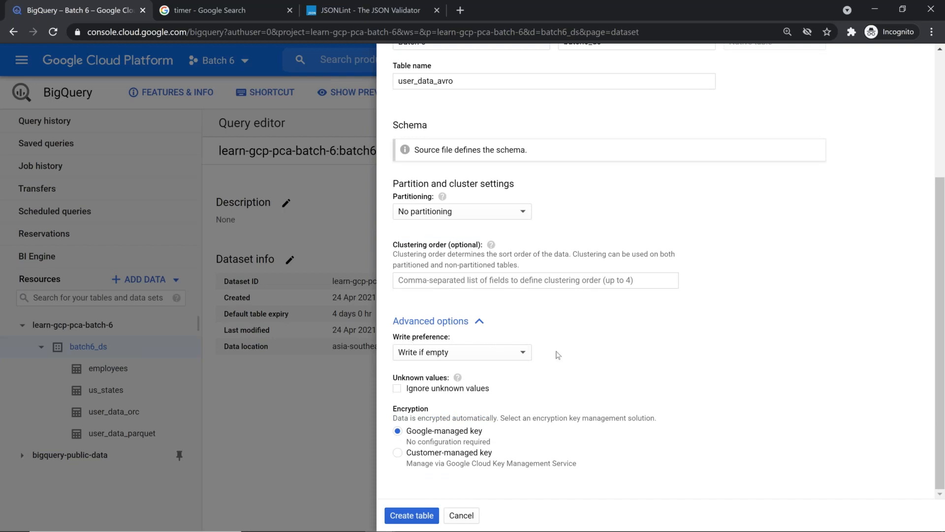
pyautogui.scroll(4, 421, 266)
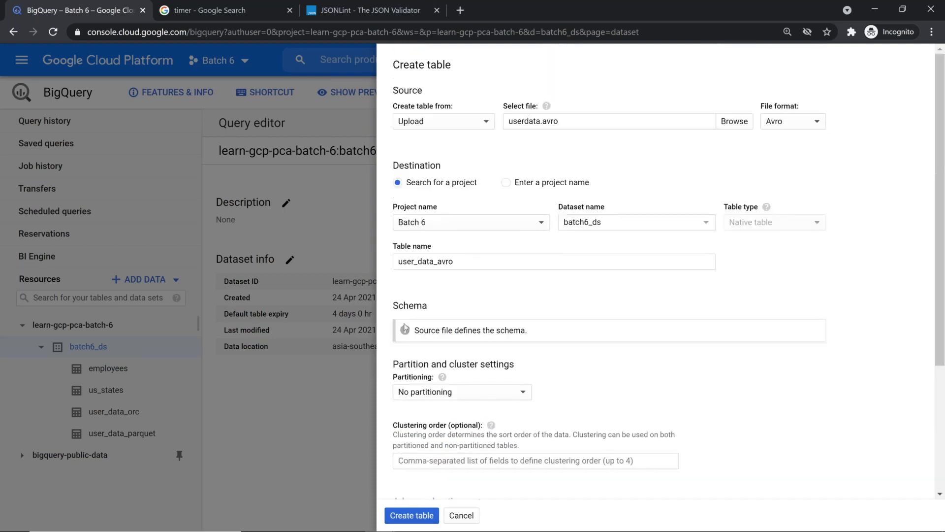
pyautogui.moveTo(414, 331); pyautogui.dragTo(553, 337)
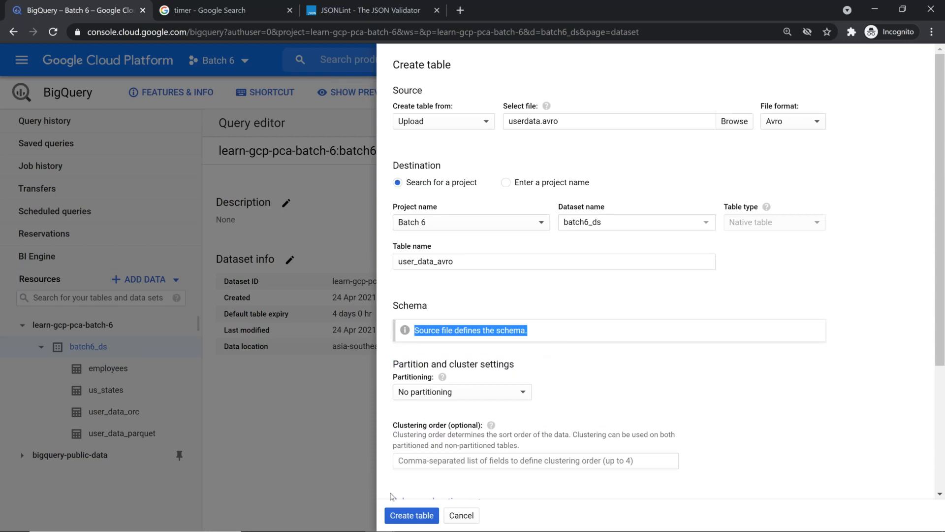
pyautogui.click(412, 520)
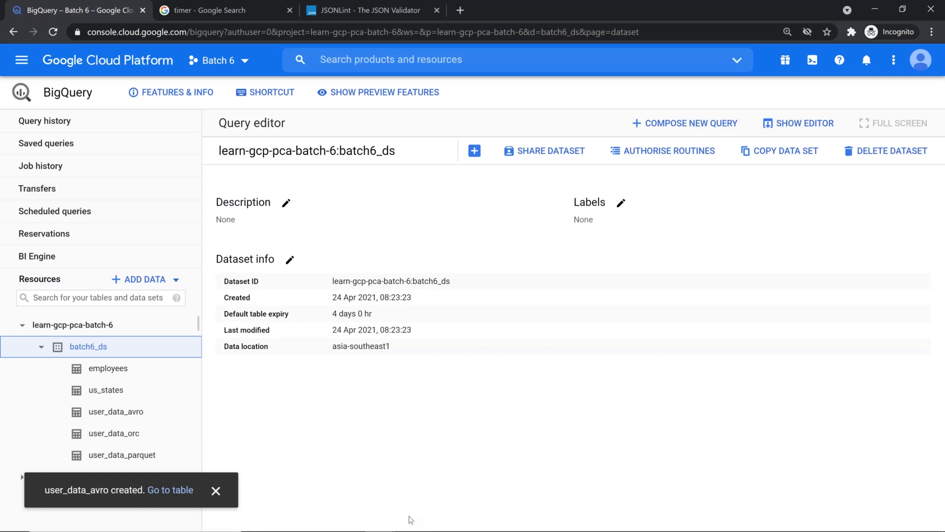
pyautogui.click(216, 491)
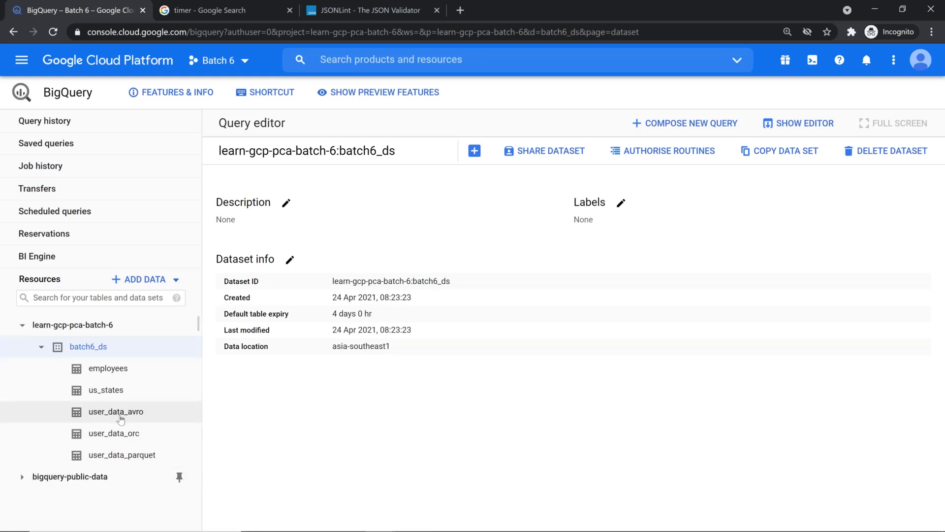
# Check user_data_avro's details and schema against user_data_parquet, preview its rows, then switch to the slides
pyautogui.click(121, 419)
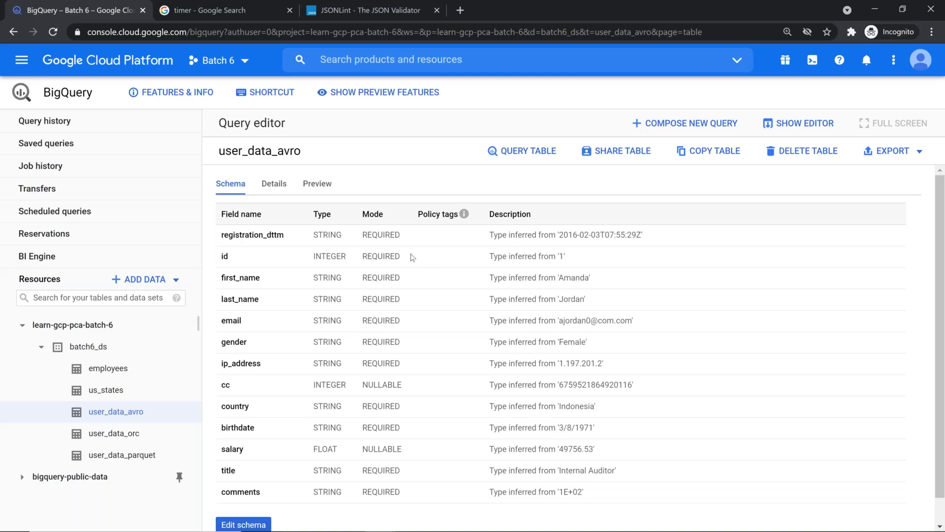
pyautogui.click(272, 185)
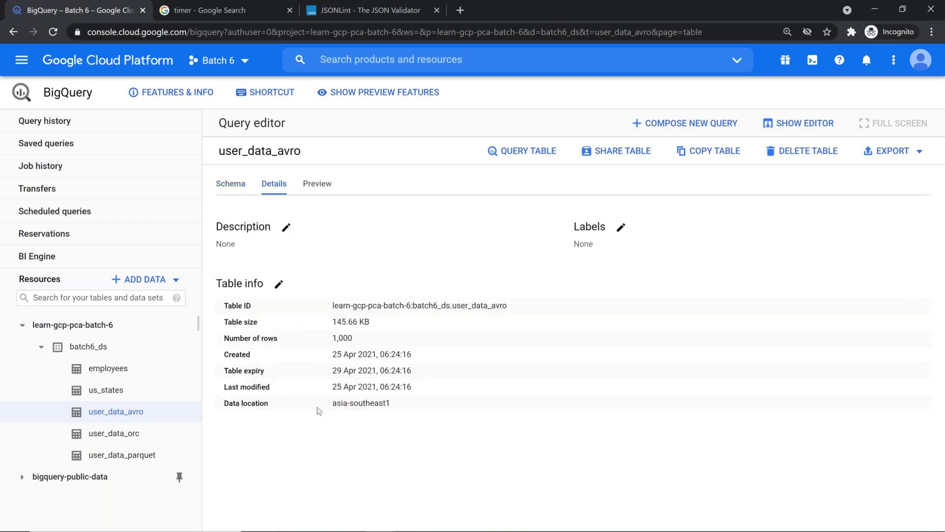
pyautogui.click(228, 189)
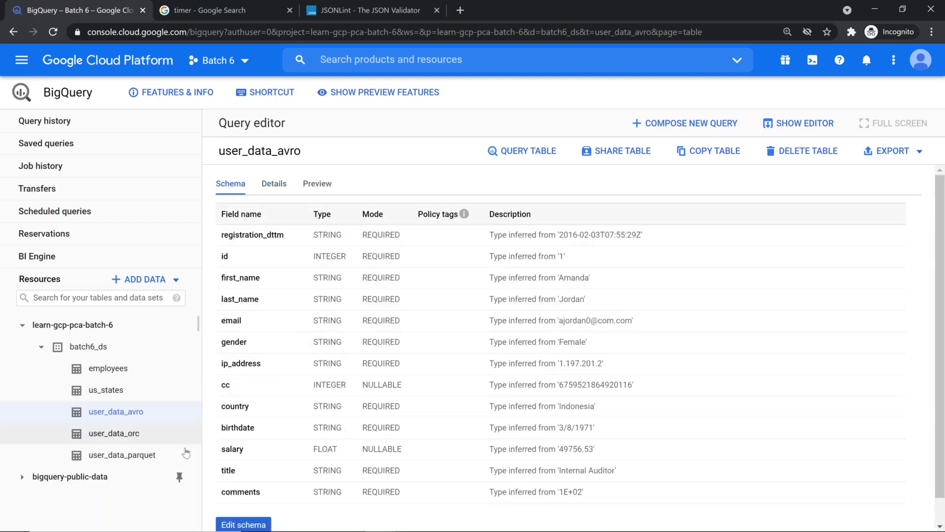
pyautogui.click(128, 459)
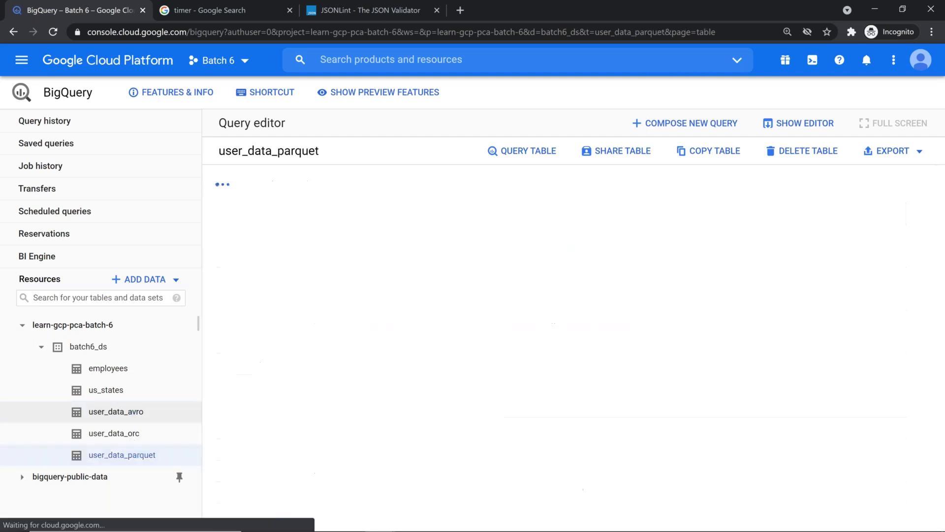
pyautogui.click(129, 413)
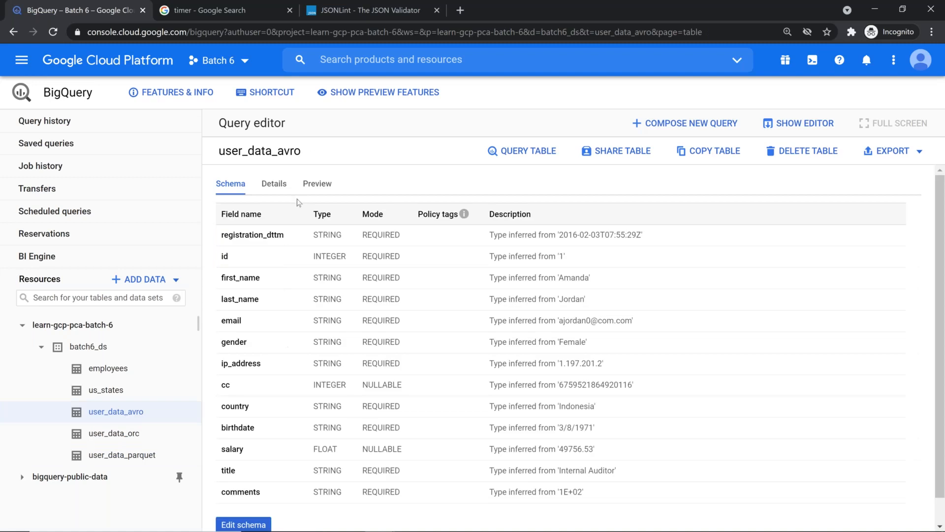
pyautogui.click(318, 185)
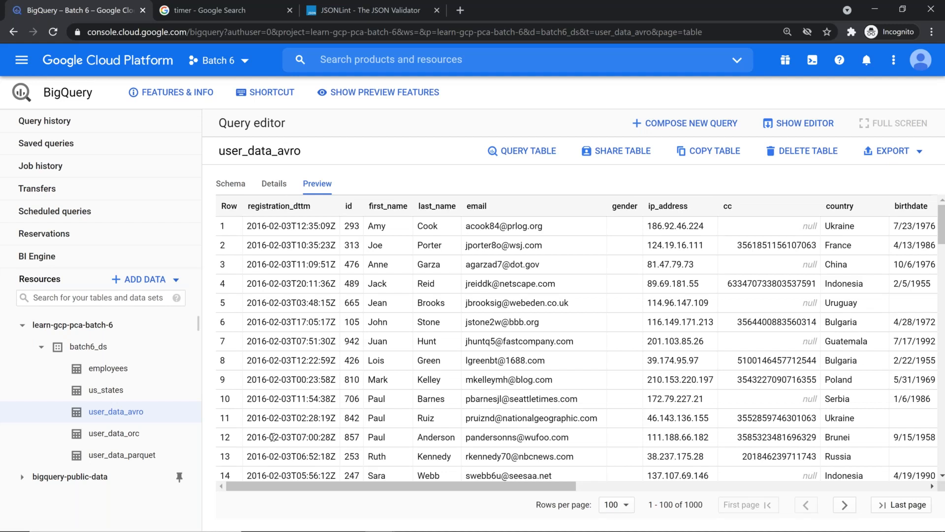
pyautogui.hotkey('alt', 'Tab')
pyautogui.hotkey('alt', 'Tab')
pyautogui.hotkey('alt', 'Tab')
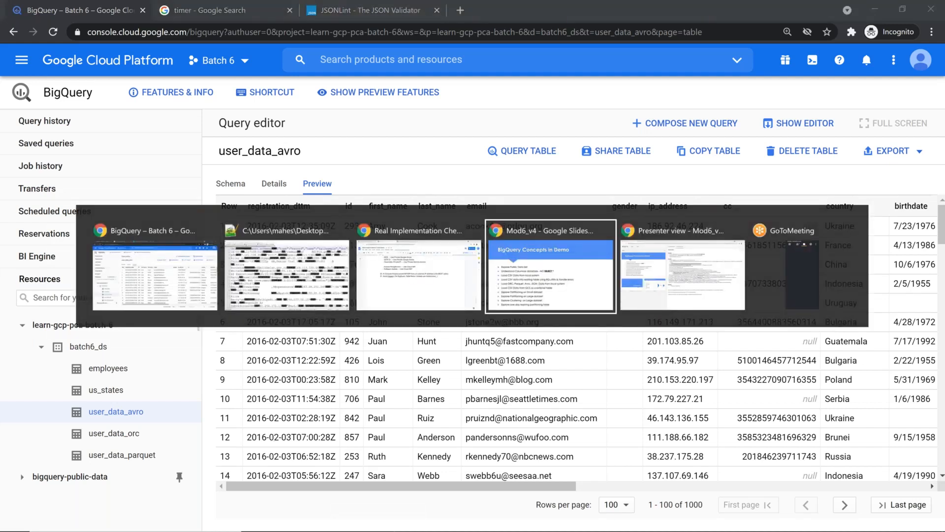
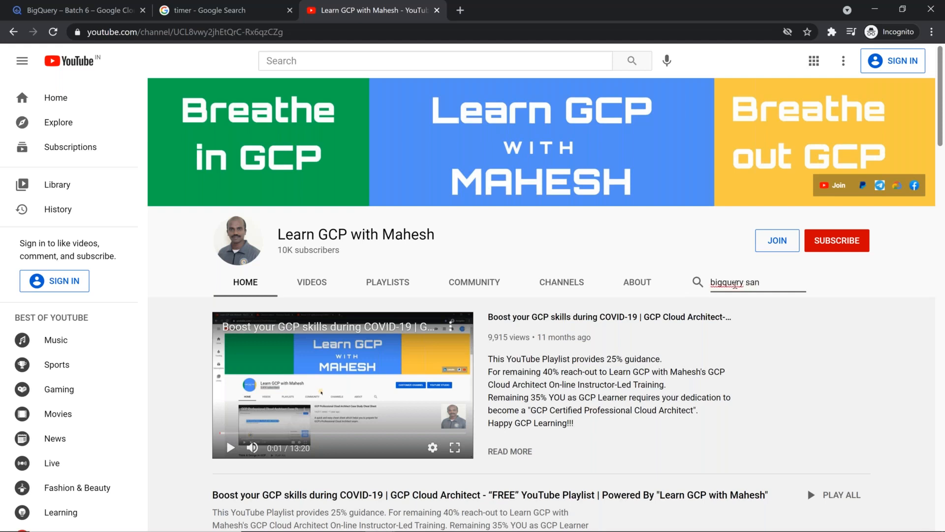
# Search the channel for 'bigquery sandbox' and open the BigQuery Sandbox video
pyautogui.write('dbox')
pyautogui.press('BackSpace')
pyautogui.press('BackSpace')
pyautogui.press('BackSpace')
pyautogui.write('box')
pyautogui.press('Return')
pyautogui.click(538, 316)
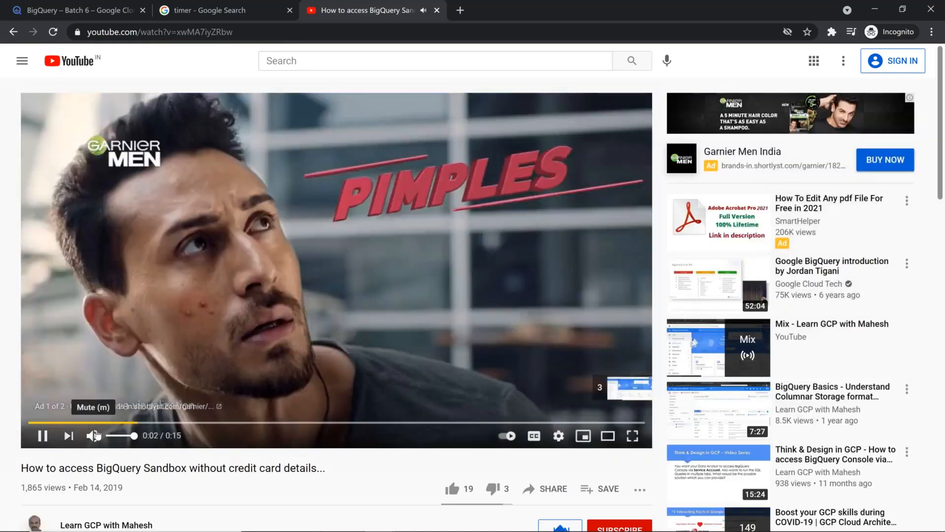
# Mute the video, skip the ad, dismiss the Premium offer, and pause playback
pyautogui.click(93, 435)
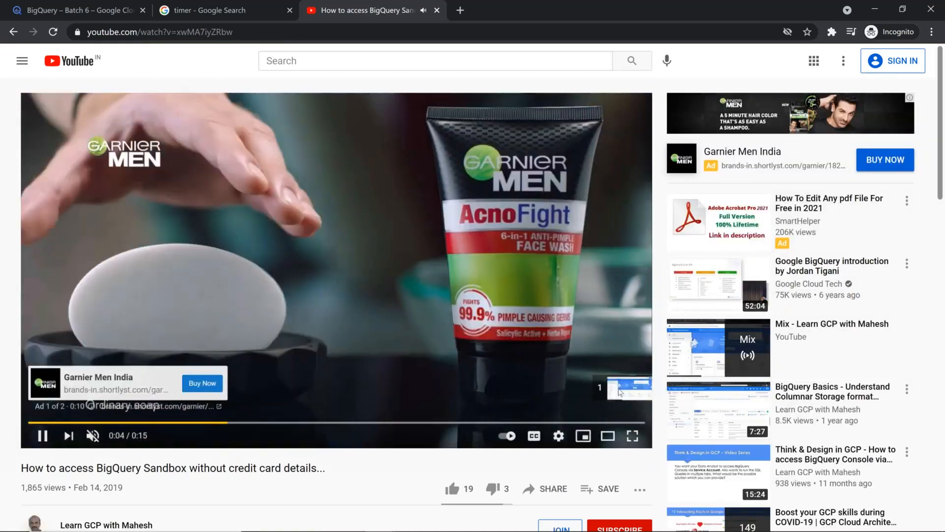
pyautogui.click(619, 388)
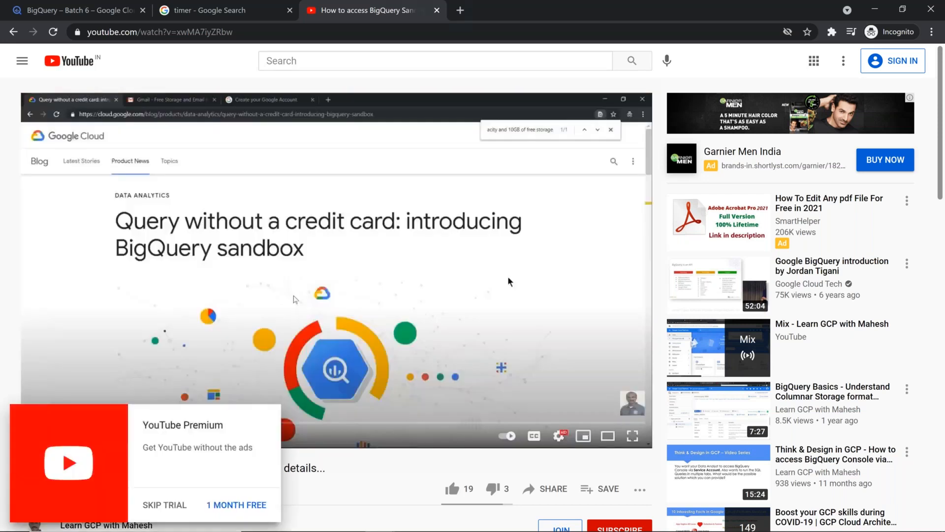
pyautogui.click(184, 510)
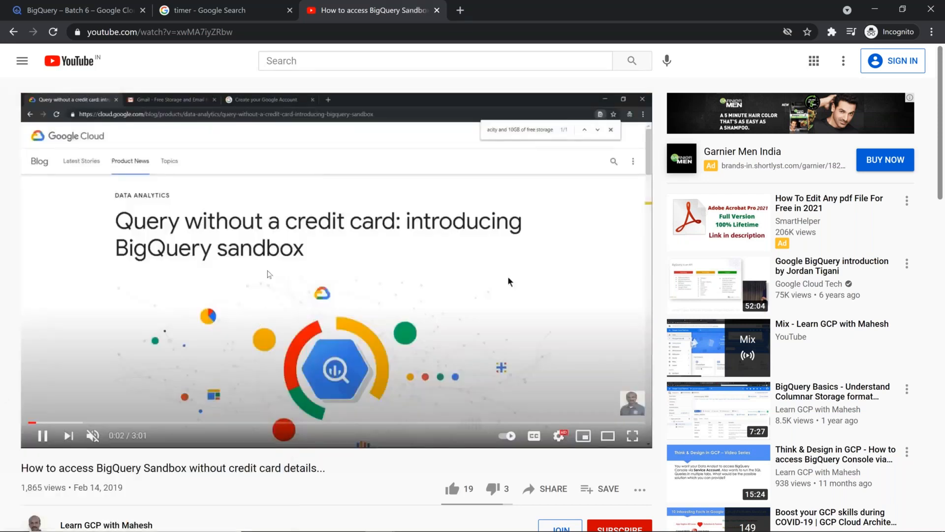
pyautogui.click(509, 281)
# Select the video's web address and widen the player to Theater mode
pyautogui.click(264, 32)
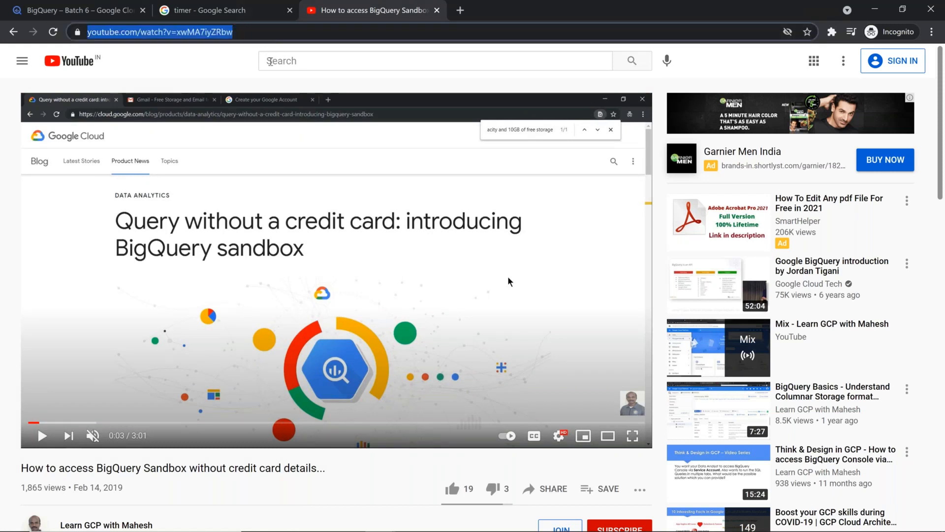
pyautogui.hotkey('alt', 'Tab')
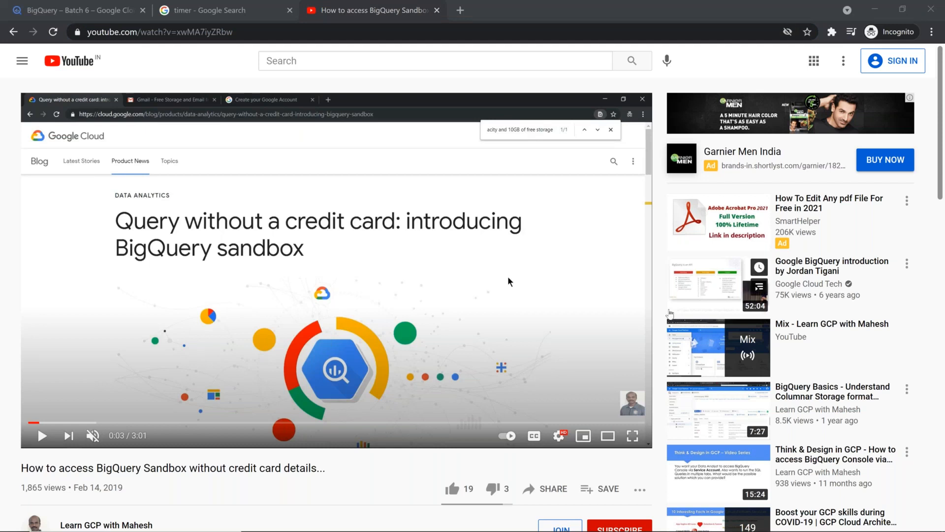
pyautogui.hotkey('alt', 'Tab')
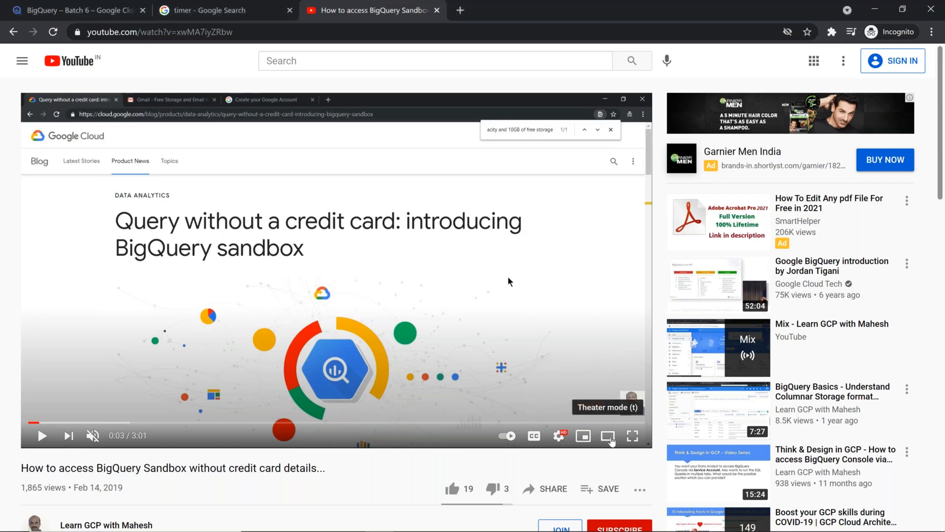
pyautogui.click(611, 440)
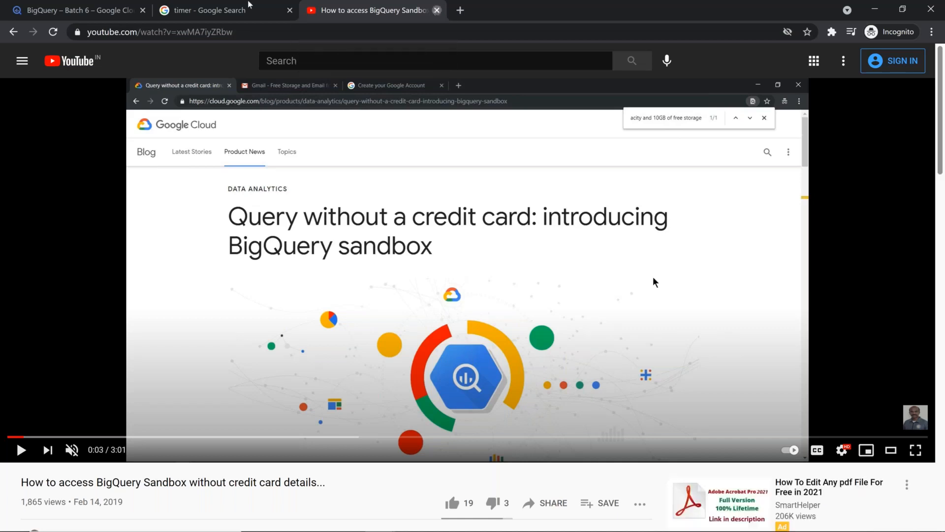
# Close the YouTube tab to reveal the batch6_ds page, then switch over to Notepad++
pyautogui.click(437, 10)
pyautogui.click(61, 12)
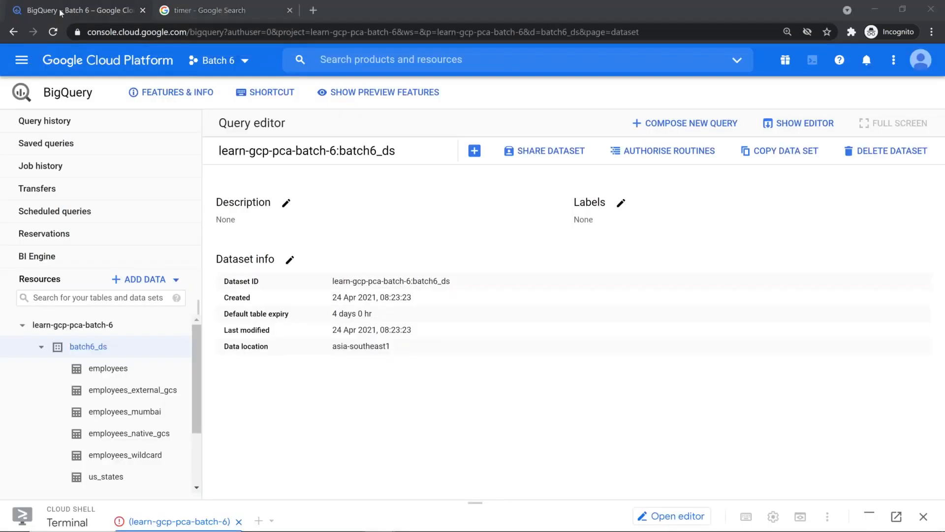
pyautogui.hotkey('alt', 'Tab')
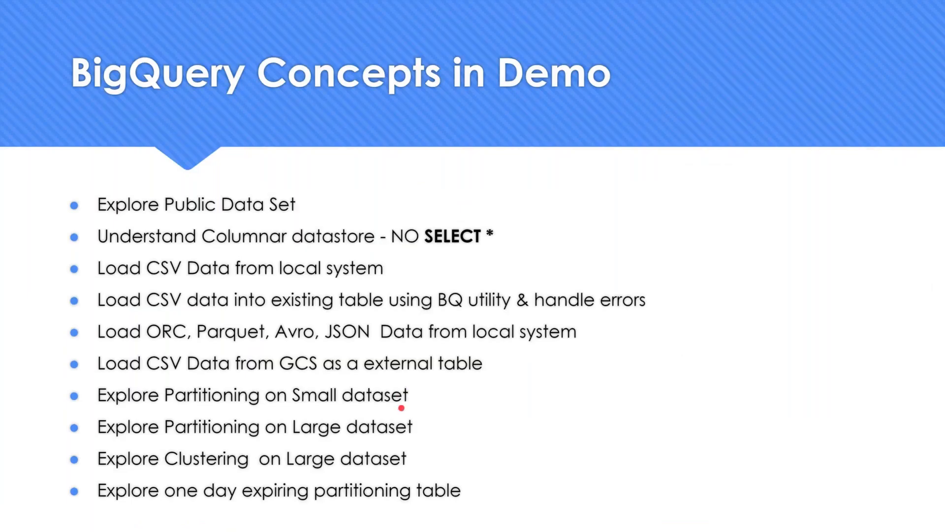
pyautogui.hotkey('alt', 'Tab')
pyautogui.hotkey('alt', 'Tab')
pyautogui.hotkey('alt', 'Tab')
pyautogui.hotkey('alt', 'Tab')
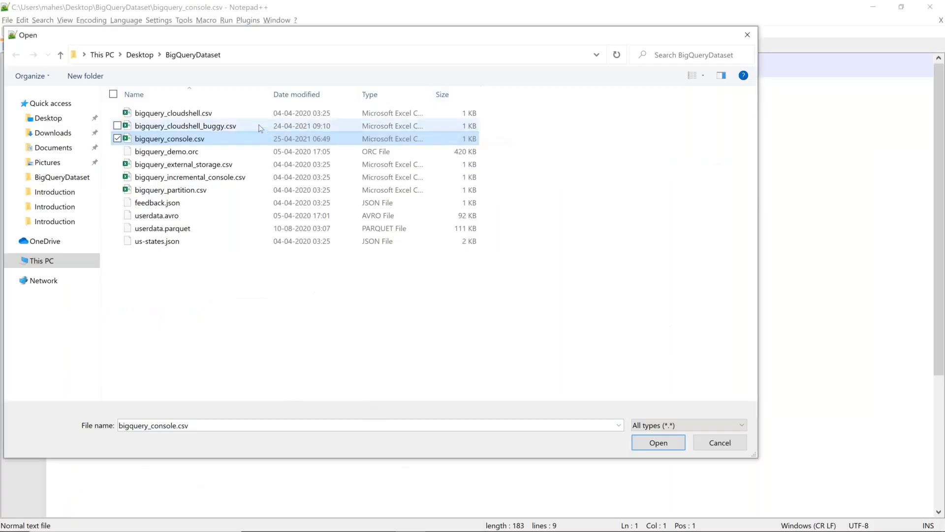
# Open bigquery_partition.csv and close the us-states.json tab
pyautogui.click(720, 442)
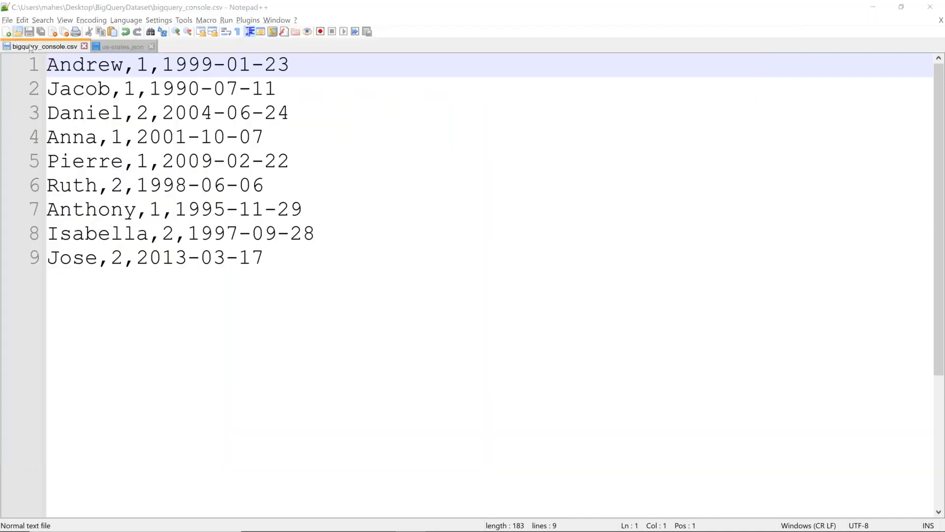
pyautogui.hotkey('ctrl', 'o')
pyautogui.doubleClick(187, 190)
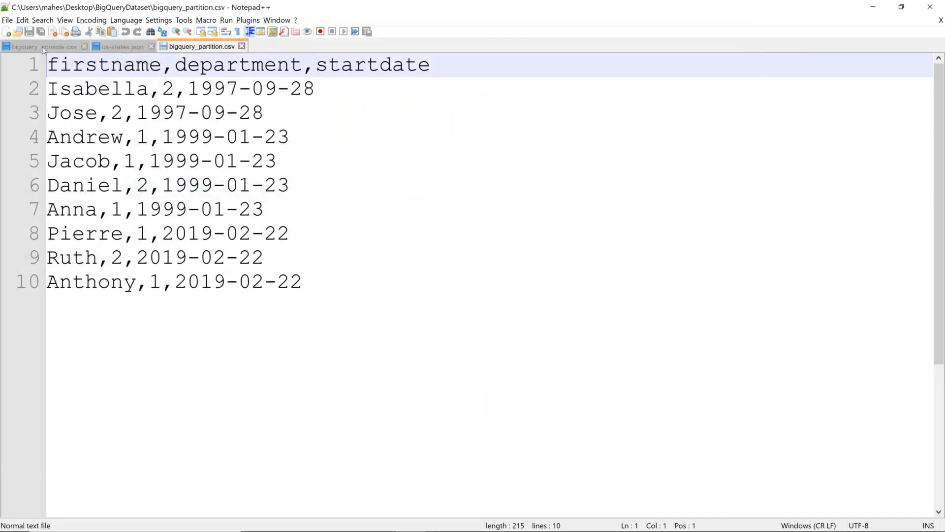
pyautogui.click(151, 46)
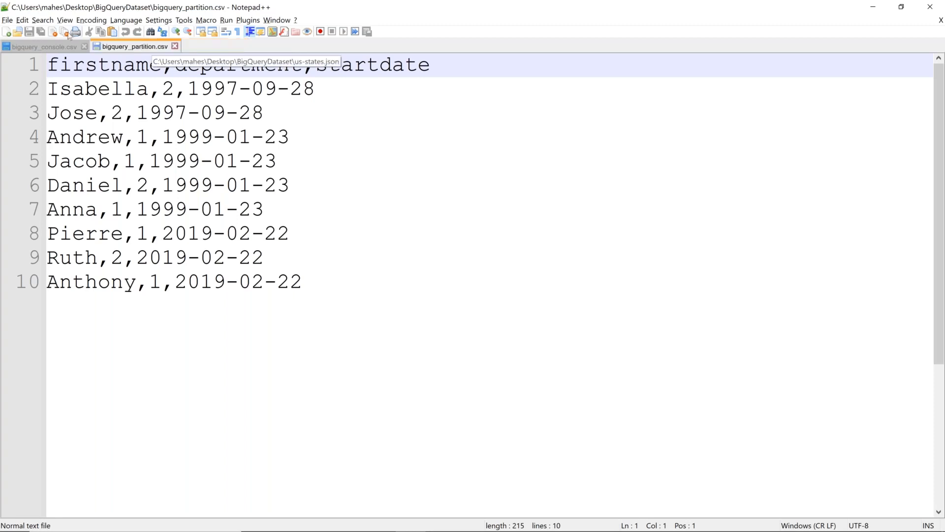
# Add the firstname,department,startdate header line to the top of bigquery_console.csv
pyautogui.click(62, 46)
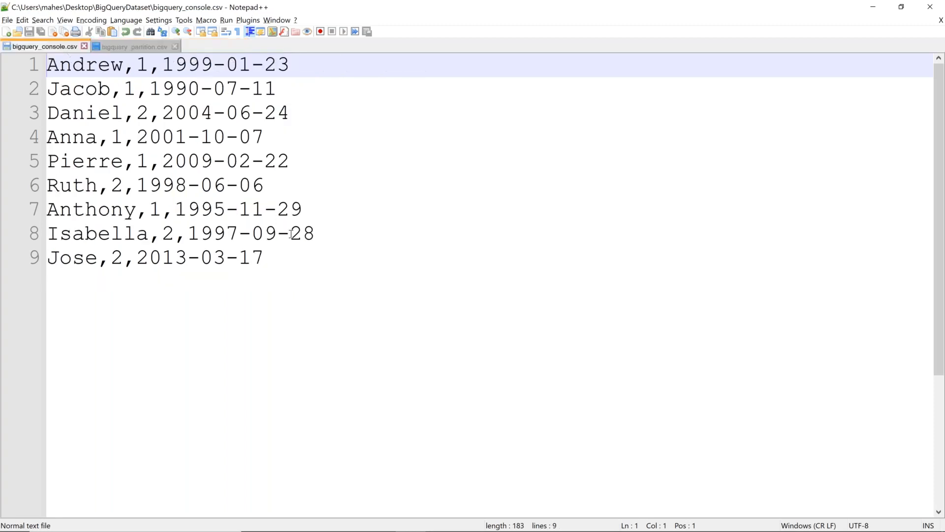
pyautogui.press('Return')
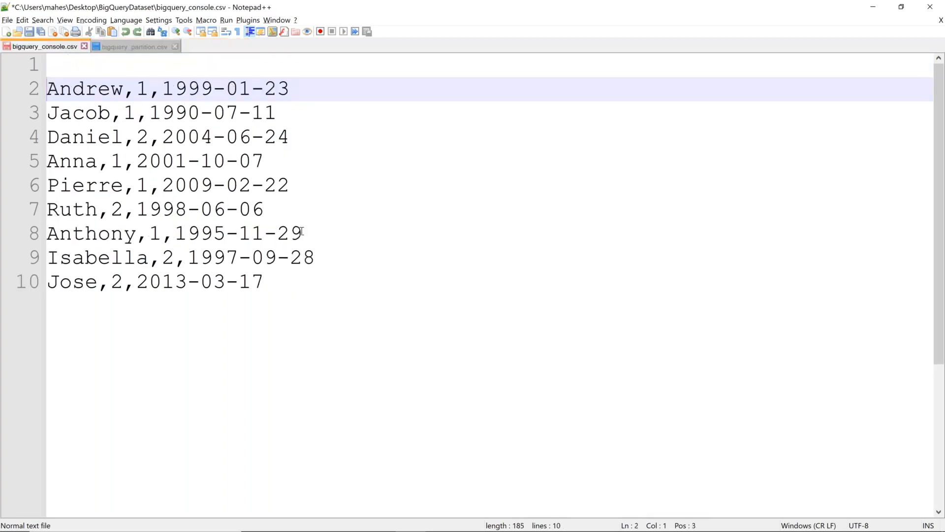
pyautogui.press('Up')
pyautogui.write('firstname,department,startdate')
# Insert blank lines after the Jose and Anna rows in bigquery_partition.csv
pyautogui.click(119, 49)
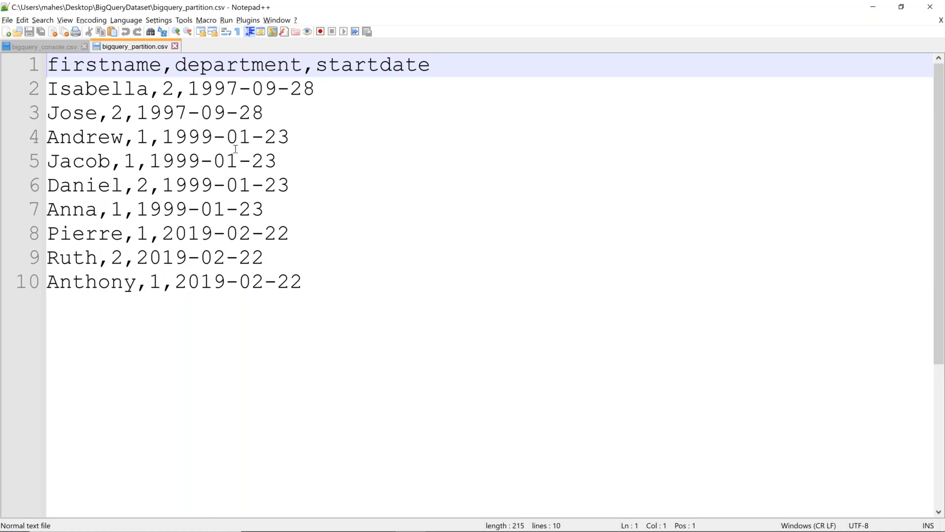
pyautogui.click(63, 47)
pyautogui.click(113, 48)
pyautogui.click(372, 123)
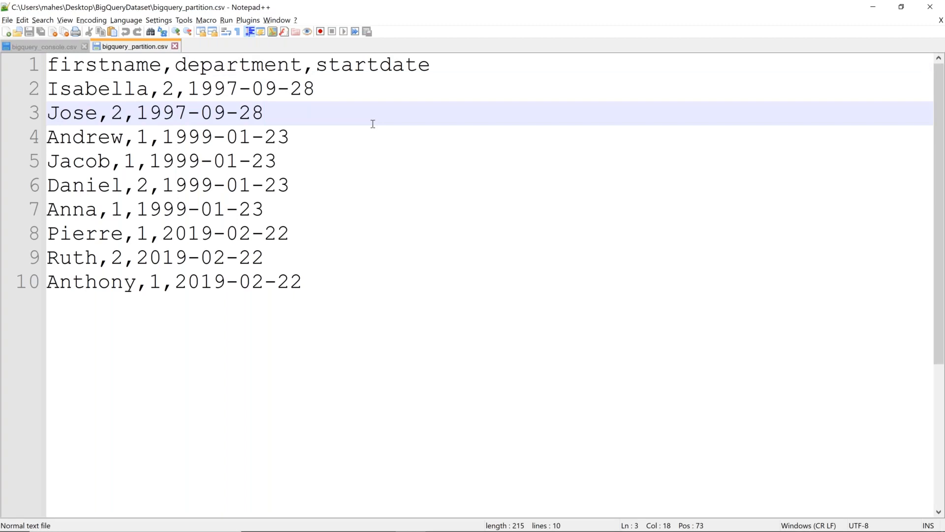
pyautogui.press('Return')
pyautogui.click(340, 233)
pyautogui.press('Return')
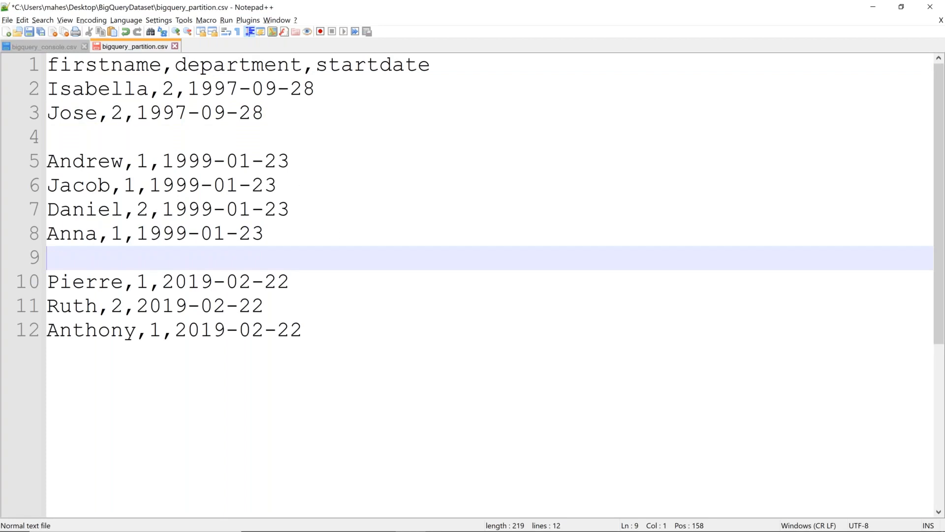
pyautogui.click(42, 44)
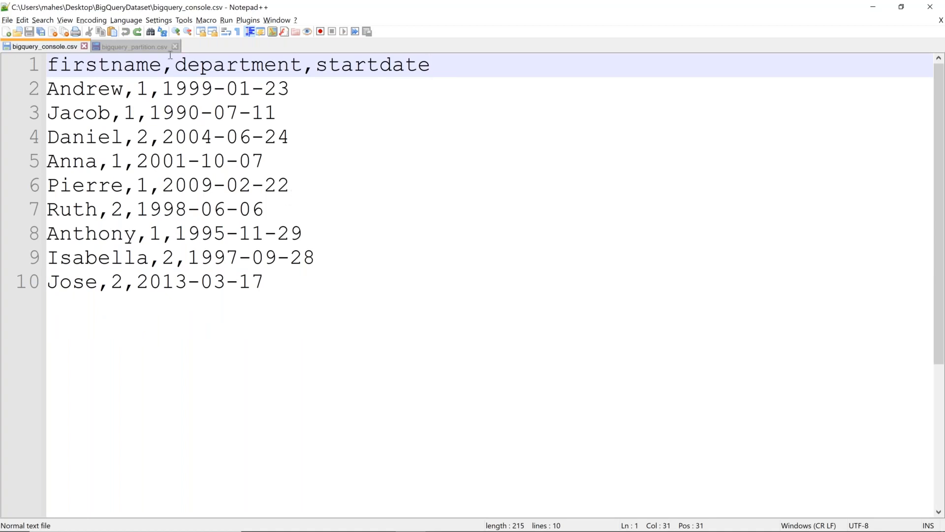
pyautogui.click(125, 47)
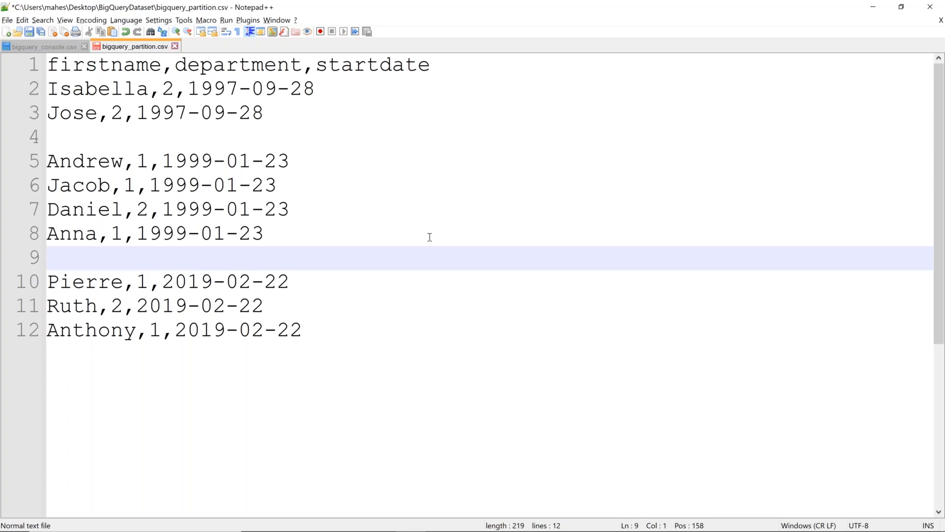
# Highlight the 1997-09-28, 1999-01-23 and 2019-02-22 row groups in bigquery_partition.csv
pyautogui.click(327, 91)
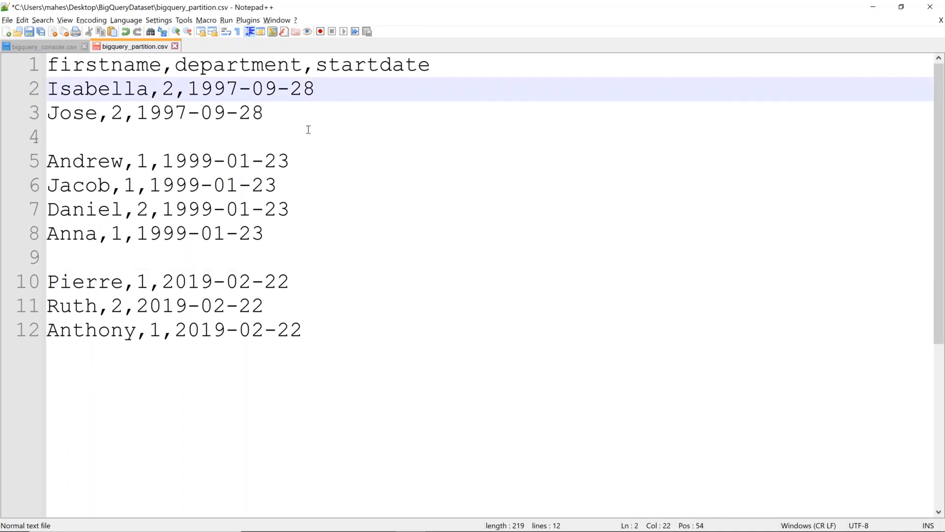
pyautogui.press('Down')
pyautogui.keyDown('shift'); pyautogui.click(19, 91); pyautogui.keyUp('shift')
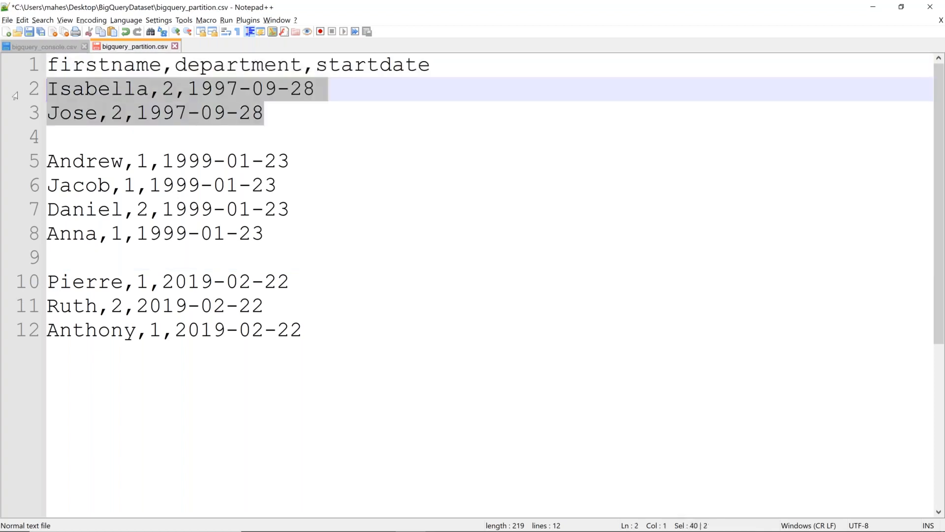
pyautogui.moveTo(282, 238); pyautogui.dragTo(19, 160)
pyautogui.moveTo(337, 340); pyautogui.dragTo(9, 285)
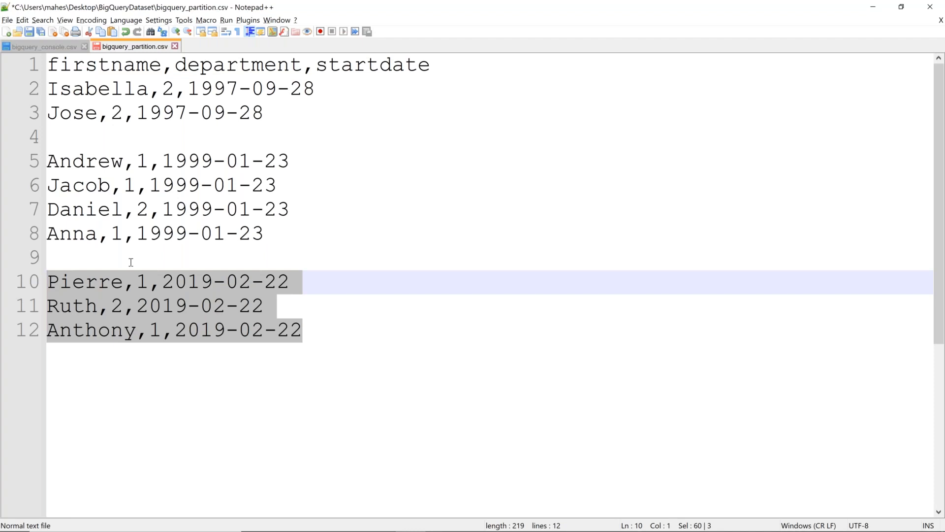
# Restore bigquery_partition.csv to ten contiguous rows, save it, and return to BigQuery
pyautogui.click(271, 111)
pyautogui.hotkey('ctrl', 'z')
pyautogui.hotkey('ctrl', 'z')
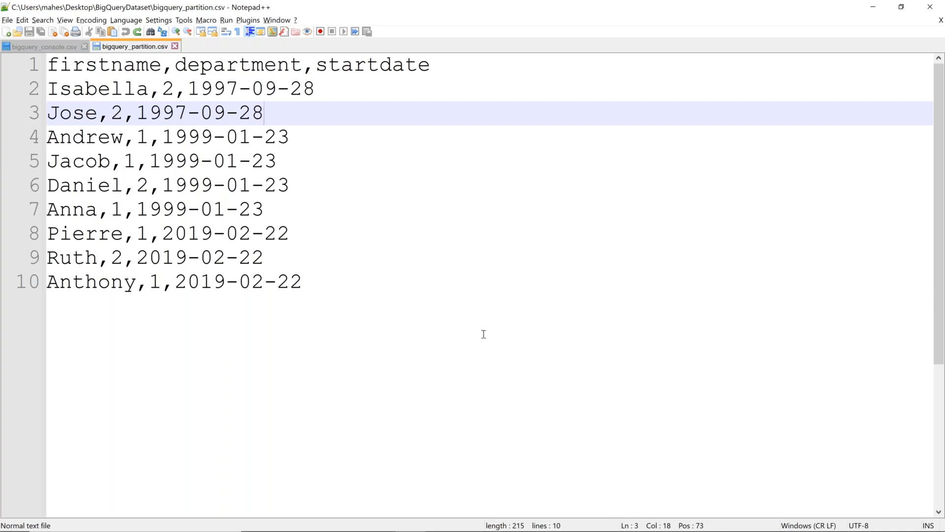
pyautogui.moveTo(317, 276); pyautogui.dragTo(34, 121)
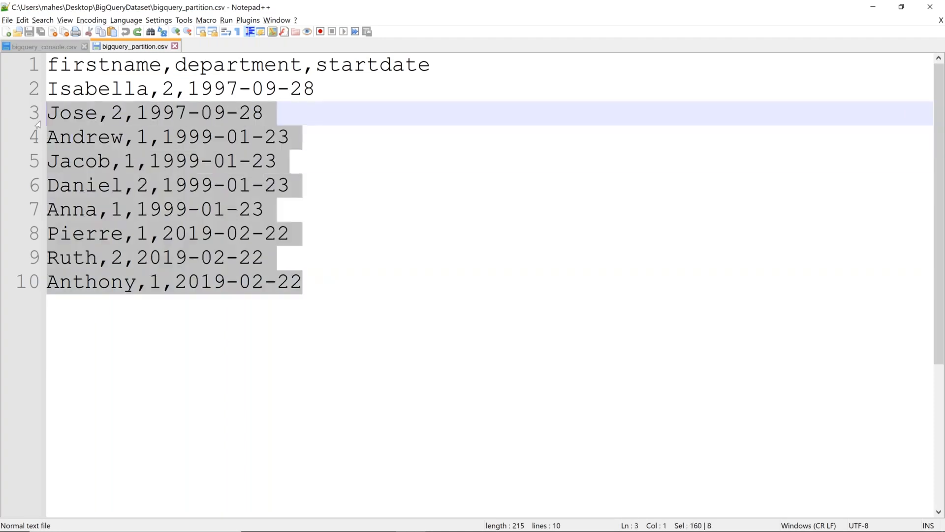
pyautogui.click(296, 119)
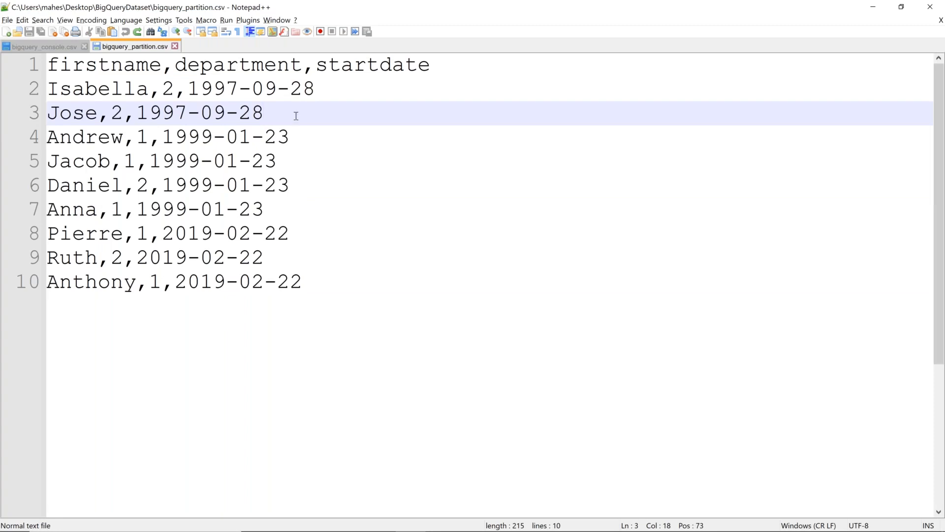
pyautogui.hotkey('alt', 'Tab')
pyautogui.hotkey('alt', 'Tab')
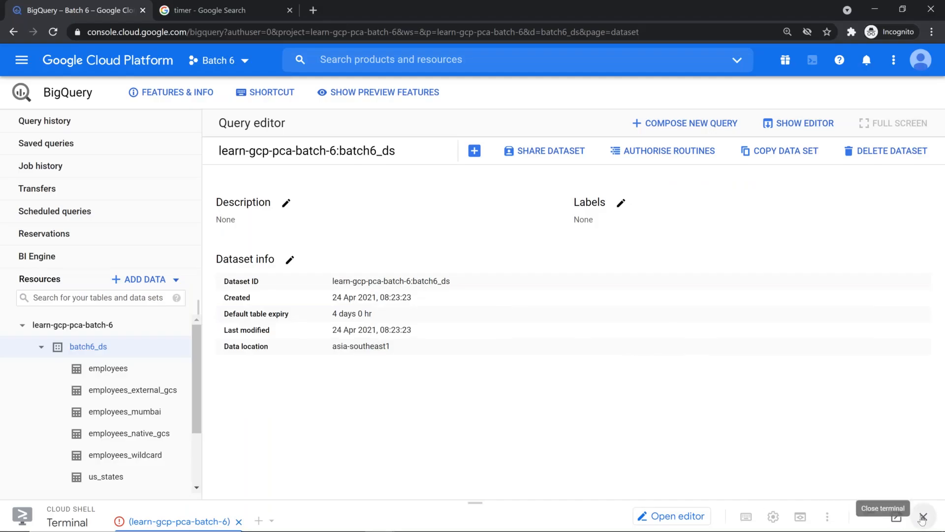
# Start a new batch6_ds table uploaded from bigquery_partition.csv
pyautogui.click(474, 150)
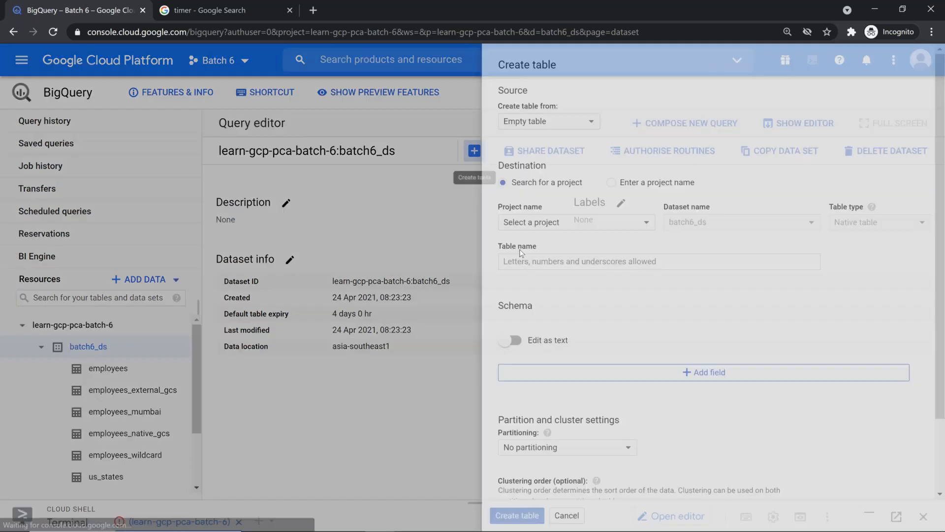
pyautogui.click(477, 121)
pyautogui.click(490, 144)
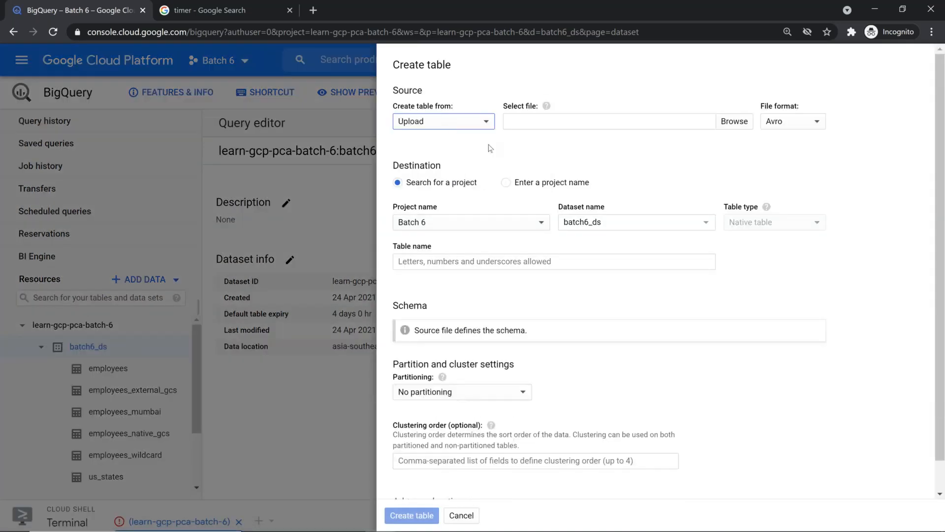
pyautogui.click(734, 122)
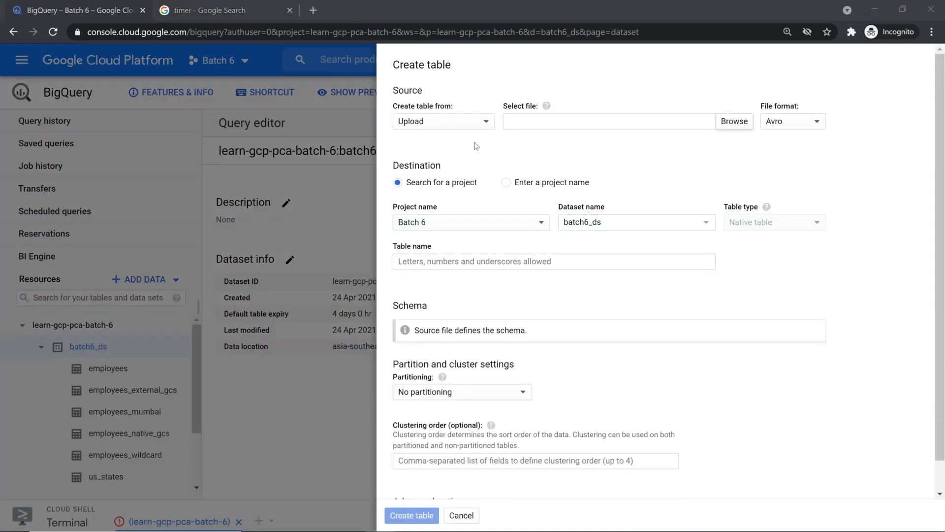
pyautogui.click(163, 166)
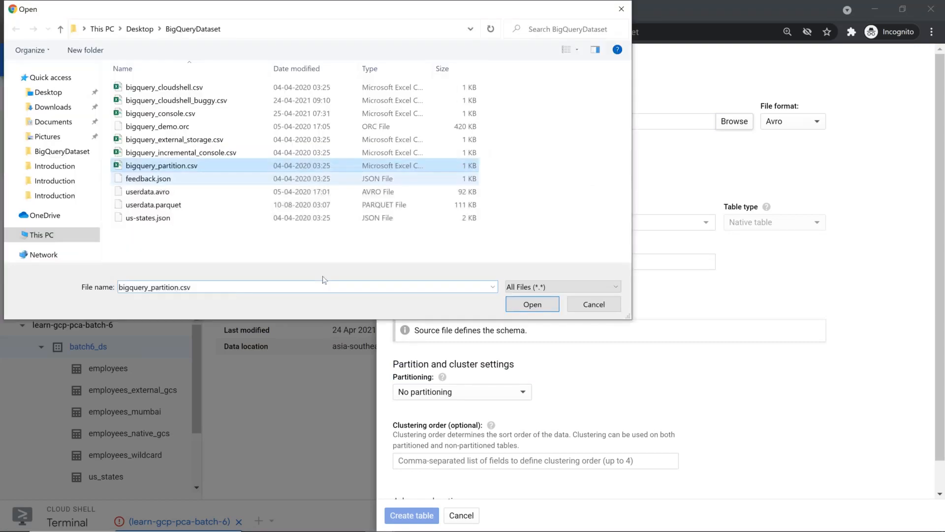
pyautogui.click(542, 307)
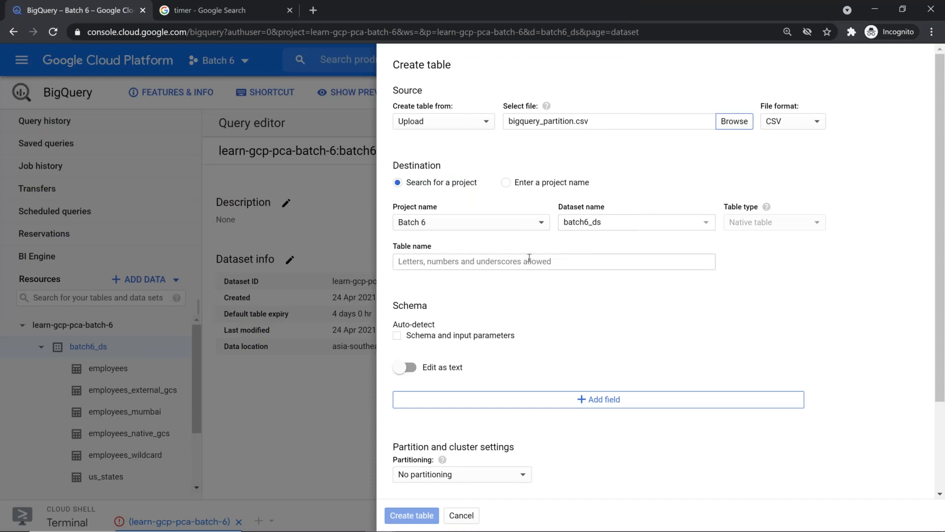
# Name the table employees_pbit and turn on schema auto-detection
pyautogui.click(527, 261)
pyautogui.write('empl')
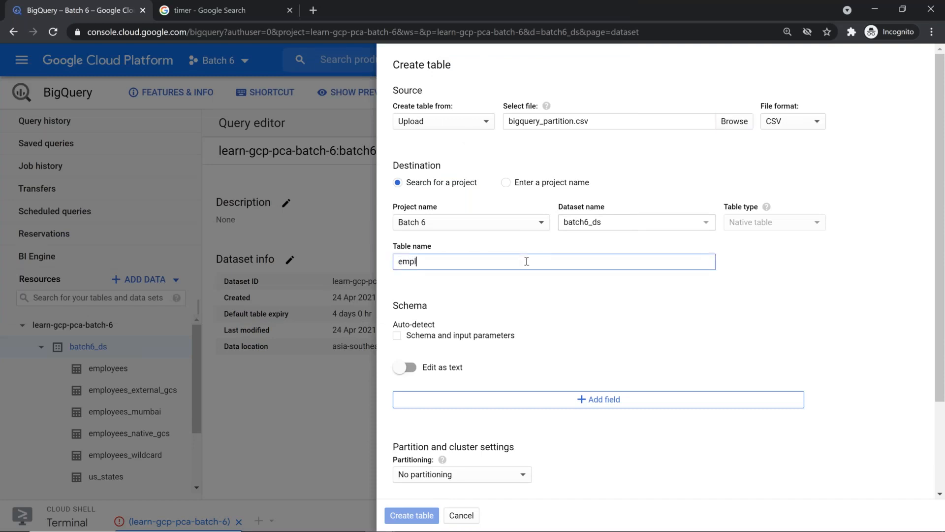
pyautogui.write('oyees_p')
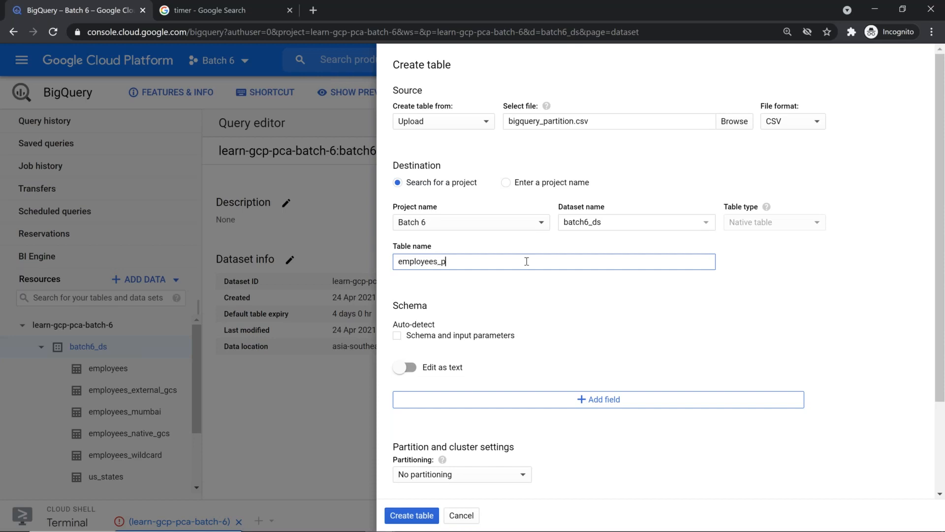
pyautogui.write('bit')
pyautogui.scroll(-2, 519, 281)
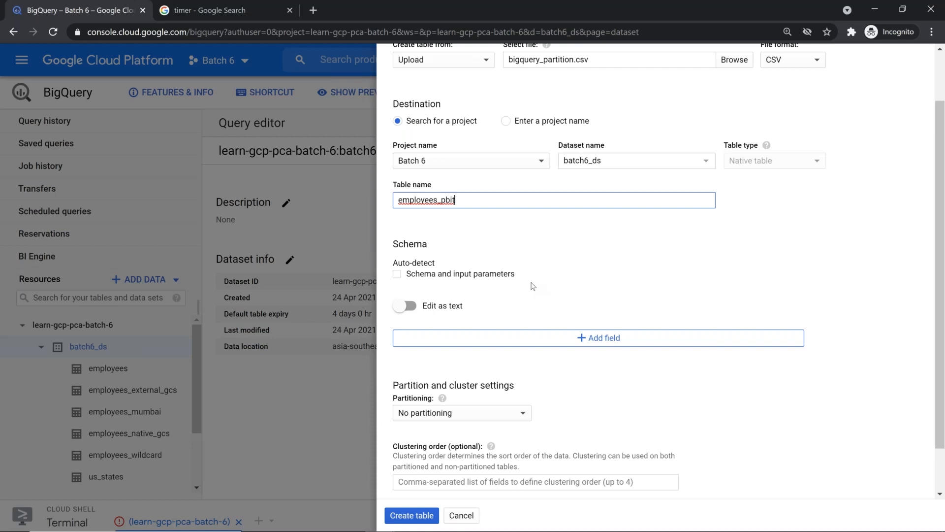
pyautogui.click(415, 277)
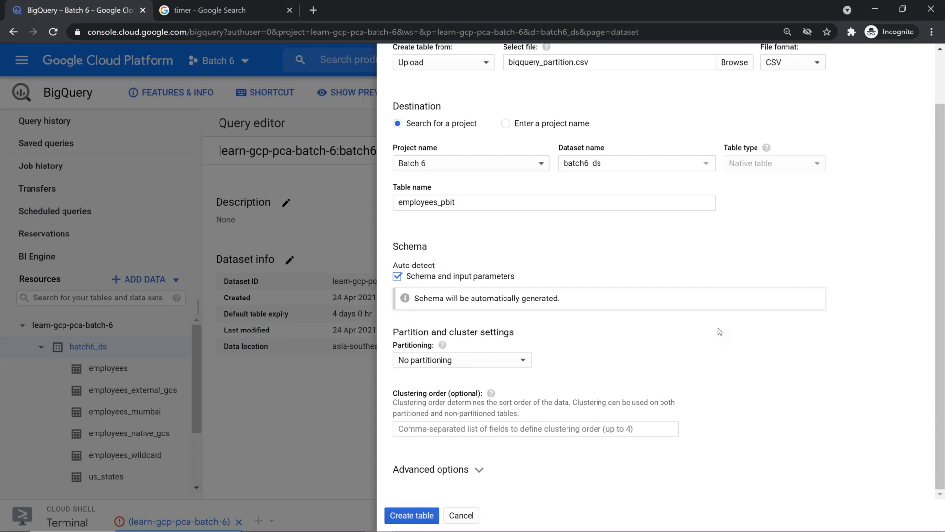
pyautogui.hotkey('alt', 'Tab')
pyautogui.click(114, 89)
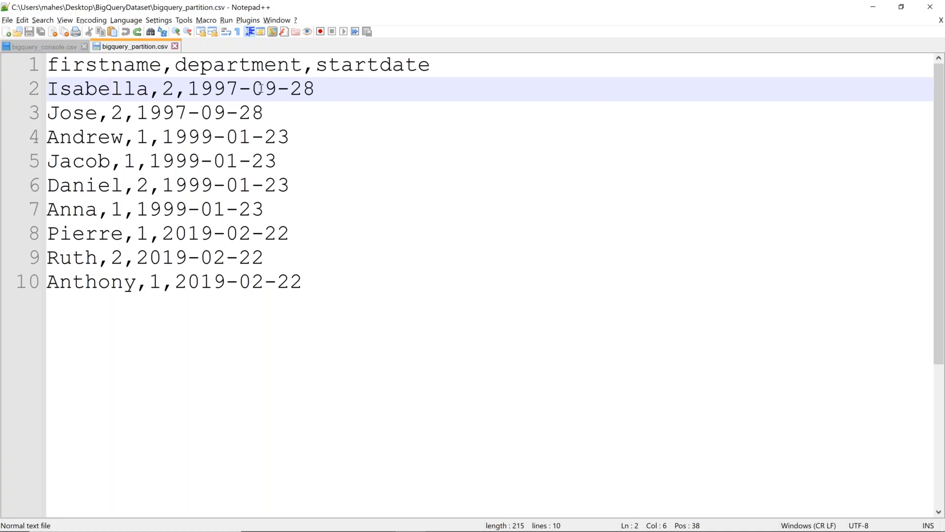
pyautogui.hotkey('alt', 'Tab')
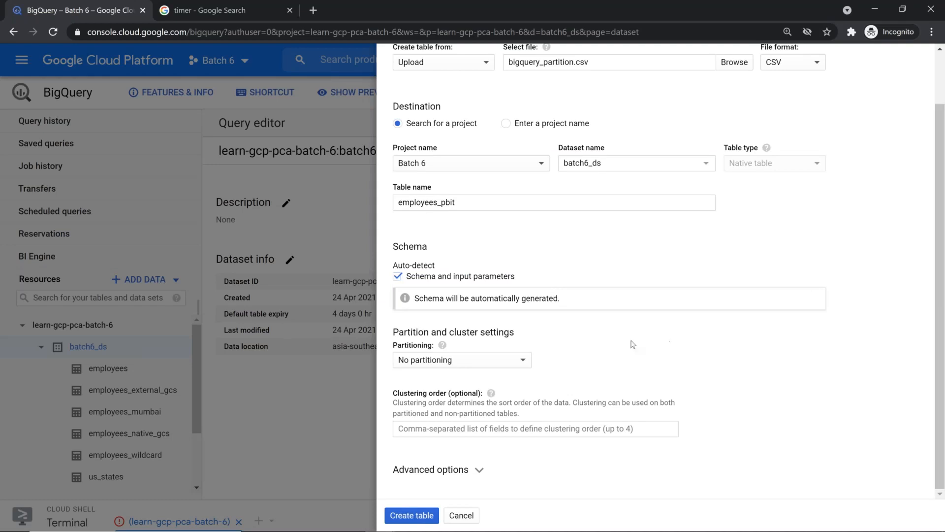
# Choose Partition by ingestion time from the Partitioning dropdown
pyautogui.click(522, 362)
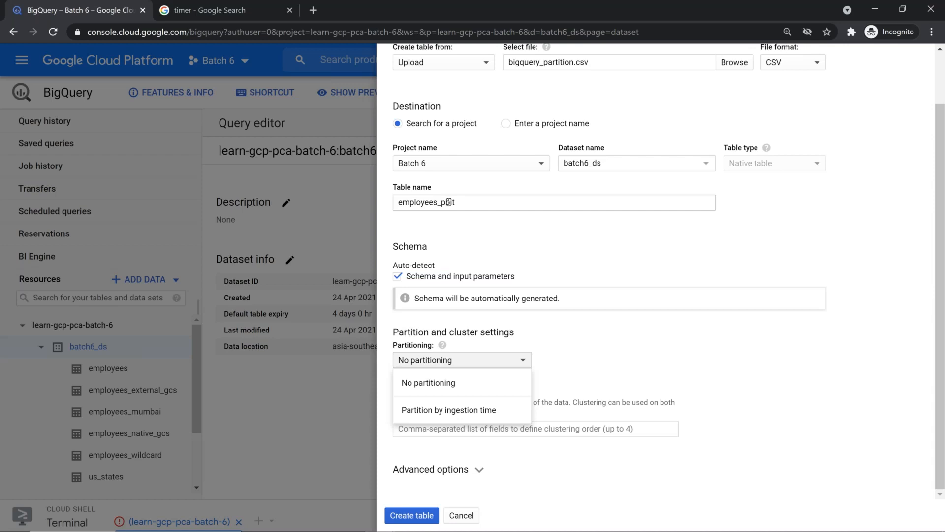
pyautogui.click(500, 416)
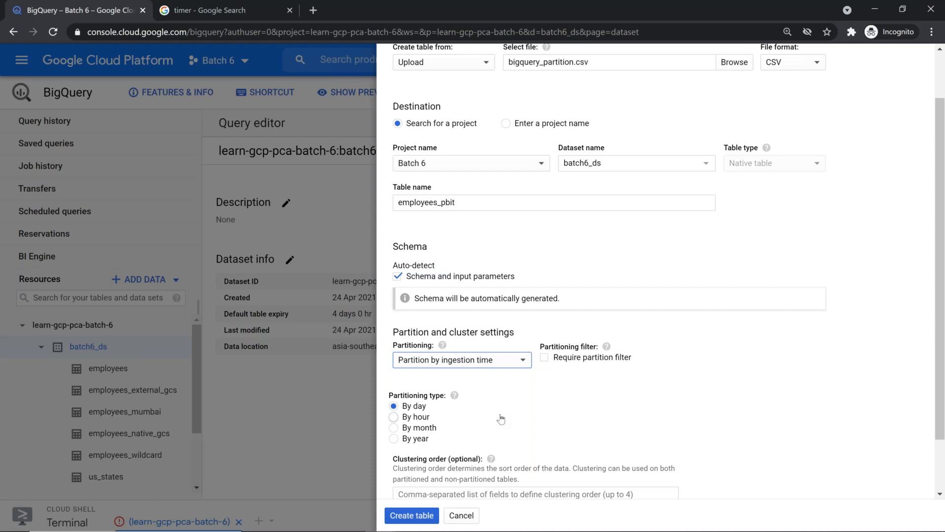
# Search 'utc time now' in a new tab, then return to the BigQuery tab
pyautogui.click(312, 14)
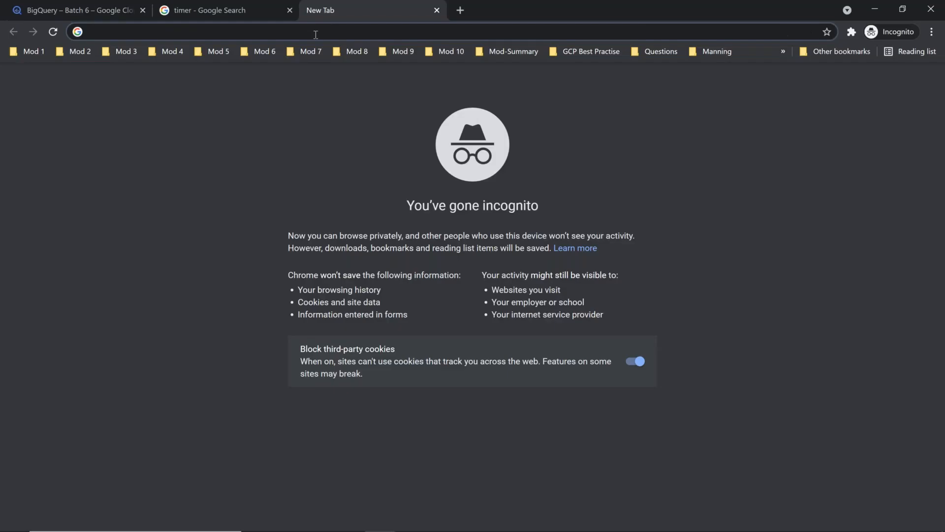
pyautogui.write('utc')
pyautogui.press('Down')
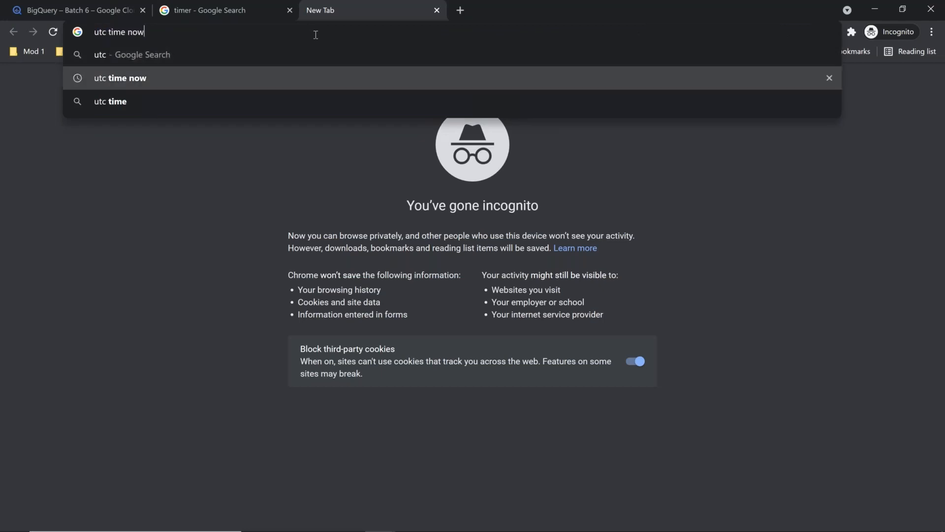
pyautogui.press('Return')
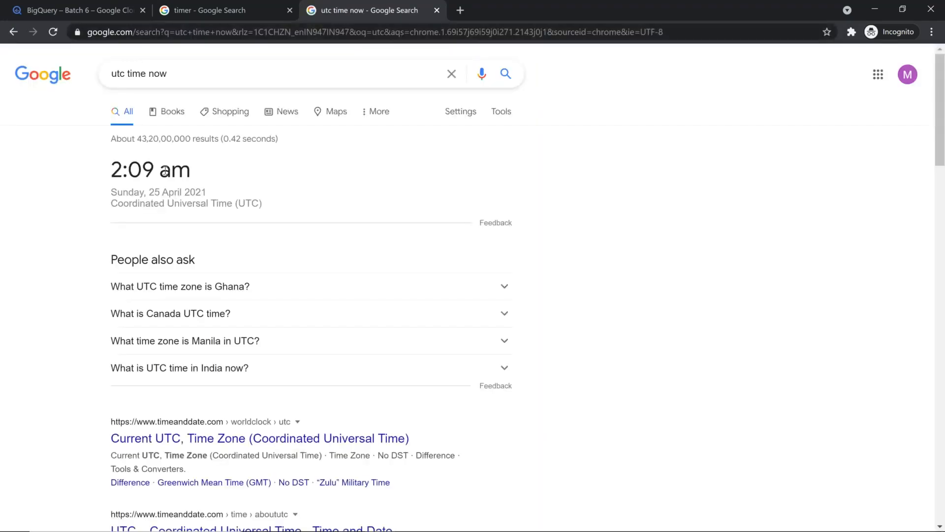
pyautogui.click(118, 14)
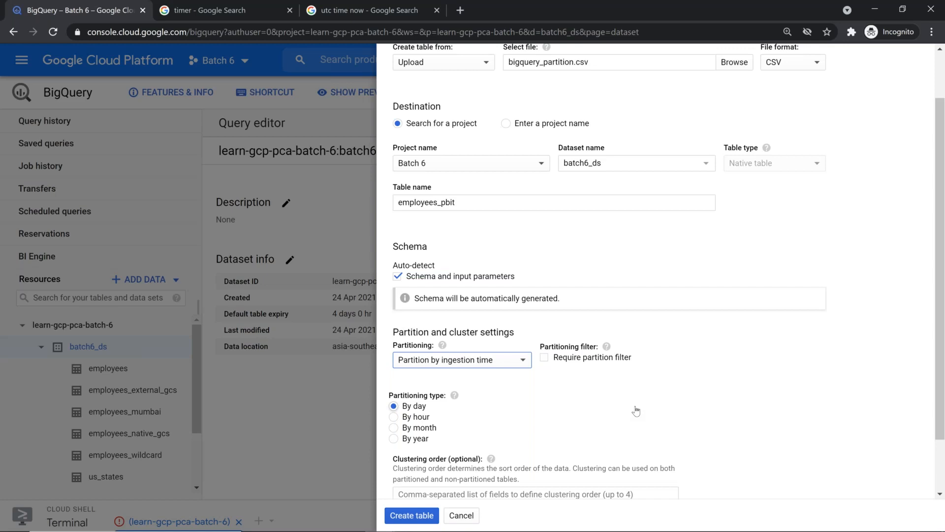
# Require a partition filter and switch partitioning to By hour, rechecking the UTC time
pyautogui.click(543, 359)
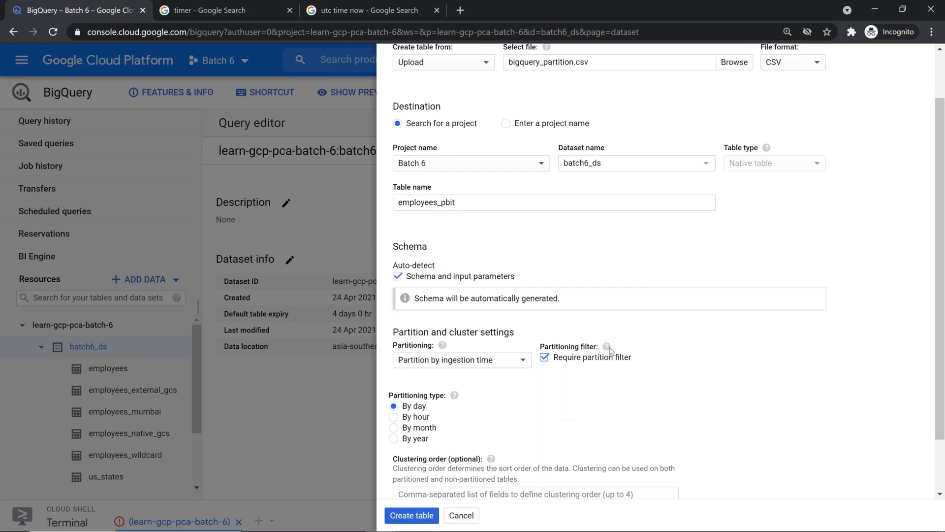
pyautogui.moveTo(606, 348)
pyautogui.scroll(-2, 535, 398)
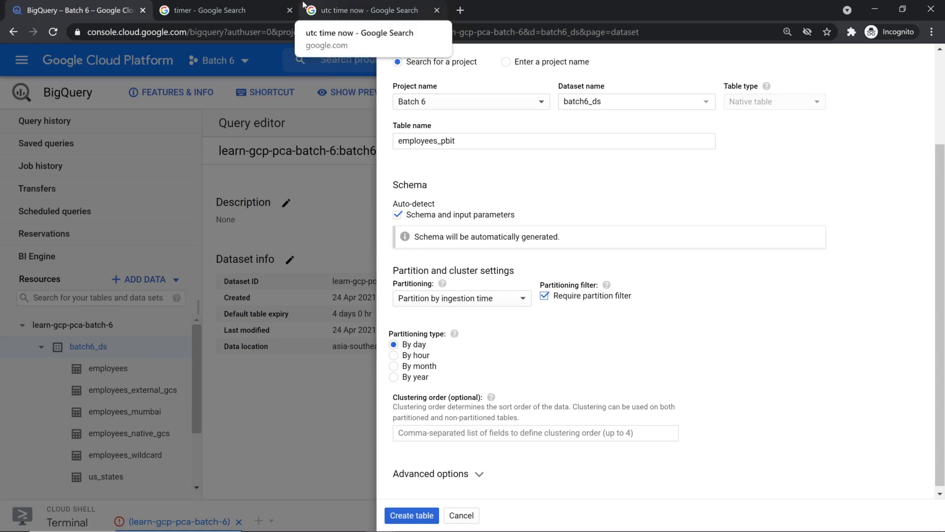
pyautogui.click(417, 357)
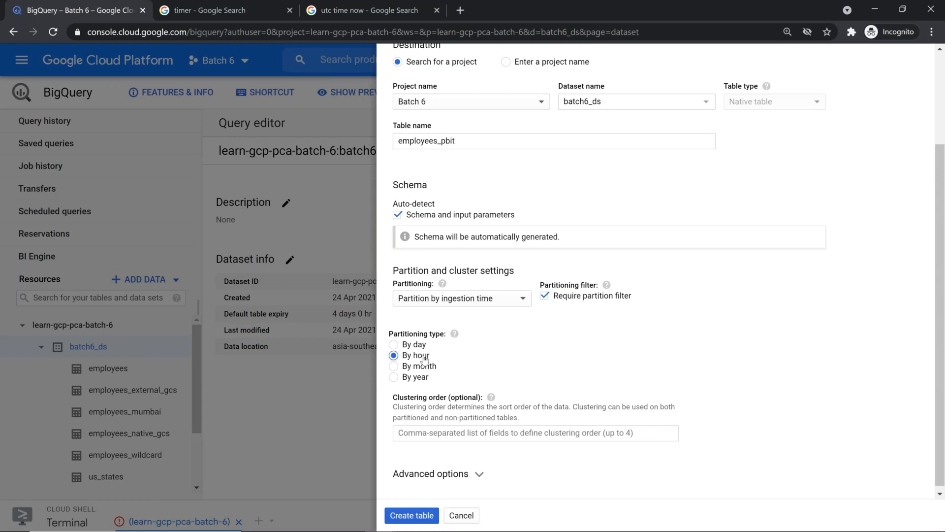
pyautogui.click(364, 11)
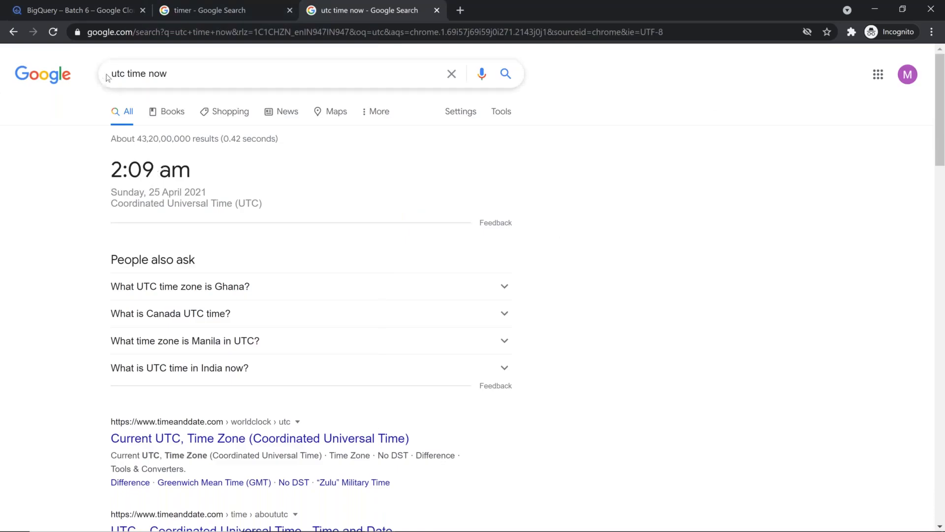
pyautogui.click(106, 10)
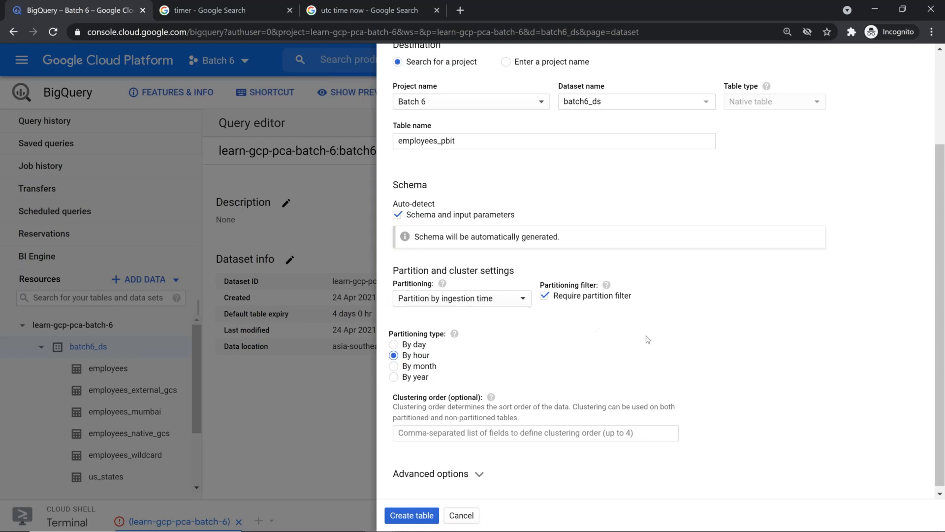
# Keep the table partitioned by ingestion time
pyautogui.scroll(3, 649, 340)
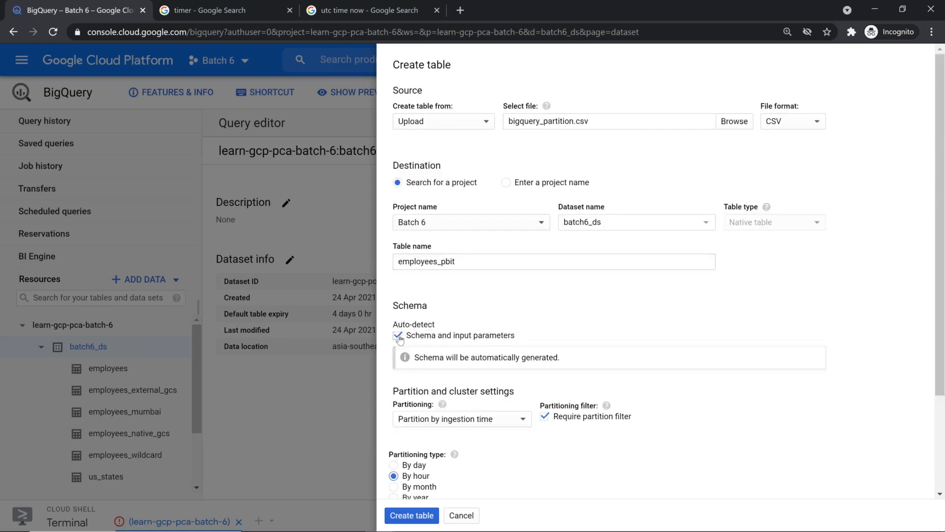
pyautogui.scroll(-1, 491, 355)
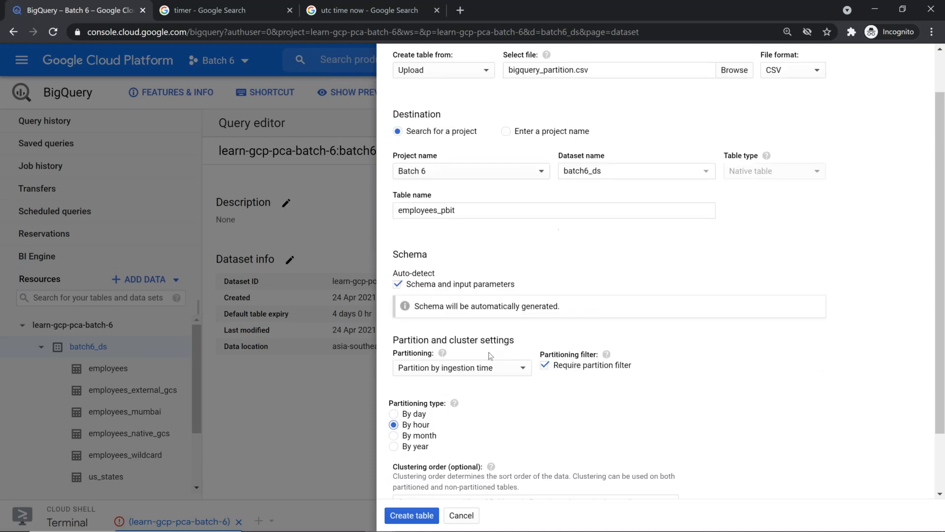
pyautogui.scroll(-1, 490, 355)
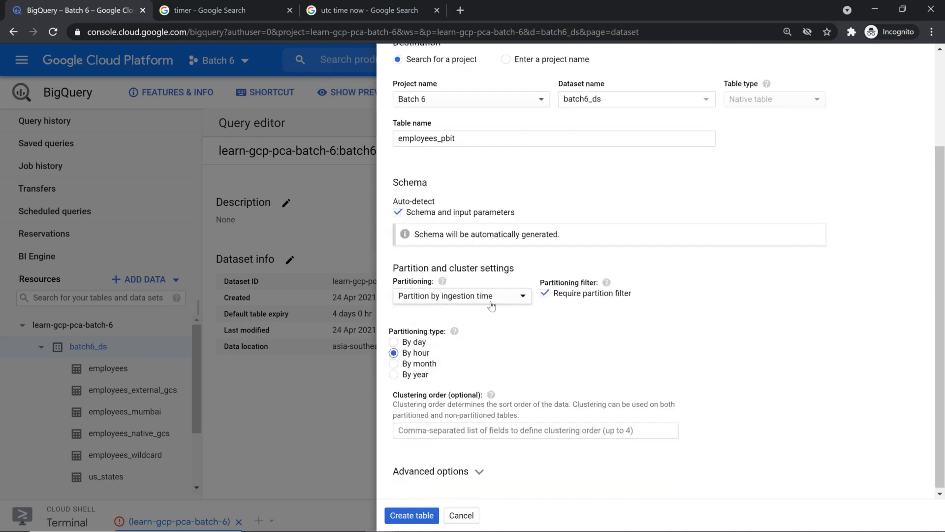
pyautogui.click(522, 297)
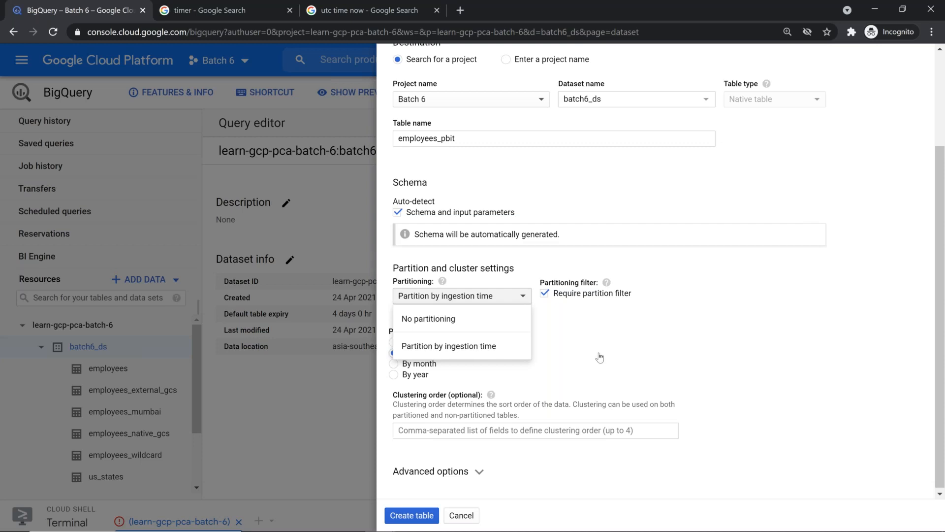
pyautogui.click(457, 294)
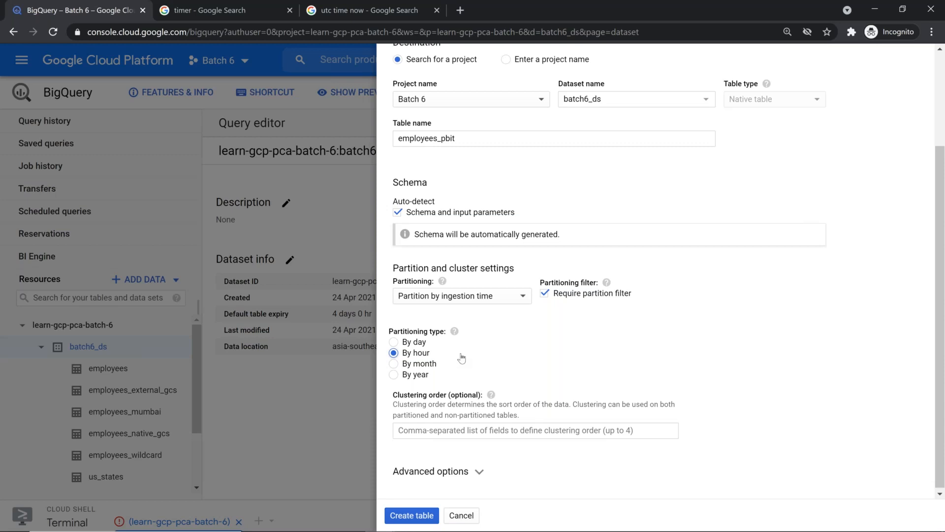
# In the advanced options, set Header rows to skip to 1
pyautogui.click(479, 471)
pyautogui.scroll(-5, 487, 389)
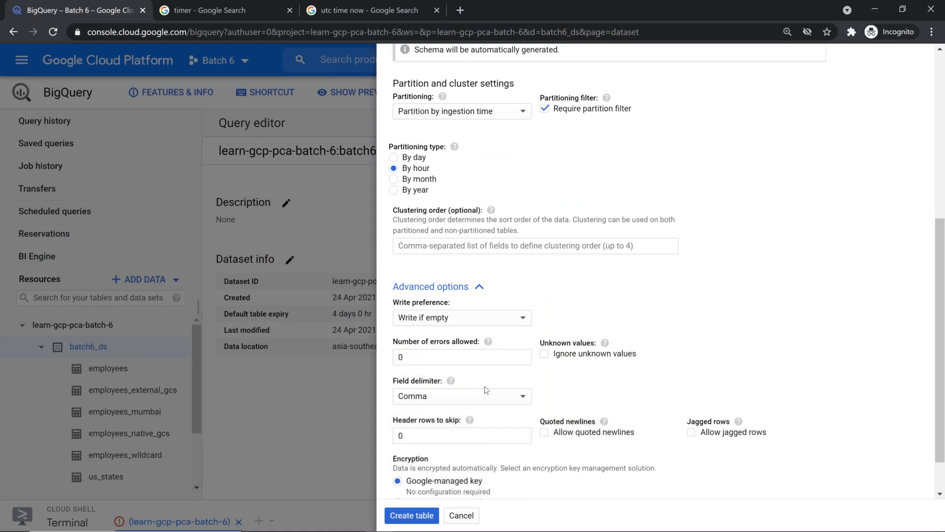
pyautogui.click(397, 391)
pyautogui.press('BackSpace')
pyautogui.write('1')
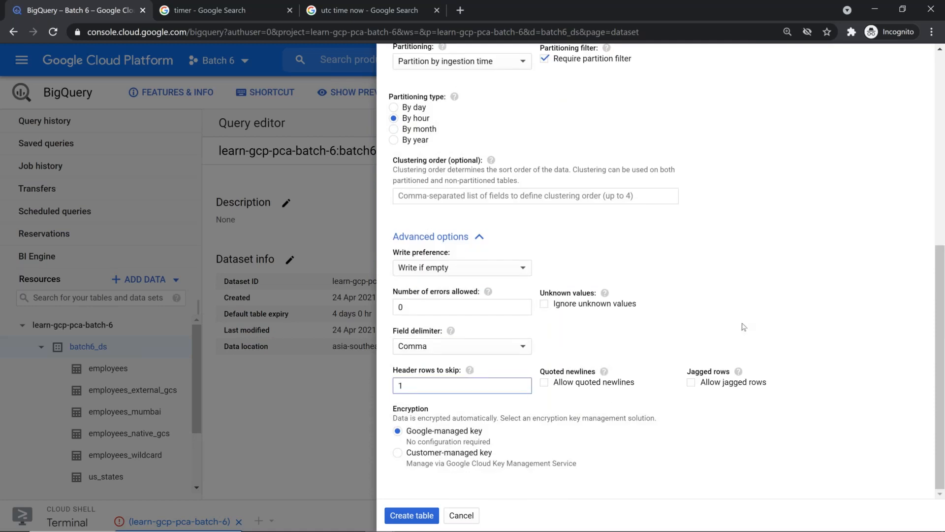
pyautogui.scroll(8, 744, 327)
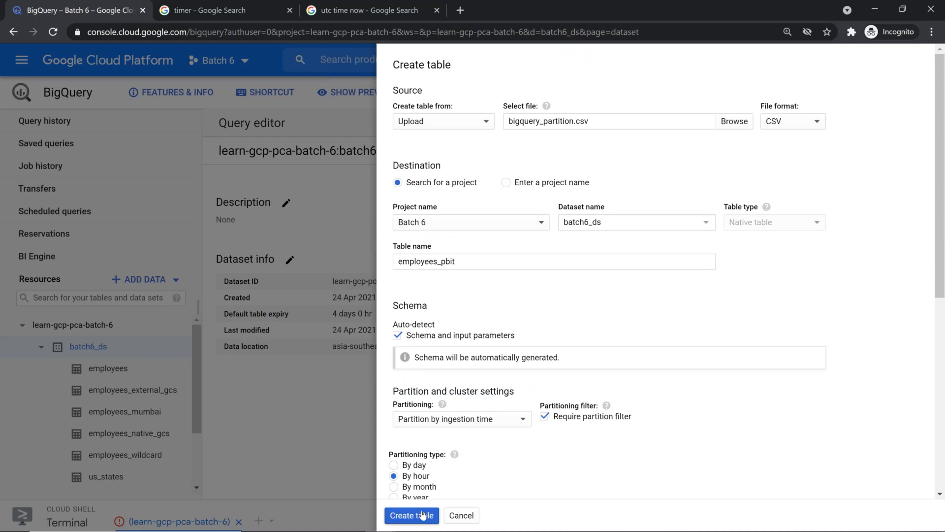
# Glance at the CSV rows in Notepad++, then return to BigQuery as employees_pbit is created
pyautogui.hotkey('alt', 'Tab')
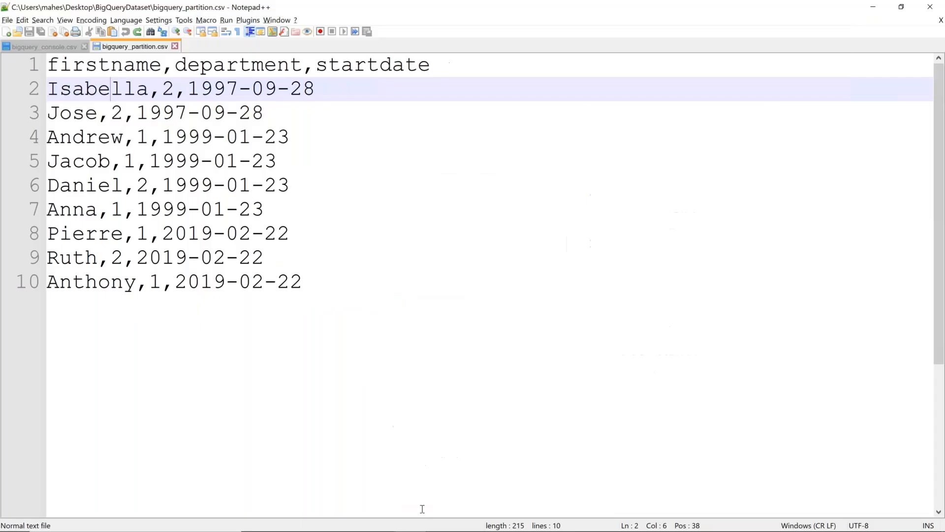
pyautogui.hotkey('alt', 'Tab')
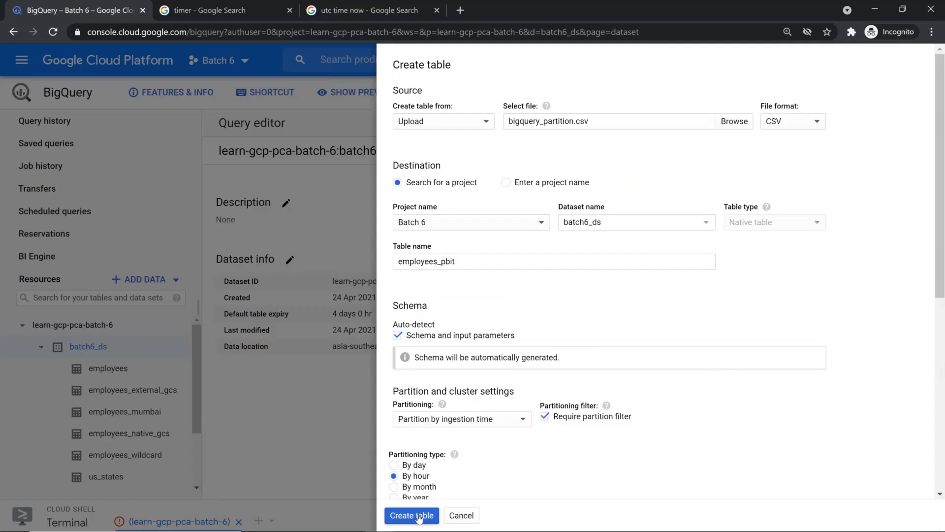
pyautogui.click(422, 514)
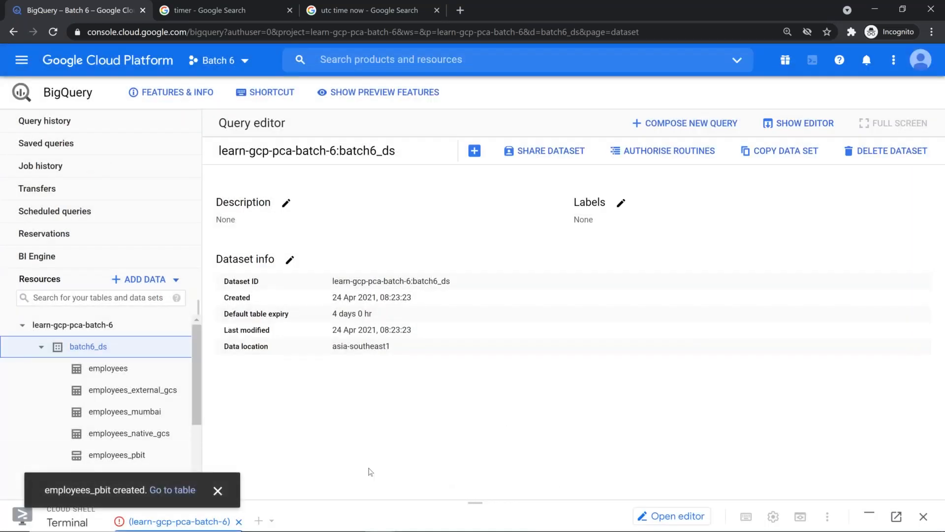
# Close the 'employees_pbit created' notice, scroll the resources tree and reset the browser zoom
pyautogui.click(218, 490)
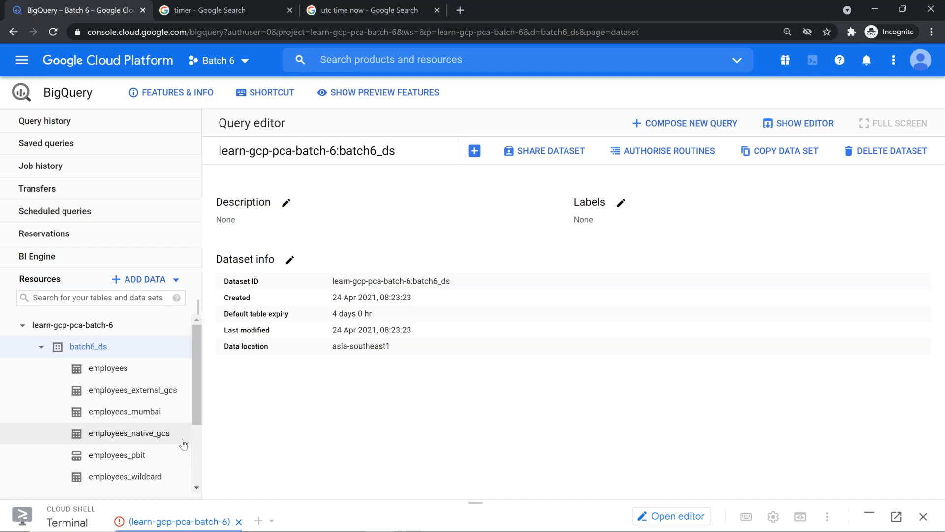
pyautogui.scroll(5, 183, 445)
pyautogui.hscroll(-3, 183, 445)
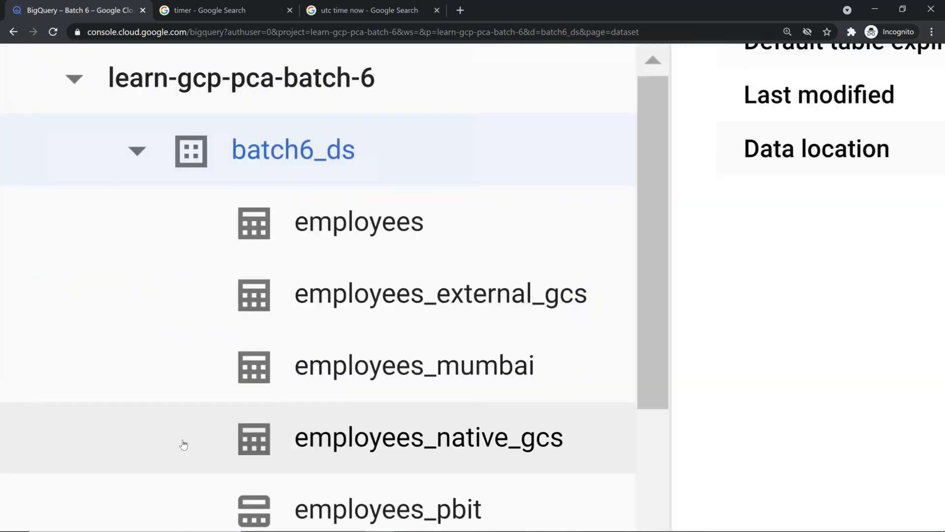
pyautogui.scroll(-2, 183, 445)
pyautogui.scroll(-1, 183, 445)
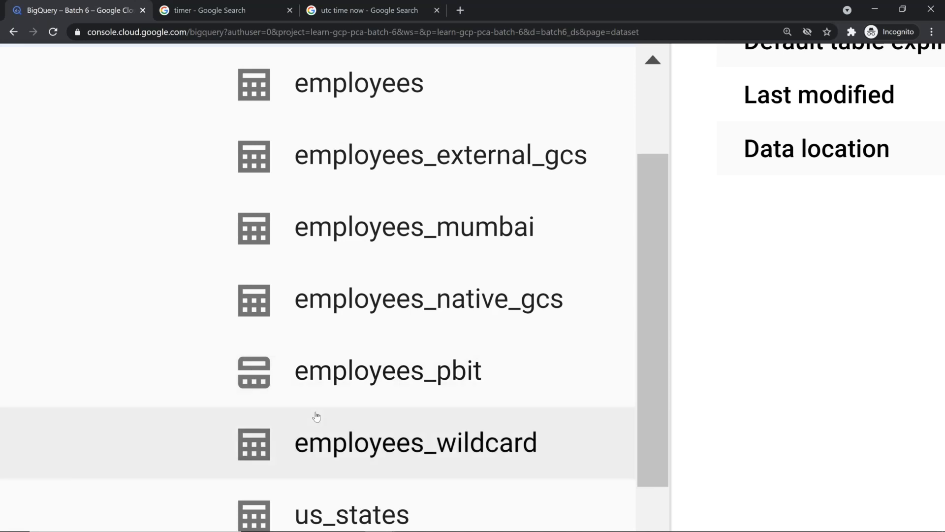
pyautogui.hotkey('ctrl', '0')
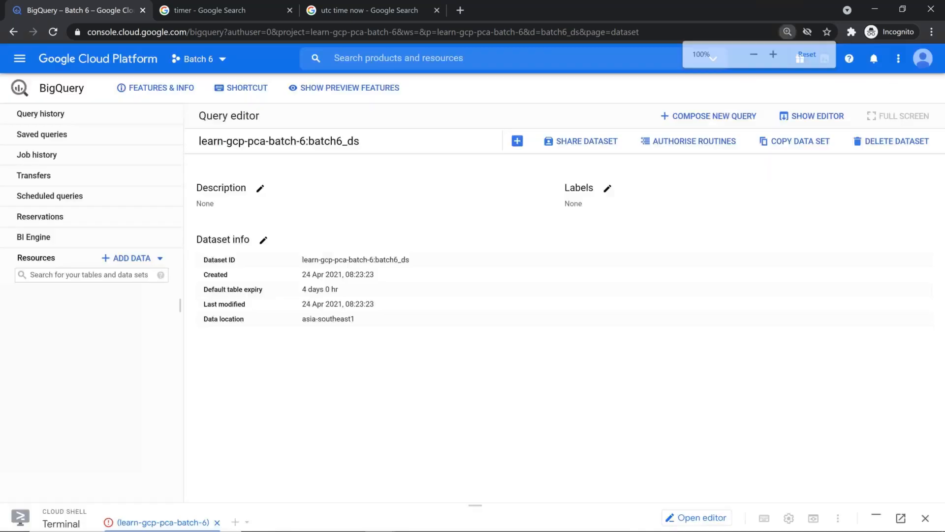
pyautogui.hotkey('ctrl', '+')
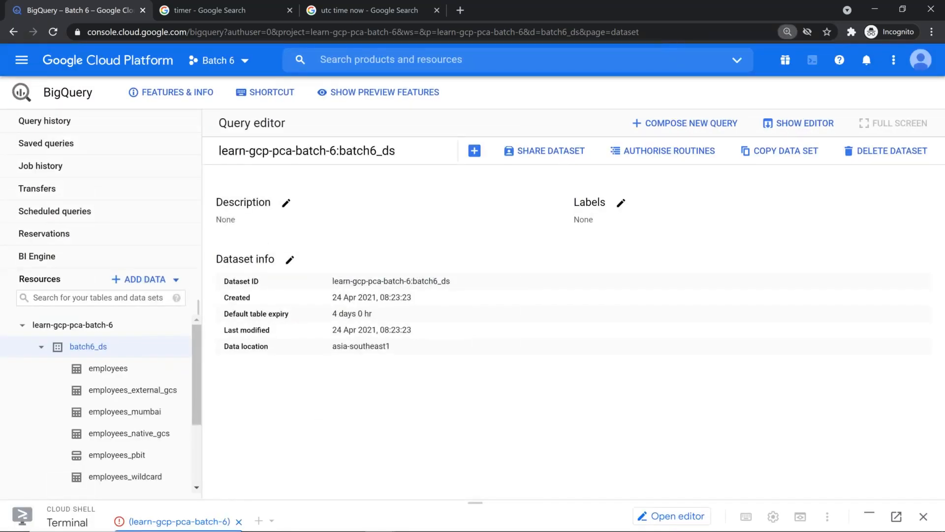
# Open employees_pbit from the resources tree and highlight its 'This is a partitioned table.' notice
pyautogui.click(147, 456)
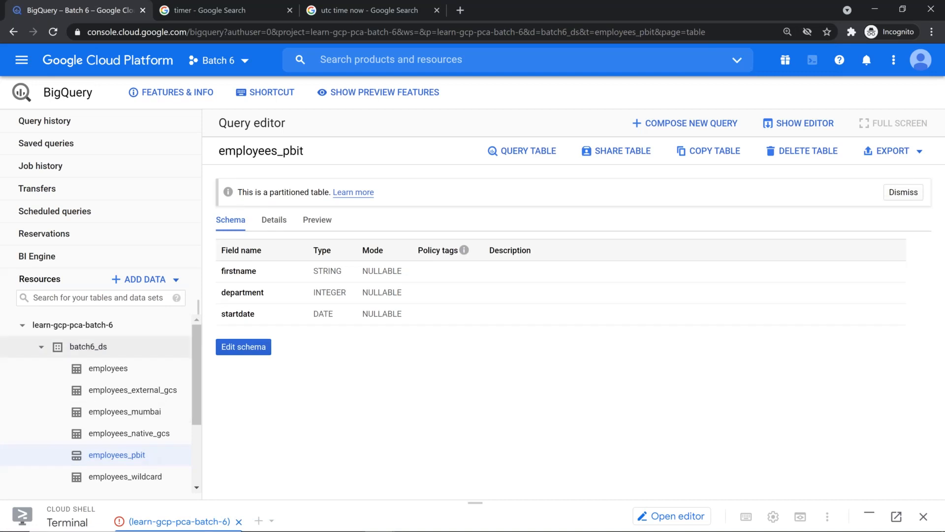
pyautogui.moveTo(246, 190); pyautogui.dragTo(330, 192)
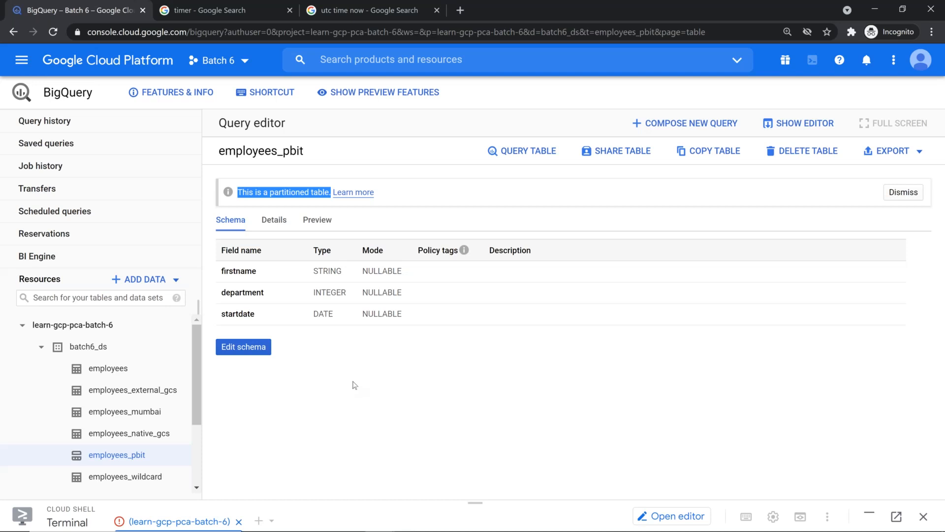
# Show employees_pbit's Details and highlight its basic table info and partitioning rows
pyautogui.click(276, 226)
pyautogui.scroll(-2, 424, 376)
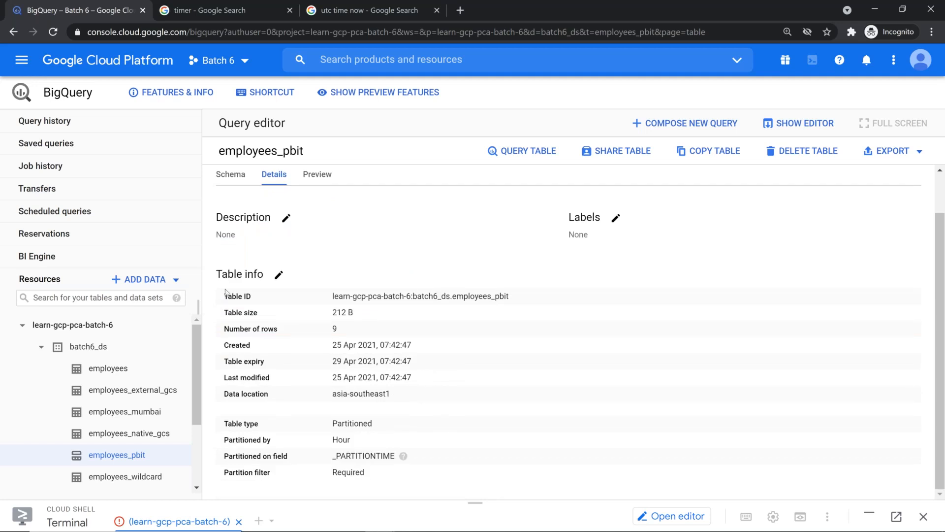
pyautogui.moveTo(225, 297); pyautogui.dragTo(406, 398)
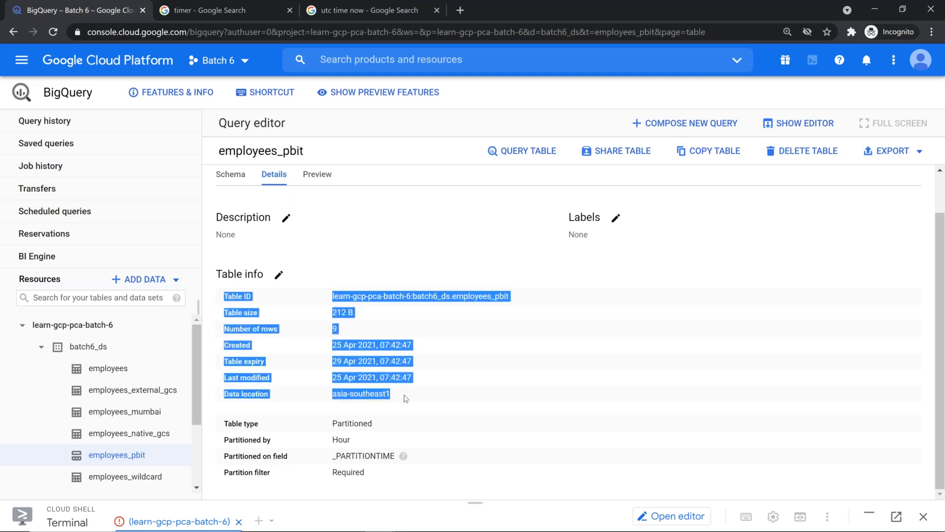
pyautogui.moveTo(226, 425); pyautogui.dragTo(407, 480)
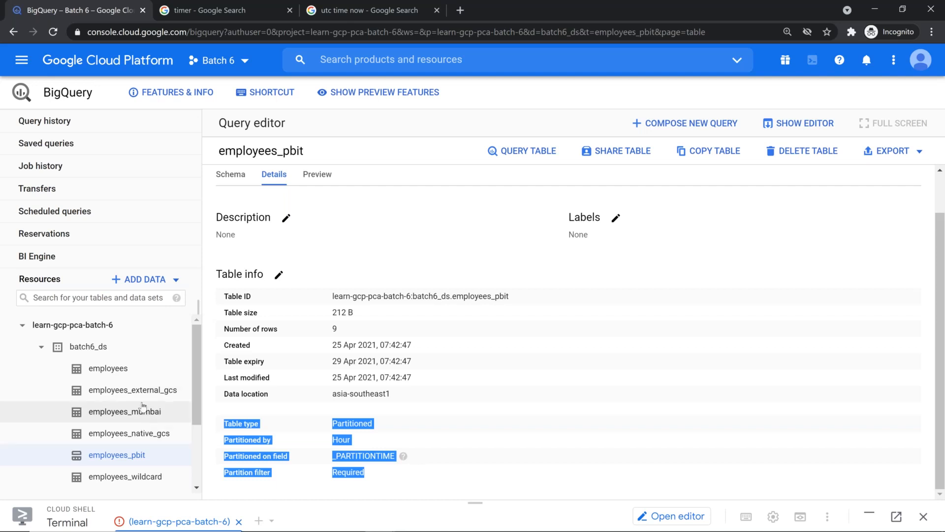
# Compare with the unpartitioned employees table, then highlight the Hour partitioning and required partition filter values
pyautogui.click(131, 370)
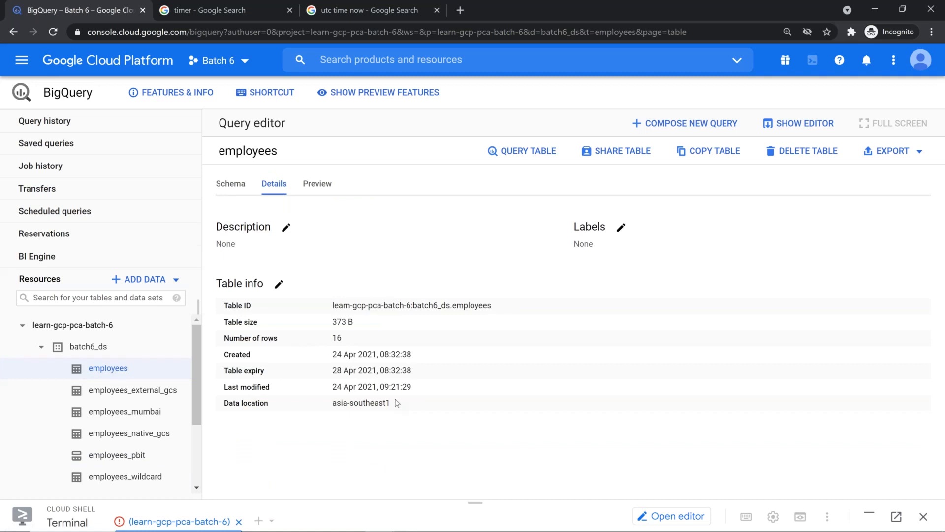
pyautogui.click(107, 462)
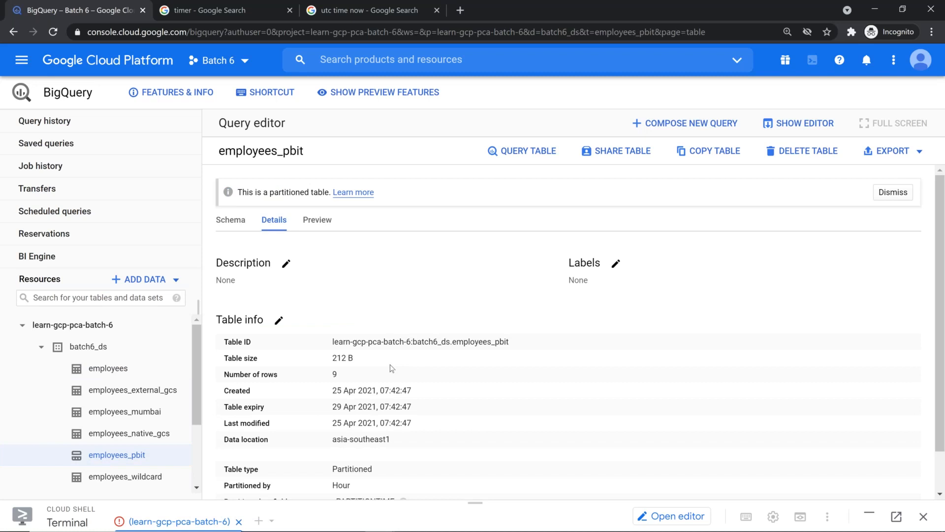
pyautogui.scroll(-2, 387, 353)
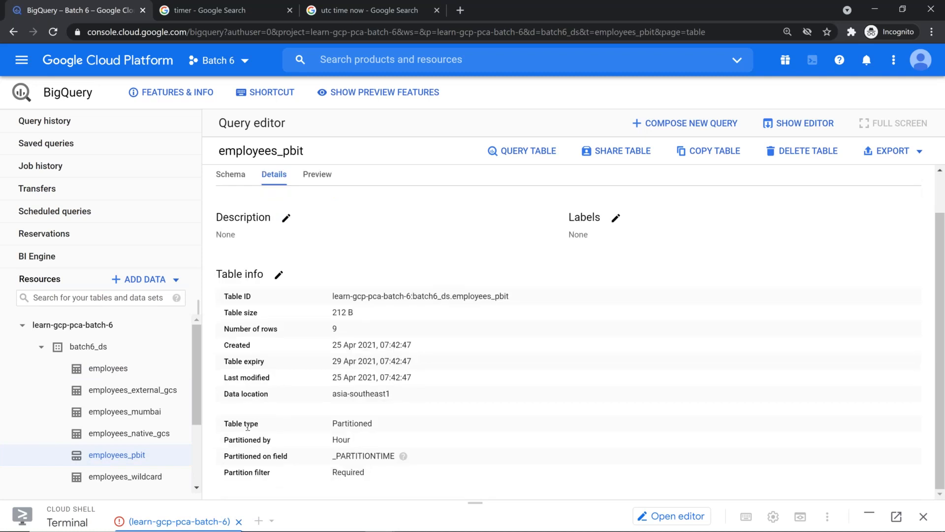
pyautogui.doubleClick(341, 438)
pyautogui.moveTo(403, 458)
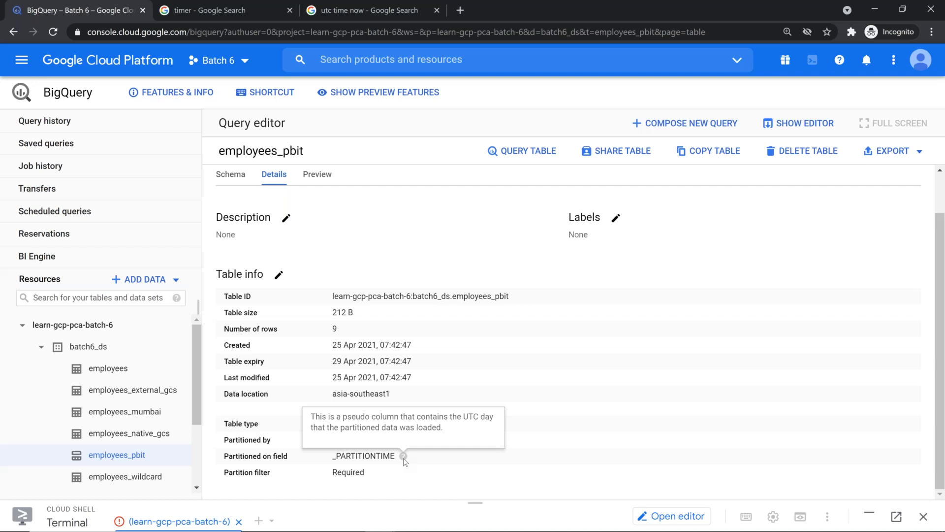
pyautogui.doubleClick(341, 440)
pyautogui.doubleClick(360, 473)
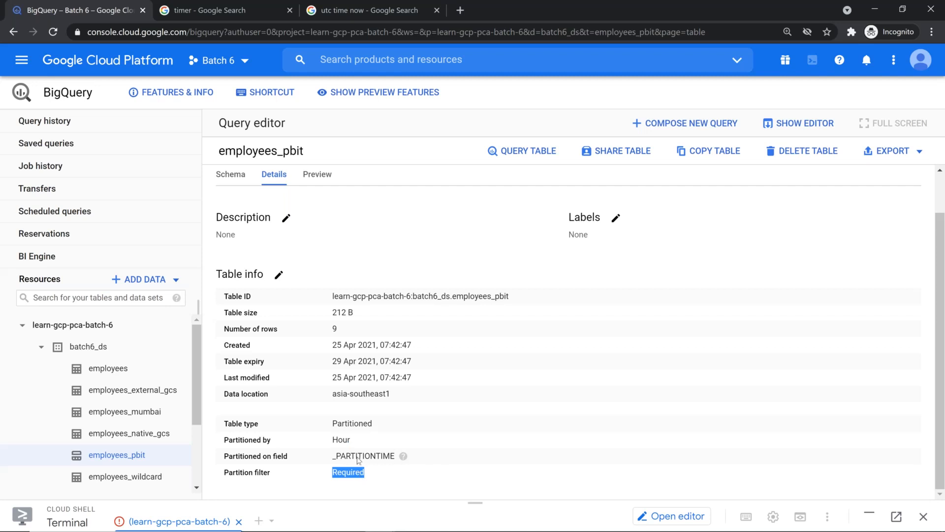
# Preview the nine loaded rows, then return to the table's Details
pyautogui.click(319, 175)
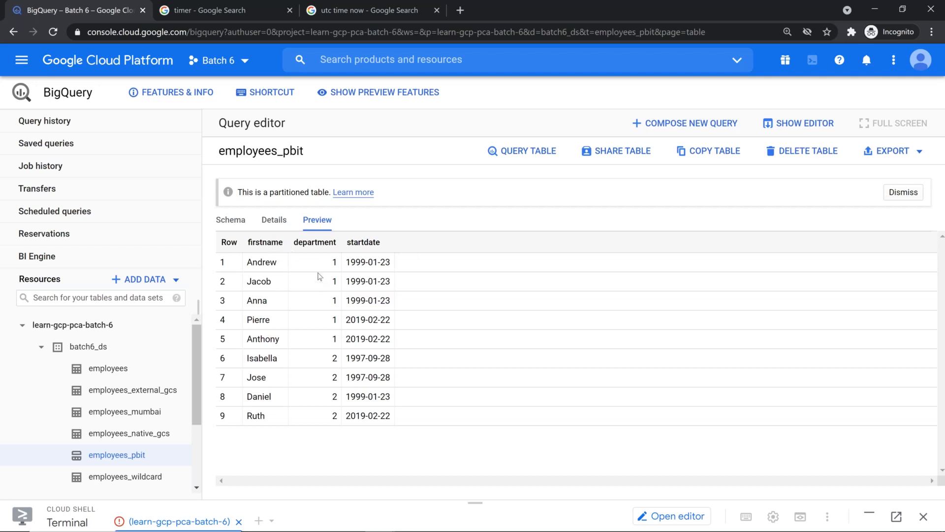
pyautogui.click(275, 219)
pyautogui.scroll(-1, 338, 362)
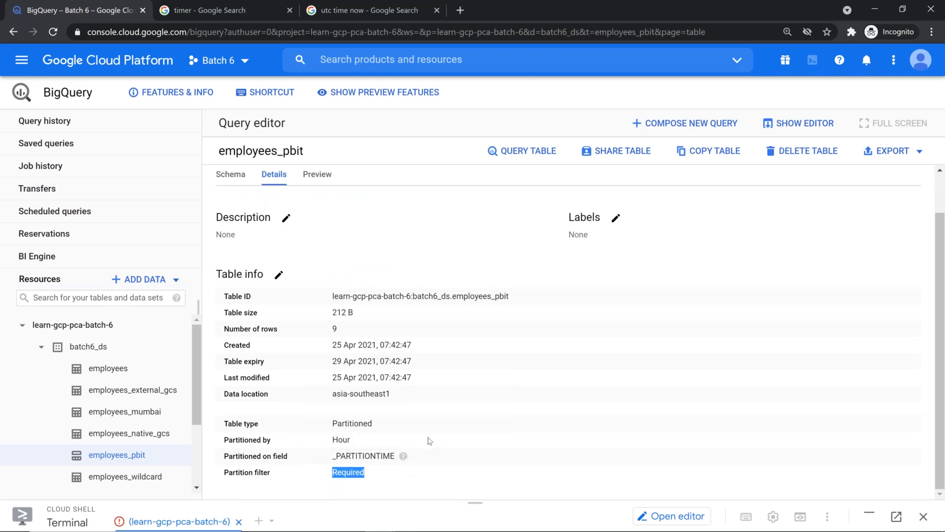
pyautogui.scroll(1, 479, 272)
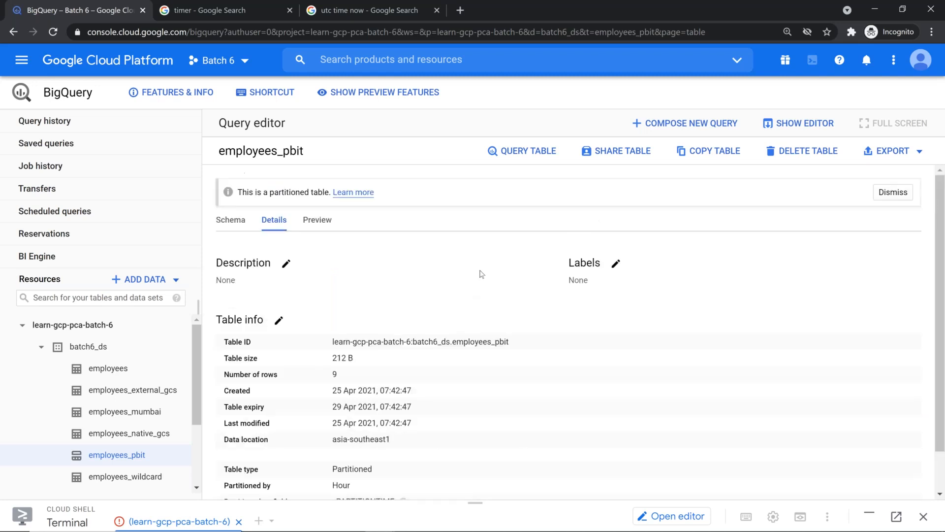
# Start a query on employees_pbit selecting firstname and highlight its DATE(_PARTITIONTIME) = "2021-04-25" filter
pyautogui.click(522, 151)
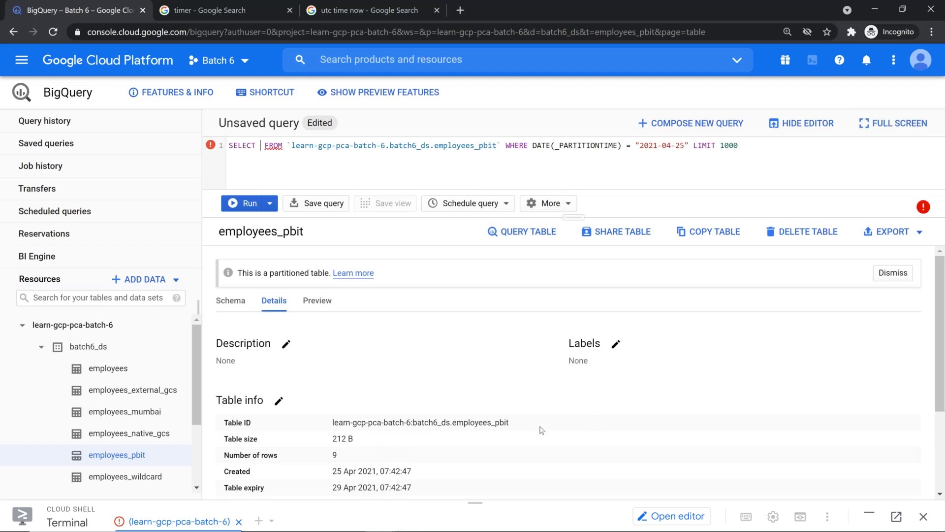
pyautogui.write('fir')
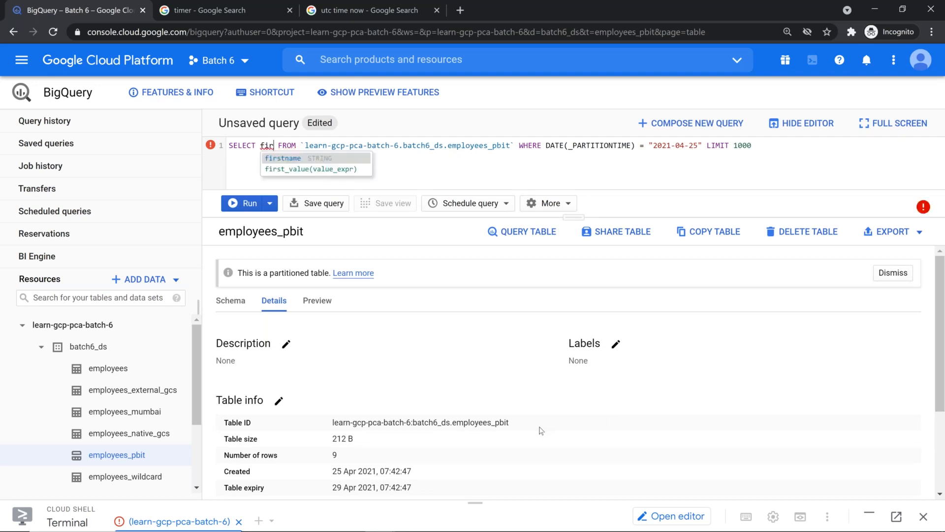
pyautogui.press('Return')
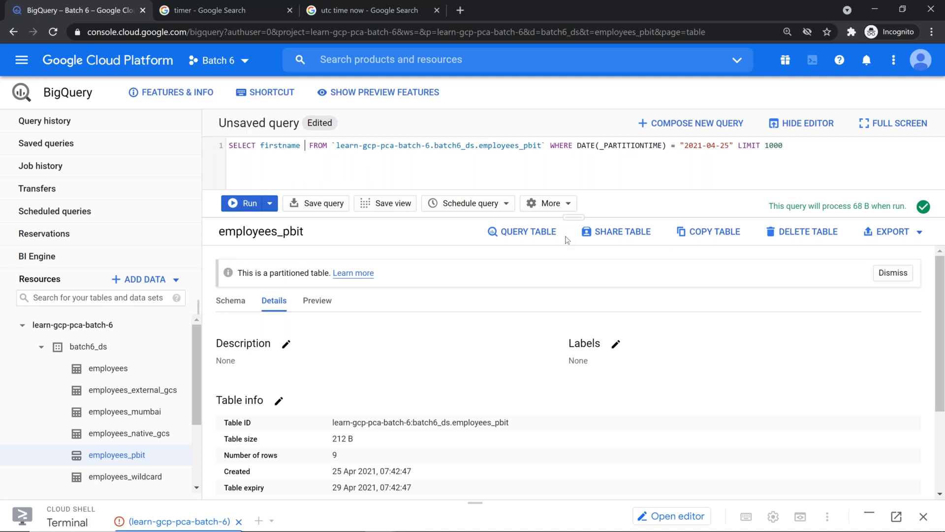
pyautogui.scroll(-3, 569, 338)
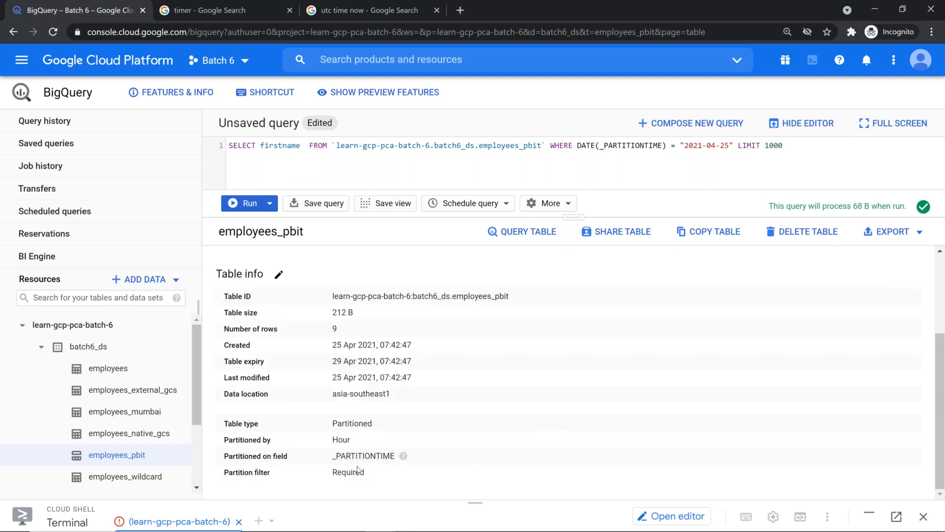
pyautogui.moveTo(575, 217); pyautogui.dragTo(574, 324)
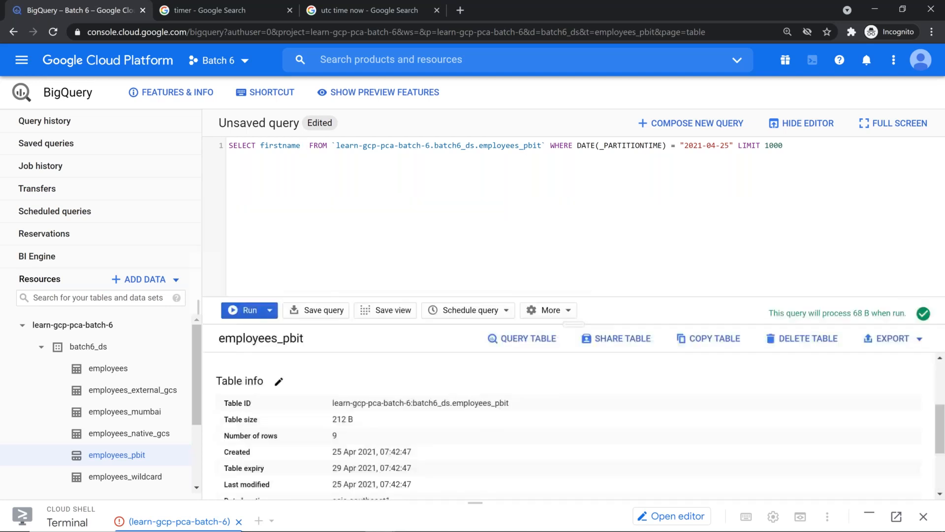
pyautogui.moveTo(550, 147); pyautogui.dragTo(789, 148)
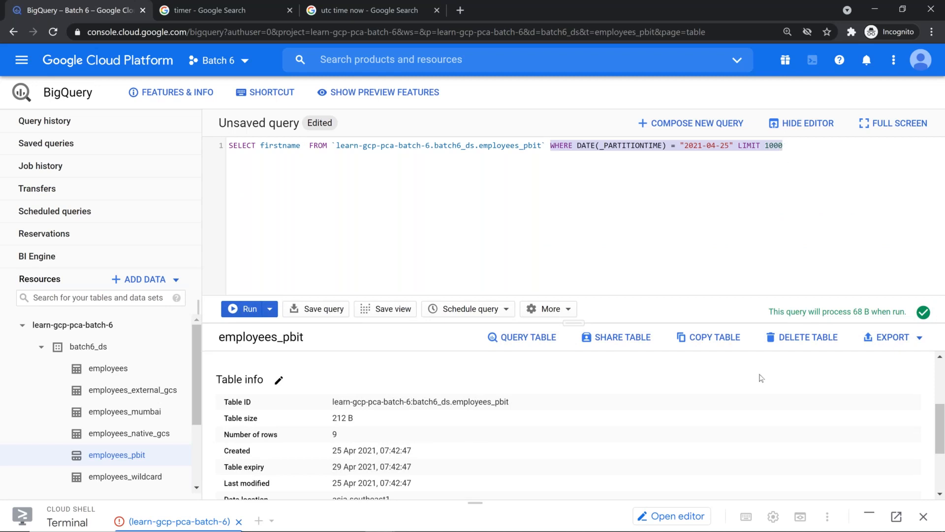
# Open the employees table details and start a new query on it, replacing the current one
pyautogui.click(120, 370)
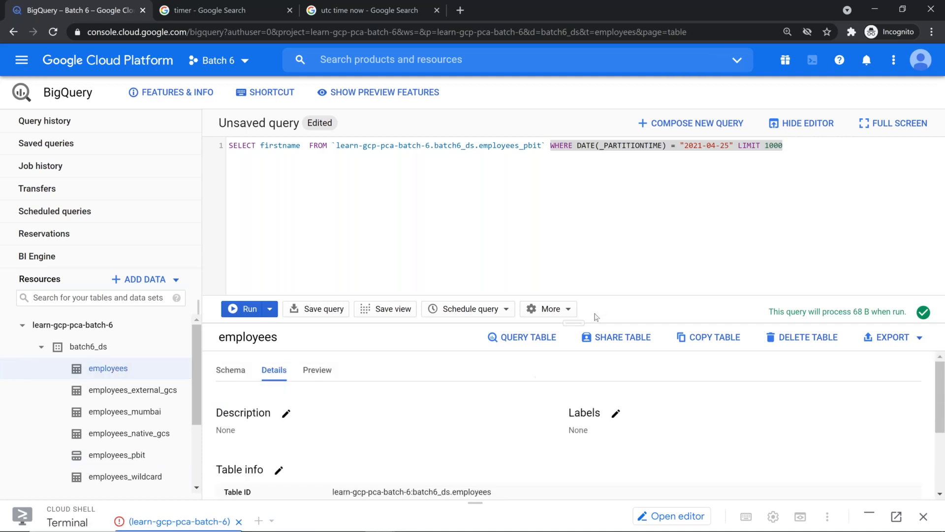
pyautogui.moveTo(575, 323); pyautogui.dragTo(575, 208)
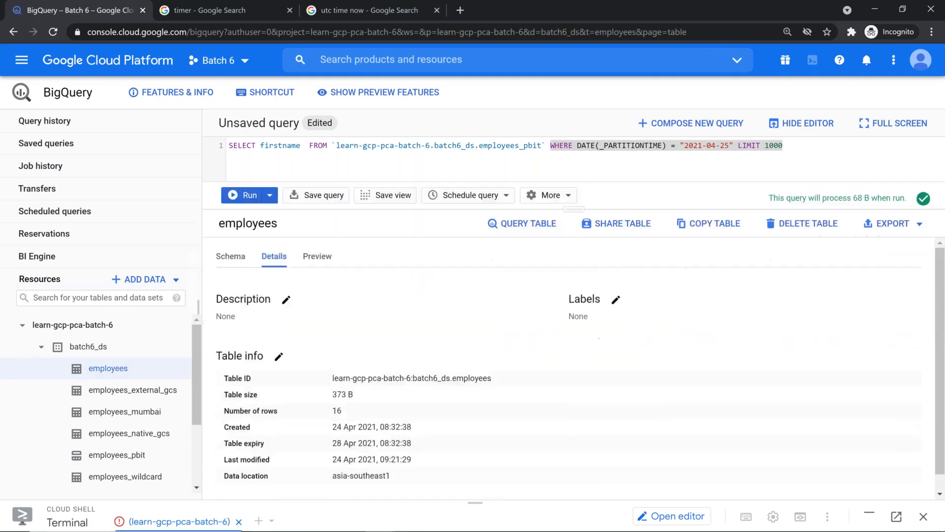
pyautogui.click(536, 238)
pyautogui.click(647, 323)
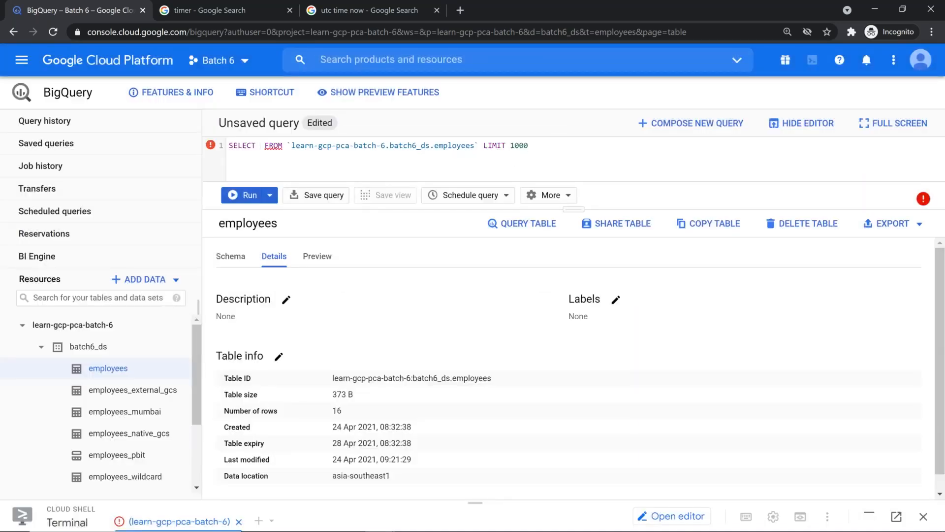
# Open employees_pbit's details and start a fresh query on it with the 2021-04-25 partition filter
pyautogui.click(131, 462)
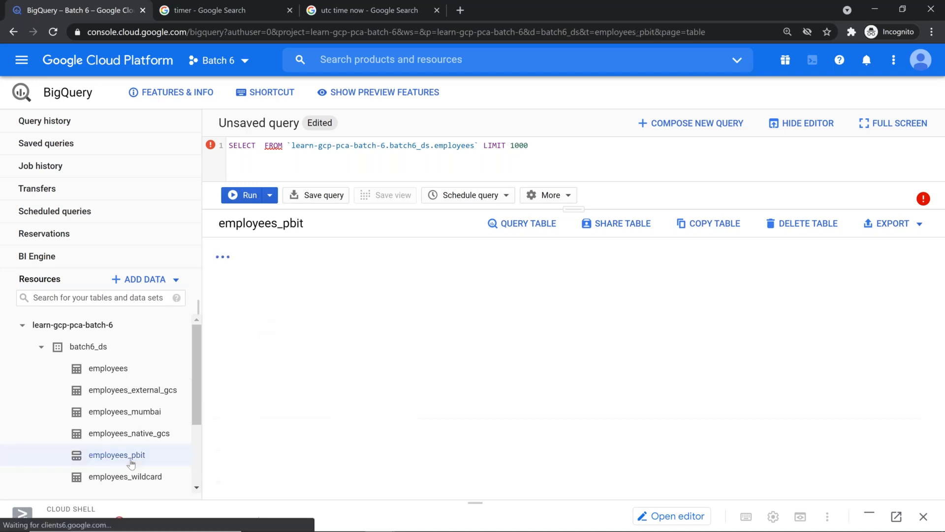
pyautogui.scroll(-3, 358, 468)
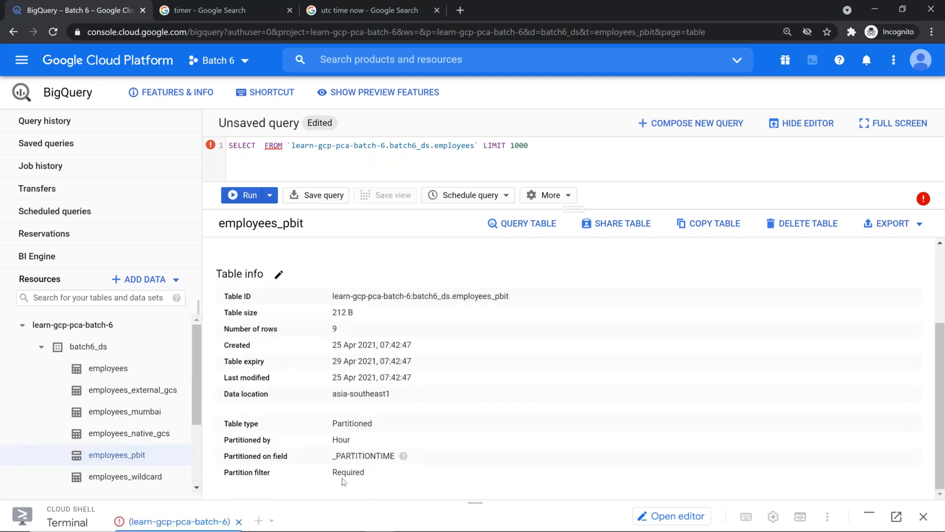
pyautogui.click(539, 220)
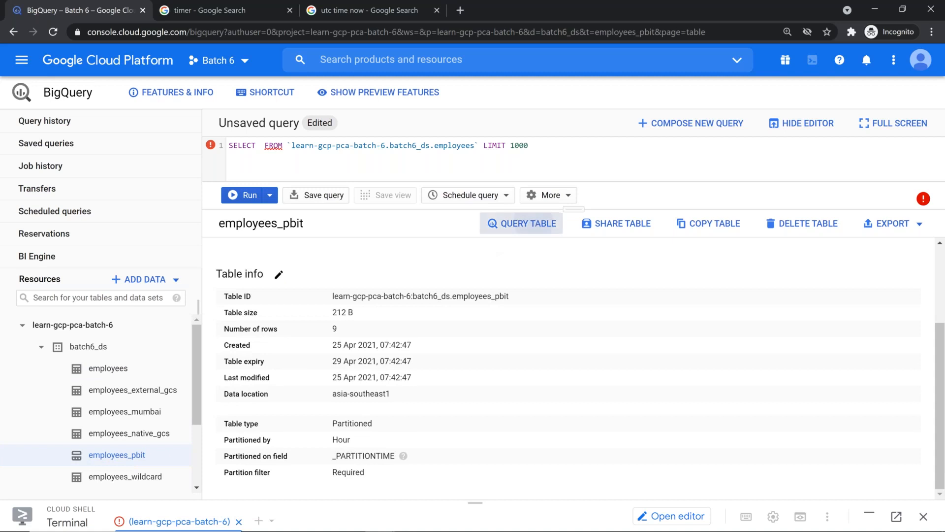
pyautogui.click(648, 322)
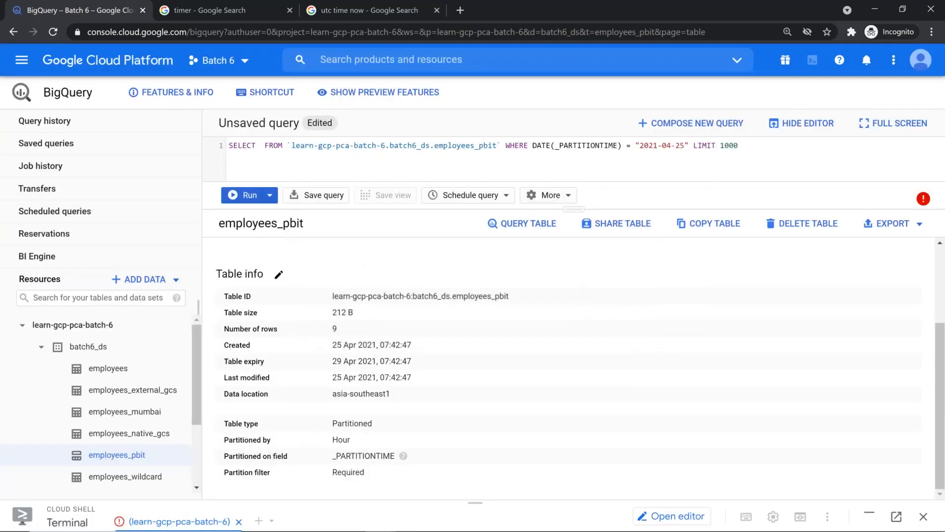
pyautogui.moveTo(577, 153); pyautogui.dragTo(688, 147)
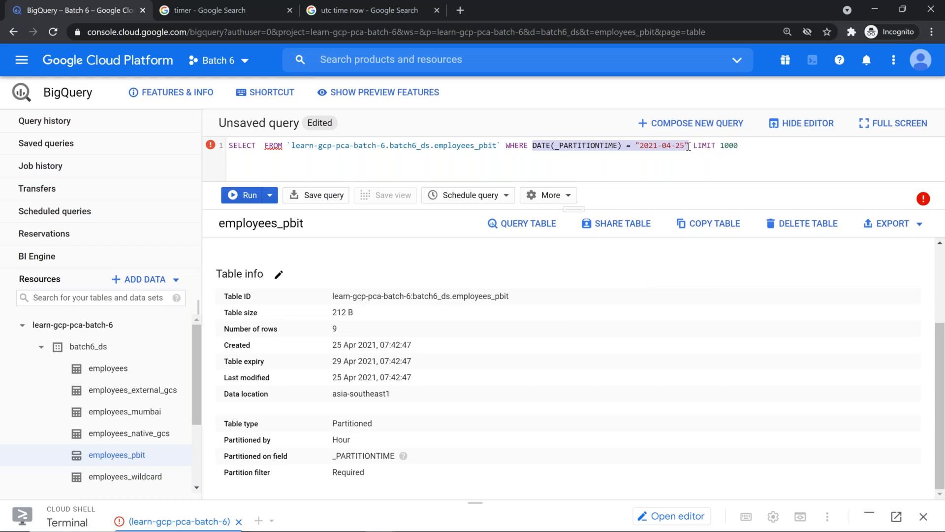
# Insert firstname between SELECT and FROM via autocomplete and remove the extra space
pyautogui.click(259, 146)
pyautogui.write('fir')
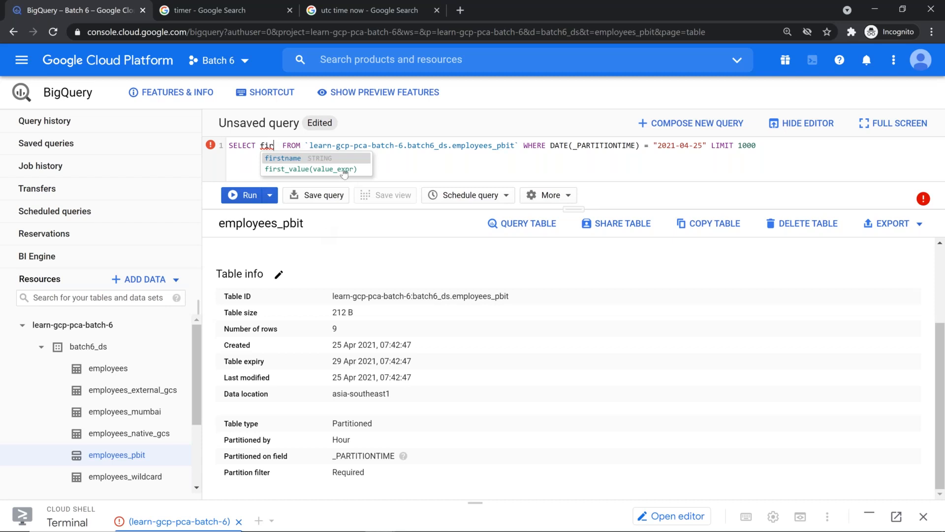
pyautogui.press('Return')
pyautogui.press('Delete')
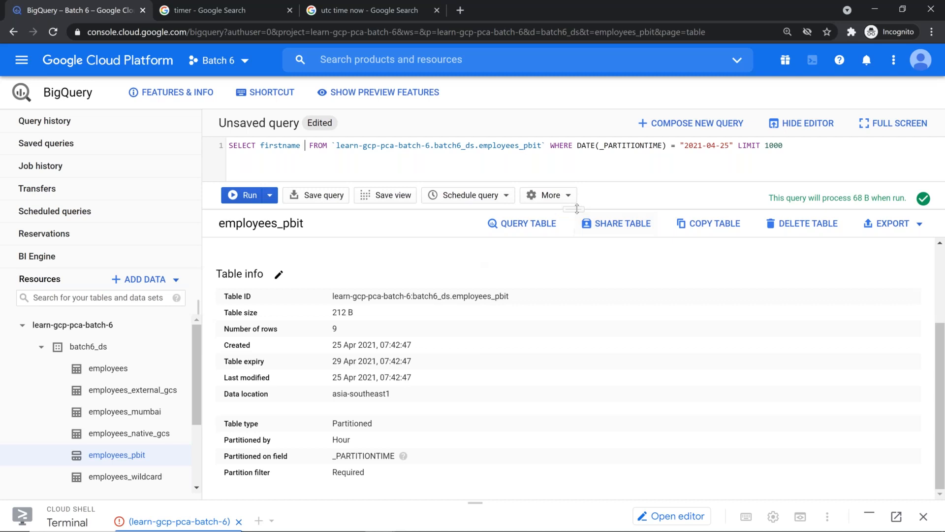
# Delete the LIMIT 1000 clause and run the 2021-04-25 firstname query, processing 68 B
pyautogui.moveTo(584, 262); pyautogui.dragTo(586, 281)
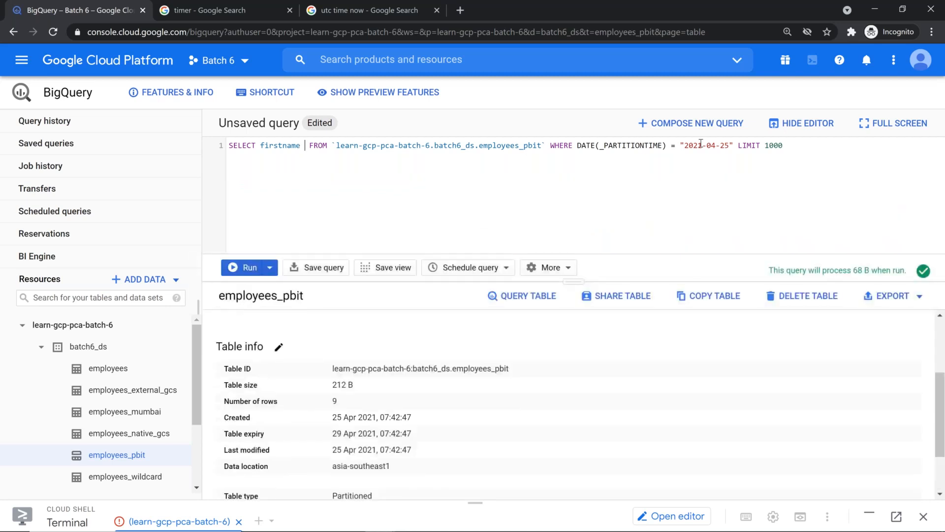
pyautogui.moveTo(684, 146); pyautogui.dragTo(729, 147)
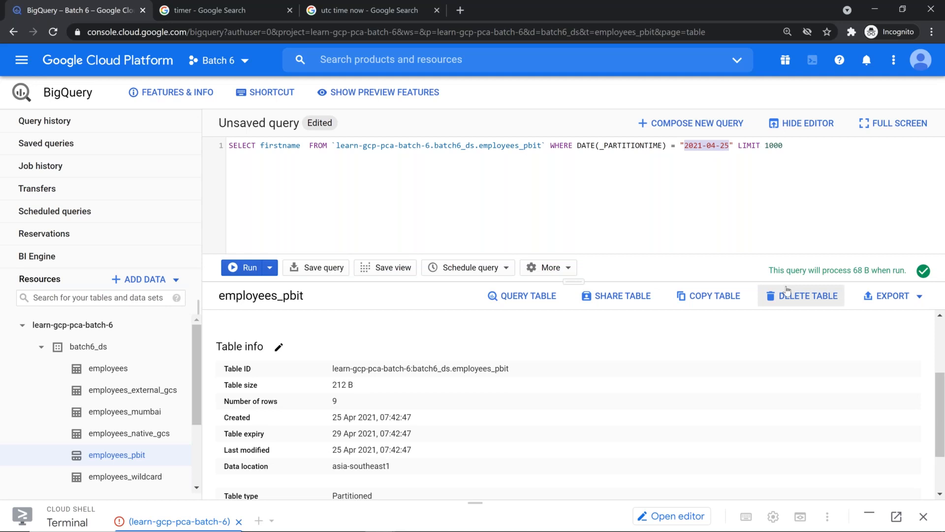
pyautogui.press('Right')
pyautogui.press('Right')
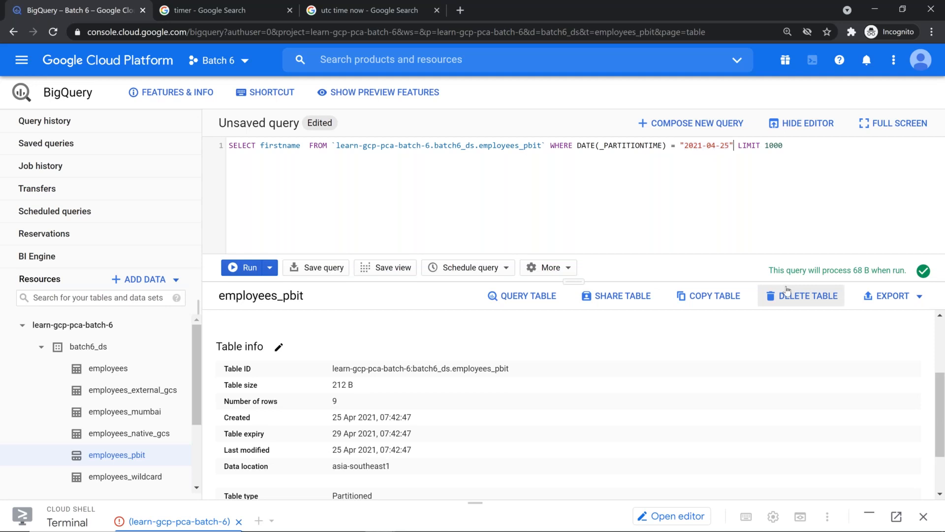
pyautogui.hotkey('shift', 'End')
pyautogui.press('Delete')
pyautogui.moveTo(852, 270); pyautogui.dragTo(874, 268)
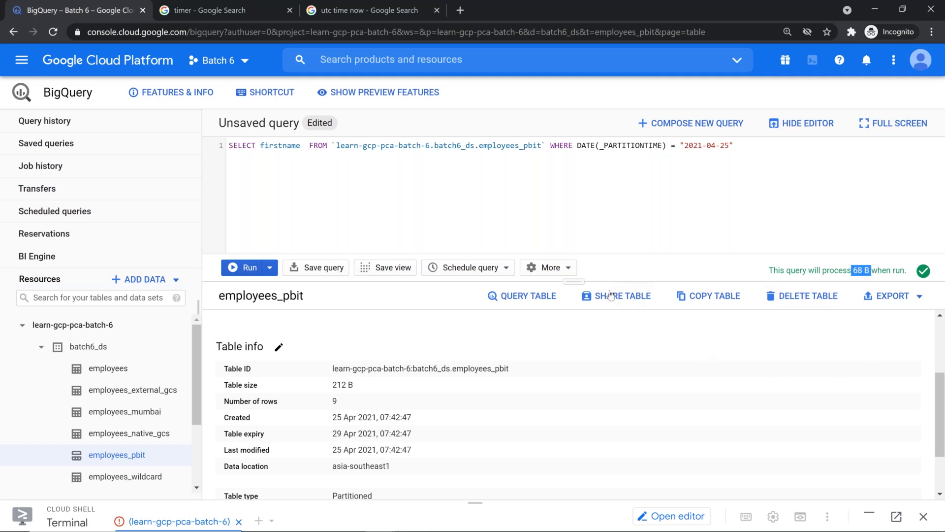
pyautogui.moveTo(573, 268); pyautogui.dragTo(573, 205)
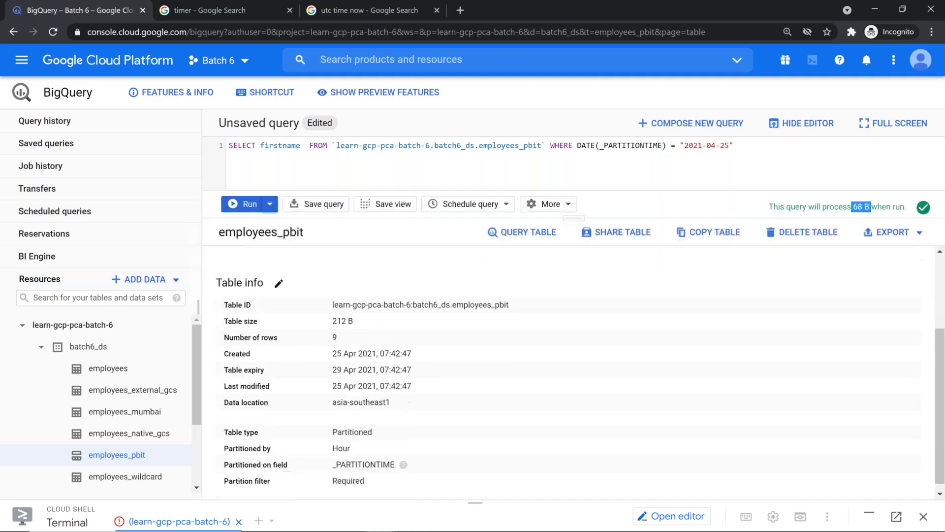
pyautogui.click(249, 204)
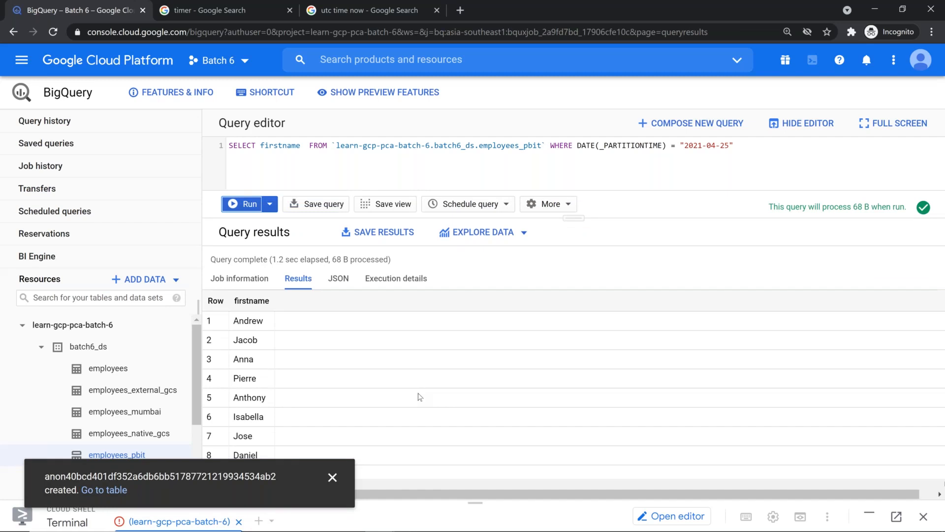
# Delete the WHERE DATE(_PARTITIONTIME) clause and show the error requiring a partition filter
pyautogui.click(551, 144)
pyautogui.hotkey('shift', 'End')
pyautogui.press('BackSpace')
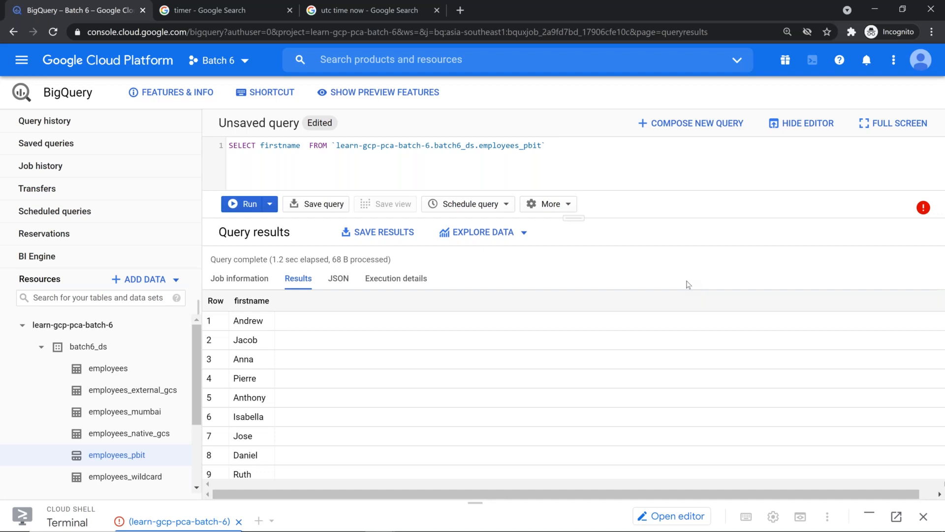
pyautogui.click(924, 209)
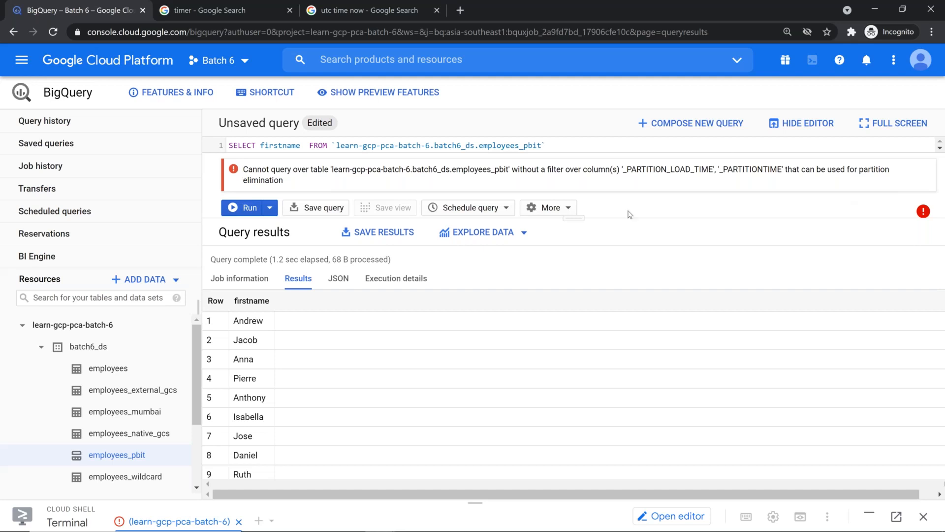
pyautogui.moveTo(580, 217); pyautogui.dragTo(589, 337)
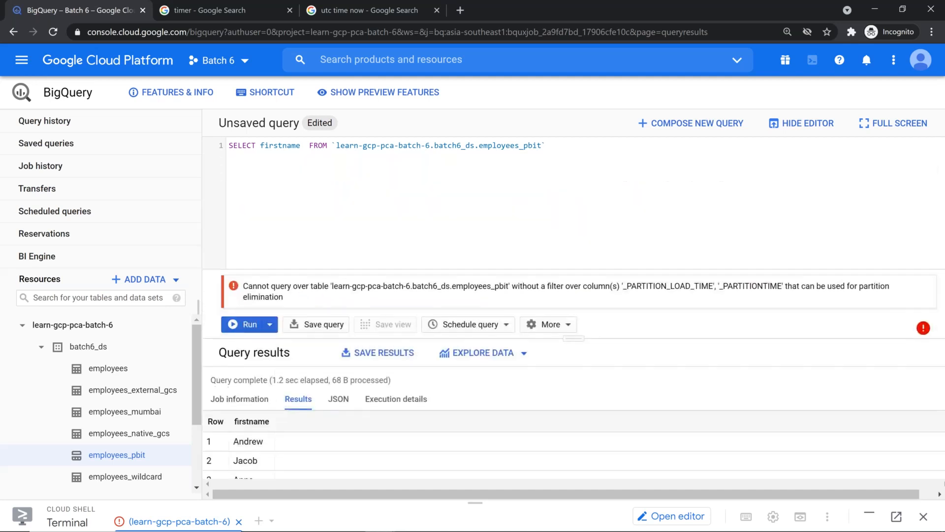
pyautogui.doubleClick(582, 148)
# Undo back to the date-filtered query, format it, and add "and firstname like 'A%'"
pyautogui.write('https://www.youtube.com/watch?v=aNd7y19hng')
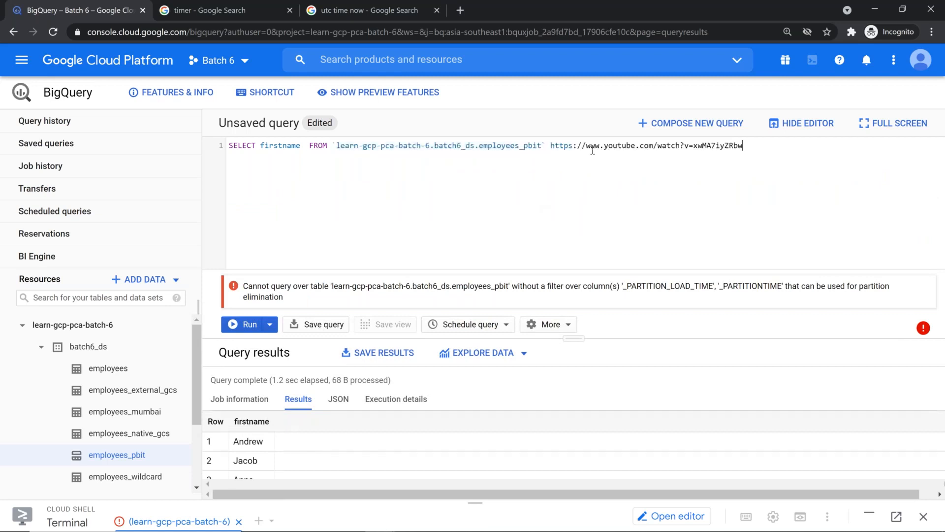
pyautogui.hotkey('ctrl', 'z')
pyautogui.hotkey('ctrl', 'z')
pyautogui.hotkey('ctrl', 'z')
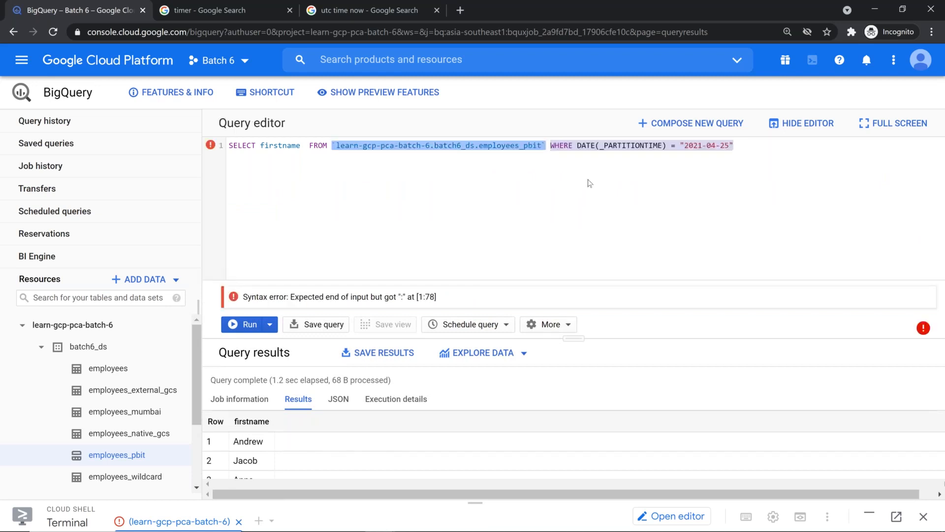
pyautogui.click(564, 325)
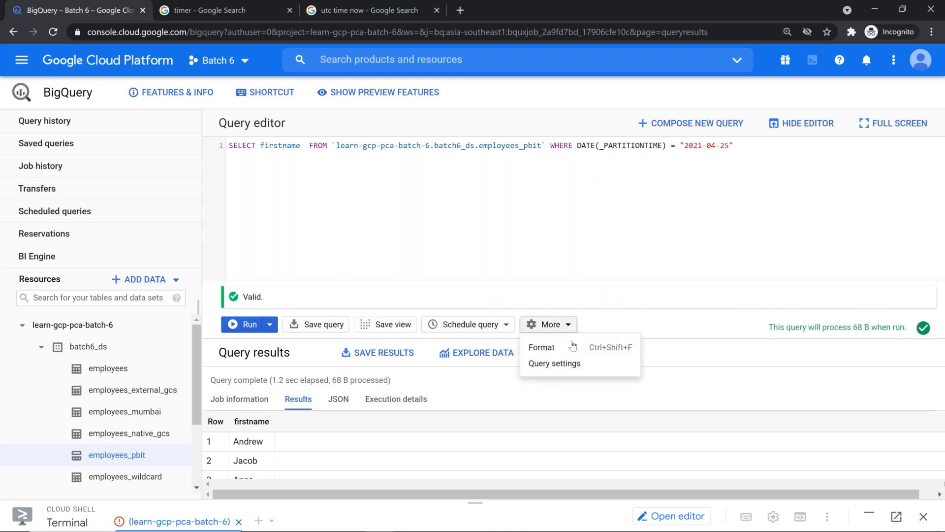
pyautogui.click(574, 349)
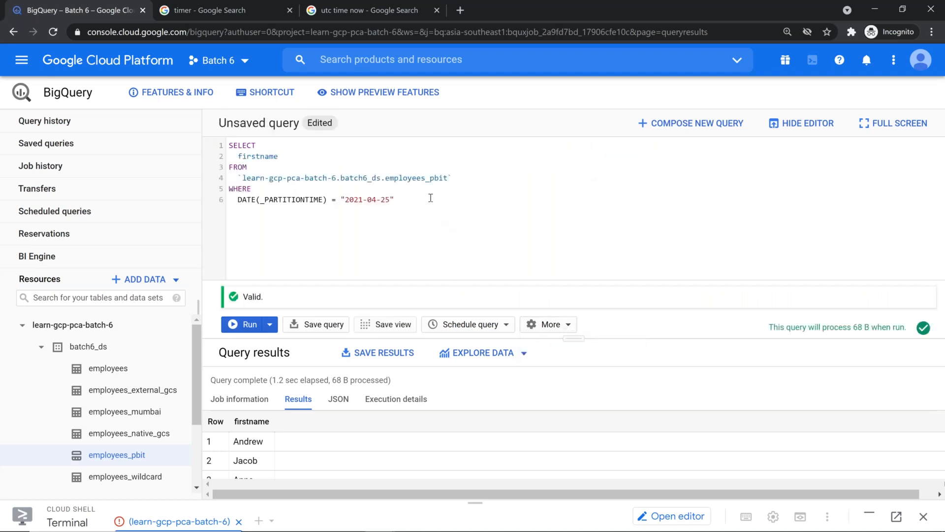
pyautogui.press('Return')
pyautogui.write('and firstname')
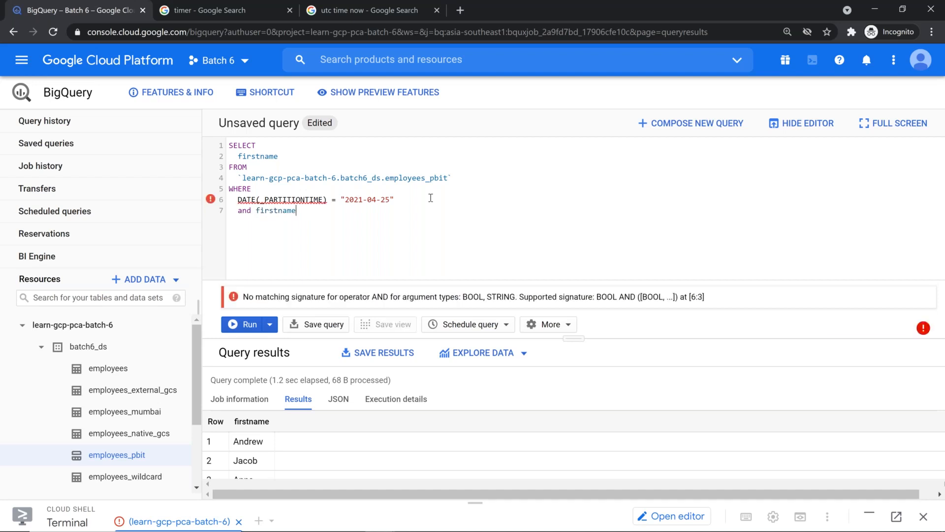
pyautogui.write(' like ')
pyautogui.write("''")
pyautogui.write('A%')
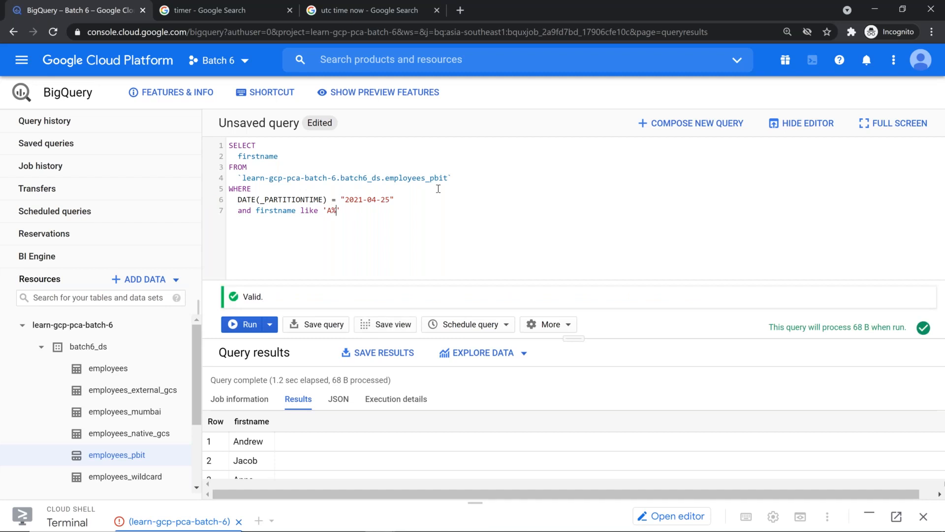
# Comment out the date condition and the firstname condition with '--' on separate lines
pyautogui.click(440, 196)
pyautogui.press('Home')
pyautogui.write('--')
pyautogui.press('Down')
pyautogui.press('Right')
pyautogui.press('Right')
pyautogui.press('Return')
pyautogui.press('Up')
pyautogui.write('--')
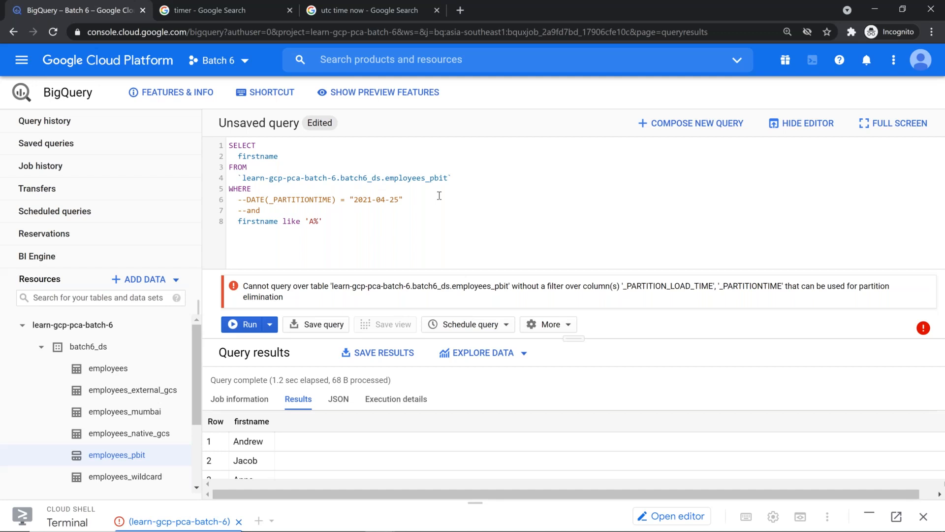
# Uncomment the date condition and the firstname like 'A%' line
pyautogui.click(421, 200)
pyautogui.press('Home')
pyautogui.press('Delete')
pyautogui.press('Delete')
pyautogui.press('Down')
pyautogui.press('Delete')
pyautogui.press('Delete')
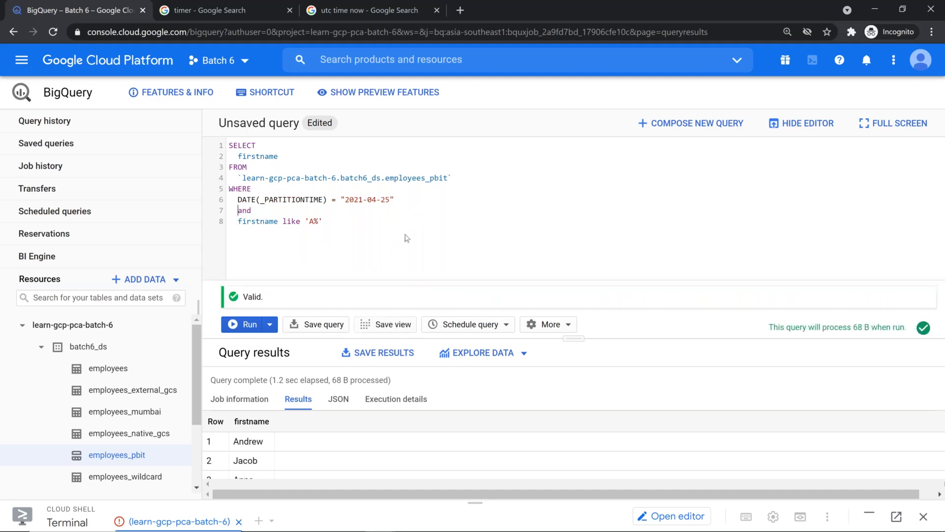
pyautogui.click(250, 324)
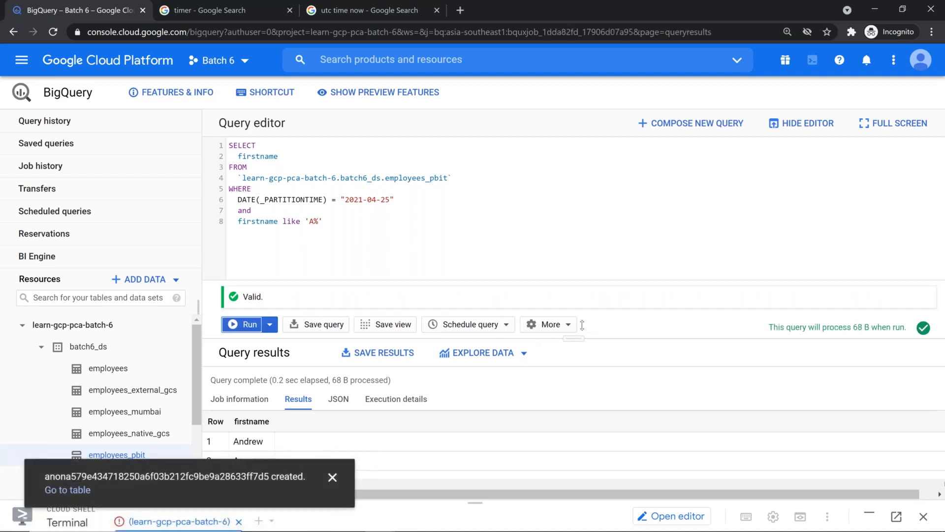
pyautogui.scroll(-3, 531, 308)
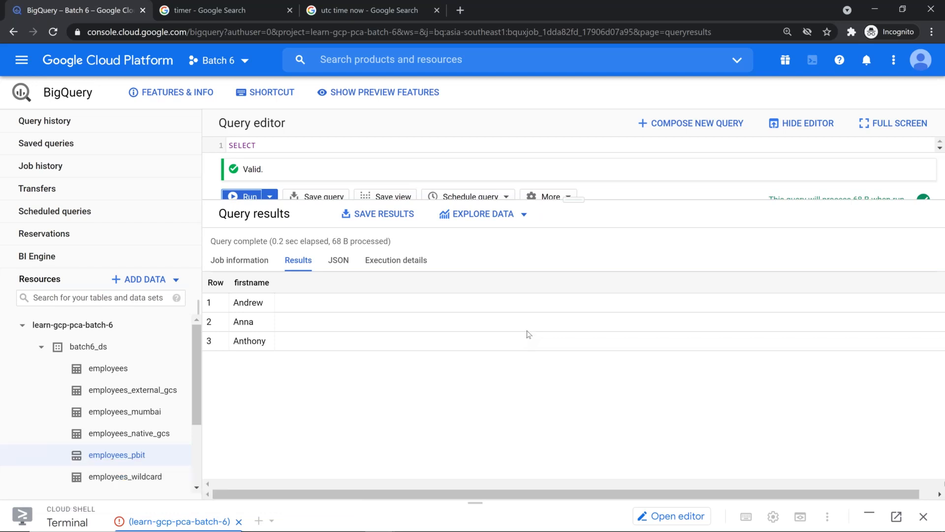
pyautogui.moveTo(575, 200); pyautogui.dragTo(584, 266)
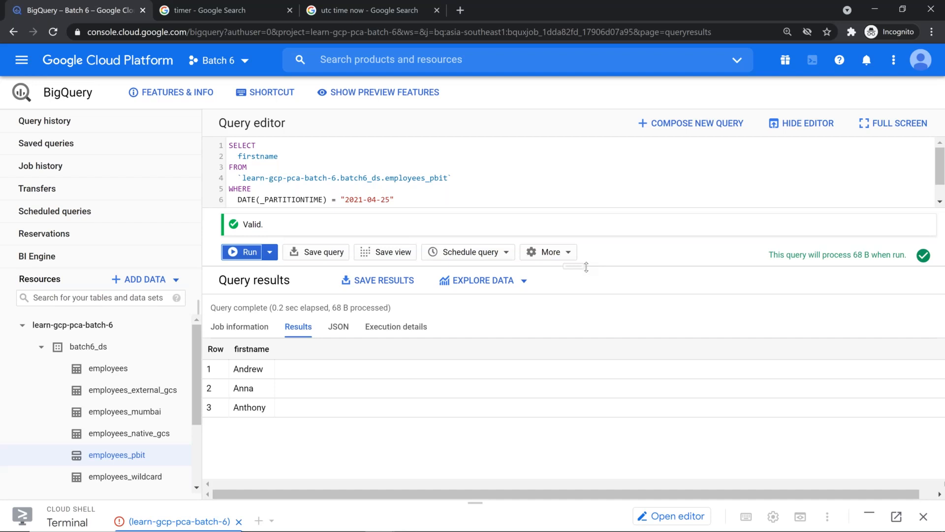
pyautogui.moveTo(577, 288); pyautogui.dragTo(575, 302)
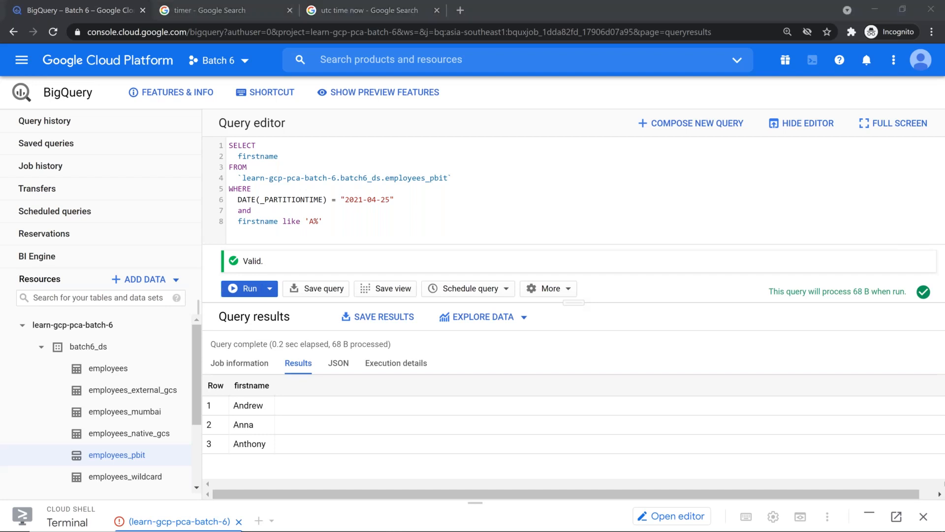
pyautogui.click(550, 221)
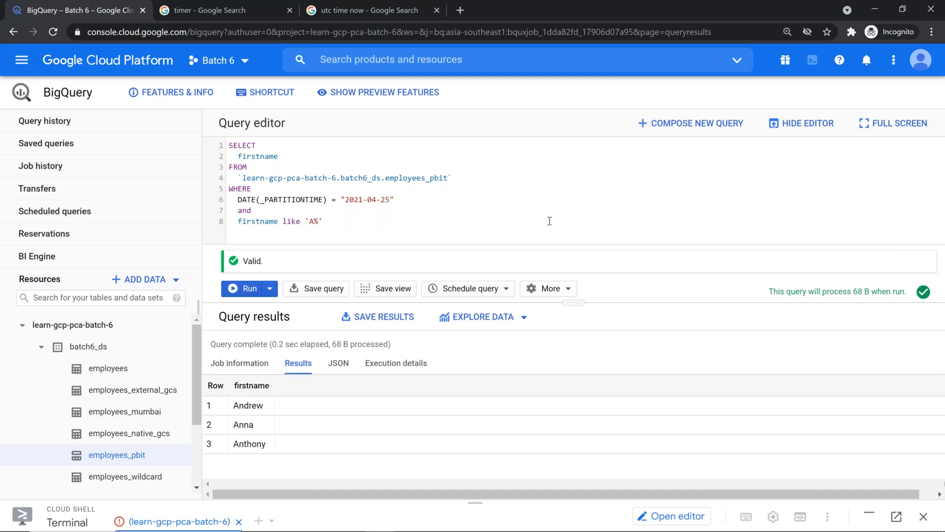
# Select the SELECT … PARTITIONS_SUMMARY line in the GCP Cloud Architect cheat sheet, then return to BigQuery
pyautogui.hotkey('alt', 'Tab')
pyautogui.hotkey('alt', 'Tab')
pyautogui.hotkey('alt', 'Tab')
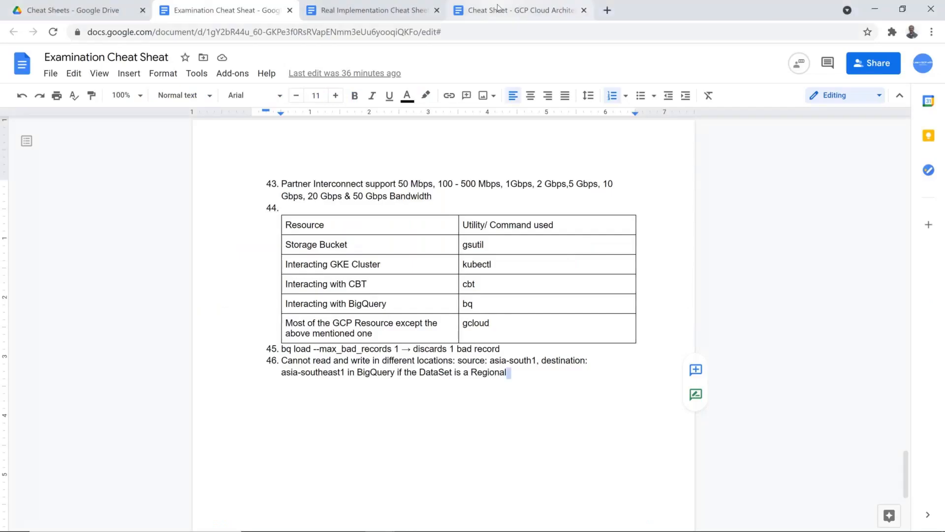
pyautogui.click(521, 10)
pyautogui.click(426, 322)
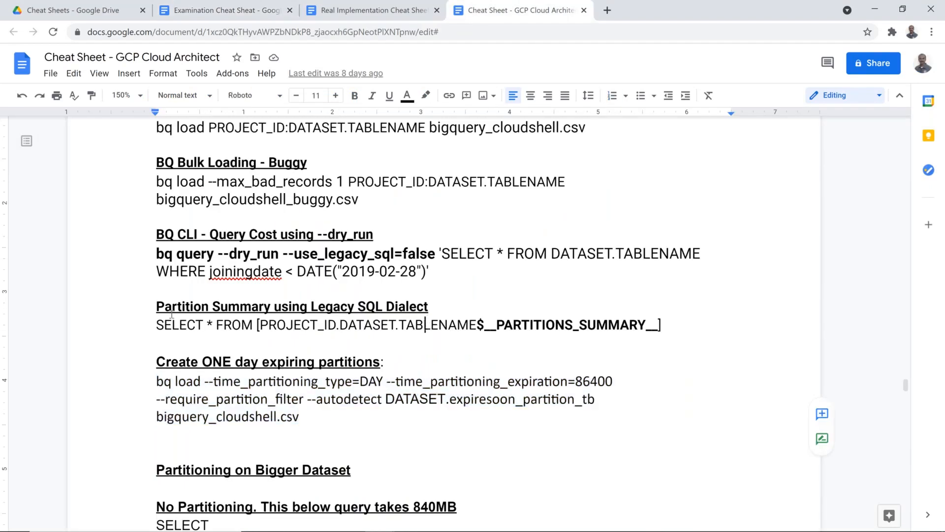
pyautogui.click(153, 326)
pyautogui.moveTo(156, 324); pyautogui.dragTo(662, 323)
pyautogui.click(670, 313)
pyautogui.tripleClick(672, 323)
pyautogui.hotkey('ctrl', 'c')
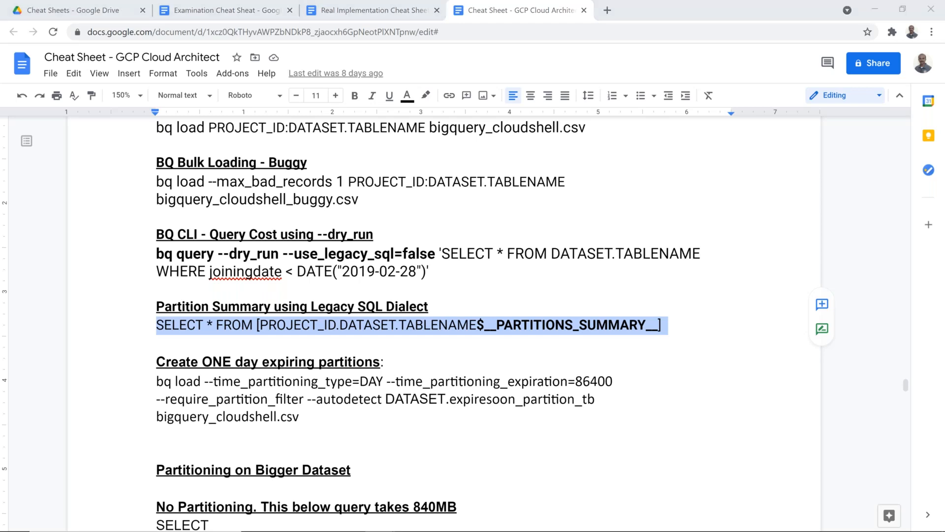
pyautogui.hotkey('alt', 'Tab')
pyautogui.moveTo(570, 302); pyautogui.dragTo(575, 385)
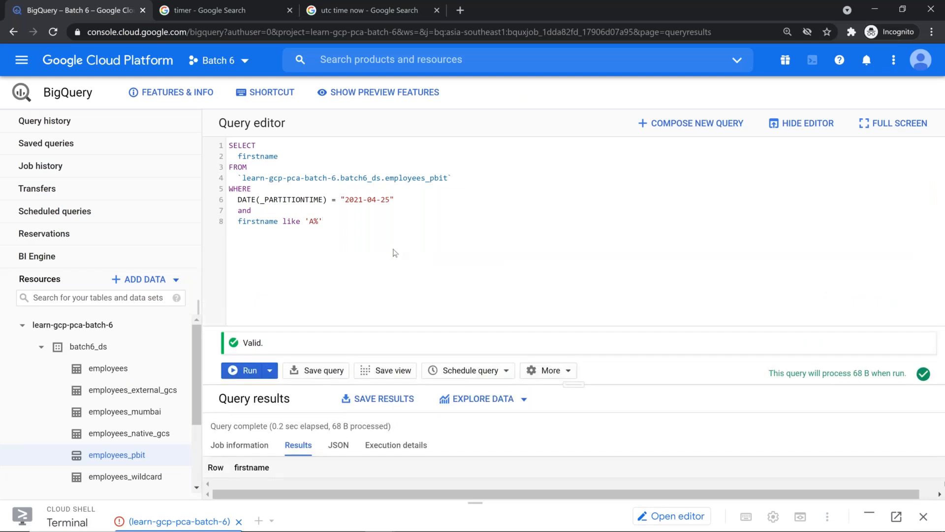
# Select the employees_pbit table reference on line 4 and reveal the Andrew, Anna, Anthony results
pyautogui.click(234, 176)
pyautogui.keyDown('shift'); pyautogui.click(462, 178); pyautogui.keyUp('shift')
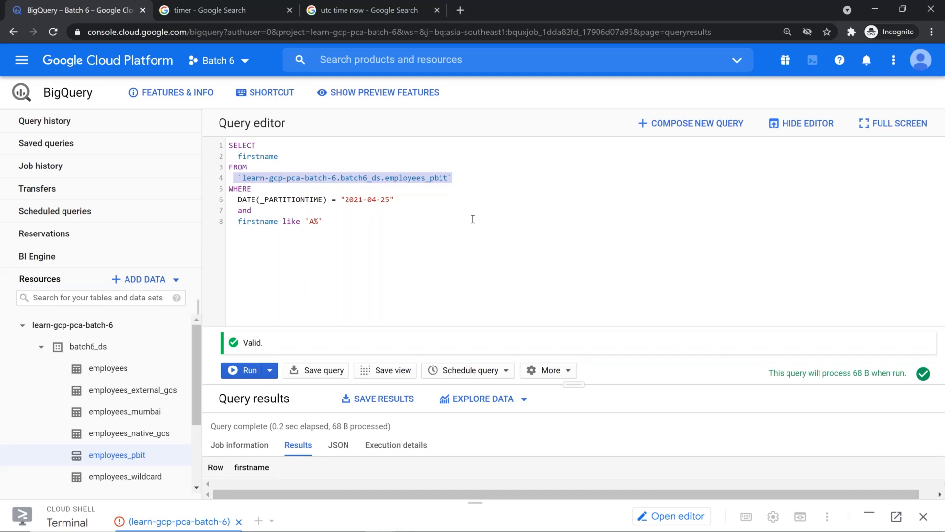
pyautogui.press('Left')
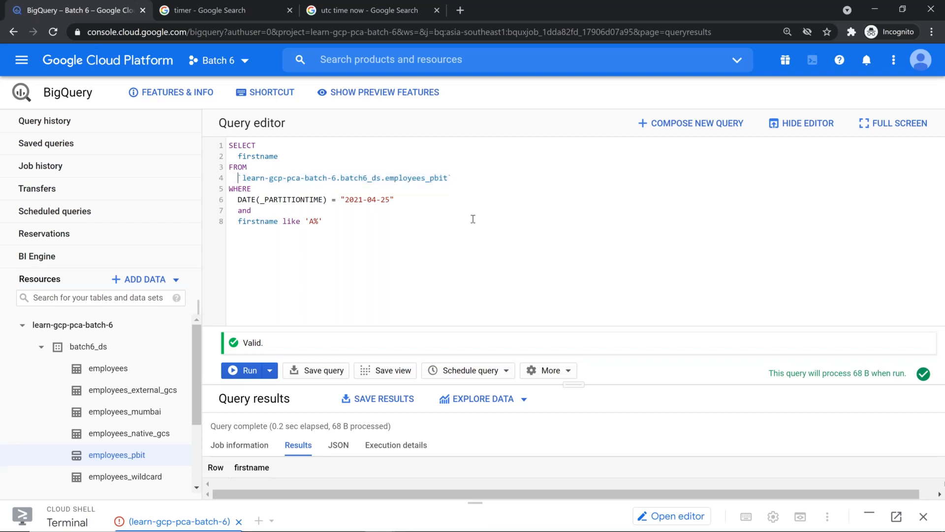
pyautogui.moveTo(453, 178); pyautogui.dragTo(232, 175)
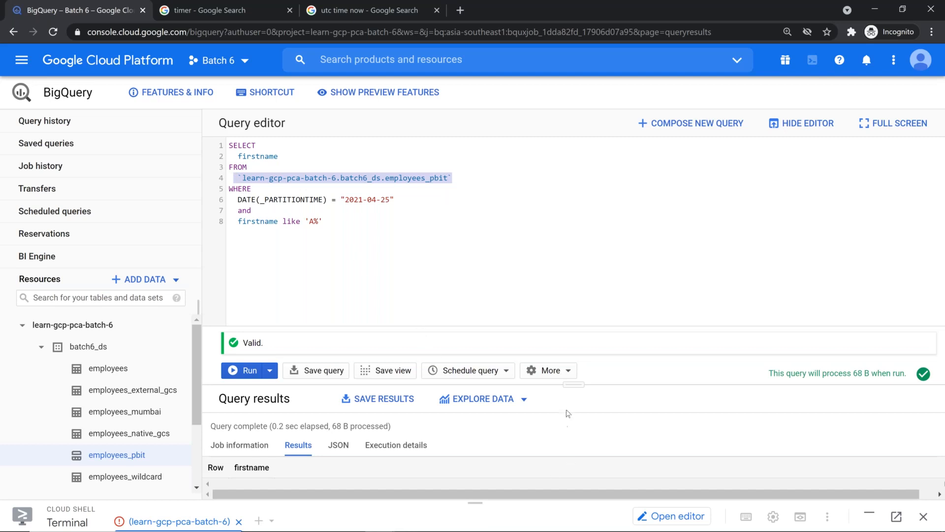
pyautogui.moveTo(579, 378); pyautogui.dragTo(577, 303)
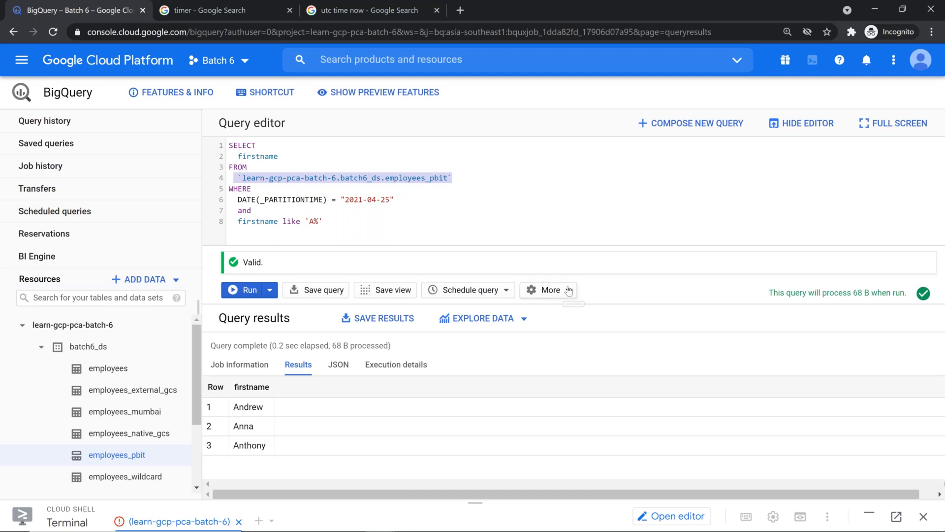
pyautogui.click(569, 291)
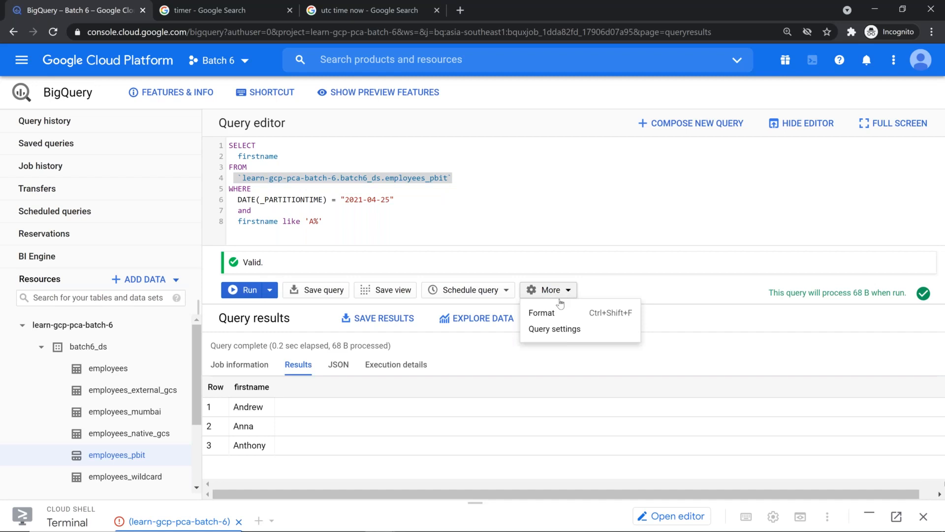
pyautogui.click(551, 330)
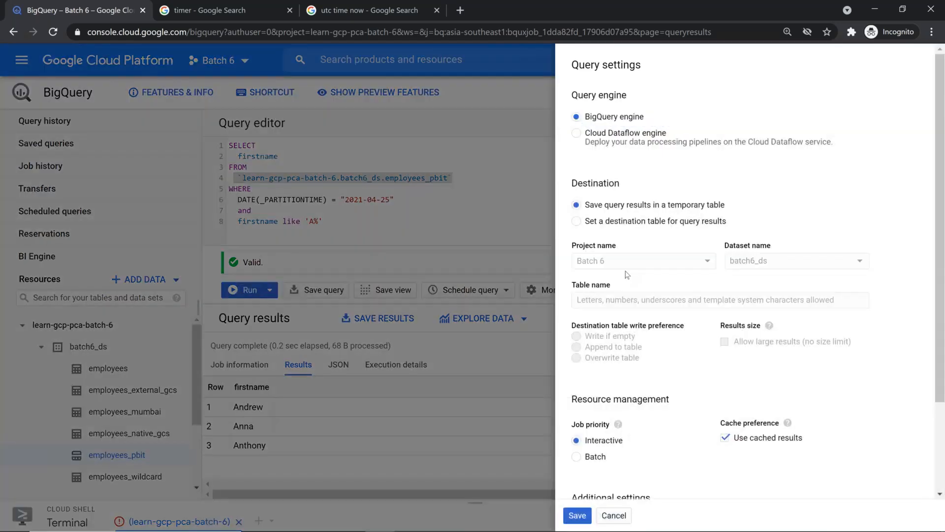
pyautogui.scroll(-2, 628, 291)
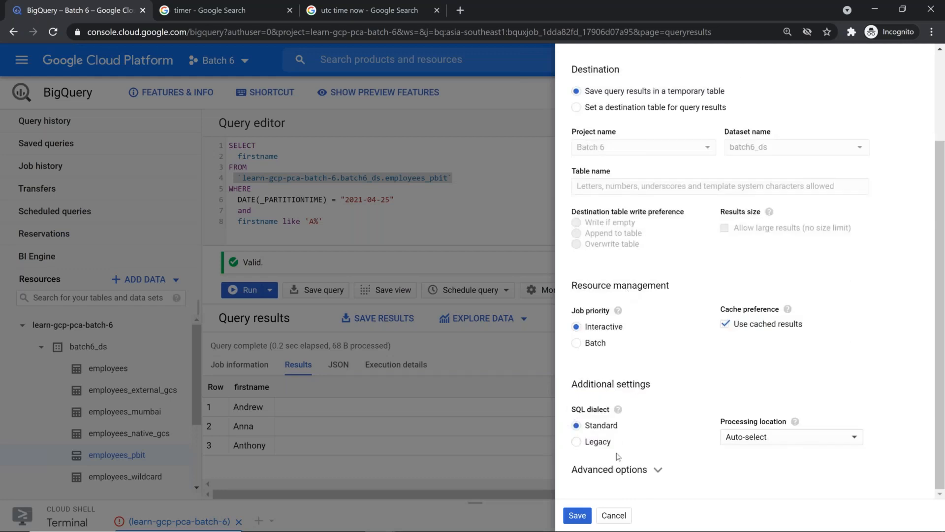
pyautogui.moveTo(618, 409)
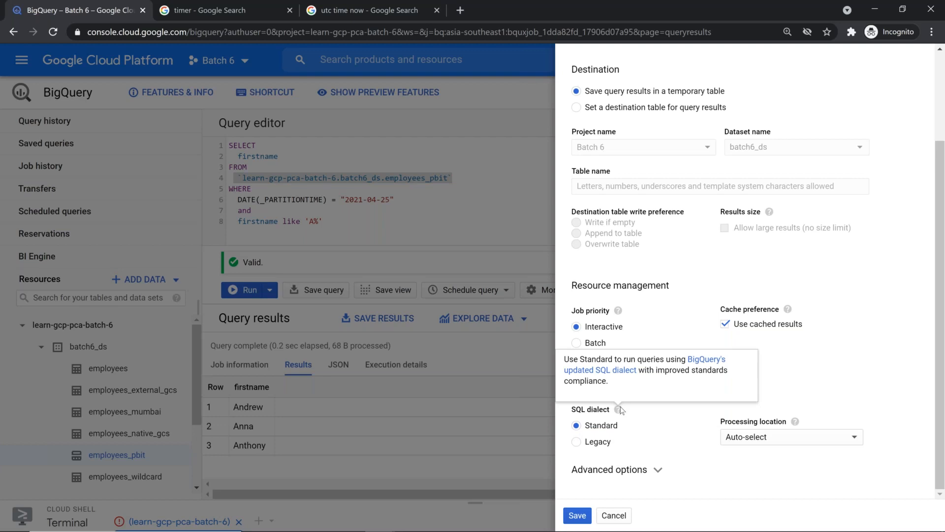
pyautogui.click(577, 442)
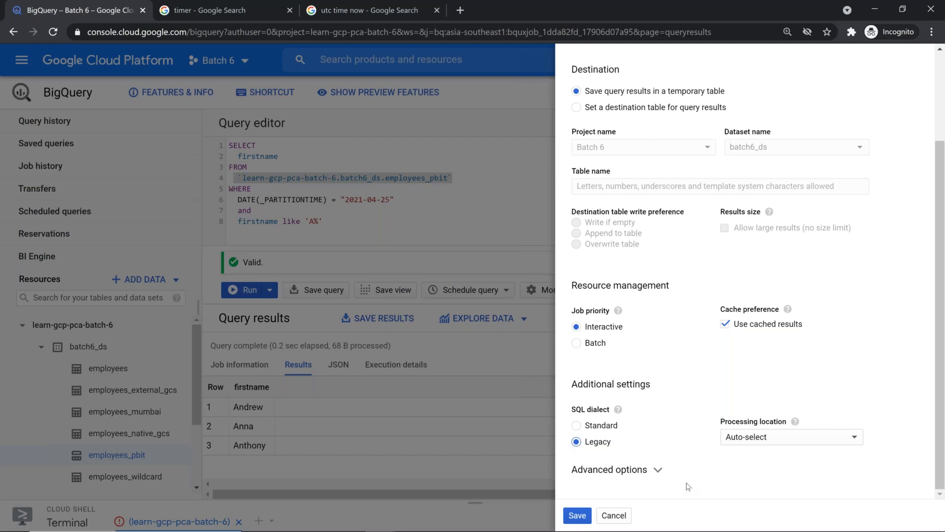
pyautogui.click(606, 431)
pyautogui.click(595, 443)
pyautogui.click(601, 426)
pyautogui.click(617, 518)
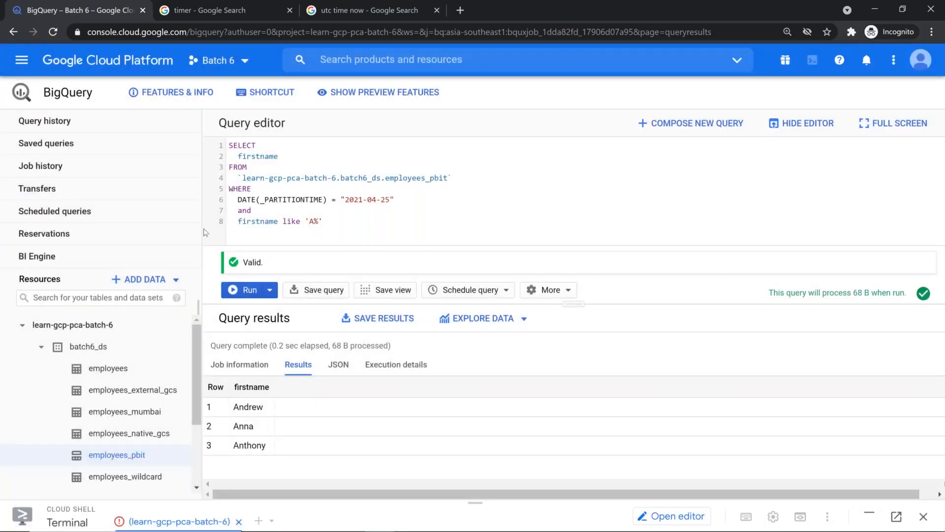
# Review the 07:48 firstname query's history details and confirm 'Use legacy SQL: false'
pyautogui.click(42, 123)
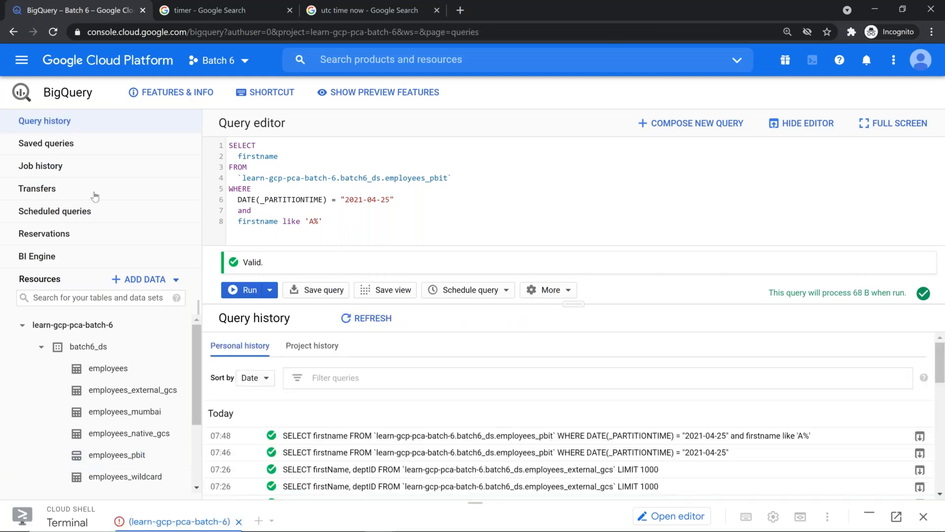
pyautogui.click(815, 132)
pyautogui.click(475, 269)
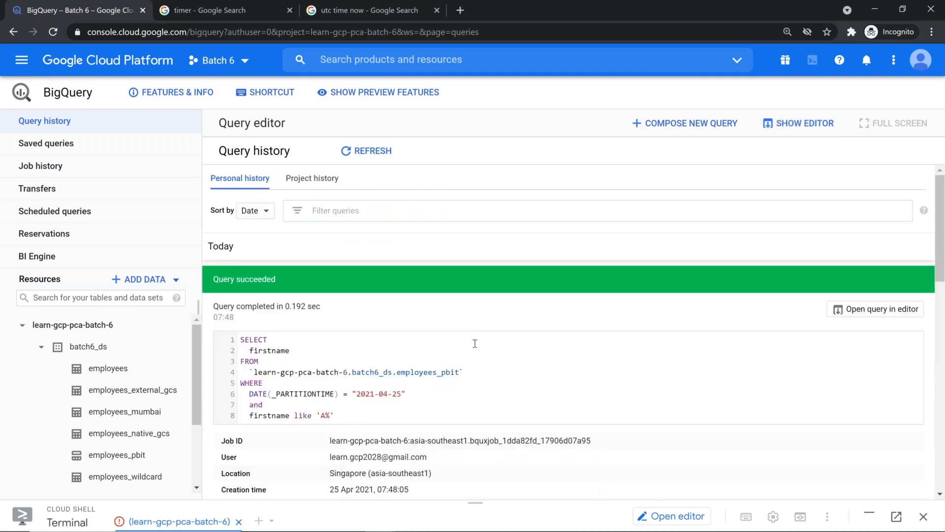
pyautogui.scroll(-4, 475, 344)
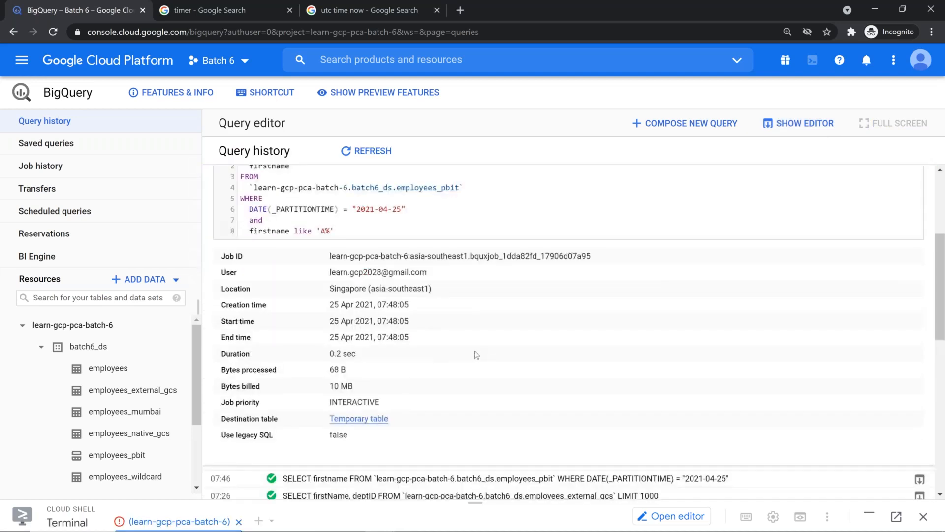
pyautogui.moveTo(225, 435); pyautogui.dragTo(354, 437)
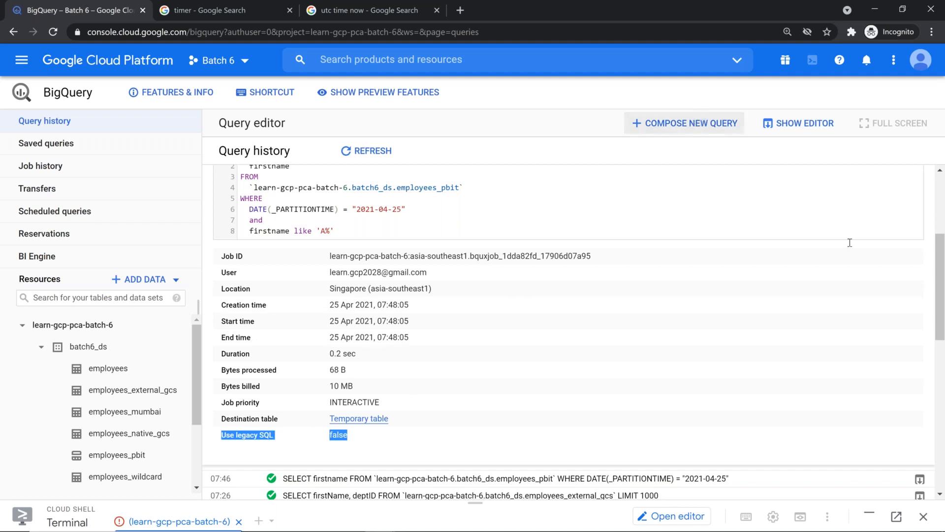
pyautogui.scroll(4, 942, 281)
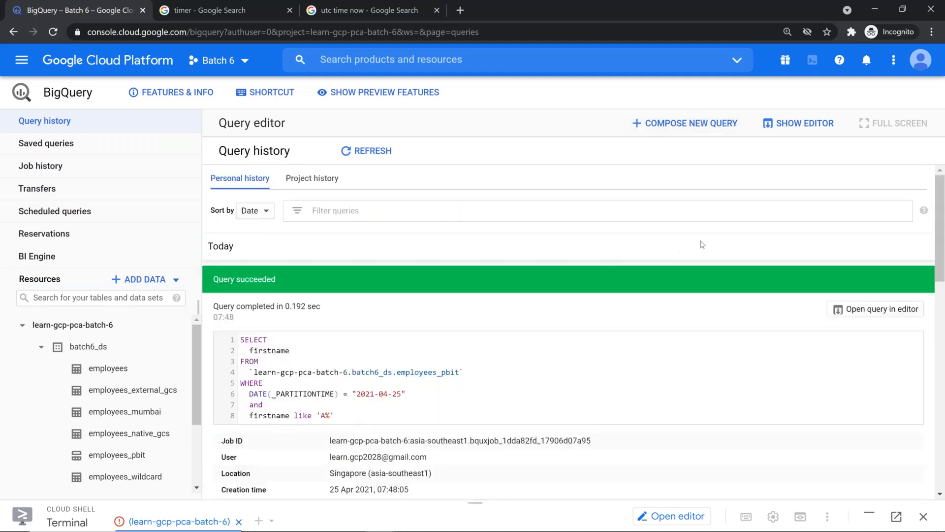
pyautogui.click(819, 124)
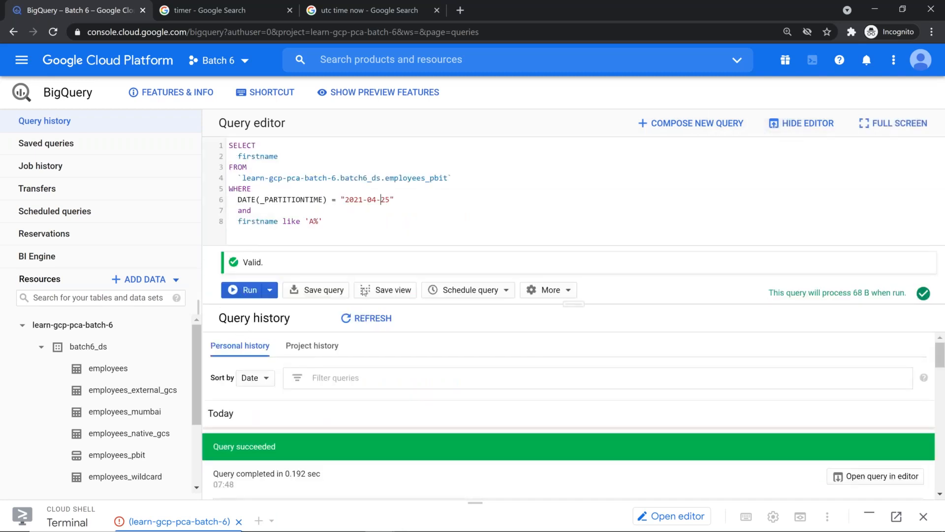
# Remove the WHERE clause lines and paste the partitions-summary statement on a new line
pyautogui.click(381, 444)
pyautogui.click(386, 225)
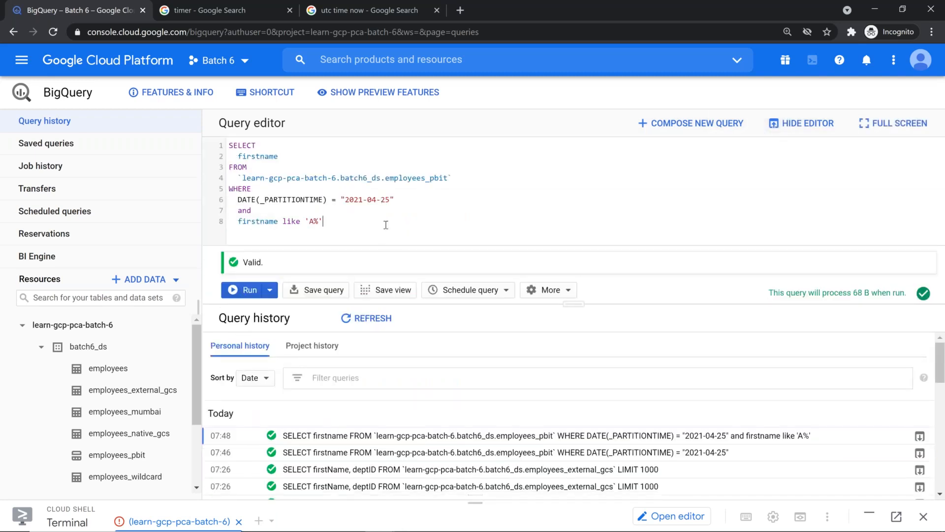
pyautogui.hotkey('shift', 'Up')
pyautogui.hotkey('shift', 'Up')
pyautogui.hotkey('shift', 'Up')
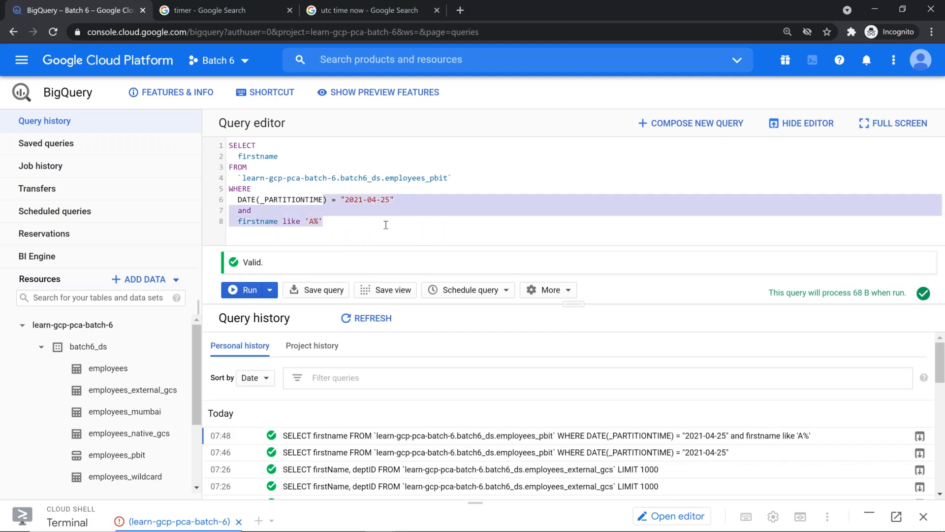
pyautogui.hotkey('shift', 'Home')
pyautogui.press('BackSpace')
pyautogui.press('Return')
pyautogui.hotkey('ctrl', 'v')
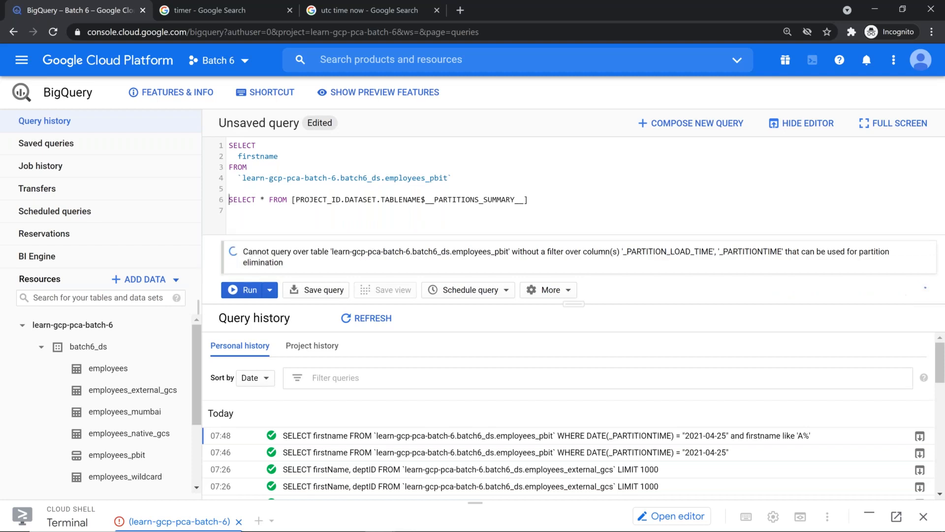
# Replace PROJECT_ID.DATASET.TABLENAME with learn-gcp-pca-batch-6.batch6_ds.employees_pbit
pyautogui.press('Up')
pyautogui.press('Up')
pyautogui.press('Up')
pyautogui.press('Right')
pyautogui.press('Right')
pyautogui.press('Right')
pyautogui.hotkey('shift', 'End')
pyautogui.hotkey('shift', 'Left')
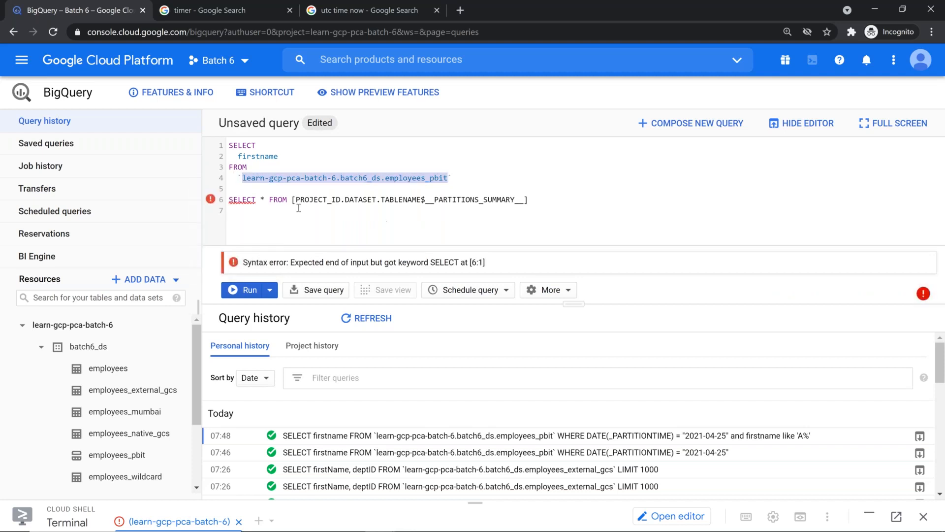
pyautogui.moveTo(293, 199); pyautogui.dragTo(424, 200)
pyautogui.hotkey('shift', 'Left')
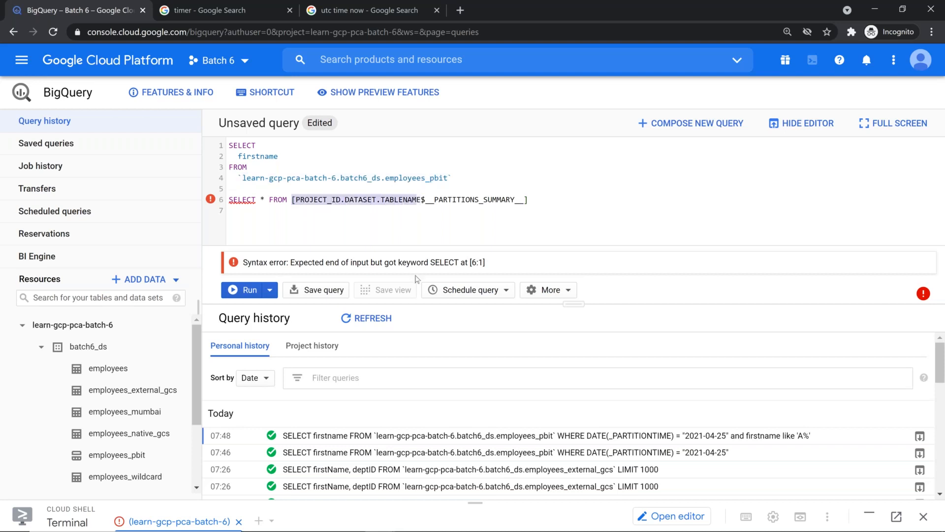
pyautogui.press('Right')
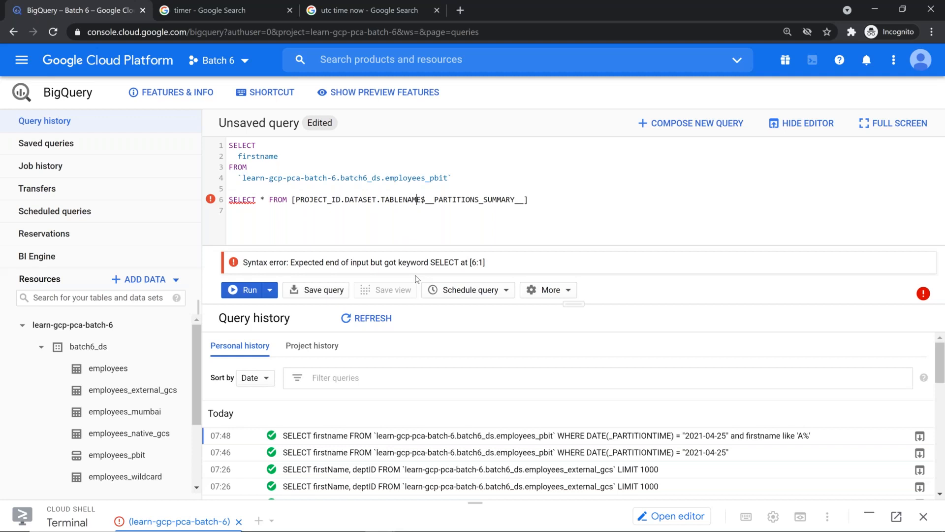
pyautogui.hotkey('shift', 'Left')
pyautogui.hotkey('shift', 'Left')
pyautogui.hotkey('shift', 'Left')
pyautogui.hotkey('shift', 'Left')
pyautogui.hotkey('shift', 'Left')
pyautogui.hotkey('shift', 'Left')
pyautogui.hotkey('shift', 'Left')
pyautogui.hotkey('shift', 'Left')
pyautogui.hotkey('shift', 'Left')
pyautogui.hotkey('shift', 'Left')
pyautogui.hotkey('shift', 'Left')
pyautogui.hotkey('shift', 'Left')
pyautogui.hotkey('shift', 'Left')
pyautogui.hotkey('shift', 'Left')
pyautogui.hotkey('shift', 'Left')
pyautogui.hotkey('shift', 'Left')
pyautogui.hotkey('shift', 'Left')
pyautogui.hotkey('shift', 'Left')
pyautogui.hotkey('shift', 'Left')
pyautogui.hotkey('shift', 'Left')
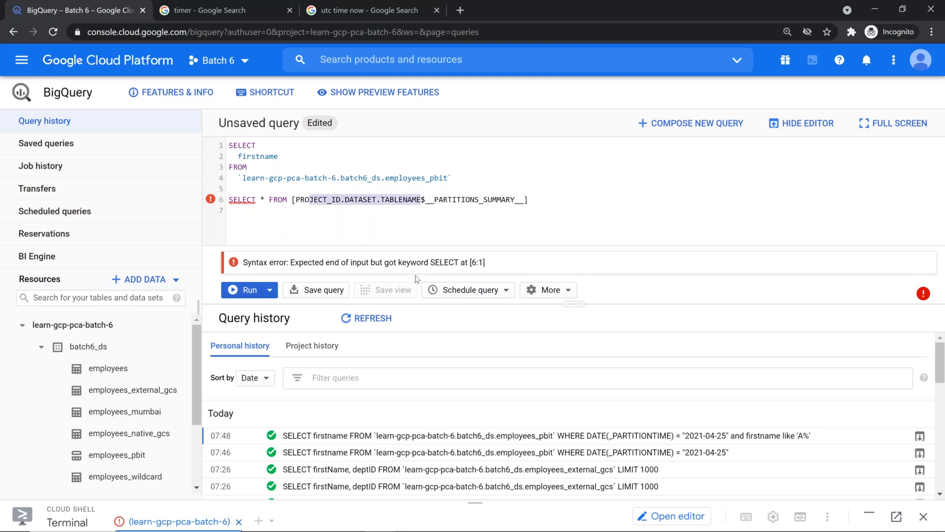
pyautogui.press('BackSpace')
pyautogui.hotkey('ctrl', 'z')
pyautogui.hotkey('ctrl', 'y')
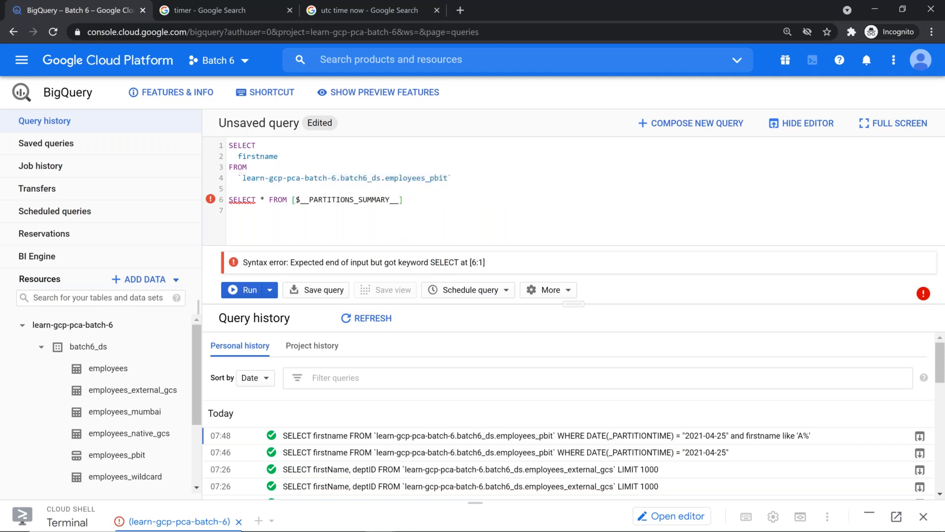
pyautogui.moveTo(242, 179); pyautogui.dragTo(447, 181)
pyautogui.hotkey('ctrl', 'c')
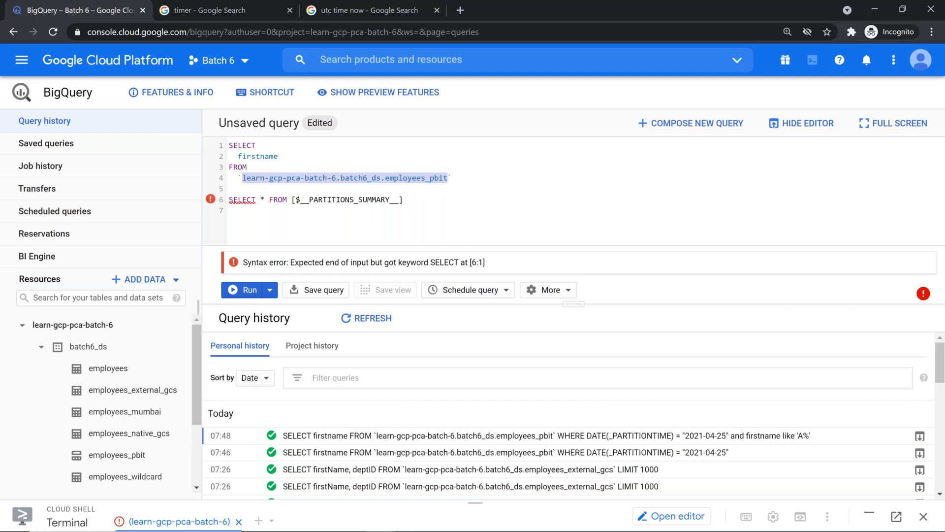
pyautogui.click(296, 199)
pyautogui.hotkey('ctrl', 'z')
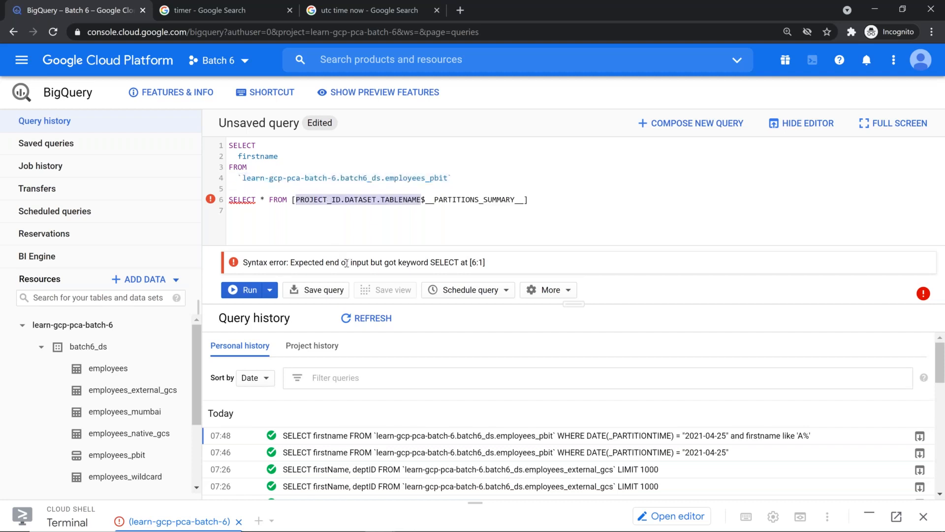
pyautogui.press('BackSpace')
pyautogui.hotkey('ctrl', 'v')
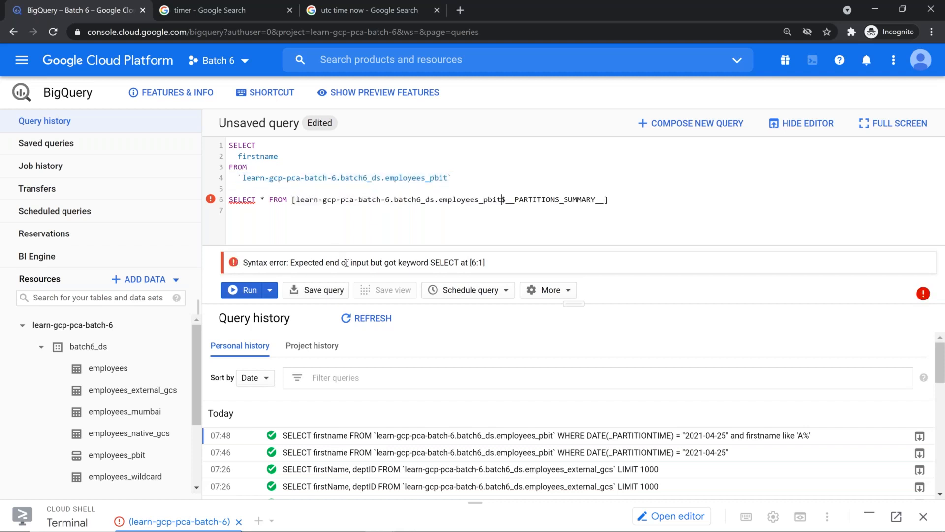
# Delete the old firstname query lines above the partitions-summary statement
pyautogui.hotkey('shift', 'Left')
pyautogui.hotkey('shift', 'Up')
pyautogui.hotkey('shift', 'Up')
pyautogui.hotkey('shift', 'Up')
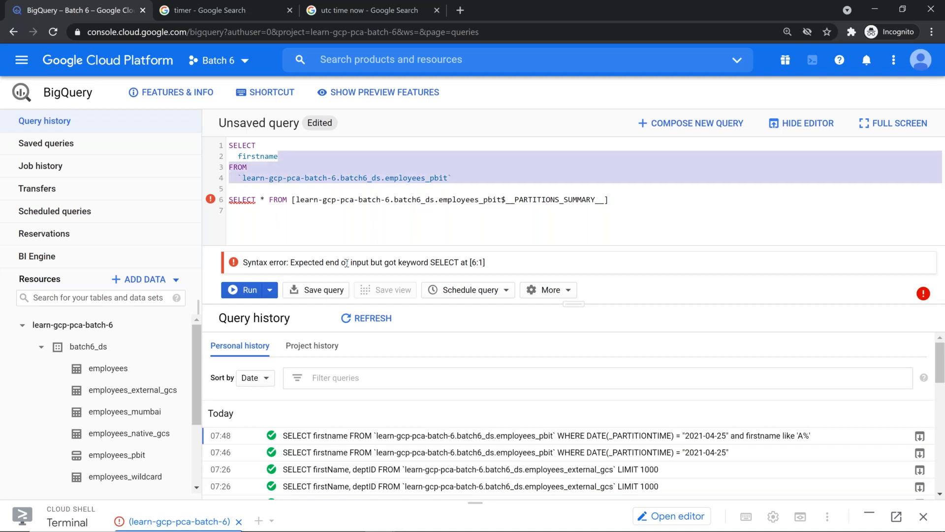
pyautogui.hotkey('shift', 'Home')
pyautogui.press('BackSpace')
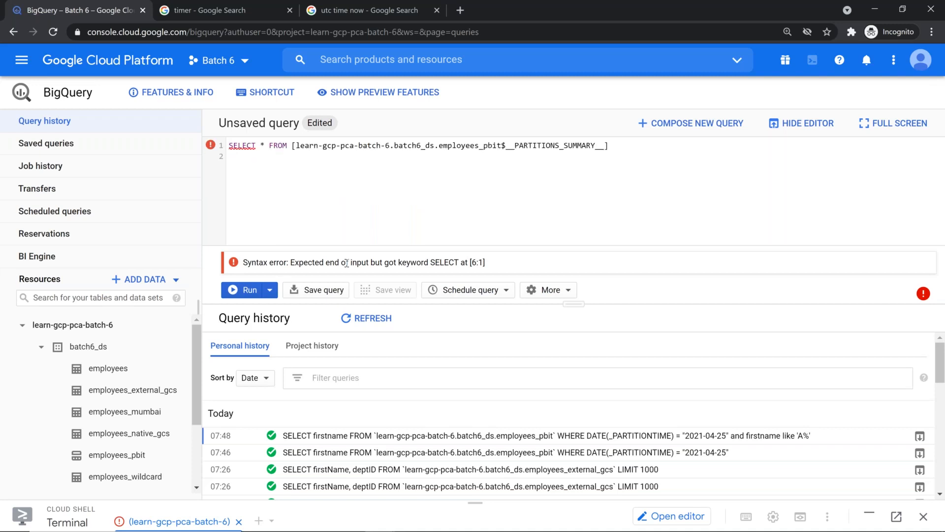
# Zoom the page in, select __PARTITIONS_SUMMARY__ in the query, and bring up the More menu
pyautogui.click(324, 147)
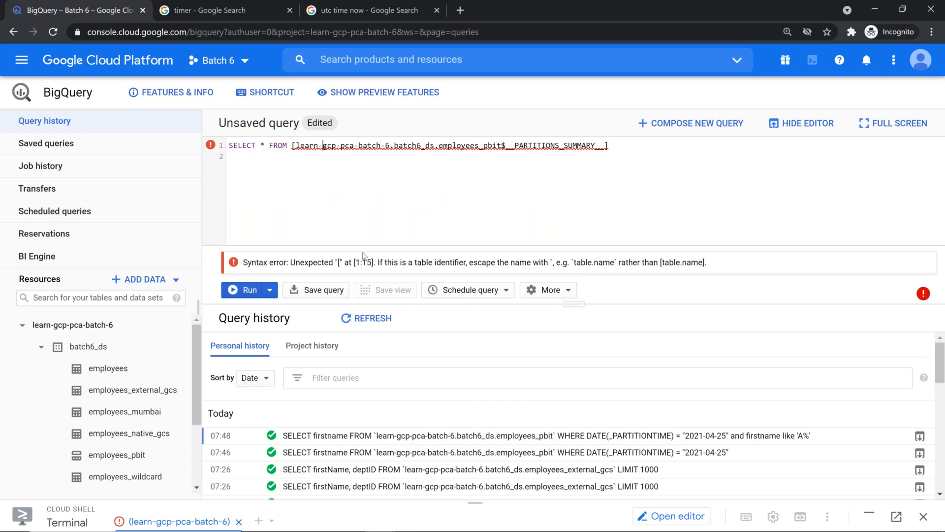
pyautogui.hotkey('ctrl', '+')
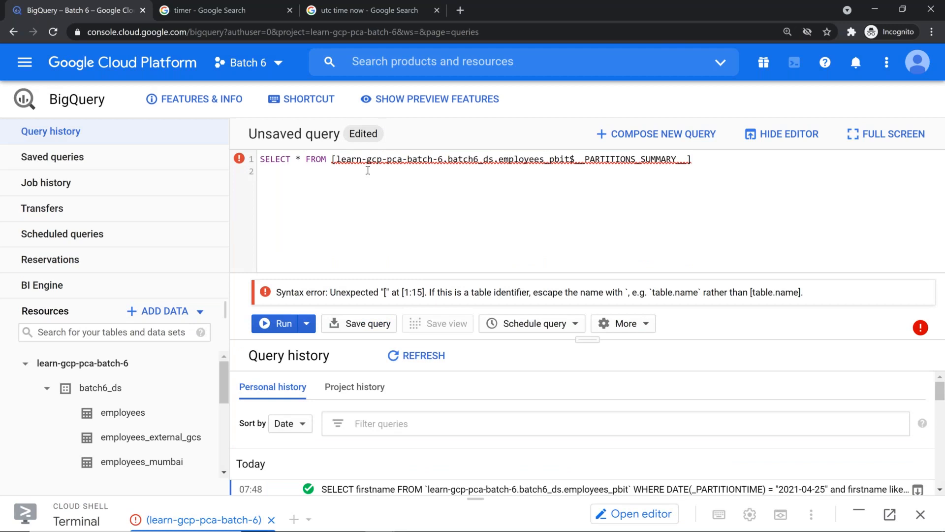
pyautogui.moveTo(571, 160); pyautogui.dragTo(690, 159)
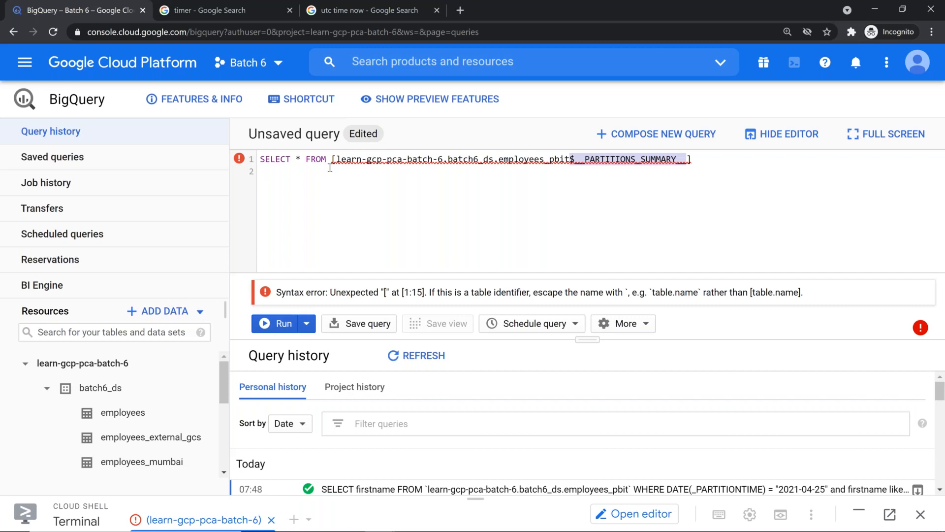
pyautogui.click(628, 325)
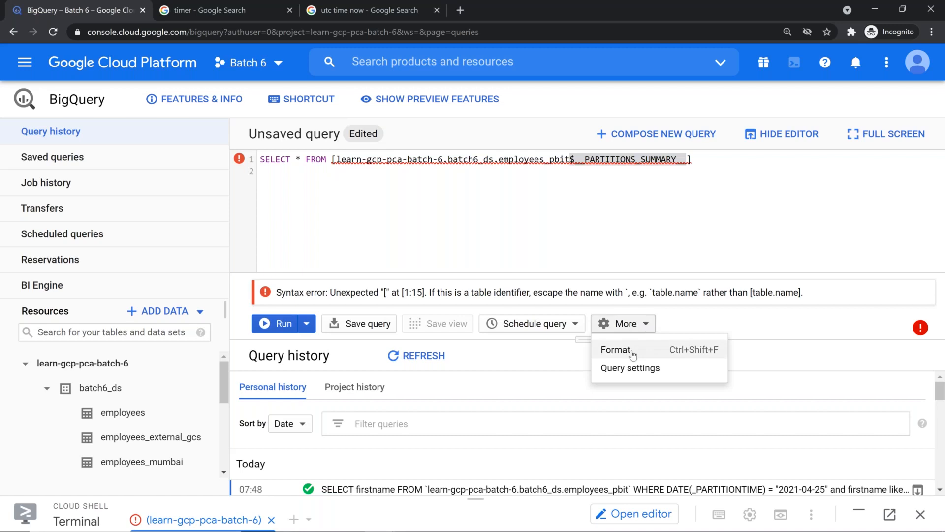
# Format the query onto four lines and save the SQL dialect as Legacy
pyautogui.click(633, 354)
pyautogui.click(628, 323)
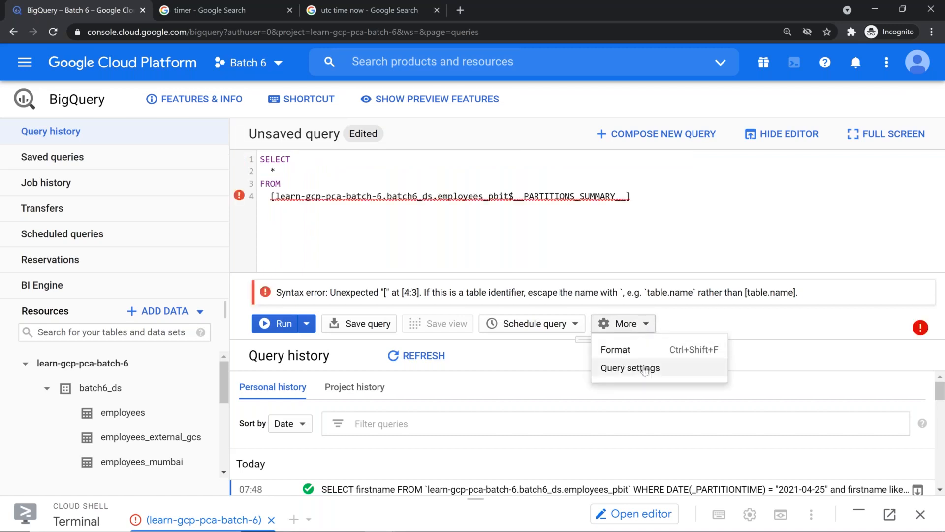
pyautogui.click(643, 369)
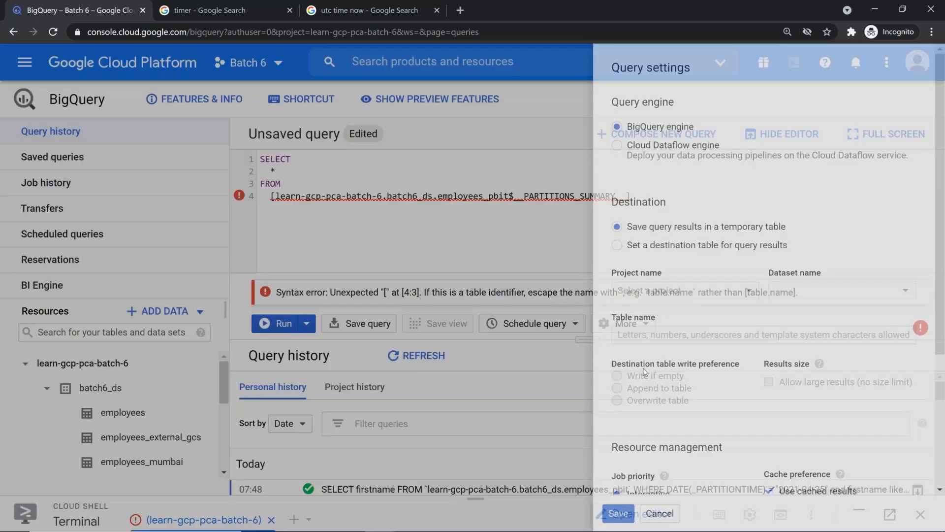
pyautogui.scroll(-4, 644, 372)
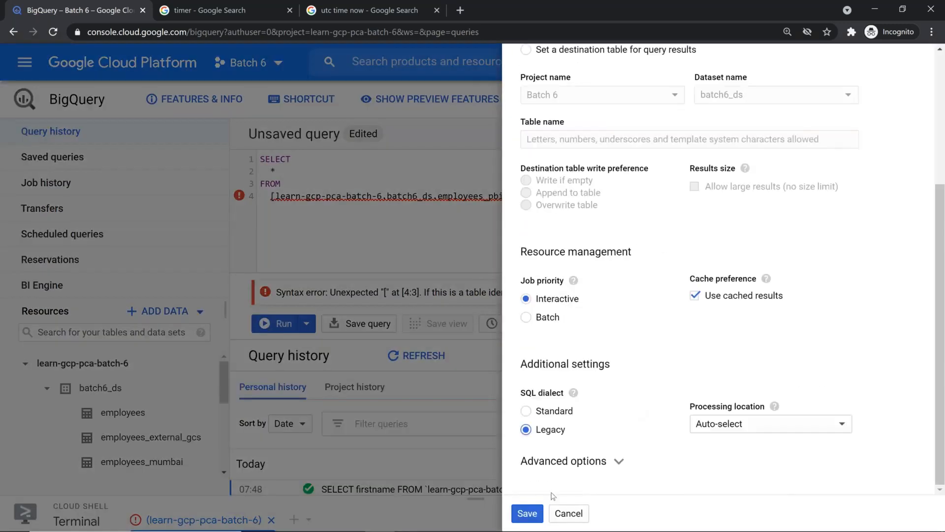
pyautogui.click(526, 513)
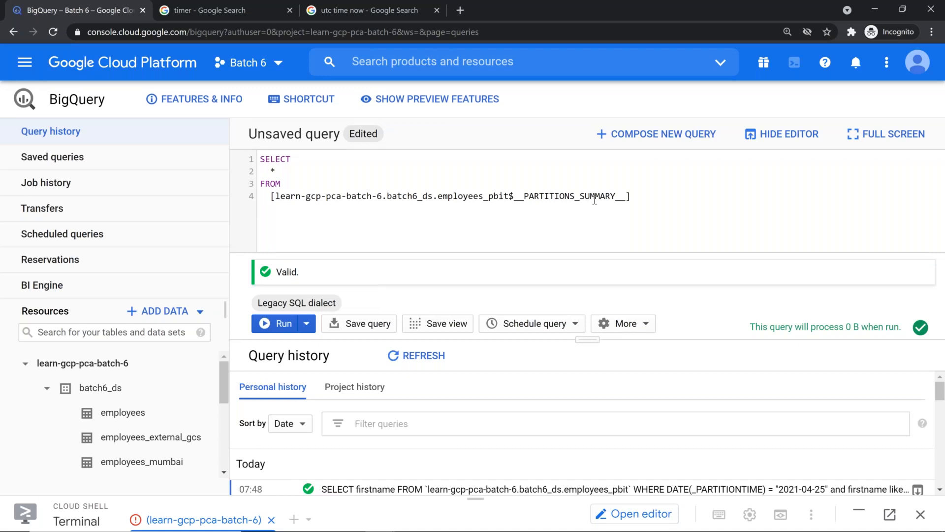
# Switch the query settings' SQL dialect back to Standard and save
pyautogui.click(641, 323)
pyautogui.click(658, 377)
pyautogui.scroll(-4, 640, 320)
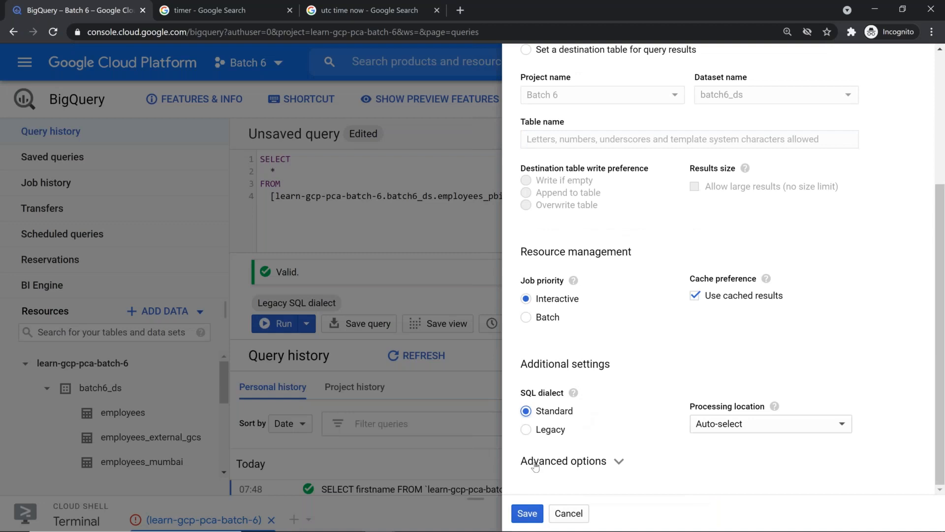
pyautogui.click(527, 513)
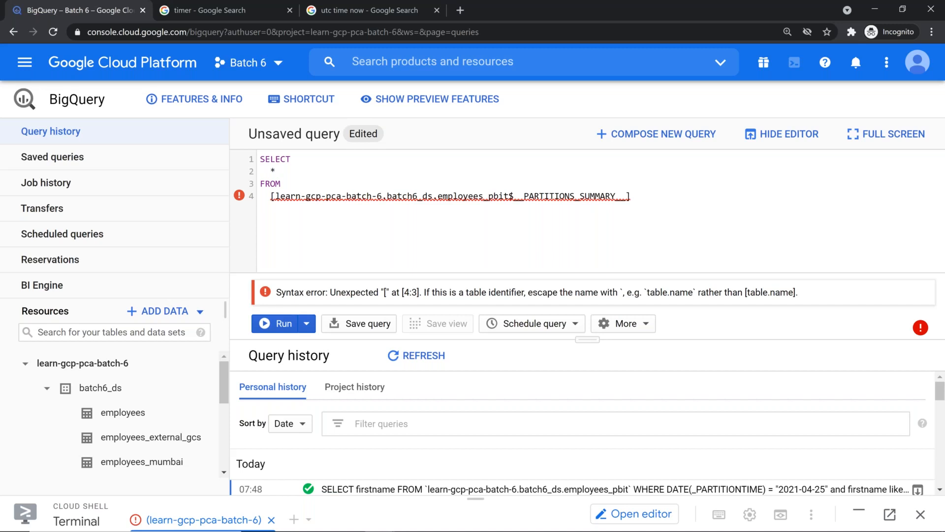
# Add a #legacySQL header line above the SELECT statement
pyautogui.click(644, 324)
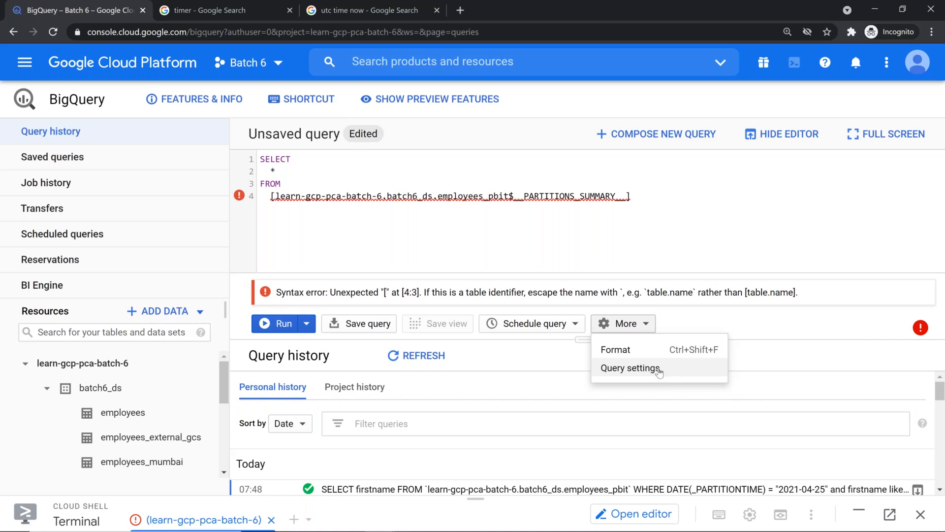
pyautogui.click(746, 236)
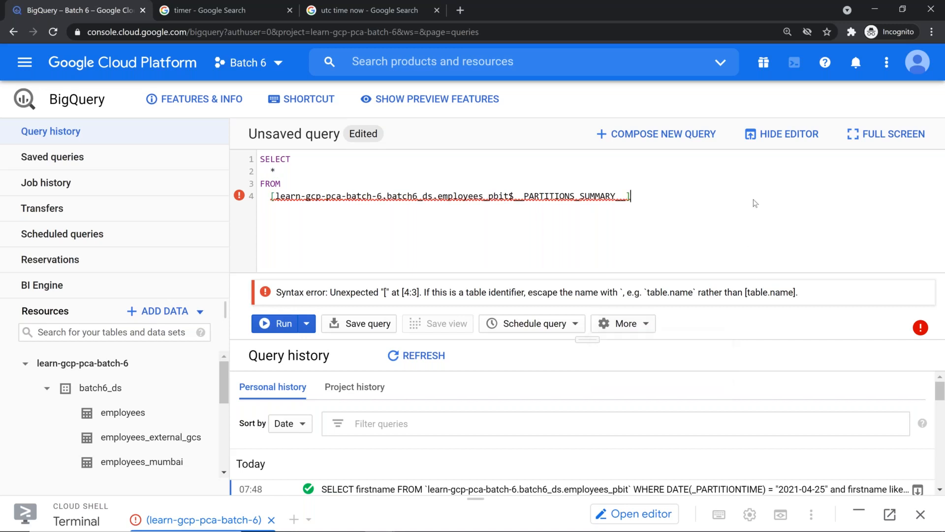
pyautogui.press('Up')
pyautogui.press('Up')
pyautogui.press('Up')
pyautogui.press('Home')
pyautogui.press('Return')
pyautogui.write('#leagc')
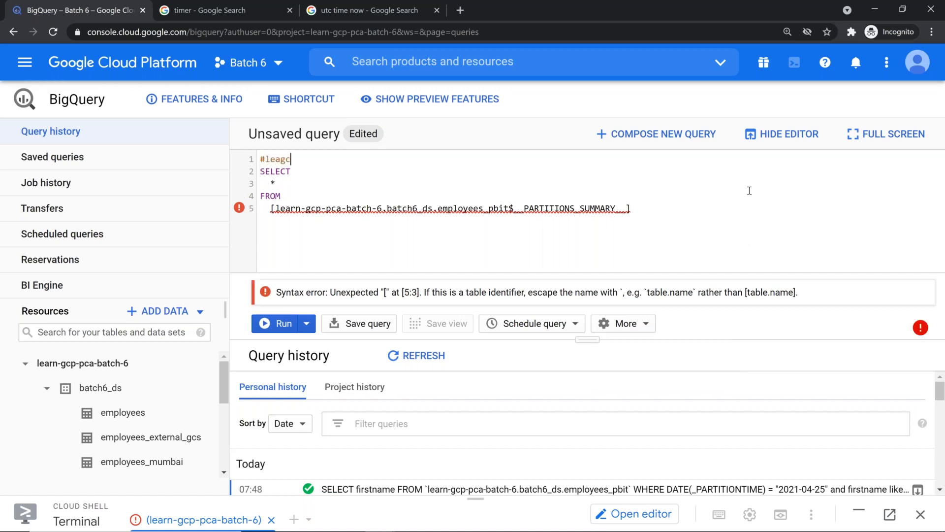
pyautogui.press('BackSpace')
pyautogui.press('BackSpace')
pyautogui.press('BackSpace')
pyautogui.write('gacySQL')
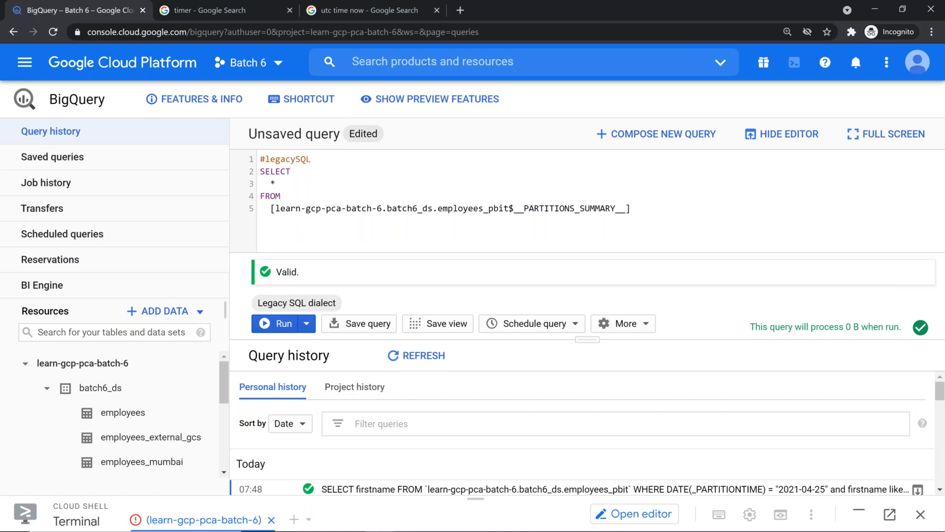
# Run the query, then hide the editor and narrow the side navigation to widen the results
pyautogui.click(277, 325)
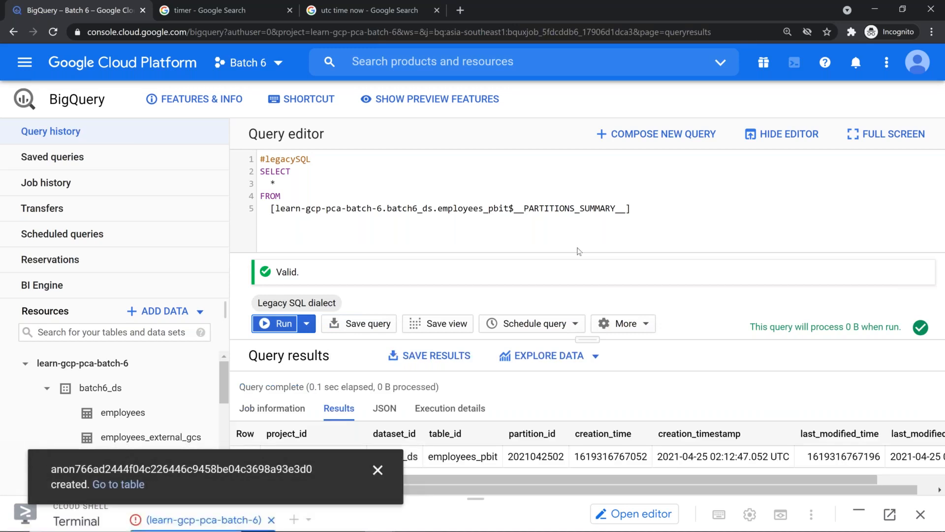
pyautogui.click(777, 139)
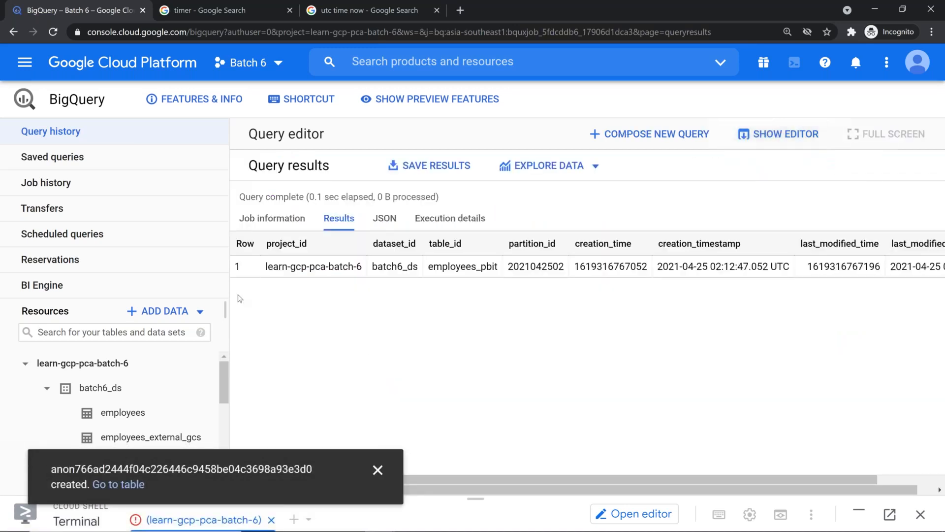
pyautogui.moveTo(230, 314); pyautogui.dragTo(17, 273)
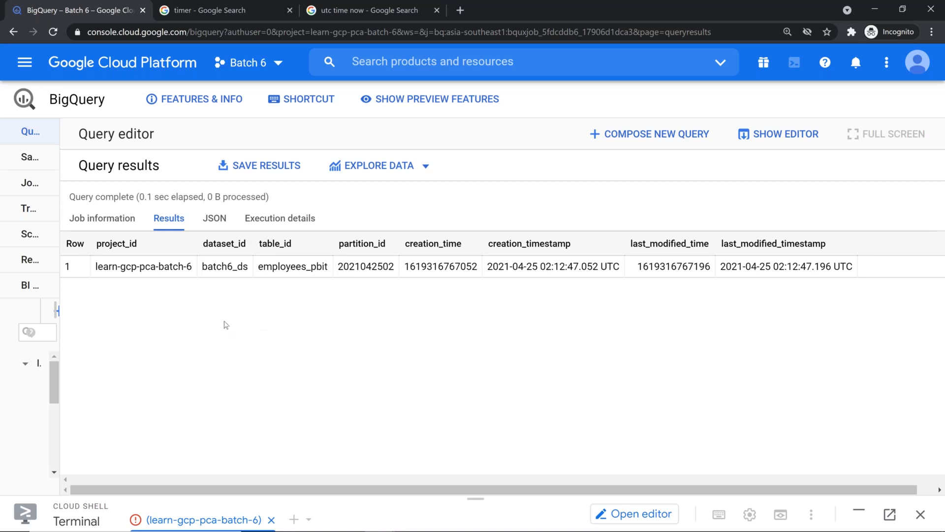
pyautogui.moveTo(103, 266); pyautogui.dragTo(164, 268)
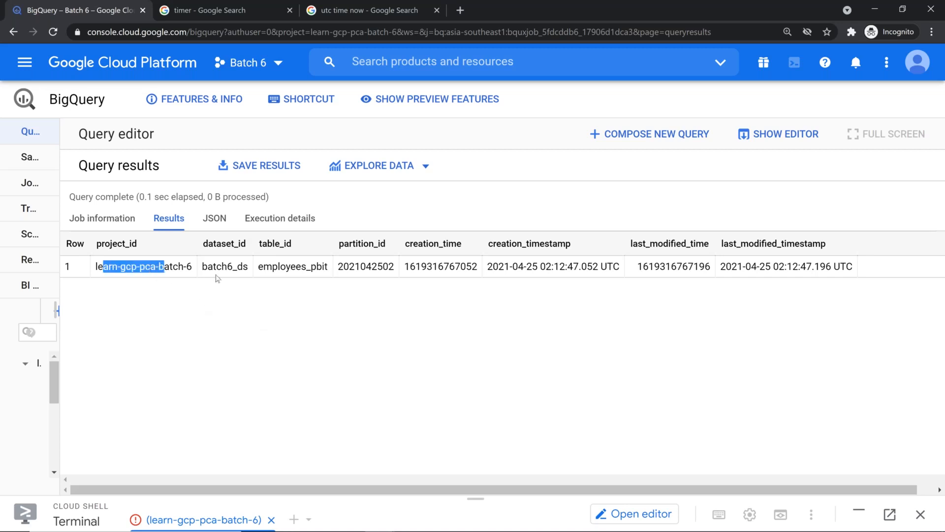
pyautogui.click(217, 278)
pyautogui.doubleClick(295, 266)
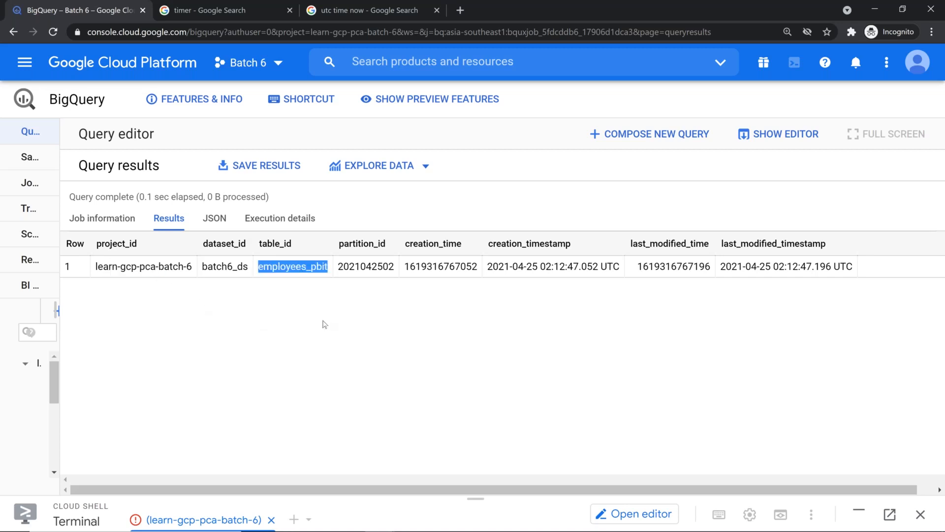
pyautogui.doubleClick(367, 267)
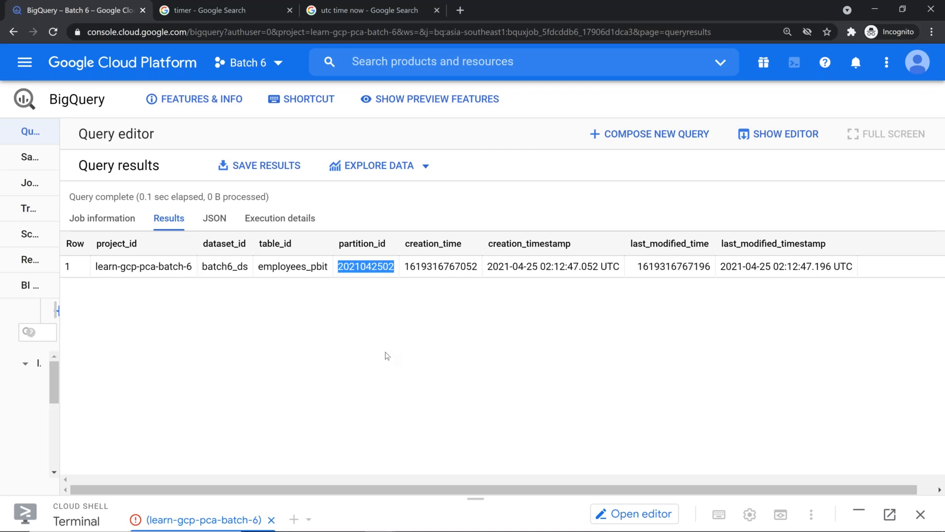
pyautogui.click(387, 316)
pyautogui.moveTo(383, 266); pyautogui.dragTo(323, 268)
pyautogui.click(583, 334)
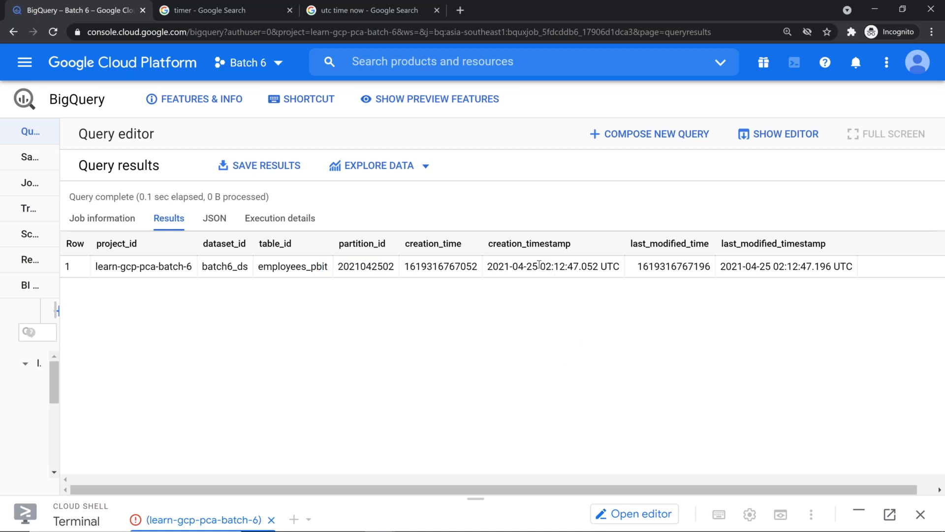
pyautogui.moveTo(538, 266); pyautogui.dragTo(555, 266)
pyautogui.click(374, 9)
pyautogui.click(294, 33)
pyautogui.click(280, 81)
pyautogui.press('Return')
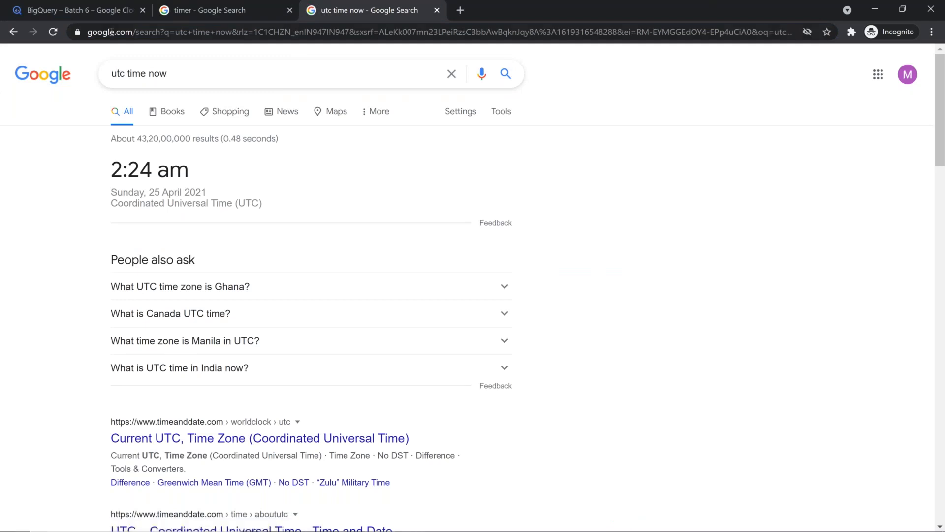
pyautogui.click(100, 16)
pyautogui.click(417, 331)
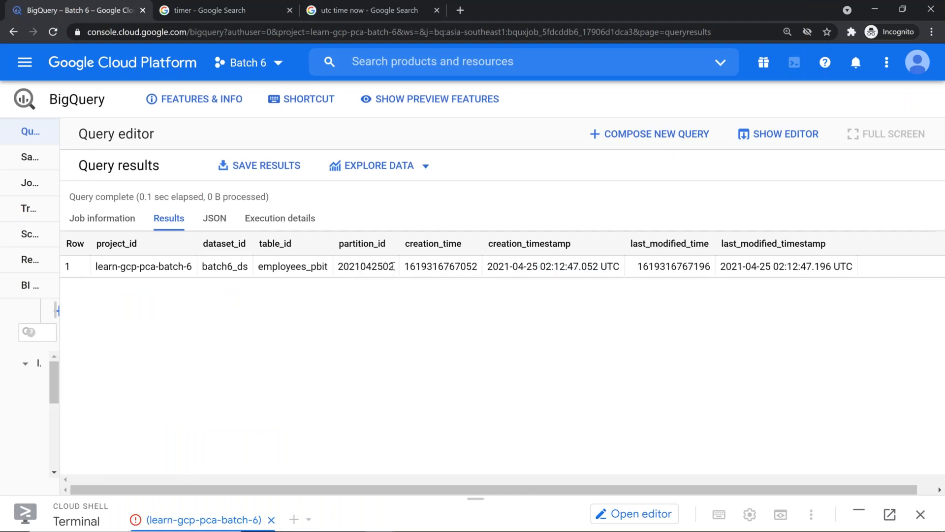
pyautogui.moveTo(338, 267); pyautogui.dragTo(385, 266)
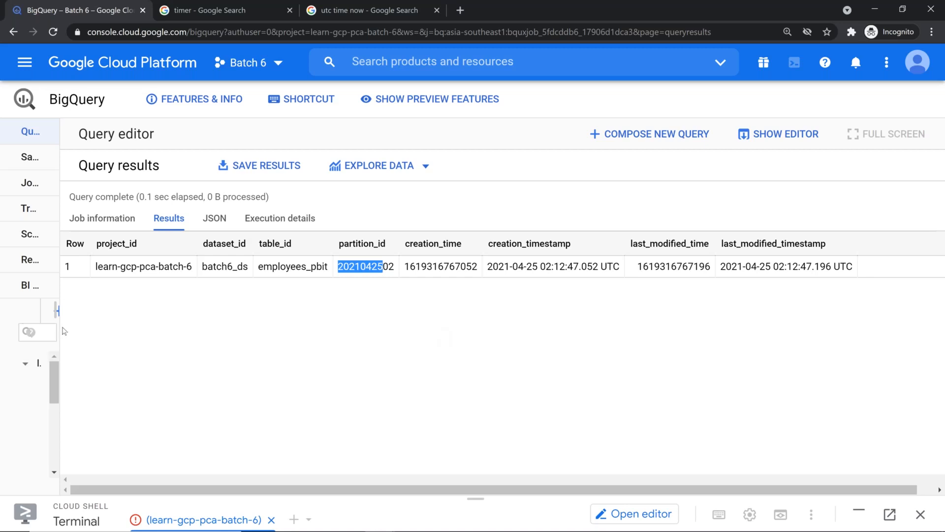
# Widen the explorer panel and open the batch6_ds dataset under learn-gcp-pca-batch-6
pyautogui.moveTo(58, 311); pyautogui.dragTo(301, 311)
pyautogui.click(162, 397)
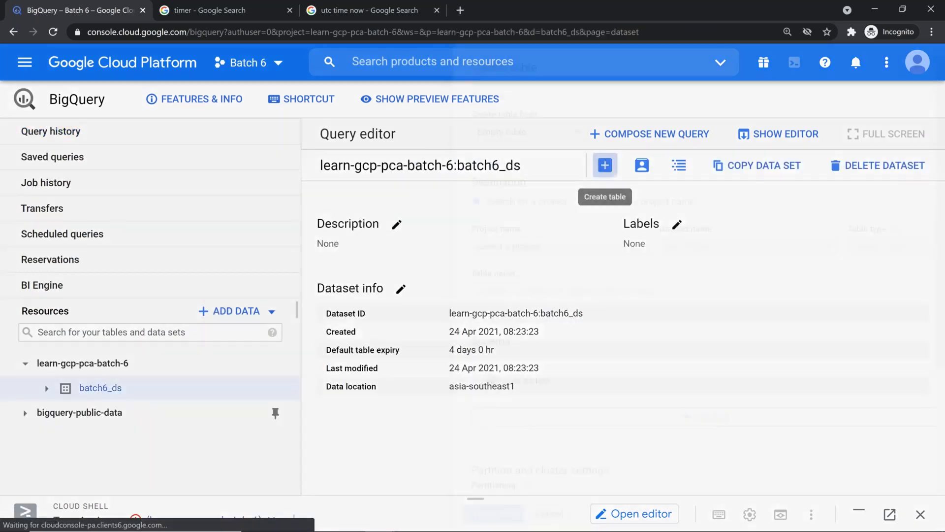
# Start a new table in batch6_ds with uploaded file bigquery_partition.csv as its source
pyautogui.click(605, 165)
pyautogui.click(375, 132)
pyautogui.click(408, 154)
pyautogui.click(706, 132)
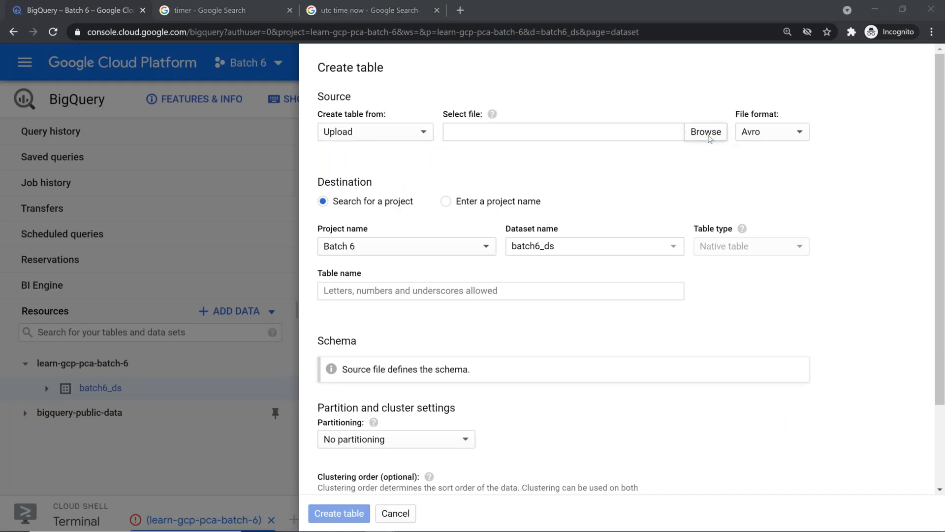
pyautogui.click(201, 167)
pyautogui.doubleClick(201, 167)
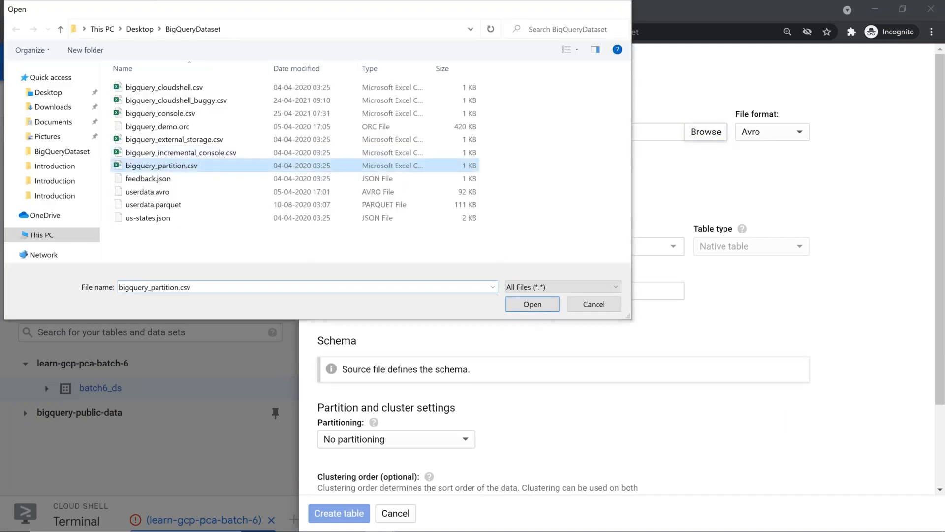
# Name the new table employees_pt
pyautogui.click(464, 291)
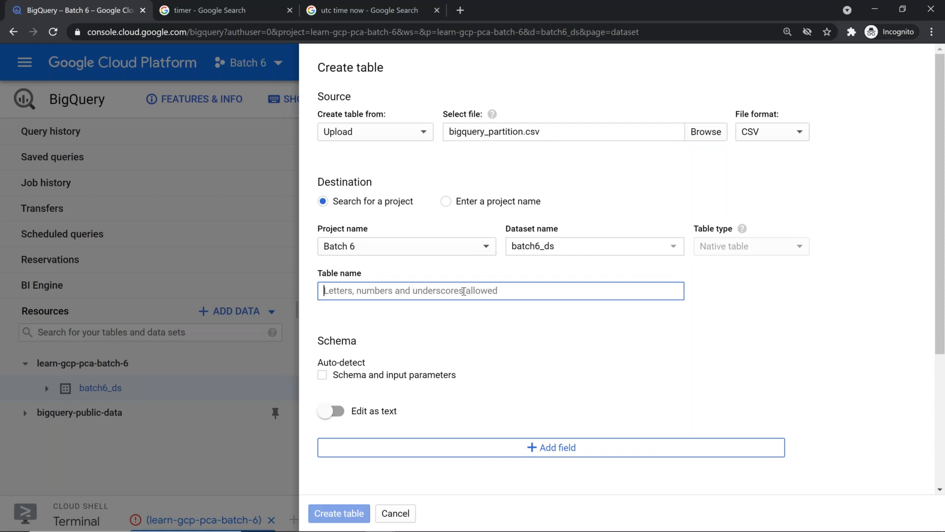
pyautogui.write('emplo')
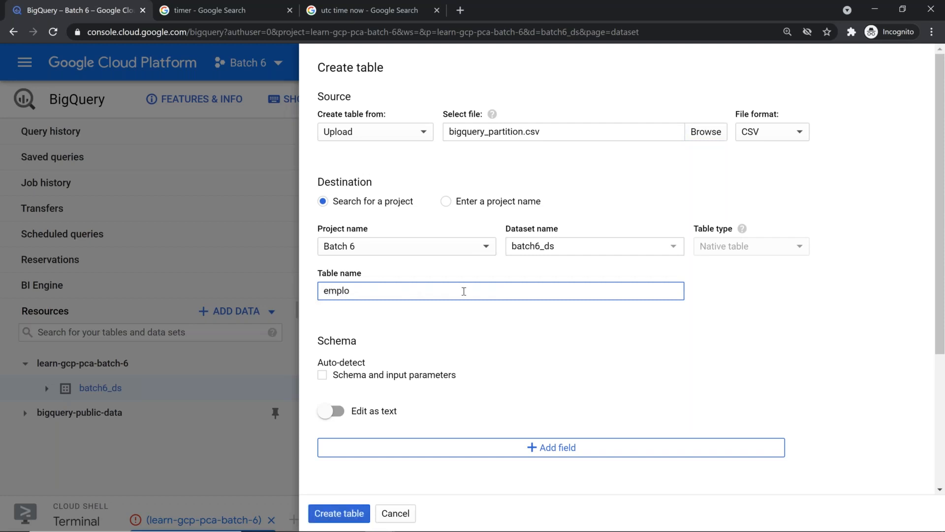
pyautogui.write('yees_pt')
pyautogui.scroll(-1, 471, 283)
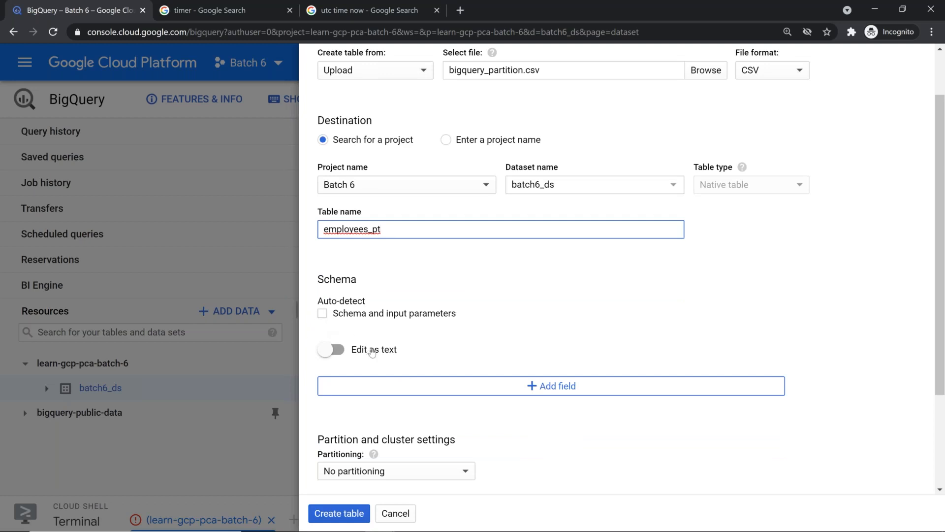
pyautogui.hotkey('alt', 'Tab')
pyautogui.hotkey('alt', 'Tab')
pyautogui.hotkey('alt', 'Tab')
pyautogui.hotkey('alt', 'Tab')
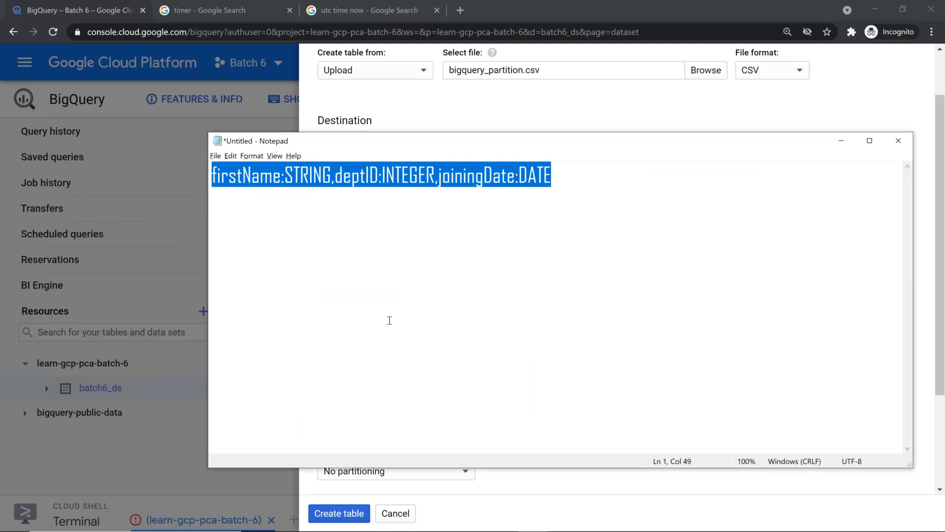
# Paste the copied schema as text and show firstName STRING, deptID INTEGER, joiningDate DATE as field rows
pyautogui.hotkey('alt', 'Tab')
pyautogui.click(380, 350)
pyautogui.click(348, 380)
pyautogui.write('firstName:STRING,deptID:INTEGER,joiningDate:DATE')
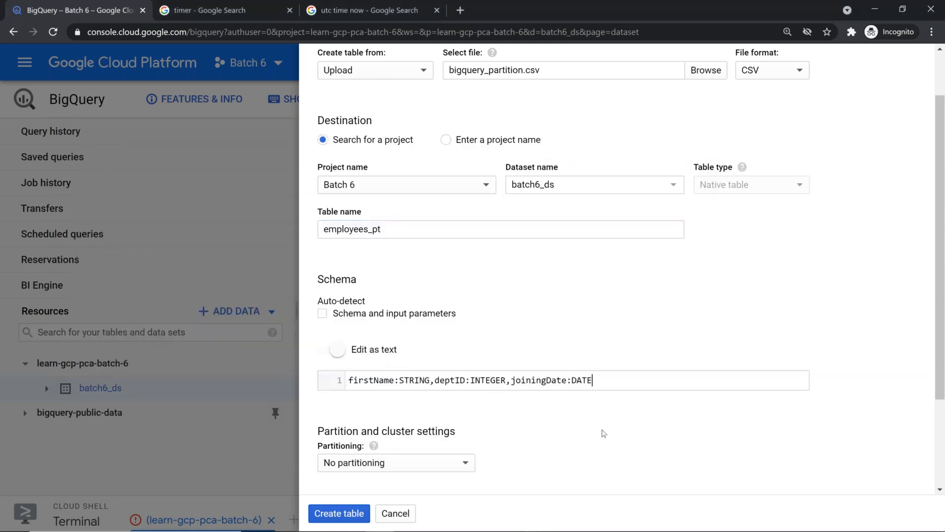
pyautogui.scroll(-2, 602, 433)
pyautogui.click(387, 289)
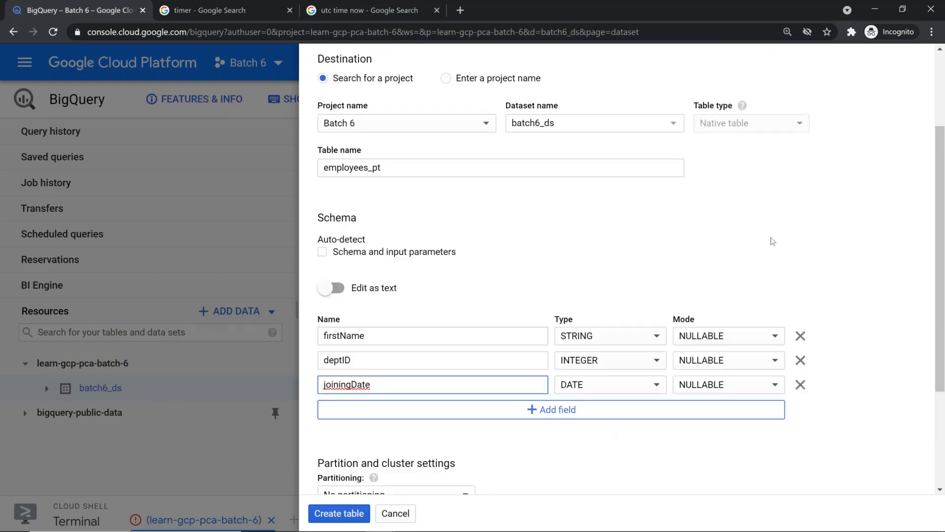
pyautogui.scroll(-2, 511, 285)
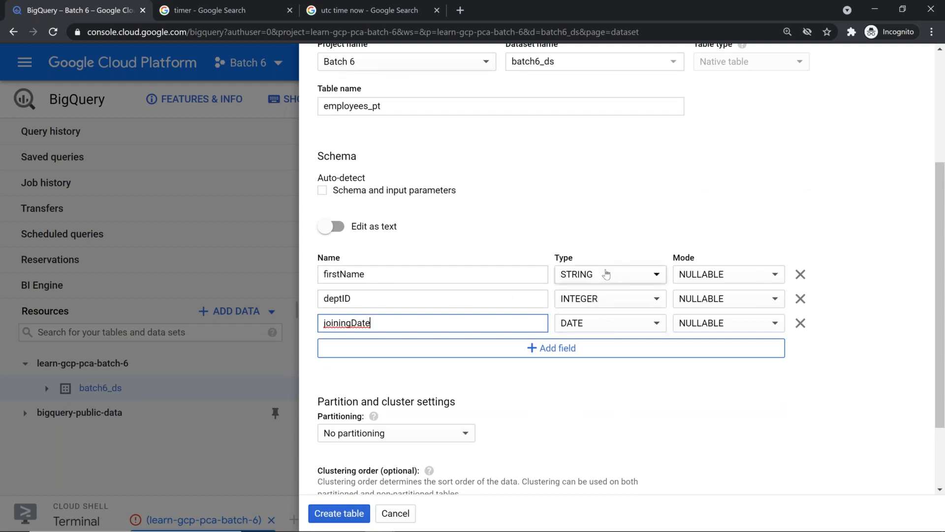
pyautogui.scroll(-3, 605, 281)
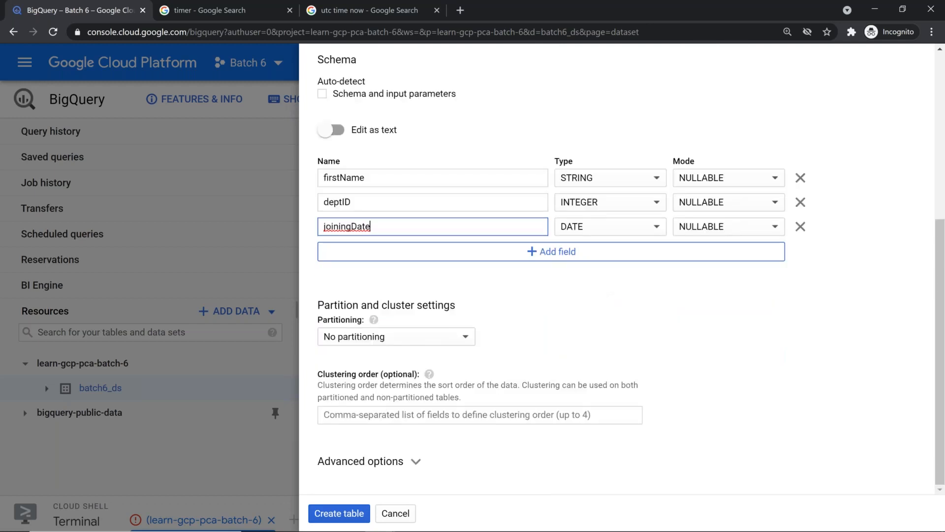
pyautogui.click(464, 339)
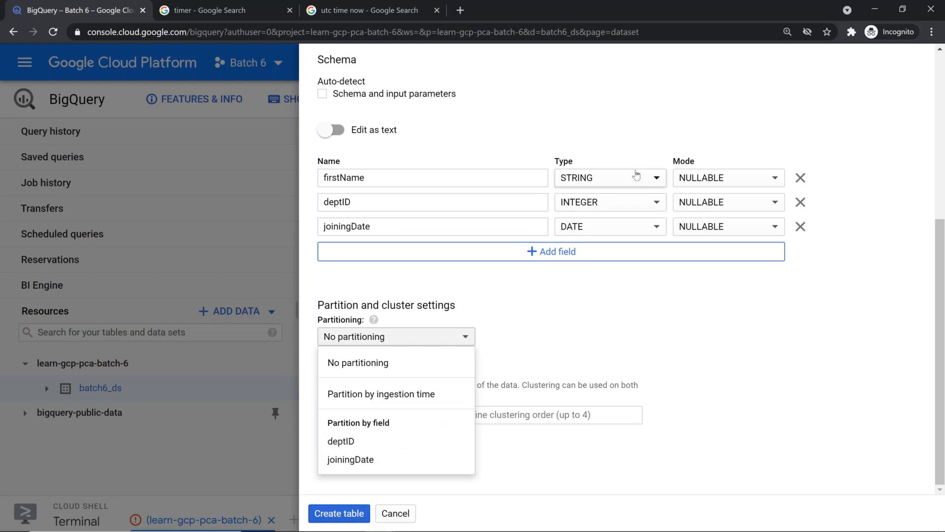
pyautogui.click(646, 184)
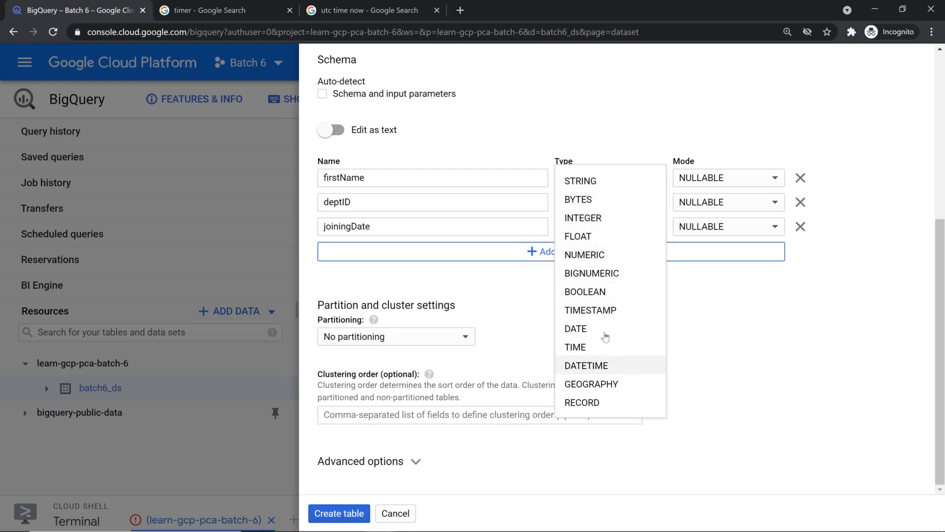
pyautogui.click(607, 314)
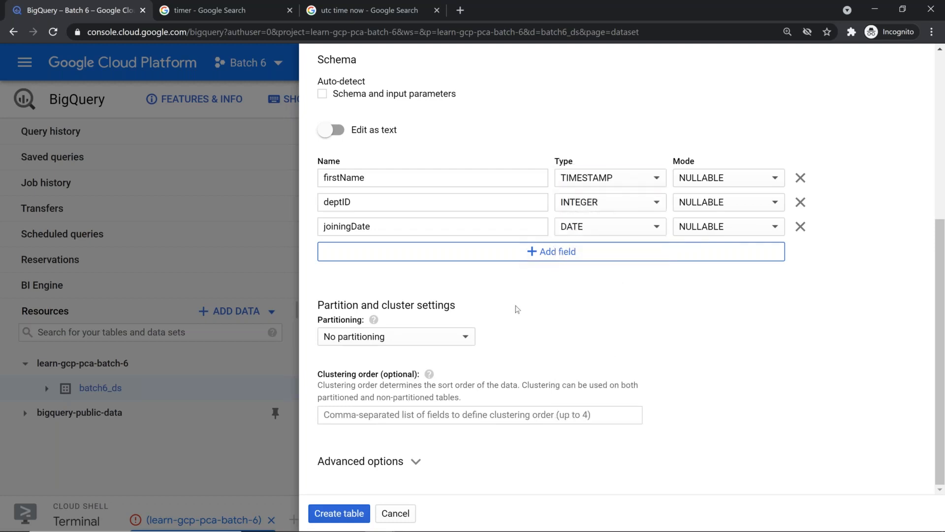
pyautogui.click(460, 340)
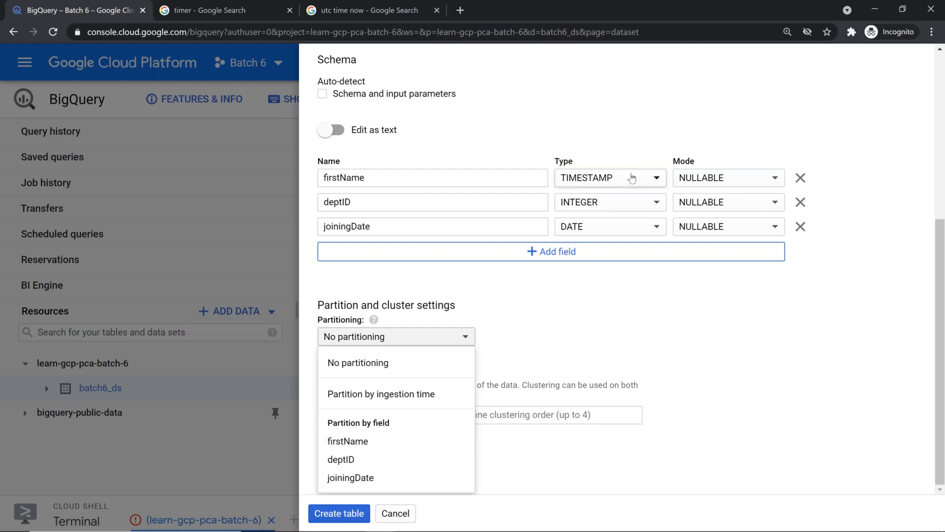
pyautogui.click(639, 340)
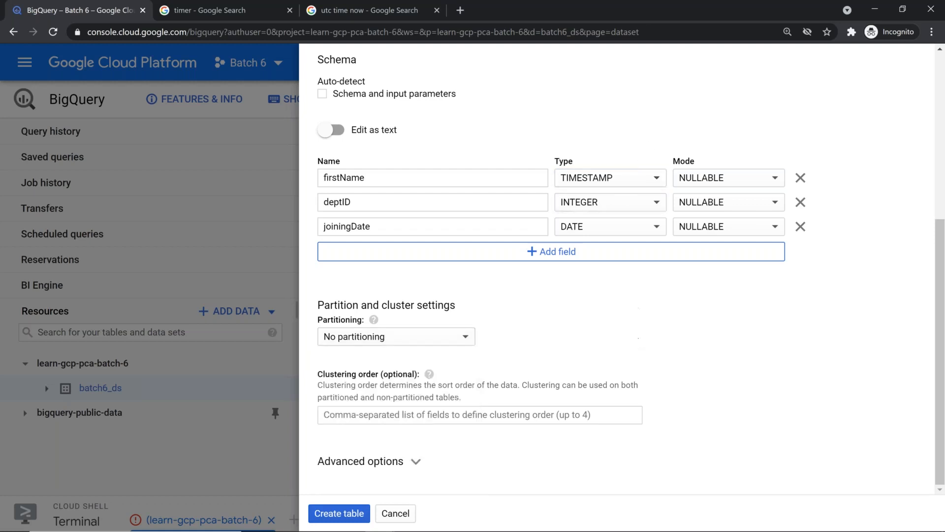
pyautogui.click(640, 178)
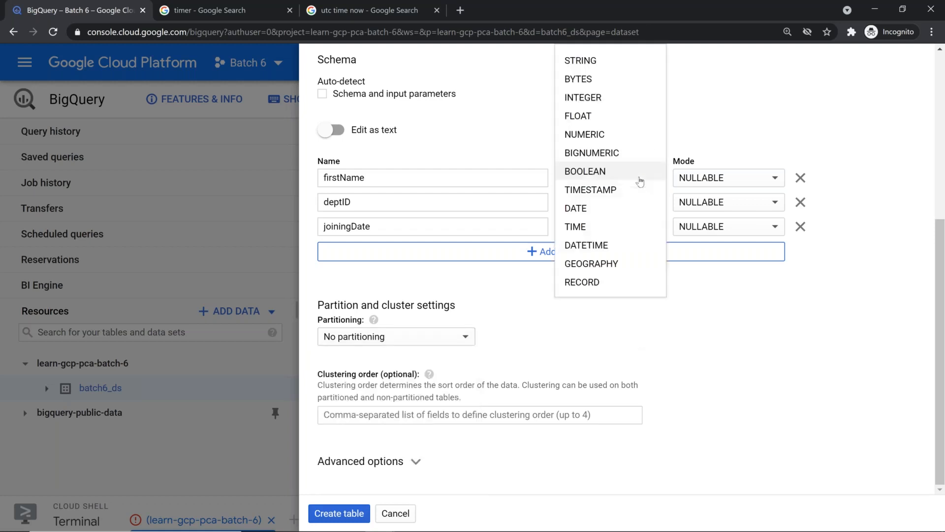
pyautogui.click(599, 115)
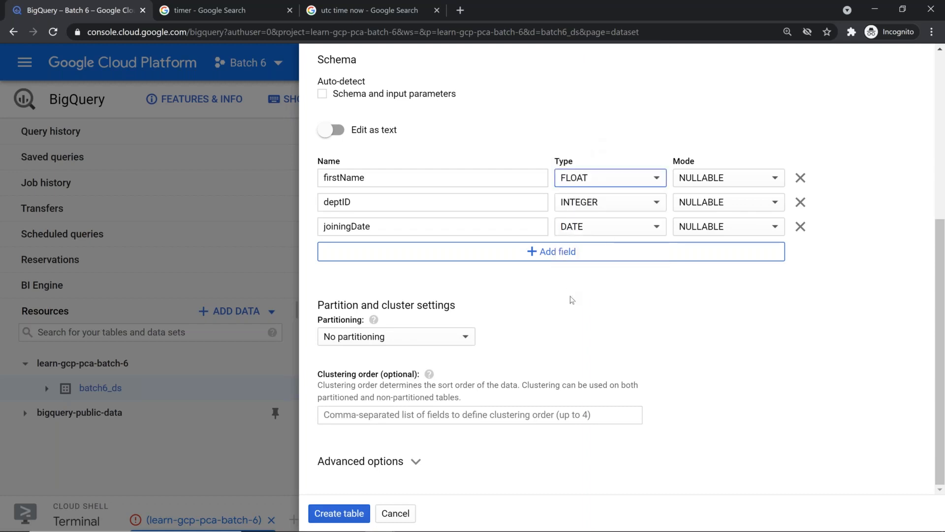
pyautogui.click(454, 339)
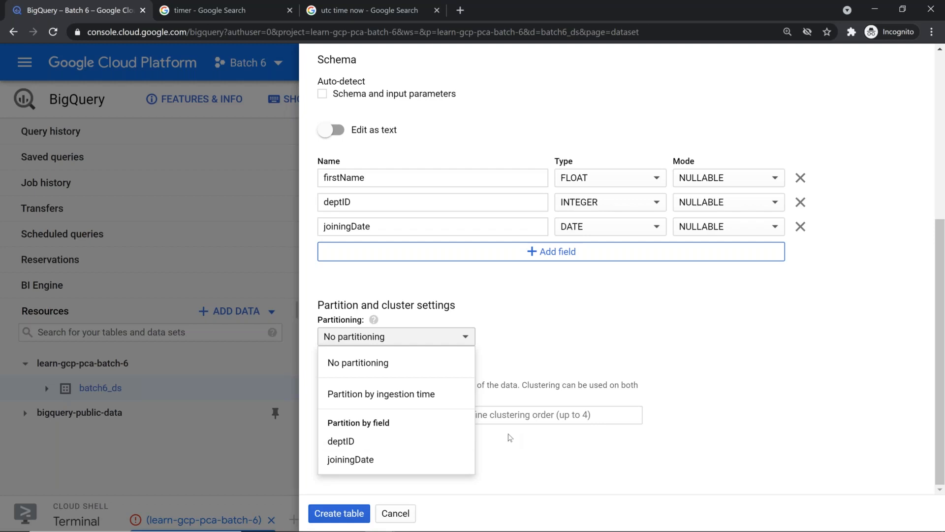
pyautogui.click(608, 182)
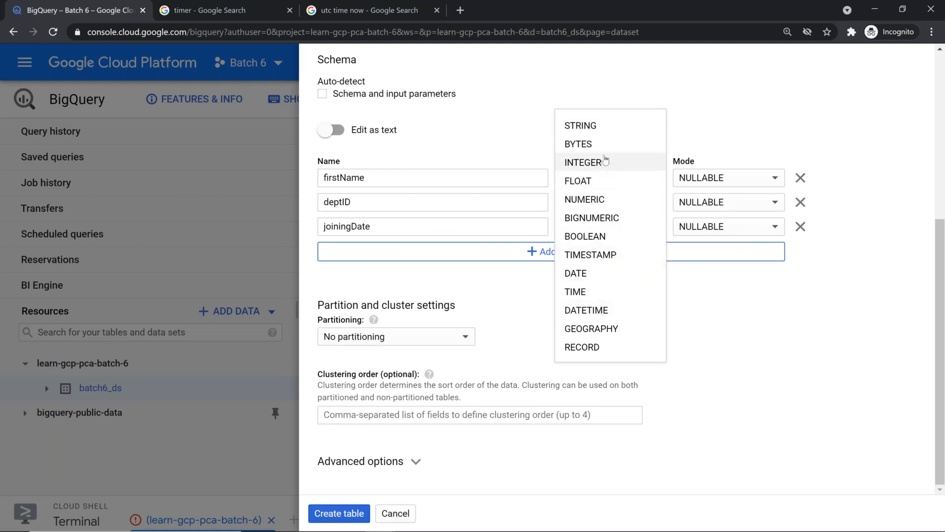
pyautogui.click(611, 200)
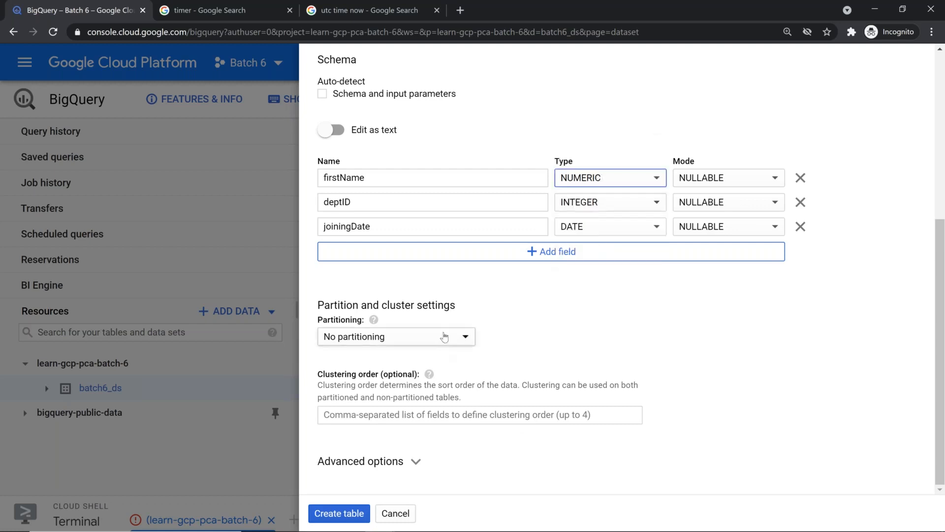
pyautogui.click(443, 338)
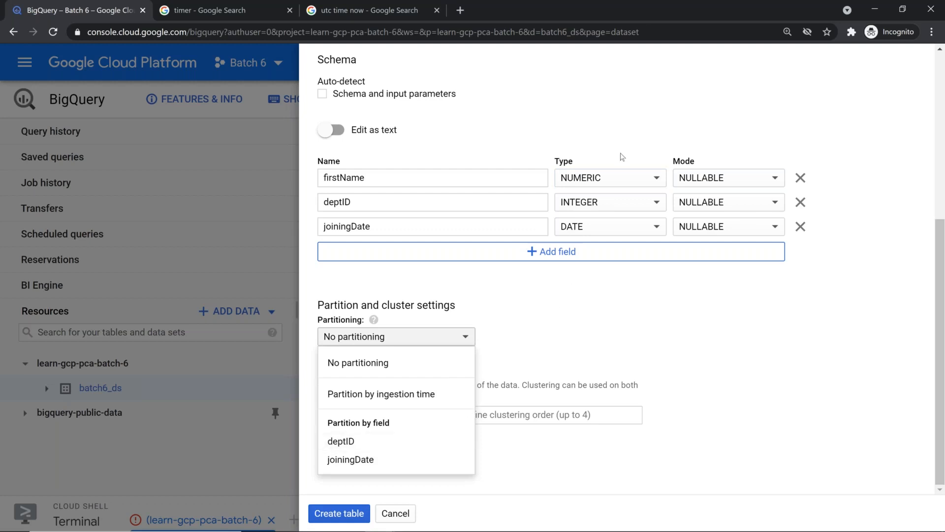
pyautogui.click(629, 180)
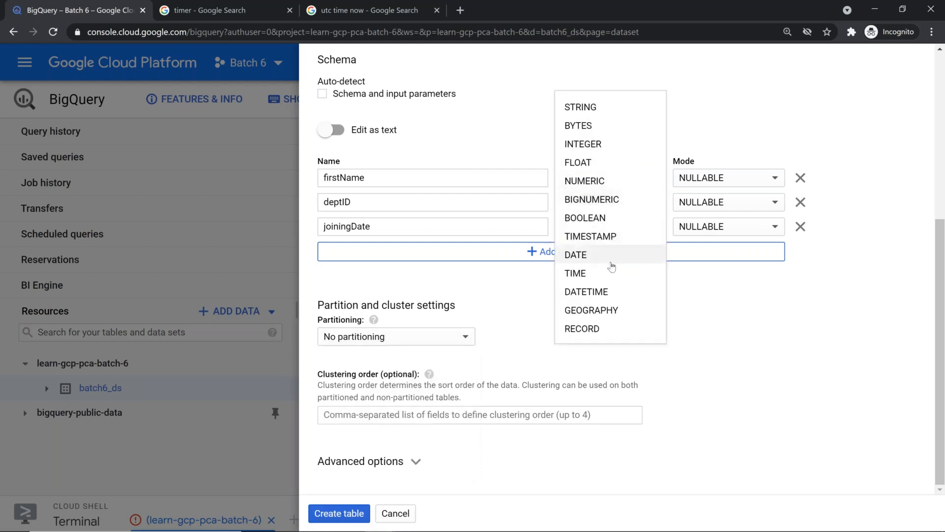
pyautogui.click(610, 110)
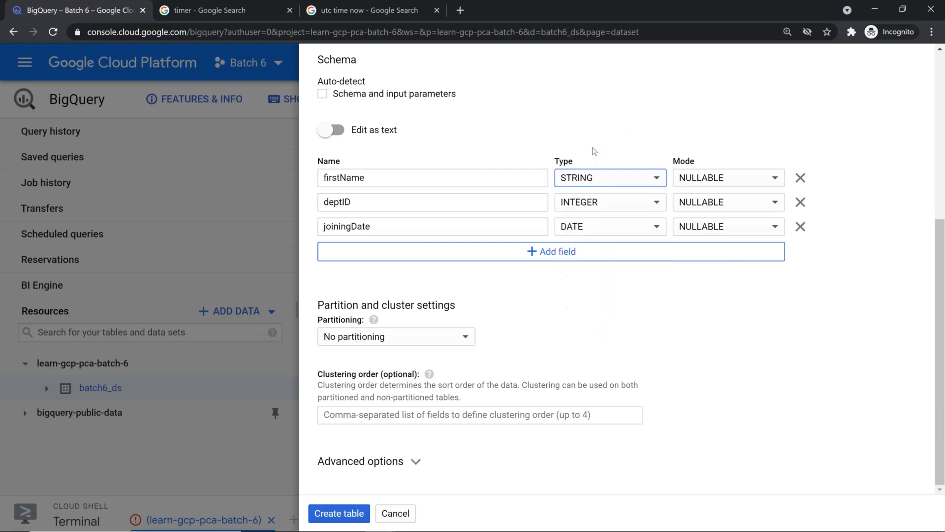
pyautogui.click(472, 339)
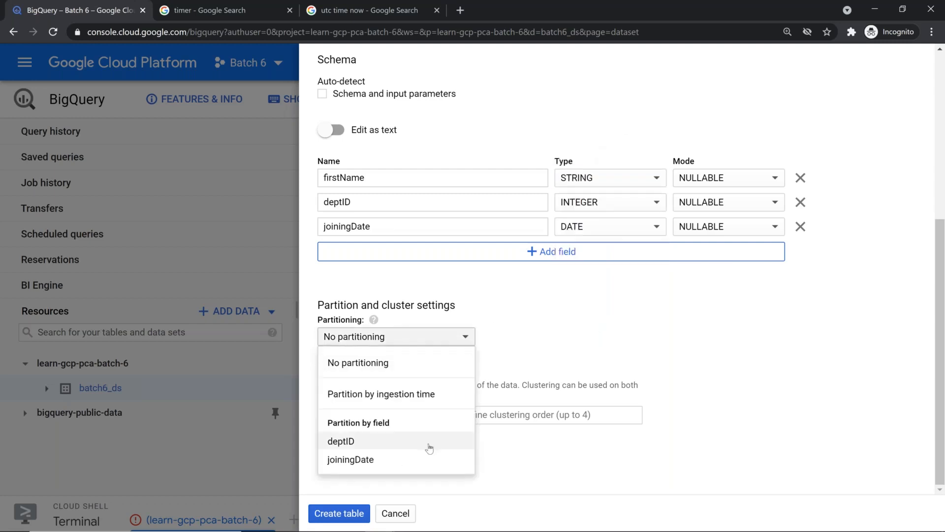
# Partition on joiningDate with a required partition filter, briefly trying ingestion-time partitioning
pyautogui.click(395, 460)
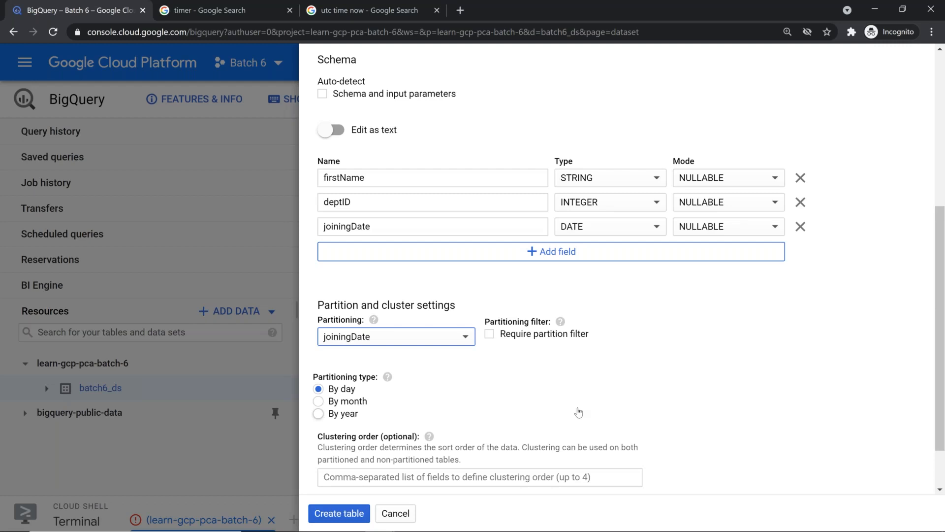
pyautogui.click(490, 335)
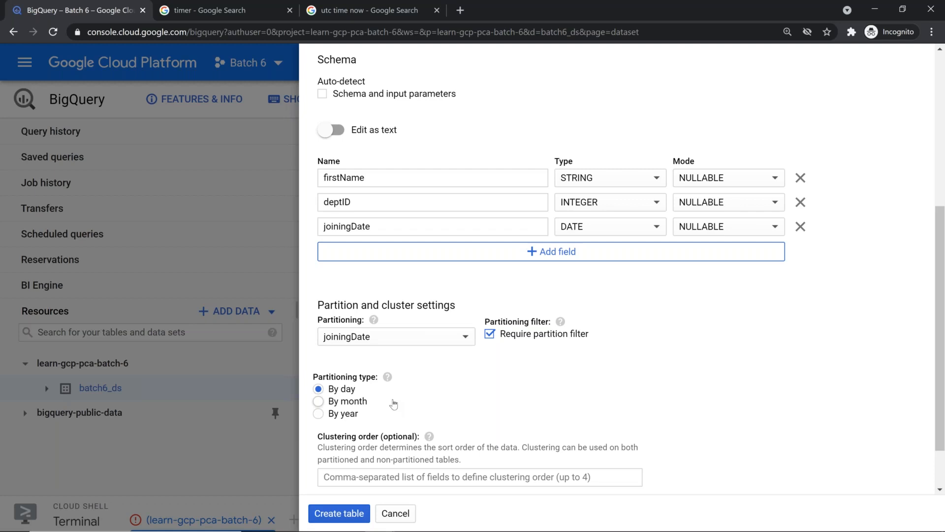
pyautogui.click(445, 337)
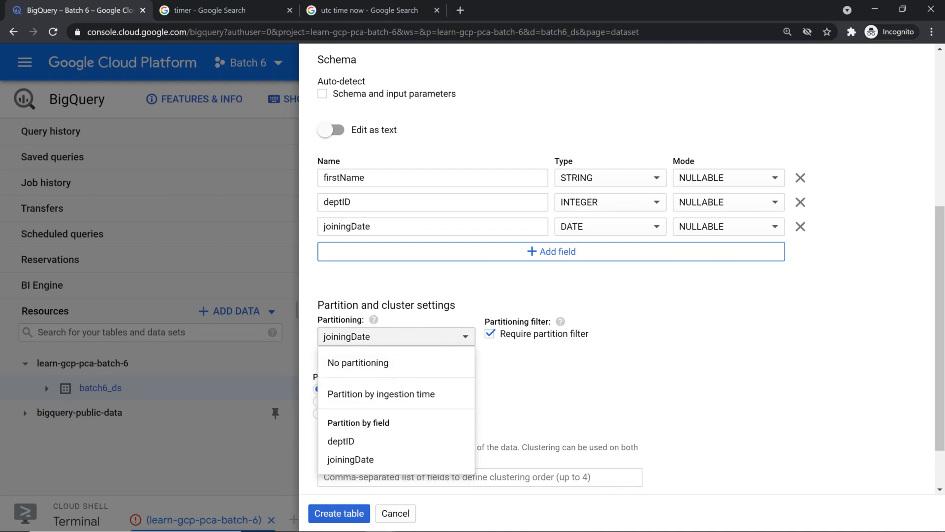
pyautogui.click(385, 396)
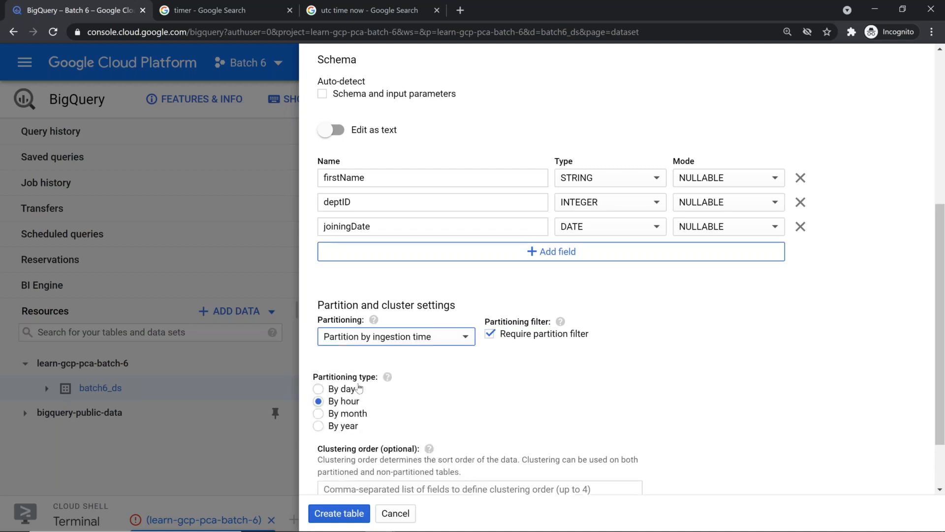
pyautogui.click(452, 338)
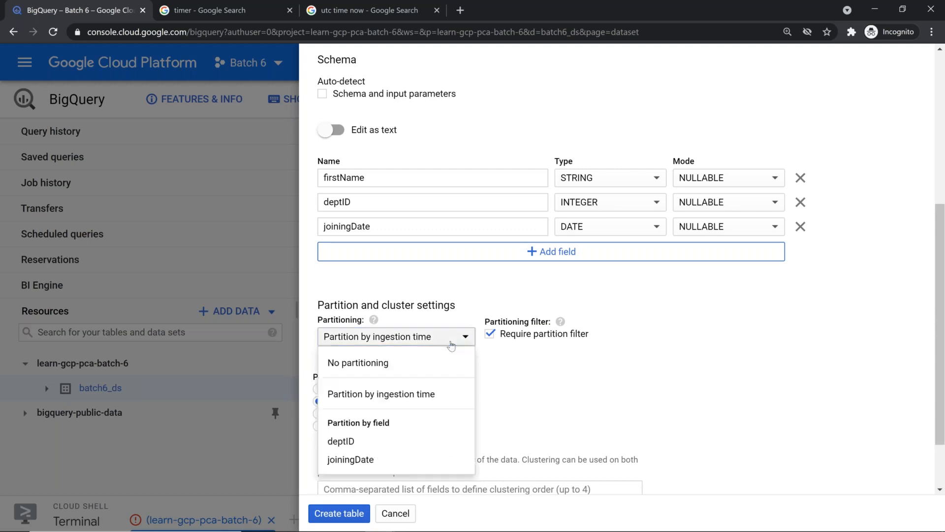
pyautogui.click(395, 460)
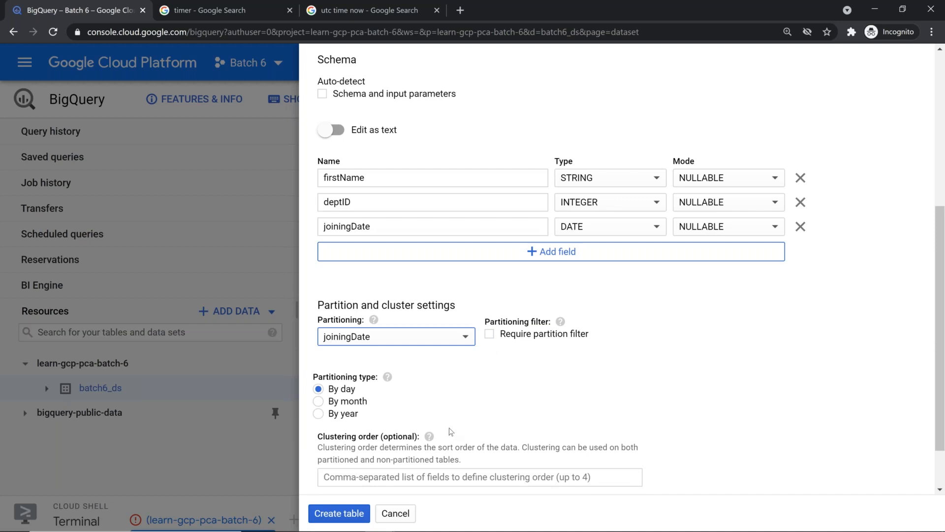
# Try joiningDate as TIMESTAMP with ingestion-time partitioning
pyautogui.click(659, 227)
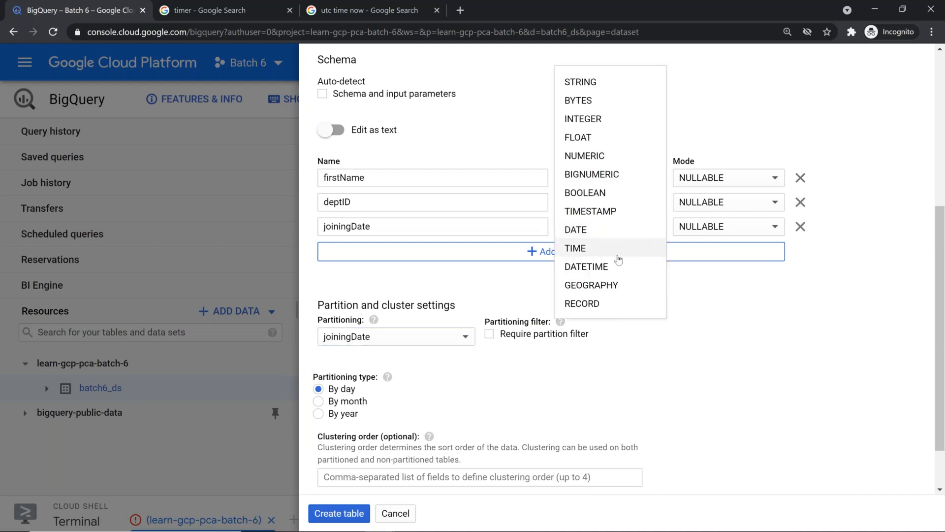
pyautogui.click(621, 215)
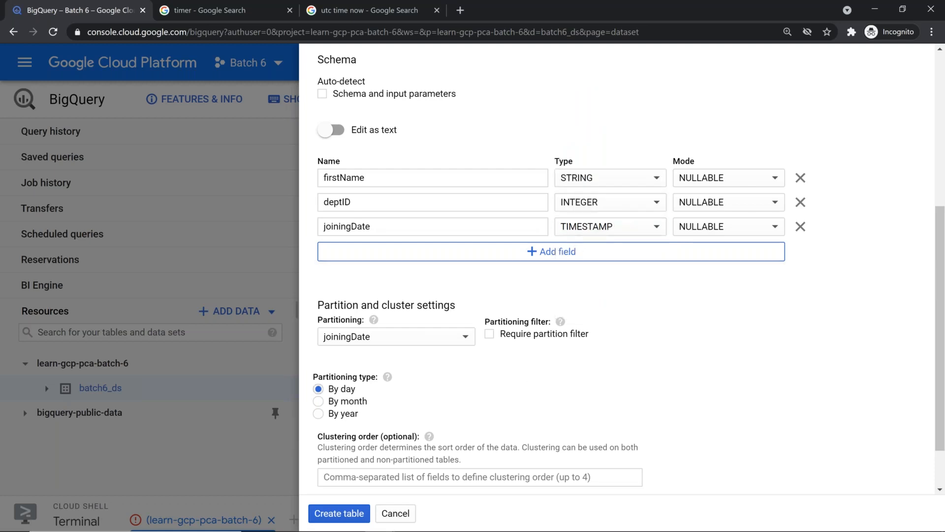
pyautogui.click(401, 336)
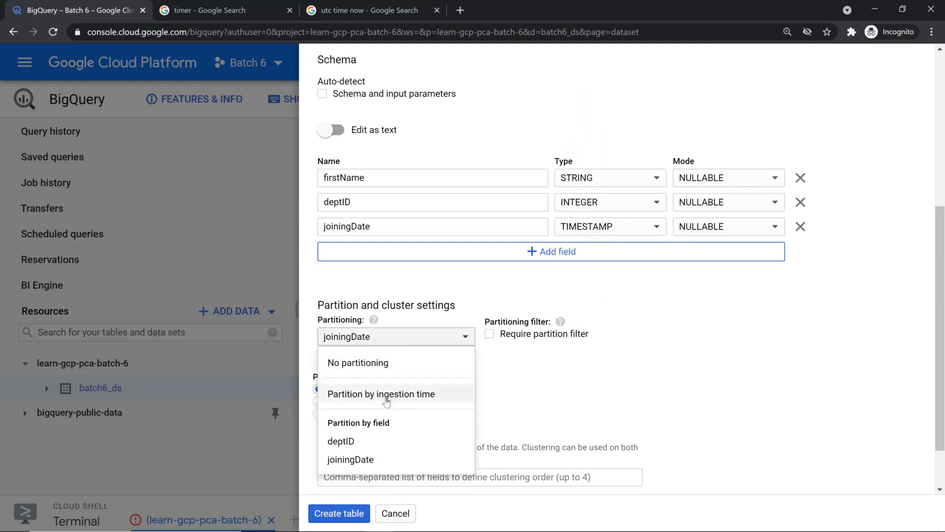
pyautogui.click(411, 394)
pyautogui.click(394, 340)
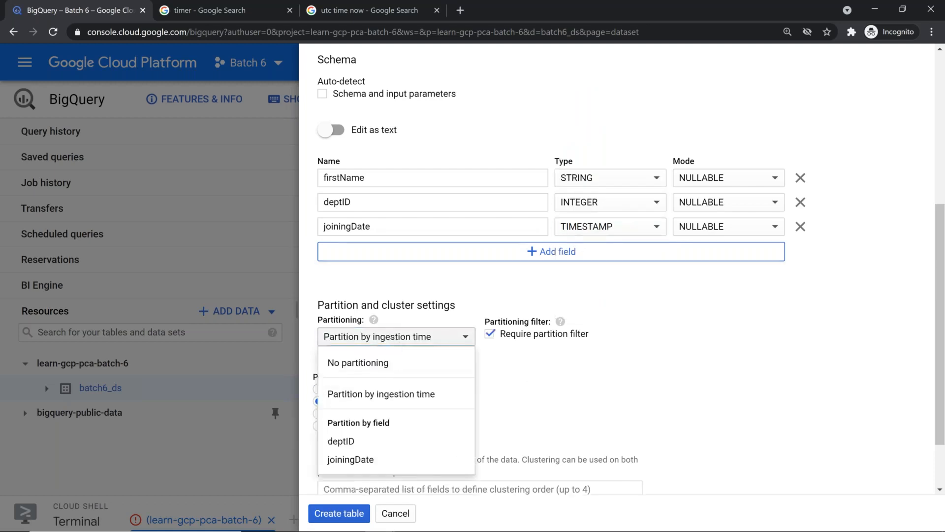
pyautogui.click(395, 456)
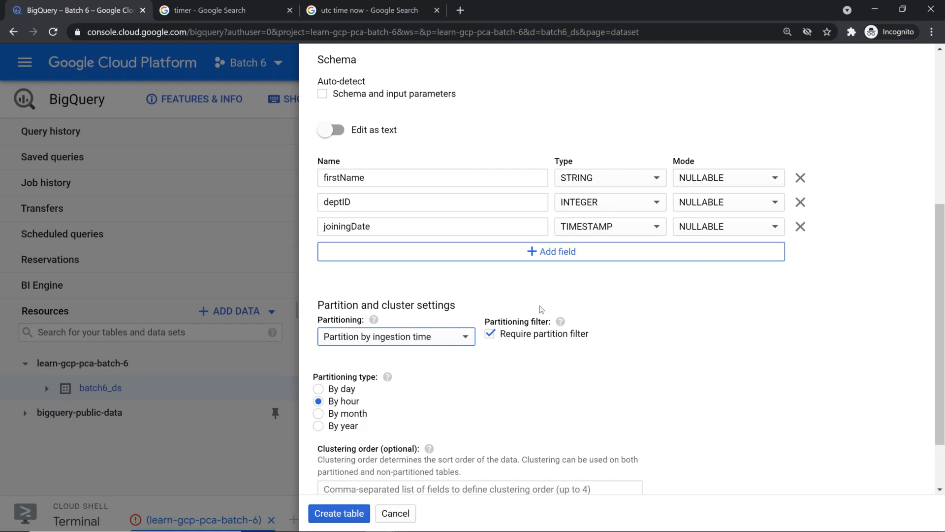
# Restore joiningDate to DATE and partition the table on joiningDate by day
pyautogui.click(639, 224)
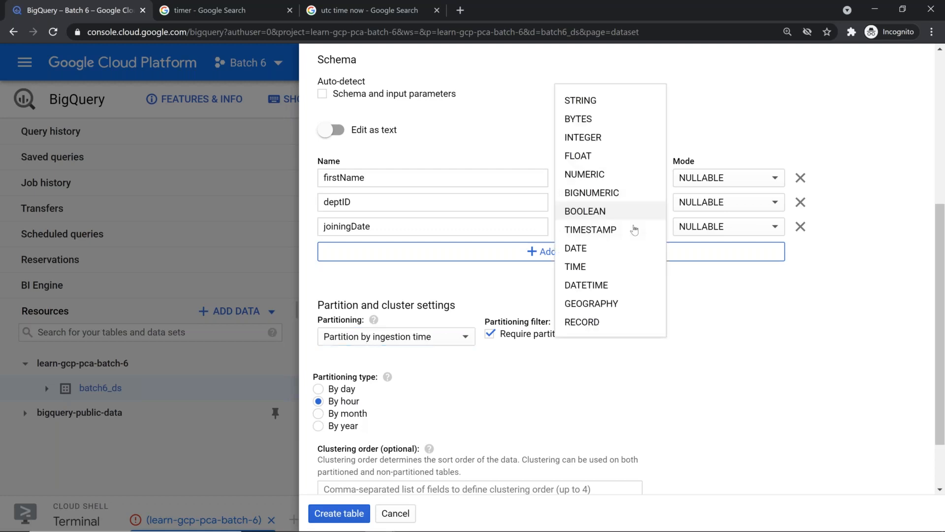
pyautogui.click(595, 257)
pyautogui.click(432, 337)
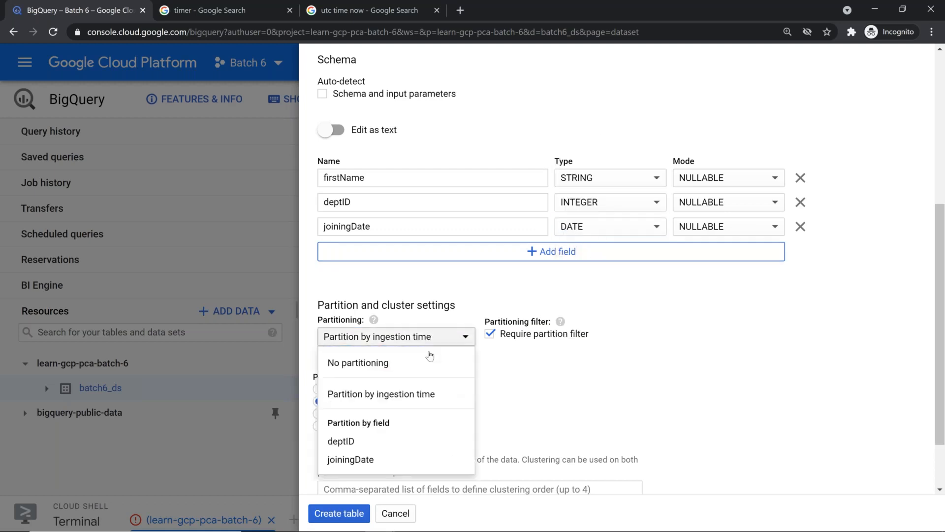
pyautogui.click(408, 458)
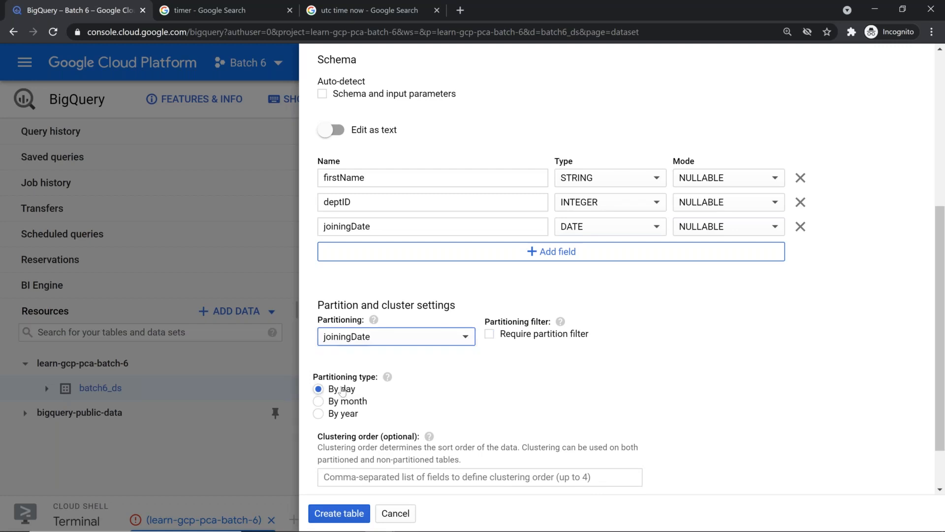
# Require a partition filter, set Header rows to skip to 1, and create employees_pt
pyautogui.click(489, 334)
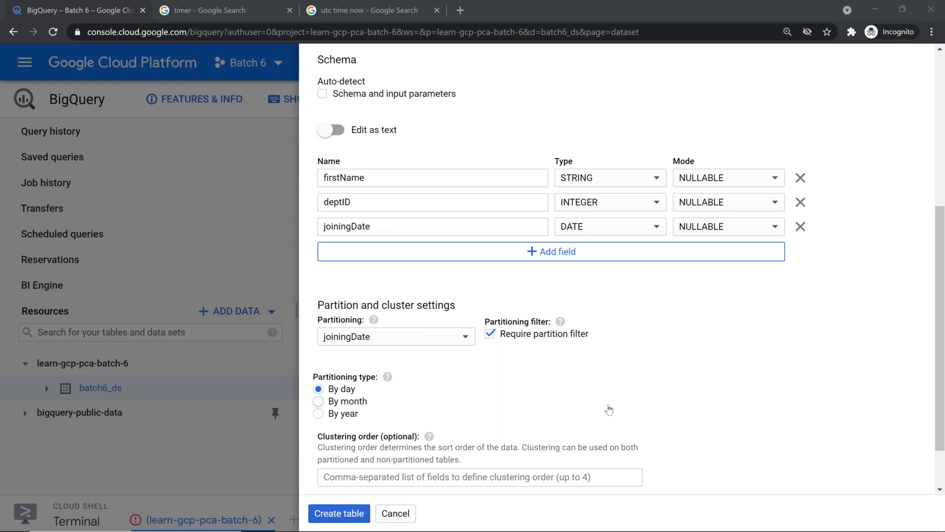
pyautogui.scroll(-1, 608, 409)
pyautogui.scroll(-1, 418, 443)
pyautogui.click(416, 462)
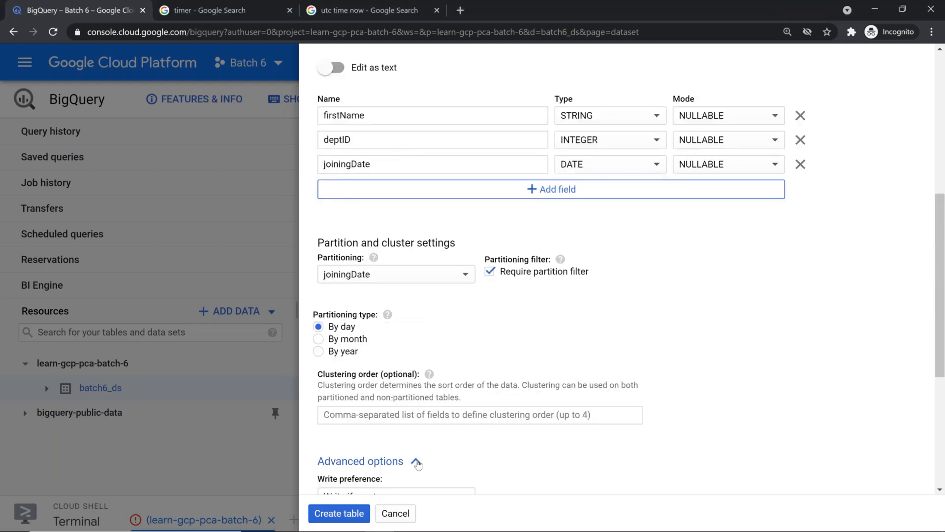
pyautogui.scroll(-4, 417, 464)
pyautogui.click(352, 446)
pyautogui.press('BackSpace')
pyautogui.write('1')
pyautogui.scroll(-2, 421, 476)
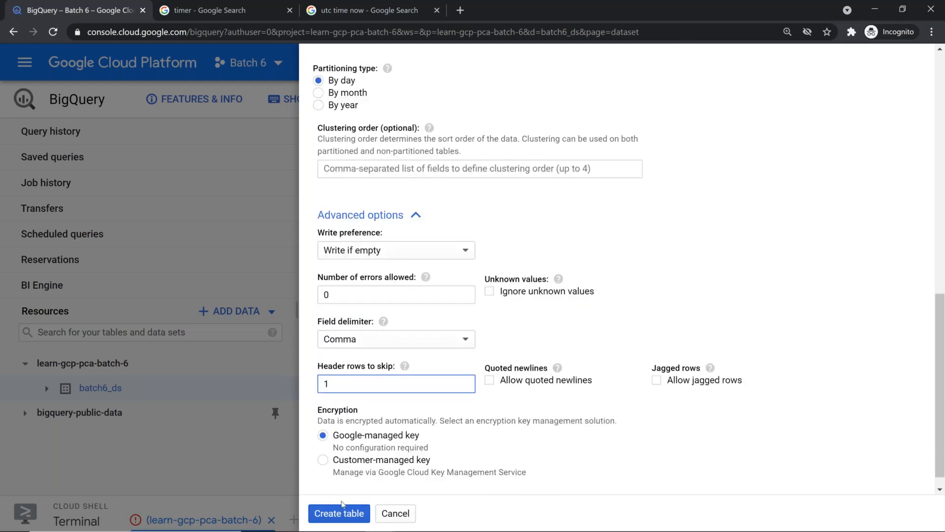
pyautogui.click(339, 514)
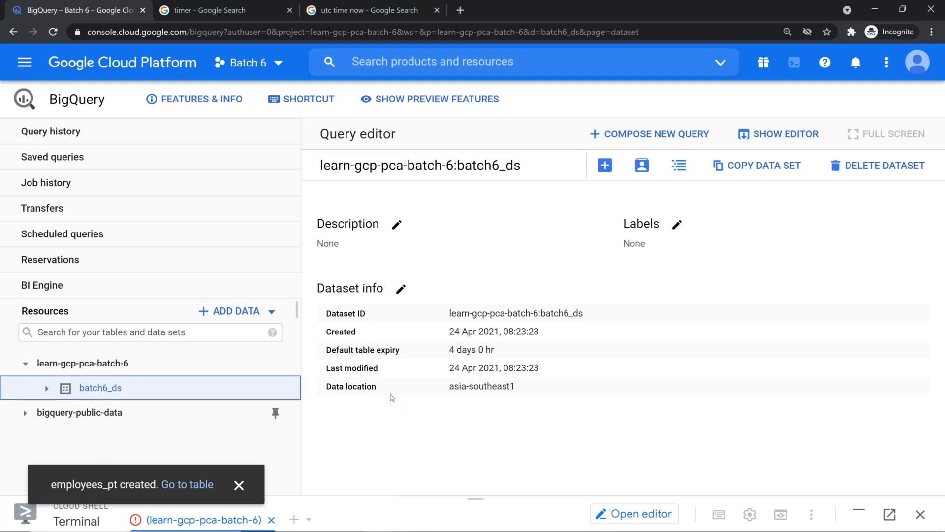
# Expand batch6_ds in Resources and open the employees_pt table's schema
pyautogui.click(47, 388)
pyautogui.scroll(-5, 155, 413)
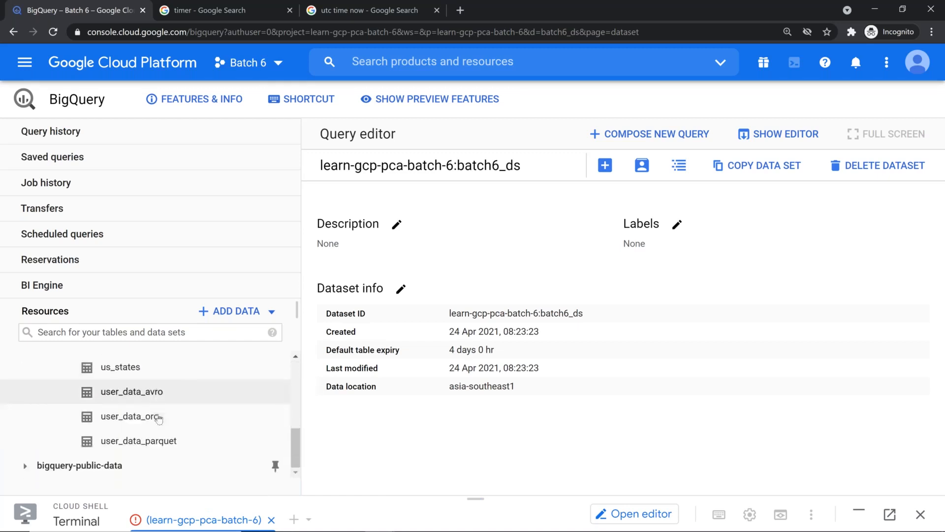
pyautogui.scroll(2, 157, 417)
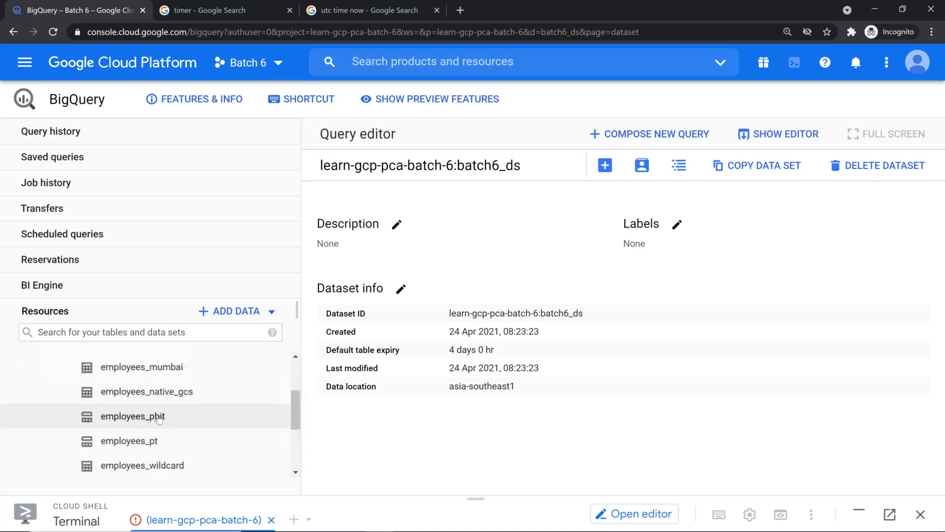
pyautogui.click(142, 446)
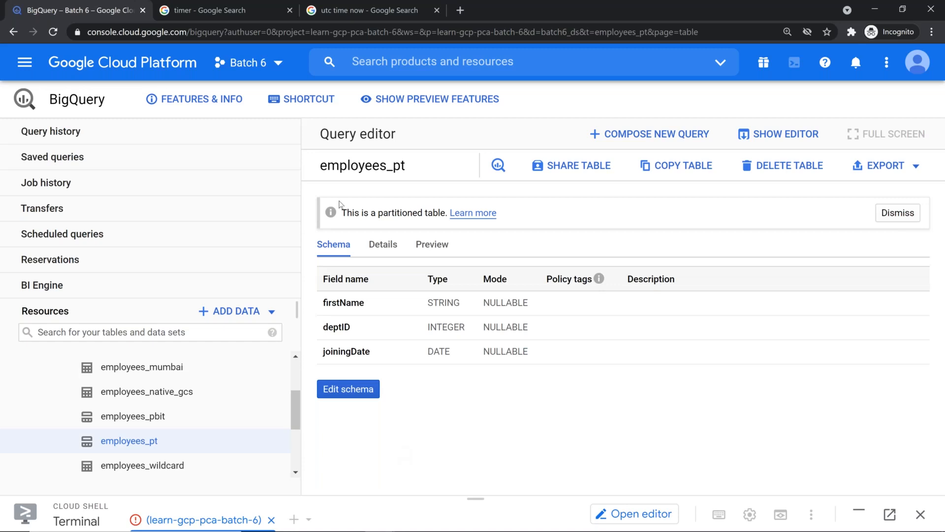
# Show employees_pt Details, highlighting Partitioned type, Day granularity and Required partition filter
pyautogui.click(386, 246)
pyautogui.scroll(-3, 603, 329)
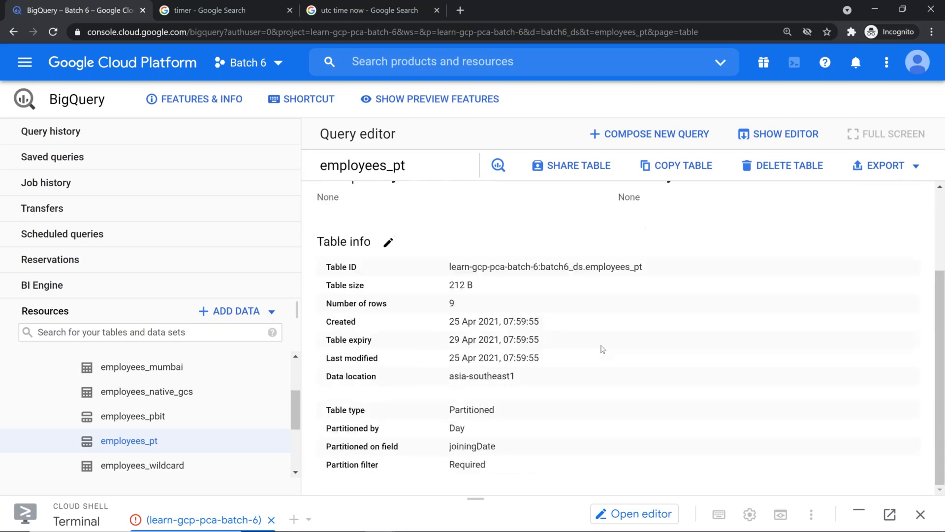
pyautogui.moveTo(326, 266); pyautogui.dragTo(538, 376)
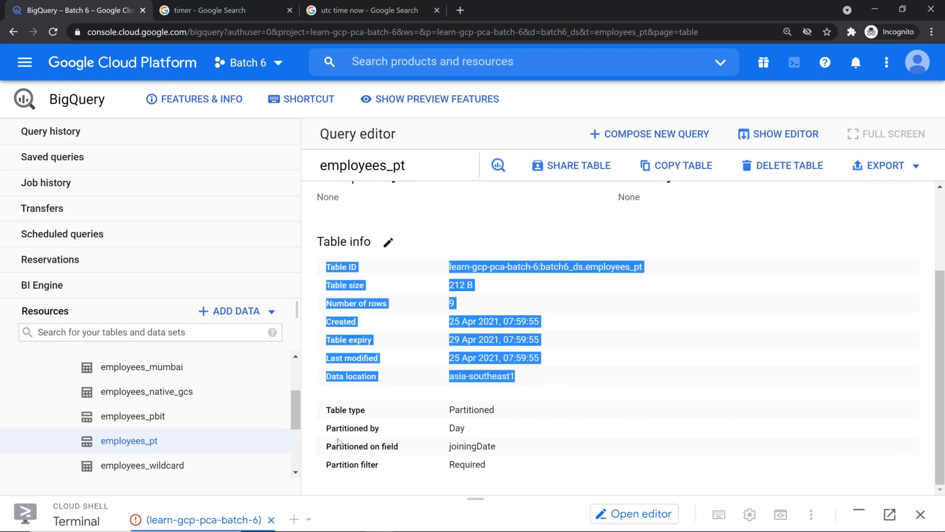
pyautogui.moveTo(326, 409); pyautogui.dragTo(508, 414)
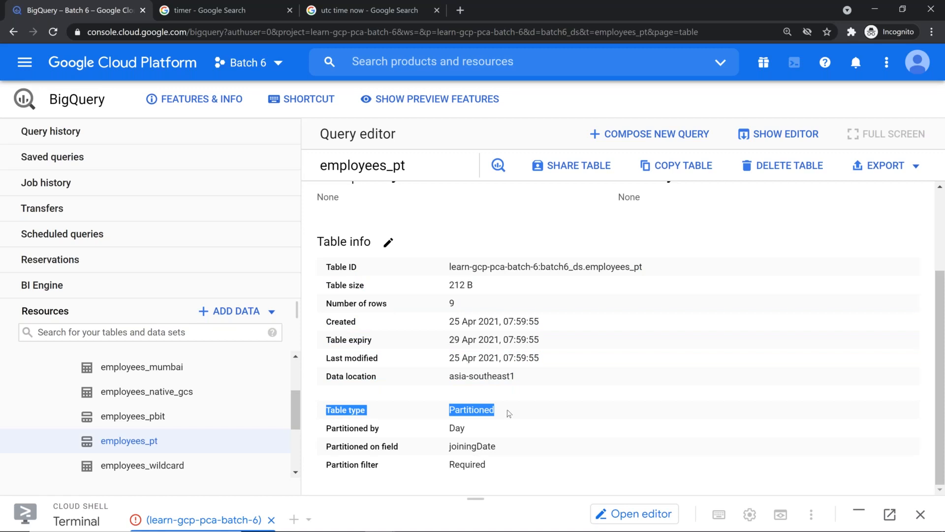
pyautogui.moveTo(468, 430); pyautogui.dragTo(514, 446)
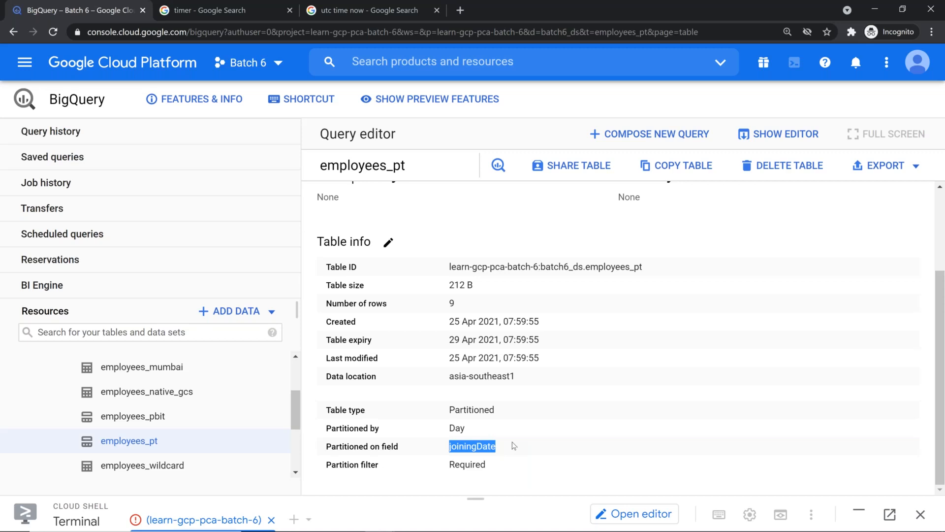
pyautogui.doubleClick(467, 464)
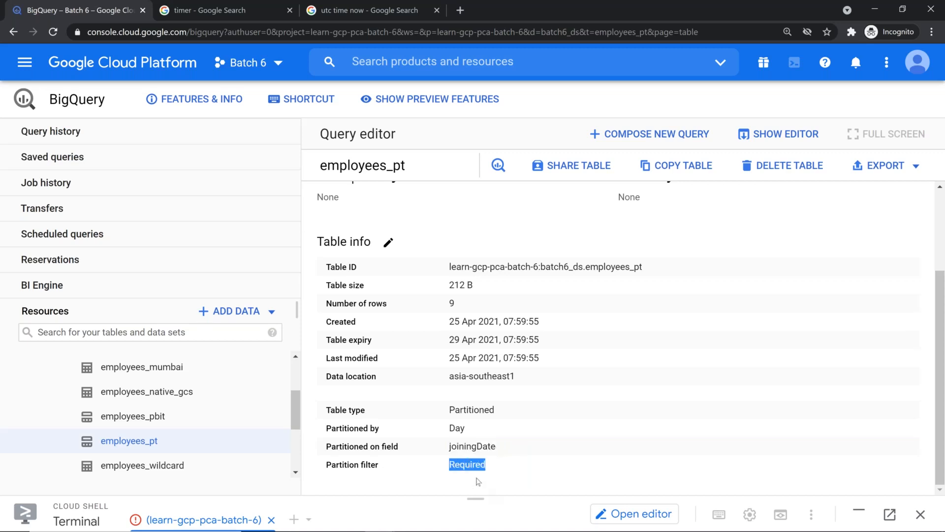
# Preview the employees_pt rows, then return to the Details view
pyautogui.scroll(3, 443, 224)
pyautogui.click(432, 245)
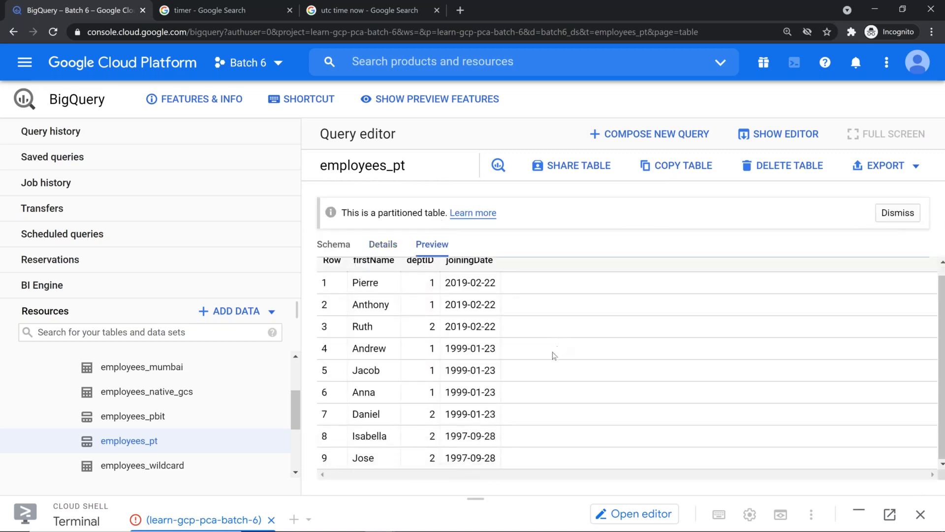
pyautogui.click(378, 248)
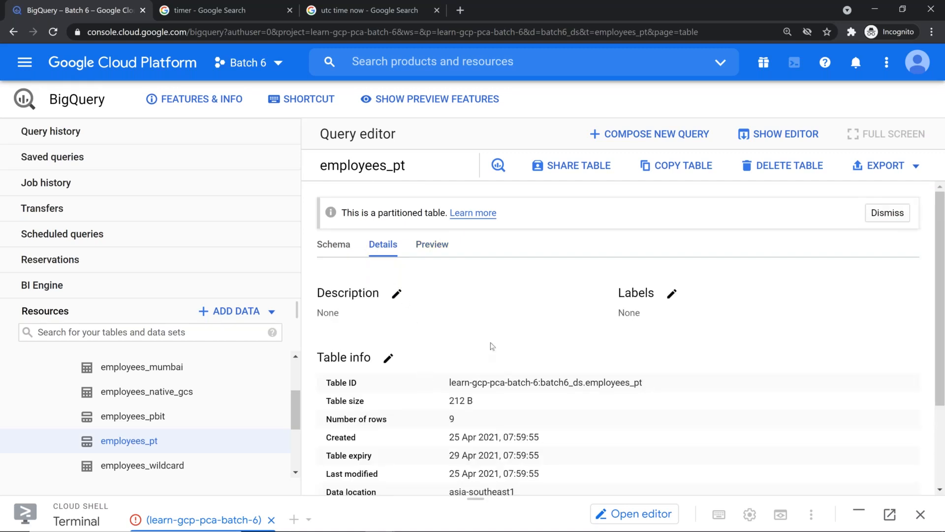
pyautogui.hotkey('ctrl', '-')
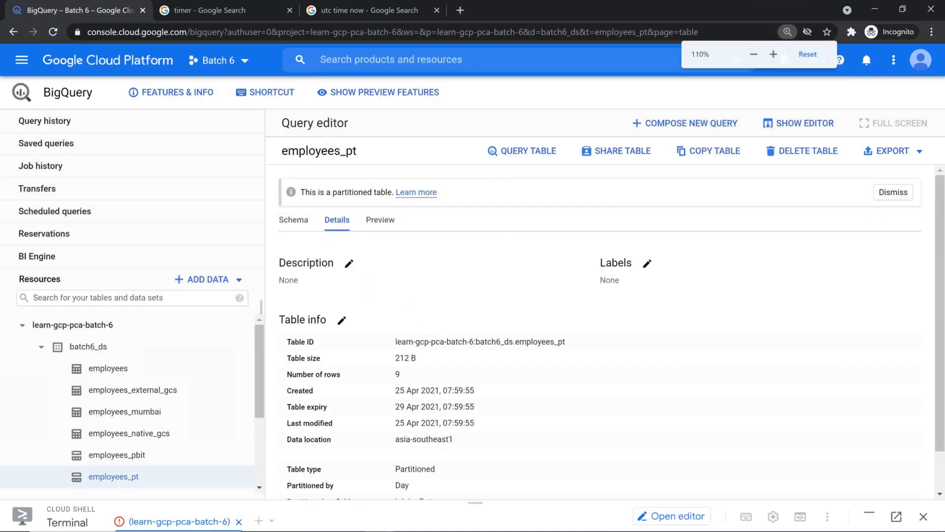
# Start a query on employees_pt selecting firstName and widen the editor
pyautogui.click(542, 151)
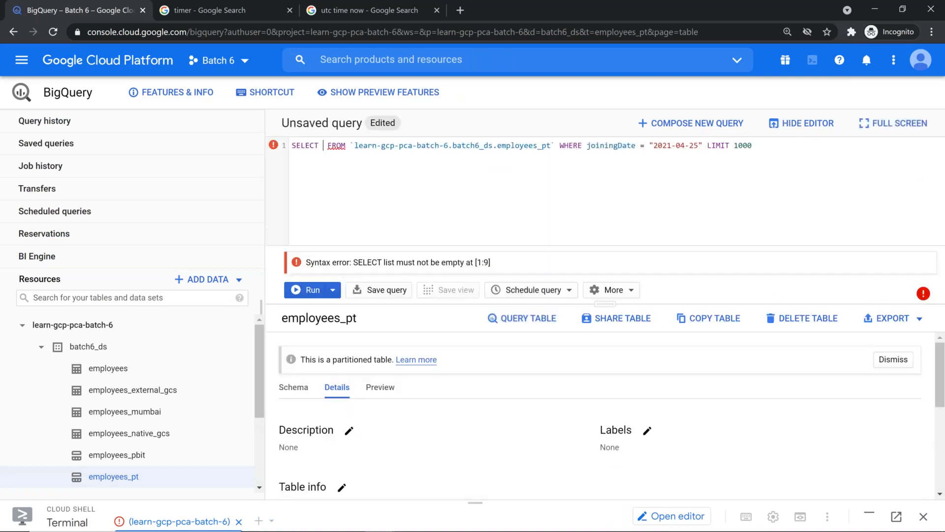
pyautogui.write('firstName')
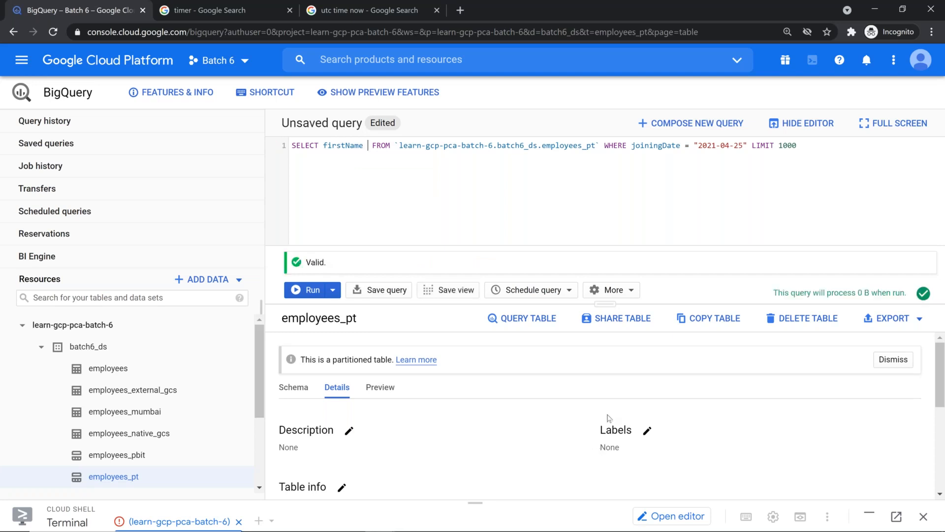
pyautogui.press('Delete')
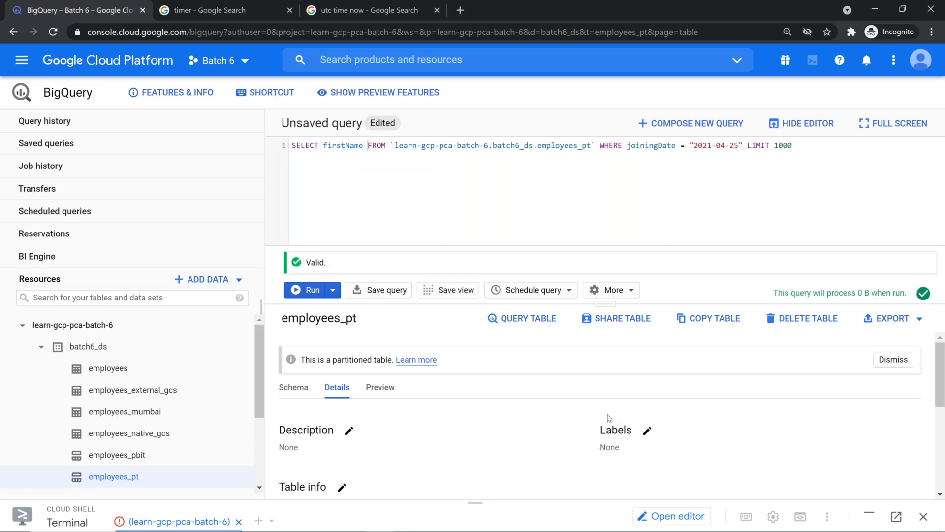
pyautogui.hotkey('ctrl', '+')
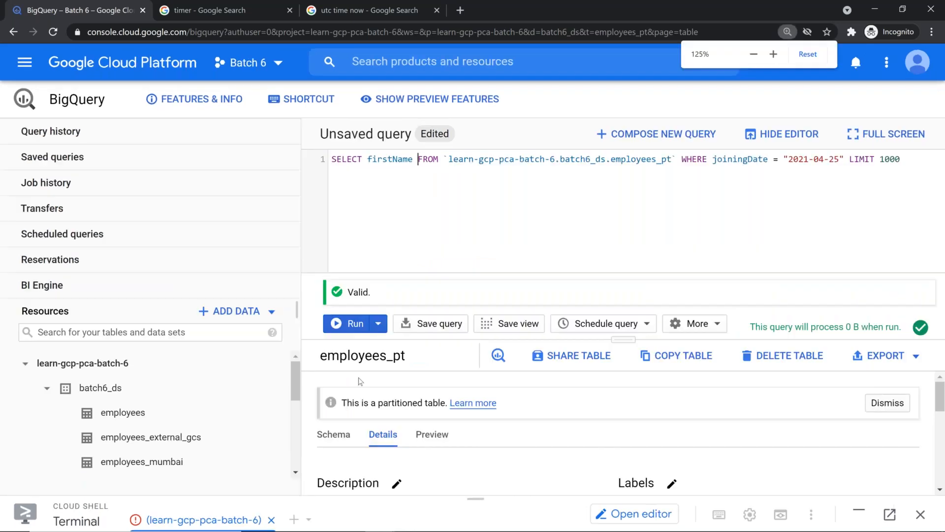
pyautogui.moveTo(297, 311); pyautogui.dragTo(68, 312)
# Format the query, delete the LIMIT 1000 clause, and note the 0 B estimate
pyautogui.click(462, 324)
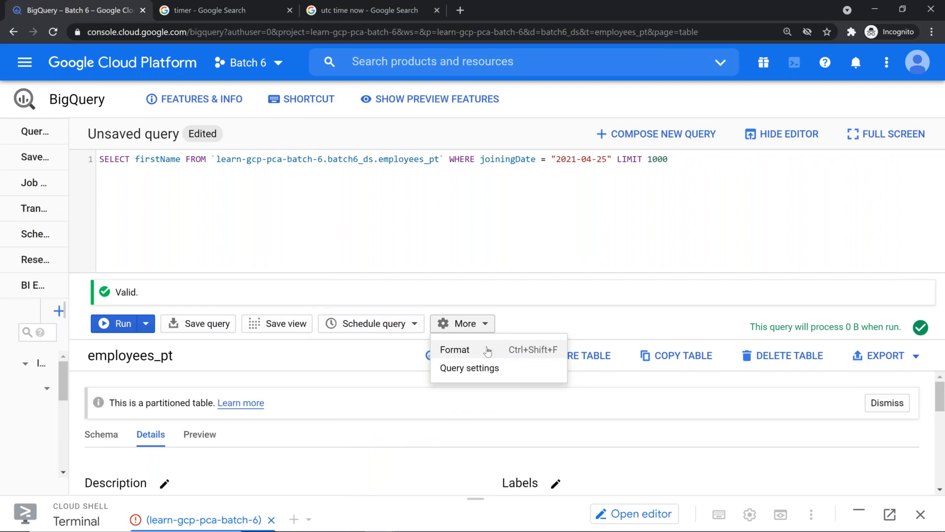
pyautogui.click(487, 350)
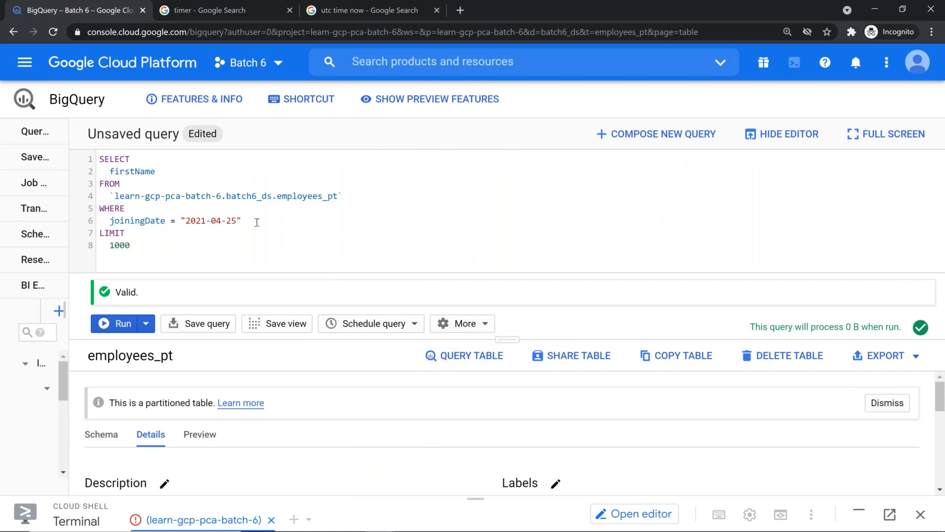
pyautogui.moveTo(257, 222); pyautogui.dragTo(276, 263)
pyautogui.press('BackSpace')
pyautogui.moveTo(748, 329); pyautogui.dragTo(905, 328)
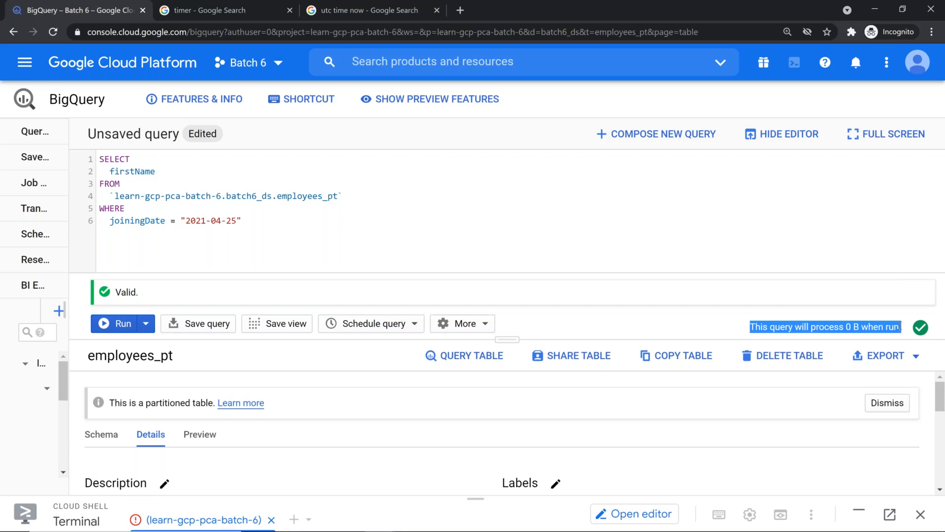
# Hide the editor to preview the employees_pt rows, then bring the editor back
pyautogui.moveTo(506, 339); pyautogui.dragTo(505, 300)
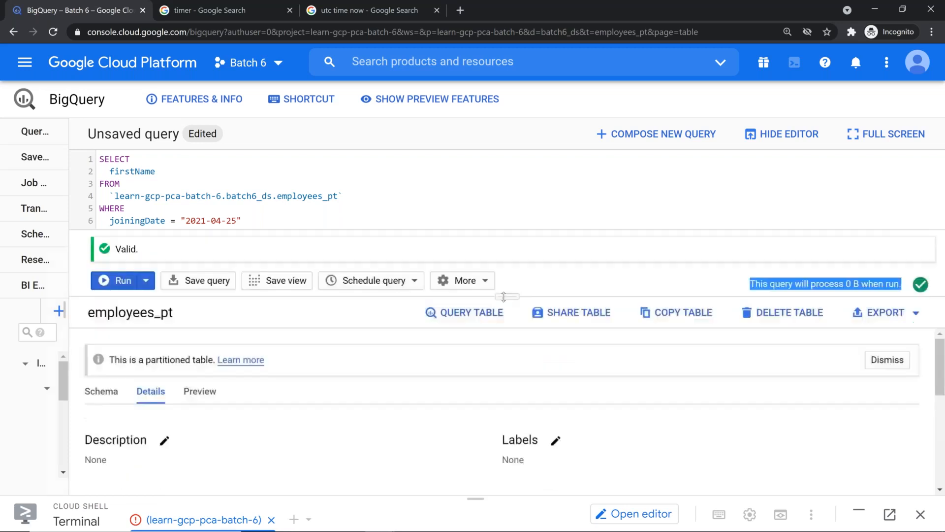
pyautogui.click(803, 134)
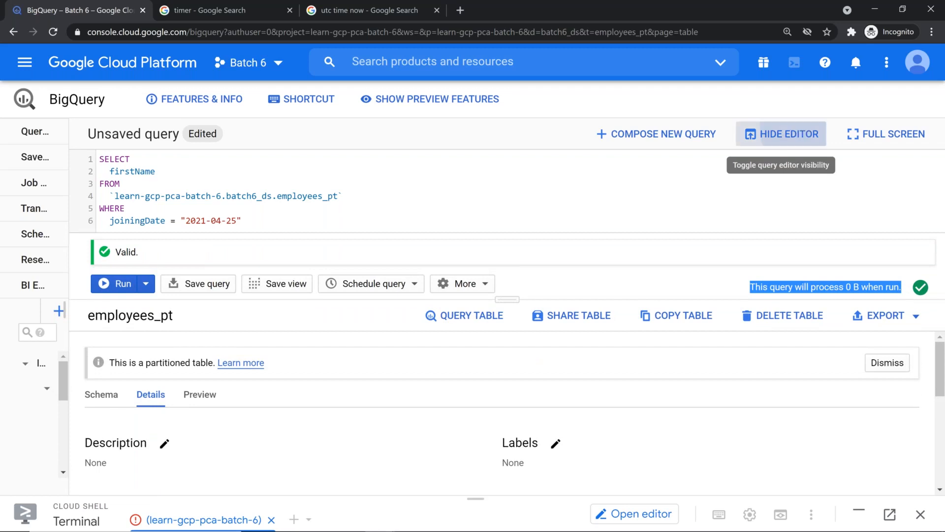
pyautogui.click(203, 246)
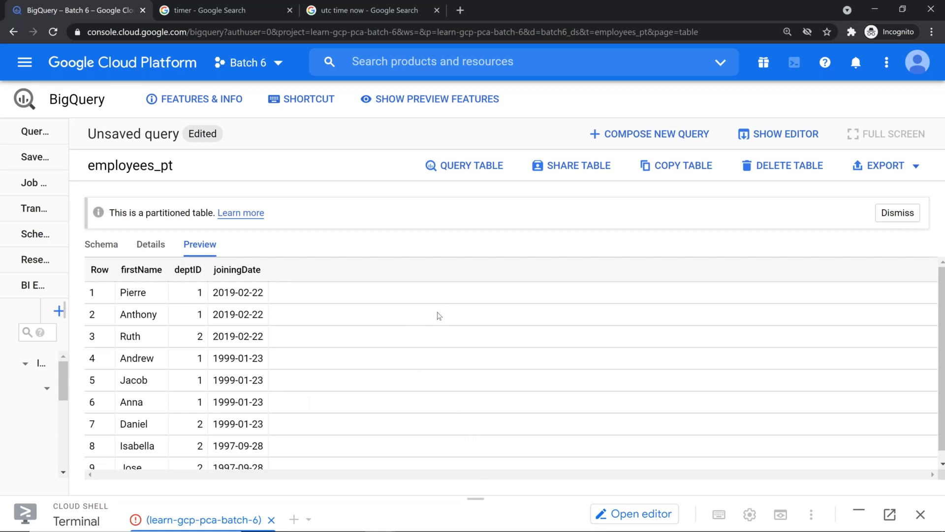
pyautogui.click(766, 138)
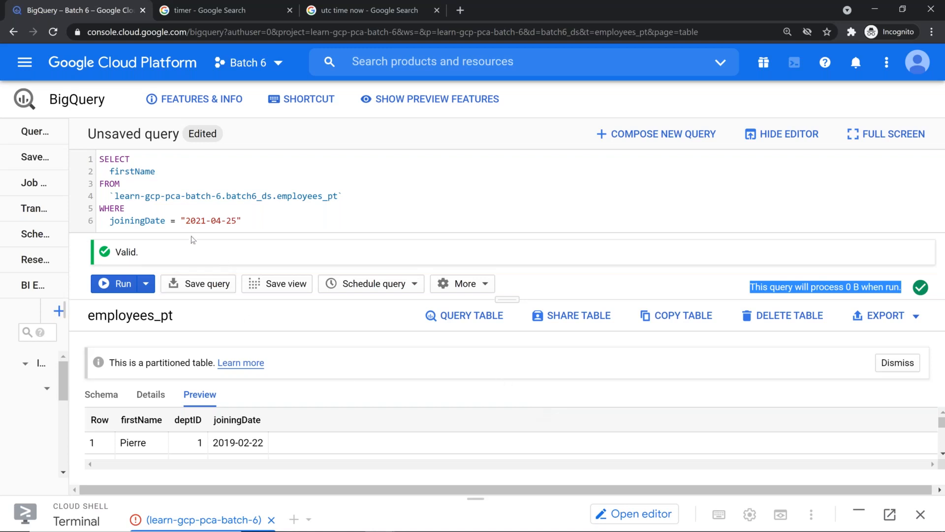
# Change the filter to joiningDate <= "2021-04-25" and run it, processing 140 B
pyautogui.click(175, 220)
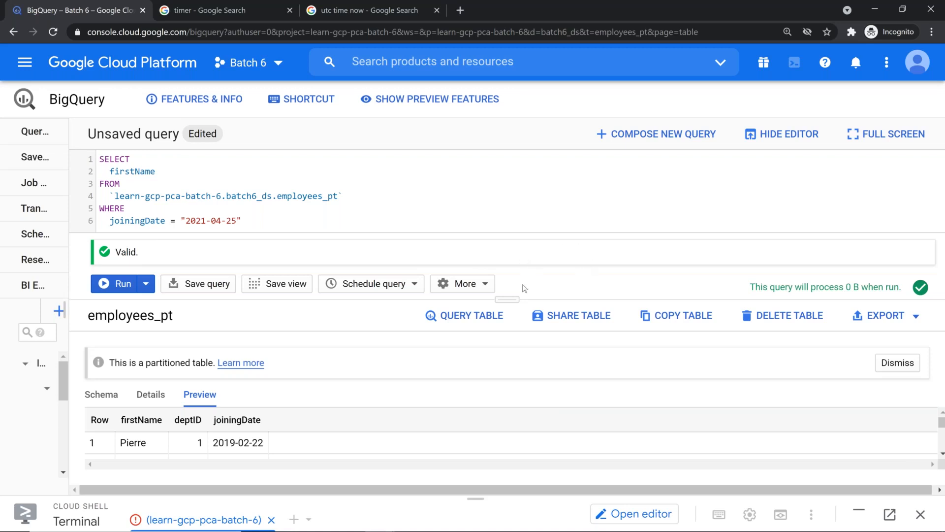
pyautogui.write('<')
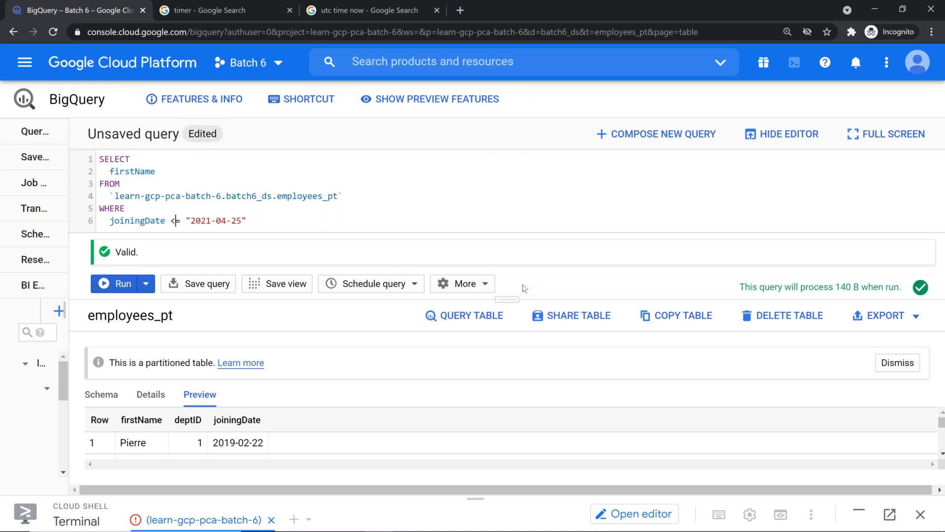
pyautogui.doubleClick(842, 286)
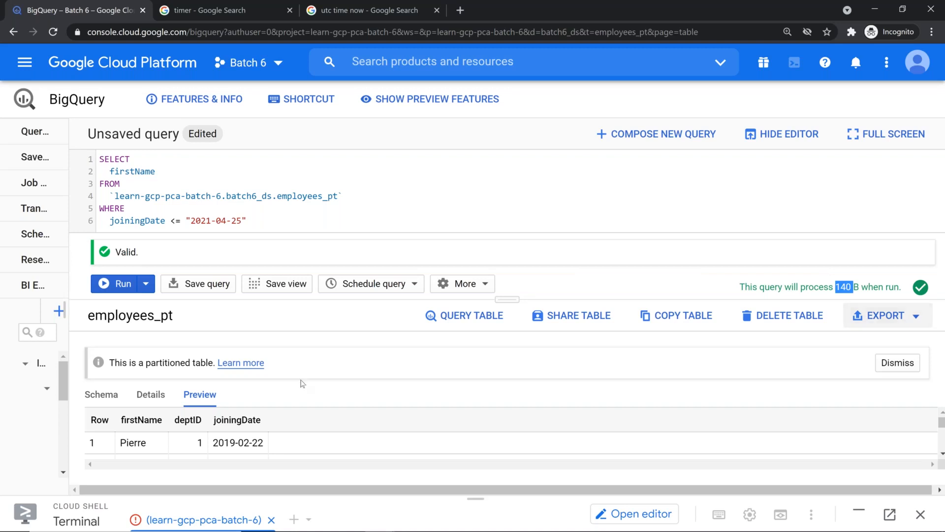
pyautogui.click(123, 283)
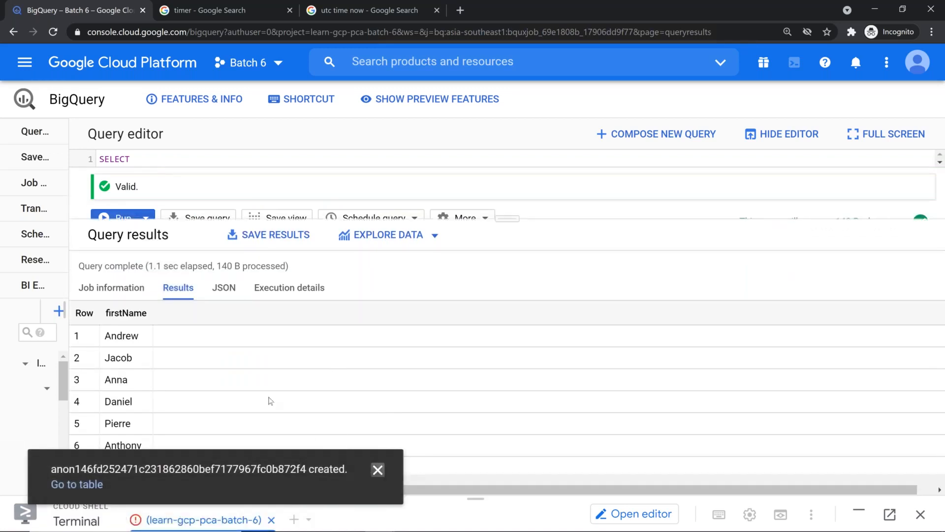
# Dismiss the table-created notification and drag the divider down to reveal the full query
pyautogui.click(377, 470)
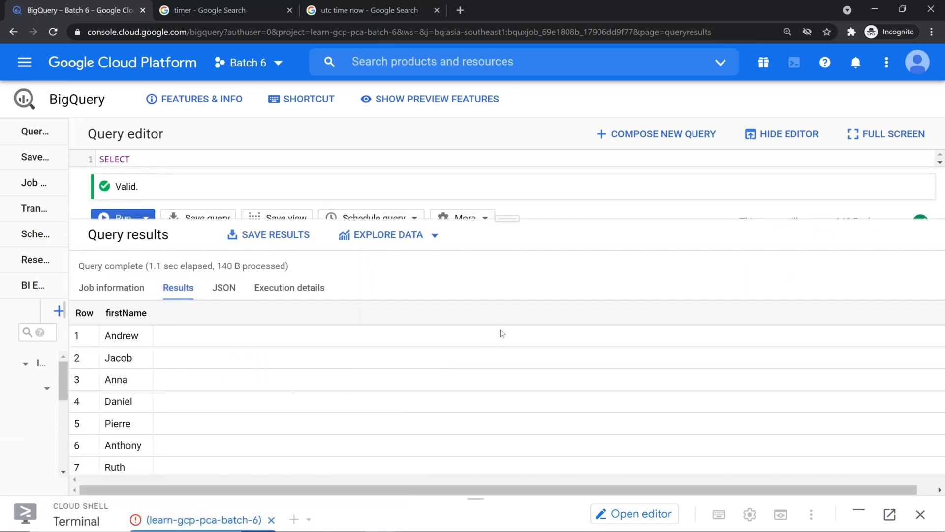
pyautogui.moveTo(500, 220); pyautogui.dragTo(487, 377)
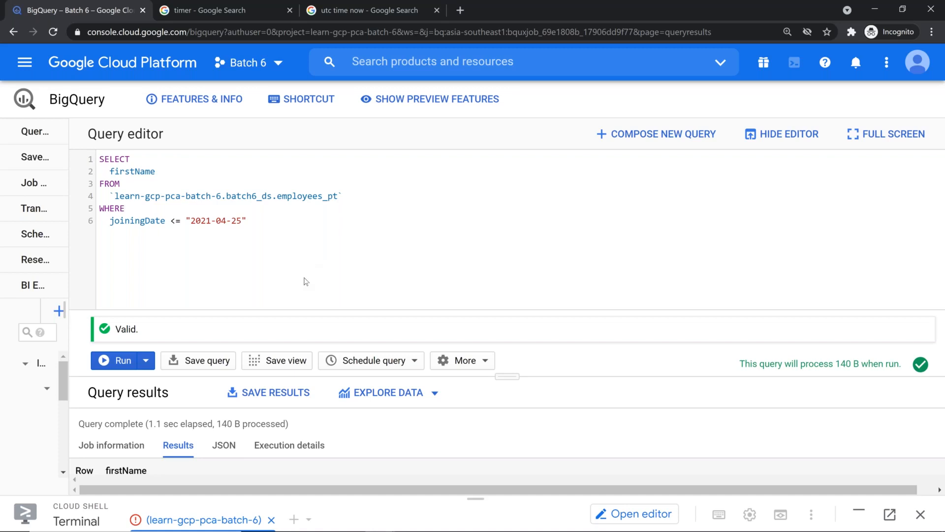
# In bigquery_partition.csv, insert blank lines after the Jose and Anna rows to separate the start-date groups
pyautogui.hotkey('alt', 'Tab')
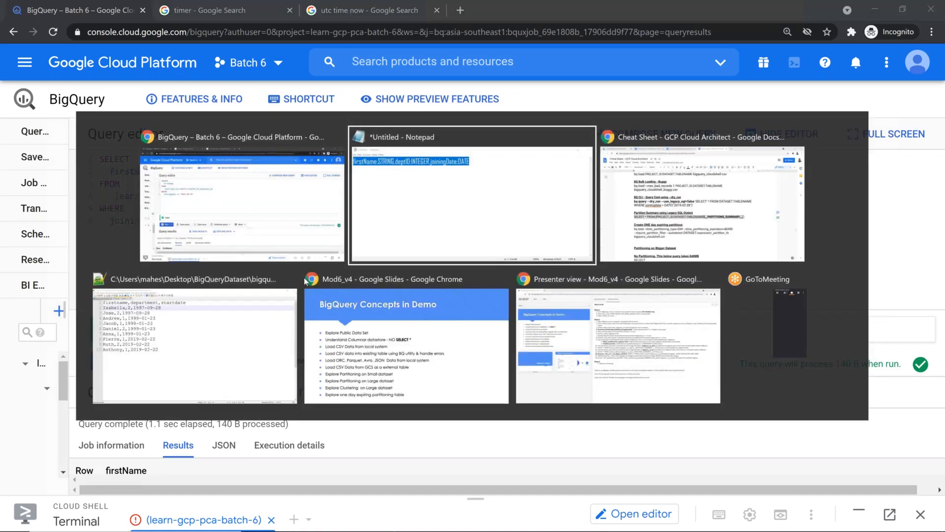
pyautogui.hotkey('alt', 'Tab')
pyautogui.hotkey('alt', 'Tab')
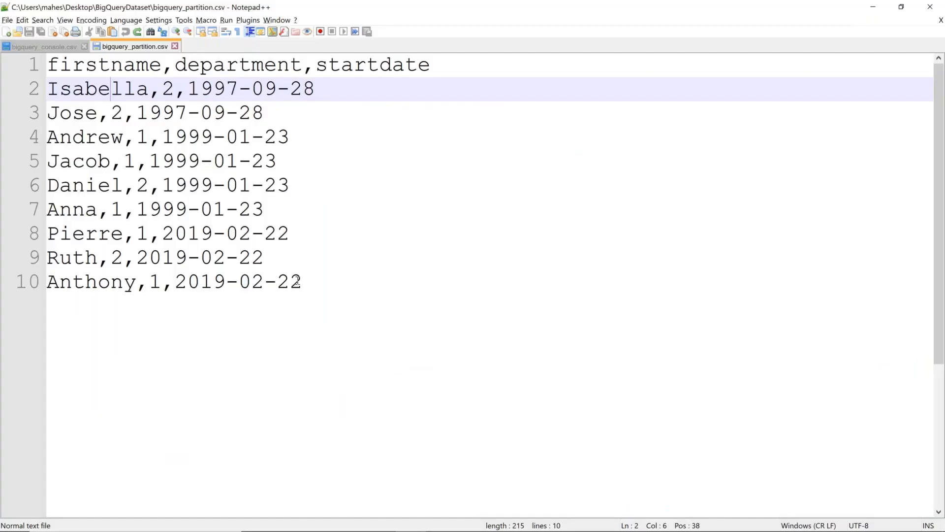
pyautogui.click(320, 118)
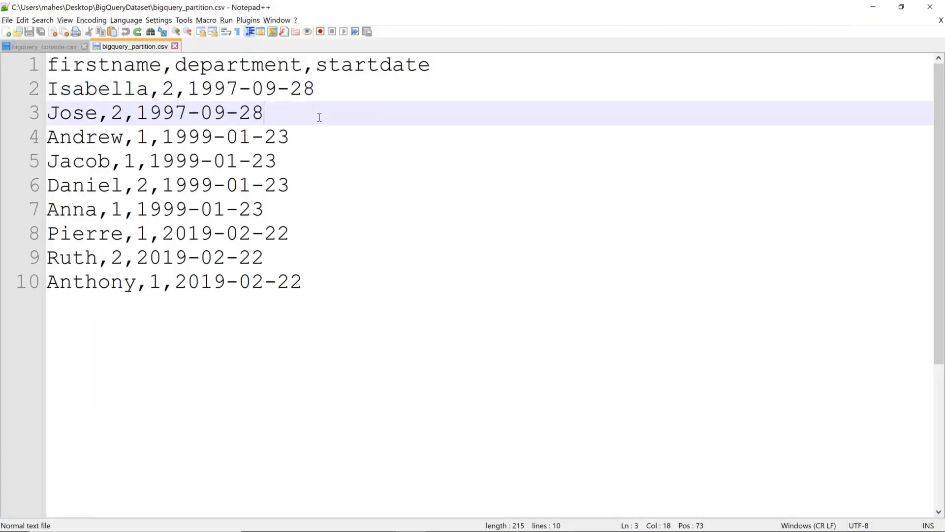
pyautogui.press('Return')
pyautogui.click(312, 234)
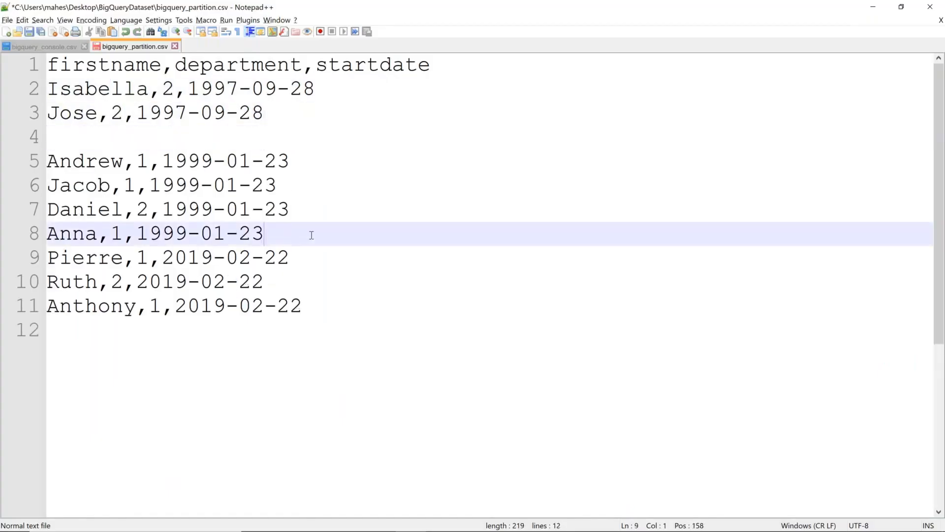
pyautogui.press('Return')
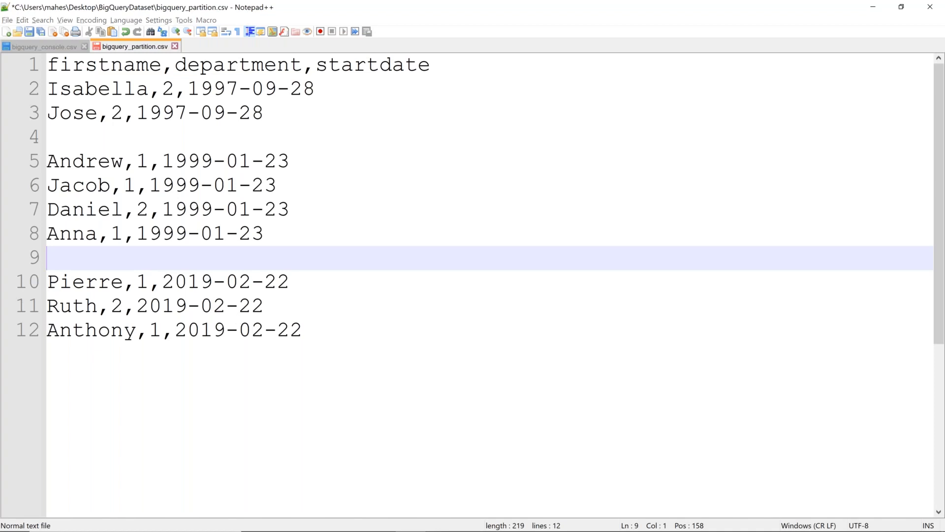
# Bring up the GCP Cloud Architect cheat sheet, then return to the BigQuery console
pyautogui.hotkey('alt', 'Tab')
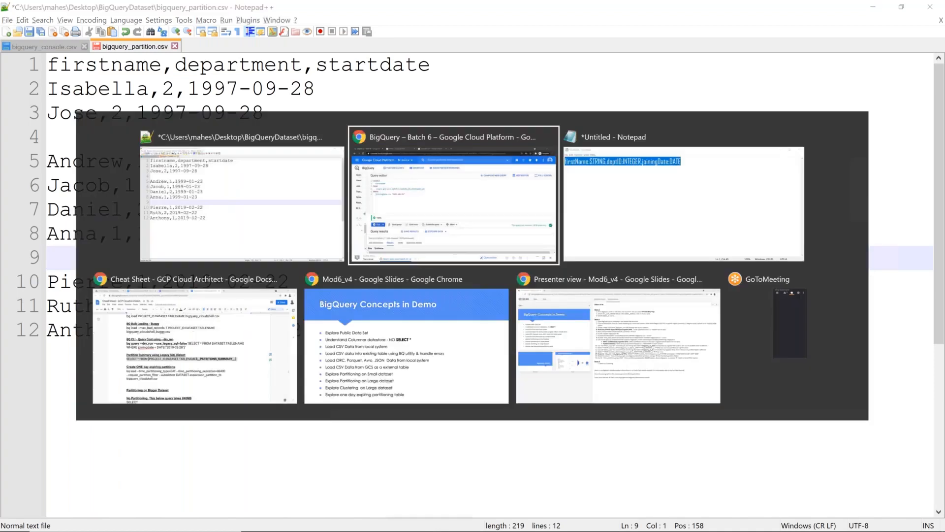
pyautogui.click(239, 322)
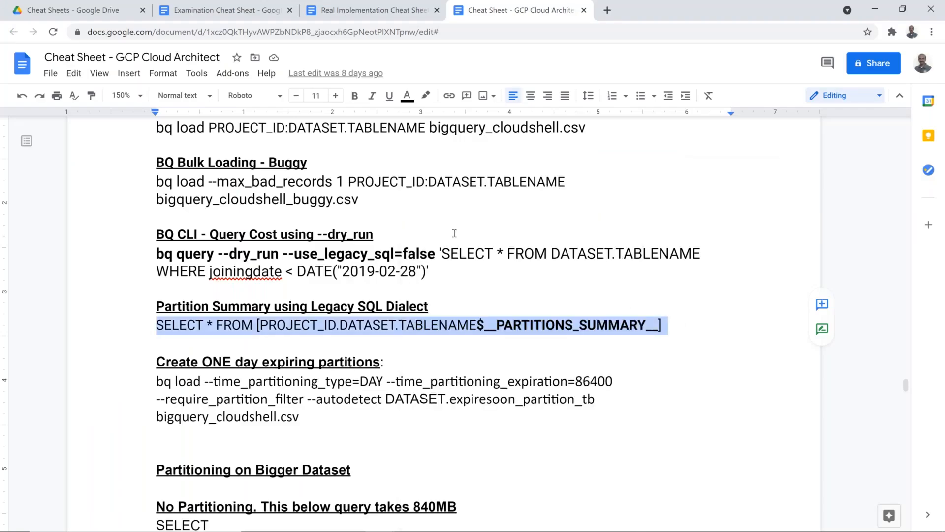
pyautogui.hotkey('alt', 'Tab')
pyautogui.hotkey('alt', 'Tab')
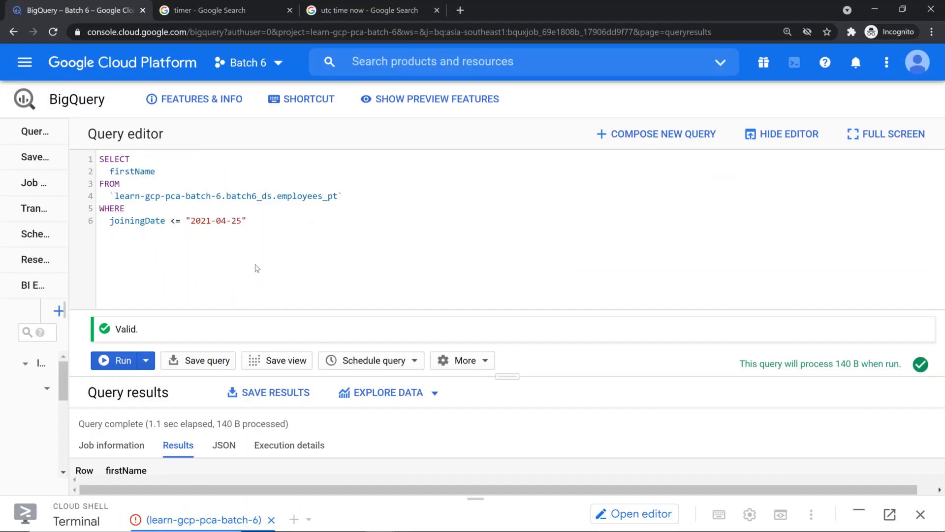
# Paste the PARTITIONS_SUMMARY query and replace its PROJECT_ID.DATASET.TABLENAME placeholder with the employees_pt table path
pyautogui.press('Return')
pyautogui.press('Return')
pyautogui.write('SELECT * FROM [PROJECT_ID.DATASET.TABLENAME$__PARTITIONS_SUMMARY__]')
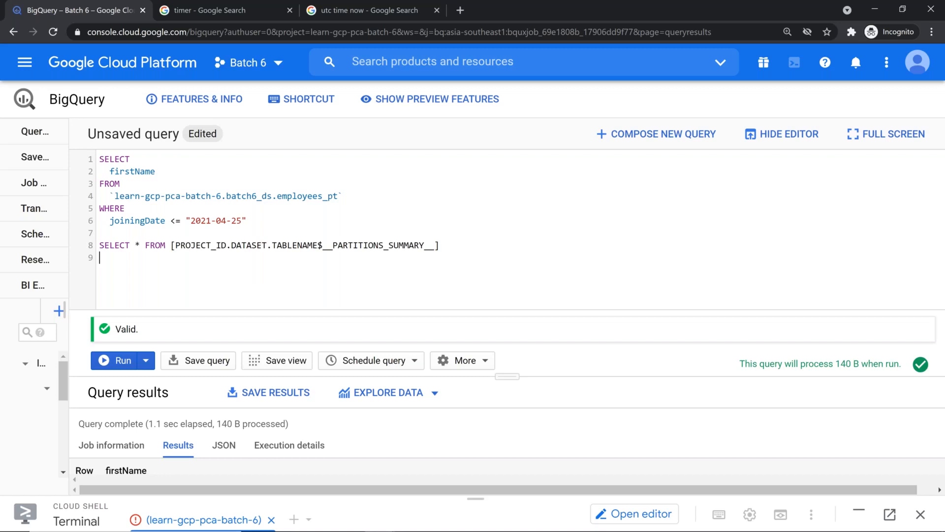
pyautogui.moveTo(338, 188); pyautogui.dragTo(241, 195)
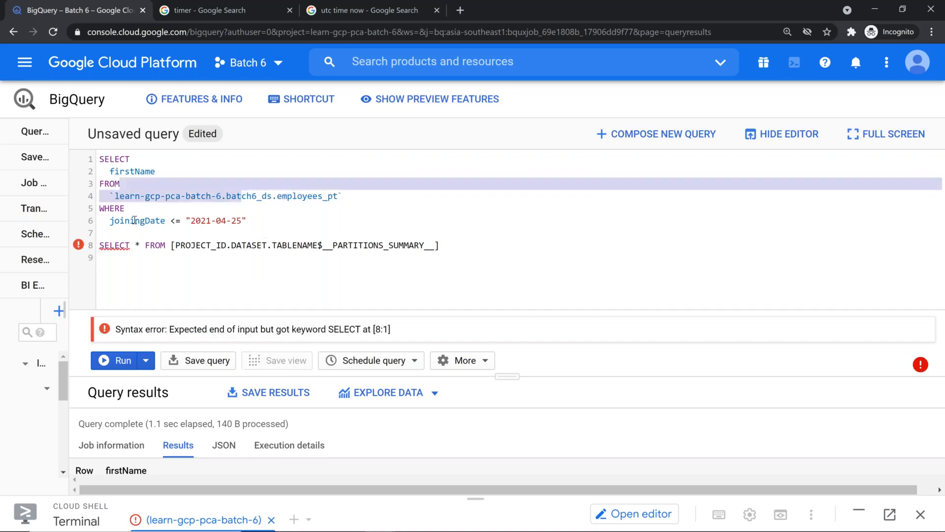
pyautogui.click(116, 195)
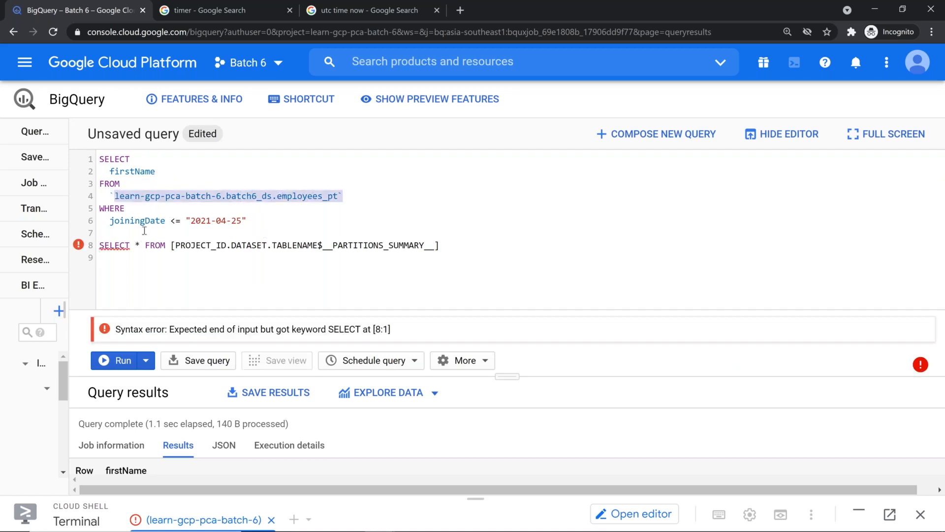
pyautogui.press('BackSpace')
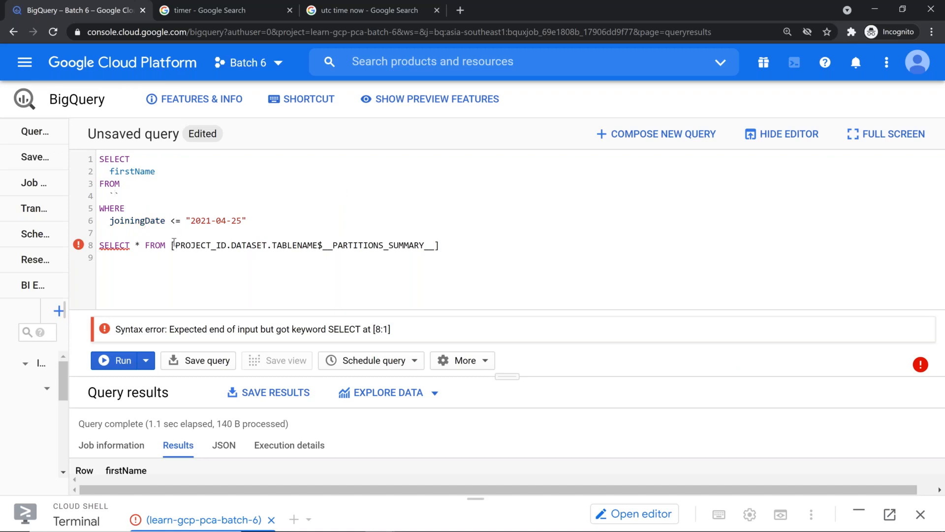
pyautogui.click(174, 245)
pyautogui.moveTo(215, 237); pyautogui.dragTo(337, 233)
pyautogui.click(304, 247)
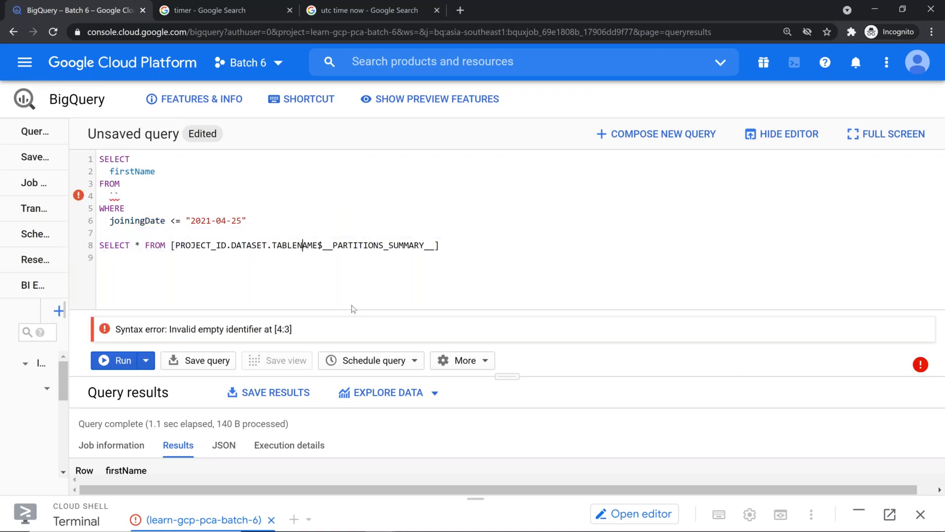
pyautogui.press('Right')
pyautogui.hotkey('shift', 'Left')
pyautogui.hotkey('shift', 'Left')
pyautogui.hotkey('shift', 'Left')
pyautogui.hotkey('shift', 'Left')
pyautogui.hotkey('shift', 'Left')
pyautogui.hotkey('shift', 'Left')
pyautogui.hotkey('shift', 'Left')
pyautogui.hotkey('shift', 'Left')
pyautogui.hotkey('shift', 'Left')
pyautogui.hotkey('shift', 'Left')
pyautogui.hotkey('shift', 'Left')
pyautogui.hotkey('shift', 'Left')
pyautogui.hotkey('shift', 'Left')
pyautogui.hotkey('shift', 'Left')
pyautogui.hotkey('shift', 'Left')
pyautogui.hotkey('shift', 'Left')
pyautogui.hotkey('shift', 'Left')
pyautogui.hotkey('shift', 'Left')
pyautogui.hotkey('shift', 'Left')
pyautogui.hotkey('shift', 'Left')
pyautogui.hotkey('shift', 'Left')
pyautogui.hotkey('shift', 'Left')
pyautogui.hotkey('shift', 'Left')
pyautogui.hotkey('shift', 'Left')
pyautogui.hotkey('shift', 'Left')
pyautogui.hotkey('shift', 'Left')
pyautogui.hotkey('shift', 'Left')
pyautogui.hotkey('shift', 'Left')
pyautogui.press('BackSpace')
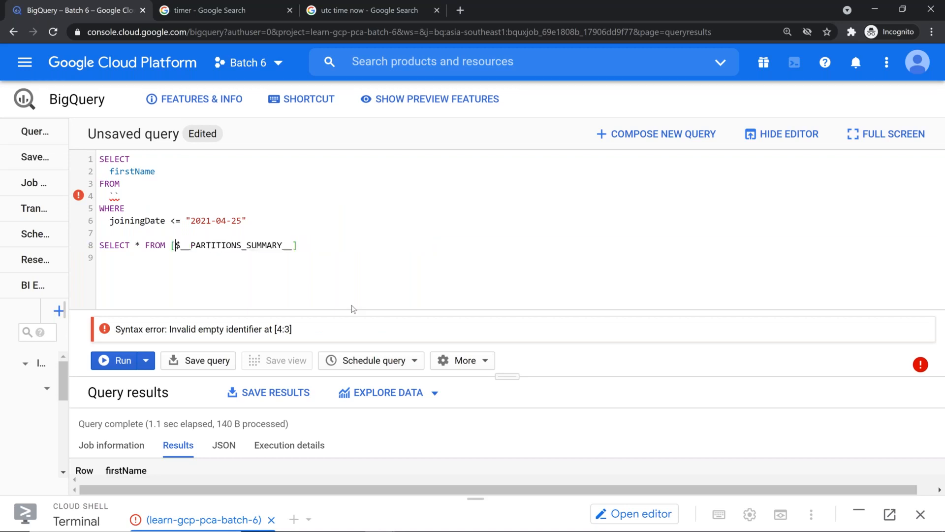
pyautogui.write('learn-gcp-pca-batch-6.batch6_ds.employees_pt')
# Delete the old joiningDate query and add #legacySQL on the first line
pyautogui.press('Up')
pyautogui.hotkey('shift', 'Up')
pyautogui.hotkey('shift', 'Up')
pyautogui.hotkey('shift', 'Up')
pyautogui.hotkey('shift', 'Up')
pyautogui.hotkey('shift', 'Up')
pyautogui.hotkey('shift', 'Up')
pyautogui.hotkey('shift', 'Home')
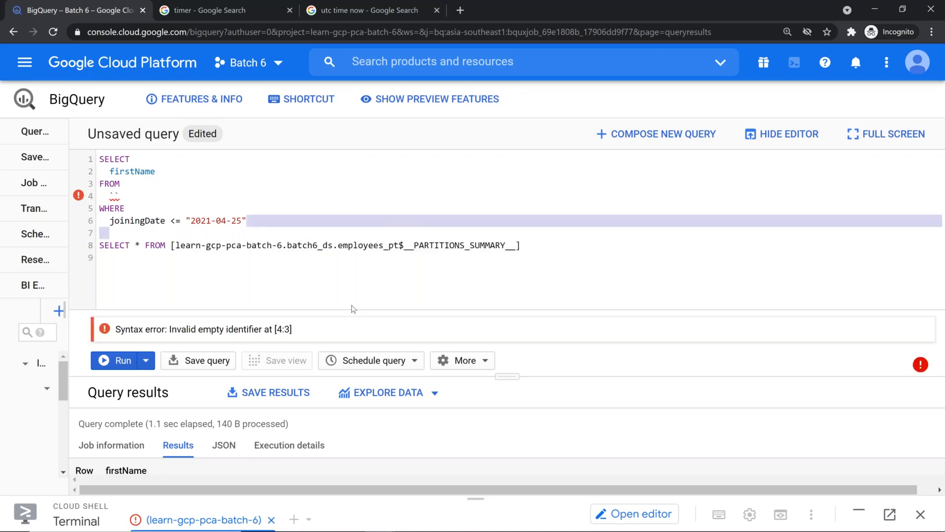
pyautogui.press('BackSpace')
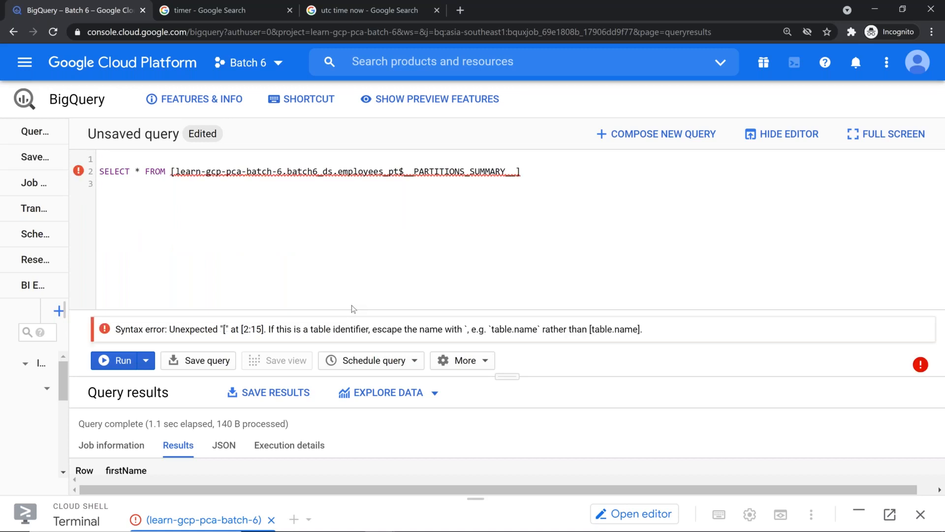
pyautogui.write('#legacySQL')
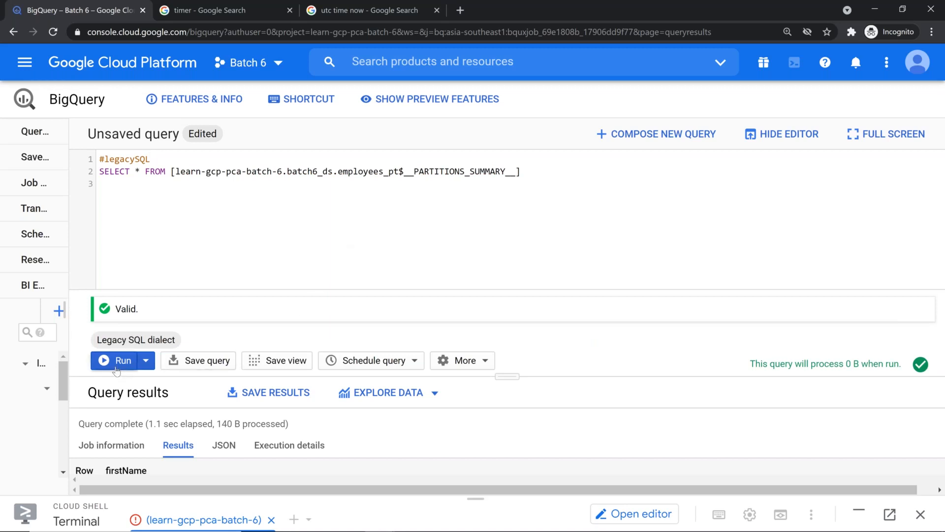
# Run the summary, listing partitions 19970928, 19990123 and 20190222, then return to the Slides presentation
pyautogui.click(117, 369)
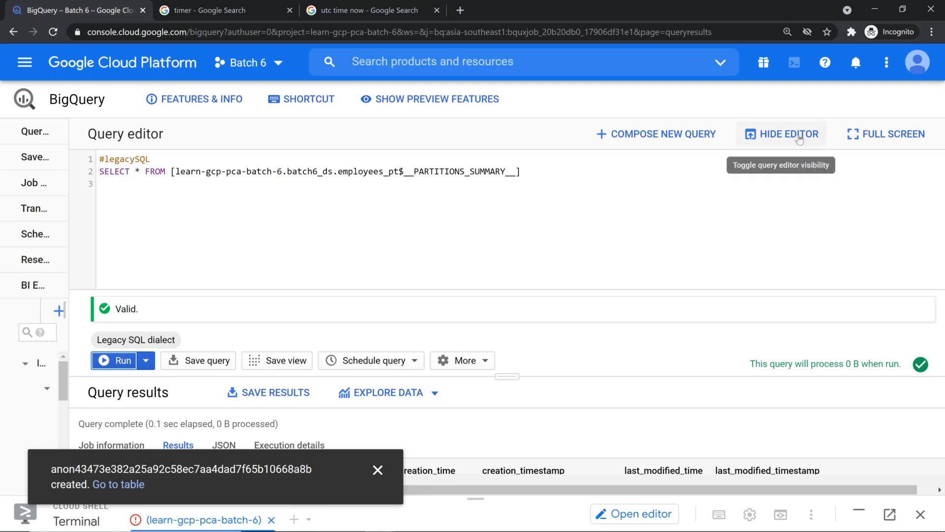
pyautogui.click(783, 134)
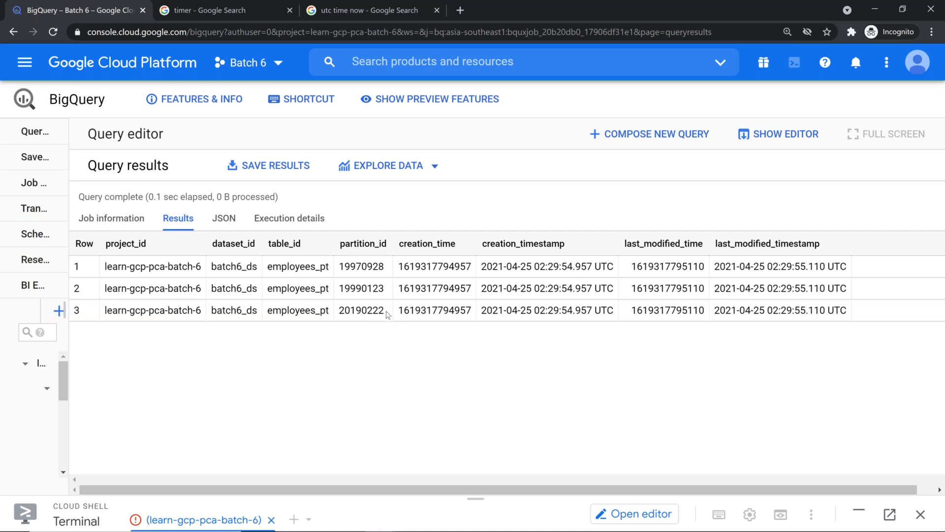
pyautogui.moveTo(385, 311); pyautogui.dragTo(364, 313)
pyautogui.hotkey('alt', 'Tab')
pyautogui.press('Tab')
pyautogui.press('Tab')
pyautogui.press('Tab')
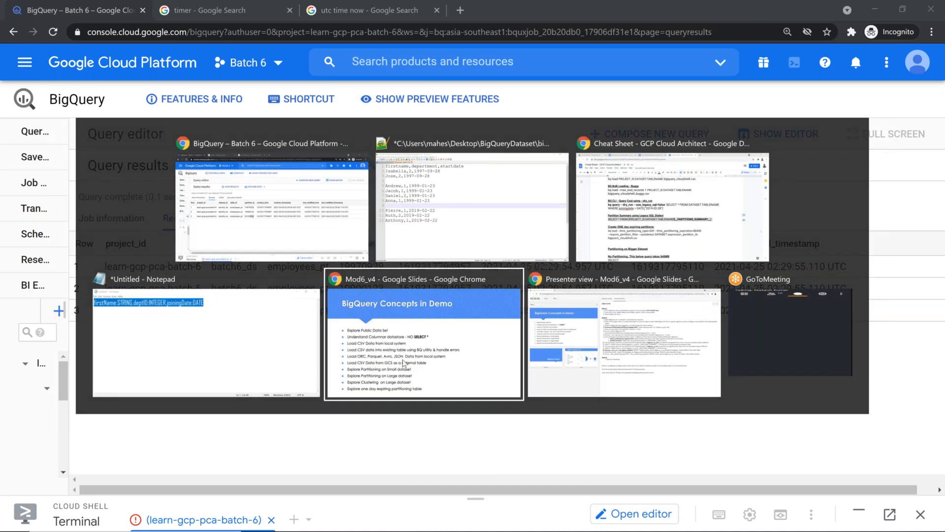
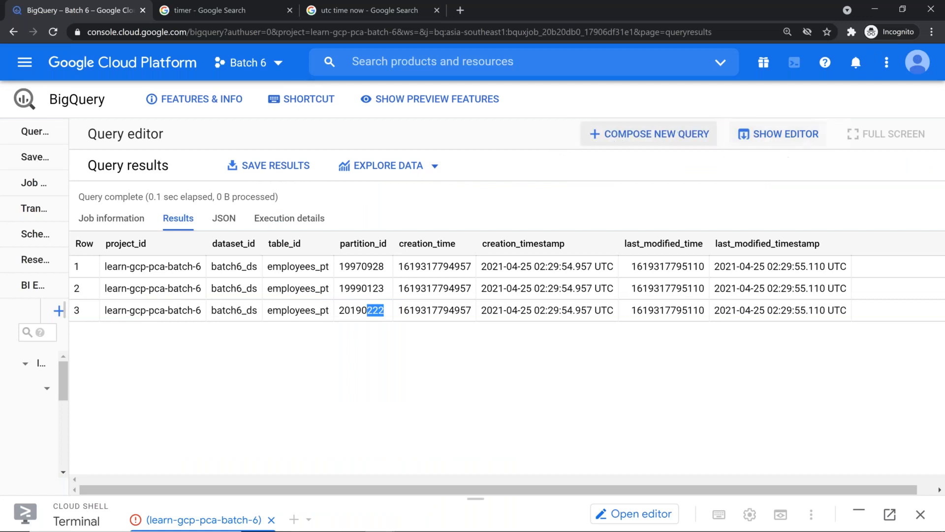
# Bring the employees_pt partition-summary query back above its results and place the caret in it
pyautogui.click(772, 139)
pyautogui.click(603, 163)
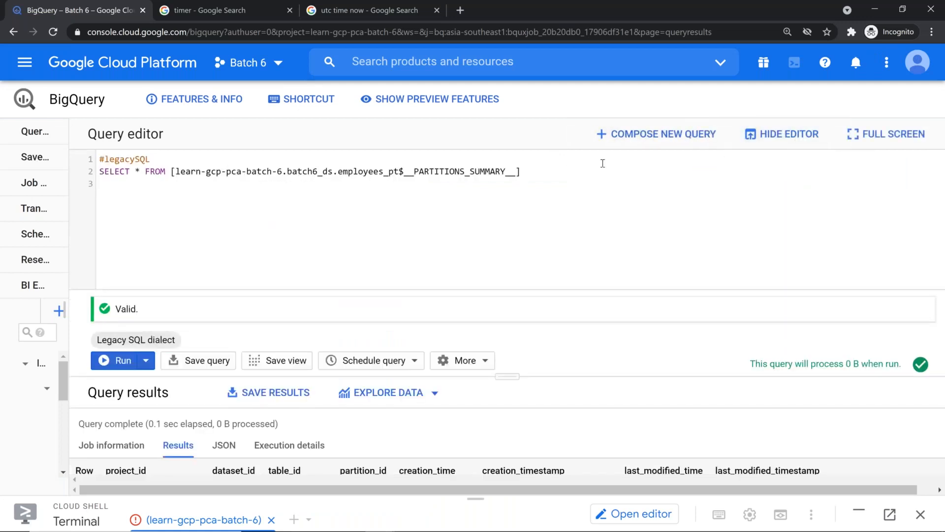
# Add note lines 'Legacy []' and 'Standard `' below the query
pyautogui.press('Down')
pyautogui.press('Down')
pyautogui.press('Return')
pyautogui.press('Return')
pyautogui.write('Lgea')
pyautogui.press('BackSpace')
pyautogui.press('BackSpace')
pyautogui.press('BackSpace')
pyautogui.write('egacy ')
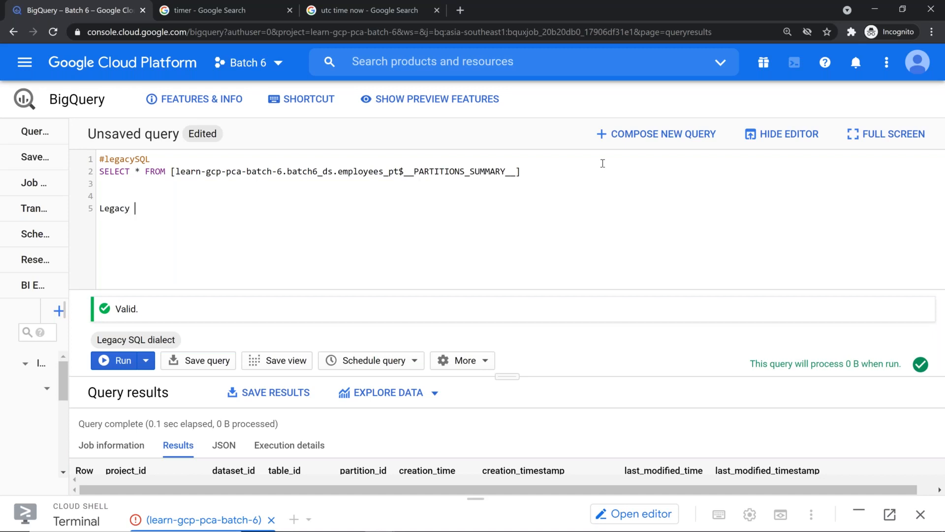
pyautogui.write('{')
pyautogui.press('BackSpace')
pyautogui.write('[]')
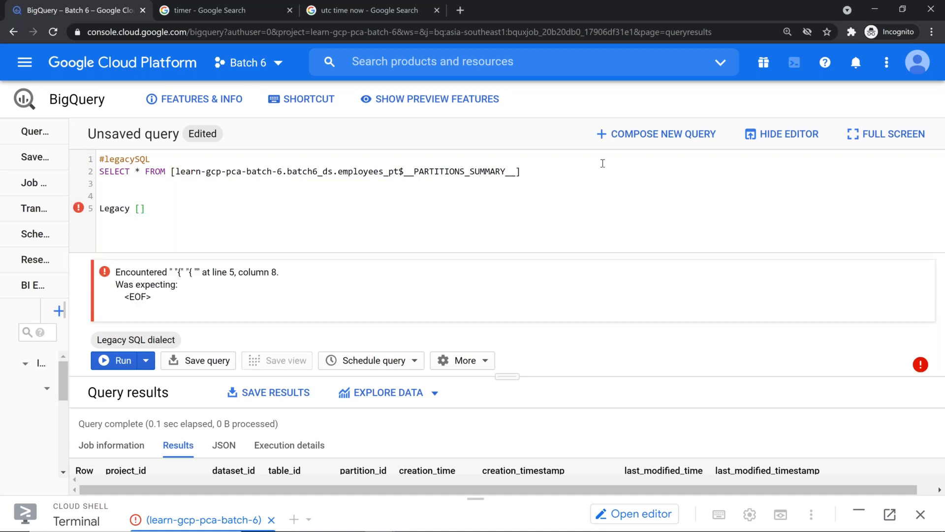
pyautogui.press('Return')
pyautogui.write('Standard `')
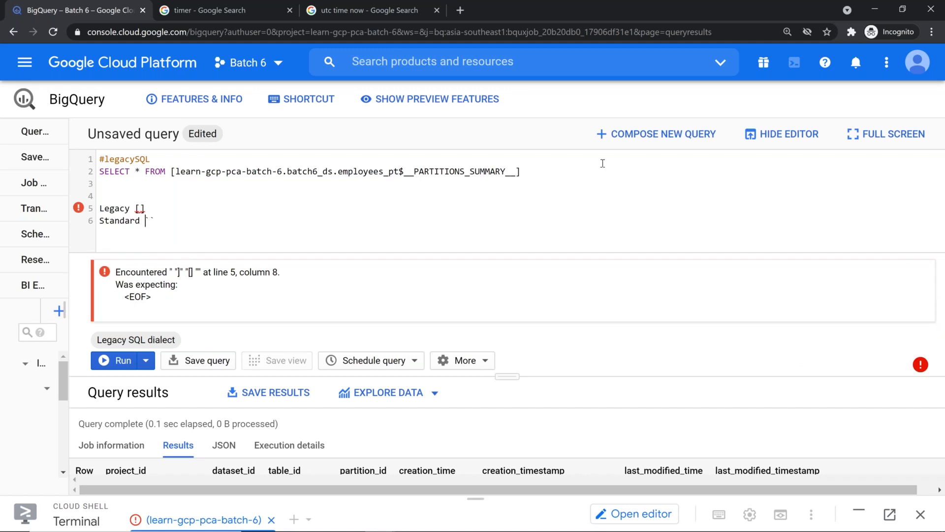
# Put a blank line between the two notes, select the Legacy [] line, and switch windows
pyautogui.press('Up')
pyautogui.press('Left')
pyautogui.press('Left')
pyautogui.press('Left')
pyautogui.press('Left')
pyautogui.press('Left')
pyautogui.press('Left')
pyautogui.press('Left')
pyautogui.press('Left')
pyautogui.press('Right')
pyautogui.press('Right')
pyautogui.press('Right')
pyautogui.press('Right')
pyautogui.press('Right')
pyautogui.press('Right')
pyautogui.press('Right')
pyautogui.press('Right')
pyautogui.press('Return')
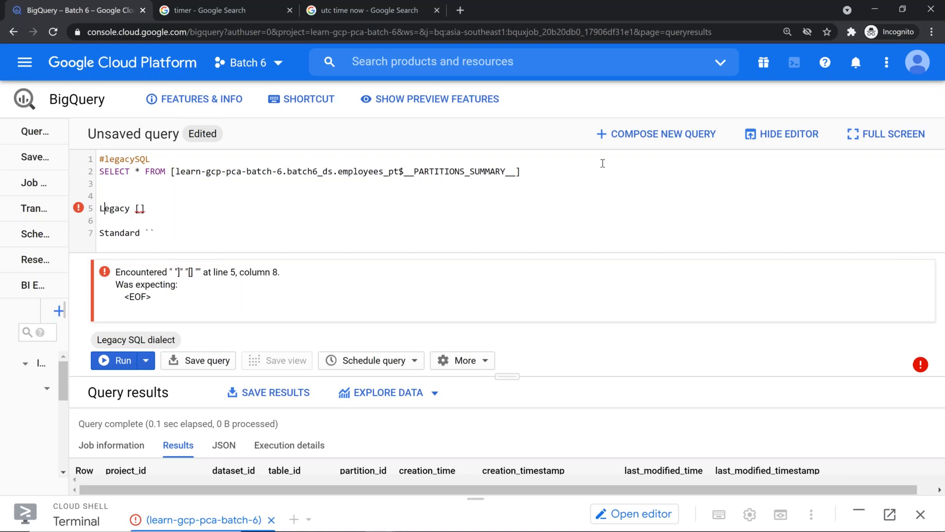
pyautogui.press('Up')
pyautogui.press('Right')
pyautogui.press('Right')
pyautogui.press('Right')
pyautogui.press('Right')
pyautogui.press('Right')
pyautogui.press('Right')
pyautogui.press('Right')
pyautogui.press('Right')
pyautogui.hotkey('shift', 'Home')
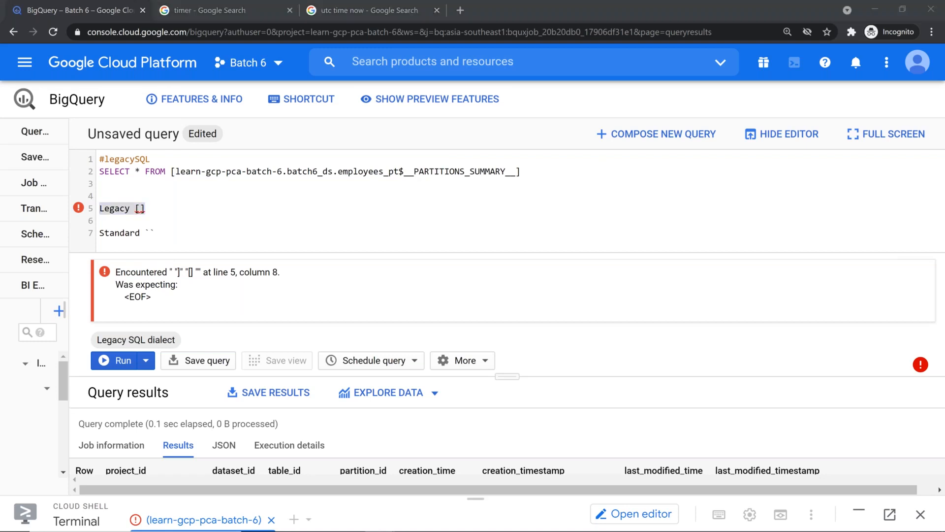
pyautogui.hotkey('alt', 'Tab')
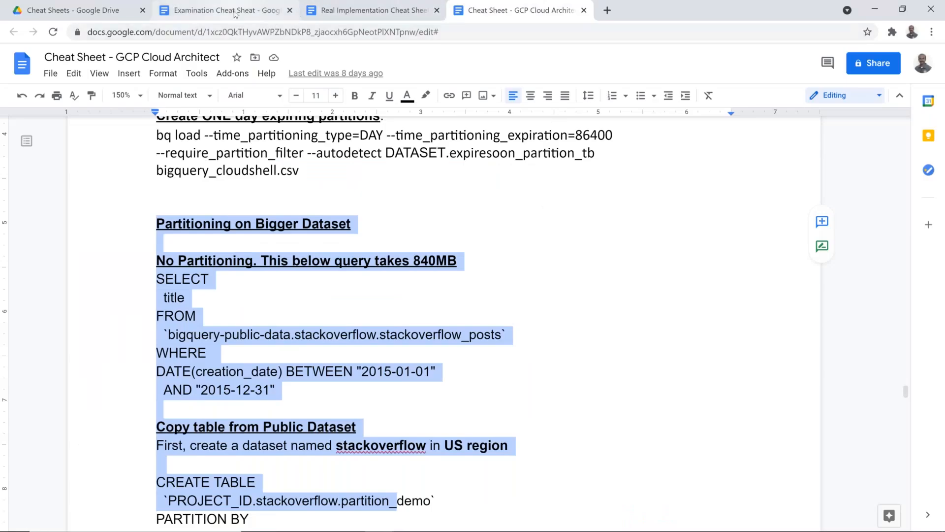
# In the Examination Cheat Sheat, add item 47 'Legacy SQL Dialect starts with [' with bold bracket
pyautogui.click(234, 12)
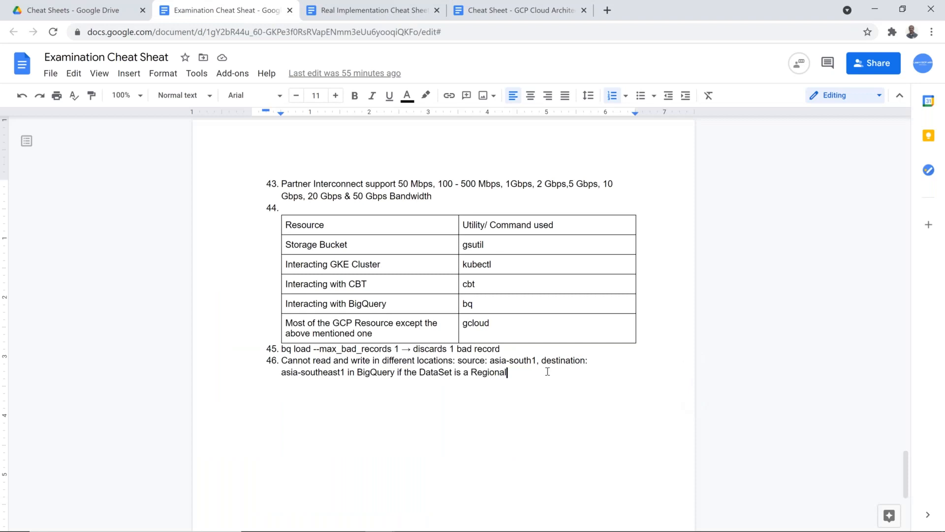
pyautogui.press('Return')
pyautogui.write('Legacy S')
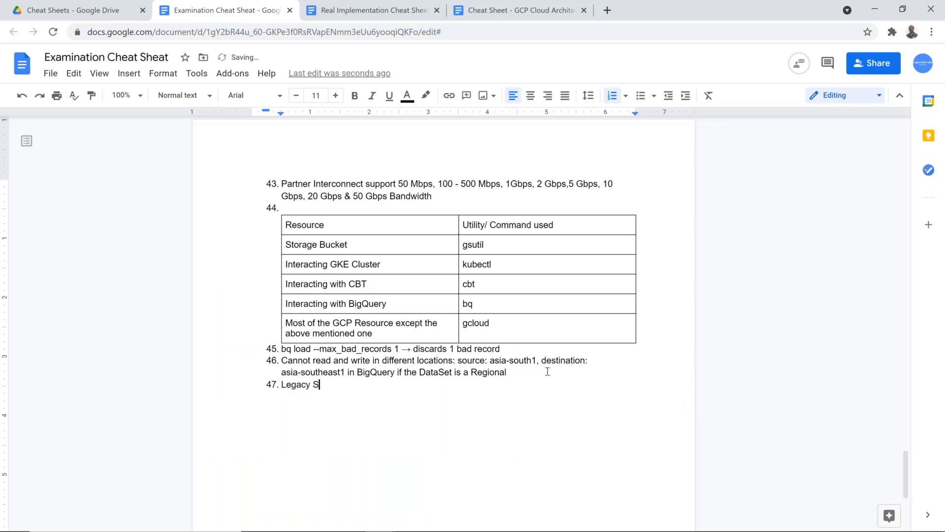
pyautogui.write('QL Dialect ')
pyautogui.write('srtartys')
pyautogui.press('BackSpace')
pyautogui.press('BackSpace')
pyautogui.press('BackSpace')
pyautogui.press('BackSpace')
pyautogui.press('BackSpace')
pyautogui.press('BackSpace')
pyautogui.press('BackSpace')
pyautogui.write('tring')
pyautogui.press('BackSpace')
pyautogui.press('BackSpace')
pyautogui.press('BackSpace')
pyautogui.press('BackSpace')
pyautogui.write('arts with [')
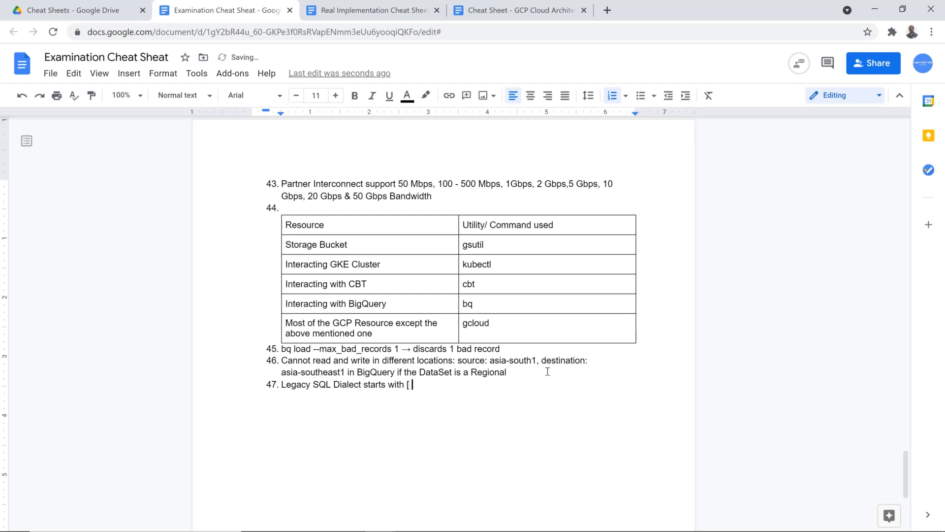
pyautogui.press('Home')
pyautogui.hotkey('ctrl', 'b')
pyautogui.press('End')
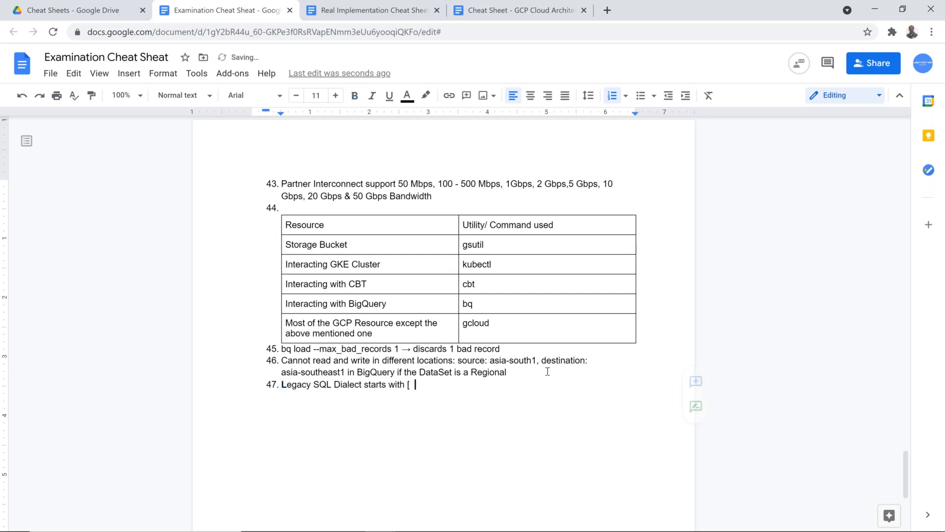
pyautogui.press('BackSpace')
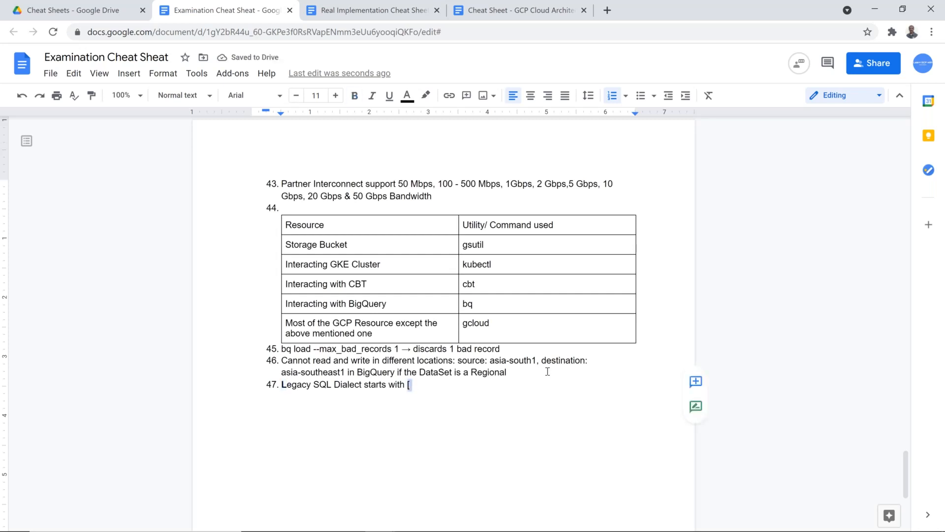
pyautogui.hotkey('ctrl', 'b')
pyautogui.press('End')
# Add item 48 'Standard SQL Dialect in BigQuery starts with `'
pyautogui.press('Return')
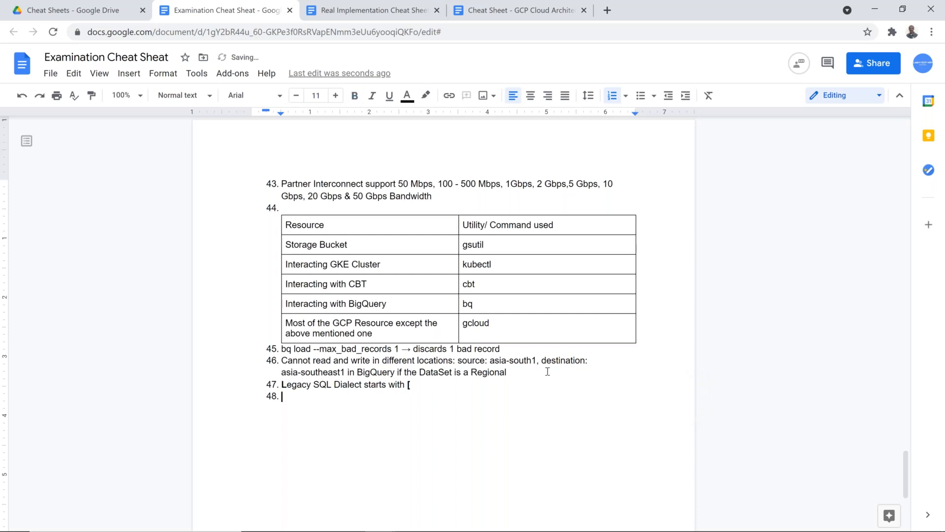
pyautogui.hotkey('ctrl', 'b')
pyautogui.write('Stand')
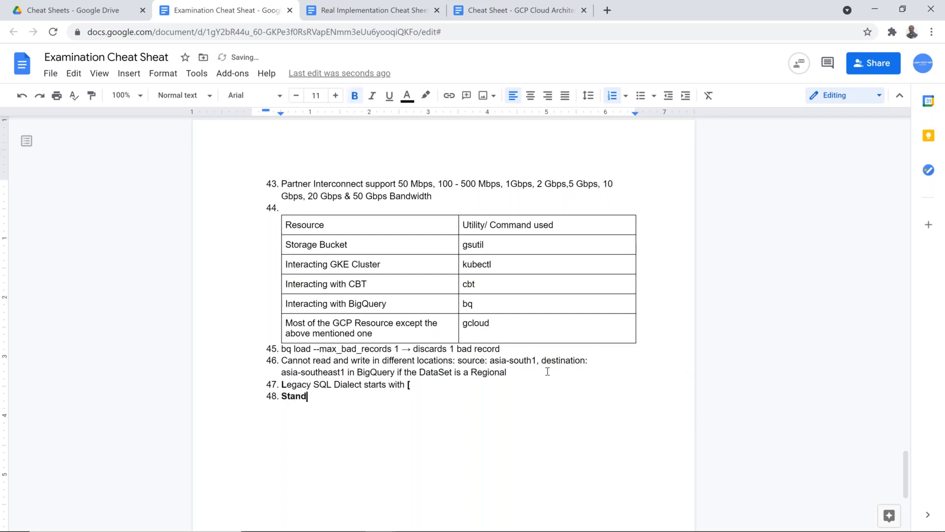
pyautogui.hotkey('shift', 'Home')
pyautogui.hotkey('ctrl', 'b')
pyautogui.press('End')
pyautogui.write('ard SQ')
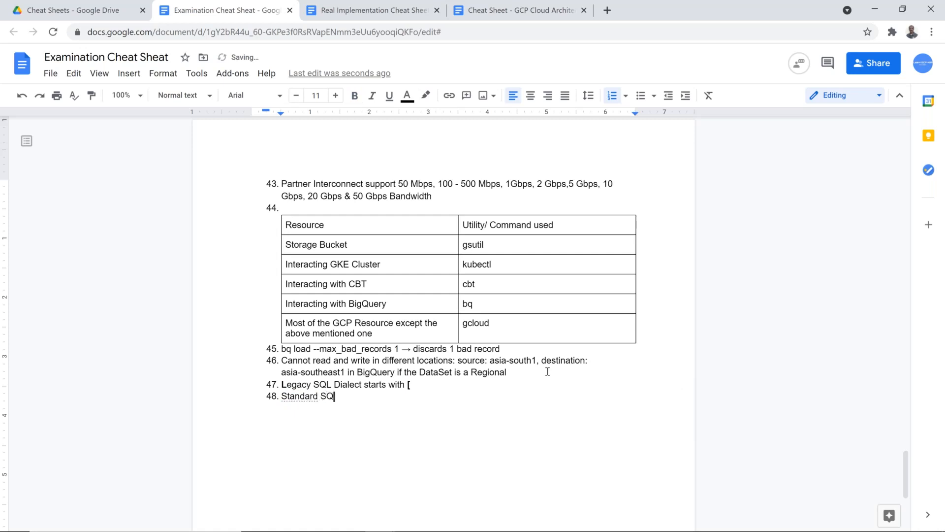
pyautogui.write('L Dialect in Bgi')
pyautogui.press('BackSpace')
pyautogui.press('BackSpace')
pyautogui.write('igQuery ')
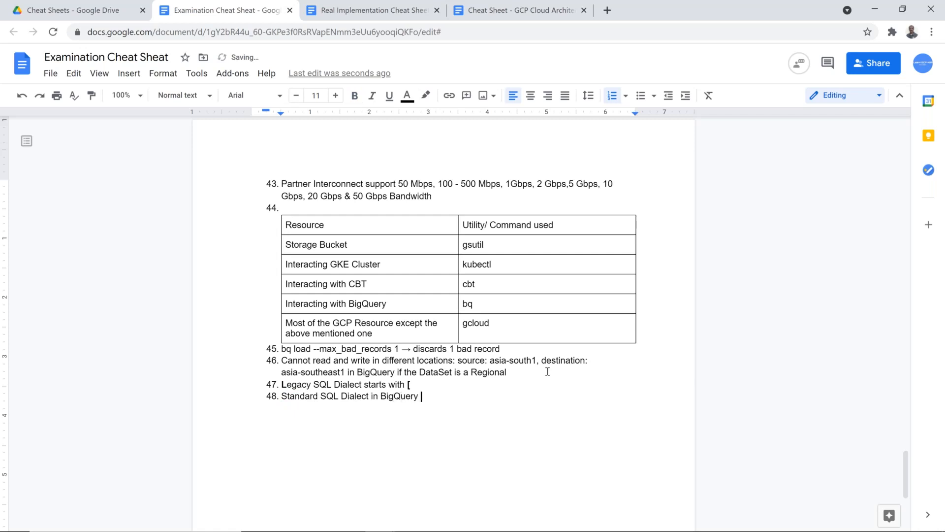
pyautogui.write('starts with `')
pyautogui.press('BackSpace')
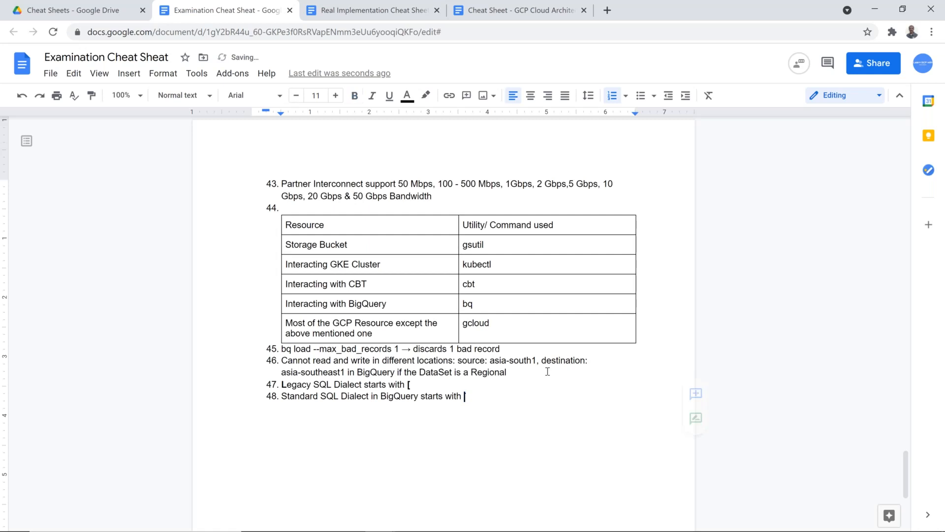
# Insert 'in BigQuery' into item 47, bold item 48's first letter, and return to BigQuery
pyautogui.press('Up')
pyautogui.press('Left')
pyautogui.press('Left')
pyautogui.press('Left')
pyautogui.press('Left')
pyautogui.press('Left')
pyautogui.press('Left')
pyautogui.press('Left')
pyautogui.press('Left')
pyautogui.press('Left')
pyautogui.press('Left')
pyautogui.press('Left')
pyautogui.press('Left')
pyautogui.press('Left')
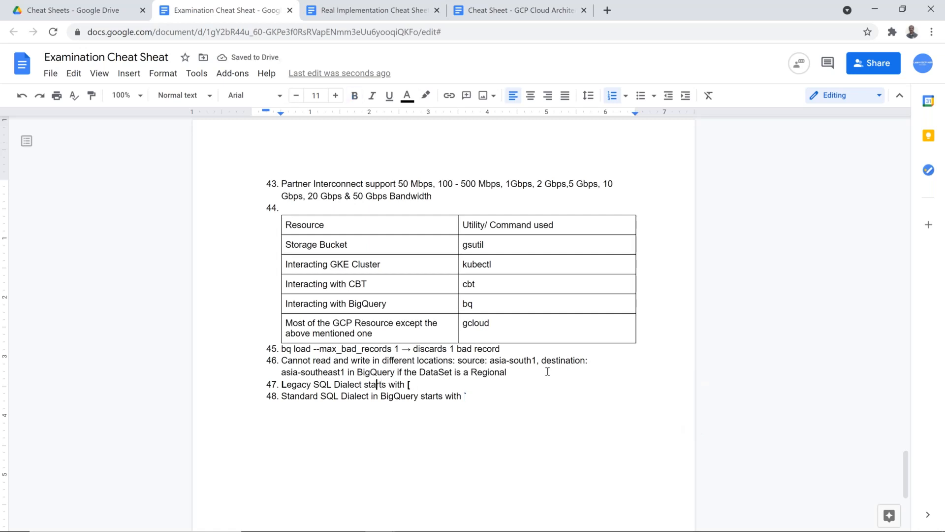
pyautogui.write('in BigQ')
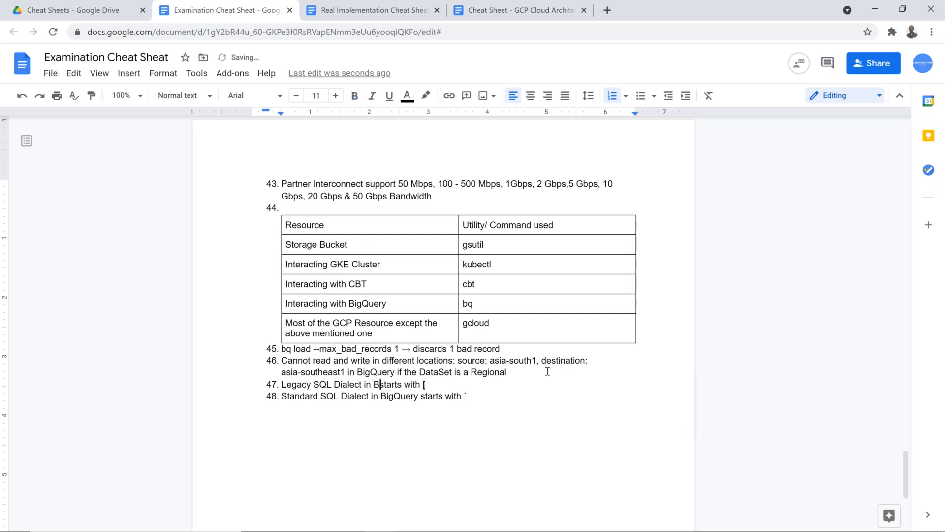
pyautogui.write('uery')
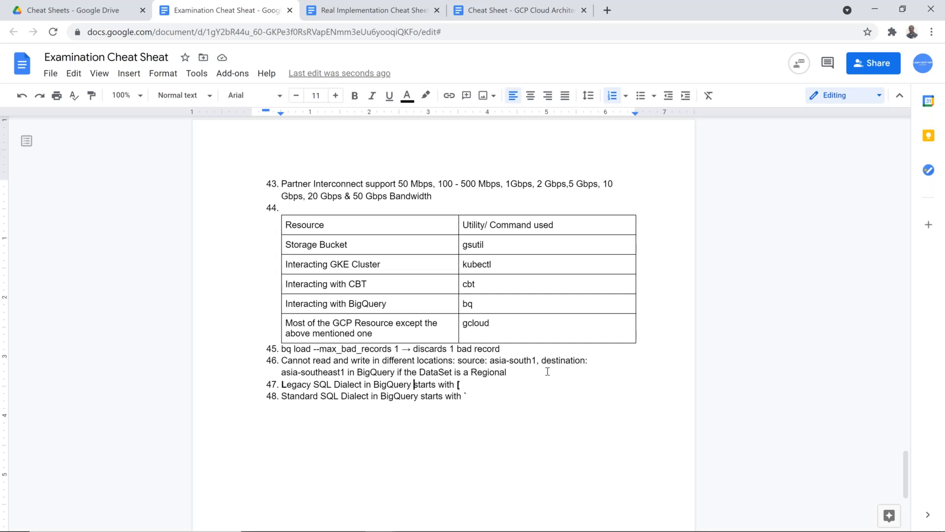
pyautogui.press('Home')
pyautogui.press('Right')
pyautogui.press('Right')
pyautogui.press('Right')
pyautogui.press('Right')
pyautogui.press('Right')
pyautogui.press('Right')
pyautogui.press('Right')
pyautogui.press('Right')
pyautogui.press('Right')
pyautogui.press('Right')
pyautogui.press('Right')
pyautogui.press('Right')
pyautogui.press('Right')
pyautogui.press('Right')
pyautogui.press('Right')
pyautogui.press('Left')
pyautogui.press('Left')
pyautogui.press('Left')
pyautogui.press('Home')
pyautogui.hotkey('shift', 'Right')
pyautogui.hotkey('ctrl', 'b')
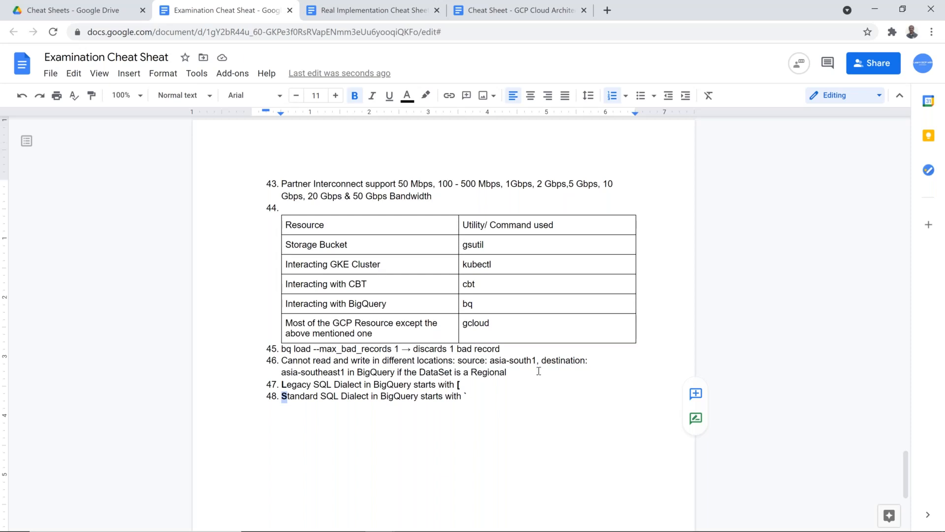
pyautogui.click(509, 412)
pyautogui.hotkey('alt', 'Tab')
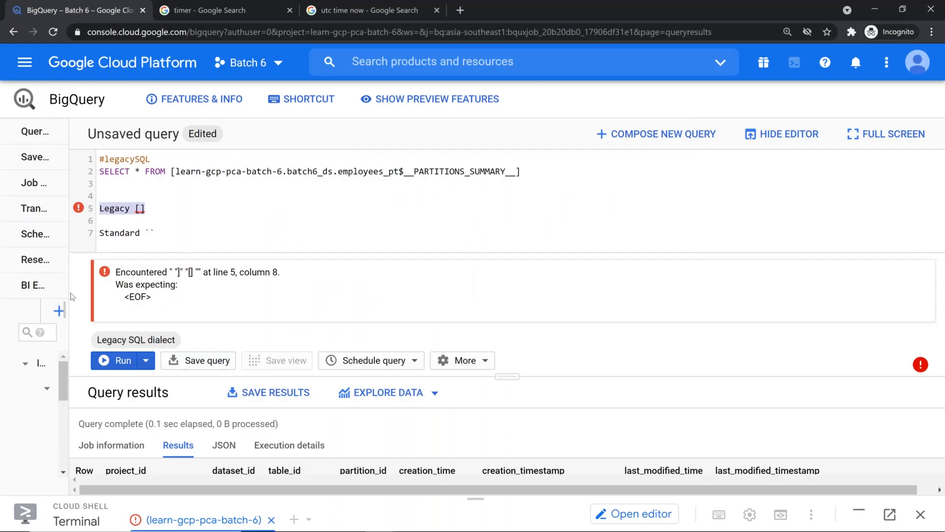
# Close Cloud Shell, empty the query editor, collapse batch6_ds, and show the BigQuery Concepts in Demo slides
pyautogui.moveTo(68, 294); pyautogui.dragTo(346, 280)
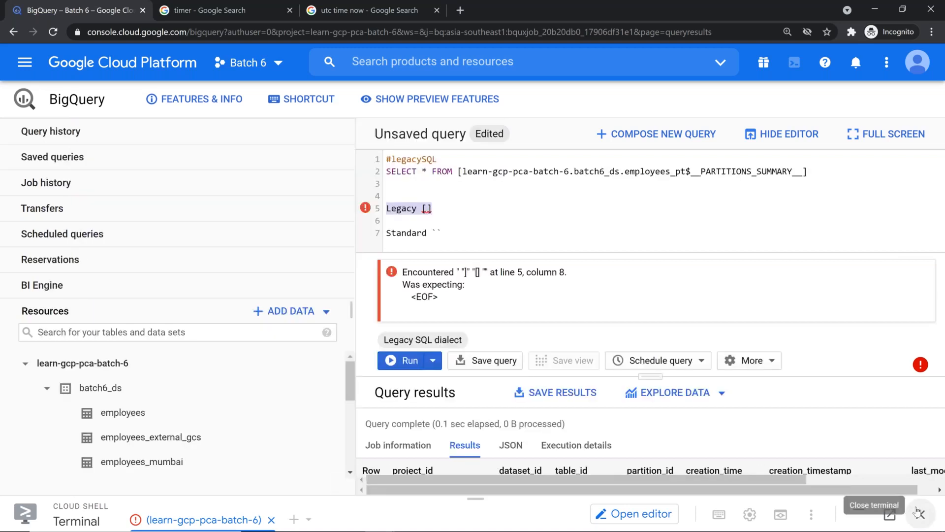
pyautogui.click(919, 514)
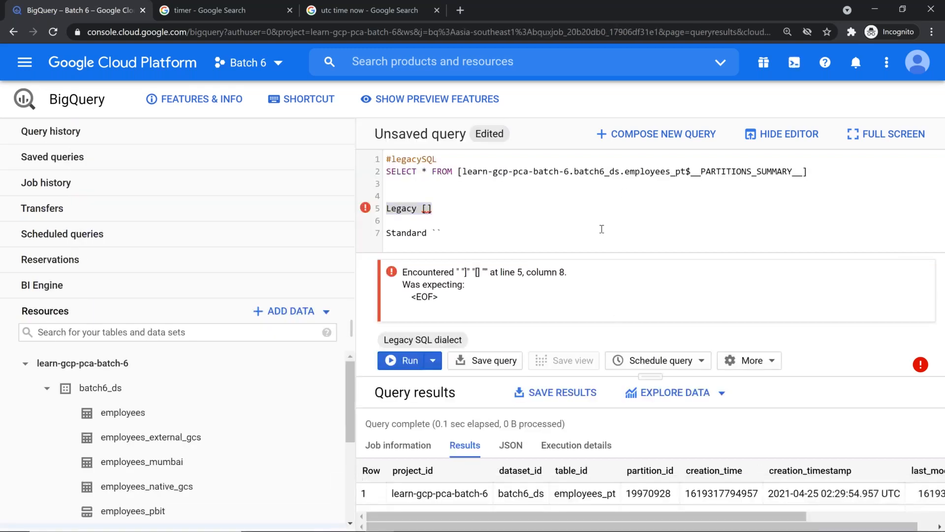
pyautogui.hotkey('ctrl', '-')
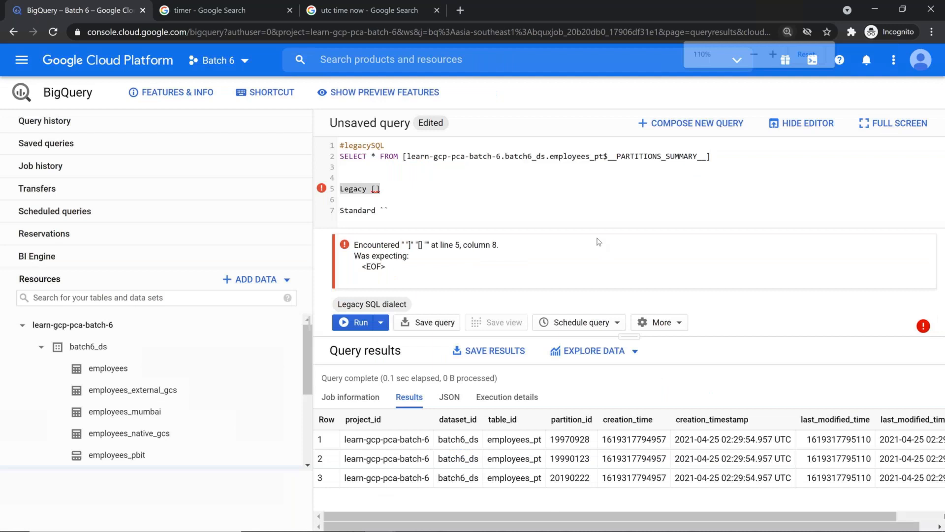
pyautogui.hotkey('ctrl', 'a')
pyautogui.press('BackSpace')
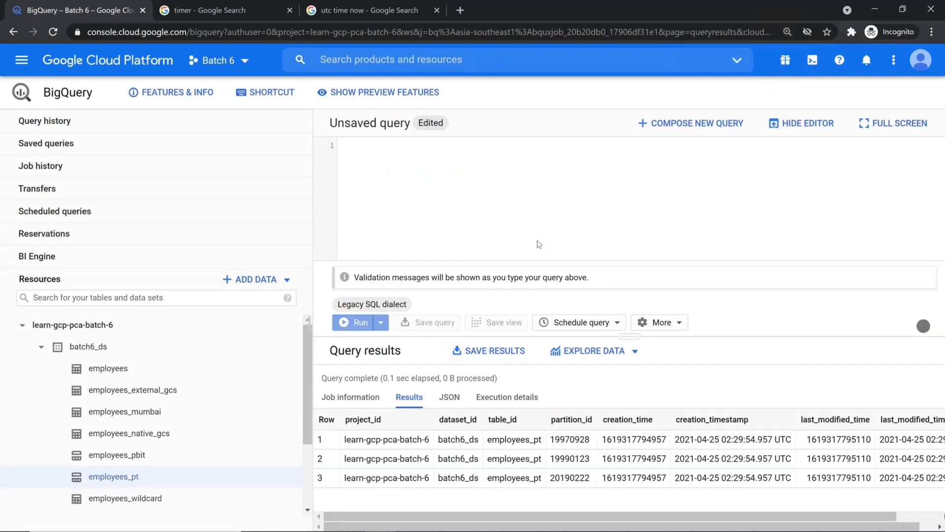
pyautogui.click(42, 347)
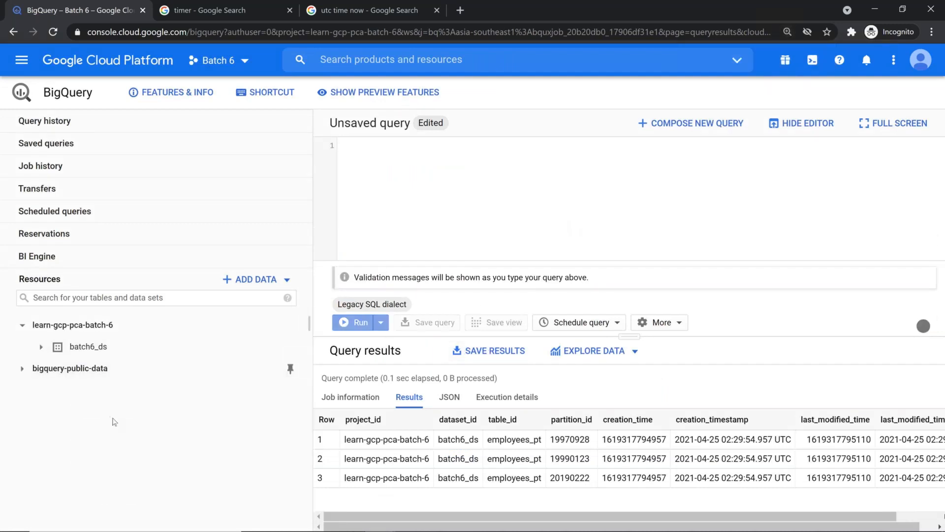
pyautogui.hotkey('alt', 'Tab')
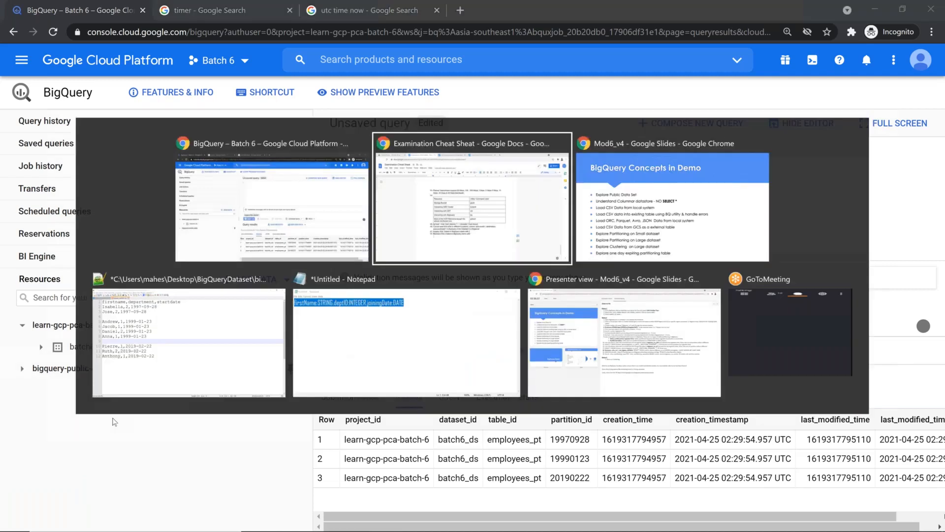
pyautogui.hotkey('alt', 'Tab')
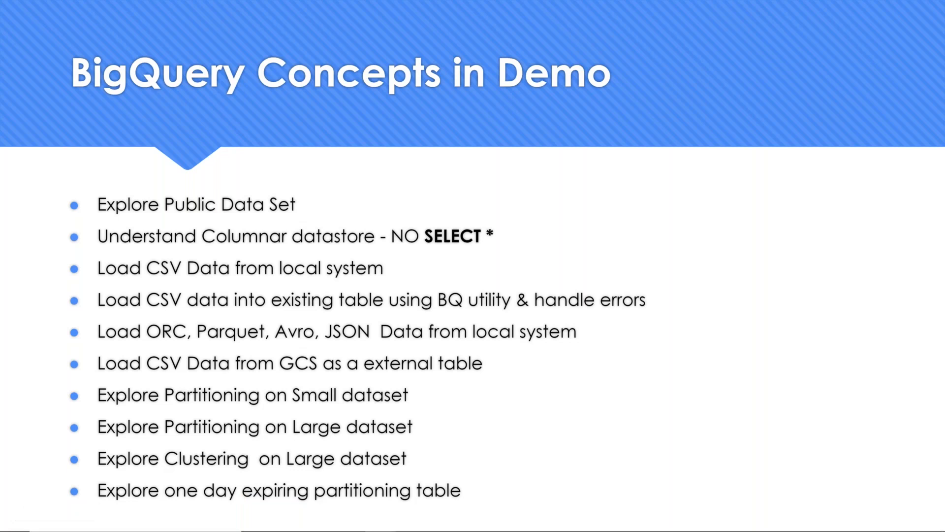
# Select and copy the 840MB no-partitioning 2015 stackoverflow_posts query from the GCP Cloud Architect cheat sheet
pyautogui.hotkey('alt', 'Tab')
pyautogui.hotkey('alt', 'Tab')
pyautogui.hotkey('alt', 'Tab')
pyautogui.hotkey('alt', 'Tab')
pyautogui.hotkey('alt', 'Tab')
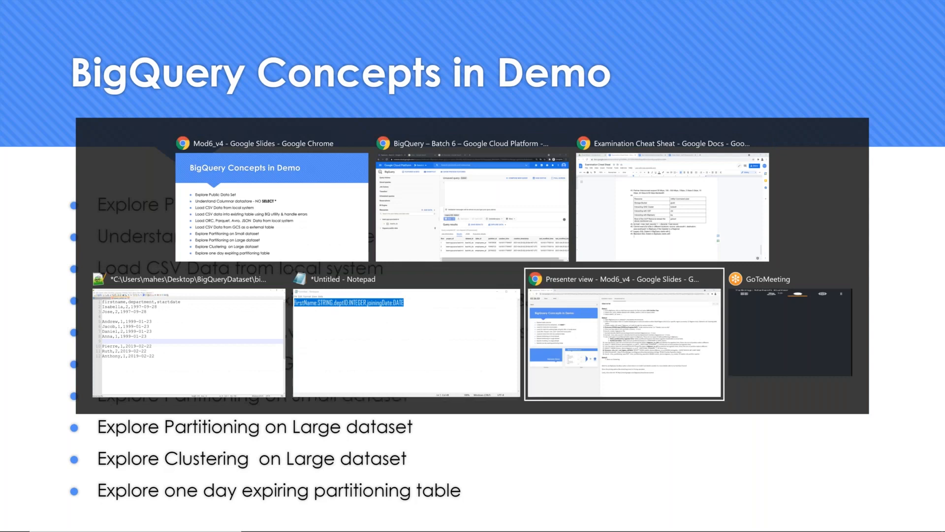
pyautogui.hotkey('alt', 'shift', 'Tab')
pyautogui.hotkey('alt', 'shift', 'Tab')
pyautogui.hotkey('alt', 'shift', 'Tab')
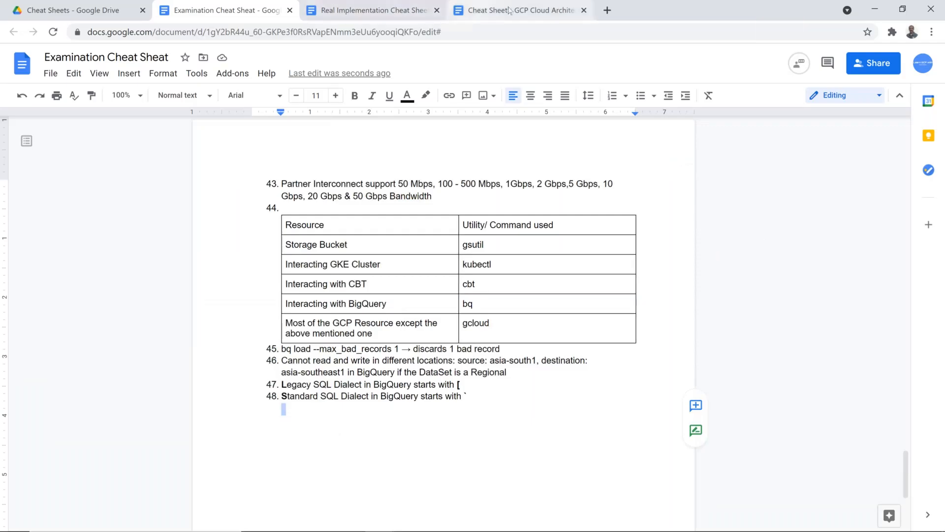
pyautogui.click(521, 9)
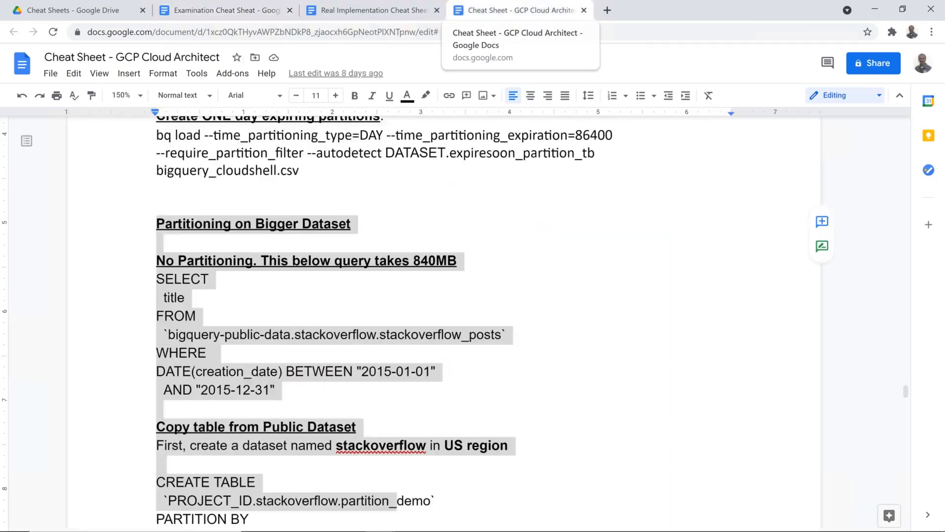
pyautogui.click(311, 314)
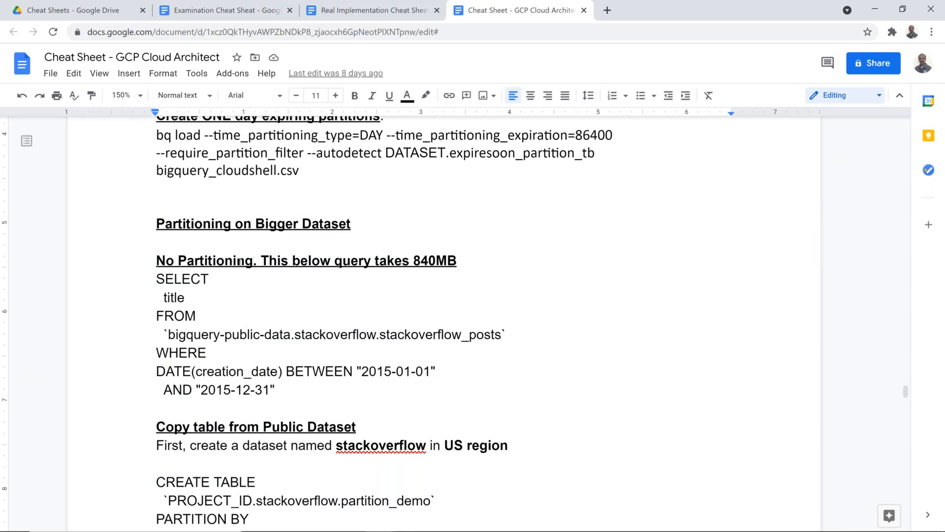
pyautogui.moveTo(283, 390); pyautogui.dragTo(150, 275)
pyautogui.hotkey('ctrl', 'c')
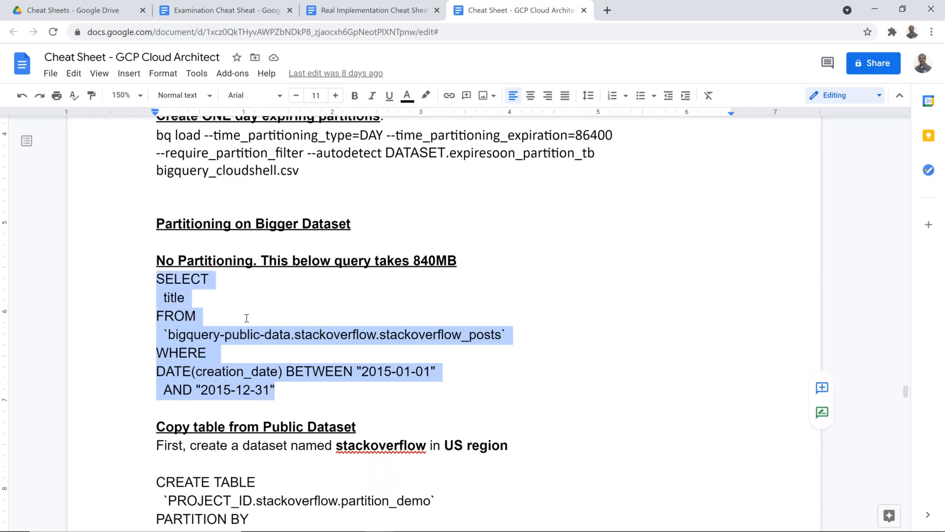
pyautogui.hotkey('alt', 'Tab')
pyautogui.hotkey('alt', 'Tab')
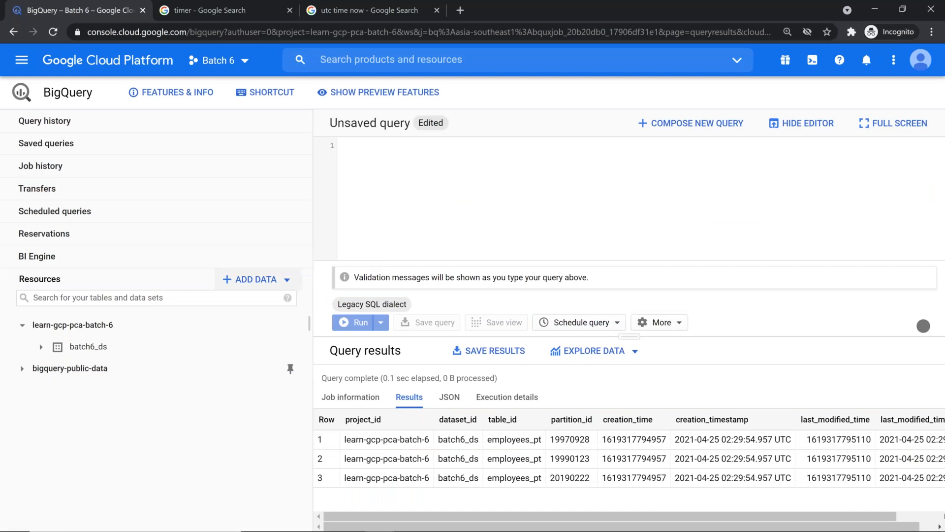
# Paste the 2015 stackoverflow_posts title query into a wider, taller query editor
pyautogui.moveTo(304, 279); pyautogui.dragTo(197, 280)
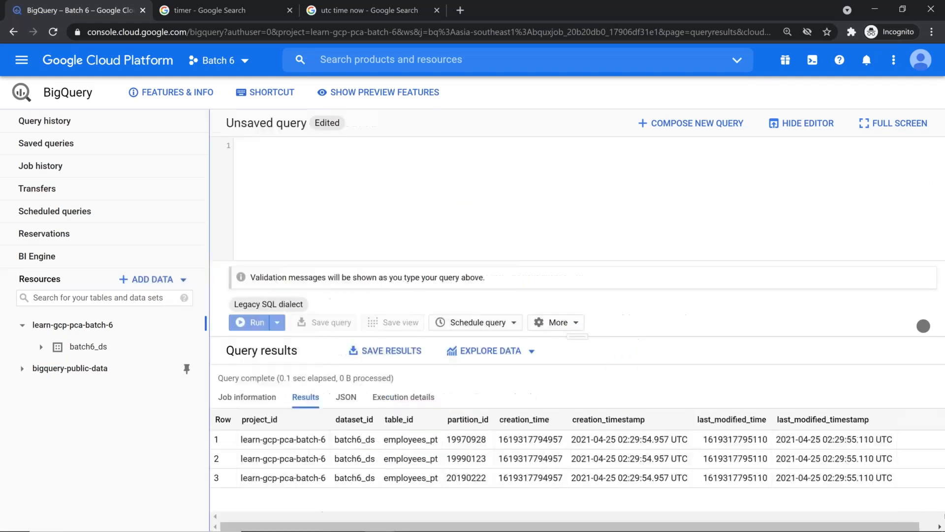
pyautogui.click(407, 211)
pyautogui.hotkey('ctrl', 'v')
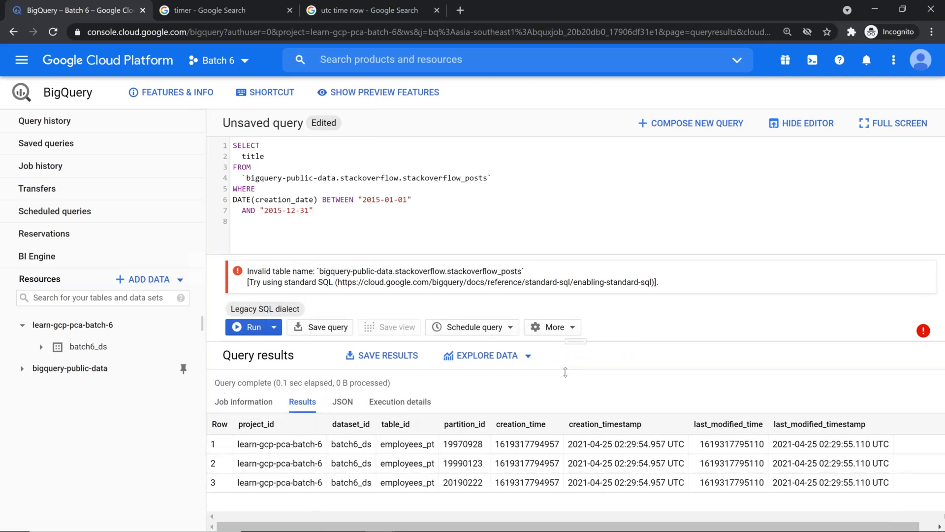
pyautogui.moveTo(570, 345); pyautogui.dragTo(557, 384)
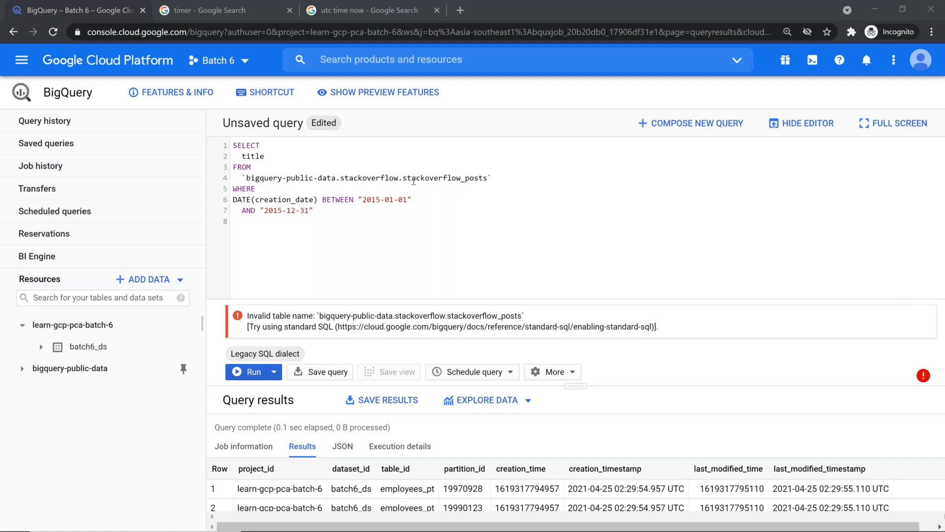
pyautogui.click(246, 178)
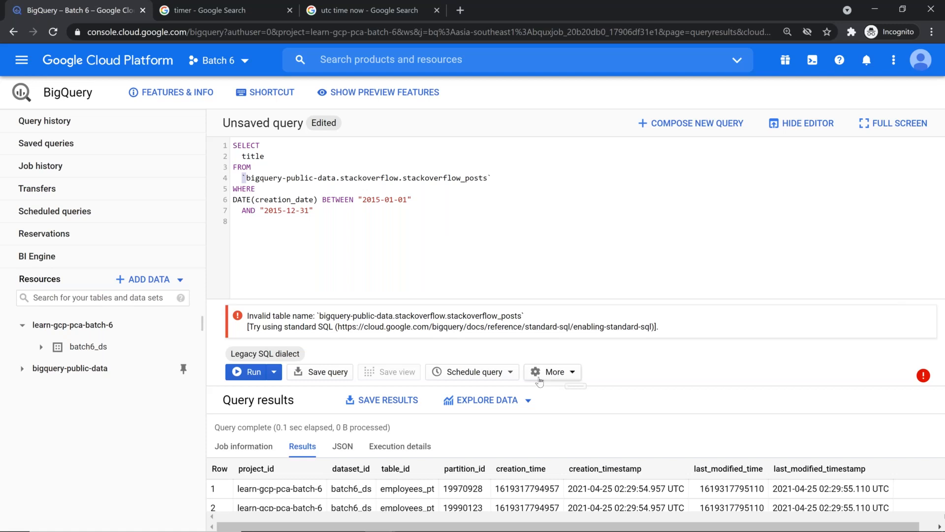
# Check the SQL dialect in Query settings without changes, then add a blank line above SELECT
pyautogui.click(559, 378)
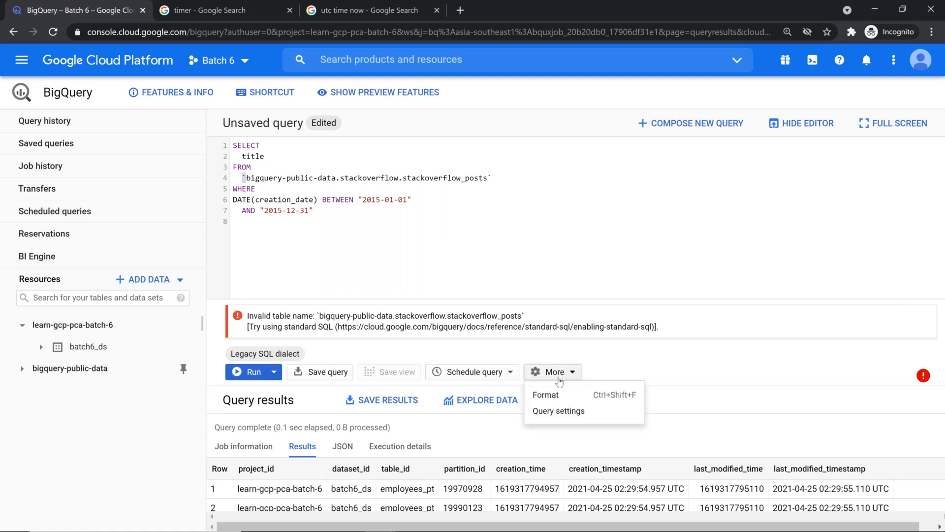
pyautogui.click(559, 412)
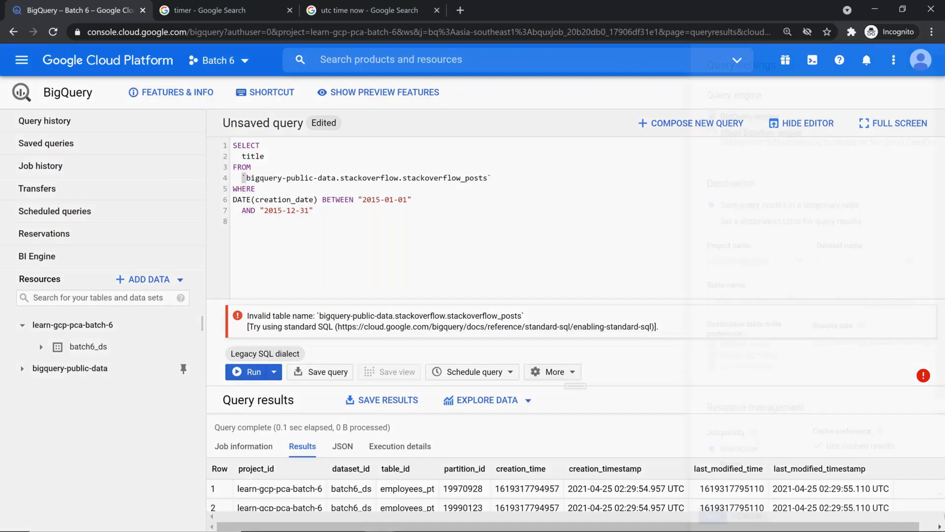
pyautogui.scroll(-3, 580, 429)
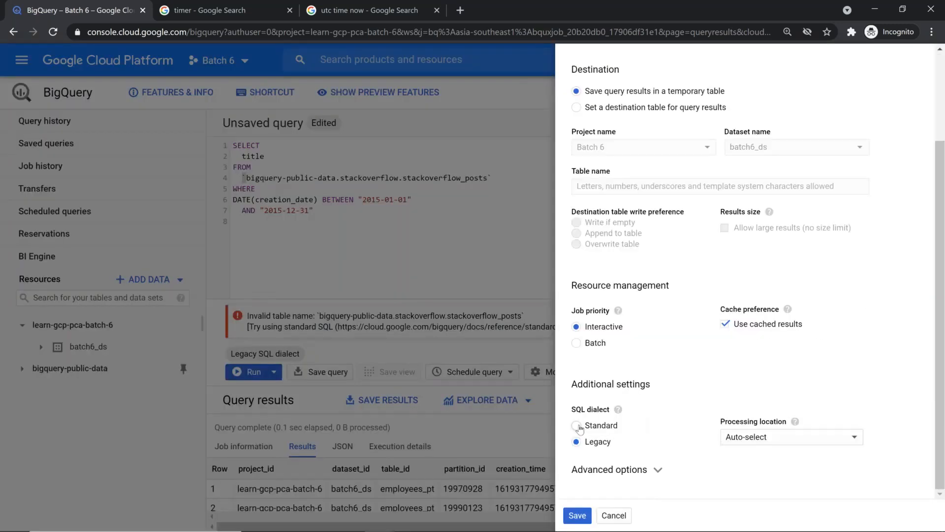
pyautogui.click(620, 518)
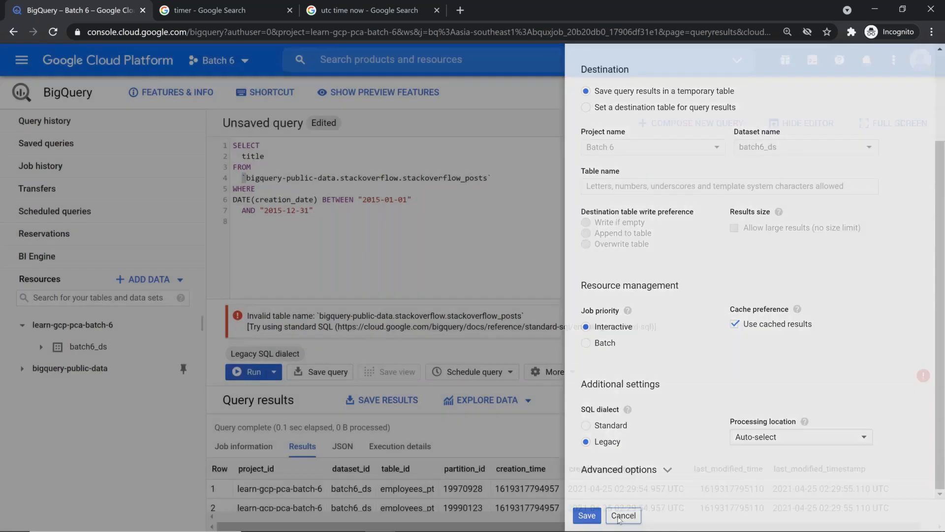
pyautogui.click(507, 143)
pyautogui.press('Return')
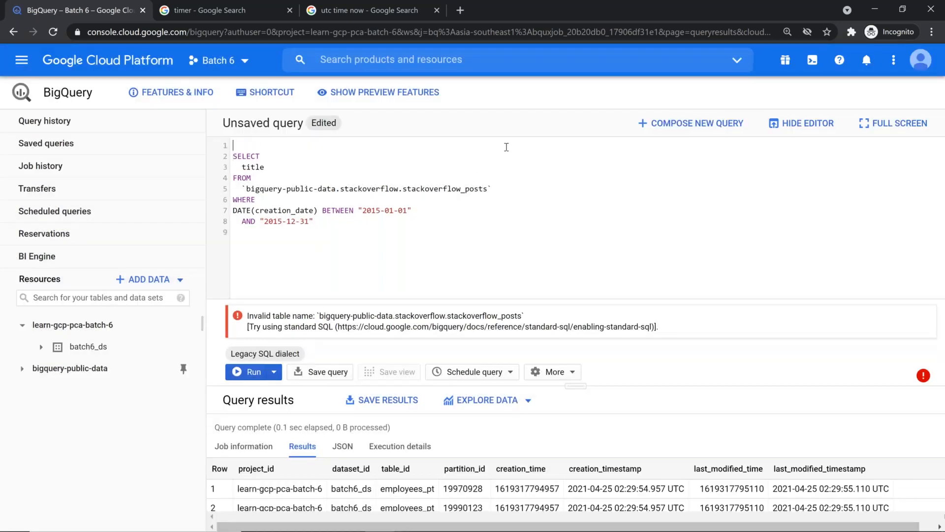
# Start the query with #standardSQL so it validates at 840.7 MB, then Ctrl+click the table name
pyautogui.write('#standardSQL')
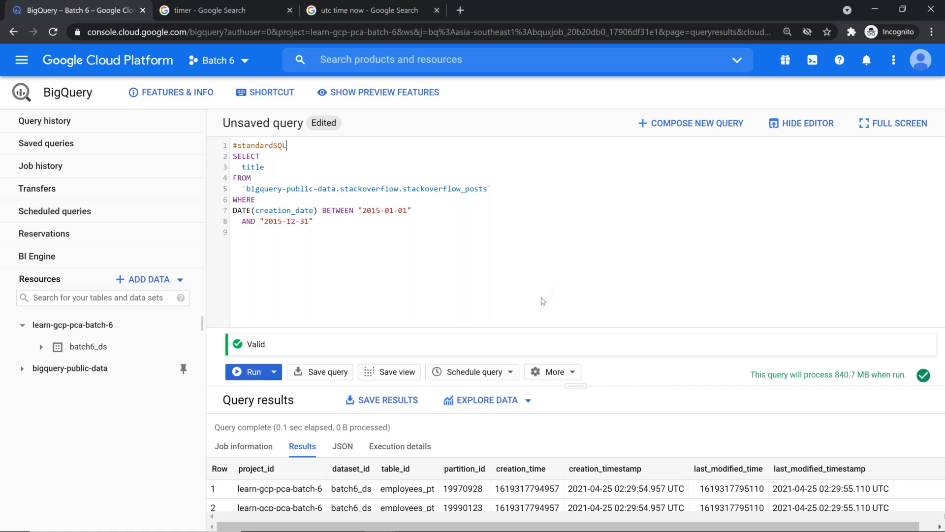
pyautogui.press('ctrl')
pyautogui.press('ctrl')
pyautogui.press('ctrl')
pyautogui.press('ctrl')
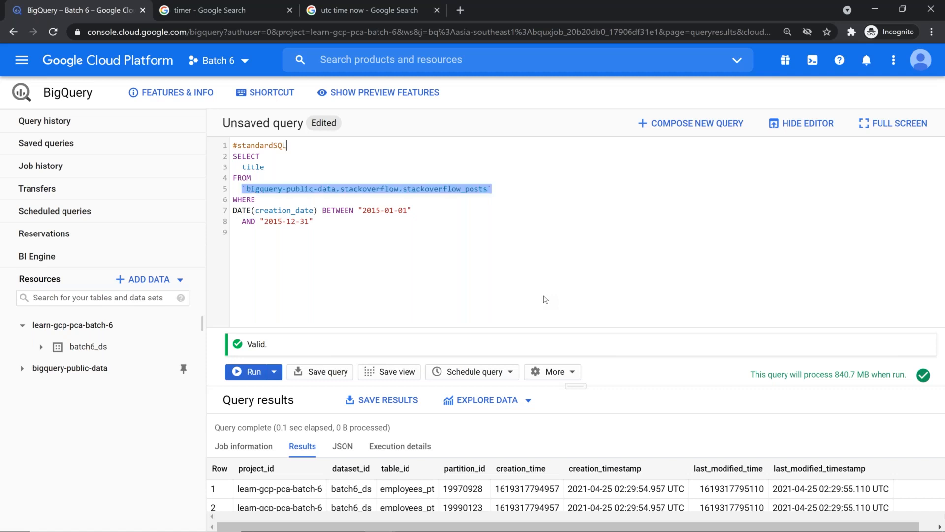
pyautogui.press('ctrl')
pyautogui.press('ctrl')
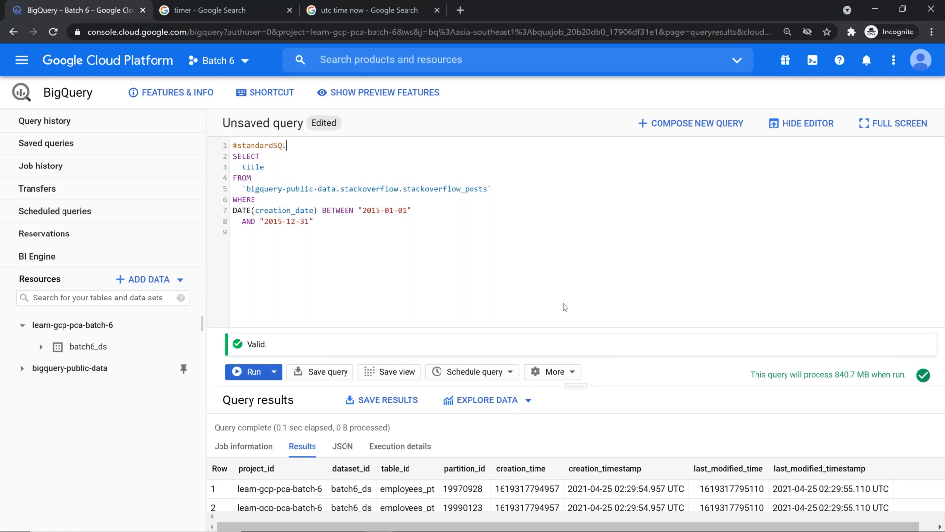
pyautogui.press('ctrl')
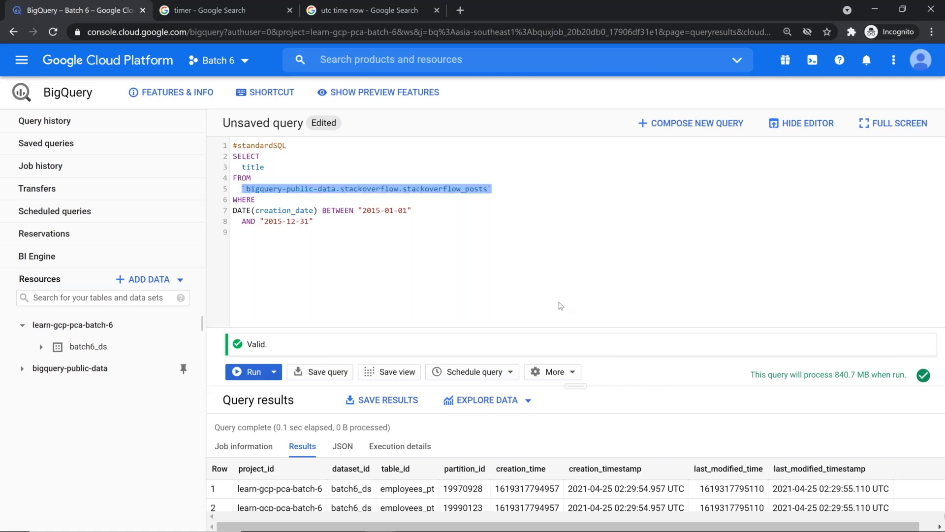
pyautogui.keyDown('ctrl'); pyautogui.click(428, 192); pyautogui.keyUp('ctrl')
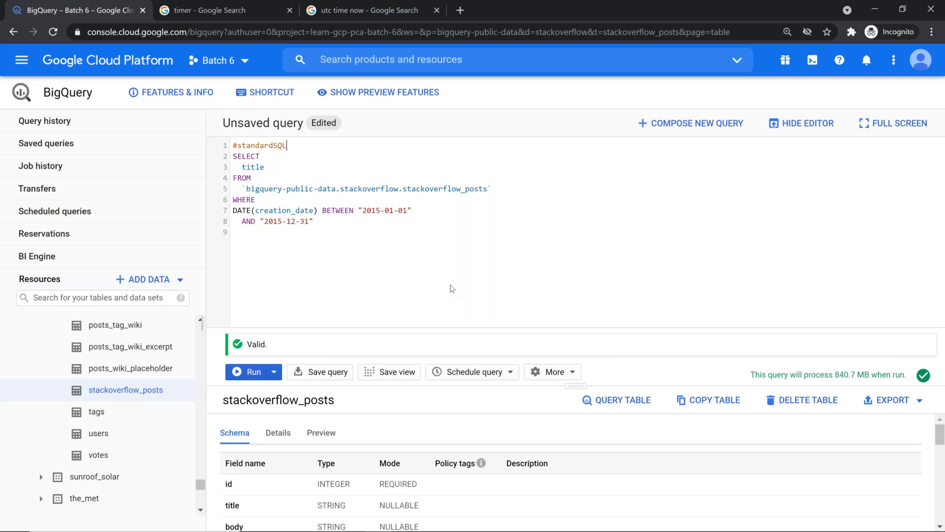
# Hide the editor and scroll the stackoverflow_posts schema, fields id through view_count, creation_date as TIMESTAMP
pyautogui.press('ctrl')
pyautogui.moveTo(574, 388); pyautogui.dragTo(573, 348)
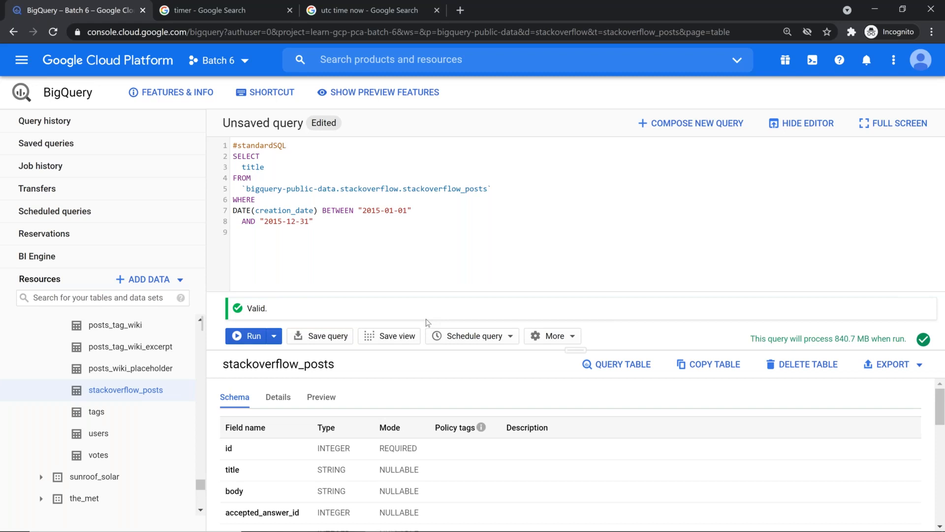
pyautogui.click(814, 127)
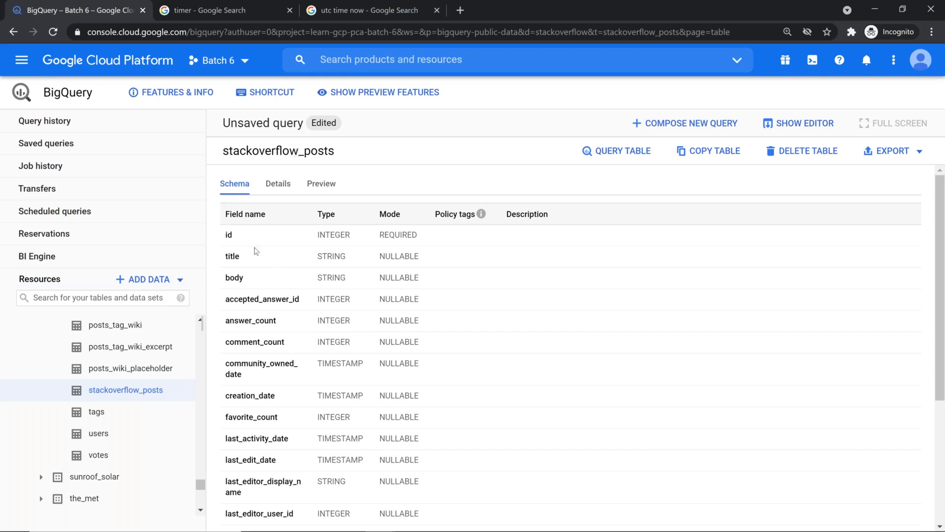
pyautogui.scroll(-4, 255, 250)
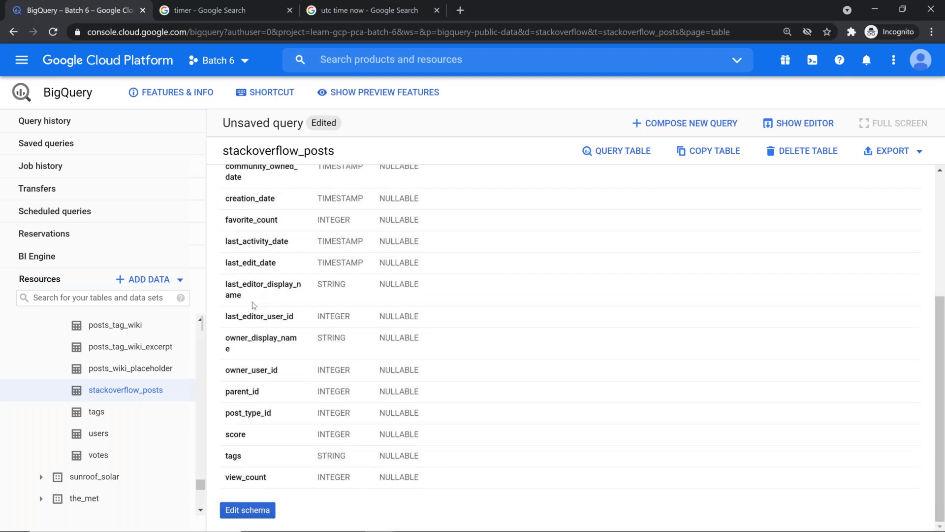
pyautogui.scroll(4, 255, 306)
pyautogui.scroll(-4, 312, 381)
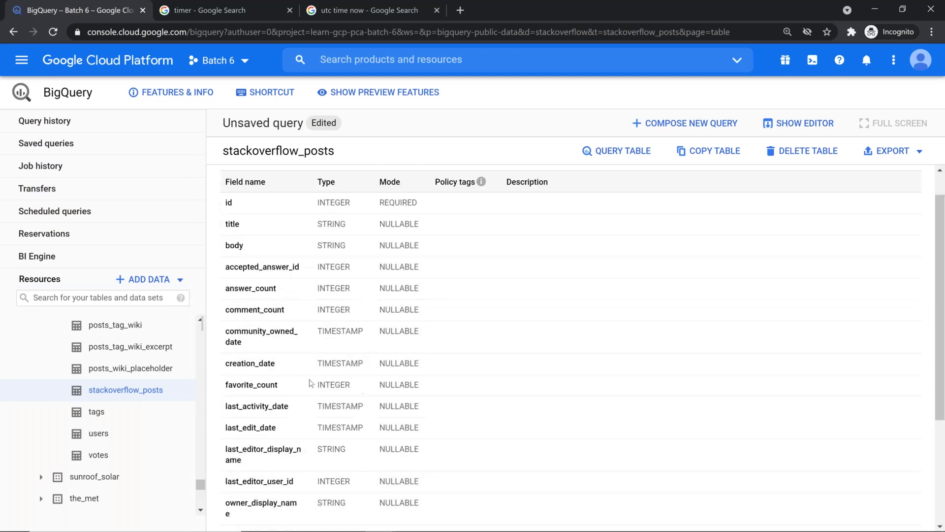
pyautogui.scroll(4, 316, 360)
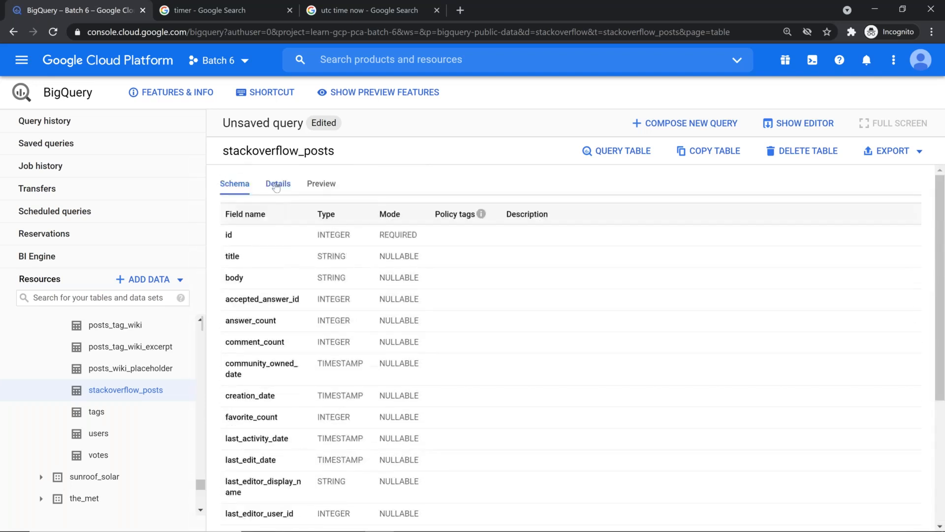
pyautogui.click(278, 184)
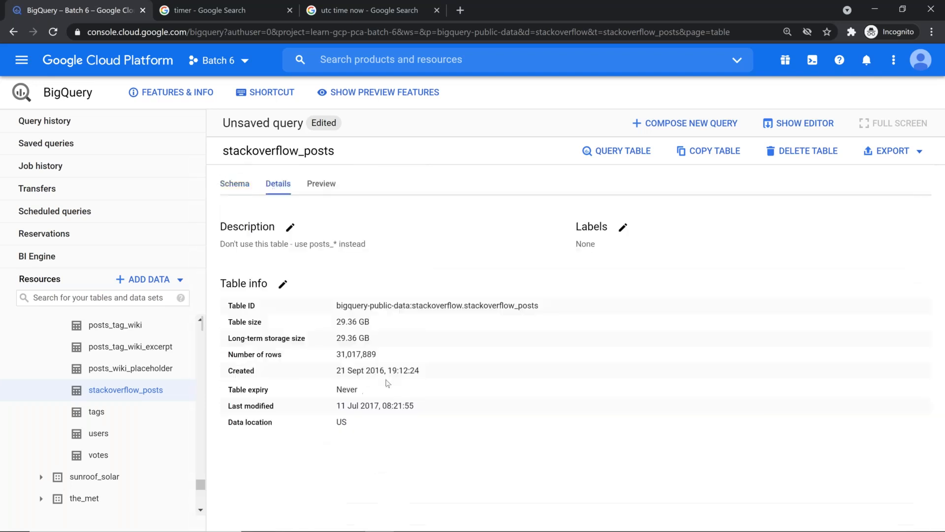
# Review stackoverflow_posts details — 29.36 GB, 31,017,889 rows, US location — and show the query editor again
pyautogui.doubleClick(344, 322)
pyautogui.click(339, 354)
pyautogui.moveTo(325, 426); pyautogui.dragTo(226, 433)
pyautogui.moveTo(446, 530)
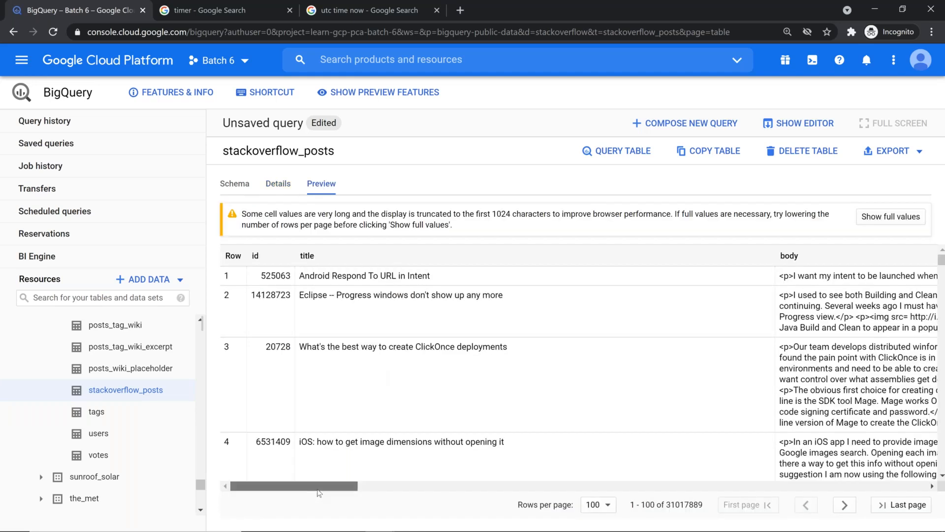
pyautogui.moveTo(318, 489); pyautogui.dragTo(255, 414)
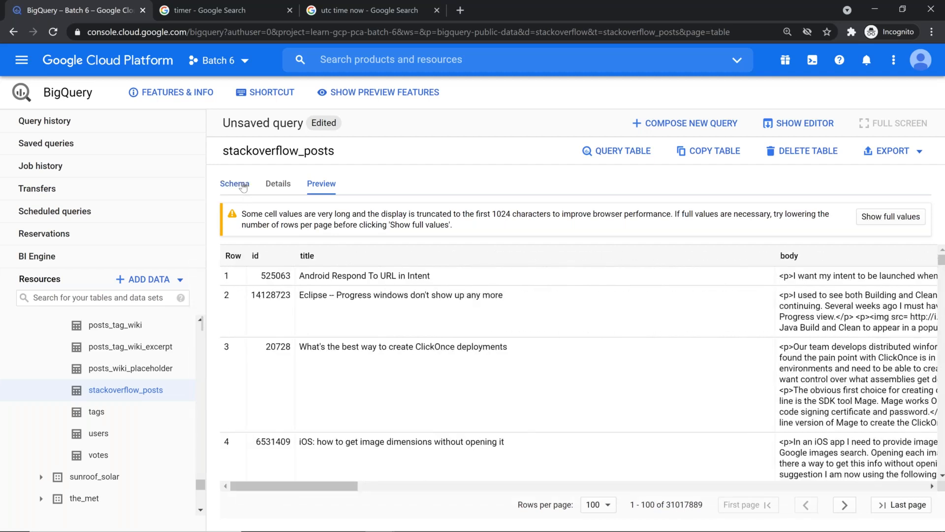
pyautogui.click(277, 184)
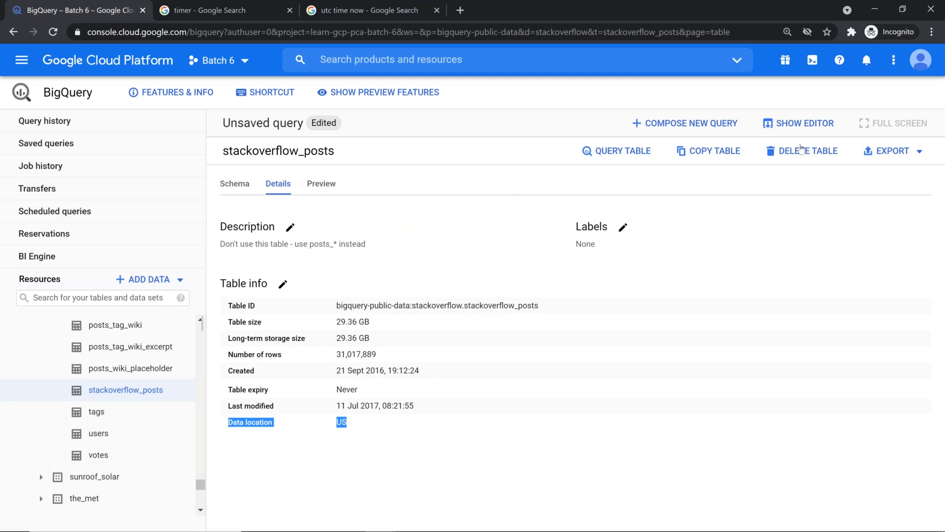
pyautogui.click(788, 123)
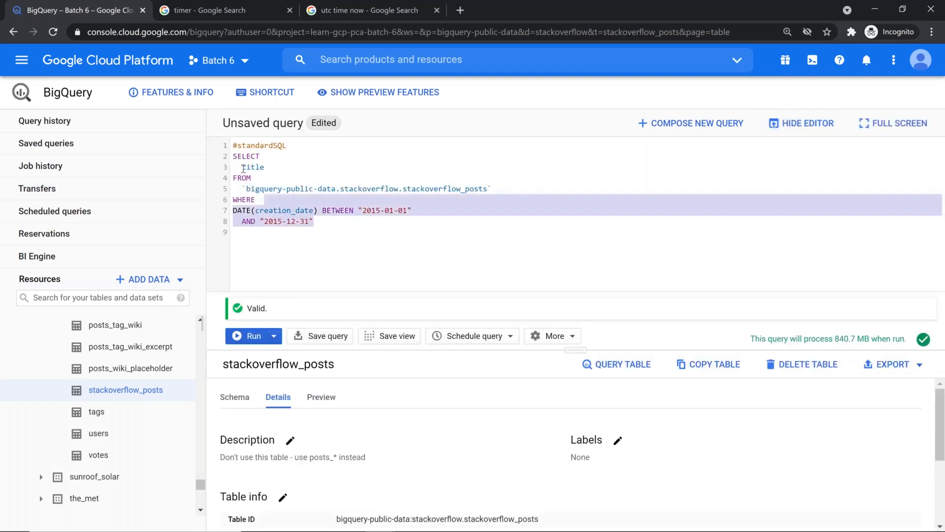
# Preview the stackoverflow_posts rows, highlighting the first few post titles
pyautogui.moveTo(243, 169); pyautogui.dragTo(225, 143)
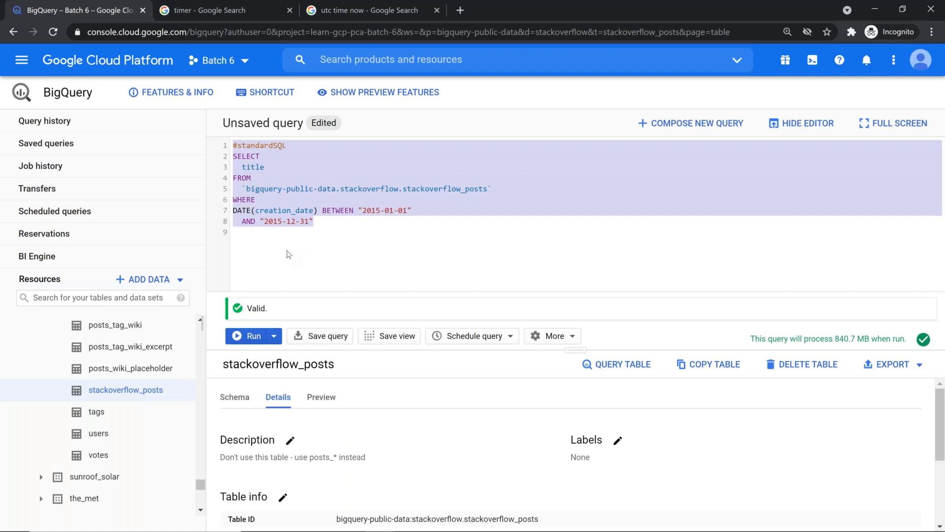
pyautogui.click(322, 399)
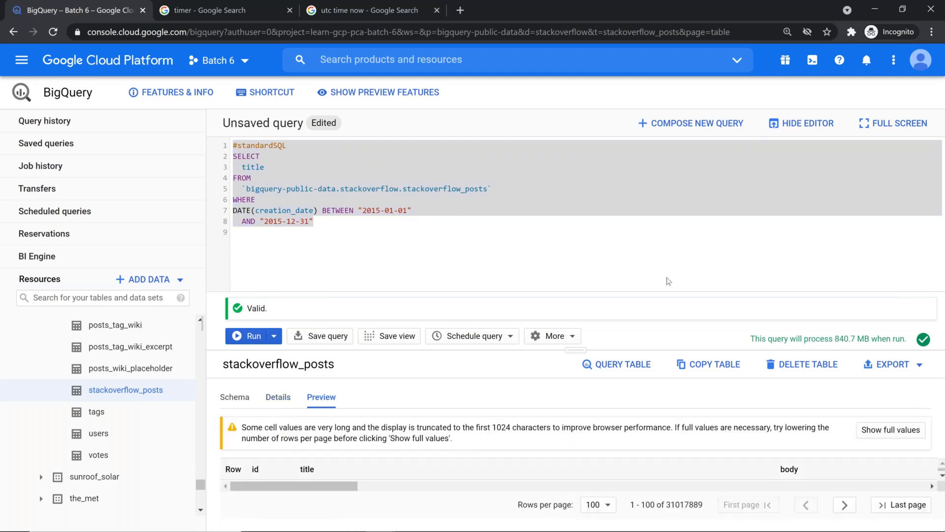
pyautogui.click(802, 124)
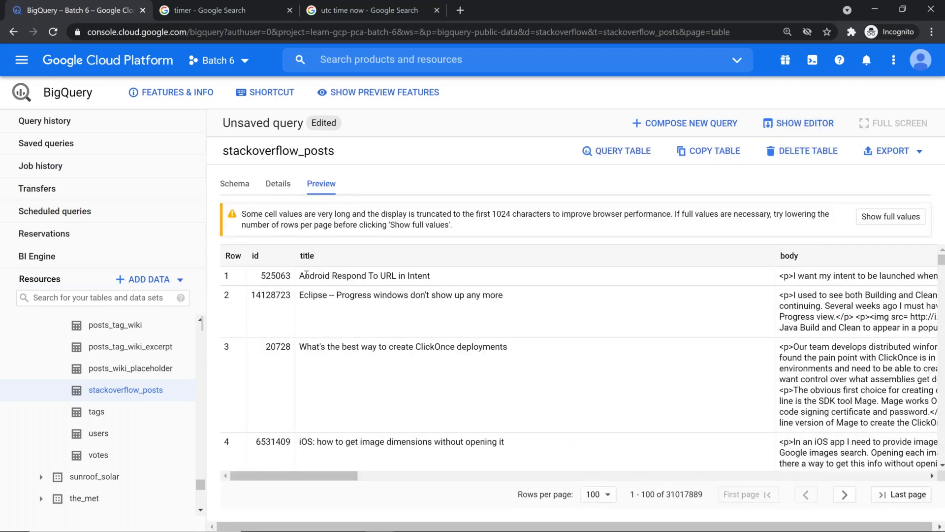
pyautogui.moveTo(301, 277); pyautogui.dragTo(493, 442)
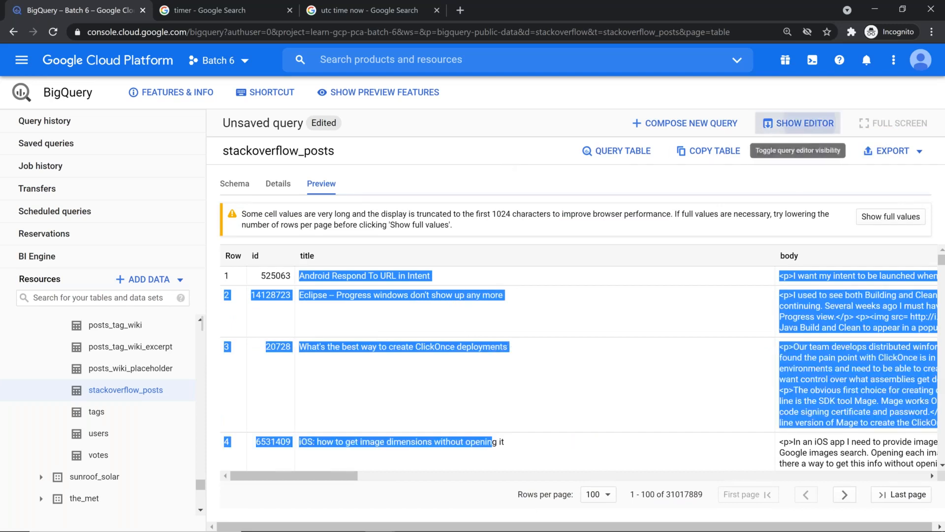
pyautogui.click(802, 124)
pyautogui.click(368, 217)
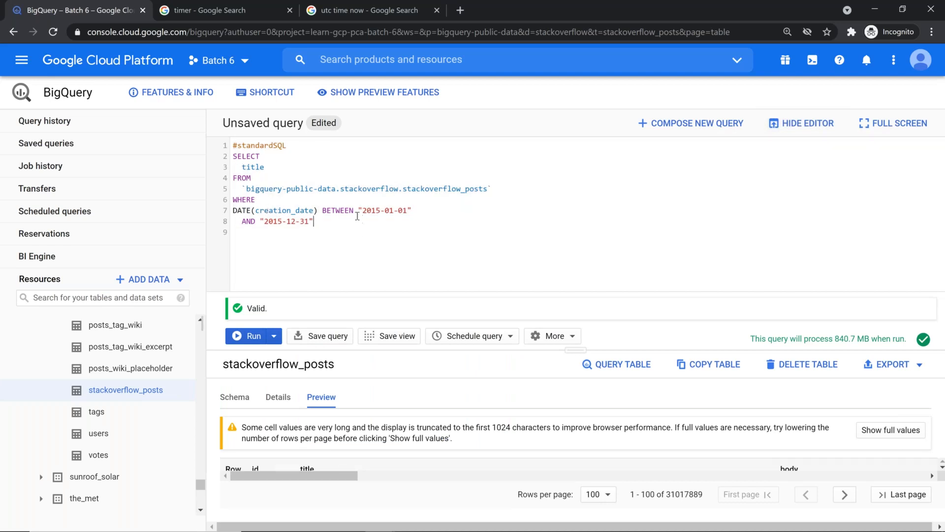
# Confirm creation_date is TIMESTAMP in the schema, then select the whole 2015 query text
pyautogui.doubleClick(282, 211)
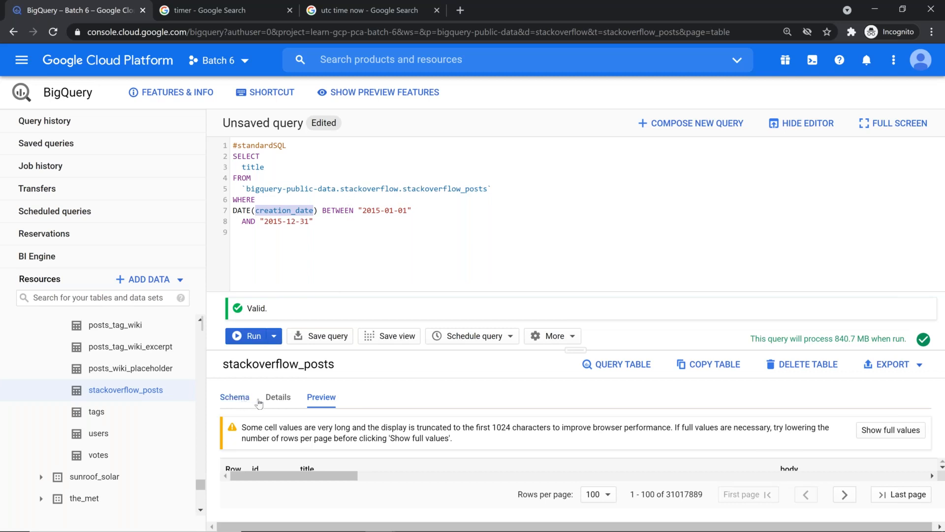
pyautogui.click(227, 398)
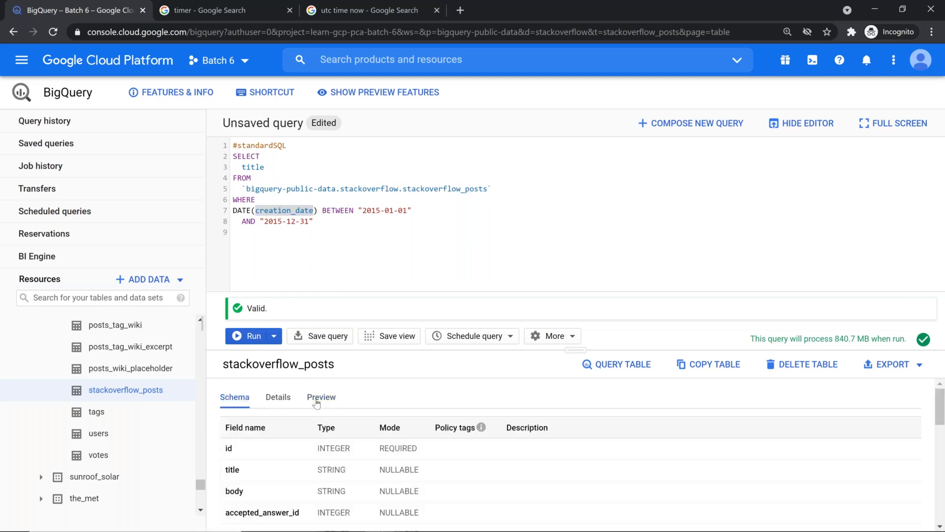
pyautogui.click(802, 123)
pyautogui.scroll(-5, 248, 354)
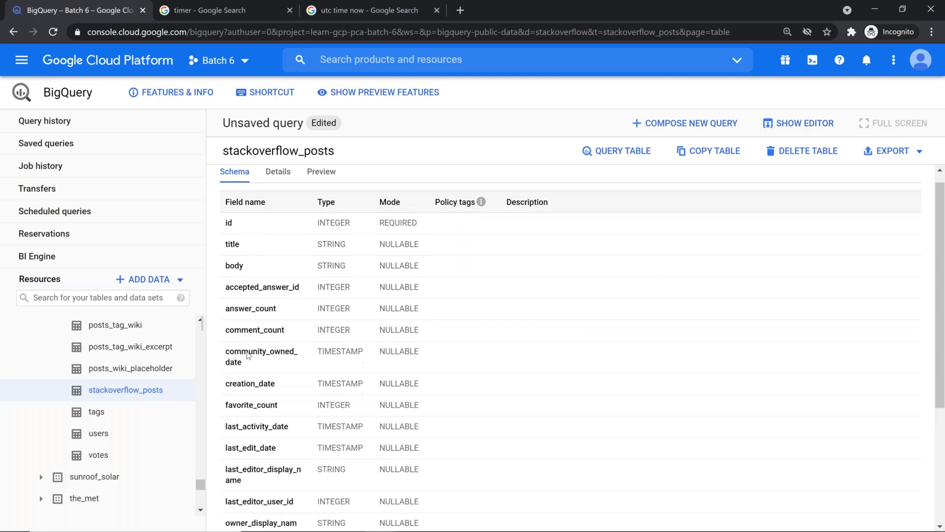
pyautogui.scroll(-1, 249, 374)
pyautogui.scroll(5, 251, 400)
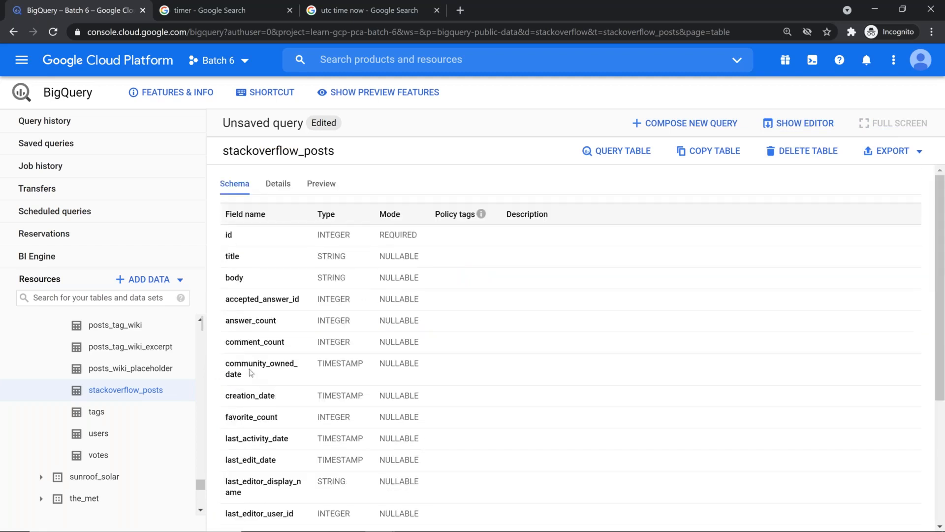
pyautogui.doubleClick(341, 396)
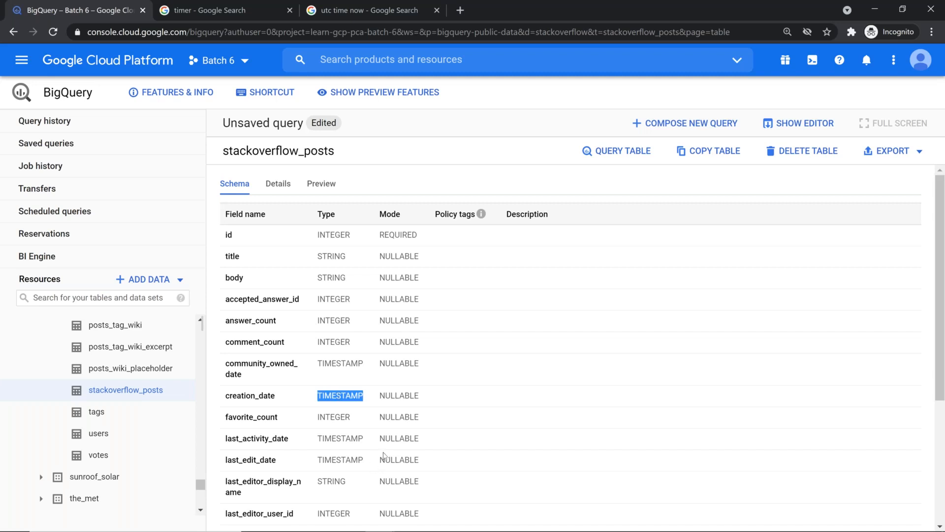
pyautogui.click(771, 129)
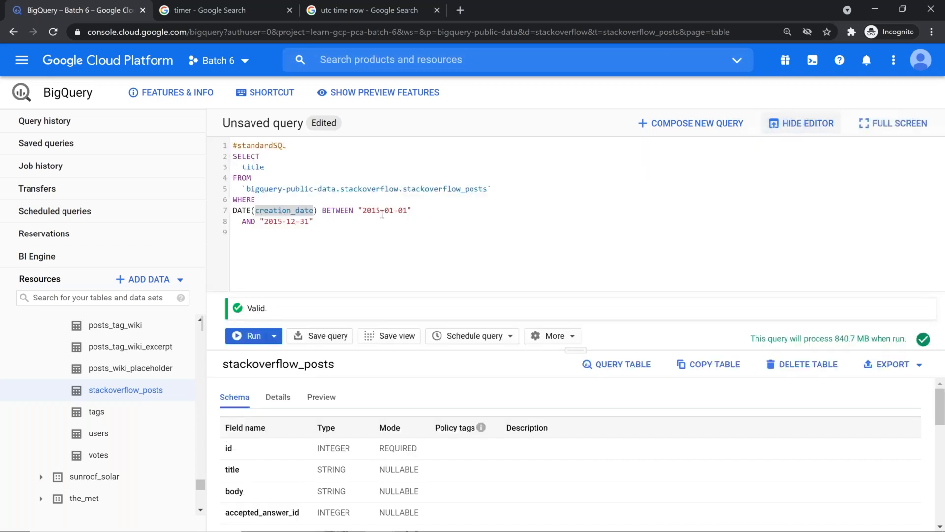
pyautogui.click(352, 210)
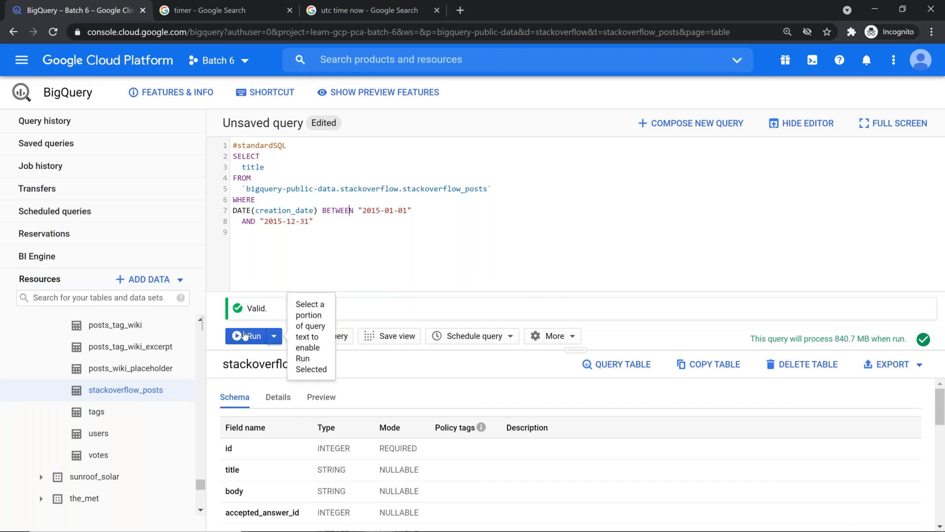
pyautogui.click(317, 222)
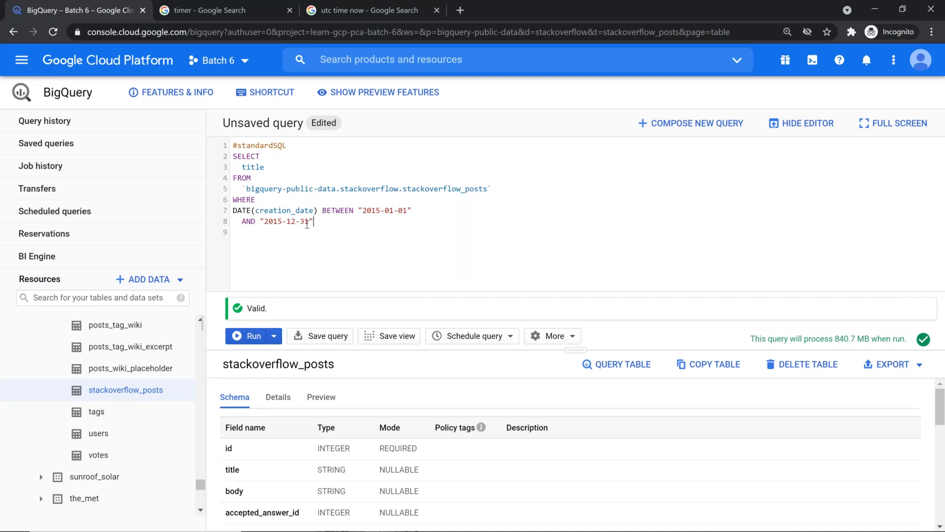
pyautogui.moveTo(313, 222); pyautogui.dragTo(212, 127)
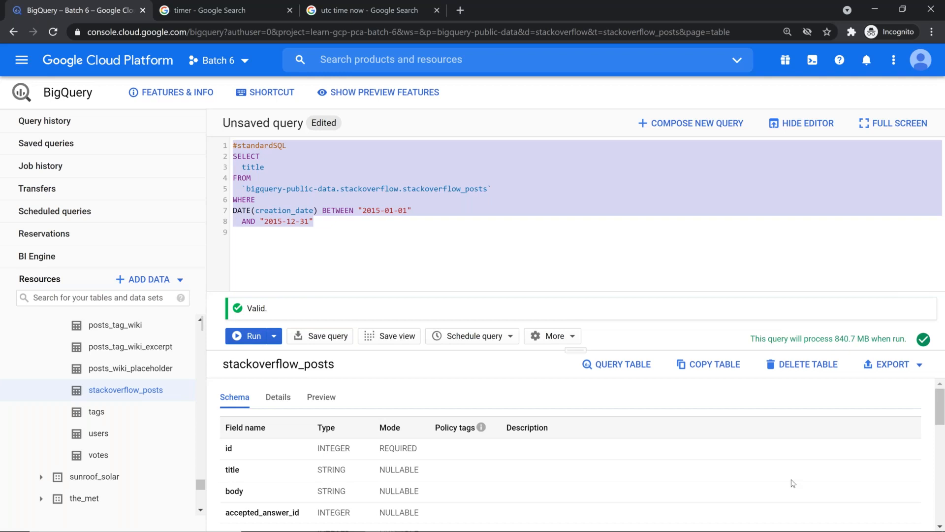
# Run the 2015 titles query, then review its 840.7 MB processed and execution details
pyautogui.click(246, 337)
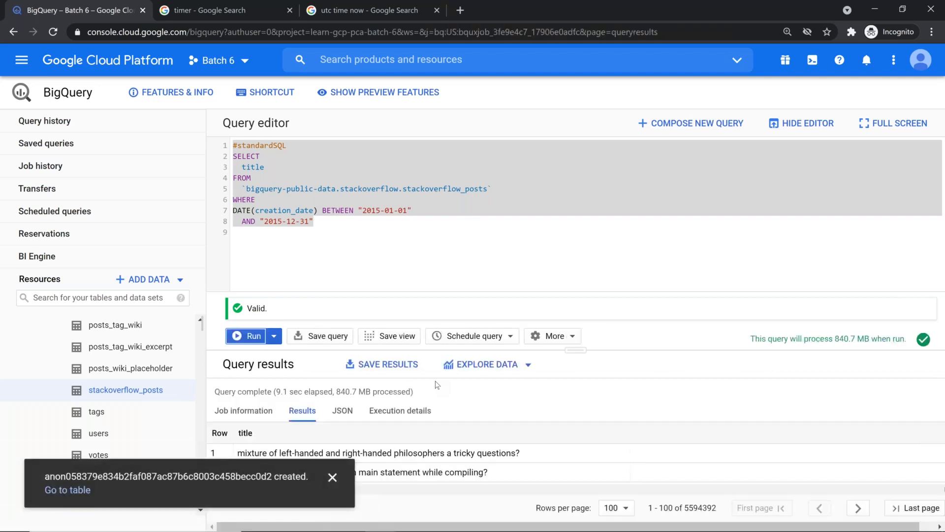
pyautogui.click(333, 477)
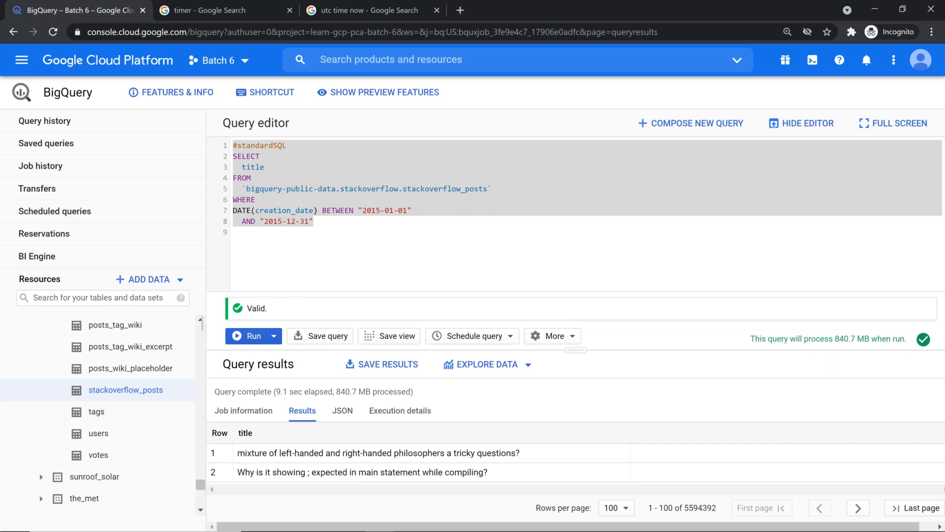
pyautogui.moveTo(581, 348); pyautogui.dragTo(581, 253)
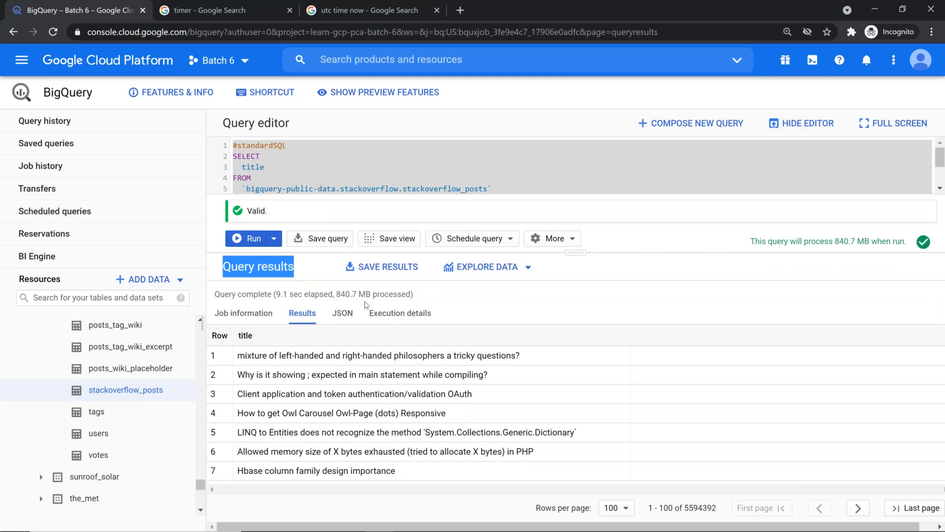
pyautogui.moveTo(328, 294); pyautogui.dragTo(361, 295)
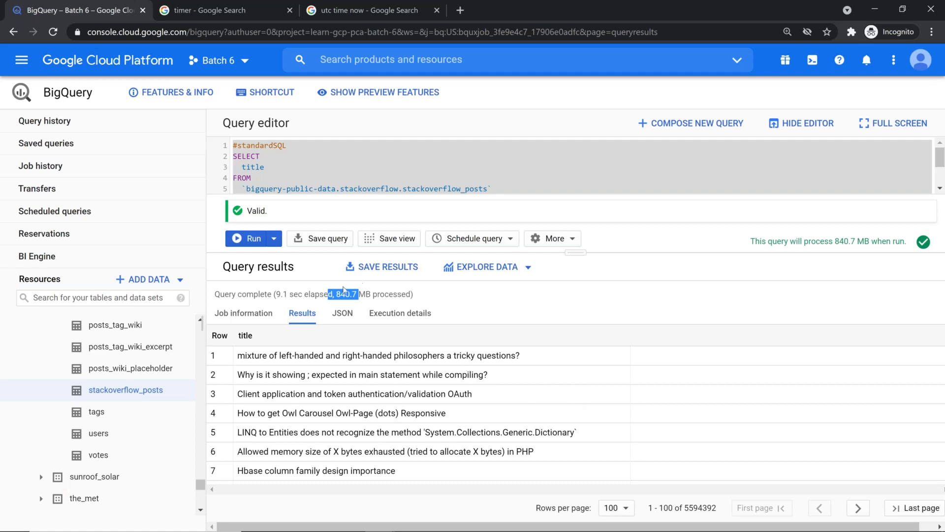
pyautogui.click(402, 315)
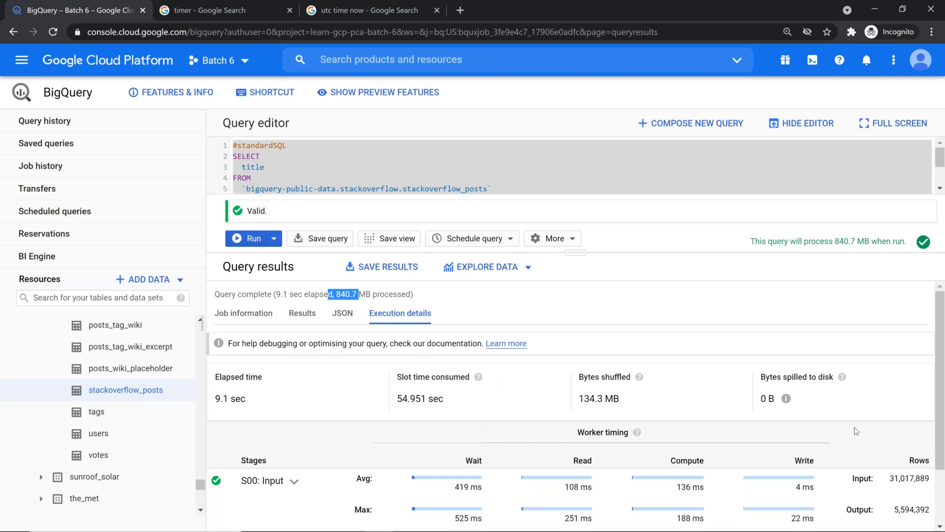
pyautogui.scroll(-2, 857, 431)
pyautogui.moveTo(895, 498); pyautogui.dragTo(926, 496)
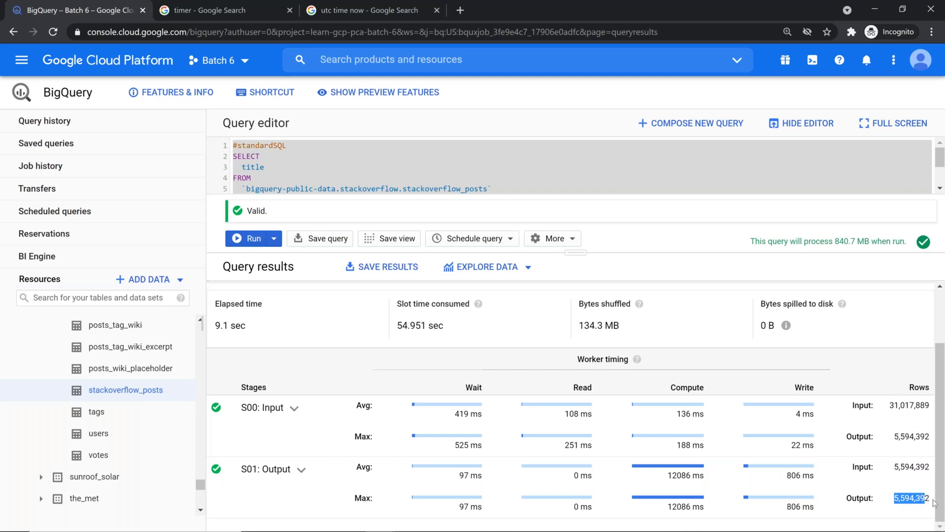
pyautogui.scroll(2, 915, 484)
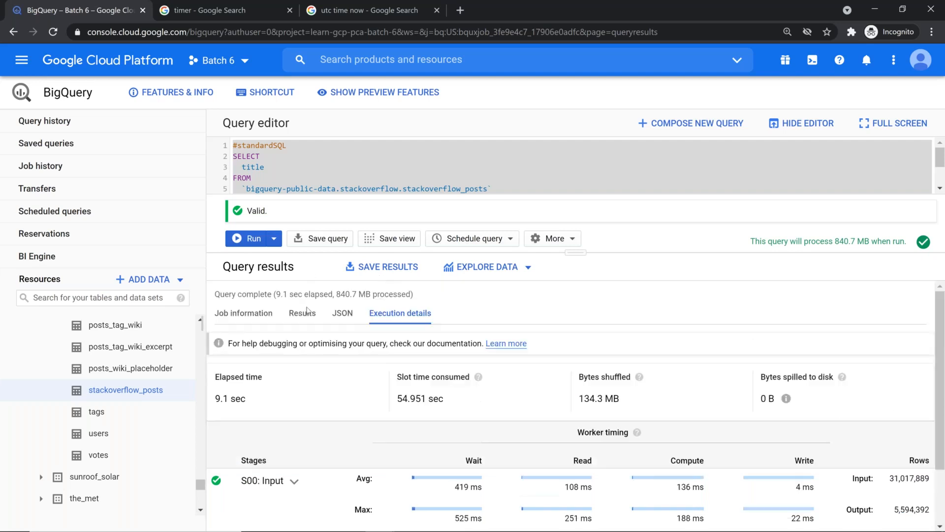
pyautogui.click(305, 315)
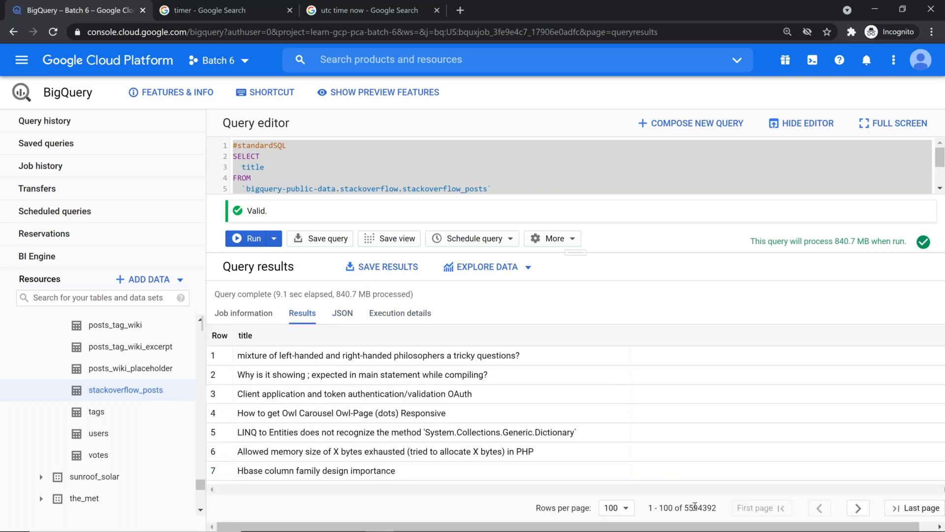
pyautogui.moveTo(684, 507); pyautogui.dragTo(716, 508)
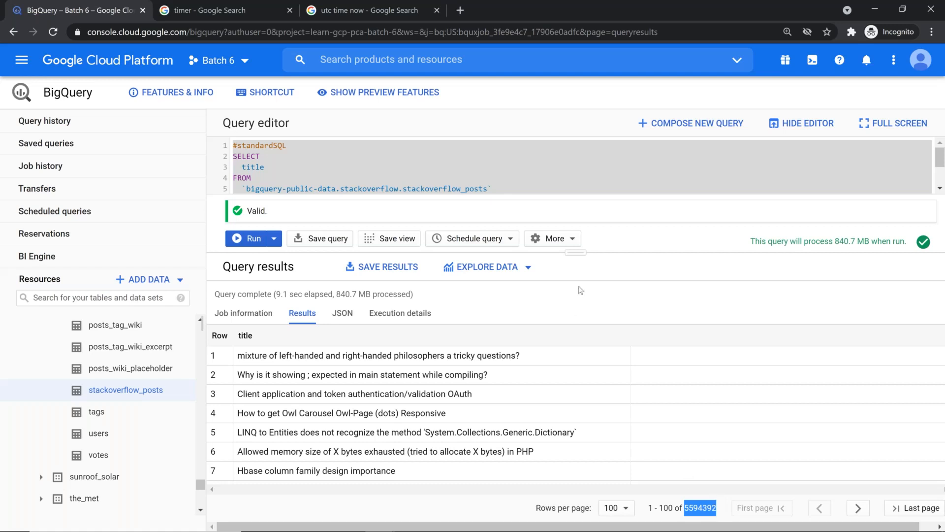
# Show all query lines and open the stackoverflow_posts table from its line-5 reference
pyautogui.moveTo(579, 250); pyautogui.dragTo(579, 297)
pyautogui.click(304, 212)
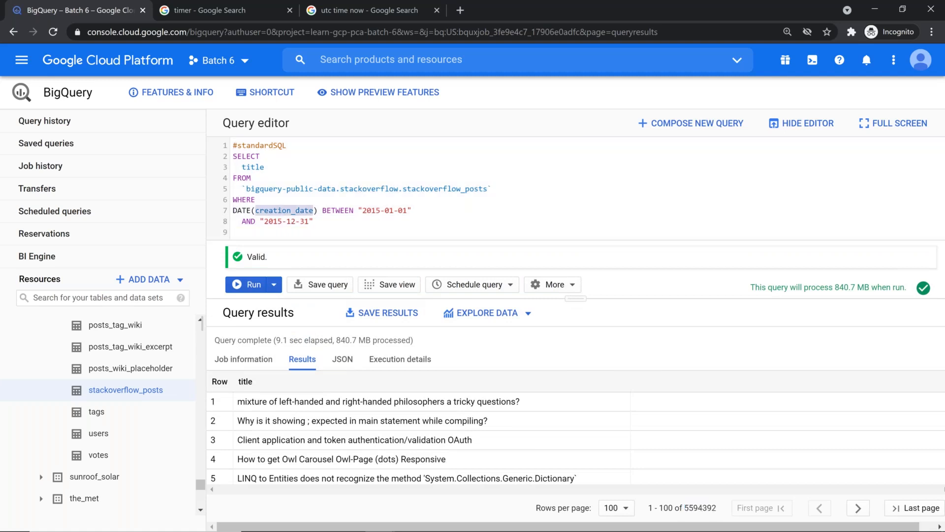
pyautogui.doubleClick(353, 192)
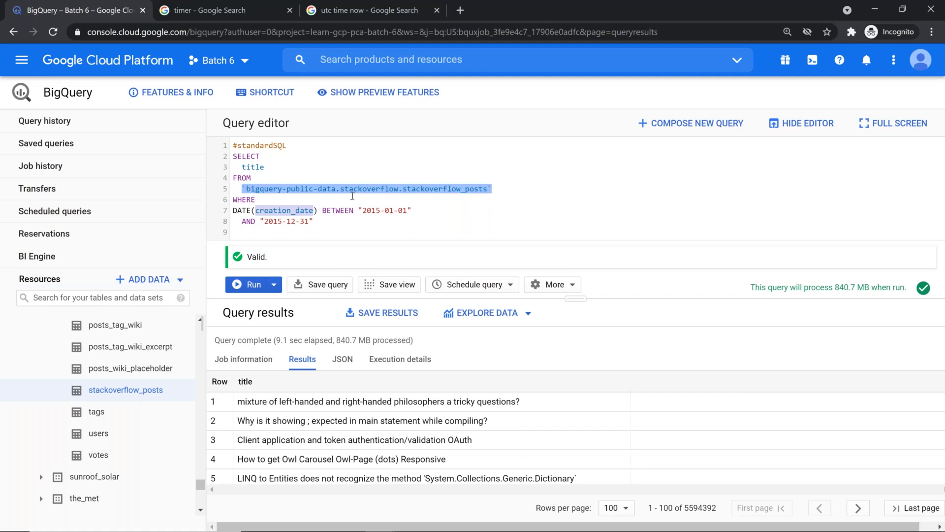
pyautogui.keyDown('ctrl'); pyautogui.click(352, 192); pyautogui.keyUp('ctrl')
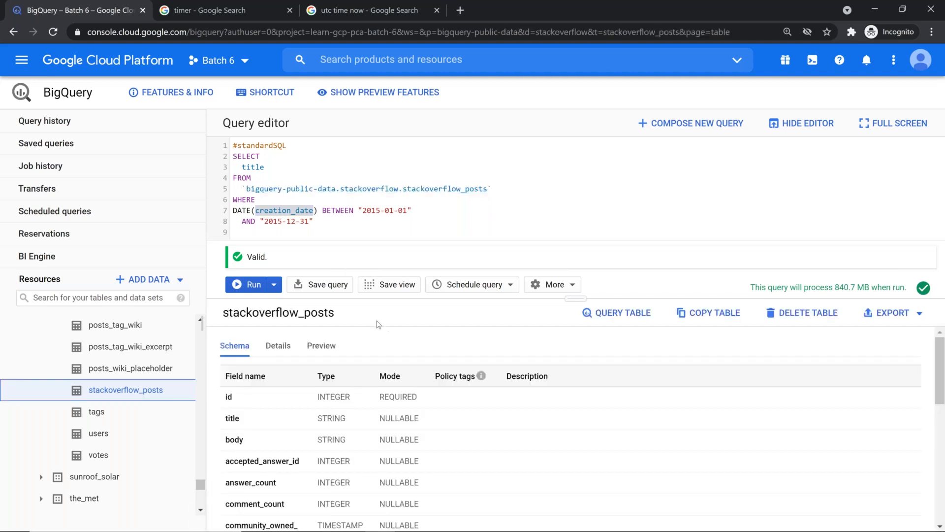
# Check creation_date's TIMESTAMP type, then view stackoverflow_posts Details (29.36 GB, 31,017,889 rows) with the editor hidden
pyautogui.scroll(-2, 325, 410)
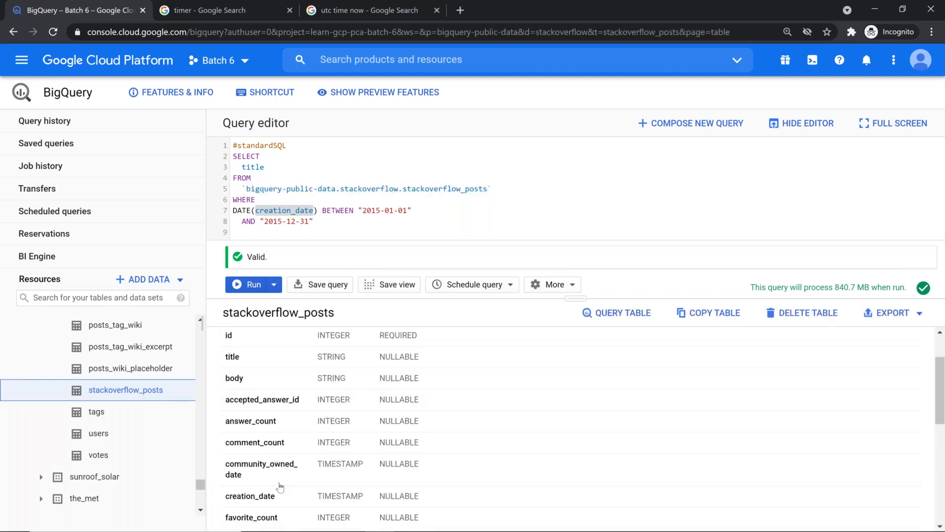
pyautogui.moveTo(320, 496); pyautogui.dragTo(369, 501)
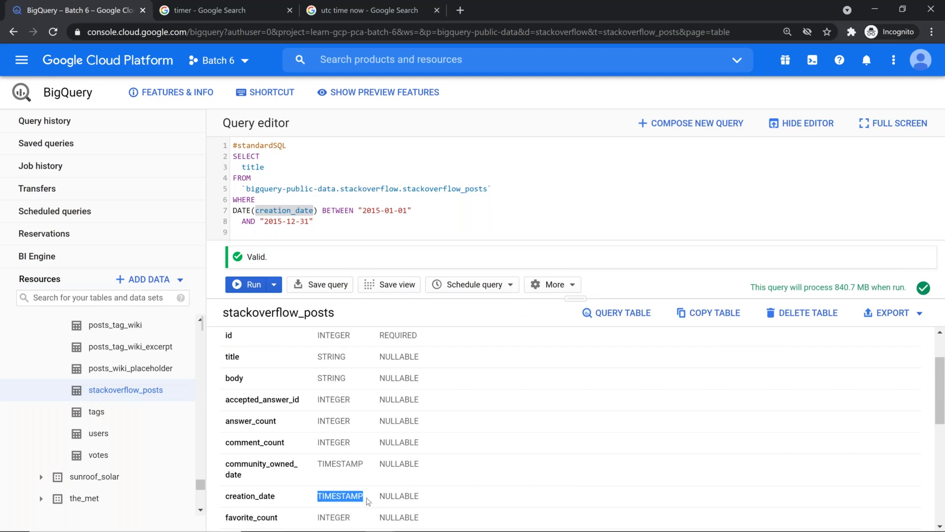
pyautogui.click(358, 225)
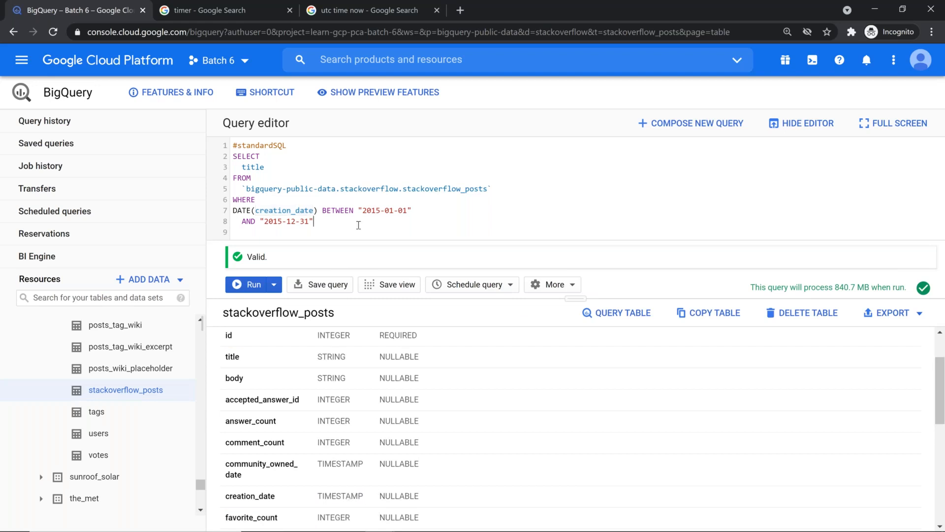
pyautogui.press('alt')
pyautogui.scroll(2, 618, 426)
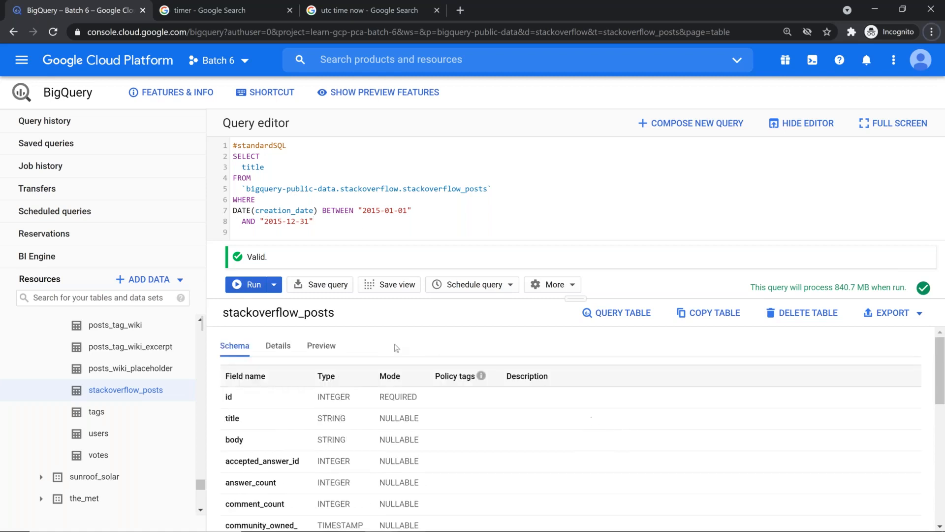
pyautogui.click(279, 345)
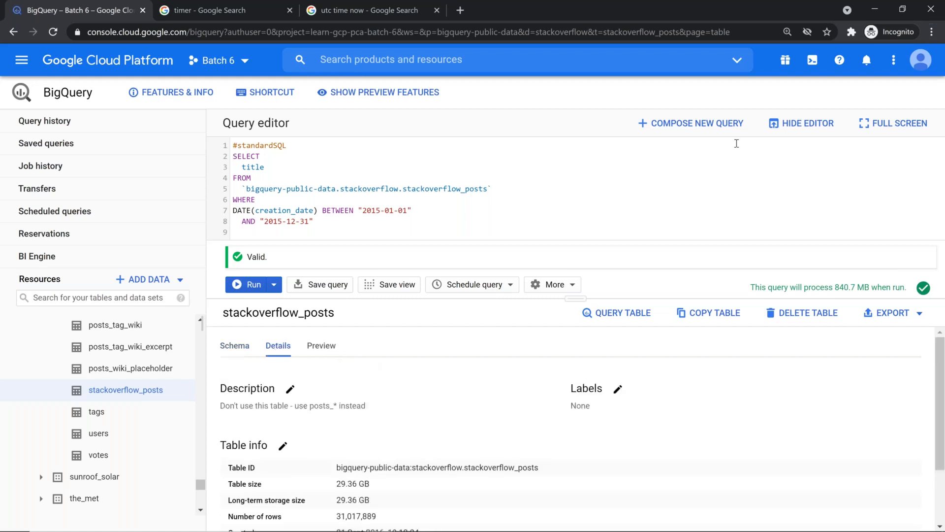
pyautogui.click(806, 127)
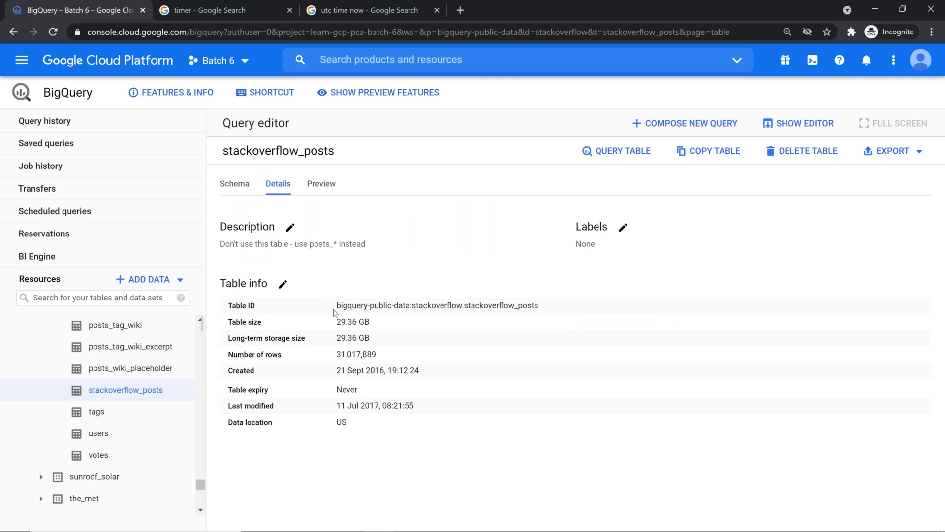
pyautogui.moveTo(336, 307); pyautogui.dragTo(410, 304)
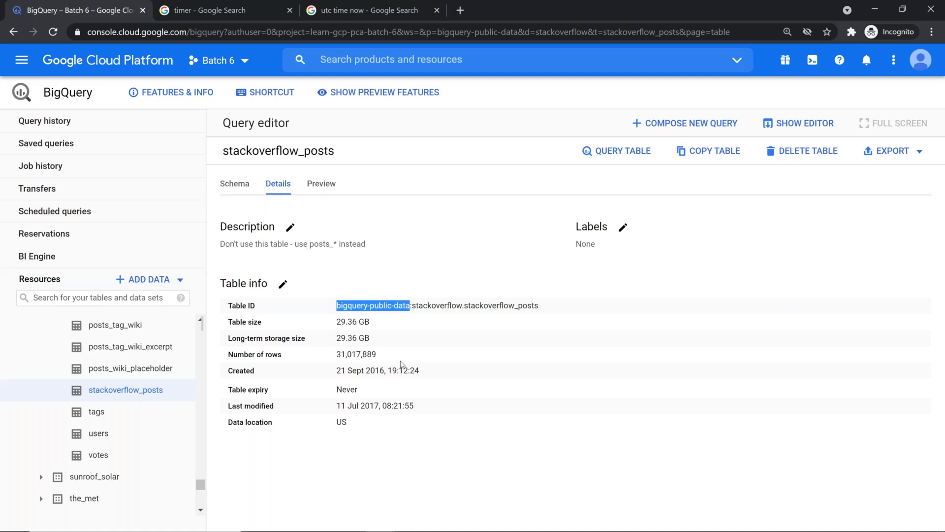
pyautogui.click(510, 393)
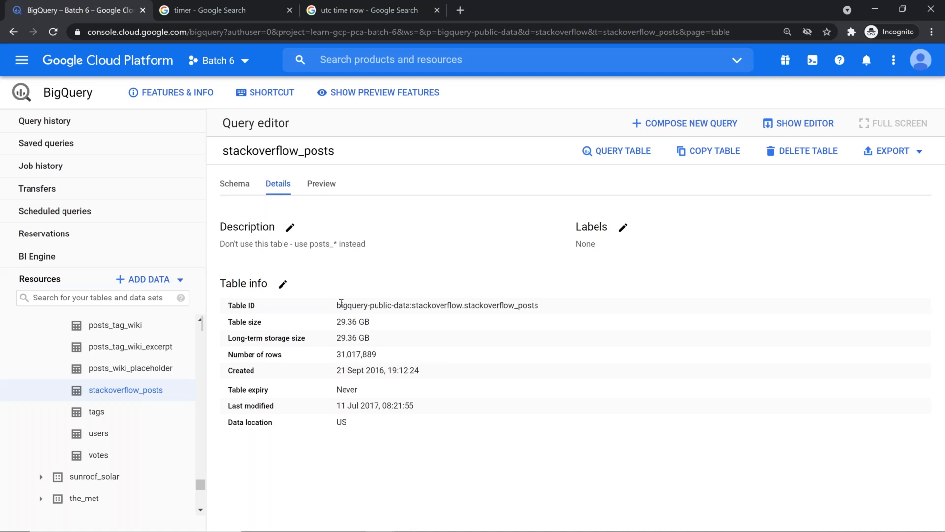
# Review the cheat sheet's CREATE TABLE partition_demo statement (PARTITION BY creation_date, require_partition_filter) and copy it
pyautogui.hotkey('alt', 'Tab')
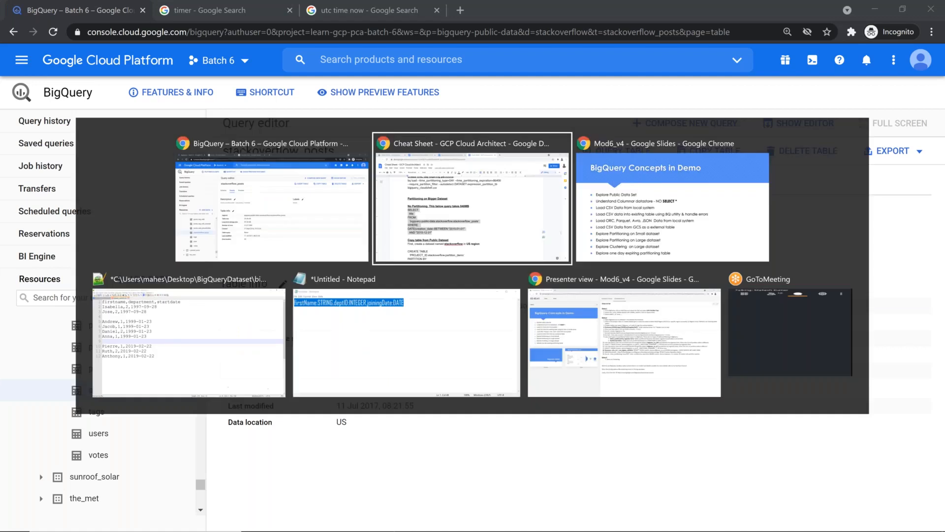
pyautogui.scroll(-5, 380, 287)
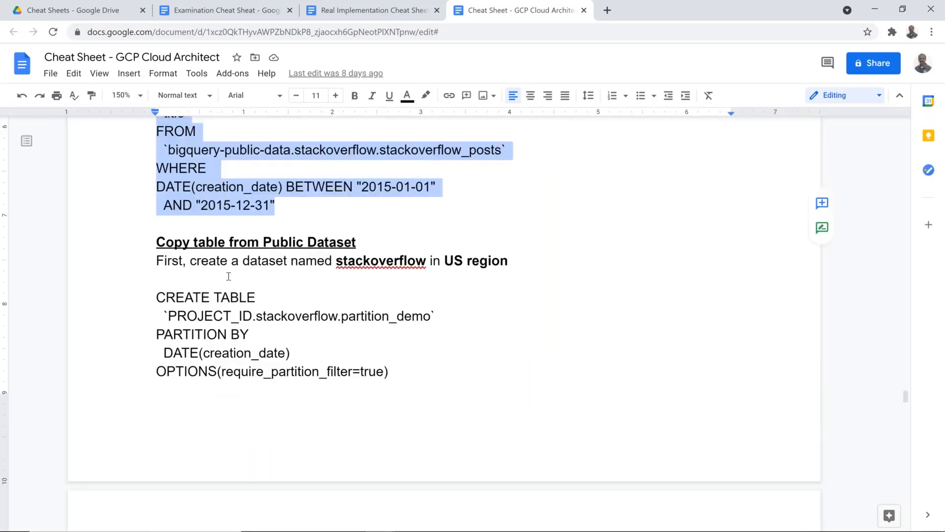
pyautogui.click(156, 295)
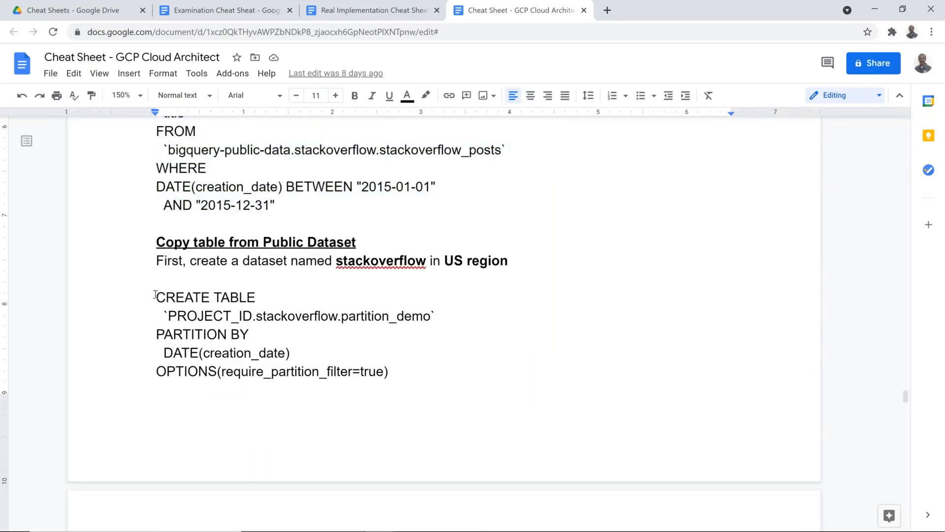
pyautogui.moveTo(155, 296); pyautogui.dragTo(426, 319)
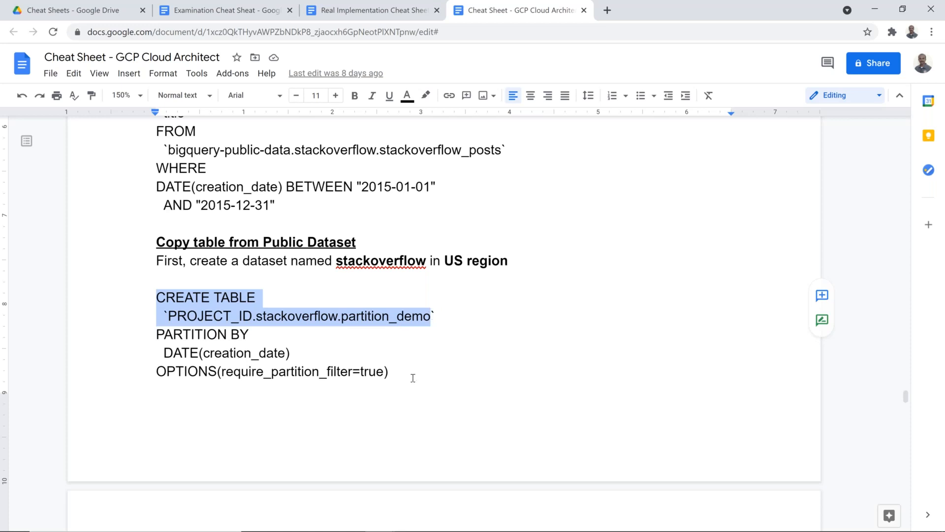
pyautogui.scroll(-5, 414, 377)
pyautogui.moveTo(157, 359); pyautogui.dragTo(518, 414)
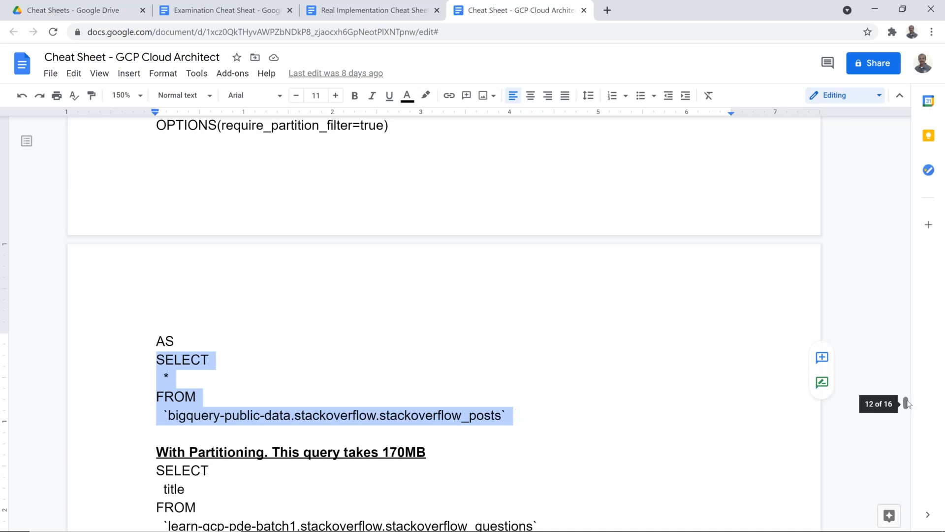
pyautogui.scroll(3, 907, 403)
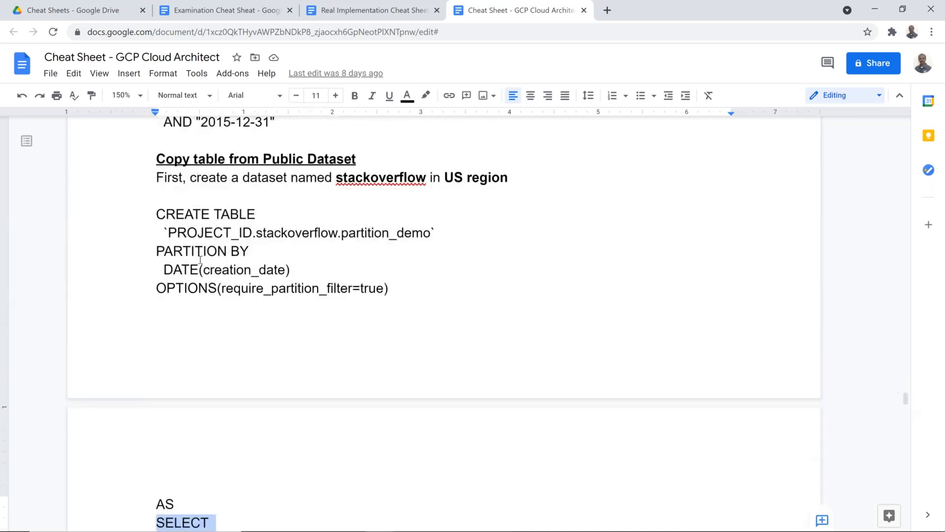
pyautogui.moveTo(154, 247); pyautogui.dragTo(249, 253)
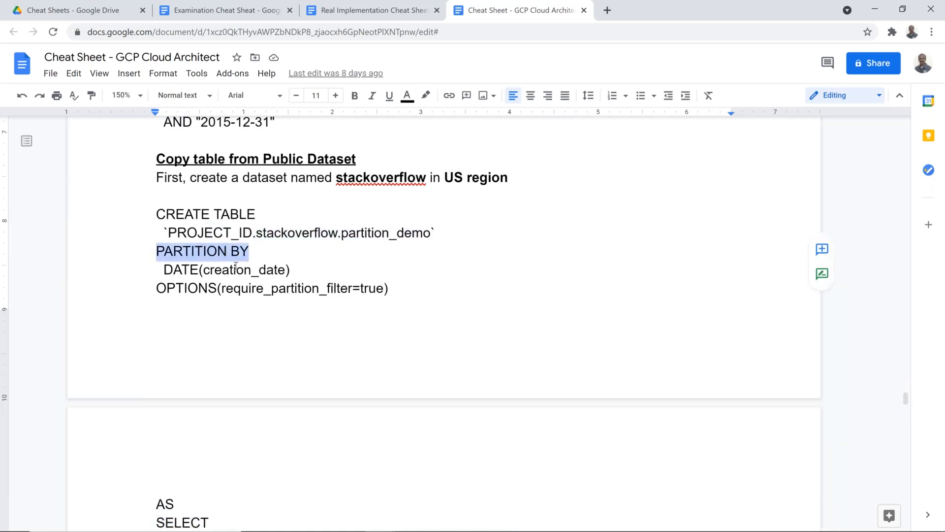
pyautogui.doubleClick(234, 270)
pyautogui.moveTo(222, 288); pyautogui.dragTo(377, 288)
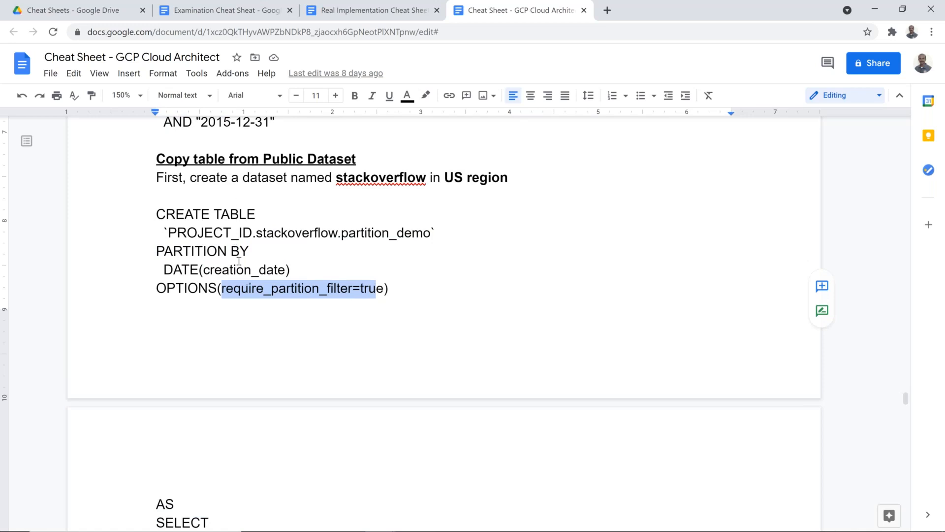
pyautogui.moveTo(156, 214); pyautogui.dragTo(511, 443)
pyautogui.hotkey('ctrl', 'c')
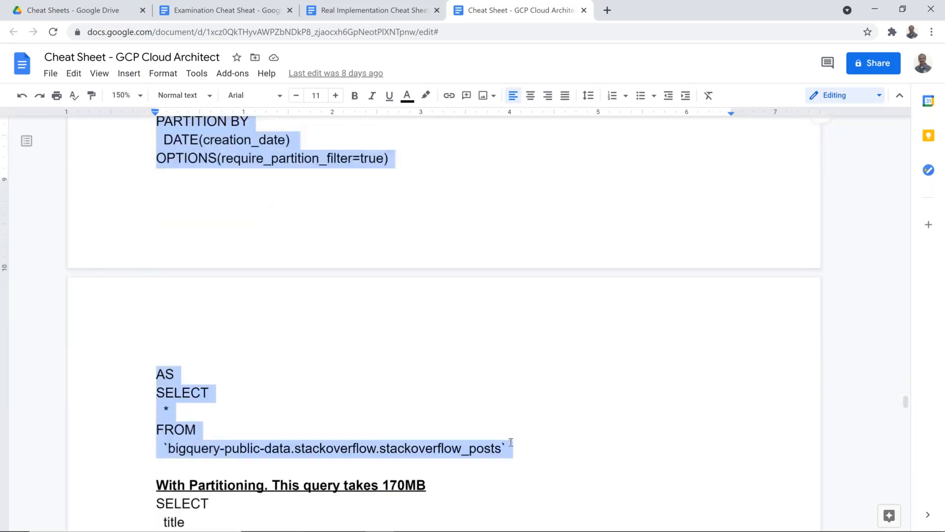
pyautogui.hotkey('alt', 'Tab')
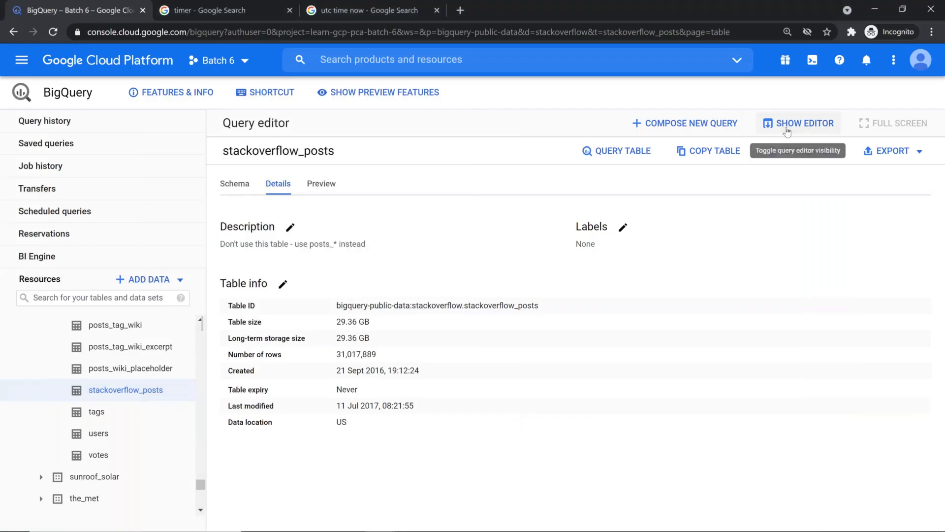
# Replace the old query in the editor with the pasted CREATE TABLE partition_demo statement
pyautogui.click(789, 124)
pyautogui.hotkey('ctrl', 'a')
pyautogui.press('BackSpace')
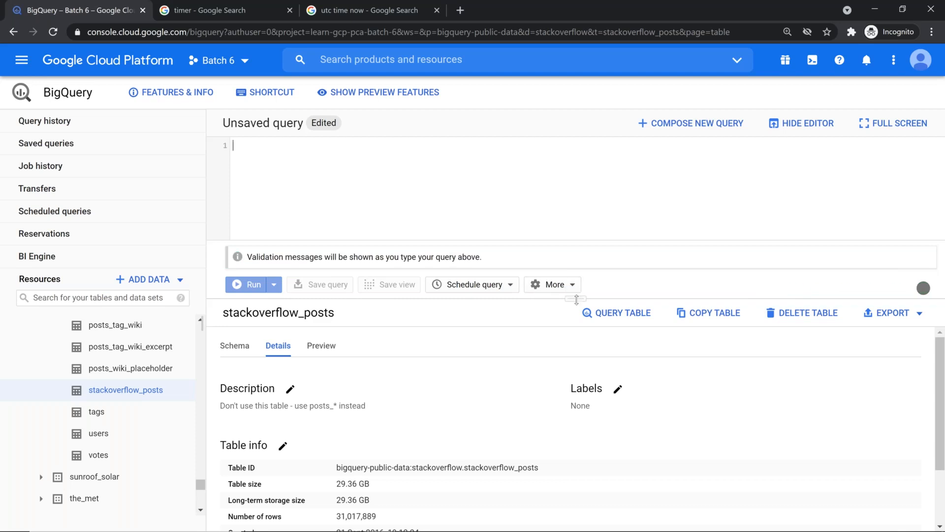
pyautogui.moveTo(576, 299); pyautogui.dragTo(576, 409)
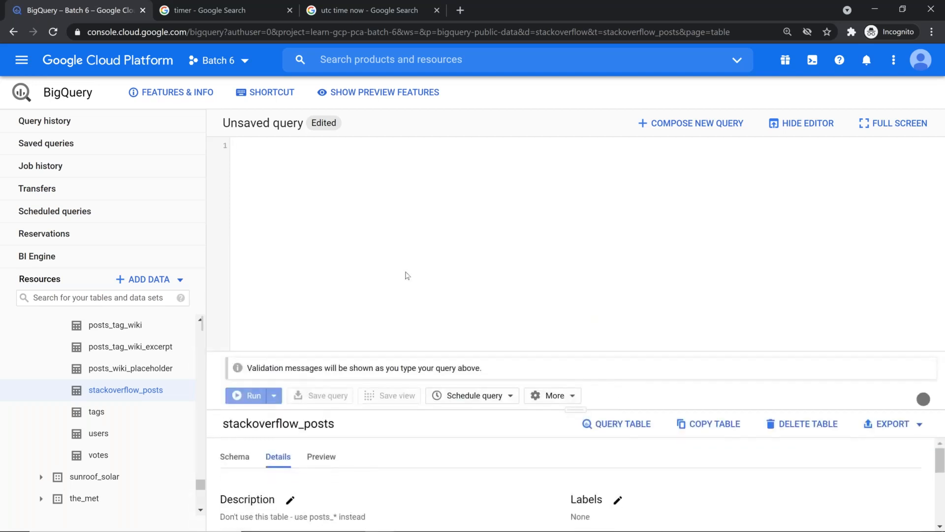
pyautogui.hotkey('ctrl', 'v')
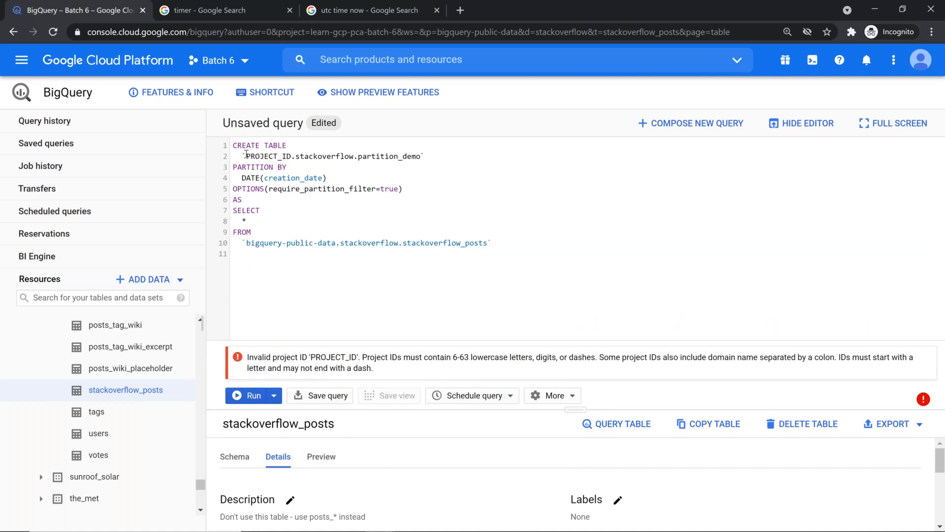
# Delete the PROJECT_ID. prefix and change the target dataset from stackoverflow to batch6_ds
pyautogui.moveTo(246, 154); pyautogui.dragTo(295, 154)
pyautogui.press('BackSpace')
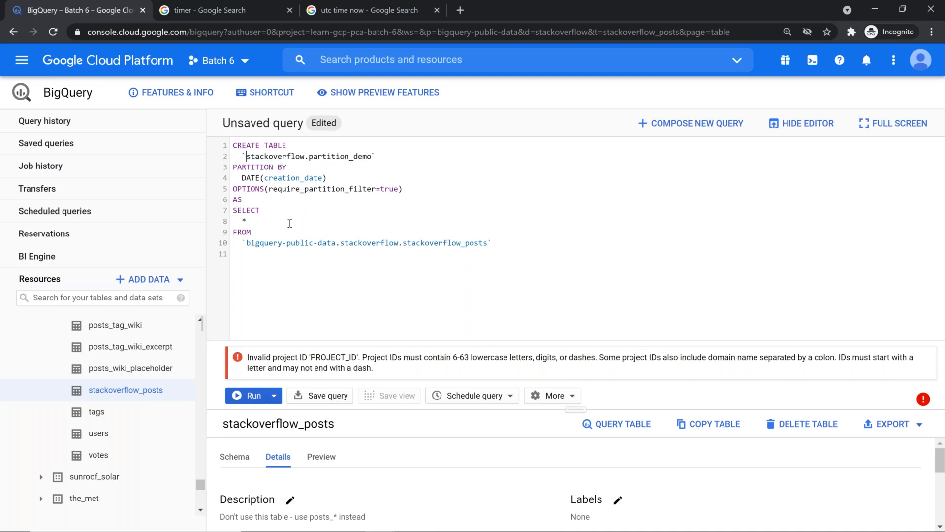
pyautogui.hotkey('shift', 'Right')
pyautogui.hotkey('shift', 'Right')
pyautogui.hotkey('shift', 'Right')
pyautogui.hotkey('shift', 'Right')
pyautogui.hotkey('shift', 'Right')
pyautogui.hotkey('shift', 'Right')
pyautogui.hotkey('shift', 'Right')
pyautogui.hotkey('shift', 'Right')
pyautogui.hotkey('shift', 'Right')
pyautogui.hotkey('shift', 'Right')
pyautogui.hotkey('shift', 'Right')
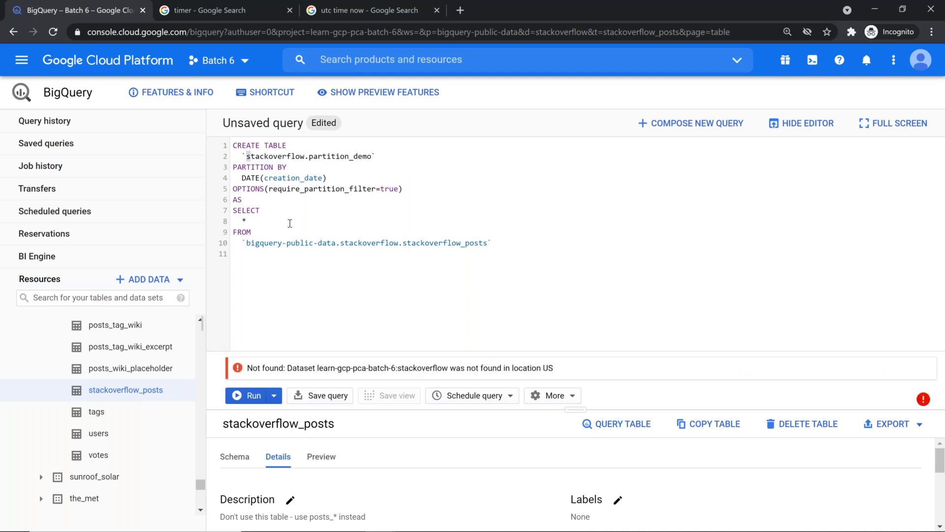
pyautogui.hotkey('shift', 'Right')
pyautogui.hotkey('shift', 'Right')
pyautogui.hotkey('shift', 'Right')
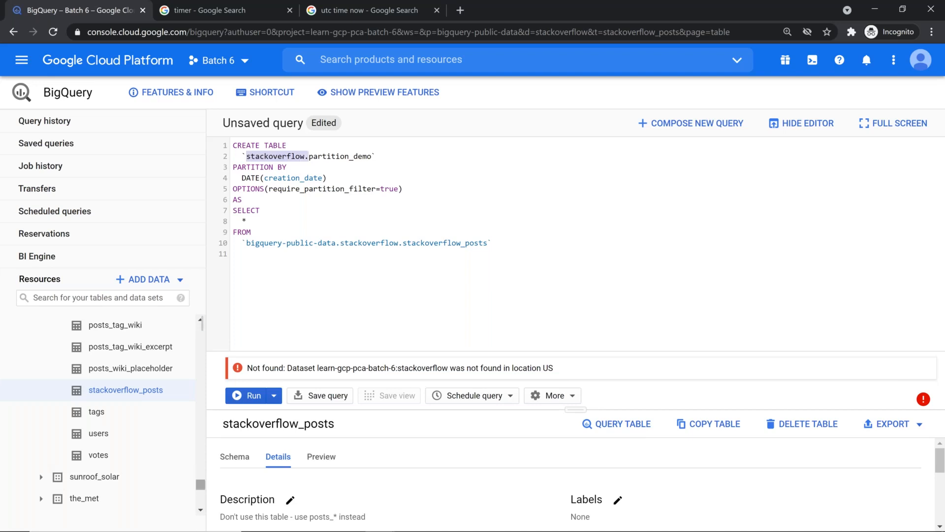
pyautogui.scroll(3, 172, 394)
pyautogui.scroll(10, 123, 394)
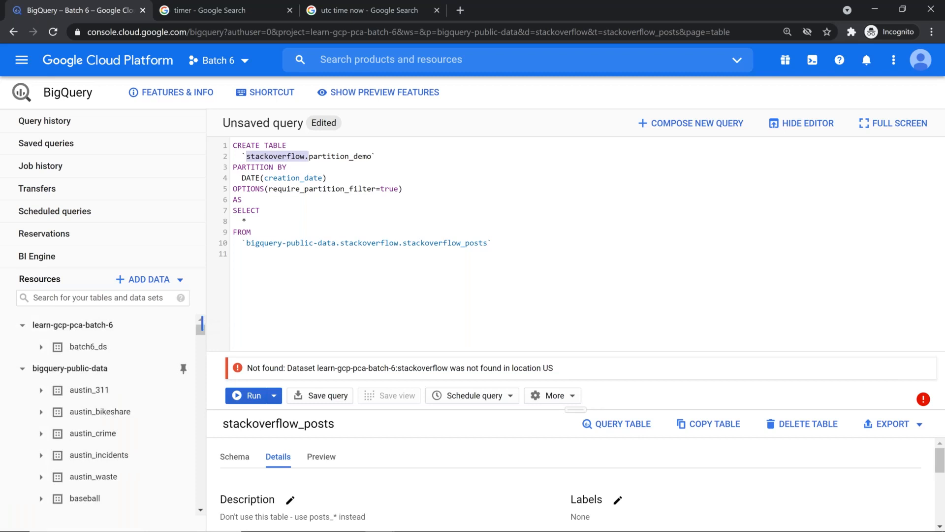
pyautogui.click(79, 369)
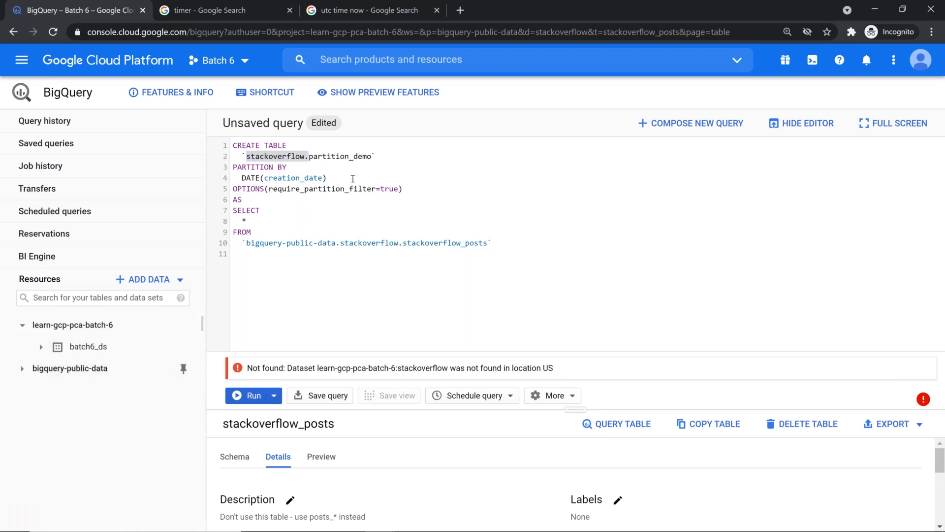
pyautogui.doubleClick(268, 156)
pyautogui.write('batch')
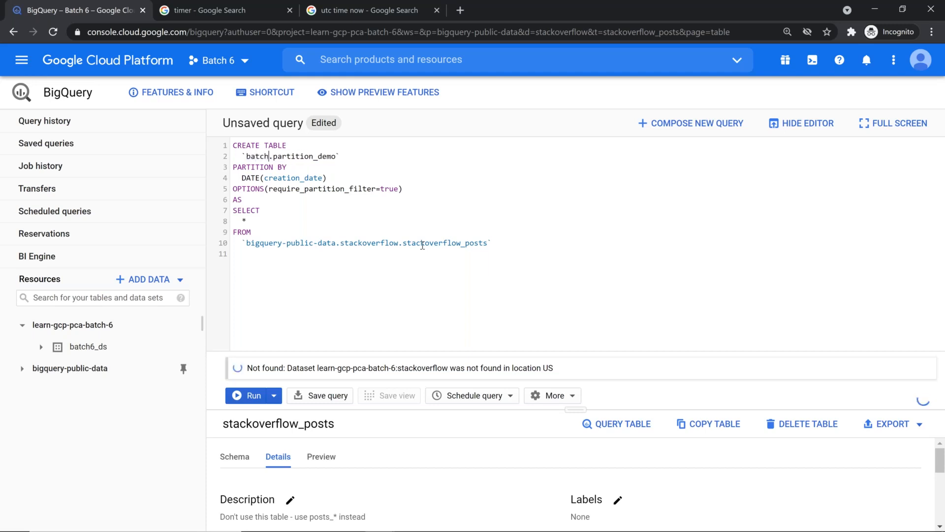
pyautogui.write('6_ds')
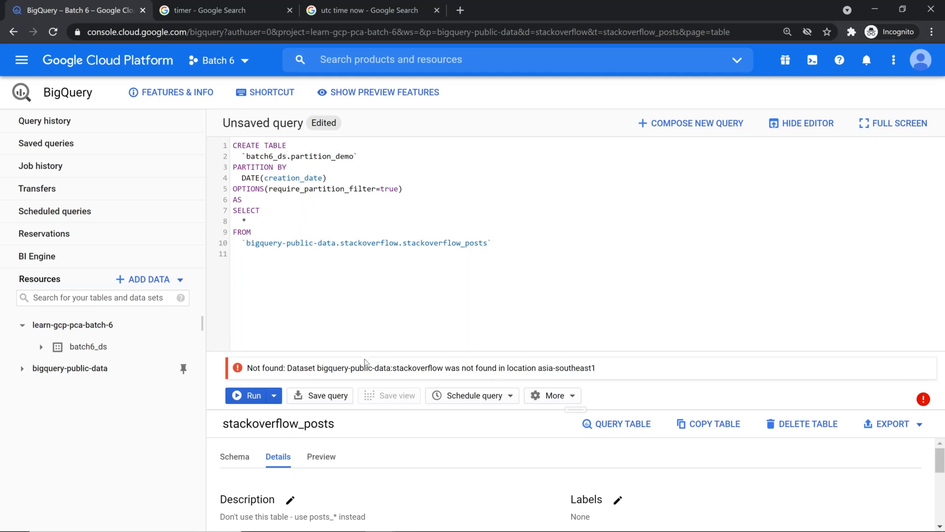
# Note the missing-dataset error and the source table's US location, then start a new dataset in learn-gcp-pca-batch-6
pyautogui.moveTo(318, 368); pyautogui.dragTo(445, 373)
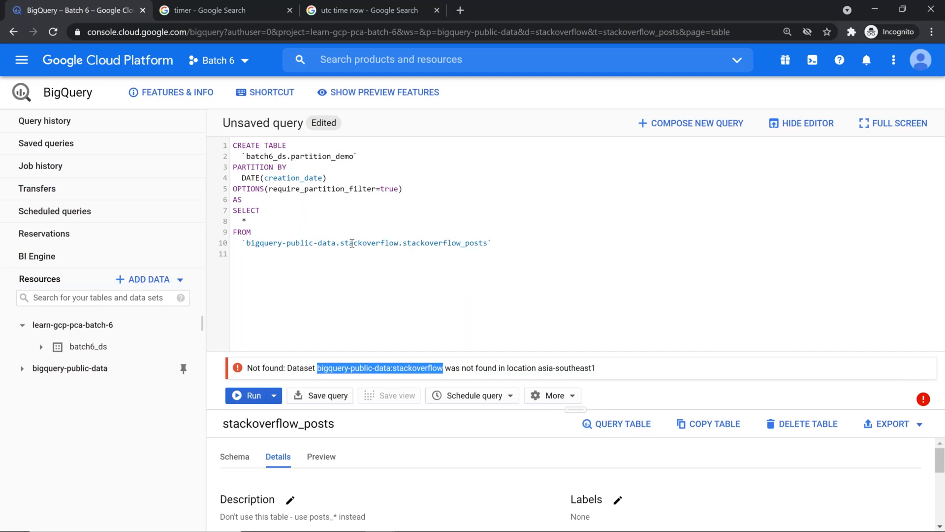
pyautogui.click(235, 456)
pyautogui.moveTo(586, 409); pyautogui.dragTo(570, 198)
pyautogui.click(278, 245)
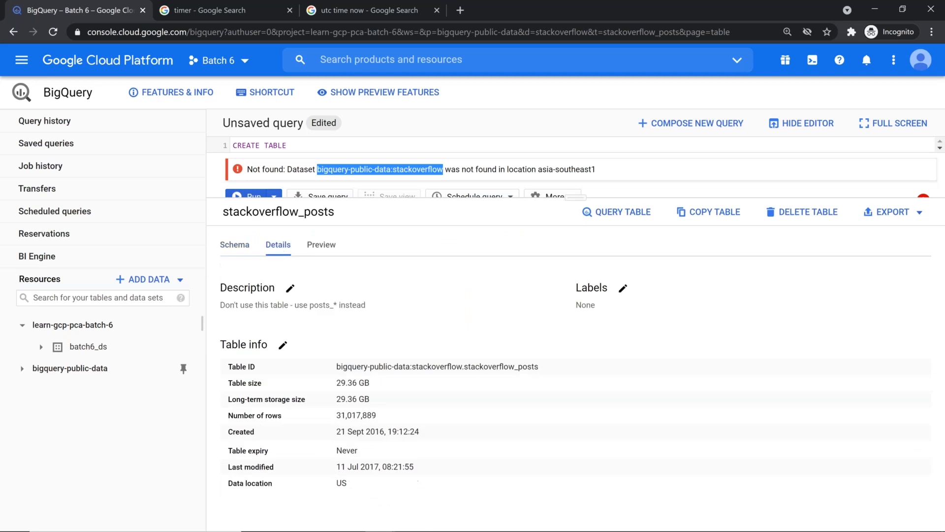
pyautogui.doubleClick(343, 484)
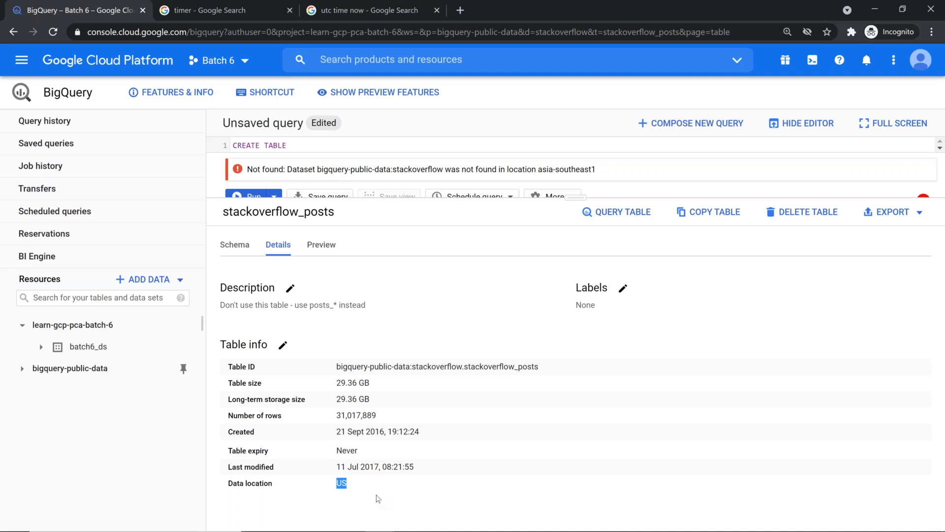
pyautogui.click(127, 325)
pyautogui.click(806, 217)
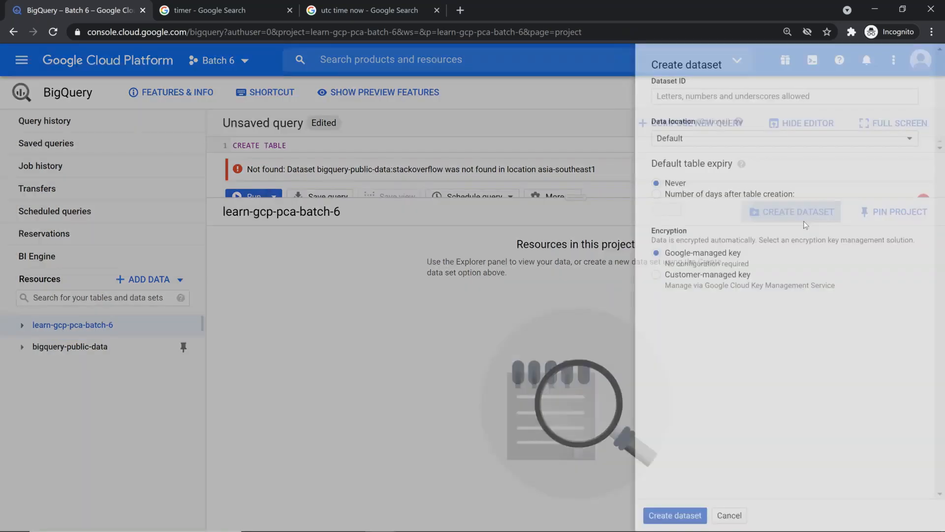
# Copy the name stackoverflow from the cheat sheet into the Dataset ID field
pyautogui.hotkey('alt', 'Tab')
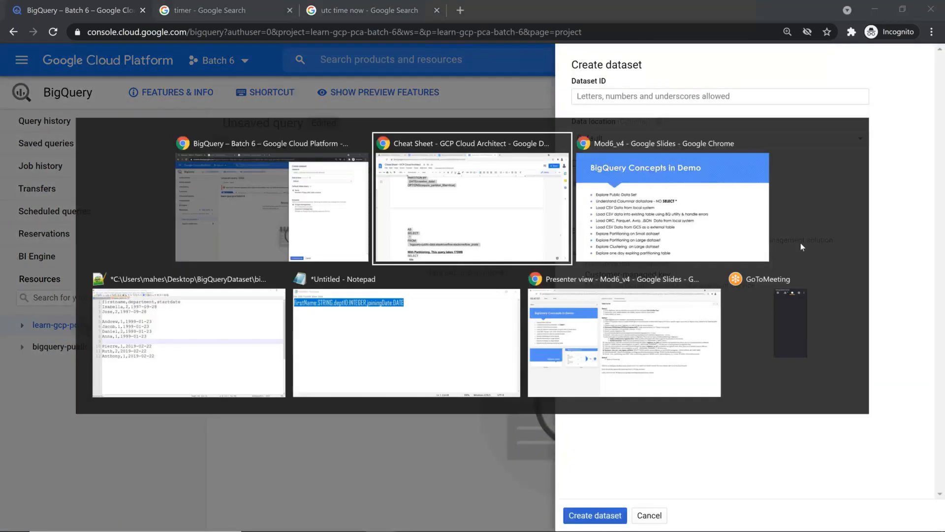
pyautogui.scroll(5, 422, 232)
pyautogui.doubleClick(380, 294)
pyautogui.hotkey('ctrl', 'c')
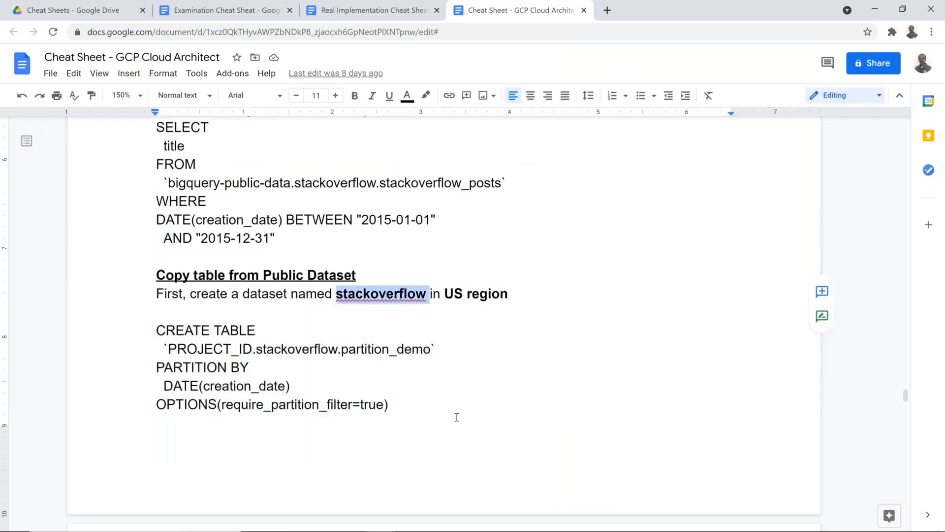
pyautogui.hotkey('alt', 'Tab')
pyautogui.click(647, 97)
pyautogui.hotkey('ctrl', 'v')
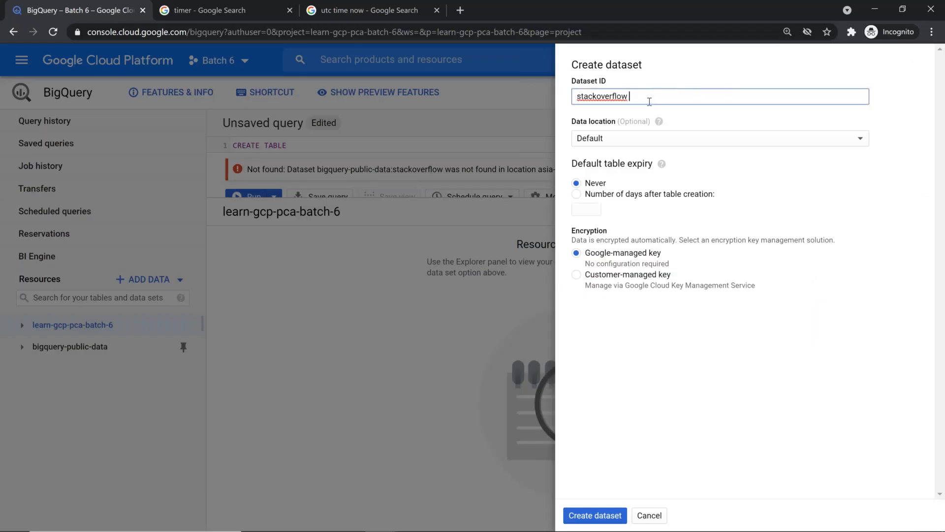
pyautogui.press('BackSpace')
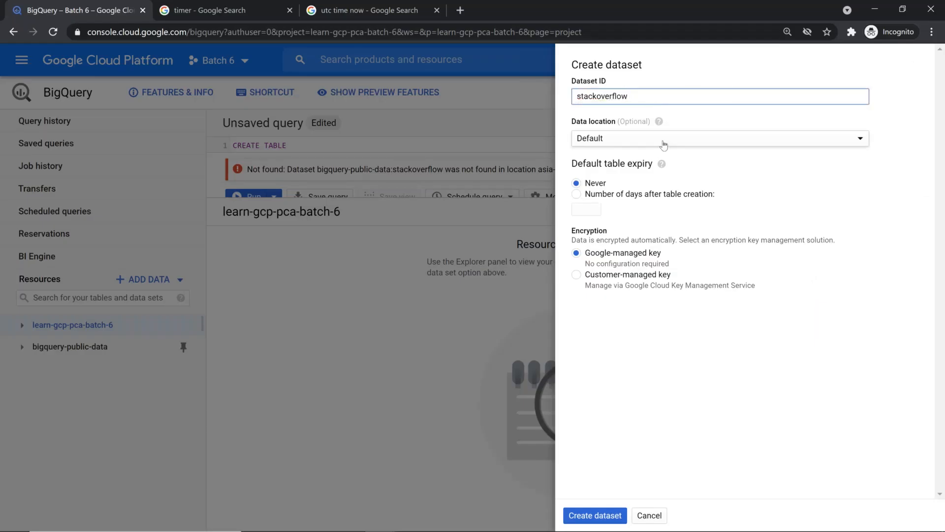
# Choose United States (US) as data location, keeping the Dataset ID as plain stackoverflow
pyautogui.click(664, 143)
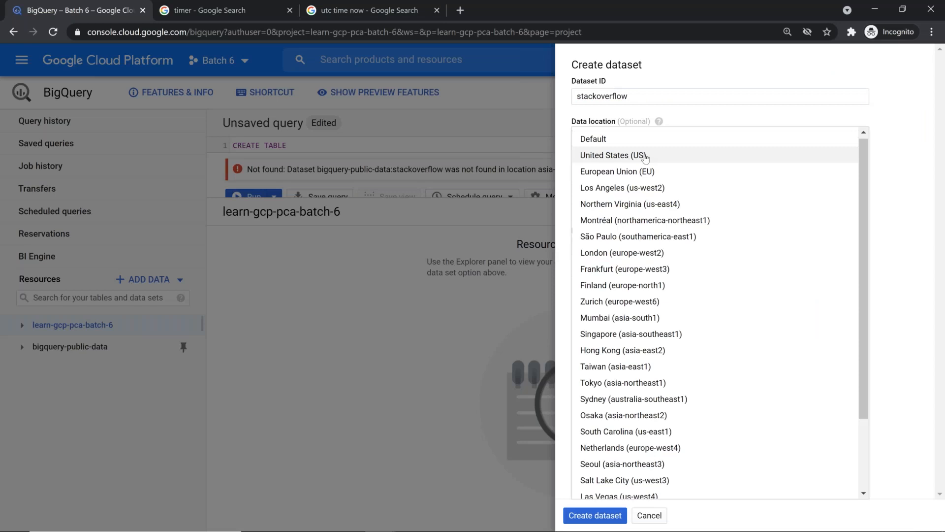
pyautogui.click(645, 156)
pyautogui.click(657, 99)
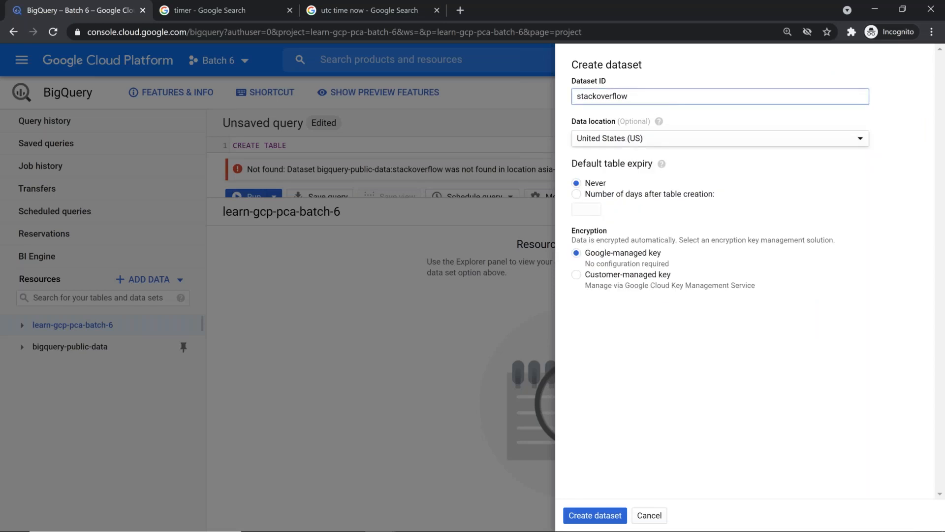
pyautogui.write('-ds')
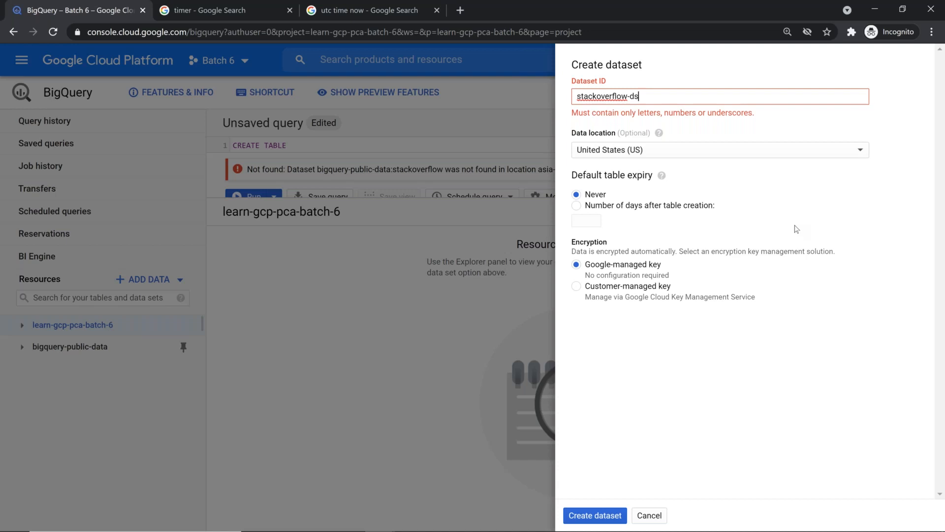
pyautogui.press('Left')
pyautogui.press('Left')
pyautogui.hotkey('shift', 'End')
pyautogui.press('BackSpace')
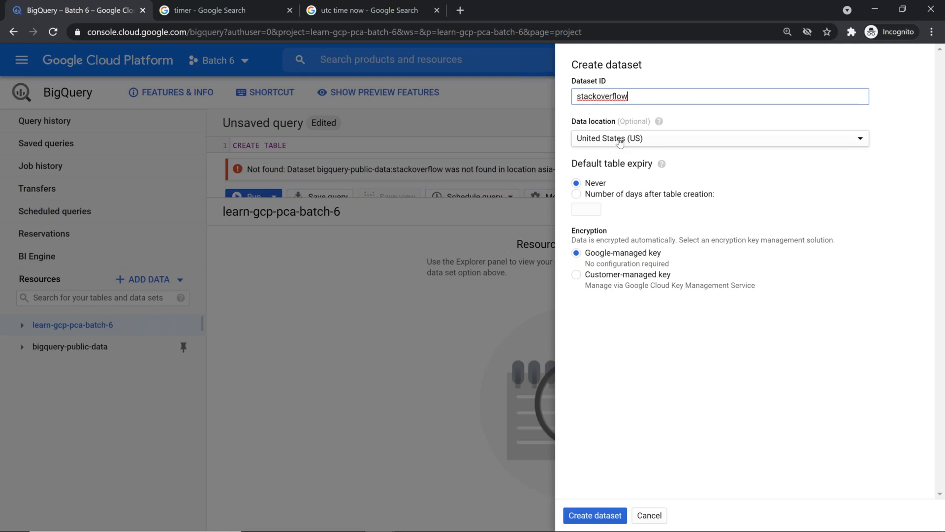
# Set the default table expiry to 1 day and create the dataset
pyautogui.click(577, 194)
pyautogui.click(591, 210)
pyautogui.write('1')
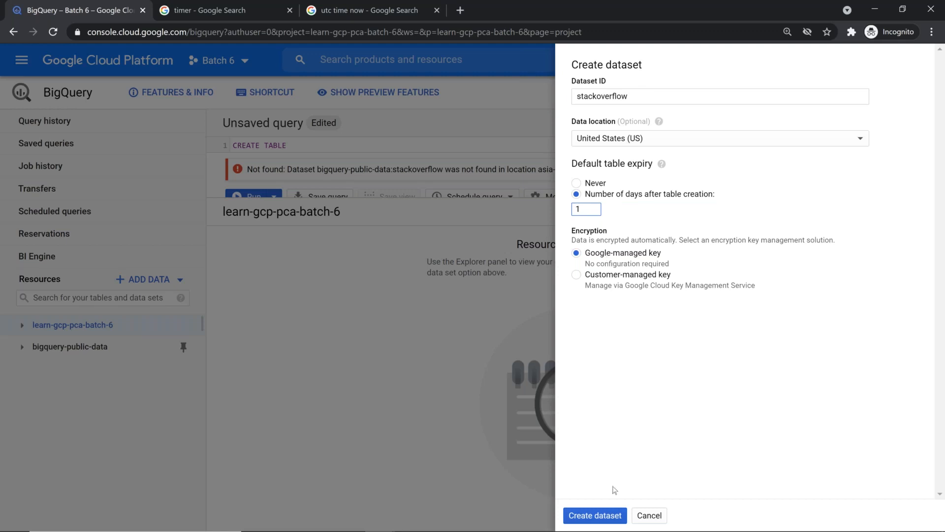
pyautogui.click(602, 514)
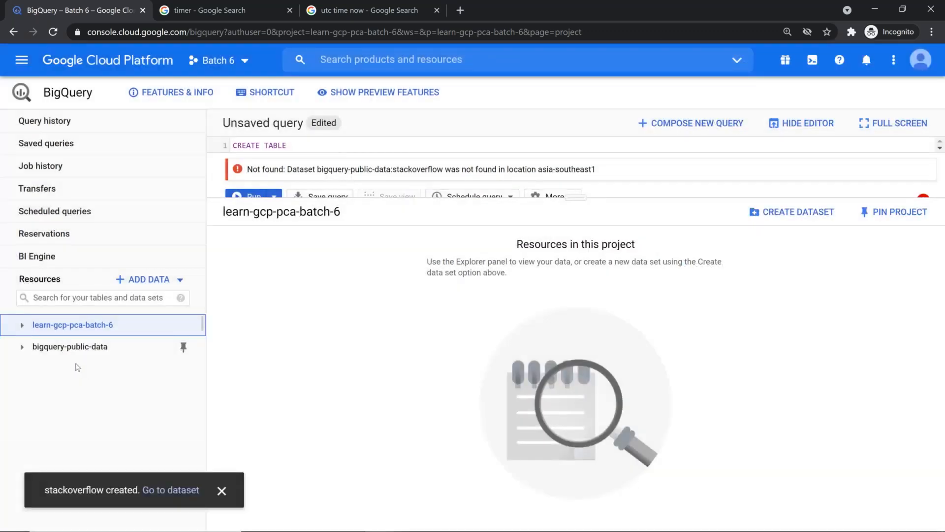
# Open the new stackoverflow dataset's details and enlarge the query editor
pyautogui.click(29, 325)
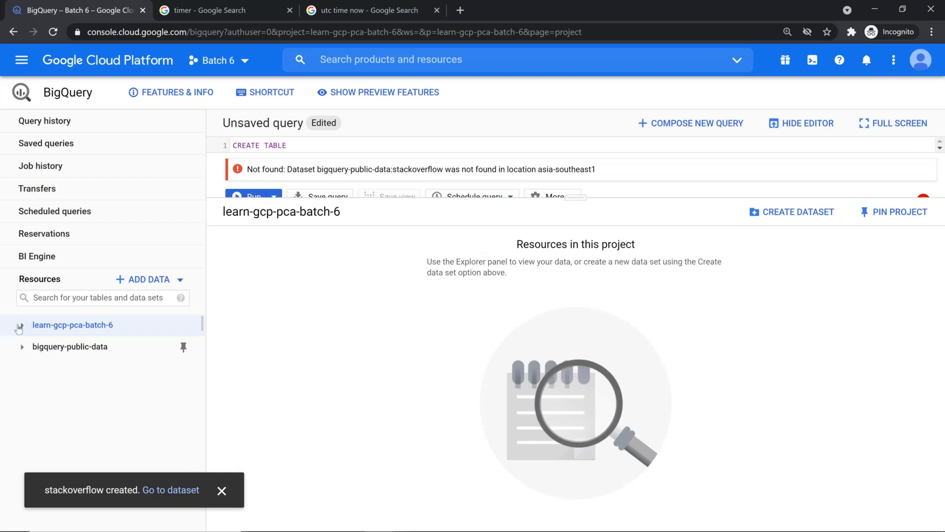
pyautogui.click(105, 371)
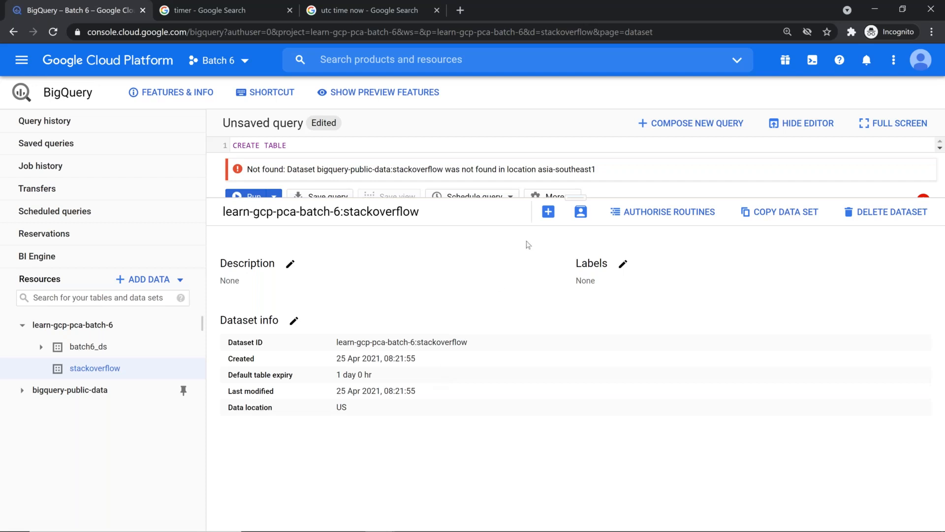
pyautogui.moveTo(572, 197); pyautogui.dragTo(555, 344)
# Change the query's target table from batch6_ds.partition_demo to stackoverflow.partition_demo
pyautogui.doubleClick(271, 155)
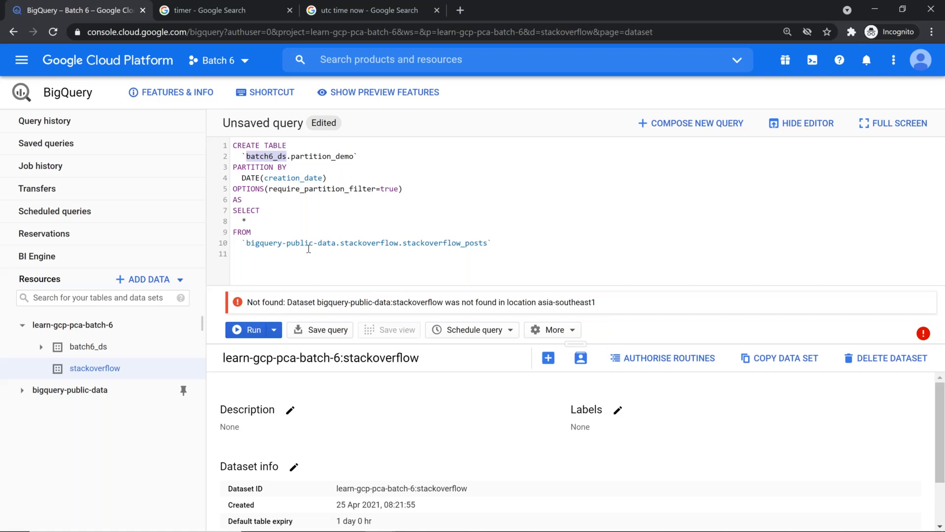
pyautogui.press('BackSpace')
pyautogui.write('st')
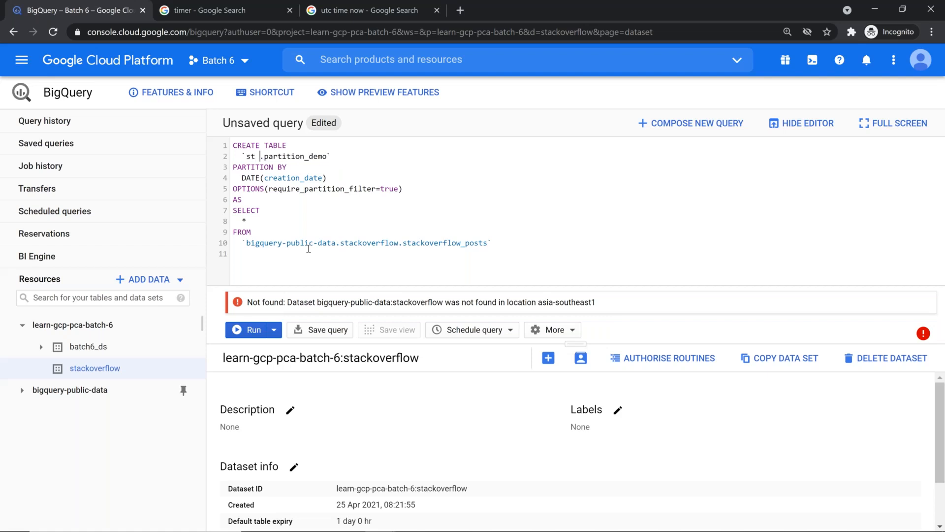
pyautogui.press('Right')
pyautogui.press('Tab')
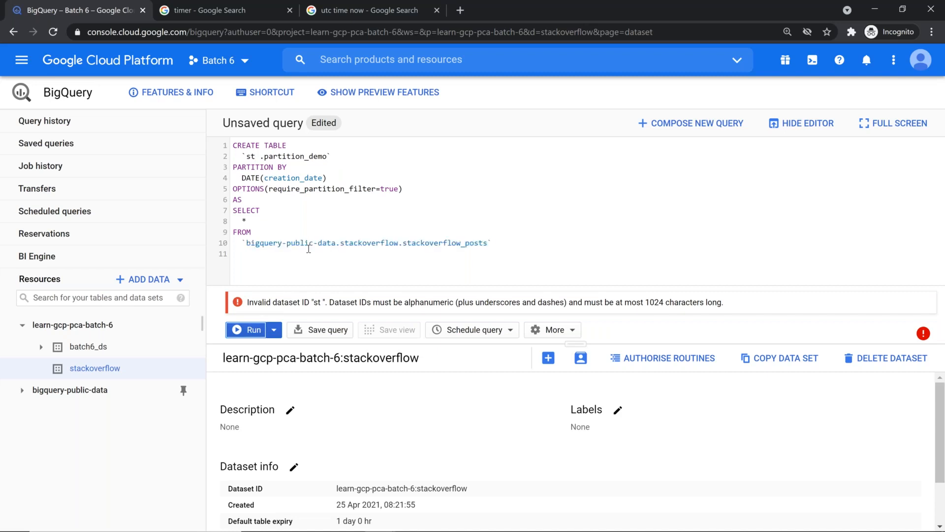
pyautogui.click(256, 155)
pyautogui.write('acko')
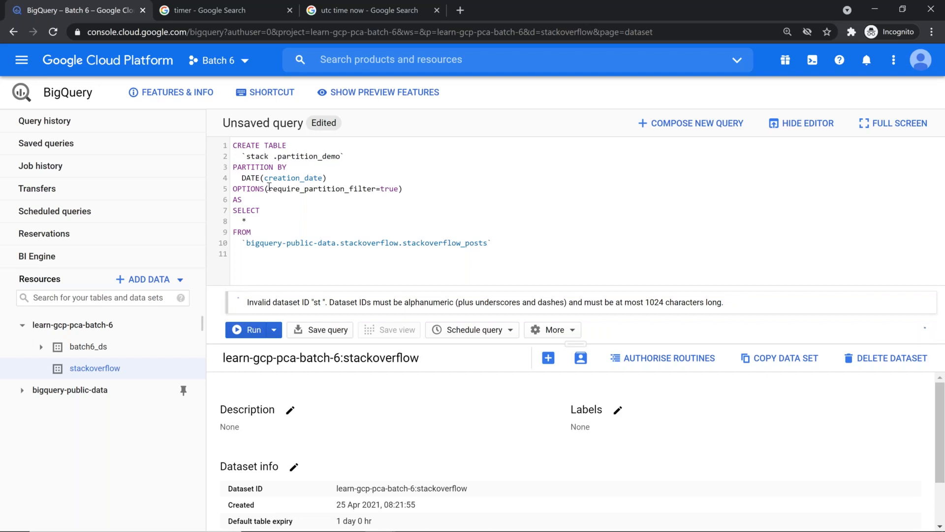
pyautogui.write('verflow')
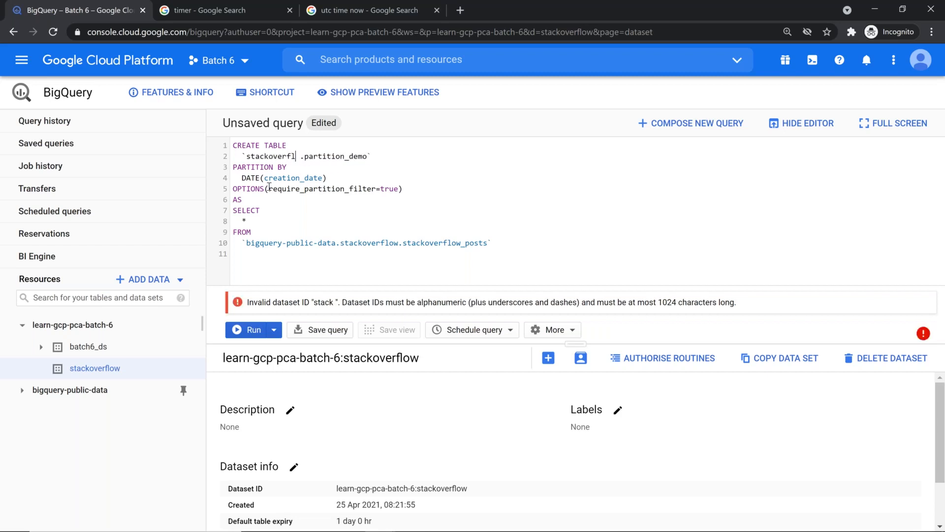
pyautogui.press('Delete')
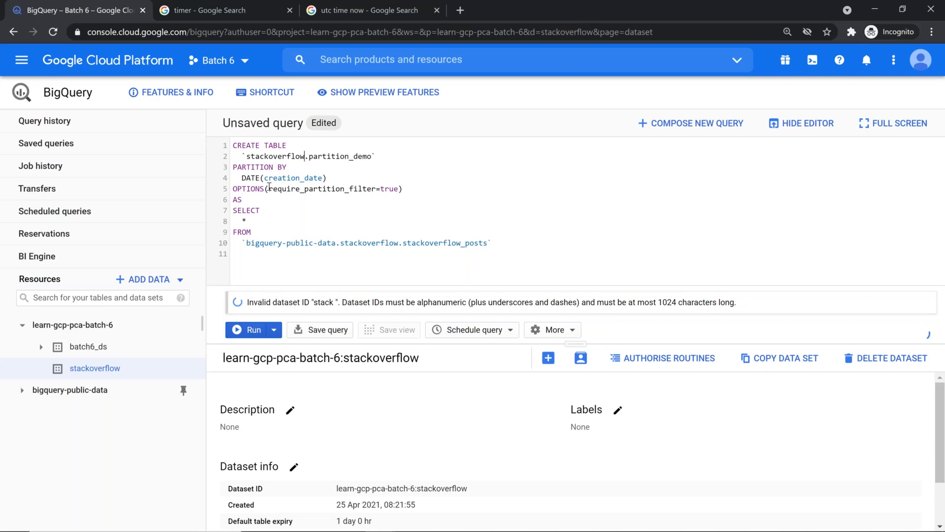
pyautogui.click(347, 221)
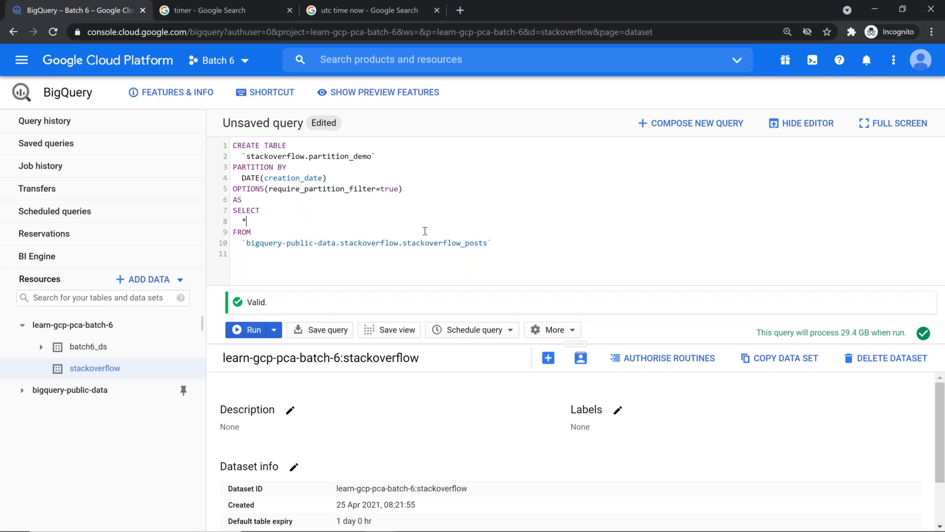
# Review the PARTITION BY creation_date and OPTIONS lines of the validated query
pyautogui.moveTo(233, 167); pyautogui.dragTo(380, 206)
pyautogui.click(454, 245)
pyautogui.doubleClick(270, 178)
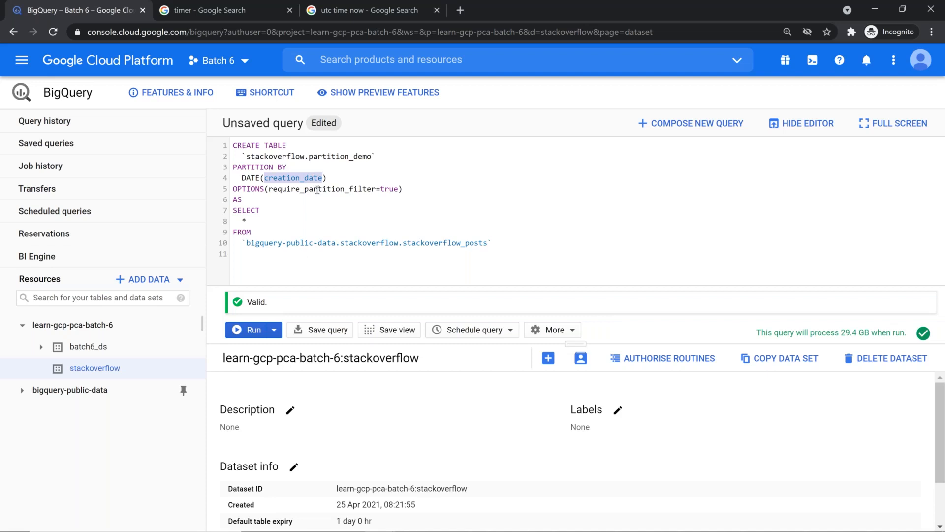
# Run the CREATE TABLE statement, processing 29.4 GB in about 36 seconds
pyautogui.click(253, 331)
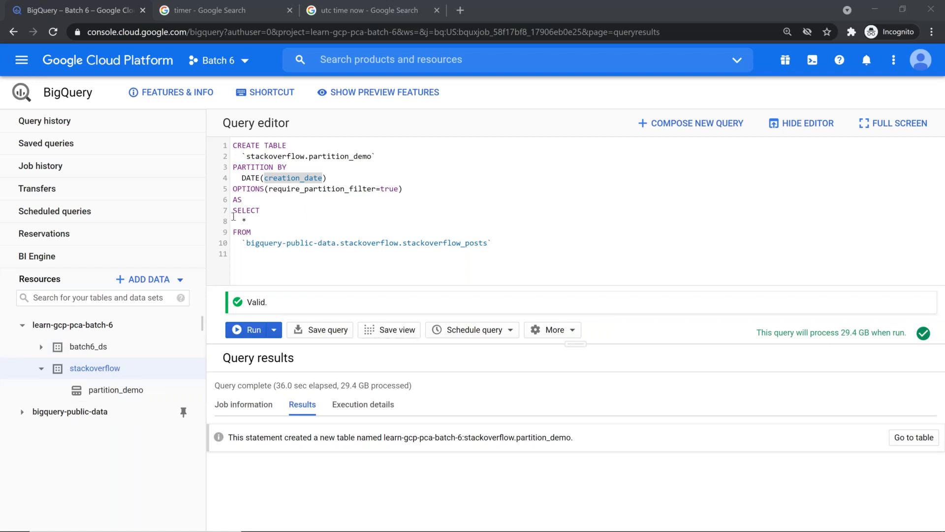
pyautogui.moveTo(233, 221); pyautogui.dragTo(497, 252)
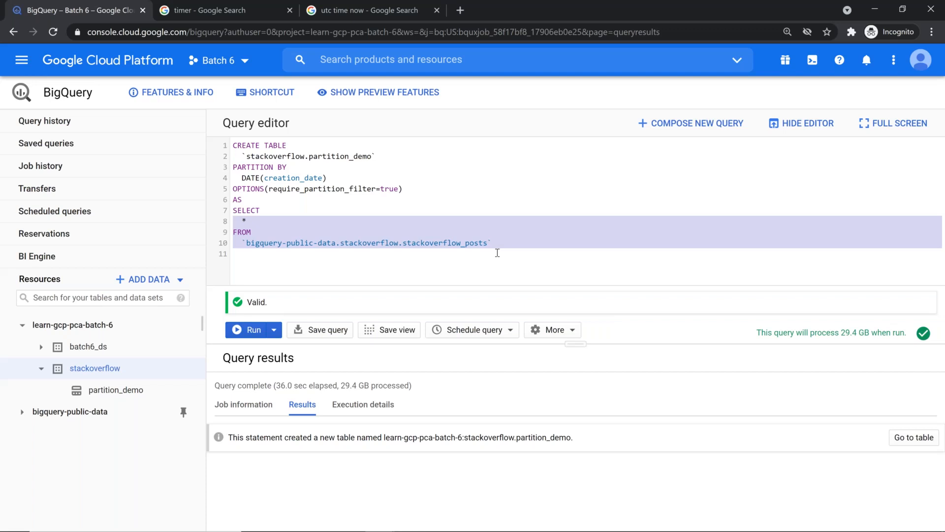
# Open partition_demo's Details with the editor hidden and check its 29.36 GB size
pyautogui.click(117, 392)
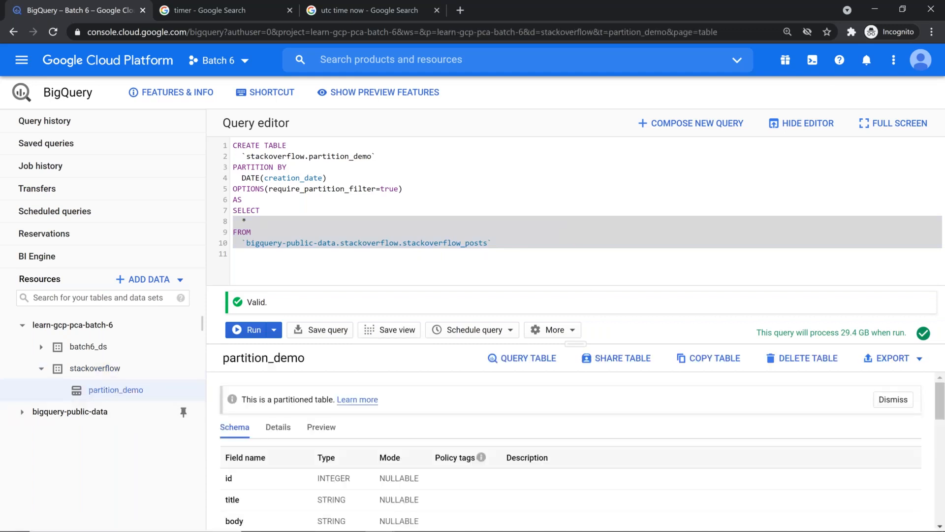
pyautogui.click(803, 123)
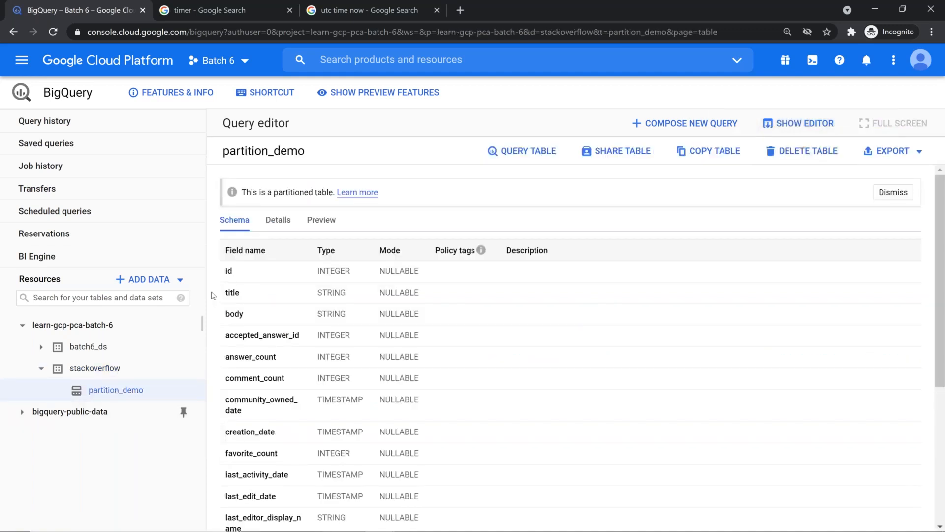
pyautogui.scroll(-2, 302, 269)
pyautogui.scroll(2, 301, 270)
pyautogui.click(278, 220)
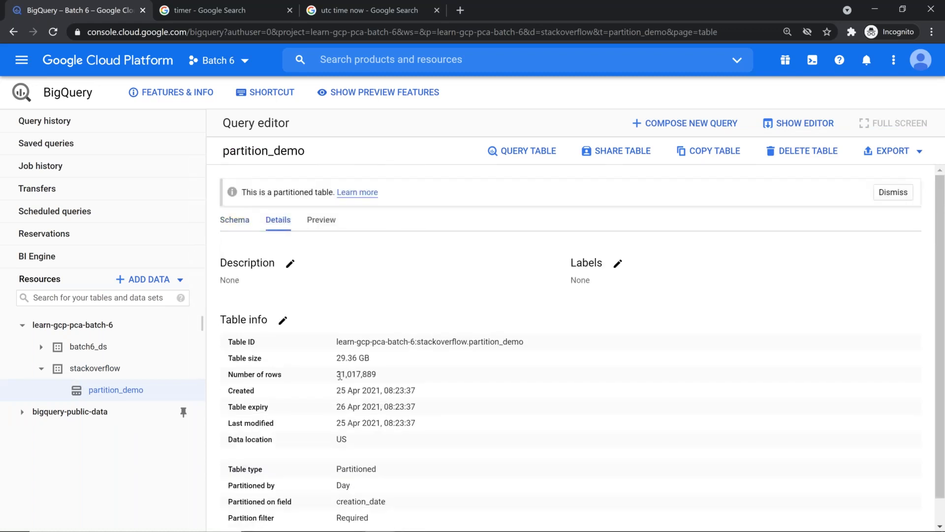
pyautogui.moveTo(336, 358); pyautogui.dragTo(382, 357)
# Review the day partitioning on creation_date with filter required, then restore the query editor
pyautogui.scroll(-1, 377, 407)
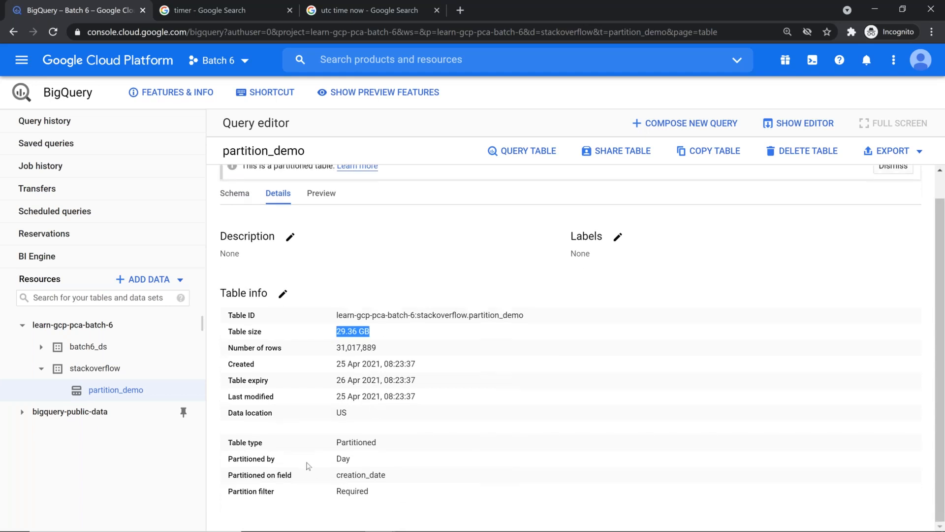
pyautogui.moveTo(232, 442); pyautogui.dragTo(379, 495)
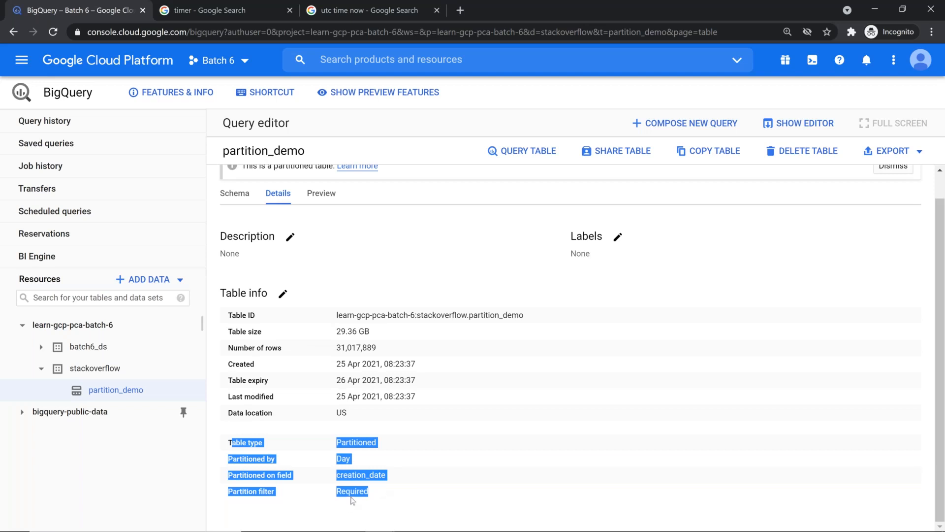
pyautogui.doubleClick(361, 475)
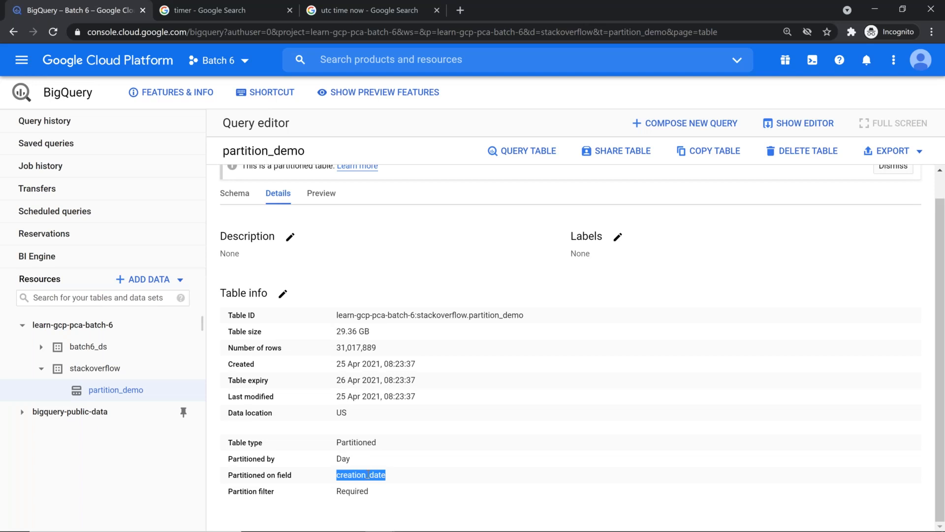
pyautogui.scroll(1, 658, 340)
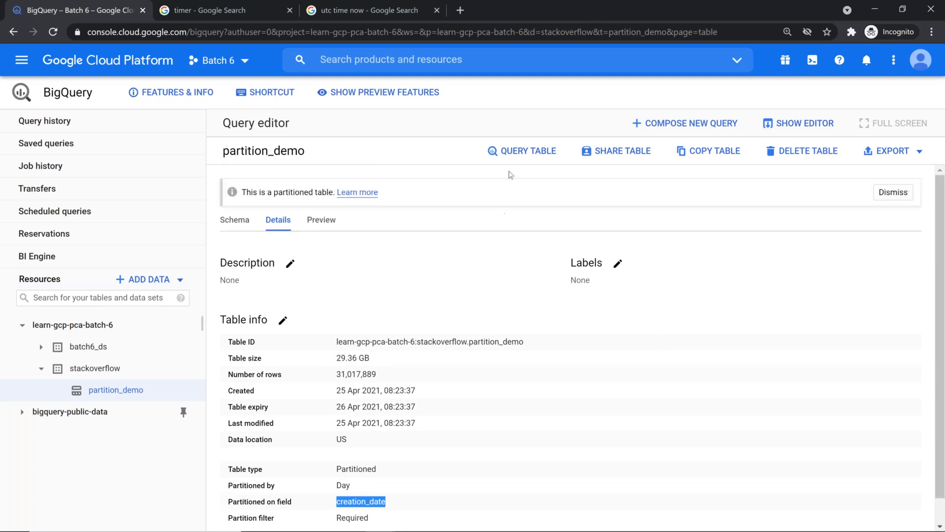
pyautogui.click(786, 123)
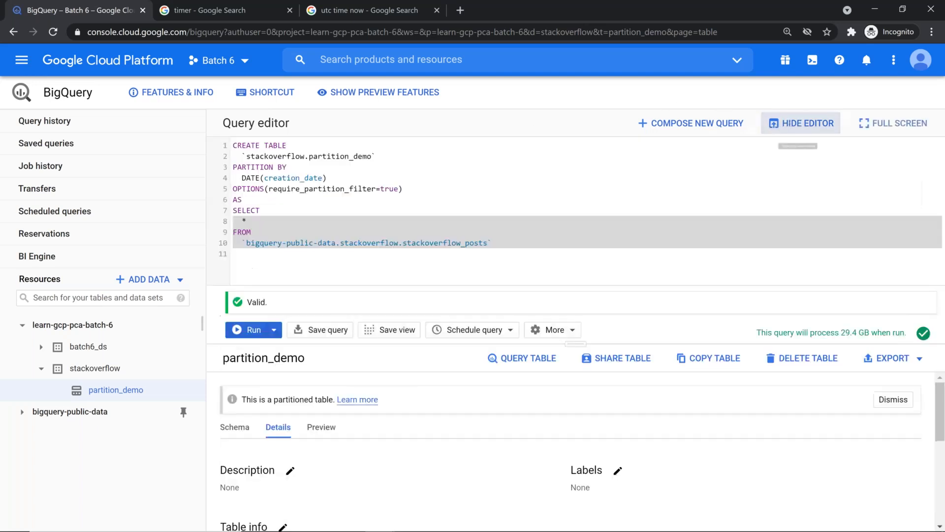
pyautogui.click(492, 256)
# Select the no-partitioning query text in the cheat sheet document
pyautogui.hotkey('alt', 'Tab')
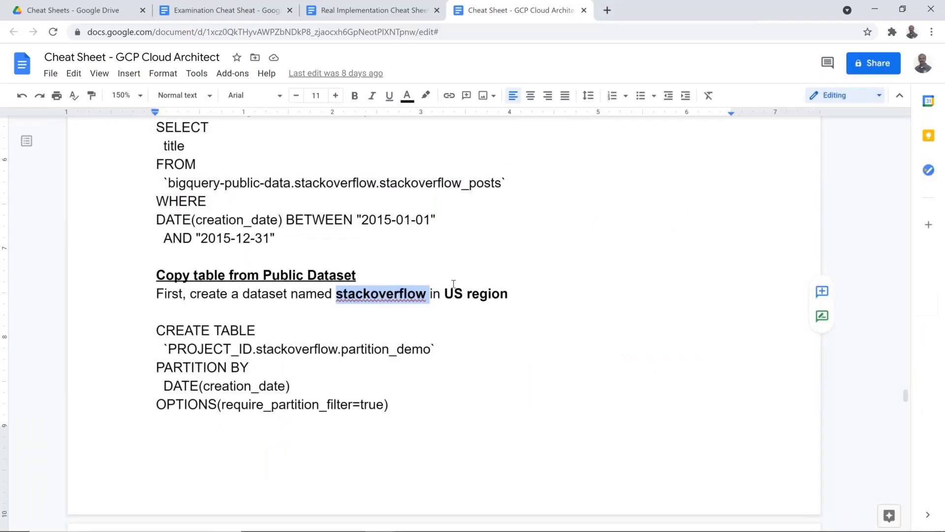
pyautogui.scroll(6, 416, 310)
pyautogui.scroll(-3, 398, 328)
pyautogui.moveTo(274, 422); pyautogui.dragTo(152, 311)
pyautogui.hotkey('ctrl', 'c')
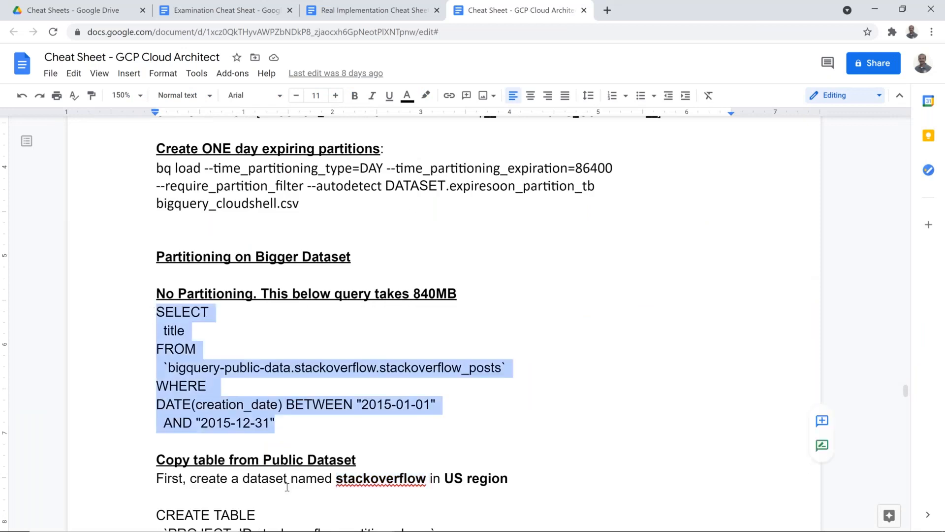
# Back in BigQuery, clear everything from the query editor
pyautogui.hotkey('alt', 'Tab')
pyautogui.hotkey('ctrl', 'a')
pyautogui.press('Delete')
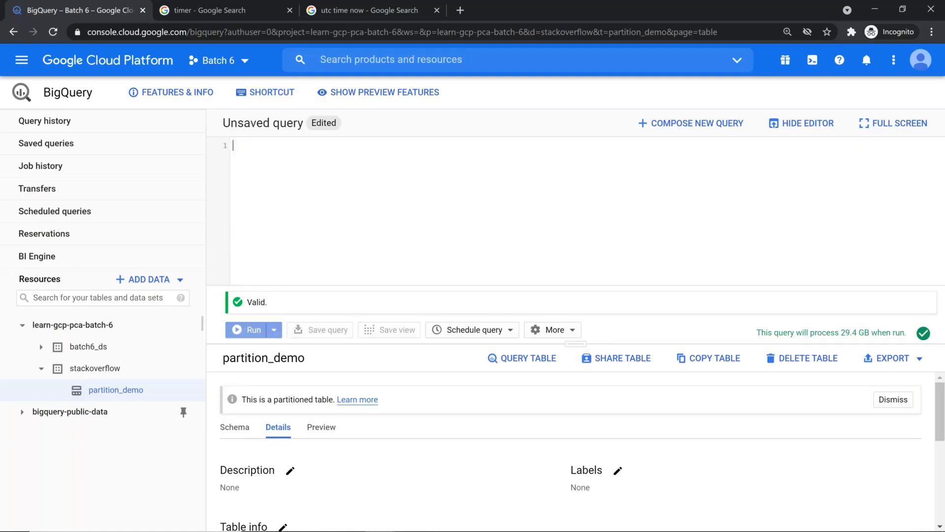
# Paste and run the no-partitioning 2015 titles query, which processes 840.7 MB, and enlarge the editor
pyautogui.hotkey('ctrl', 'v')
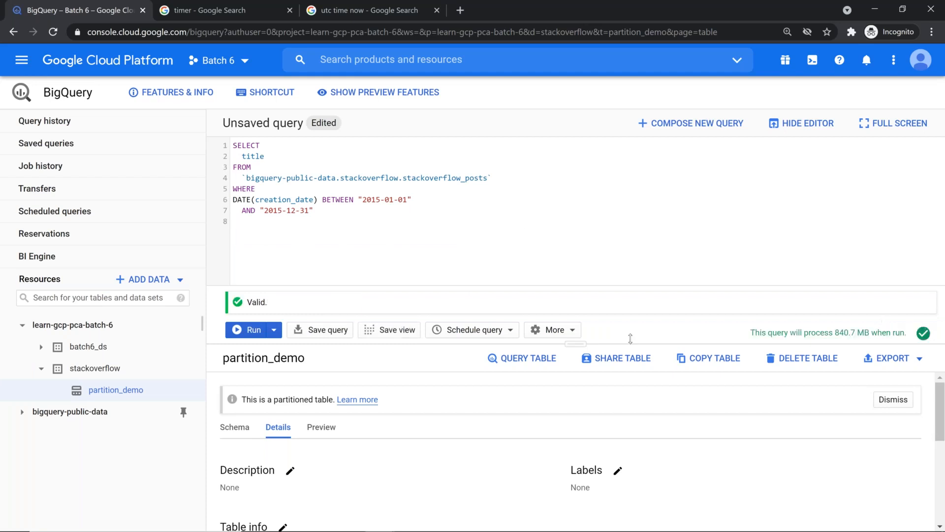
pyautogui.click(251, 330)
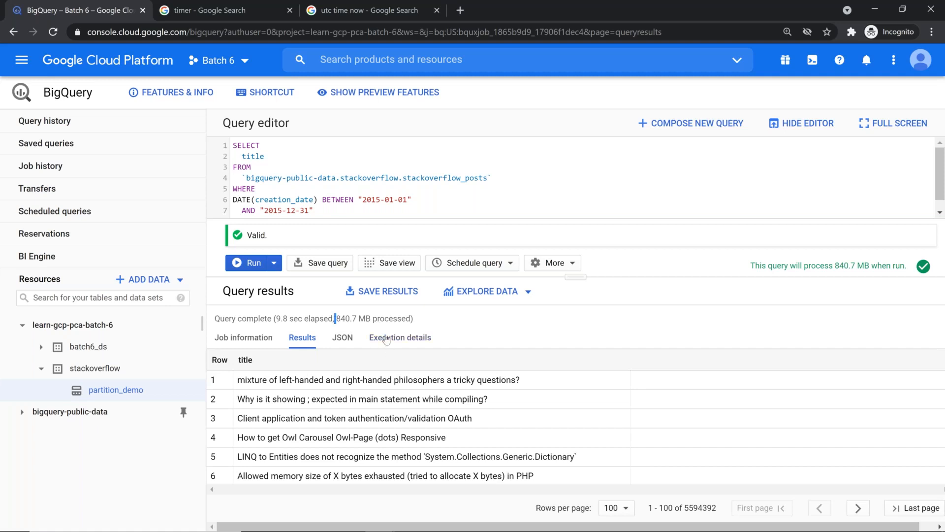
pyautogui.click(338, 318)
pyautogui.moveTo(337, 318); pyautogui.dragTo(365, 327)
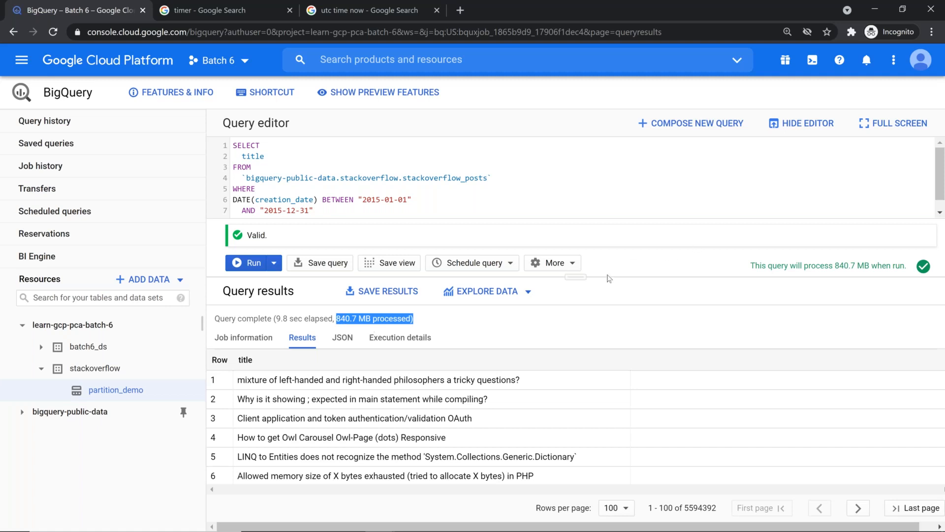
pyautogui.moveTo(575, 279); pyautogui.dragTo(575, 337)
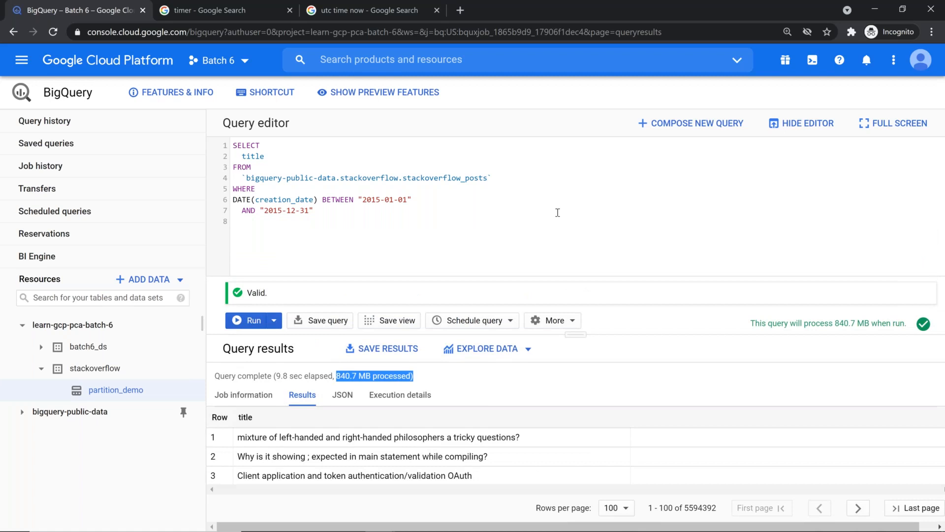
pyautogui.moveTo(243, 177); pyautogui.dragTo(339, 181)
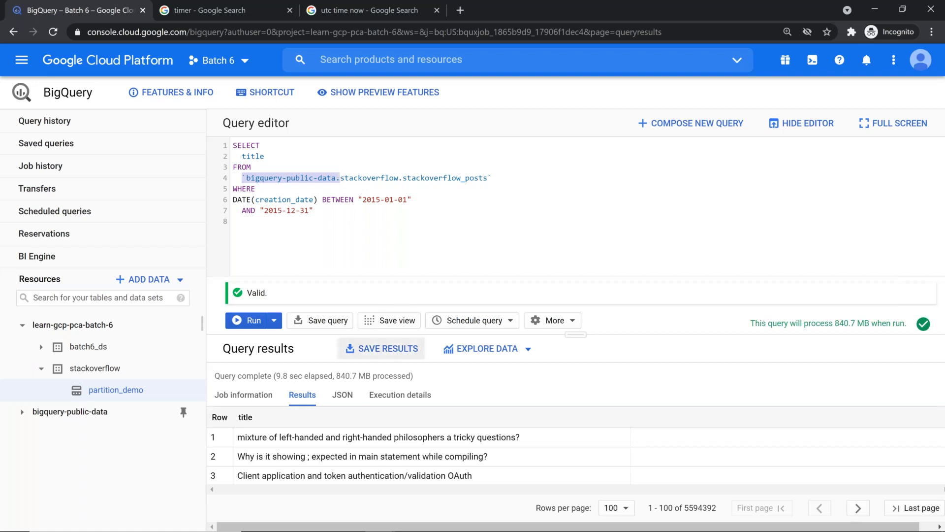
# Try deleting the bigquery-public-data prefix from the table name, then restore it
pyautogui.press('Right')
pyautogui.moveTo(339, 178); pyautogui.dragTo(246, 178)
pyautogui.press('BackSpace')
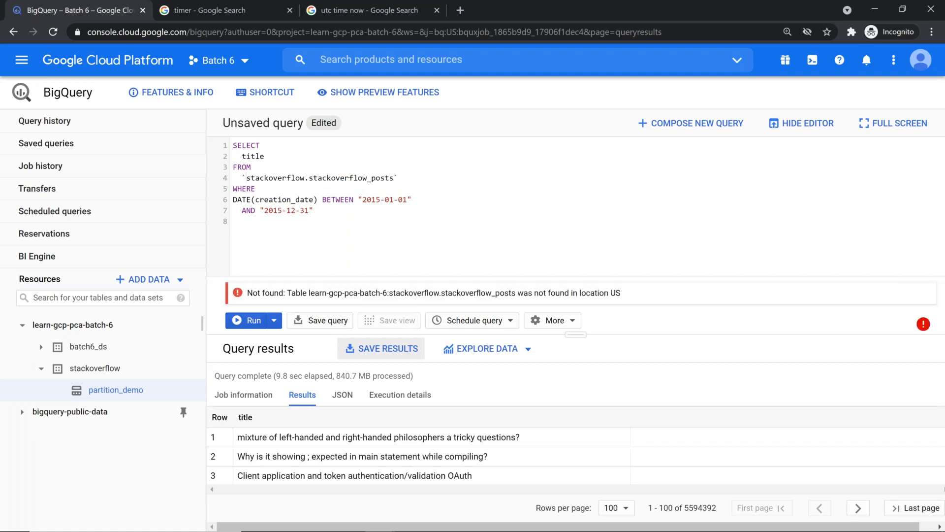
pyautogui.press('Right')
pyautogui.press('Right')
pyautogui.press('Right')
pyautogui.press('Right')
pyautogui.press('Right')
pyautogui.press('Right')
pyautogui.press('Right')
pyautogui.press('Right')
pyautogui.press('Right')
pyautogui.press('Right')
pyautogui.press('Right')
pyautogui.press('Right')
pyautogui.press('Right')
pyautogui.press('Right')
pyautogui.hotkey('shift', 'End')
pyautogui.hotkey('shift', 'Left')
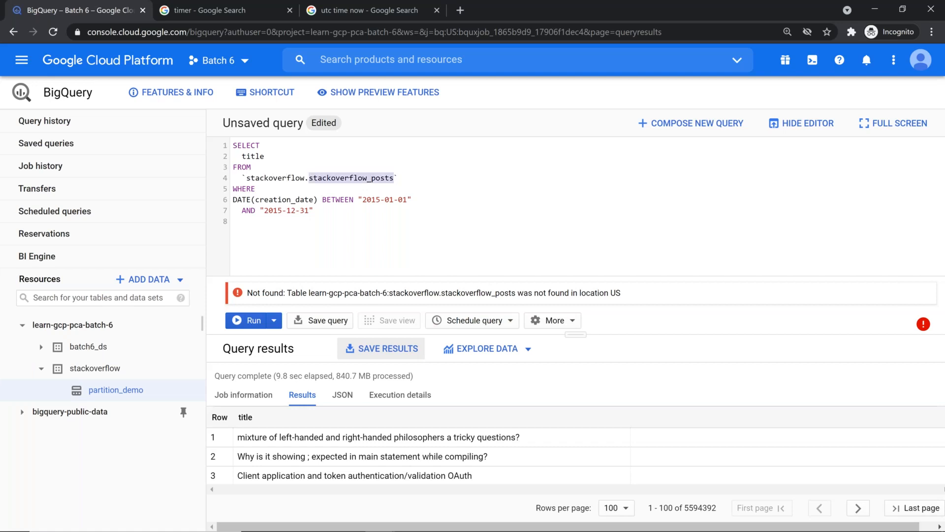
pyautogui.hotkey('ctrl', 'z')
pyautogui.hotkey('ctrl', 'z')
pyautogui.press('Left')
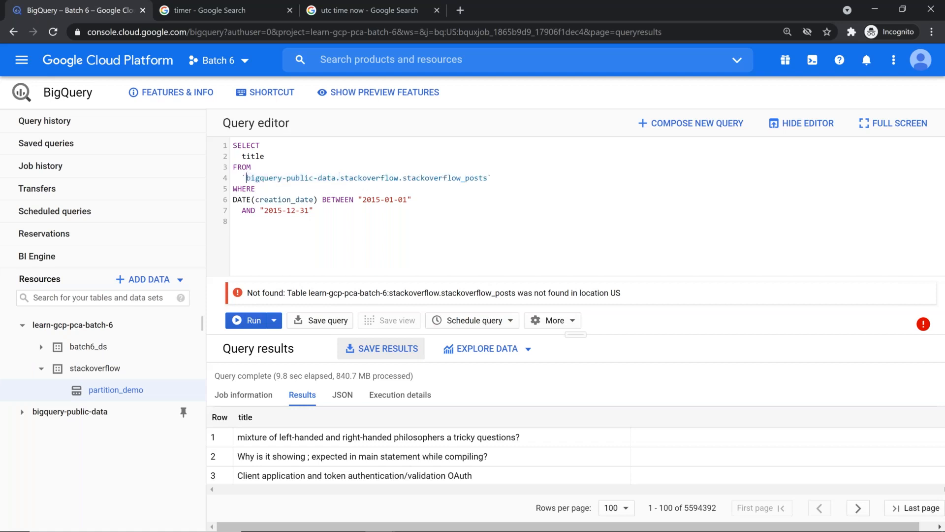
# Add a commented-out `stackoverflow.partition_demo` line beneath the active public stackoverflow_posts table
pyautogui.press('Left')
pyautogui.write('--')
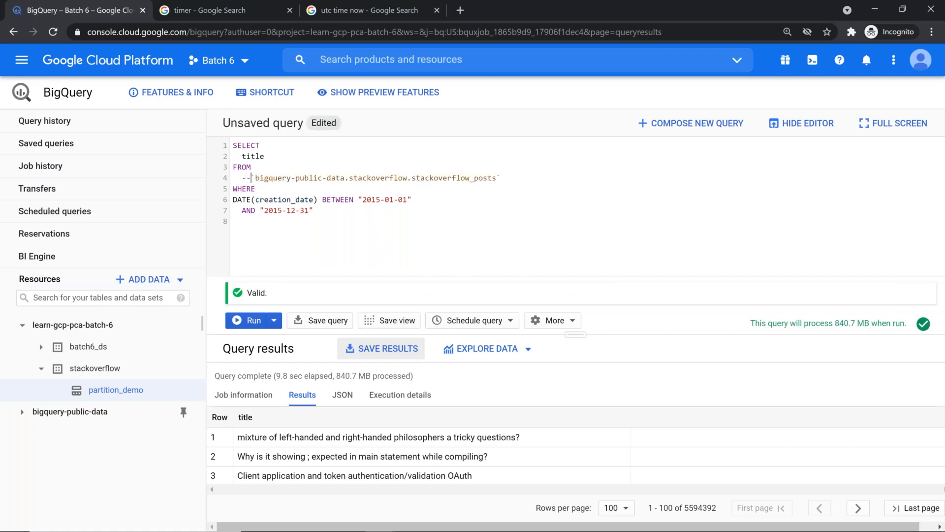
pyautogui.press('End')
pyautogui.press('Return')
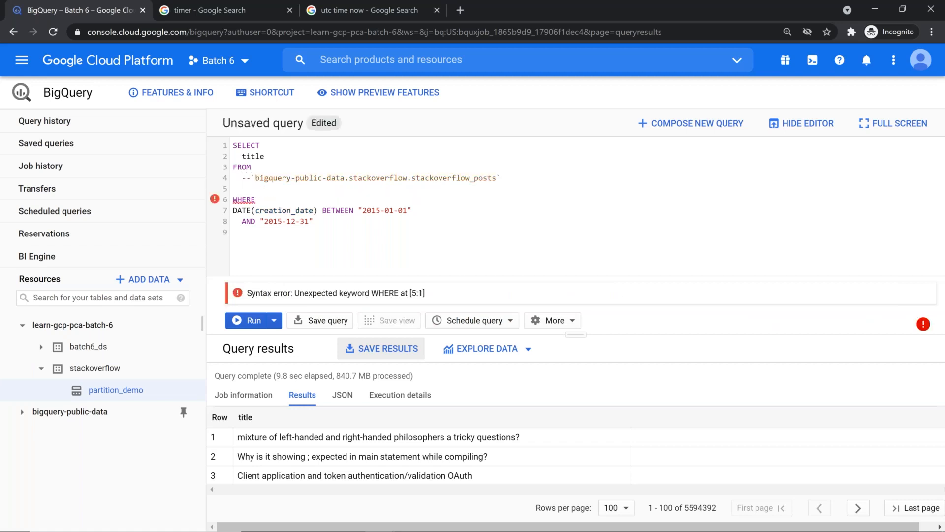
pyautogui.write('partition by')
pyautogui.hotkey('shift', 'Home')
pyautogui.press('BackSpace')
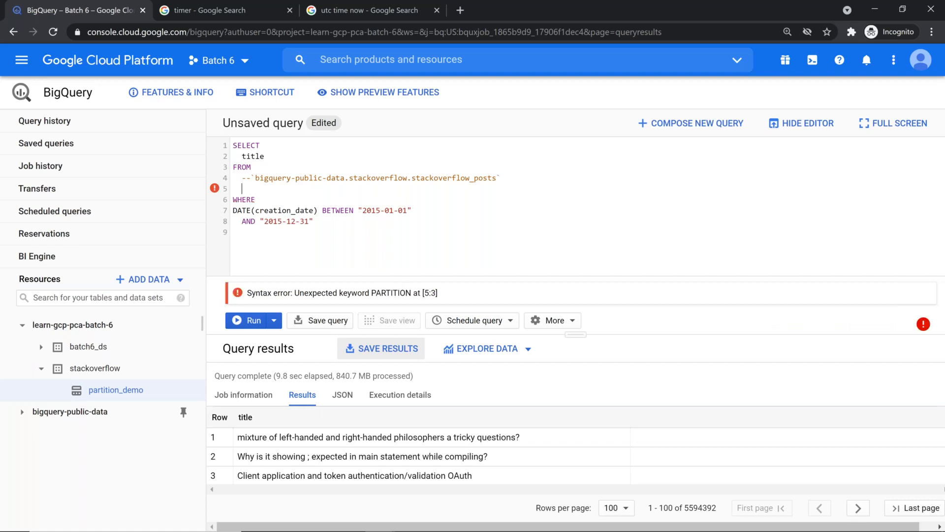
pyautogui.write('`stackoverflow.partition_demo`')
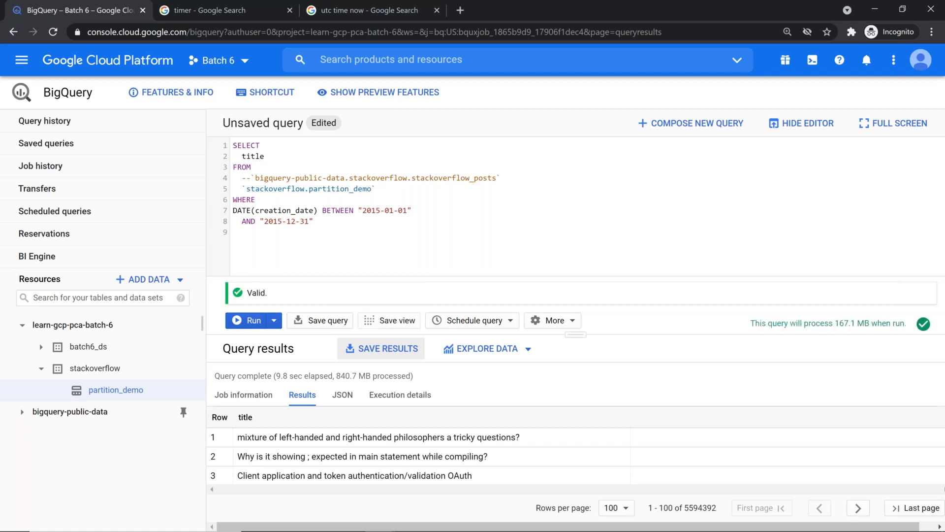
pyautogui.press('Home')
pyautogui.write('--')
pyautogui.press('Up')
pyautogui.press('BackSpace')
pyautogui.press('BackSpace')
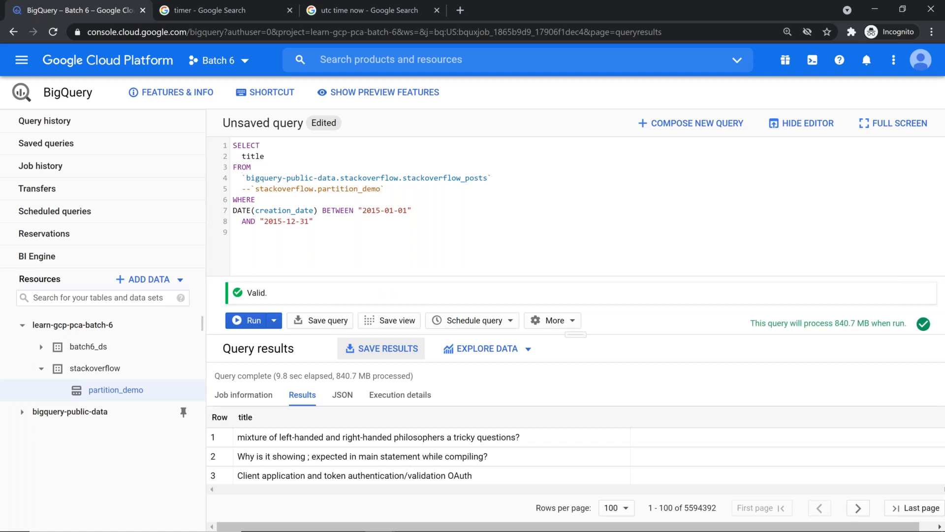
# Comment out the public table line and uncomment the partition_demo line
pyautogui.write('--')
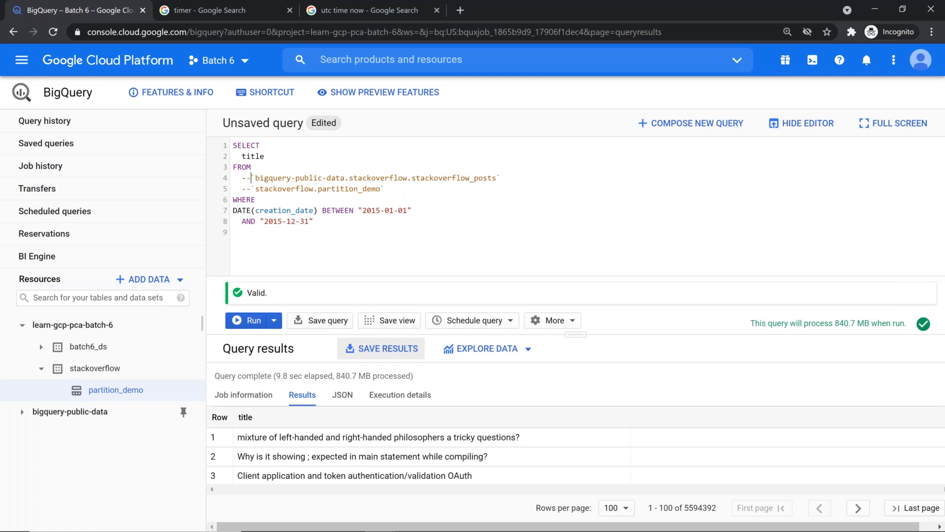
pyautogui.press('Down')
pyautogui.press('BackSpace')
pyautogui.press('BackSpace')
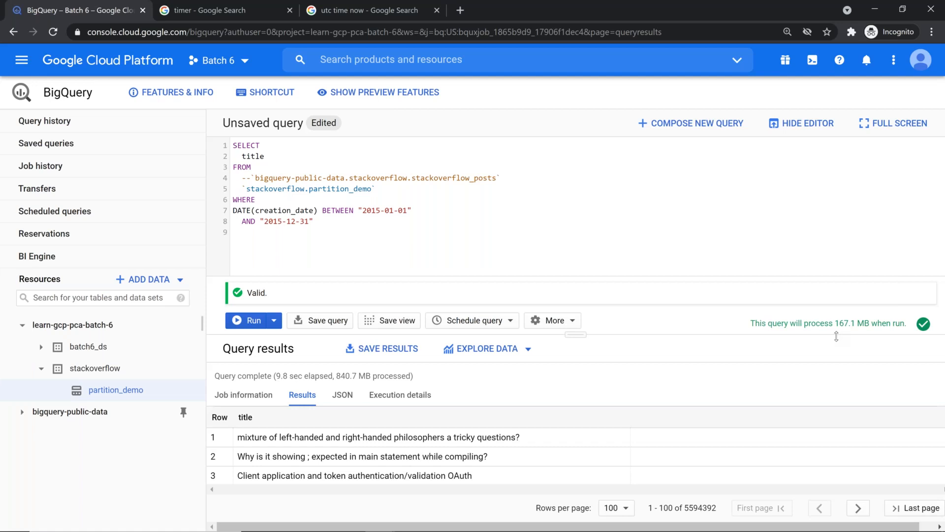
# Run the query on partition_demo, processing only 167.1 MB, and enlarge the editor
pyautogui.click(259, 327)
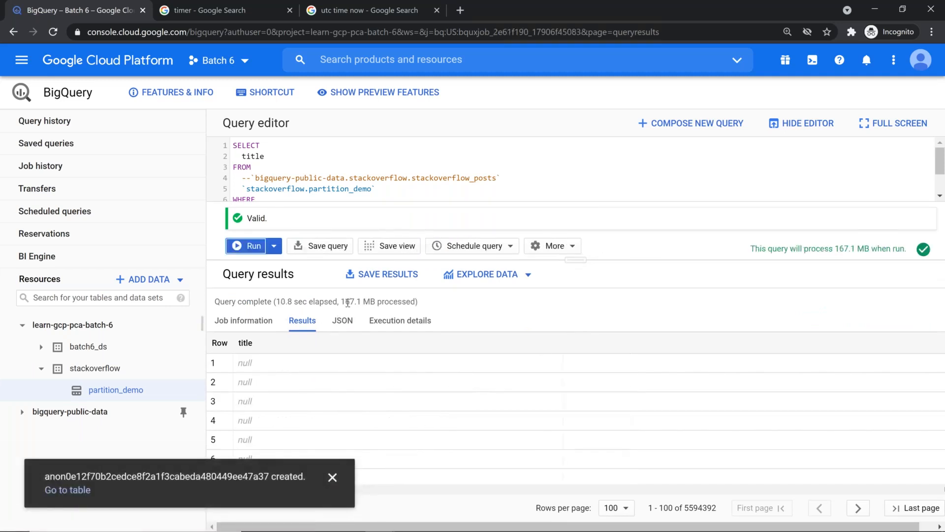
pyautogui.moveTo(339, 301); pyautogui.dragTo(368, 298)
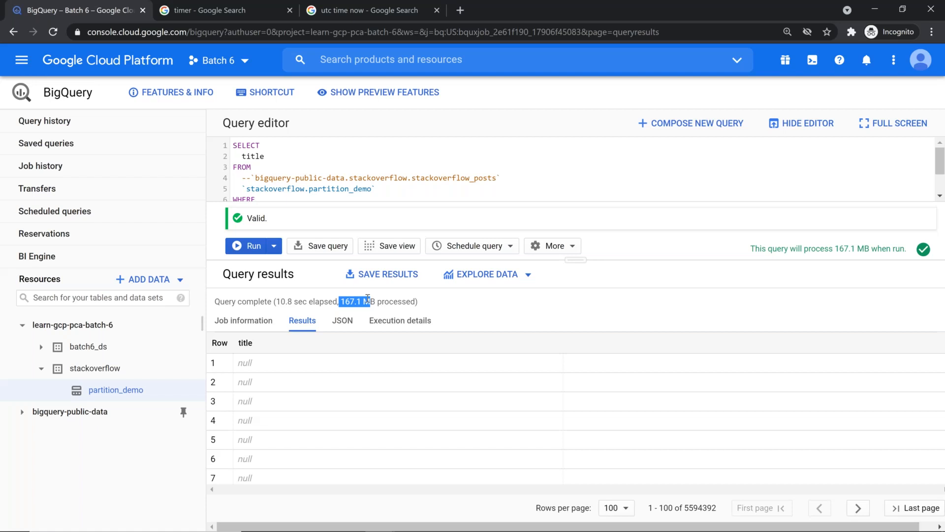
pyautogui.moveTo(577, 261); pyautogui.dragTo(567, 328)
pyautogui.click(344, 233)
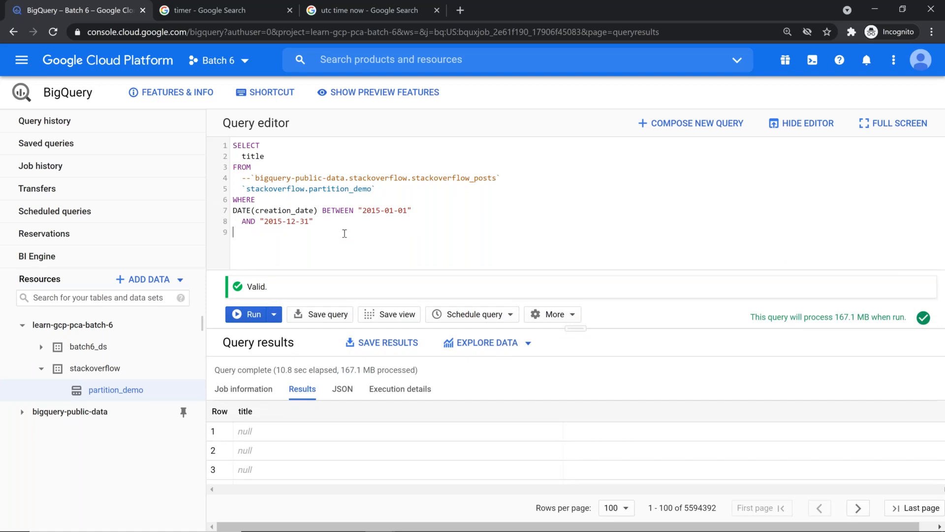
# Add 'and title is not null' to the WHERE clause and rerun, returning 2388671 rows
pyautogui.write('and title is not null')
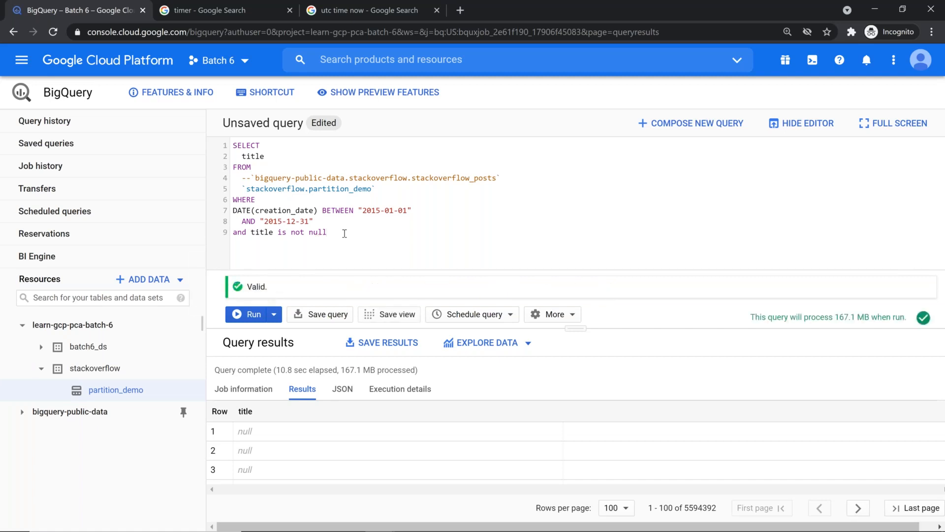
pyautogui.click(251, 317)
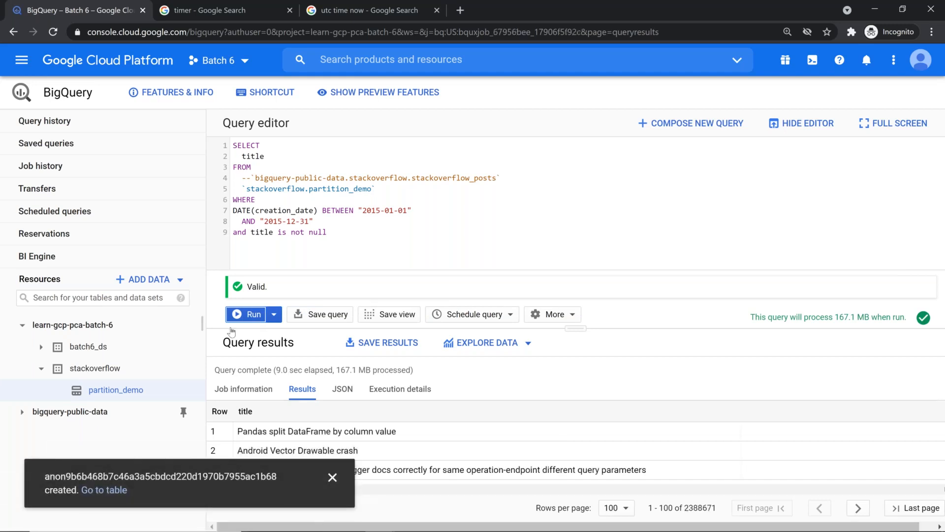
pyautogui.click(333, 478)
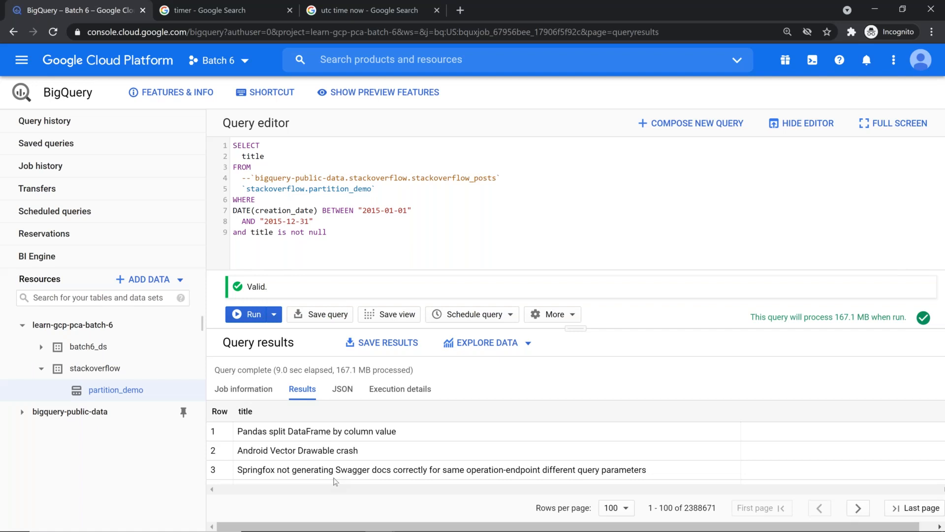
pyautogui.click(352, 235)
# Copy the legacy PARTITIONS_SUMMARY statement from the cheat sheet and paste it as line 11
pyautogui.hotkey('alt', 'Tab')
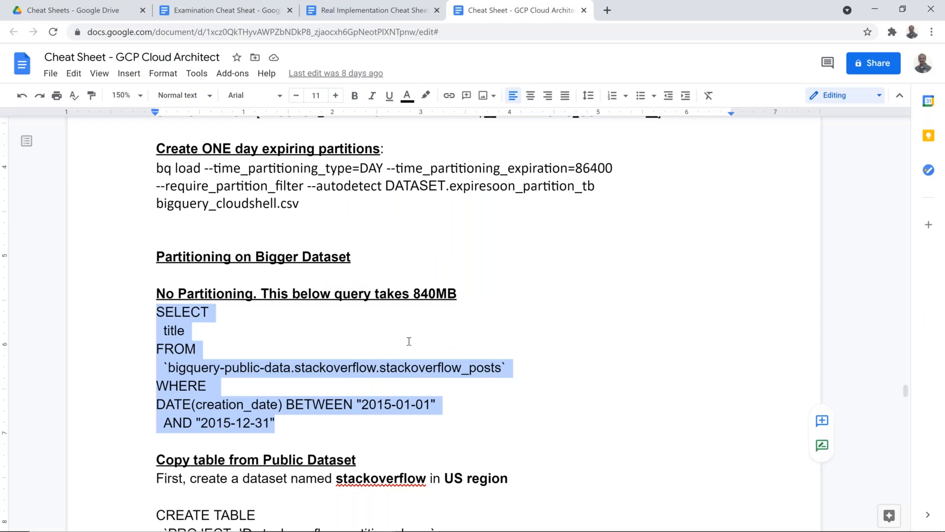
pyautogui.scroll(1, 409, 341)
pyautogui.scroll(2, 409, 341)
pyautogui.moveTo(684, 237); pyautogui.dragTo(145, 243)
pyautogui.hotkey('ctrl', 'c')
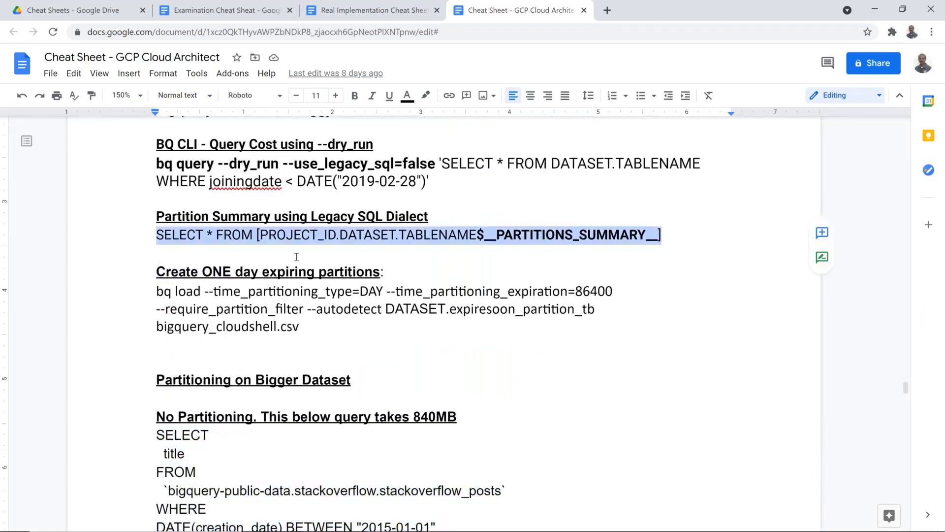
pyautogui.hotkey('alt', 'Tab')
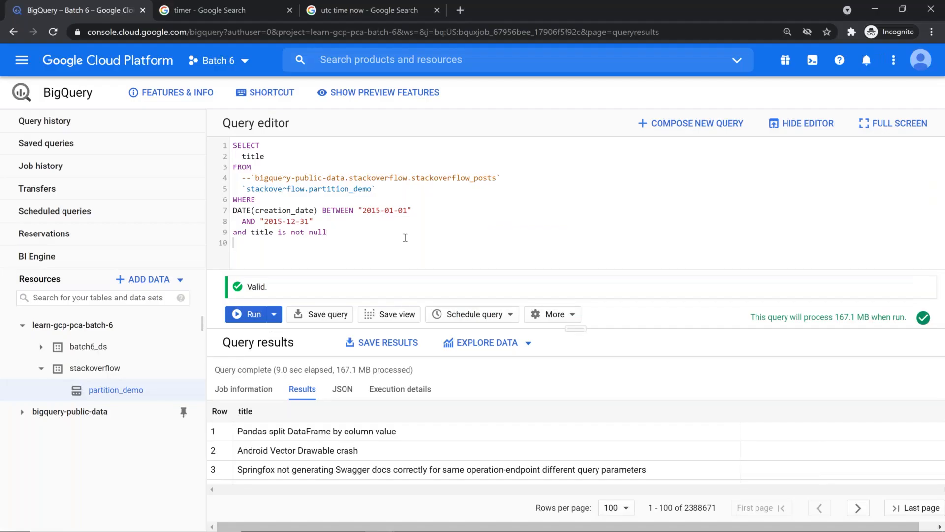
pyautogui.hotkey('ctrl', 'v')
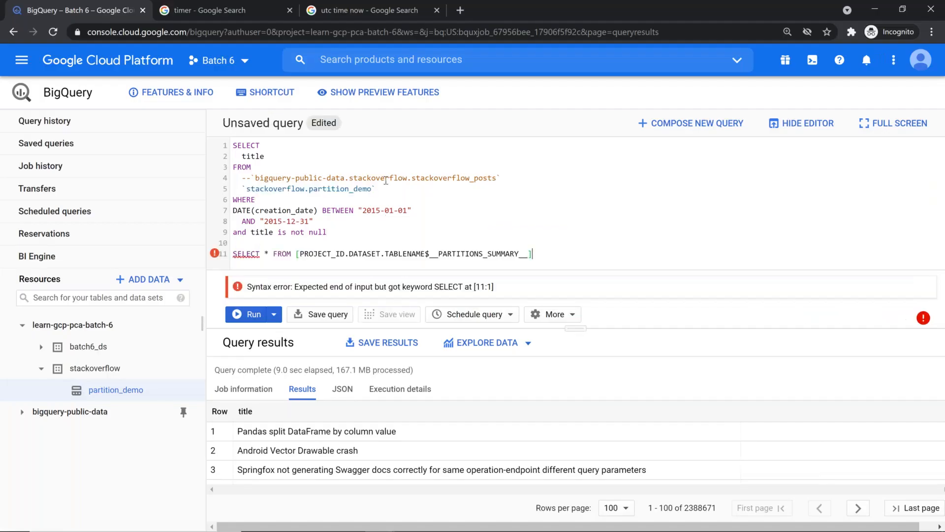
# Replace the summary query's placeholder table path with stackoverflow.partition_demo
pyautogui.moveTo(242, 189); pyautogui.dragTo(268, 181)
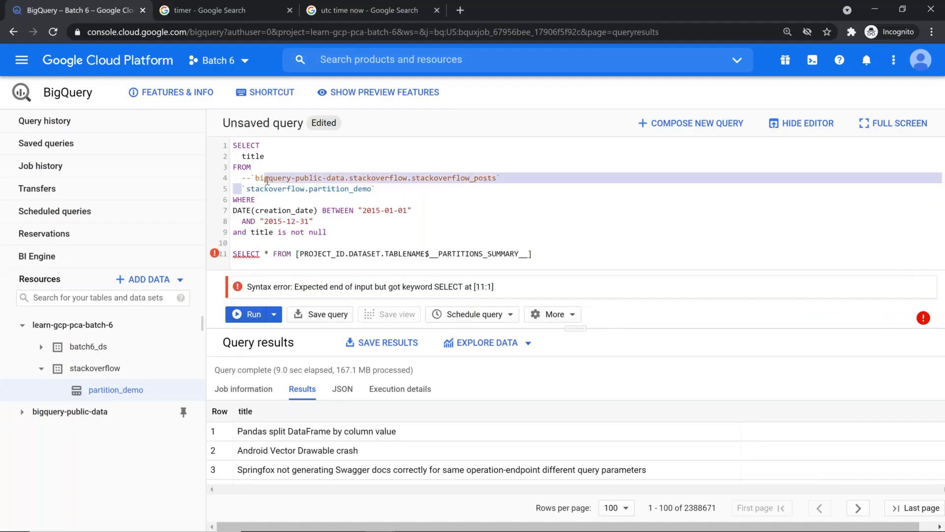
pyautogui.click(370, 187)
pyautogui.click(242, 199)
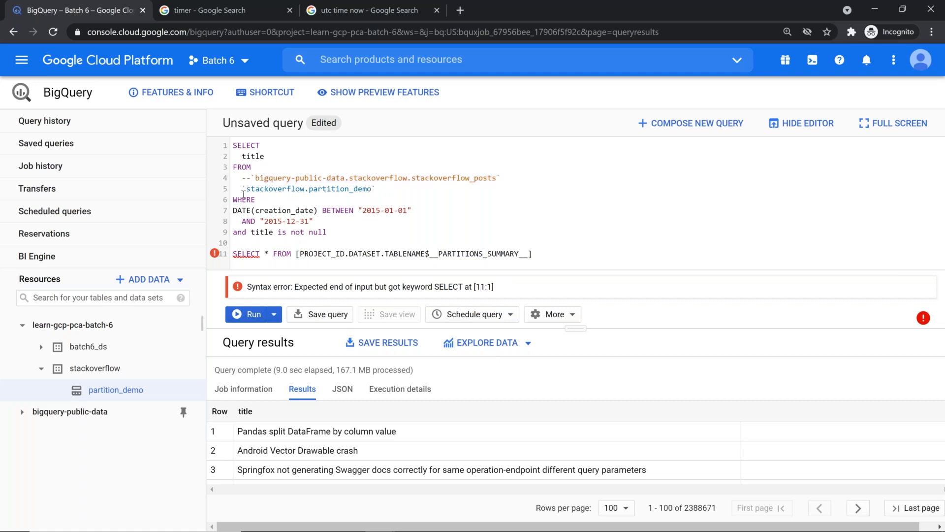
pyautogui.press('Up')
pyautogui.press('Right')
pyautogui.hotkey('shift', 'End')
pyautogui.hotkey('shift', 'Left')
pyautogui.hotkey('ctrl', 'c')
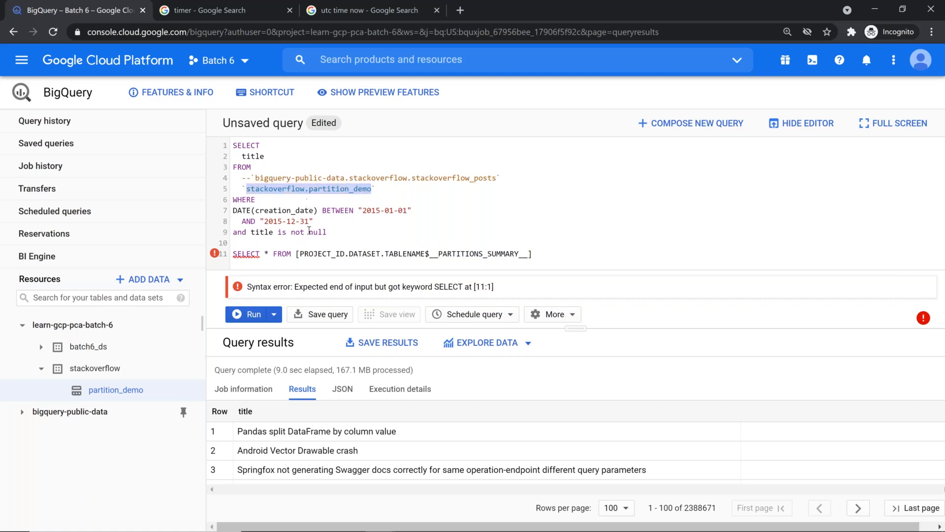
pyautogui.click(301, 253)
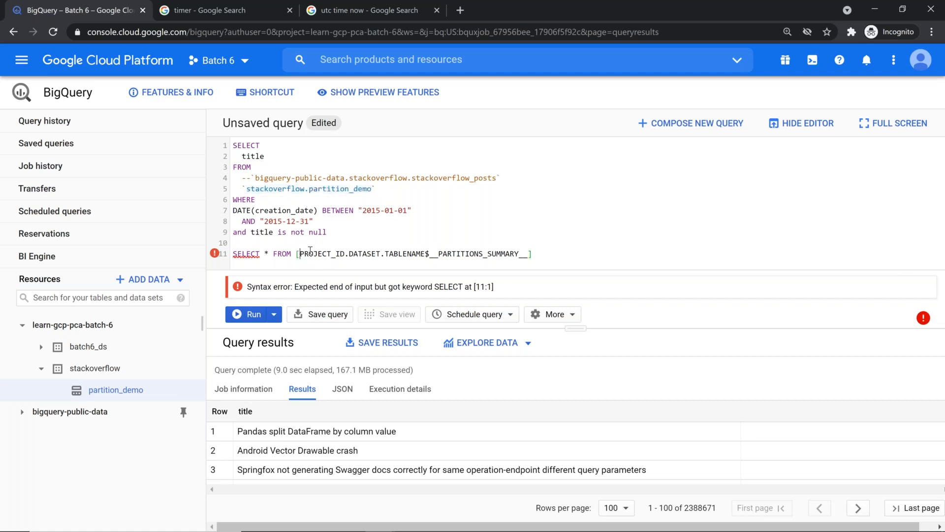
pyautogui.keyDown('shift'); pyautogui.click(424, 254); pyautogui.keyUp('shift')
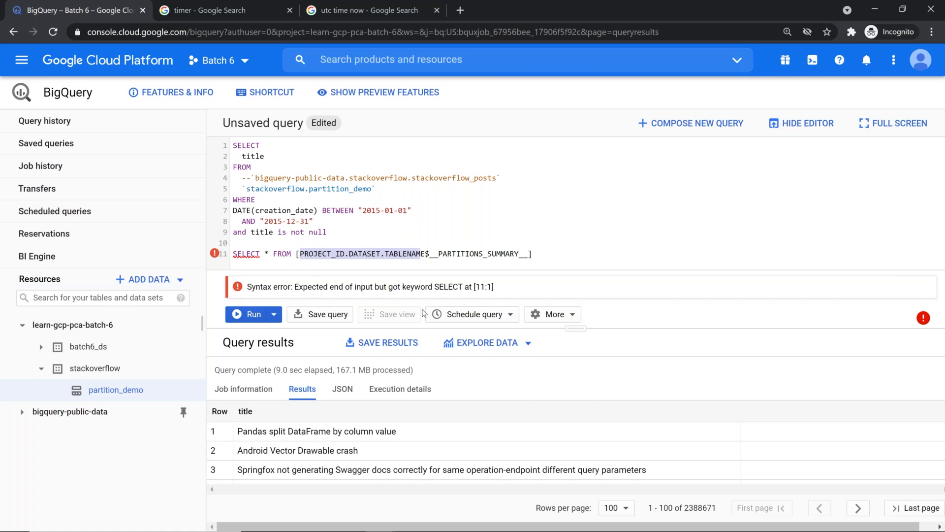
pyautogui.press('BackSpace')
pyautogui.press('Delete')
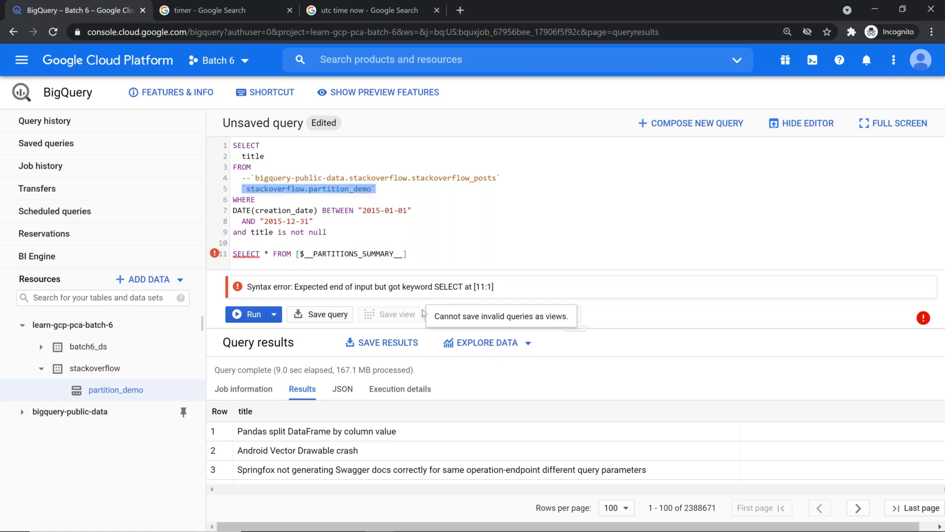
pyautogui.hotkey('ctrl', 'v')
# Delete the earlier query, add #legacySQL on the first line, and run the summary query
pyautogui.hotkey('shift', 'Up')
pyautogui.hotkey('shift', 'Up')
pyautogui.hotkey('shift', 'Up')
pyautogui.hotkey('shift', 'Up')
pyautogui.hotkey('shift', 'Up')
pyautogui.hotkey('shift', 'Up')
pyautogui.hotkey('shift', 'Up')
pyautogui.hotkey('shift', 'Up')
pyautogui.hotkey('shift', 'Up')
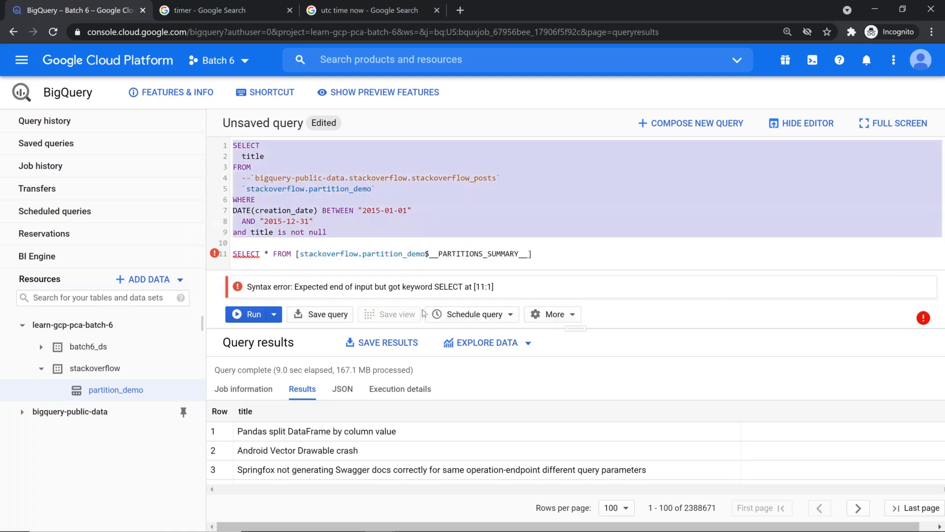
pyautogui.press('Delete')
pyautogui.press('Delete')
pyautogui.press('Return')
pyautogui.press('Up')
pyautogui.write('#L')
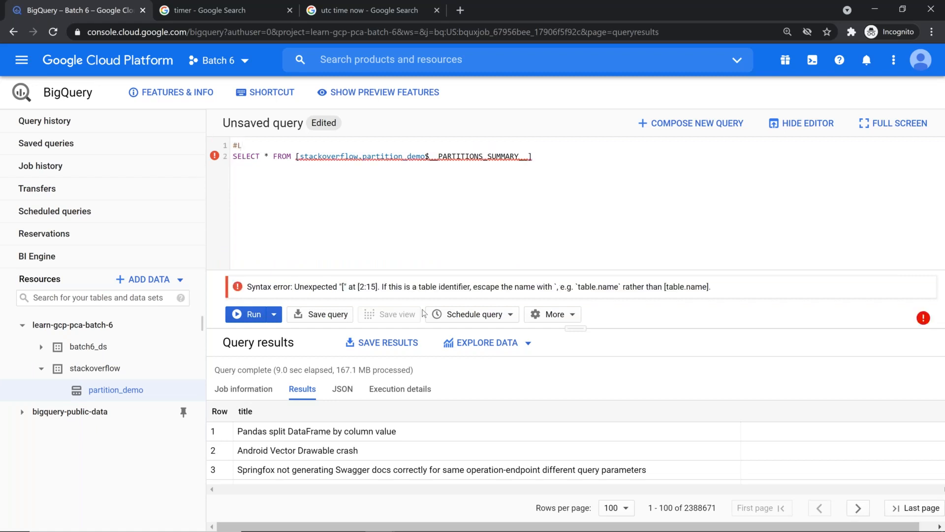
pyautogui.press('BackSpace')
pyautogui.write('legacySQL')
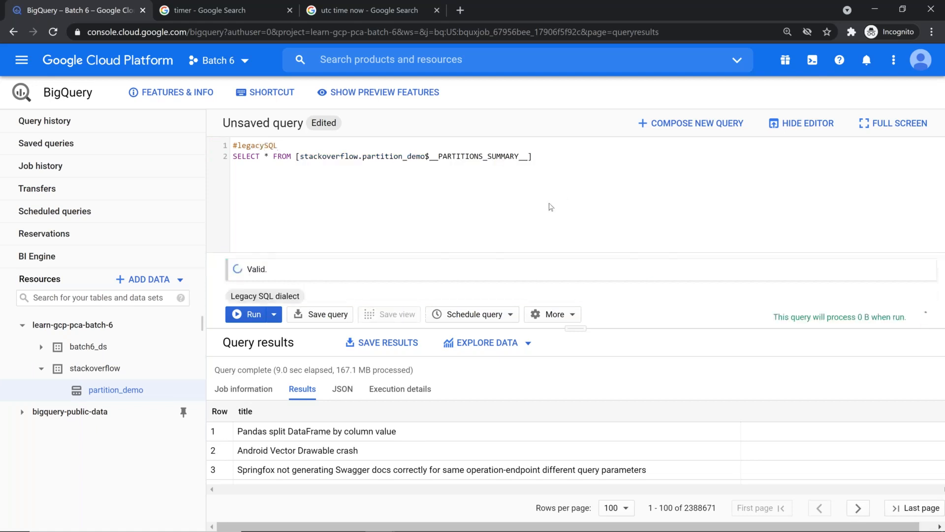
pyautogui.click(261, 318)
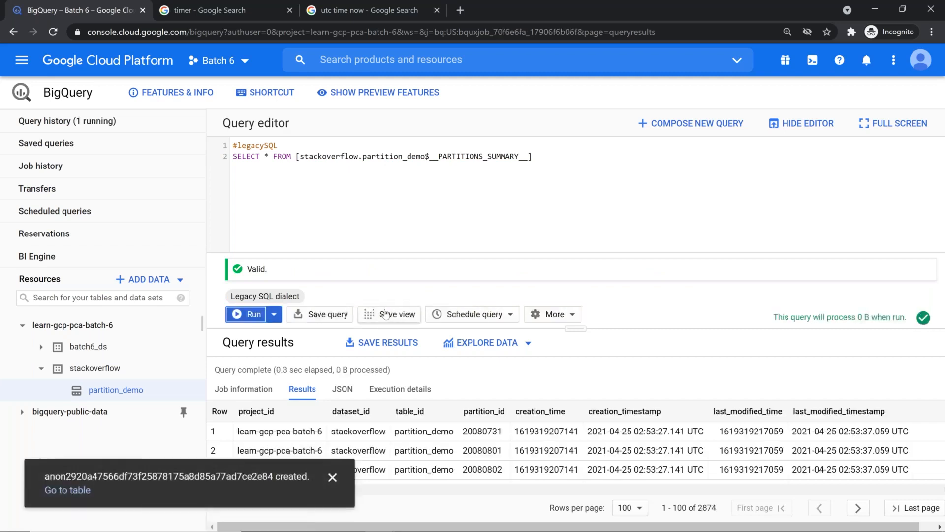
# Hide the editor and scroll through the 2874 daily partitions listed for partition_demo
pyautogui.click(783, 124)
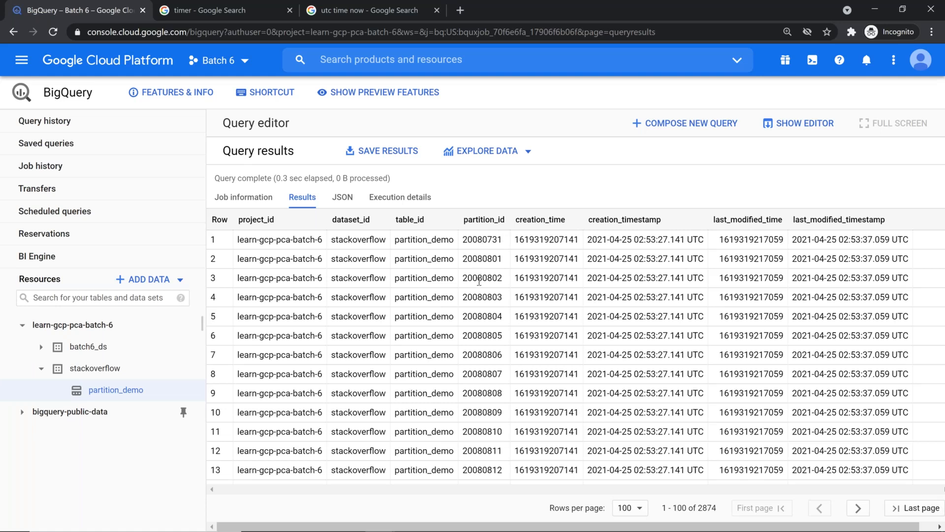
pyautogui.scroll(-1, 480, 282)
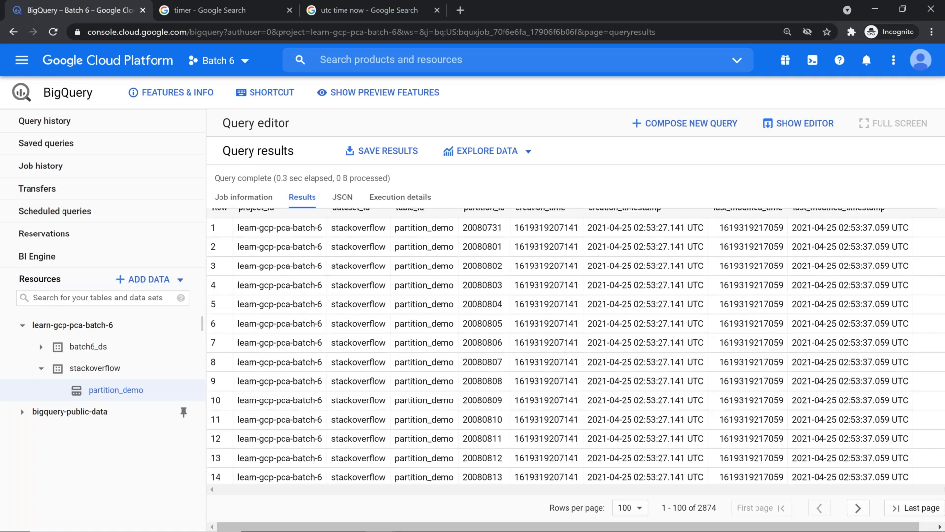
pyautogui.scroll(-2, 479, 281)
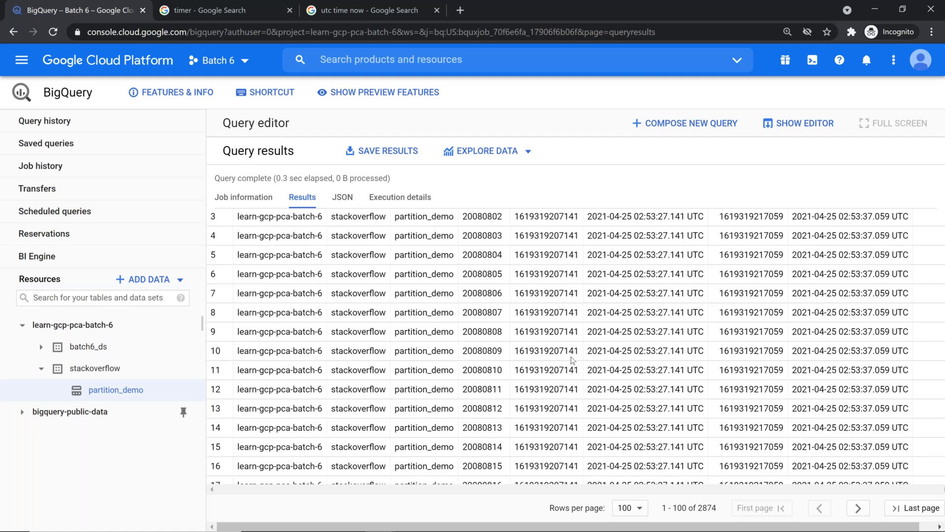
pyautogui.scroll(-1, 572, 360)
pyautogui.scroll(-10, 573, 360)
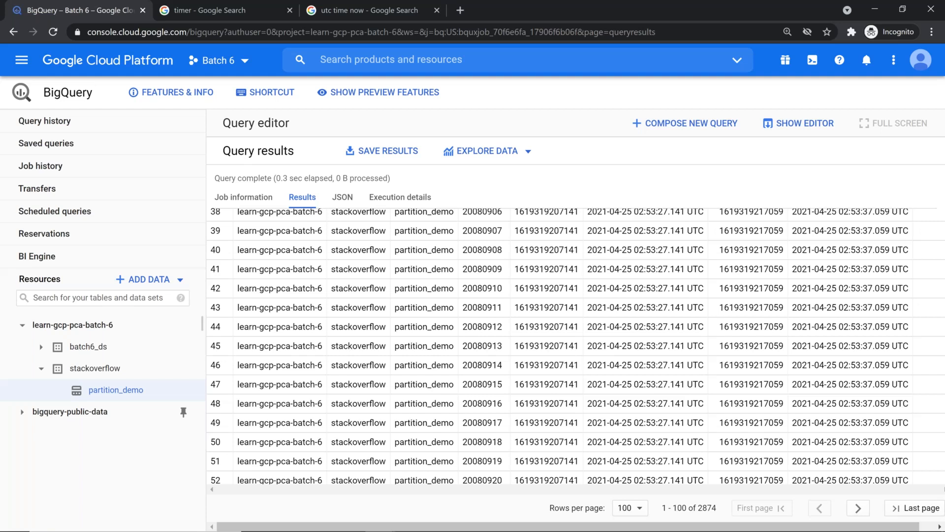
# Present the 'BigQuery Concepts in Demo' slide from the Mod6_v4 slideshow
pyautogui.hotkey('alt', 'Tab')
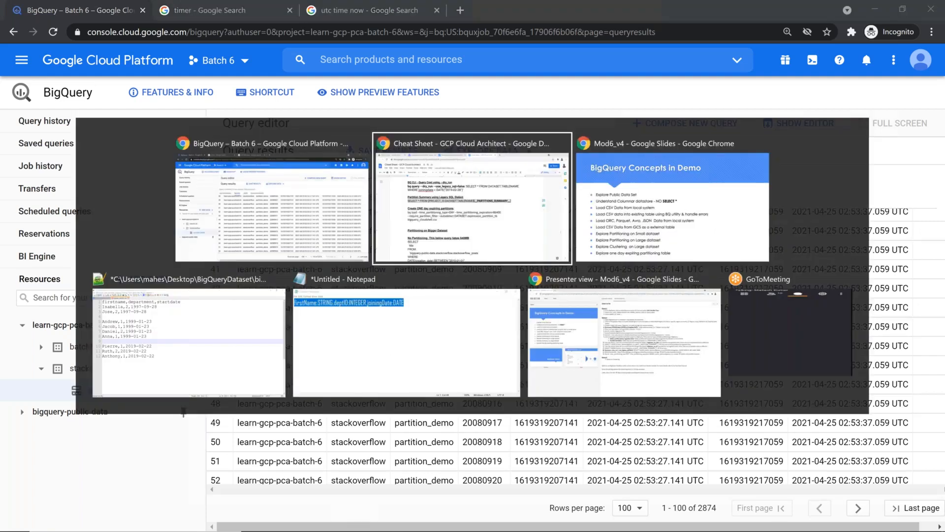
pyautogui.hotkey('alt', 'Tab')
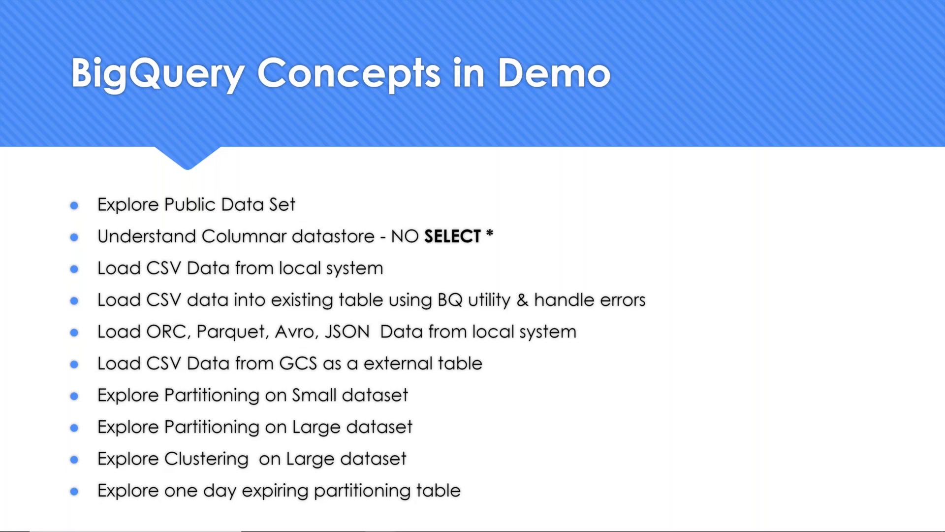
pyautogui.hotkey('alt', 'Tab')
pyautogui.press('Tab')
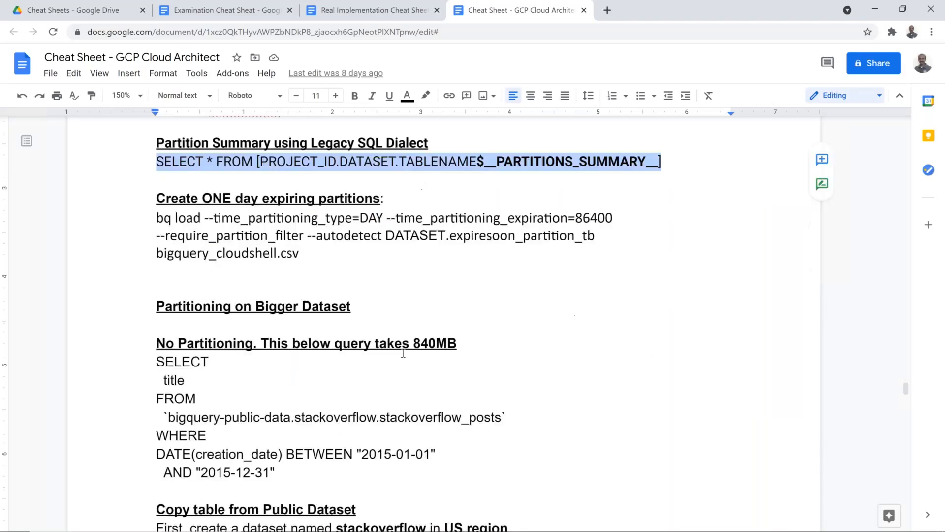
# Scroll the cheat sheet to the 'With Partitioning. This query takes 170MB' section
pyautogui.scroll(-14, 403, 353)
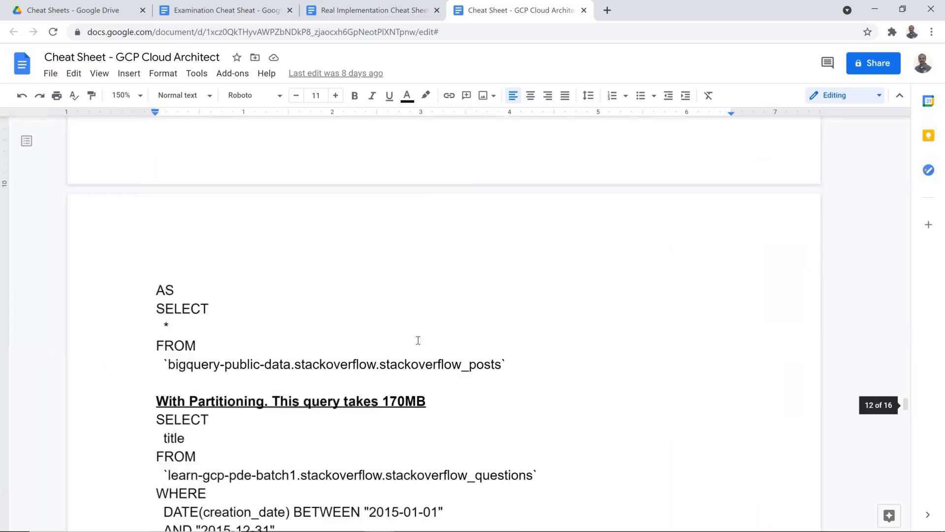
pyautogui.scroll(-1, 418, 339)
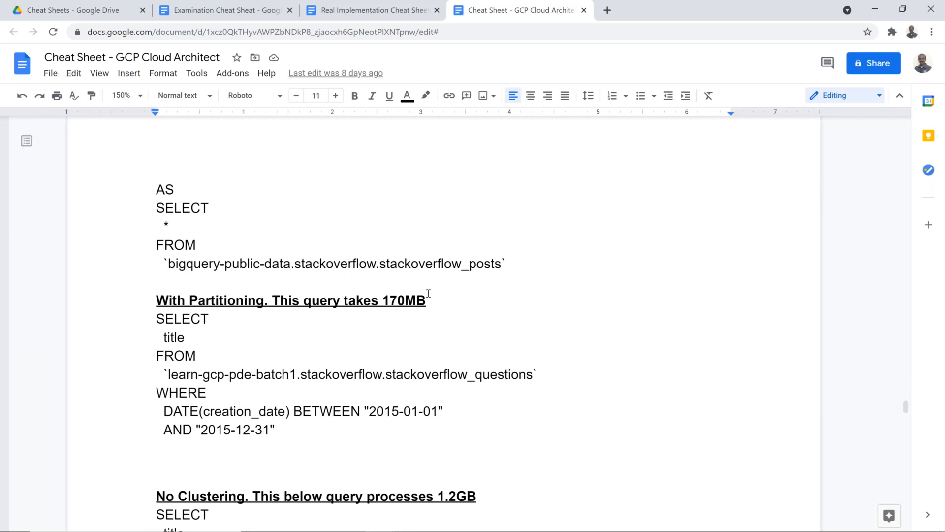
pyautogui.hotkey('alt', 'Tab')
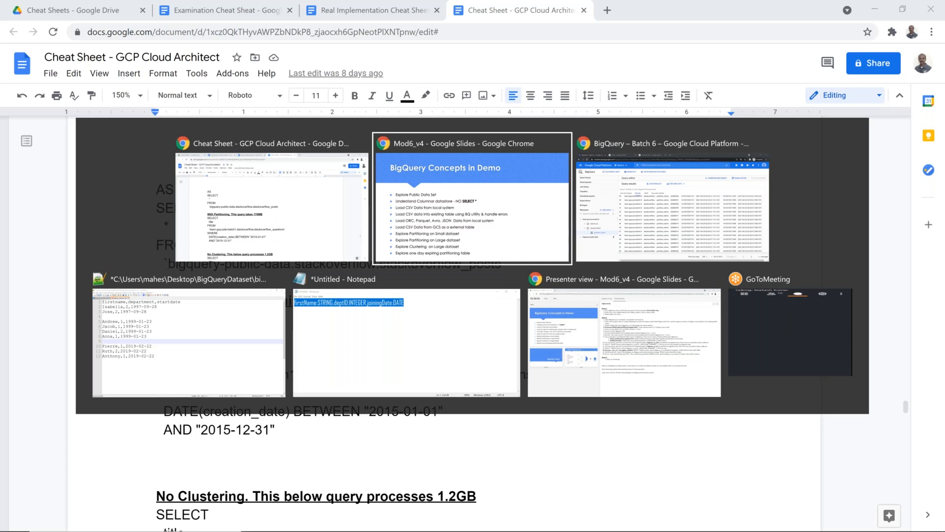
# Return to the BigQuery – Batch 6 window showing the 2874-partition summary and open a new tab
pyautogui.hotkey('alt', 'Tab')
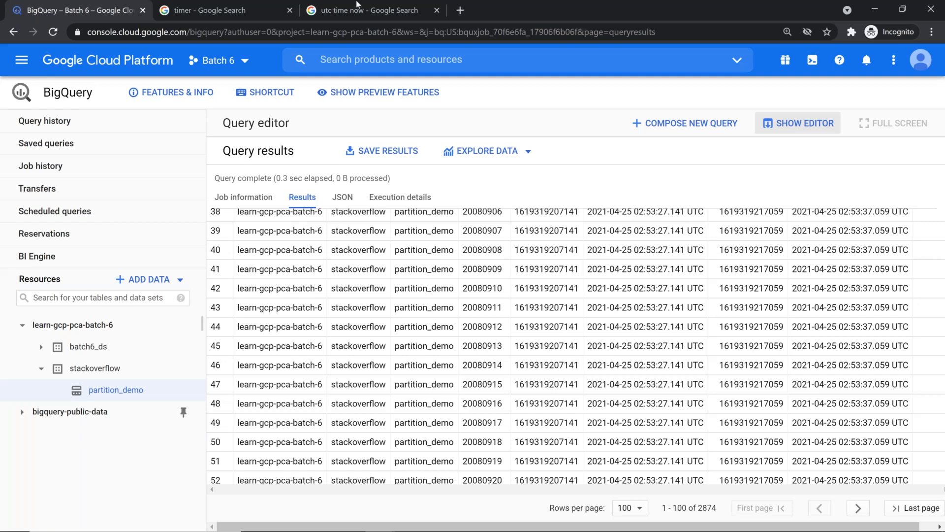
pyautogui.click(458, 18)
# Open the Google Cloud Pricing Calculator bookmark and start a BigQuery estimate
pyautogui.click(34, 52)
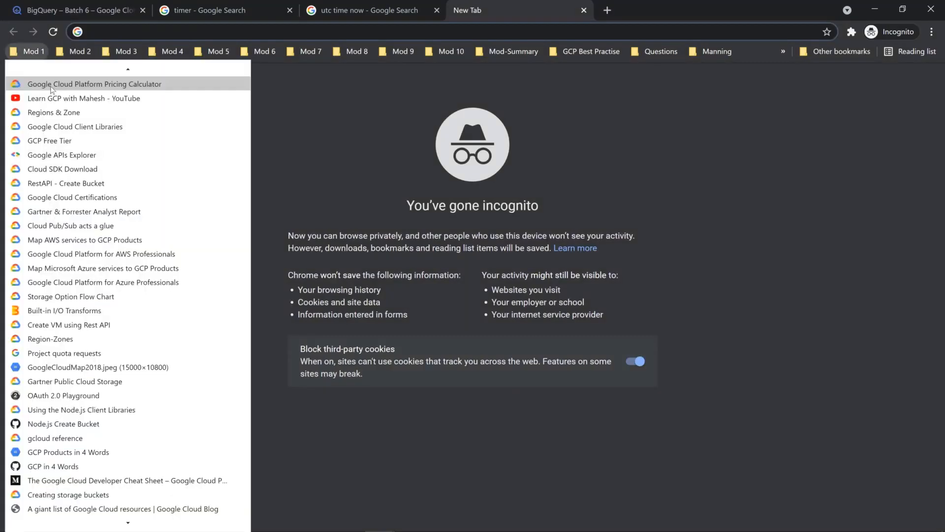
pyautogui.click(52, 88)
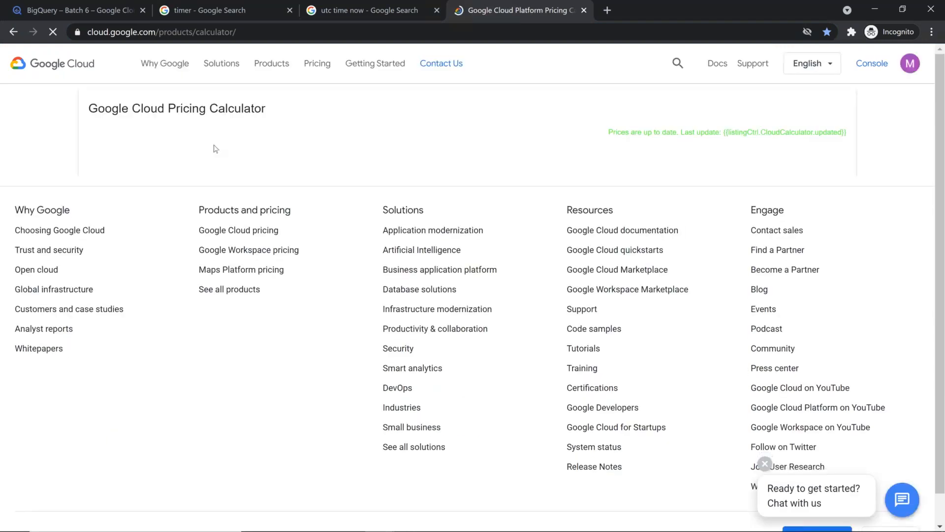
pyautogui.write('bi')
pyautogui.press('Down')
pyautogui.press('Return')
# Enter 30 GiB of on-demand storage, select the Queries field, then show the 10m 00s timer tab
pyautogui.scroll(-1, 205, 324)
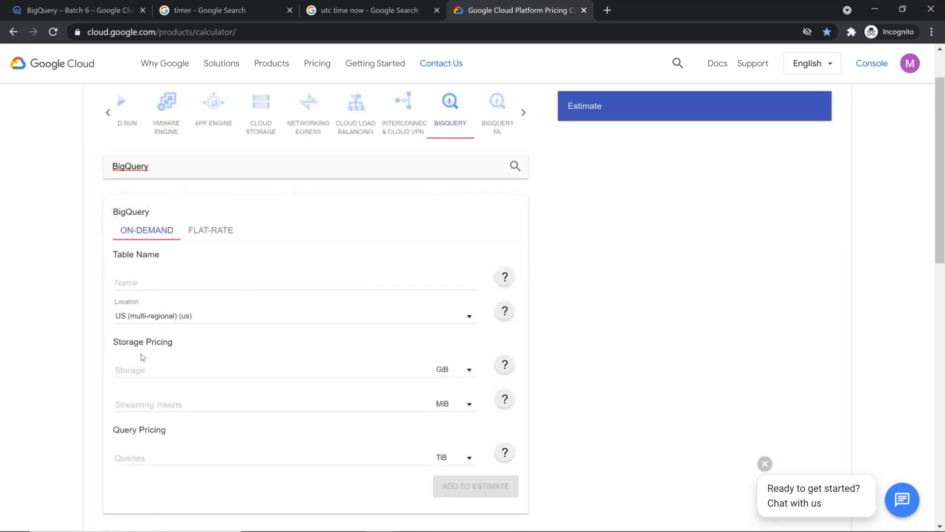
pyautogui.click(152, 369)
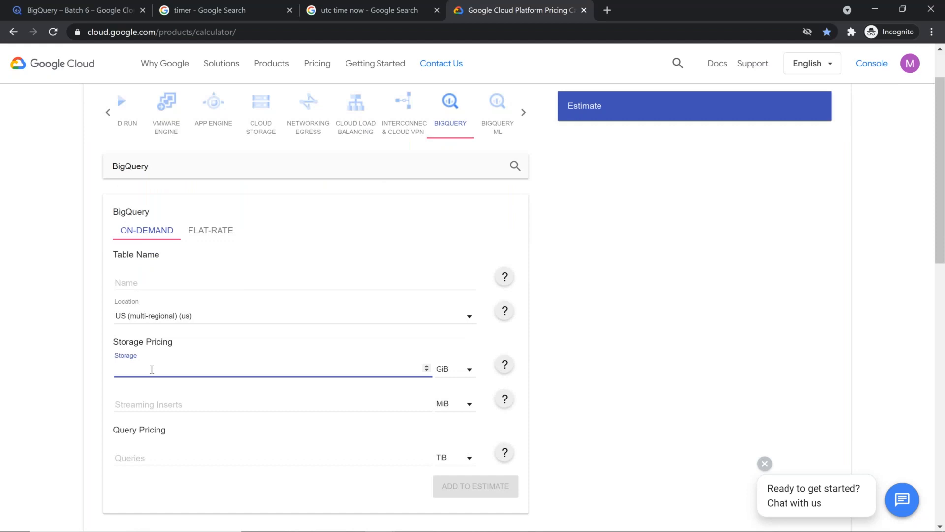
pyautogui.write('30')
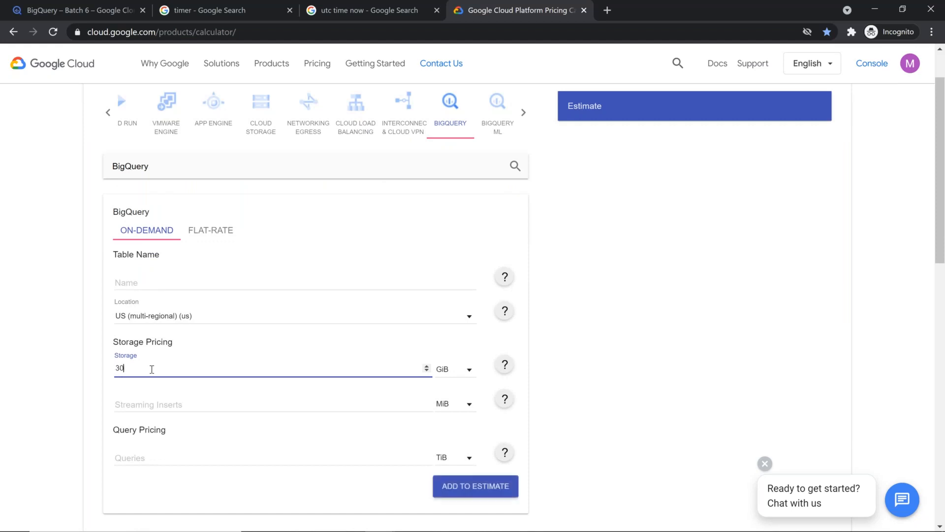
pyautogui.click(232, 462)
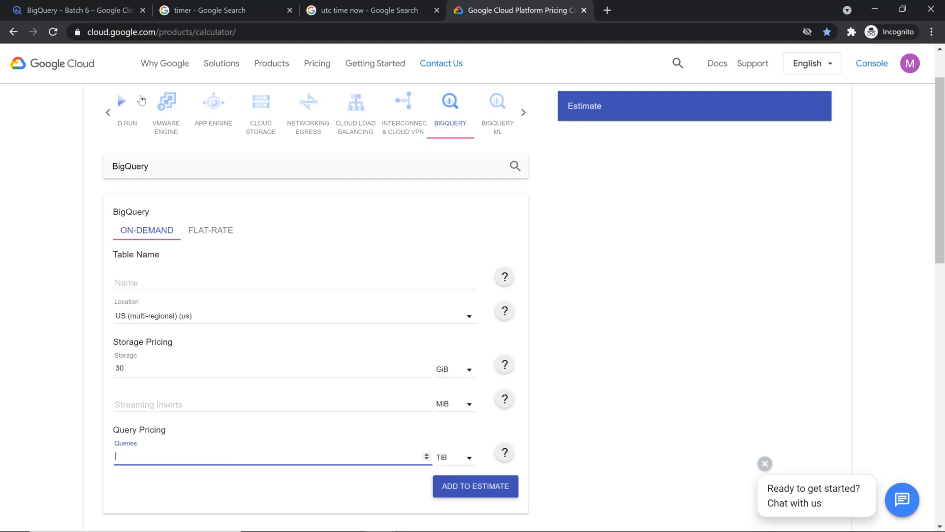
pyautogui.click(215, 11)
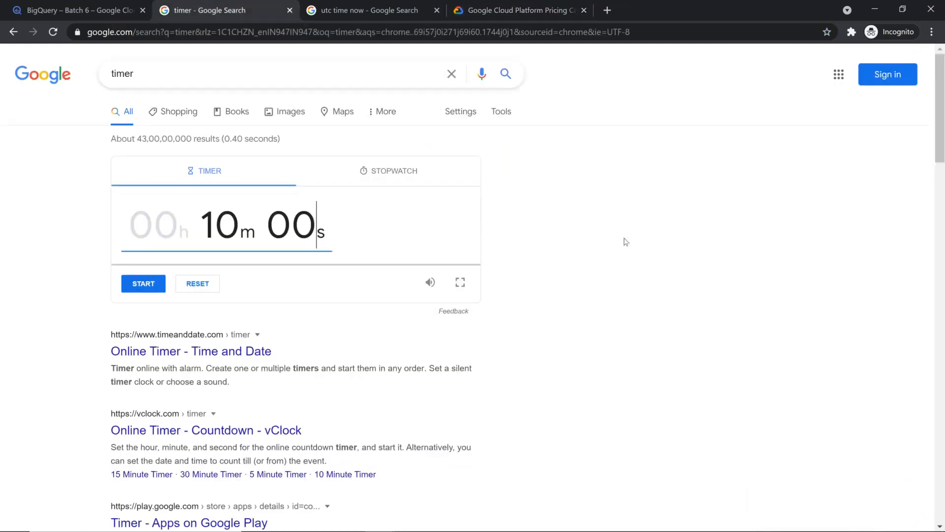
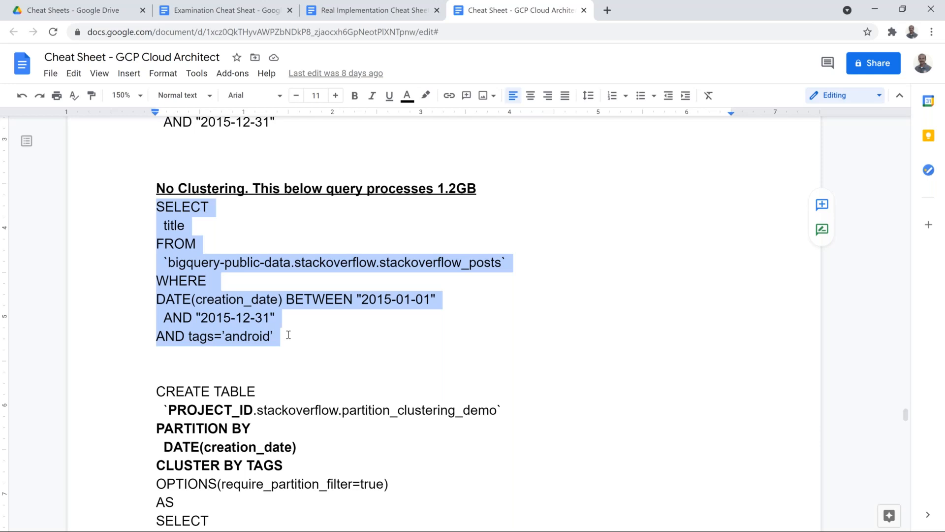
# Replace the old partitions query in the BigQuery editor with the pasted no-clustering android-tag query
pyautogui.hotkey('alt', 'Tab')
pyautogui.press('Tab')
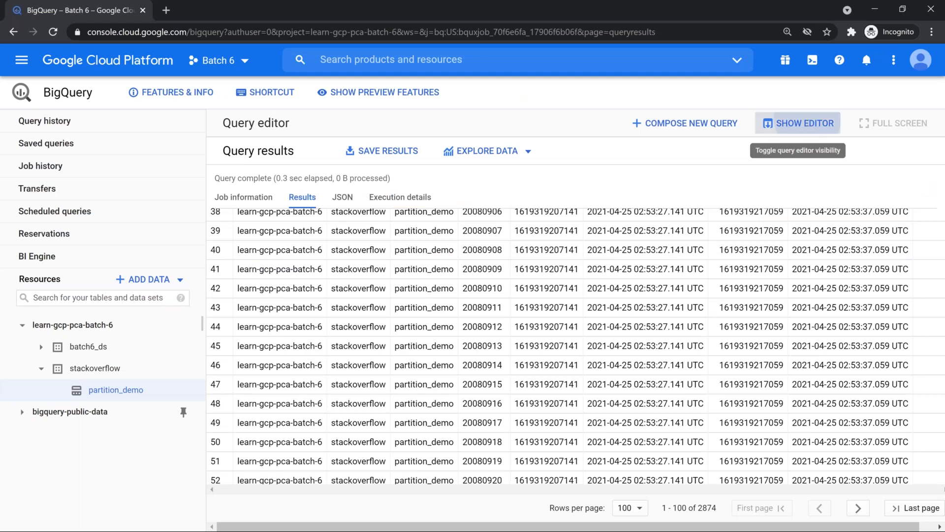
pyautogui.click(799, 124)
pyautogui.hotkey('ctrl', 'a')
pyautogui.press('Delete')
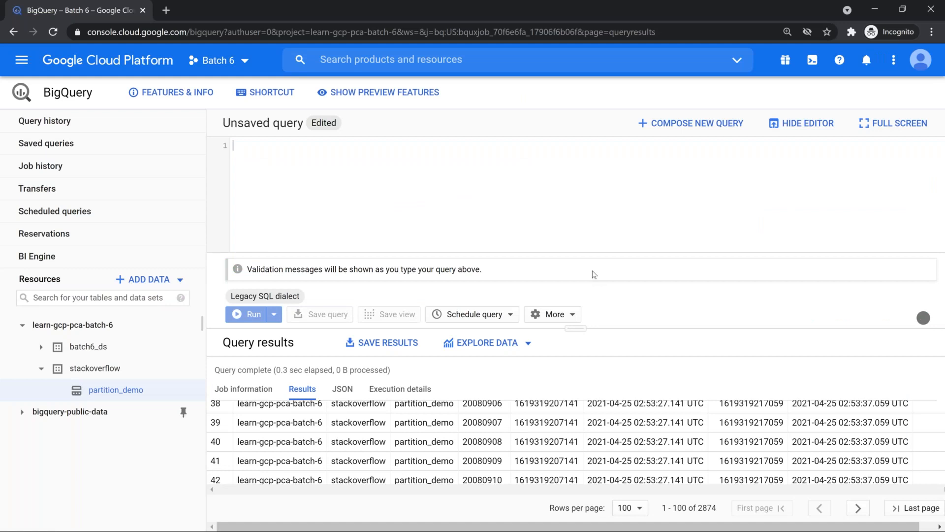
pyautogui.write('SELECT   title FROM   `bigquery-public-data.stackoverflow.stackoverflow_posts` WHERE DATE(creation_date) BETWEEN "2015-01-01"   AND "2015-12-31" AND tags=’android’')
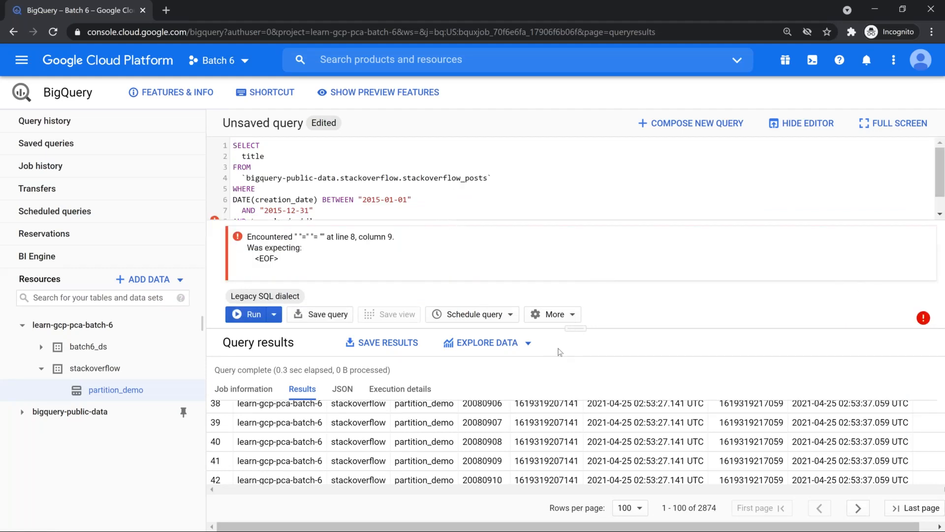
pyautogui.moveTo(572, 328); pyautogui.dragTo(573, 326)
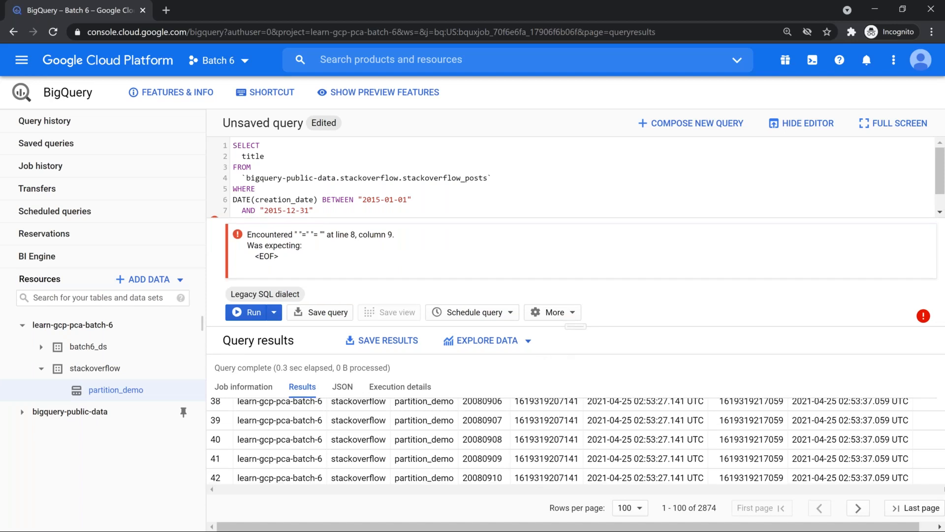
# Replace the curly quotes around 'android' in the tags condition with straight quotes
pyautogui.click(373, 151)
pyautogui.click(270, 221)
pyautogui.press('Right')
pyautogui.press('Delete')
pyautogui.write("'")
pyautogui.press('End')
pyautogui.press('BackSpace')
pyautogui.write("'")
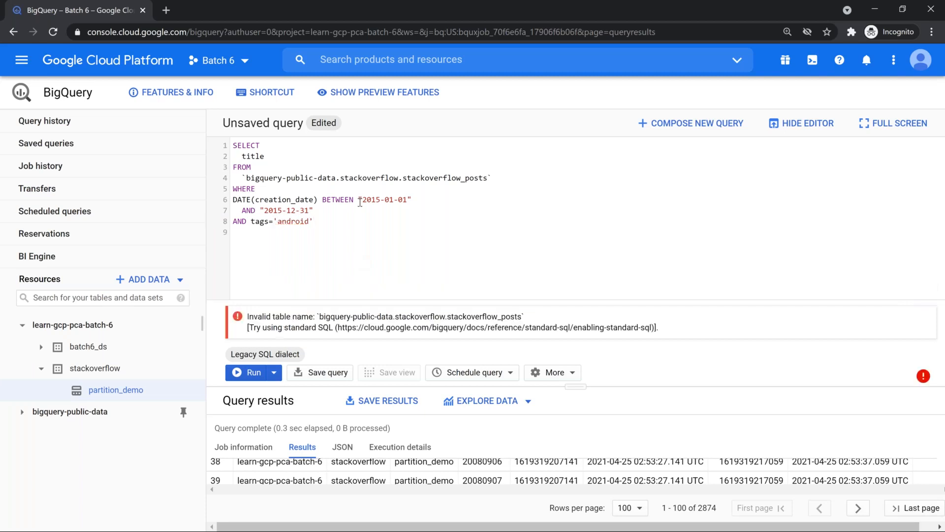
# Add #standardSQL on a new first line so the query validates at 1.2 GB
pyautogui.hotkey('ctrl', 'Home')
pyautogui.press('Return')
pyautogui.press('Up')
pyautogui.write('#legacy')
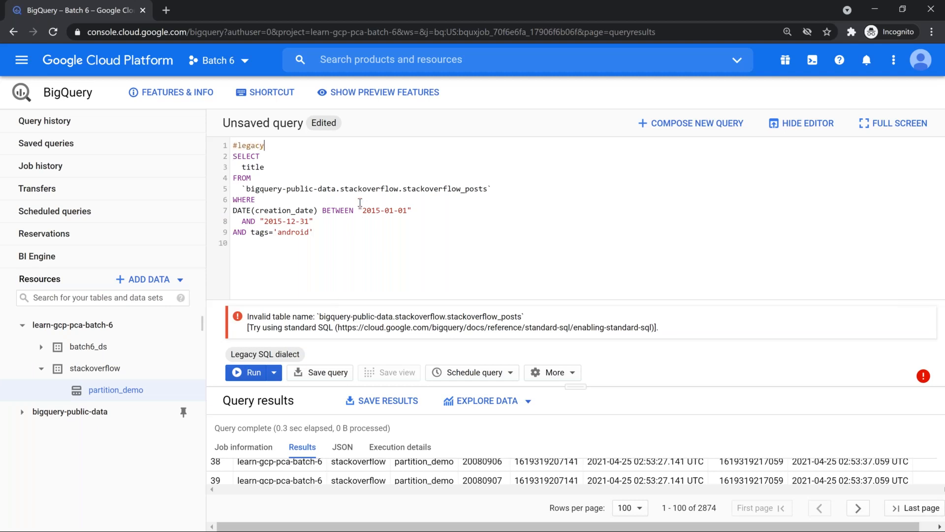
pyautogui.press('BackSpace')
pyautogui.press('BackSpace')
pyautogui.press('BackSpace')
pyautogui.press('BackSpace')
pyautogui.press('BackSpace')
pyautogui.press('BackSpace')
pyautogui.write('standar')
pyautogui.press('BackSpace')
pyautogui.press('BackSpace')
pyautogui.write('ardSQL')
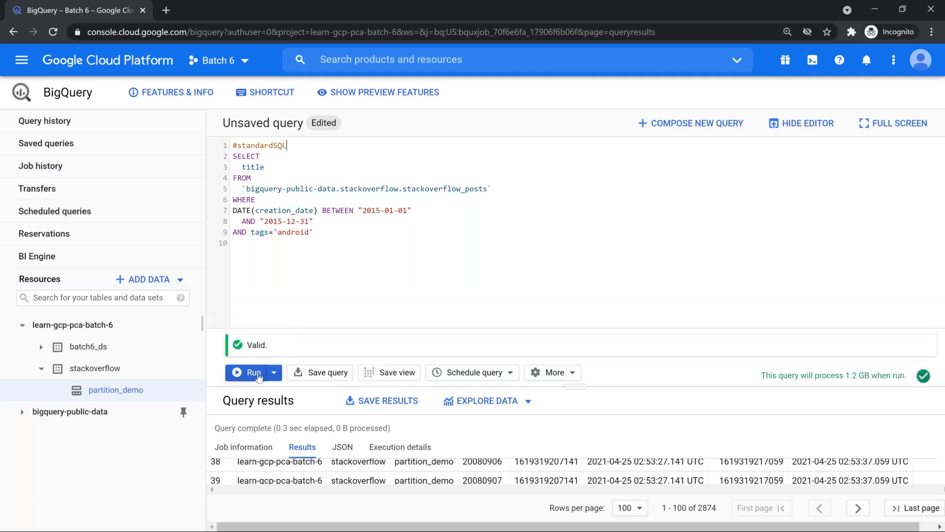
pyautogui.moveTo(579, 387); pyautogui.dragTo(576, 319)
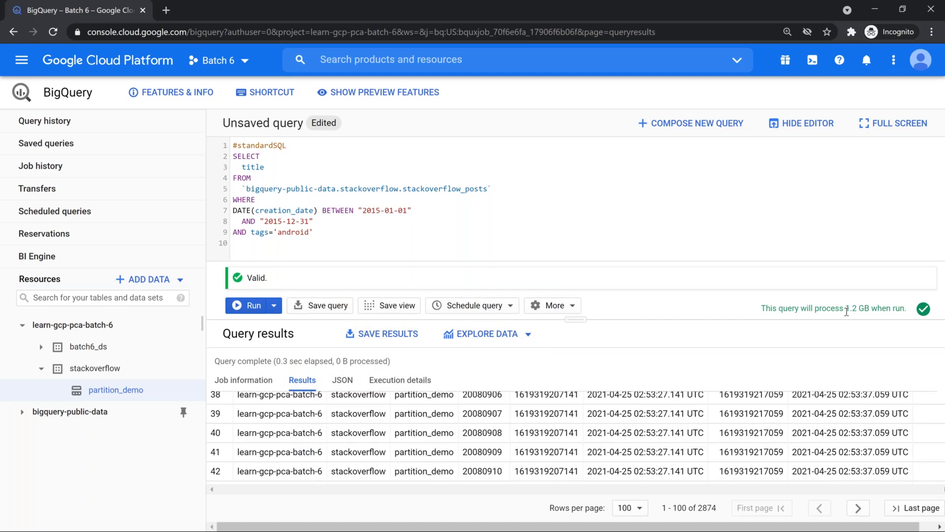
# Run the baseline query: 1.2 GB processed in 1.6 sec, returning 14,308 post titles
pyautogui.click(254, 306)
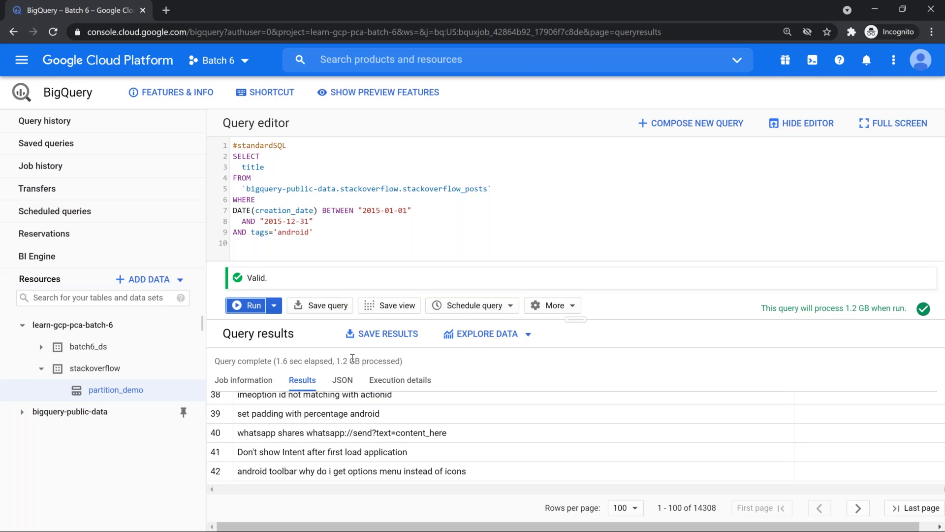
pyautogui.click(262, 232)
# Open the stackoverflow_posts schema and confirm tags is a nullable STRING column
pyautogui.doubleClick(396, 192)
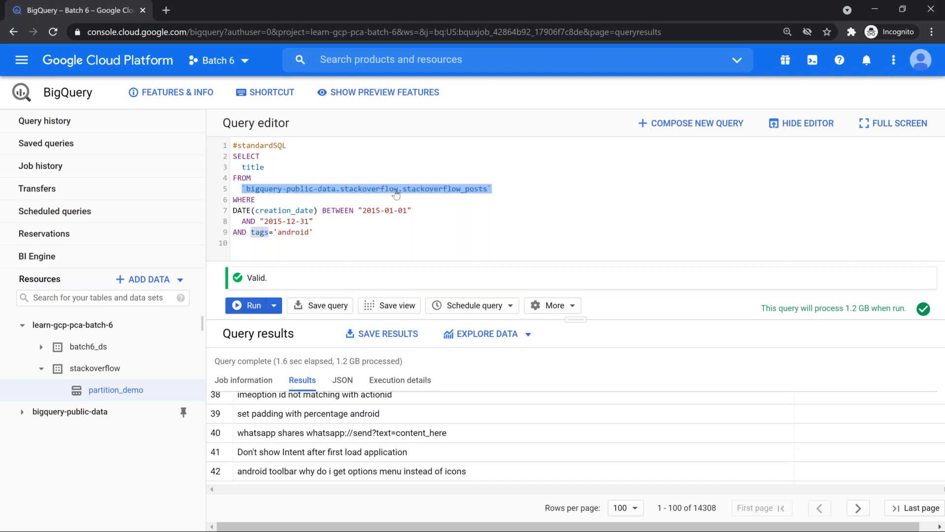
pyautogui.keyDown('ctrl'); pyautogui.click(396, 192); pyautogui.keyUp('ctrl')
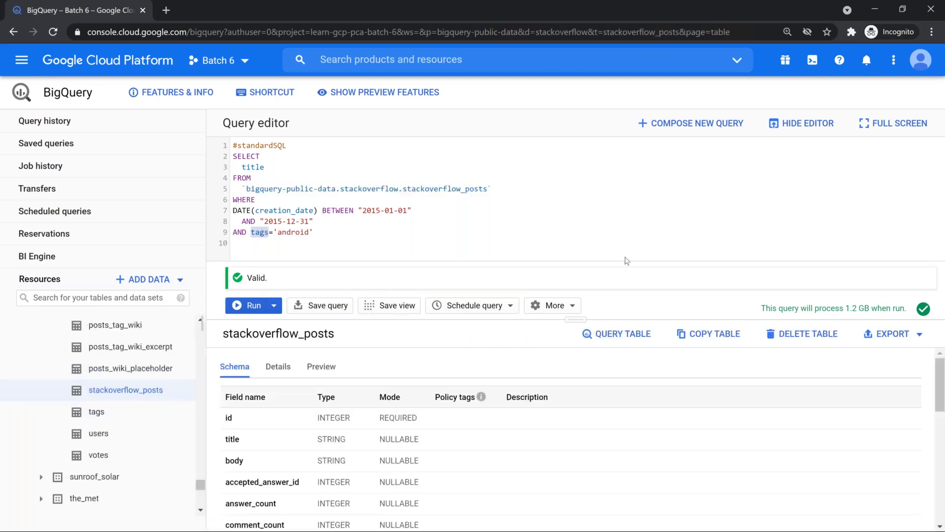
pyautogui.click(802, 124)
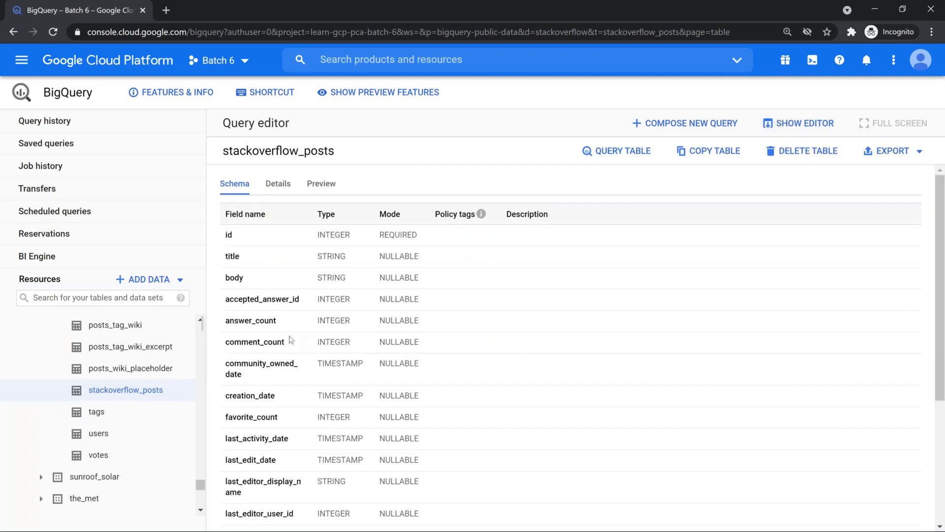
pyautogui.scroll(-4, 291, 340)
pyautogui.doubleClick(330, 456)
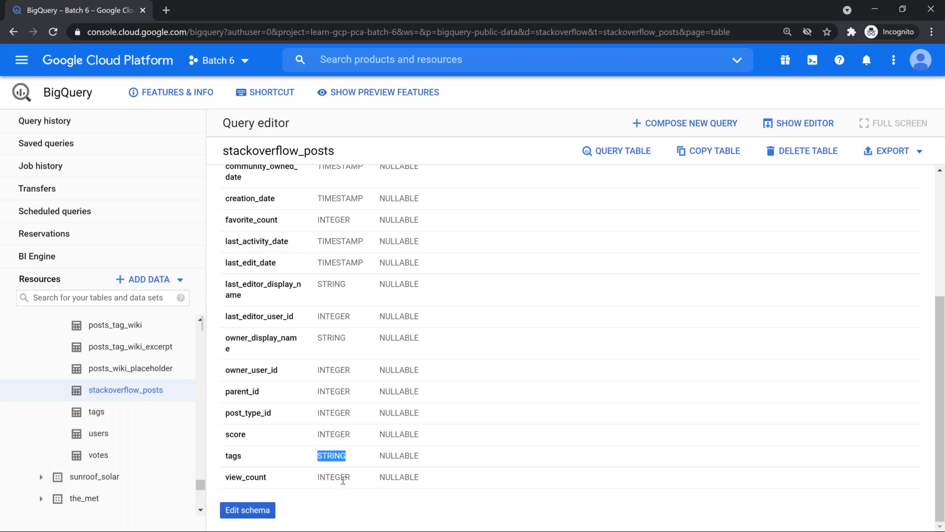
pyautogui.scroll(4, 362, 360)
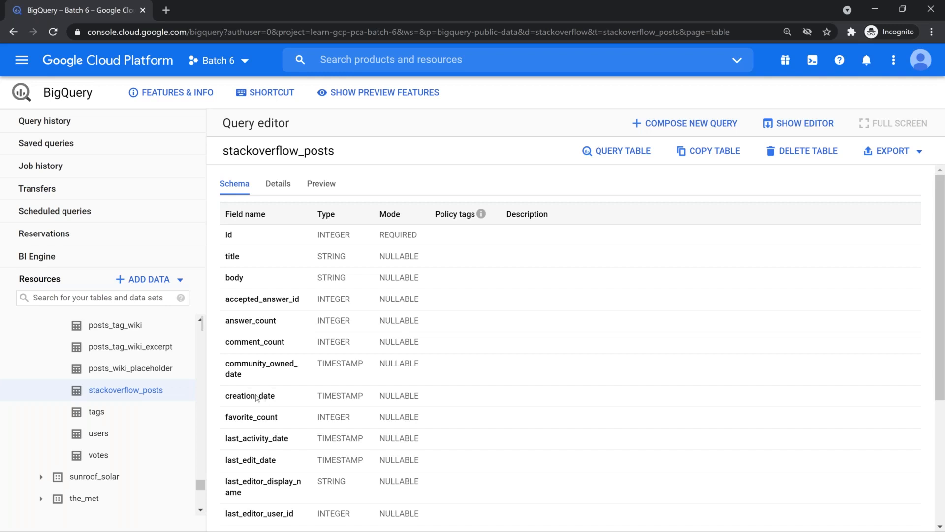
pyautogui.scroll(-4, 257, 398)
pyautogui.doubleClick(234, 456)
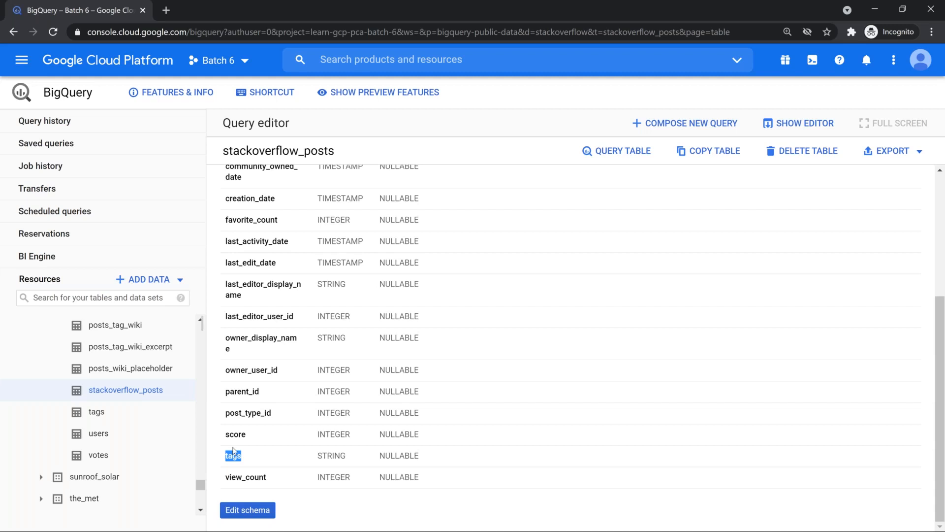
# Review the cheat sheet's CREATE TABLE with PARTITION BY DATE(creation_date) and CLUSTER BY tags, then copy it
pyautogui.hotkey('alt', 'Tab')
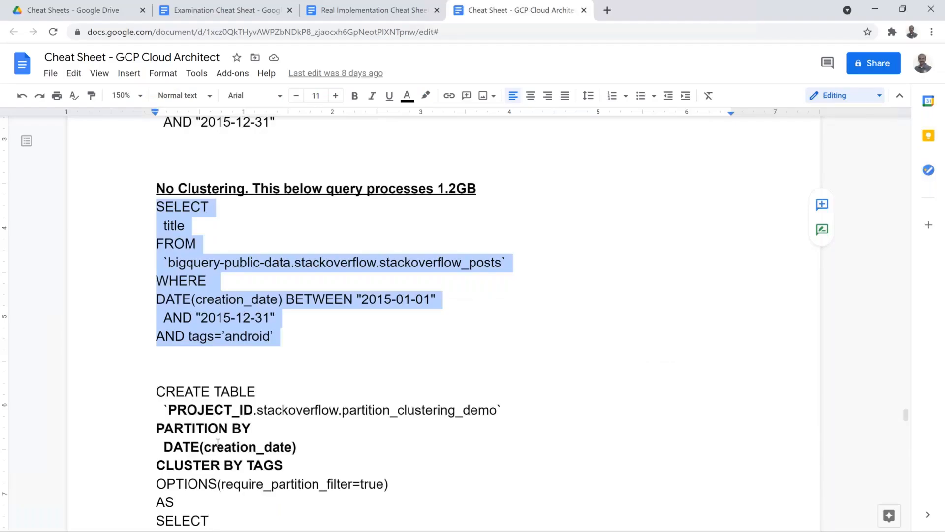
pyautogui.scroll(-4, 424, 333)
pyautogui.moveTo(153, 209); pyautogui.dragTo(517, 405)
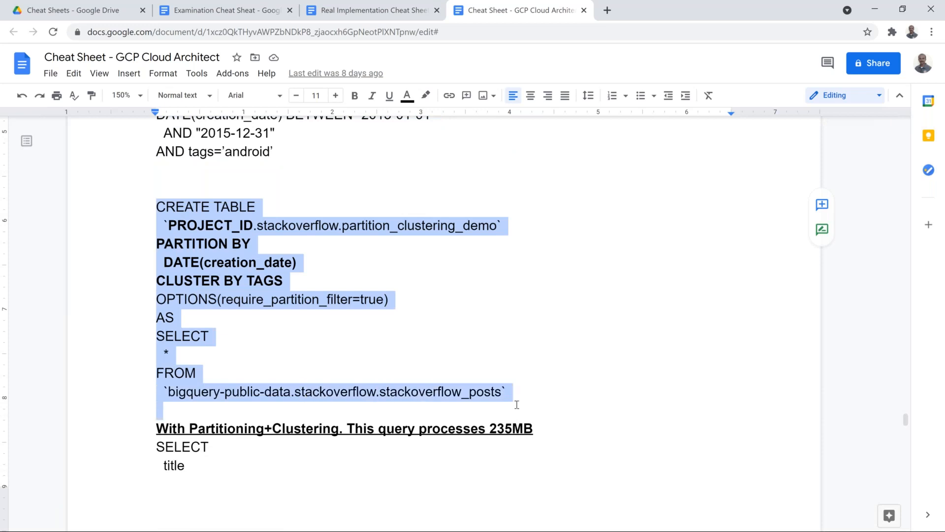
pyautogui.click(325, 351)
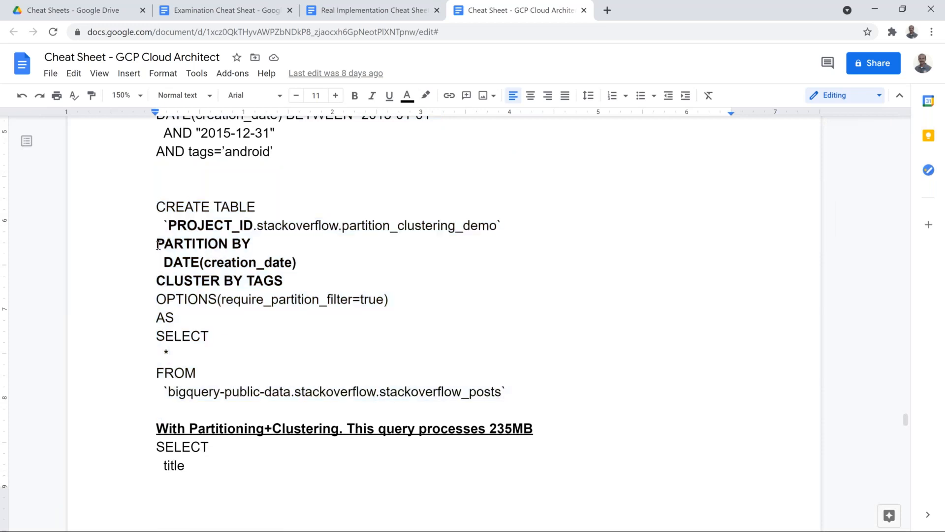
pyautogui.moveTo(157, 244); pyautogui.dragTo(300, 258)
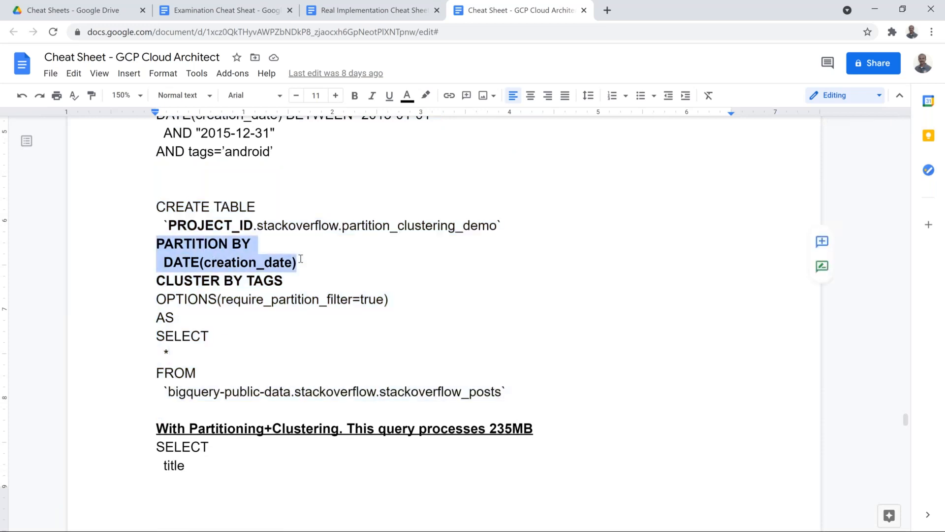
pyautogui.click(300, 264)
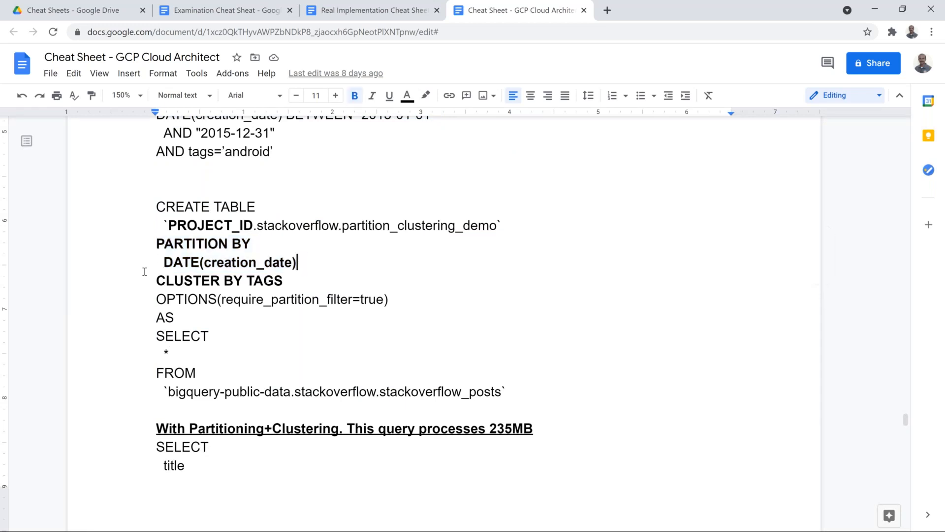
pyautogui.moveTo(155, 279); pyautogui.dragTo(284, 279)
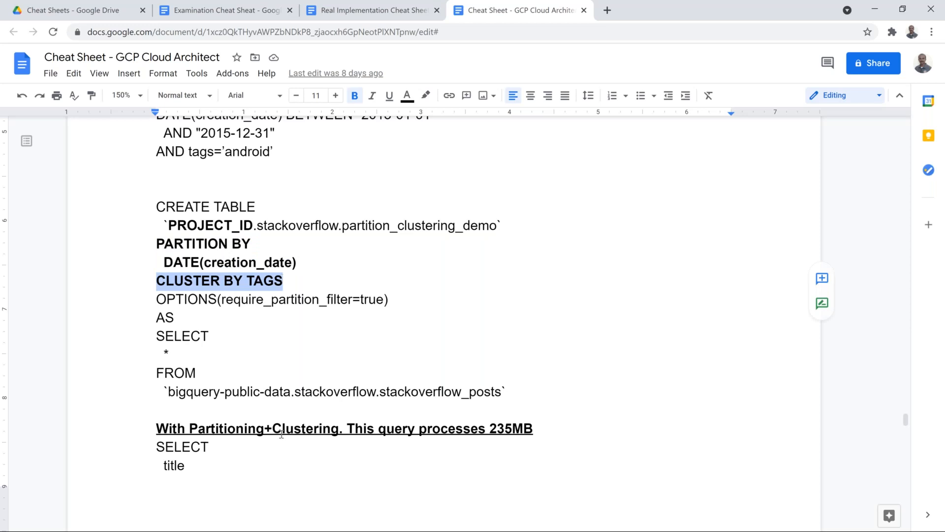
pyautogui.moveTo(508, 391); pyautogui.dragTo(156, 337)
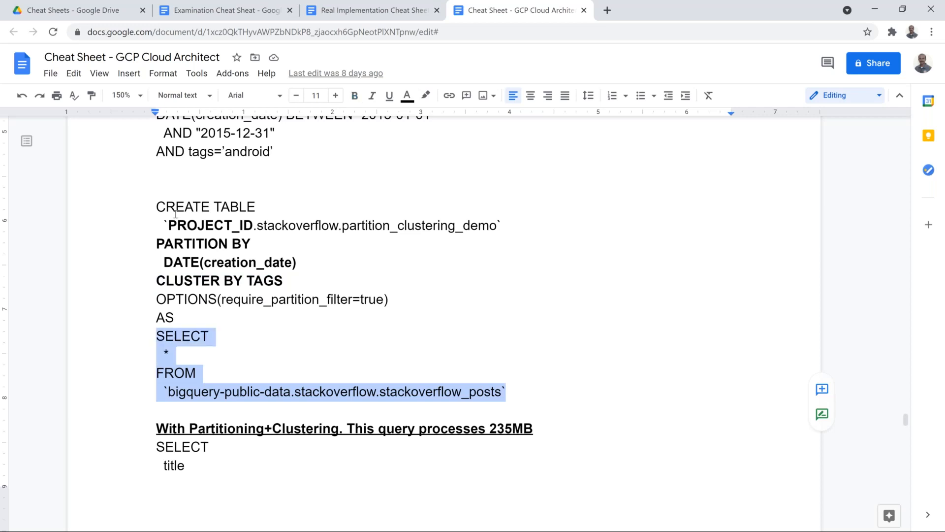
pyautogui.moveTo(157, 201); pyautogui.dragTo(513, 389)
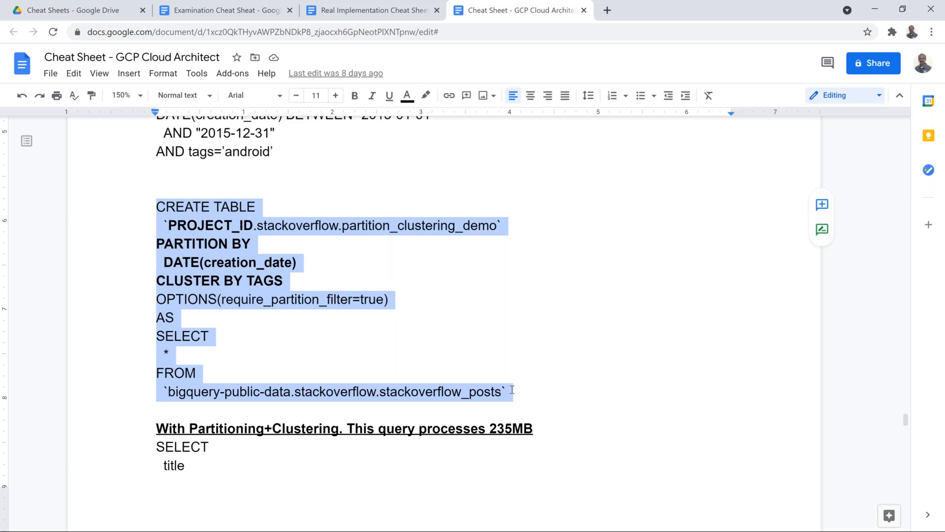
pyautogui.hotkey('alt', 'Tab')
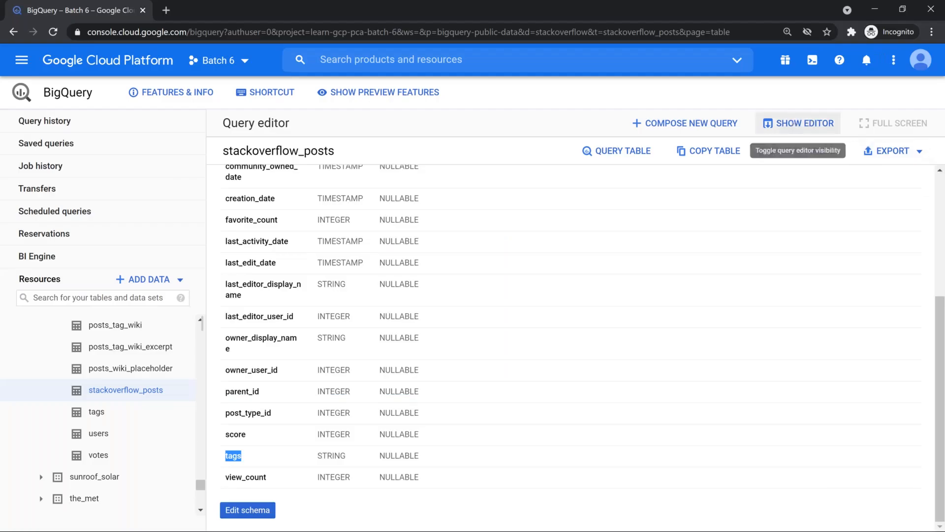
# Paste the CREATE TABLE statement into a new query and delete the PROJECT_ID. prefix
pyautogui.click(716, 125)
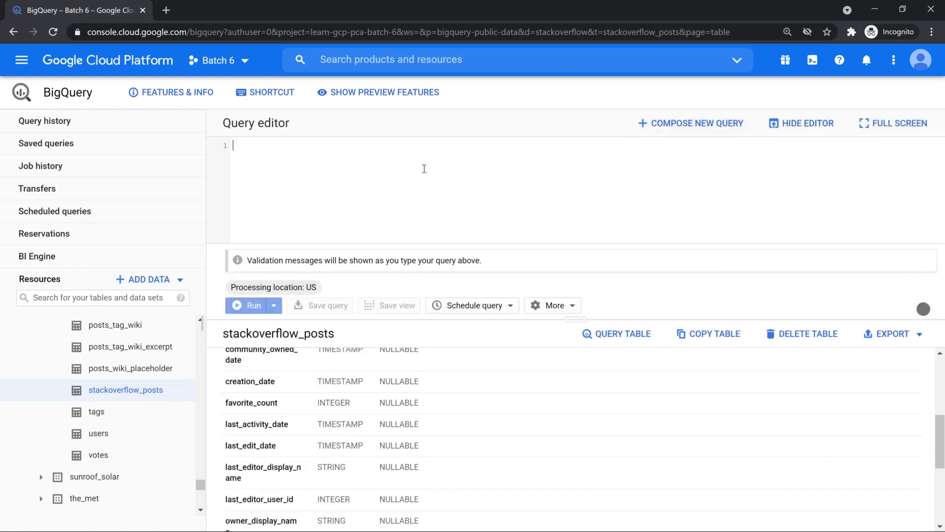
pyautogui.hotkey('ctrl', 'v')
pyautogui.moveTo(570, 321); pyautogui.dragTo(576, 438)
pyautogui.moveTo(247, 157); pyautogui.dragTo(296, 160)
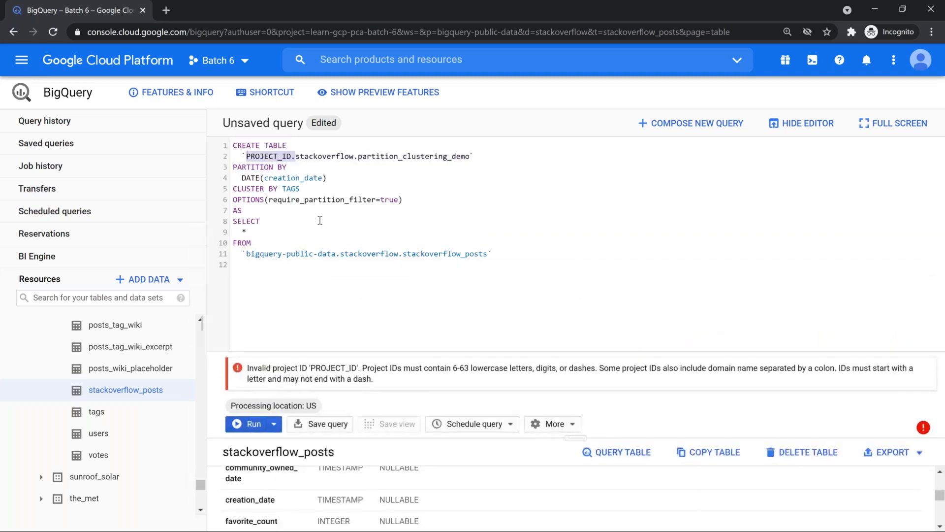
pyautogui.press('BackSpace')
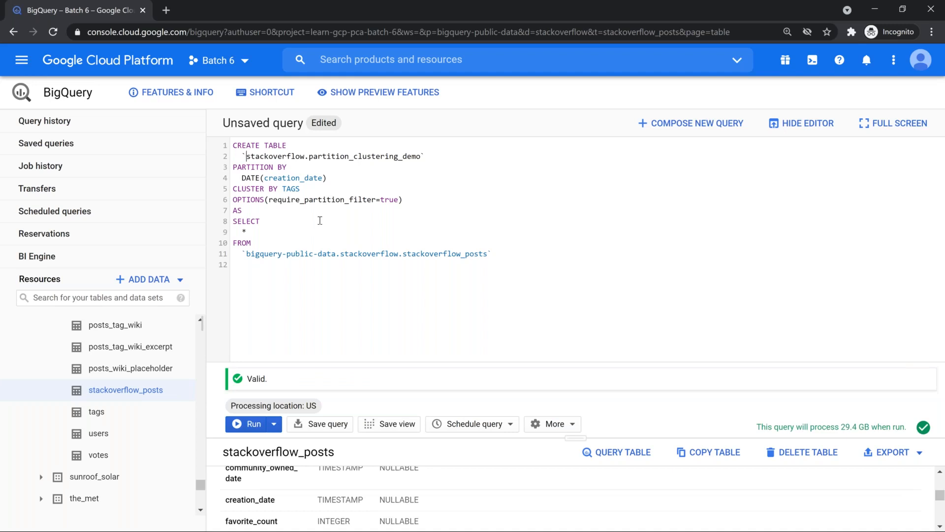
# Highlight the PARTITION BY and CLUSTER BY TAGS clauses of the 29.4 GB statement
pyautogui.press('Right')
pyautogui.press('Right')
pyautogui.press('Right')
pyautogui.press('Right')
pyautogui.press('Right')
pyautogui.press('Right')
pyautogui.press('Right')
pyautogui.press('Right')
pyautogui.press('Right')
pyautogui.press('Right')
pyautogui.press('Right')
pyautogui.press('Right')
pyautogui.press('Right')
pyautogui.press('Right')
pyautogui.press('Down')
pyautogui.press('Home')
pyautogui.hotkey('shift', 'Down')
pyautogui.hotkey('shift', 'Down')
pyautogui.press('Escape')
pyautogui.hotkey('shift', 'End')
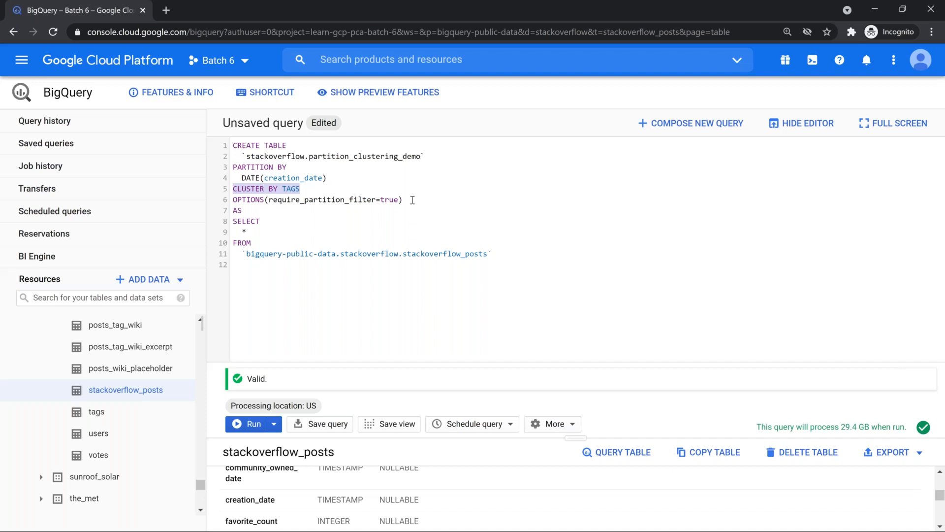
# Run the CREATE TABLE statement; partition_clustering_demo appears beside partition_demo in stackoverflow
pyautogui.click(251, 424)
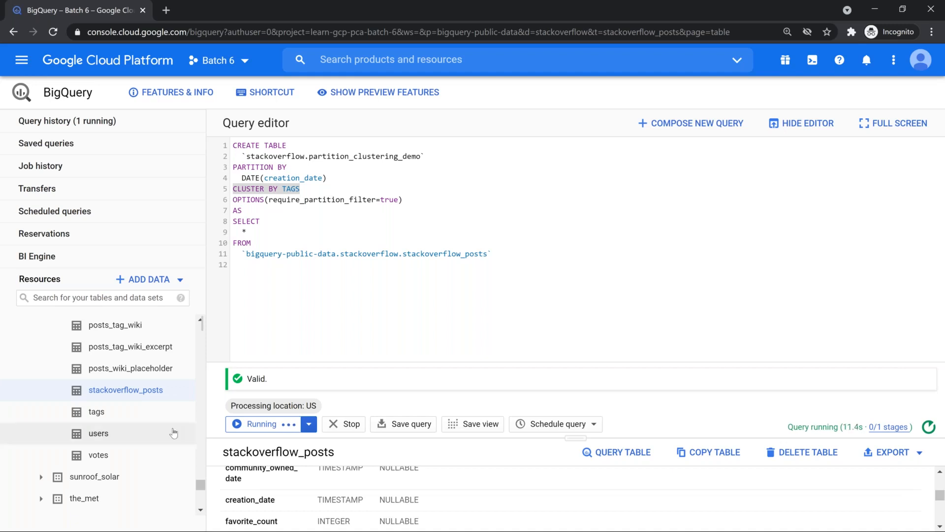
pyautogui.scroll(15, 173, 433)
pyautogui.scroll(20, 174, 432)
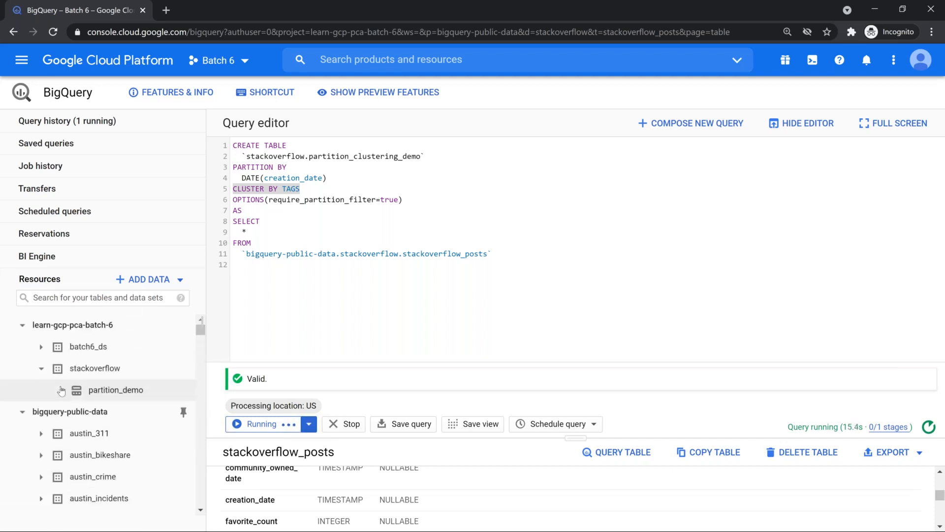
pyautogui.click(23, 411)
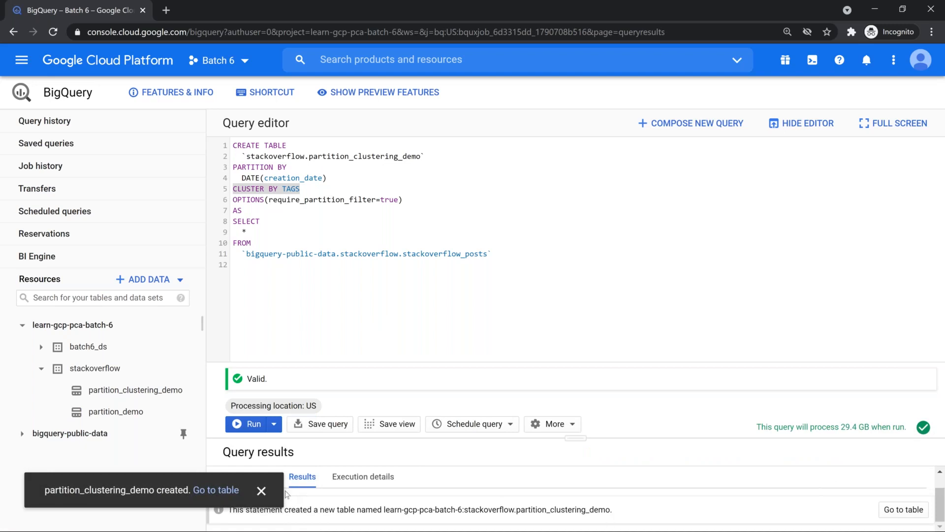
# Check partition_clustering_demo details: 29.36 GB, 31,017,889 rows, day-partitioned on creation_date, clustered by tags
pyautogui.click(261, 491)
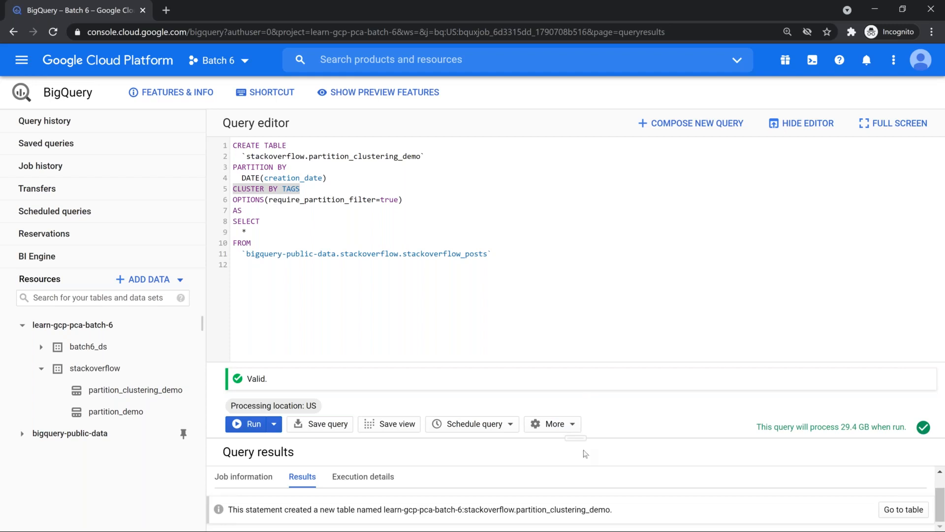
pyautogui.moveTo(579, 438); pyautogui.dragTo(576, 264)
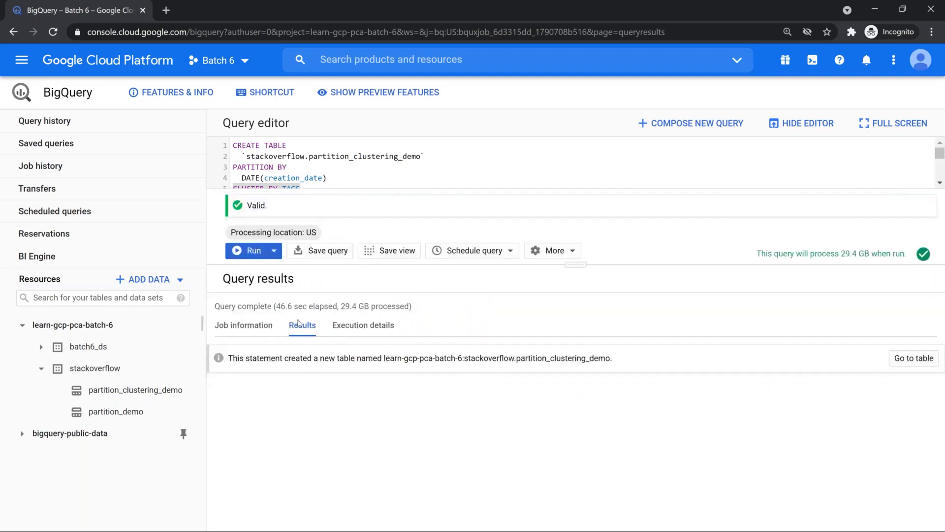
pyautogui.click(101, 396)
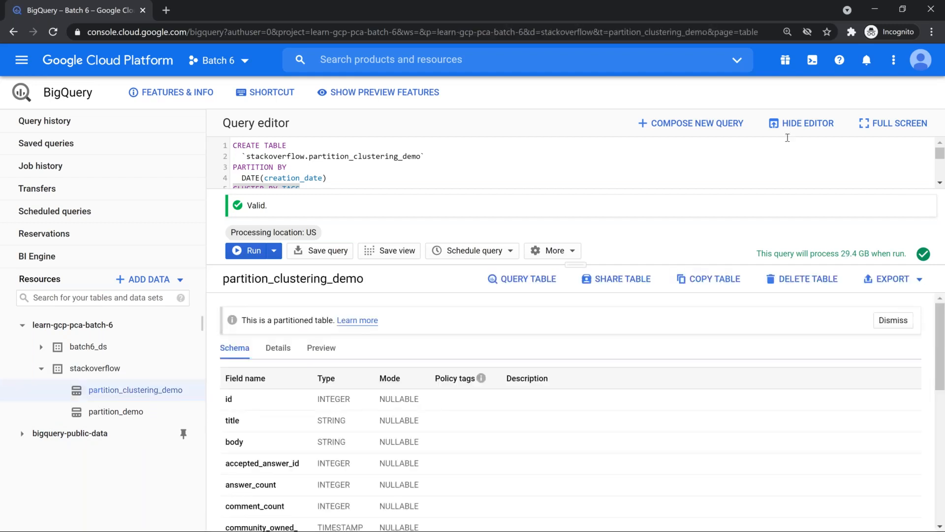
pyautogui.click(802, 123)
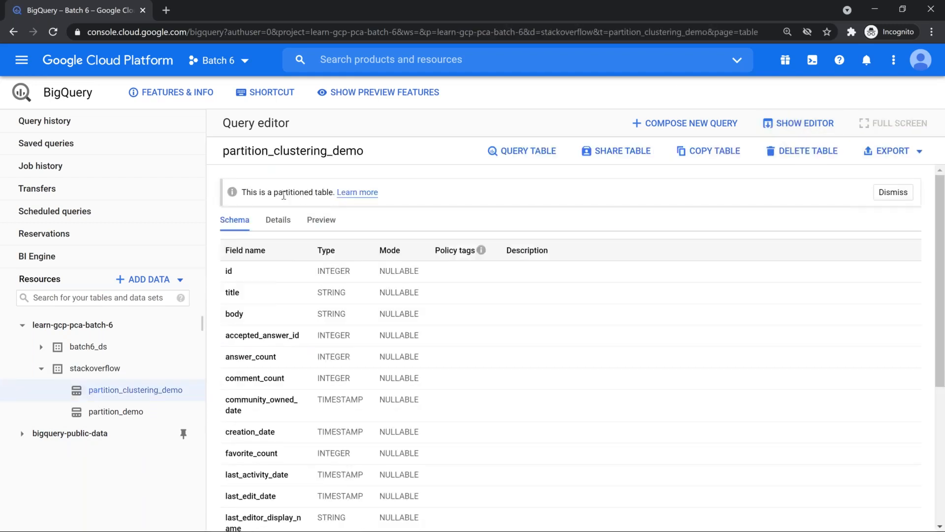
pyautogui.click(277, 220)
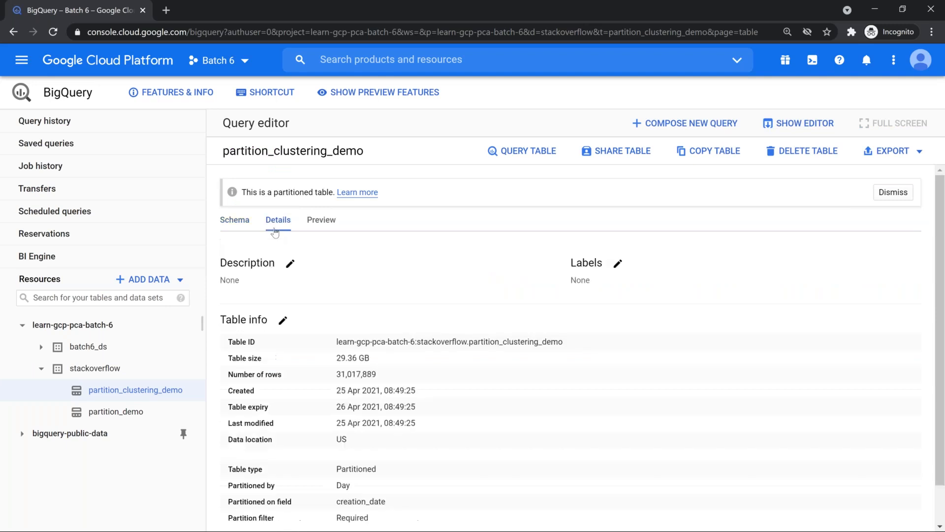
pyautogui.scroll(-1, 333, 447)
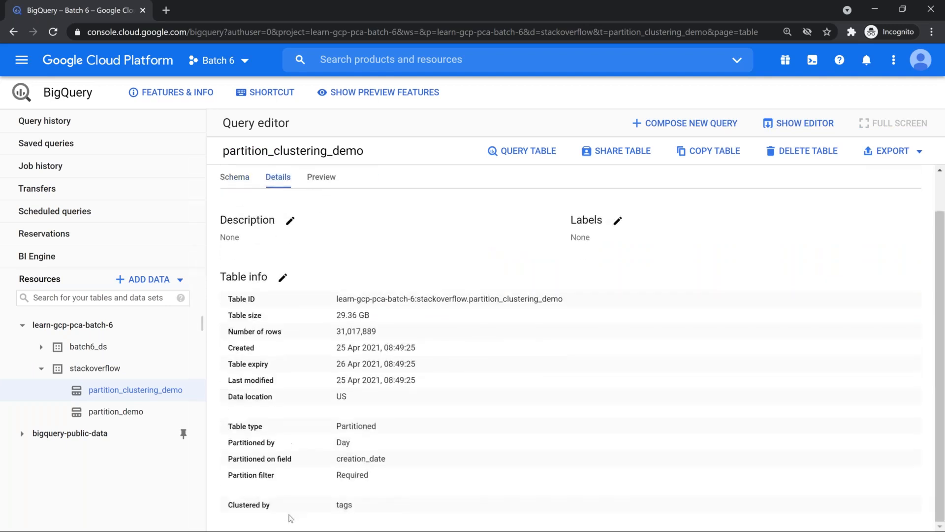
pyautogui.doubleClick(341, 503)
pyautogui.hotkey('alt', 'Tab')
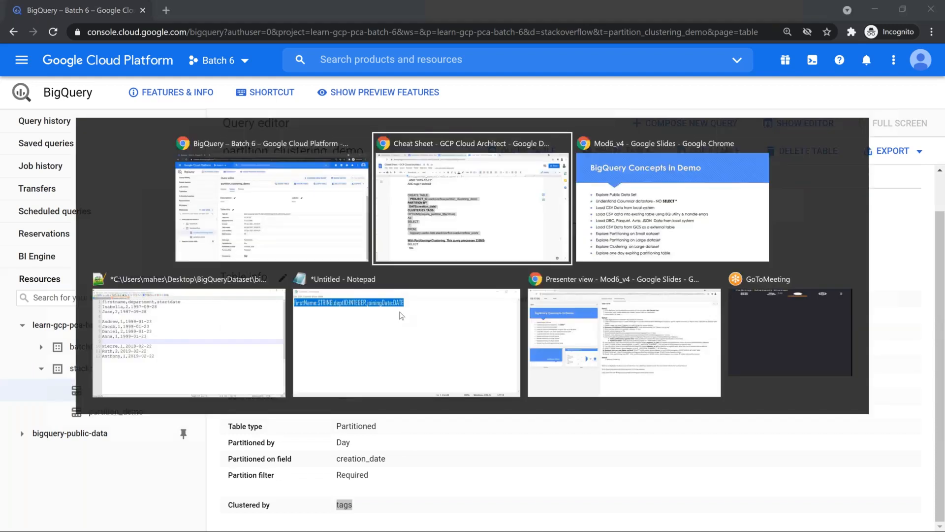
# Select the cheat sheet's No Clustering query and read through the Partitioning+Clustering query below it
pyautogui.scroll(-3, 209, 281)
pyautogui.scroll(10, 291, 276)
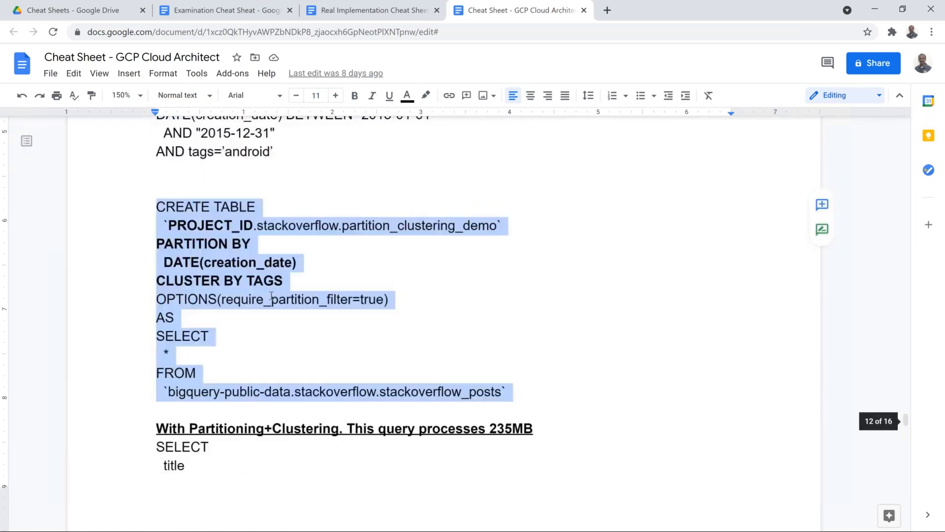
pyautogui.moveTo(157, 206); pyautogui.dragTo(297, 336)
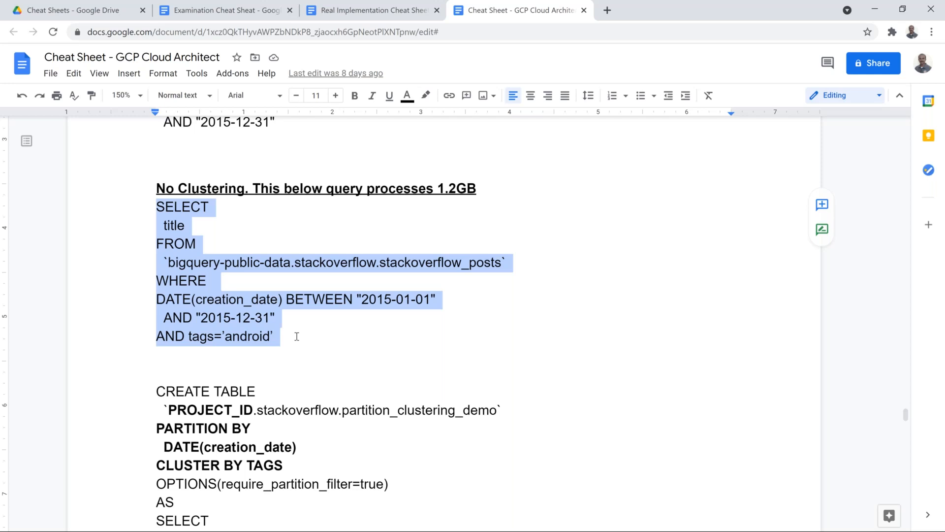
pyautogui.scroll(-7, 494, 257)
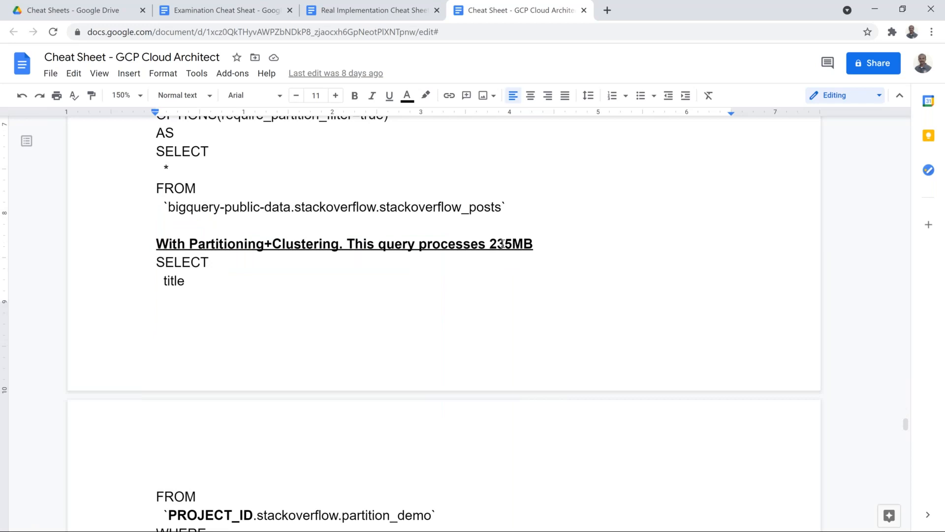
pyautogui.scroll(-4, 503, 249)
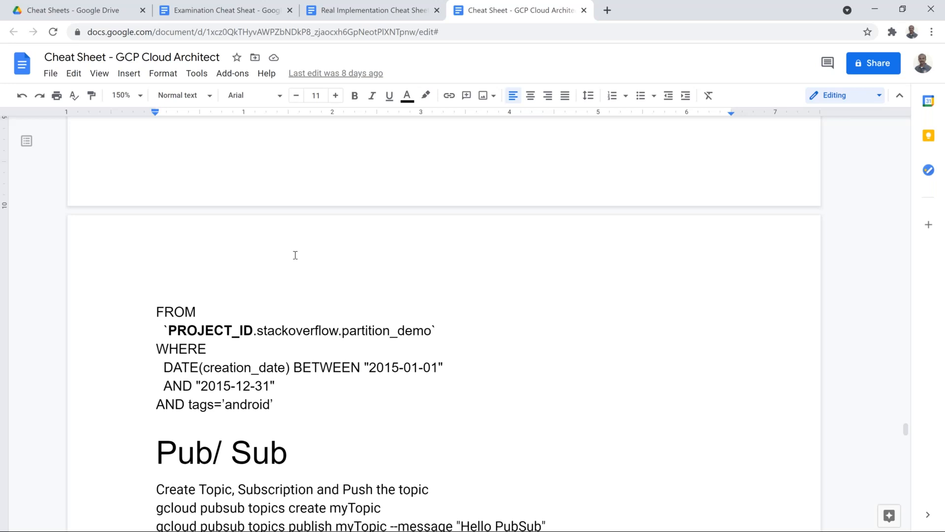
pyautogui.scroll(10, 306, 269)
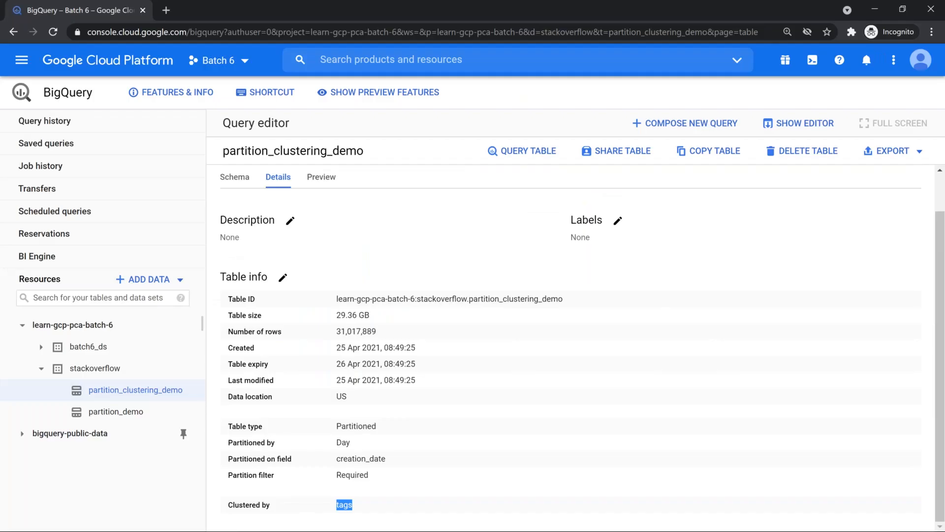
# Reload the 08:46 android-tag title query from Query history and note its 1.2 GB estimate
pyautogui.click(32, 121)
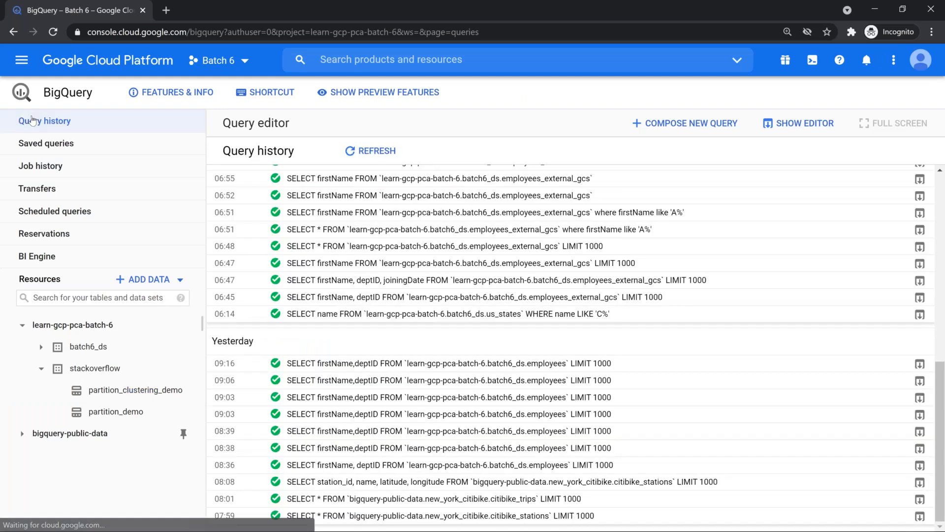
pyautogui.scroll(1, 502, 278)
pyautogui.scroll(8, 502, 278)
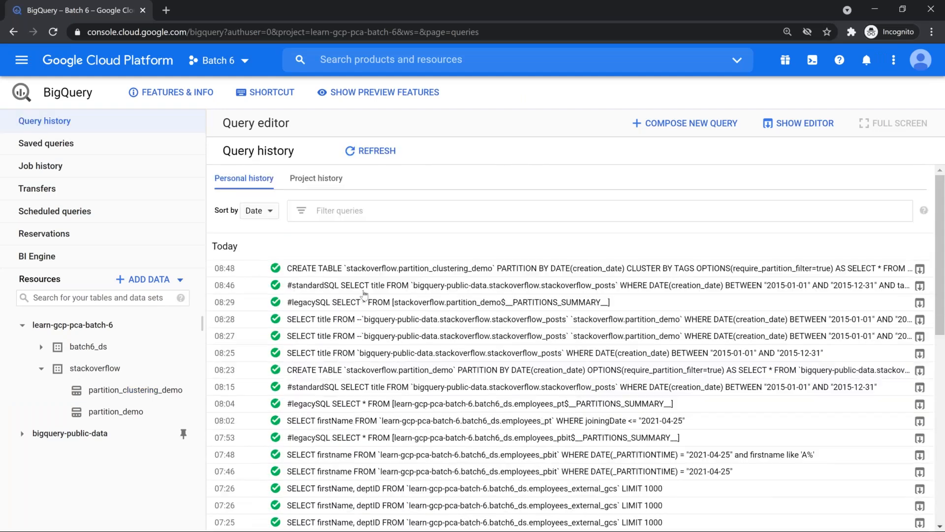
pyautogui.click(367, 286)
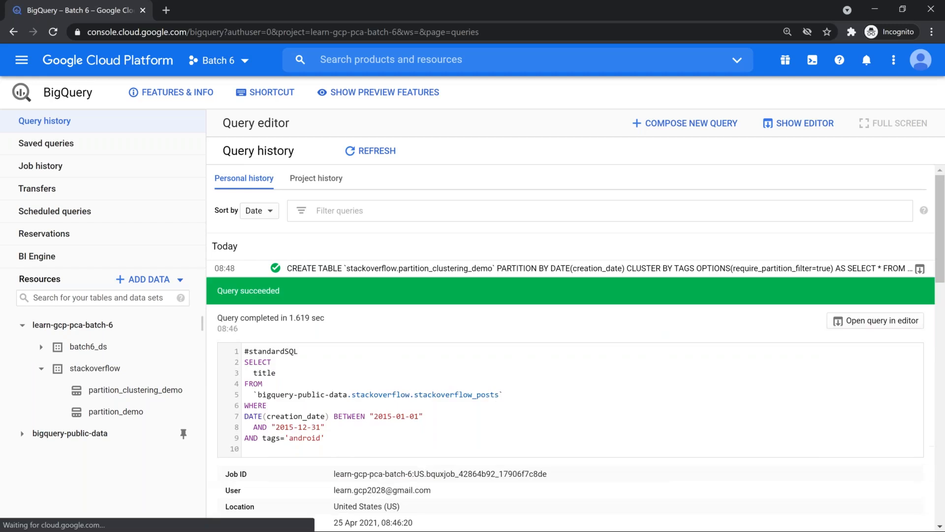
pyautogui.click(886, 327)
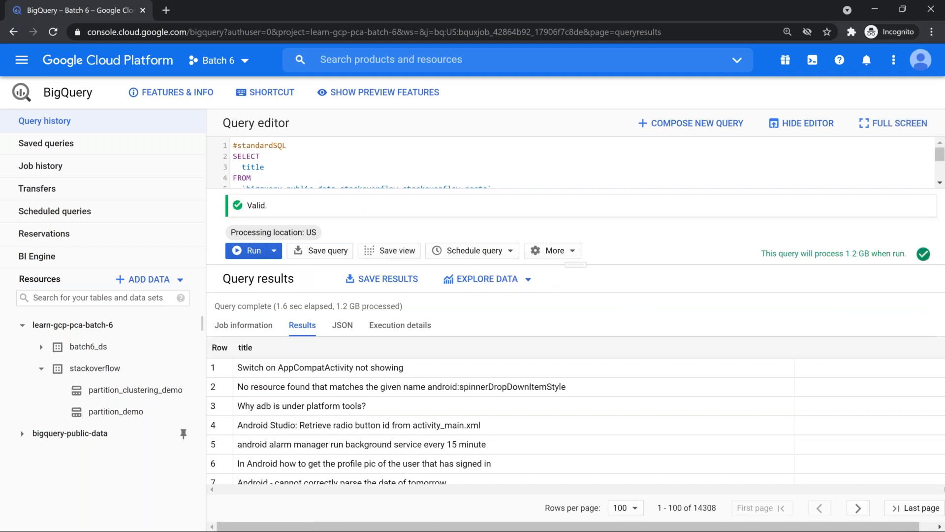
pyautogui.moveTo(568, 264); pyautogui.dragTo(589, 406)
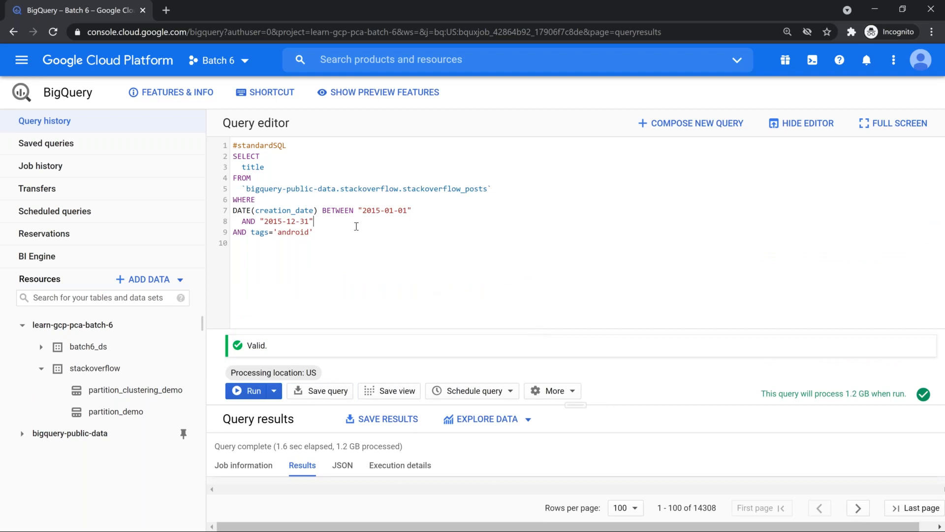
pyautogui.click(321, 233)
pyautogui.moveTo(270, 217); pyautogui.dragTo(222, 143)
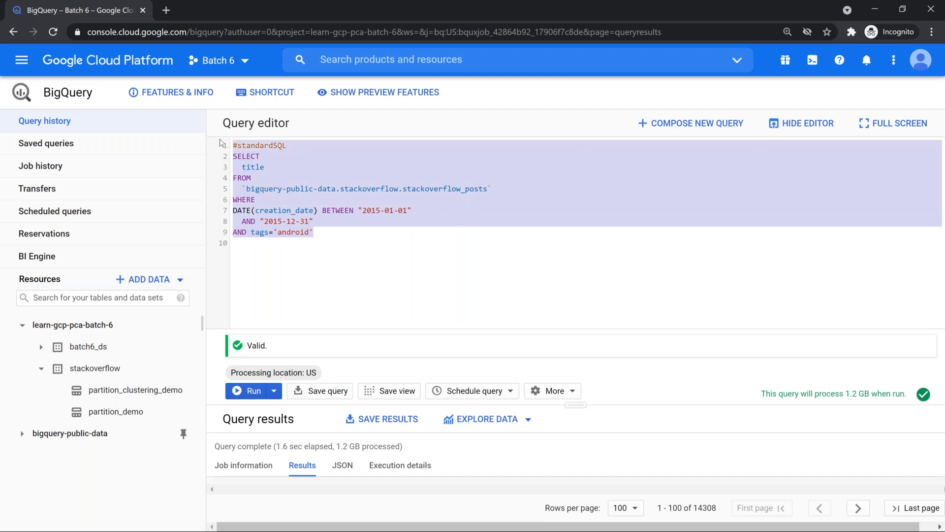
pyautogui.click(269, 203)
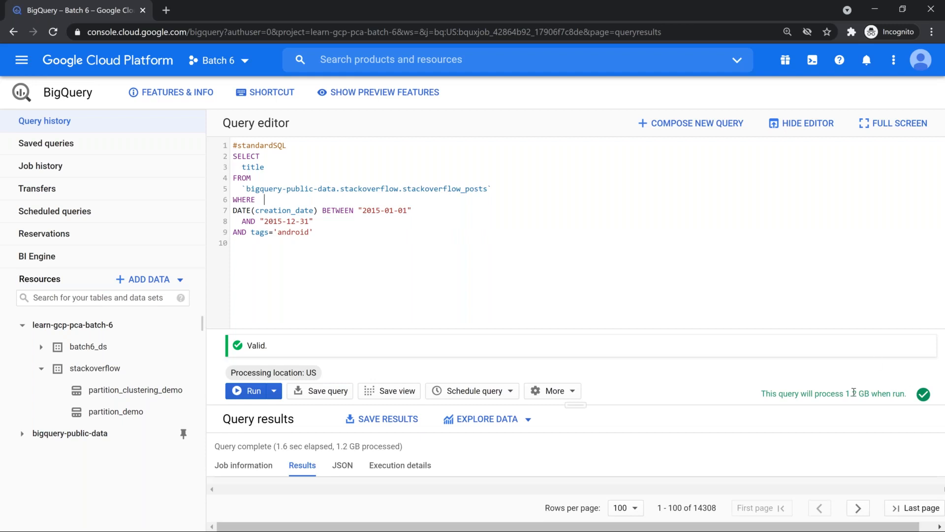
pyautogui.moveTo(840, 394); pyautogui.dragTo(867, 394)
# Comment out the public posts FROM line and add `stackoverflow.partition_clustering_demo` below it
pyautogui.click(545, 191)
pyautogui.press('Home')
pyautogui.write('--')
pyautogui.press('End')
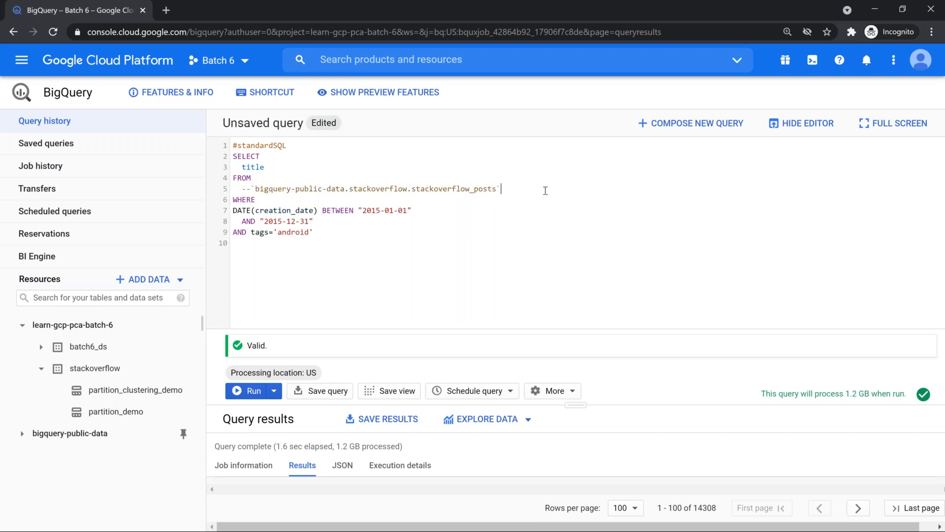
pyautogui.press('Return')
pyautogui.write('stc')
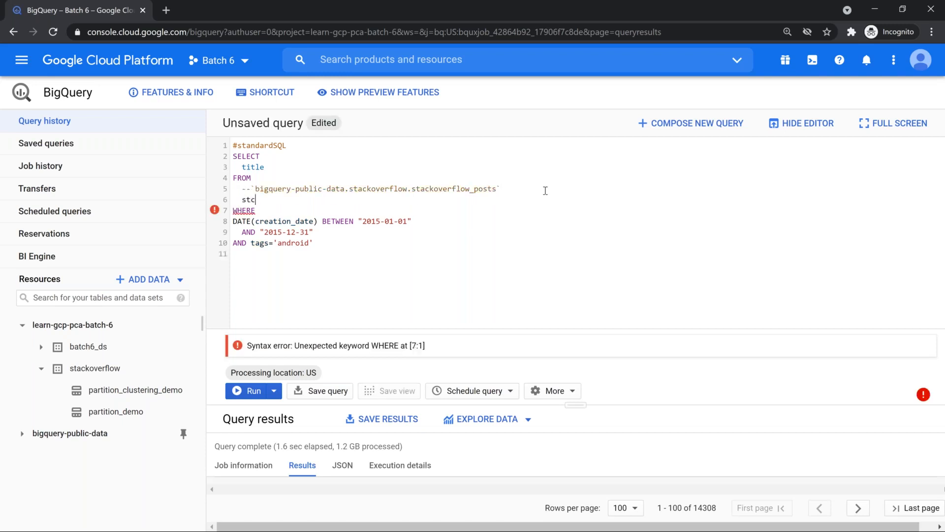
pyautogui.press('BackSpace')
pyautogui.write('ac')
pyautogui.press('Tab')
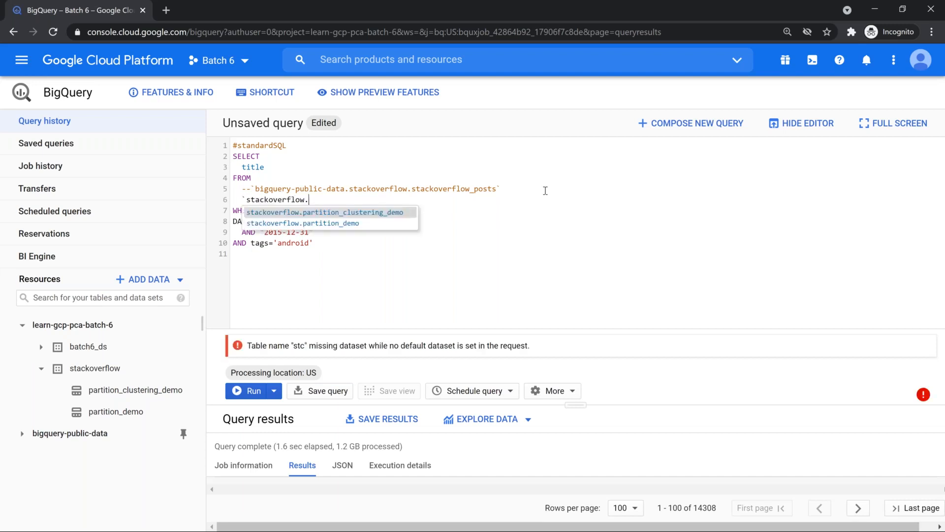
pyautogui.press('Tab')
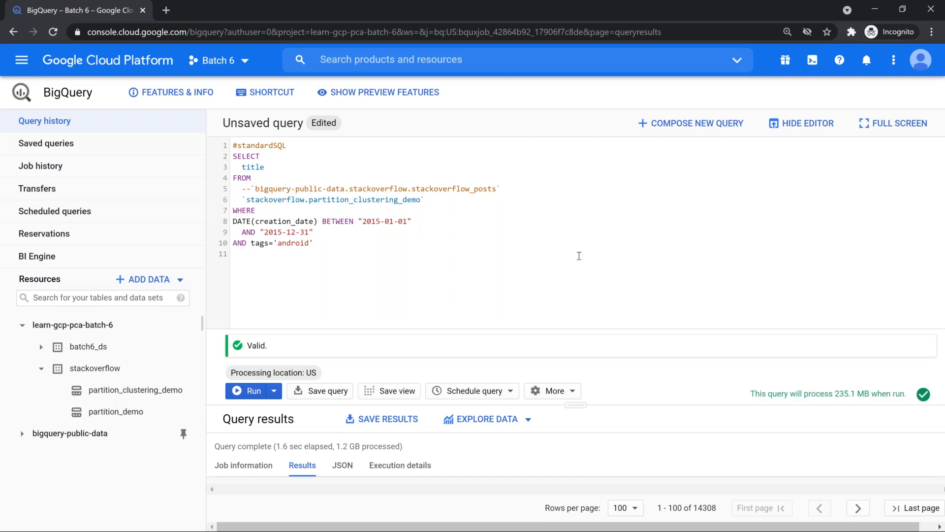
# Toggle comments between the two table lines, leaving partition_clustering_demo as the active source
pyautogui.press('Home')
pyautogui.write('--')
pyautogui.press('Up')
pyautogui.press('BackSpace')
pyautogui.press('BackSpace')
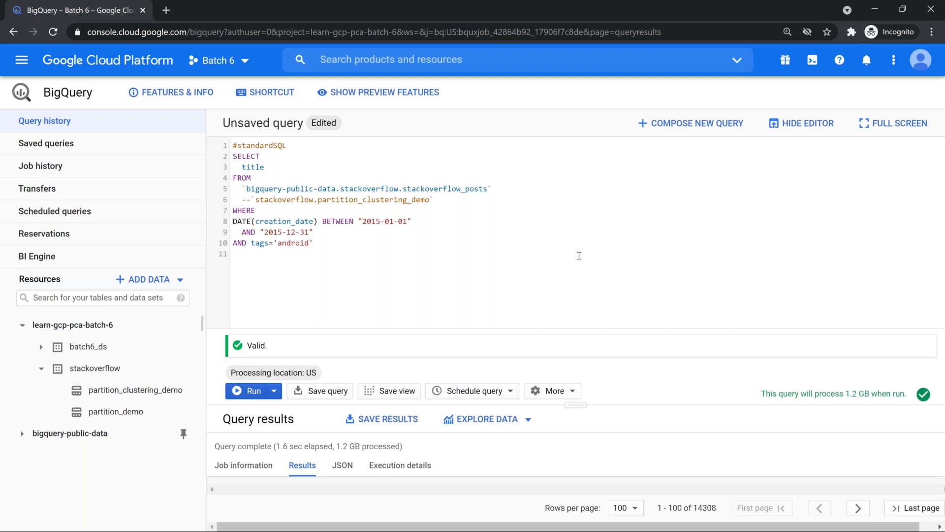
pyautogui.write('--')
pyautogui.press('Down')
pyautogui.press('BackSpace')
pyautogui.press('BackSpace')
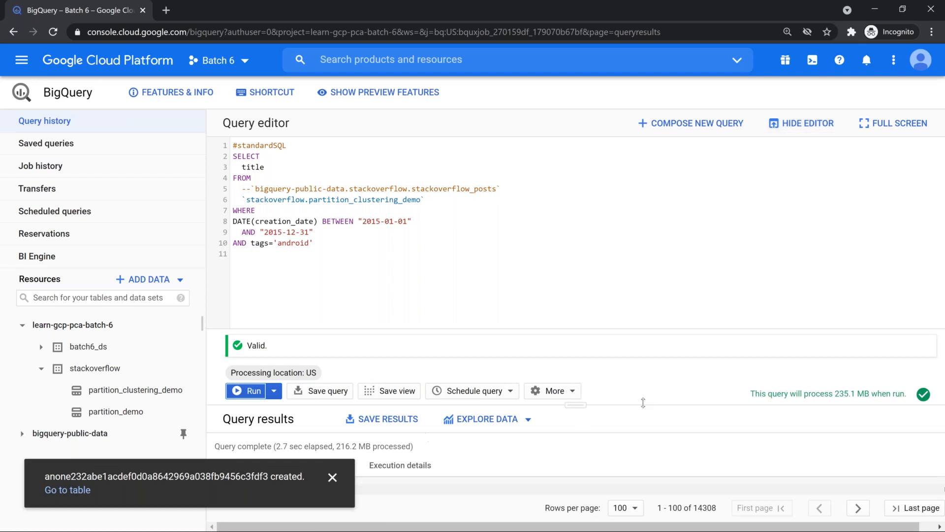
pyautogui.moveTo(585, 403); pyautogui.dragTo(566, 247)
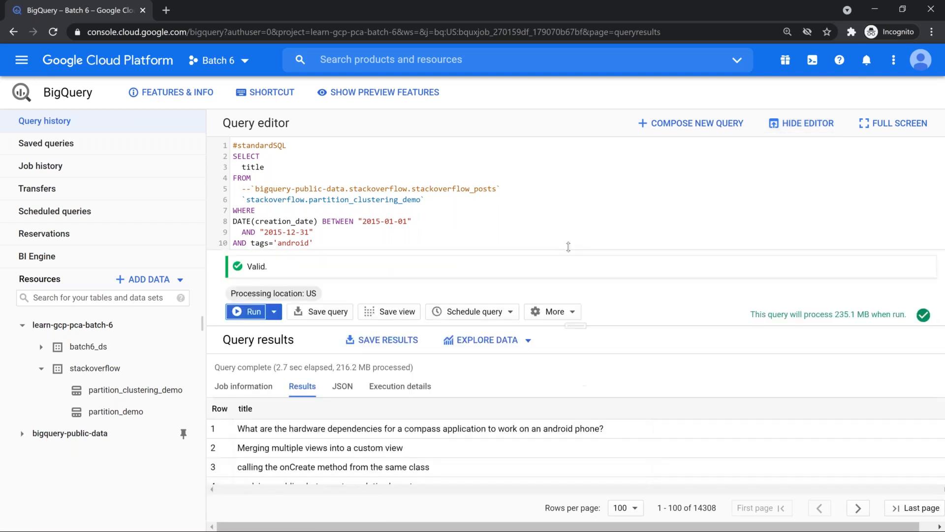
pyautogui.doubleClick(846, 235)
pyautogui.doubleClick(347, 289)
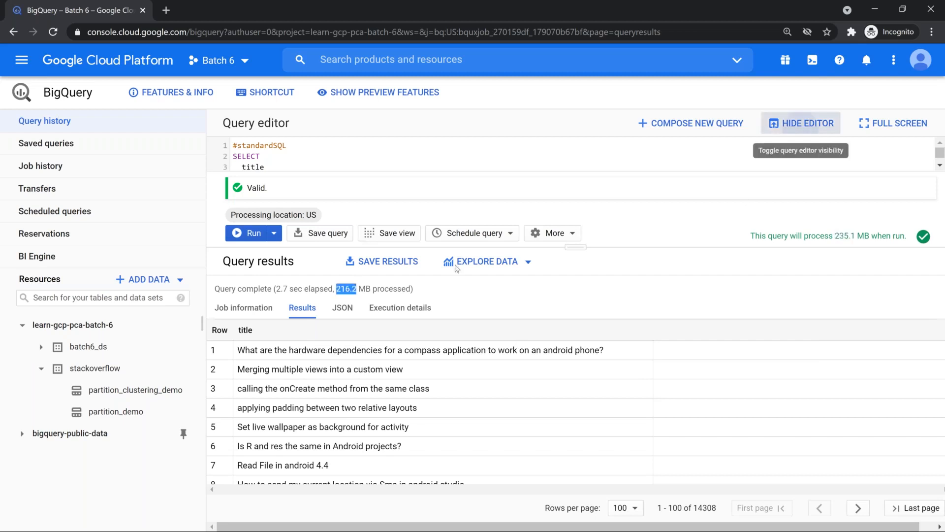
pyautogui.click(802, 123)
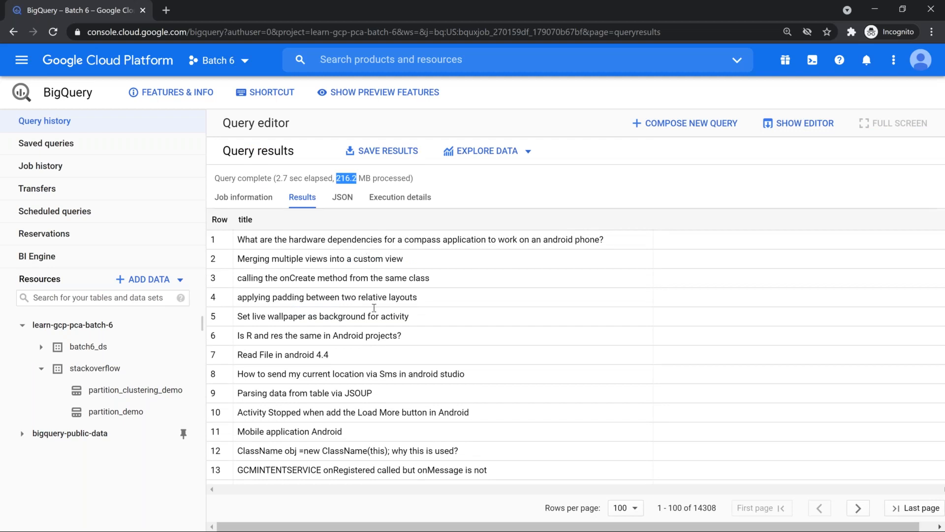
pyautogui.scroll(-6, 375, 315)
pyautogui.scroll(6, 377, 327)
pyautogui.scroll(-6, 372, 330)
pyautogui.scroll(6, 366, 334)
pyautogui.click(784, 127)
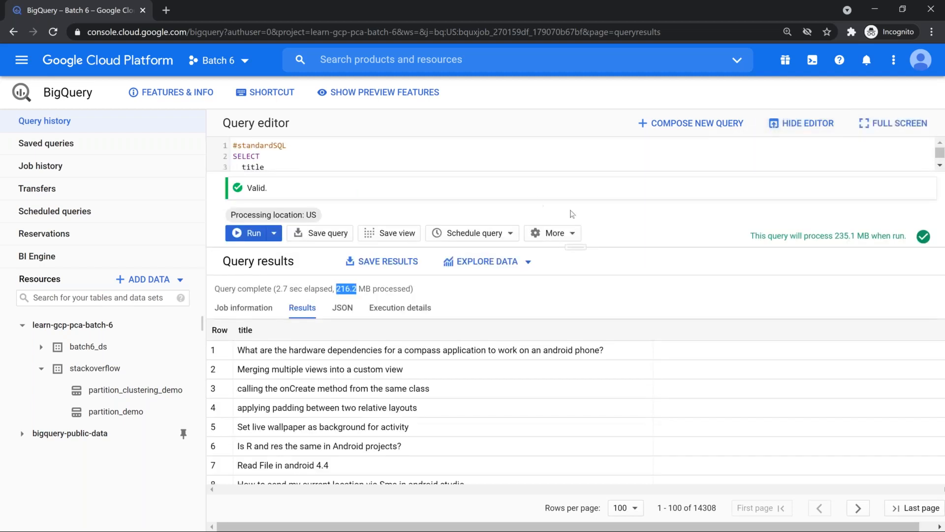
pyautogui.moveTo(576, 260); pyautogui.dragTo(587, 358)
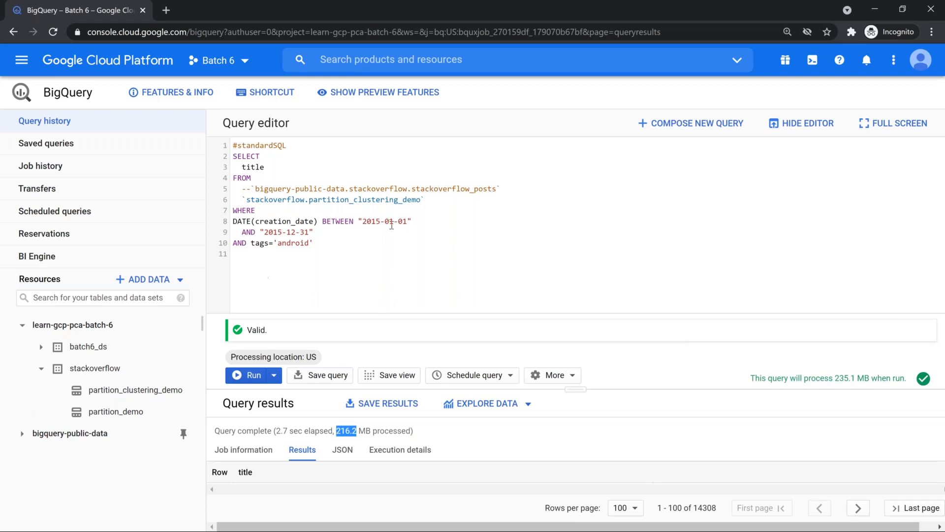
# Uncomment the public stackoverflow_posts line and comment out the clustered table line with --
pyautogui.click(372, 189)
pyautogui.press('Home')
pyautogui.press('Delete')
pyautogui.press('Delete')
pyautogui.press('Down')
pyautogui.write('--')
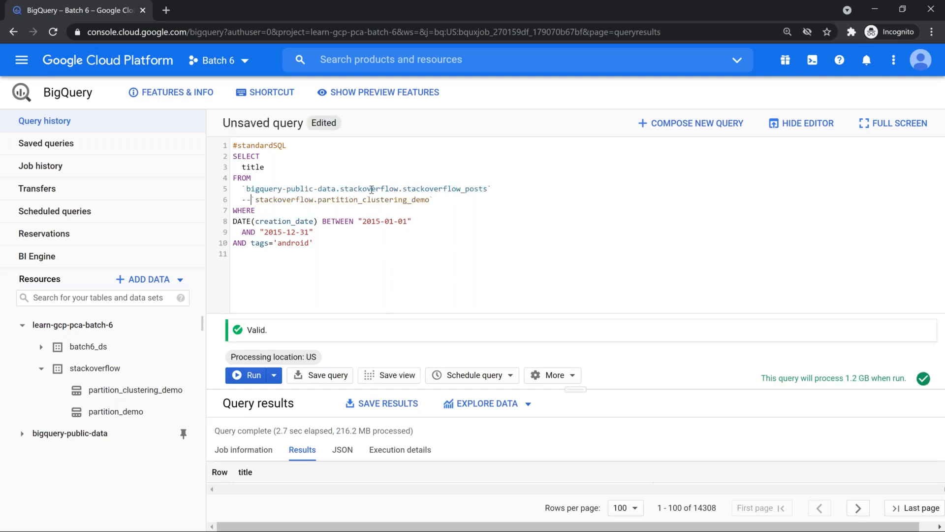
# Show the stackoverflow_posts table details: 29.36 GB, 31,017,889 rows, last modified 11 Jul 2017
pyautogui.keyDown('ctrl'); pyautogui.click(378, 189); pyautogui.keyUp('ctrl')
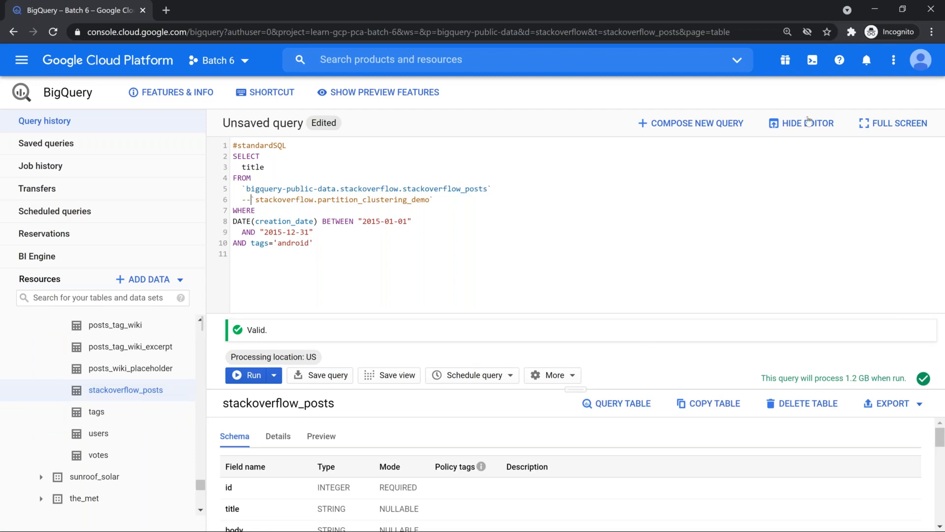
pyautogui.click(795, 132)
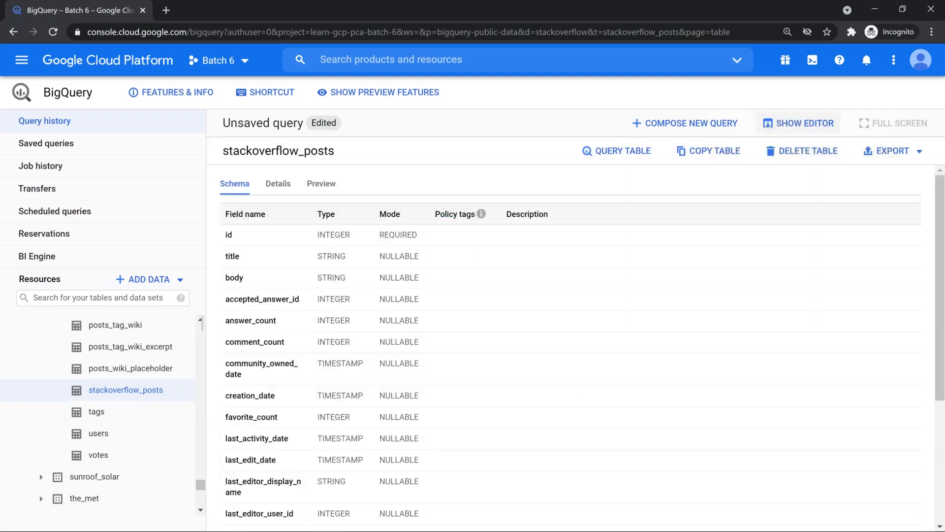
pyautogui.click(278, 185)
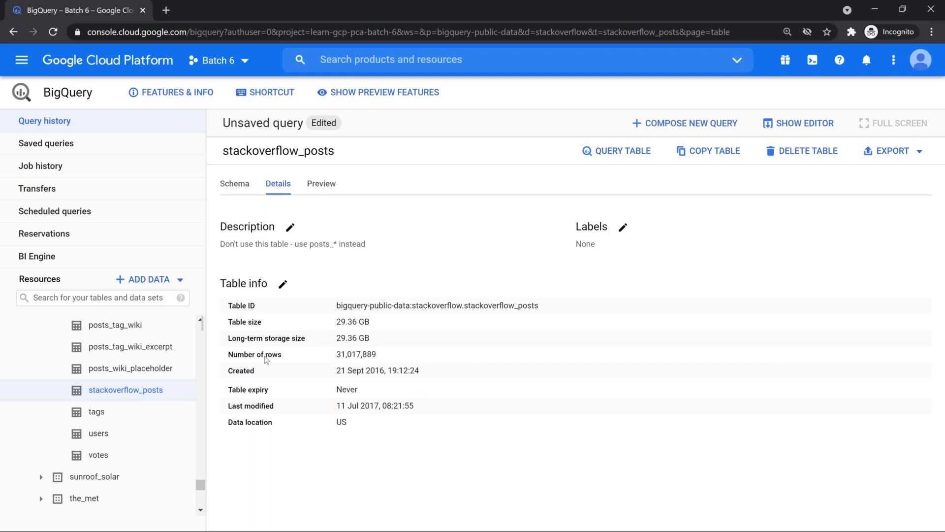
pyautogui.moveTo(200, 485); pyautogui.dragTo(183, 316)
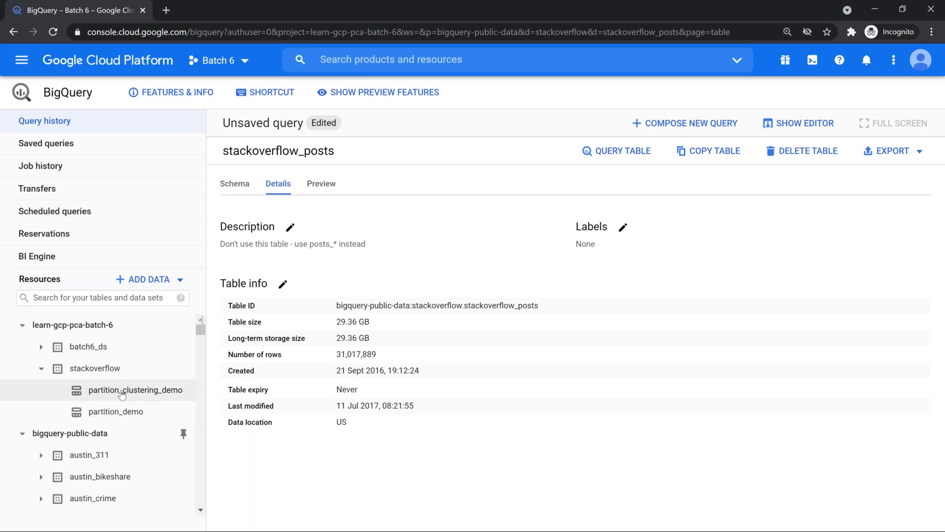
# Open partition_clustering_demo details and highlight its 29.36 GB table size, day-partitioned on creation_date
pyautogui.click(122, 392)
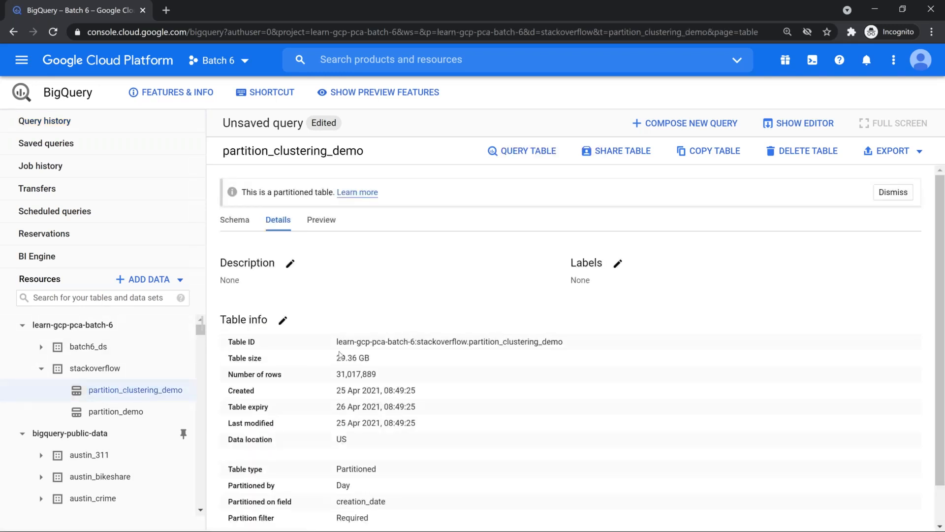
pyautogui.moveTo(337, 358); pyautogui.dragTo(379, 361)
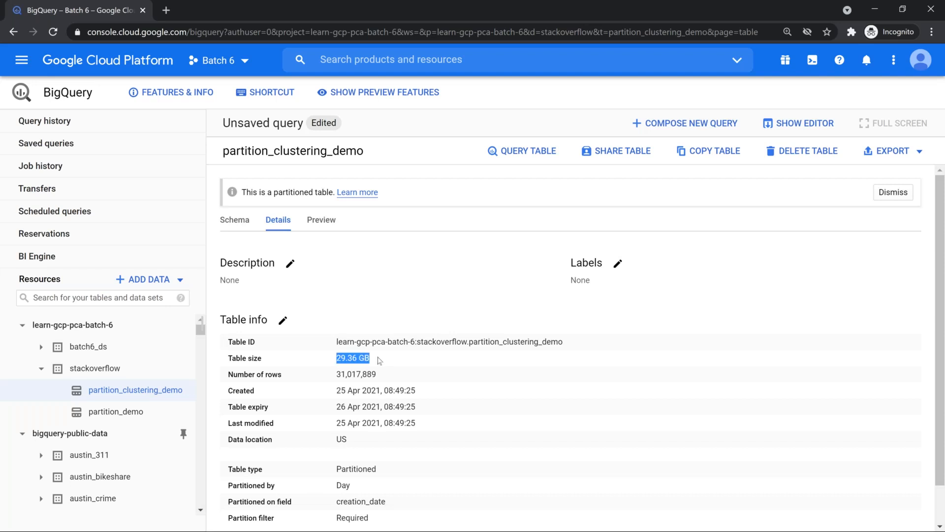
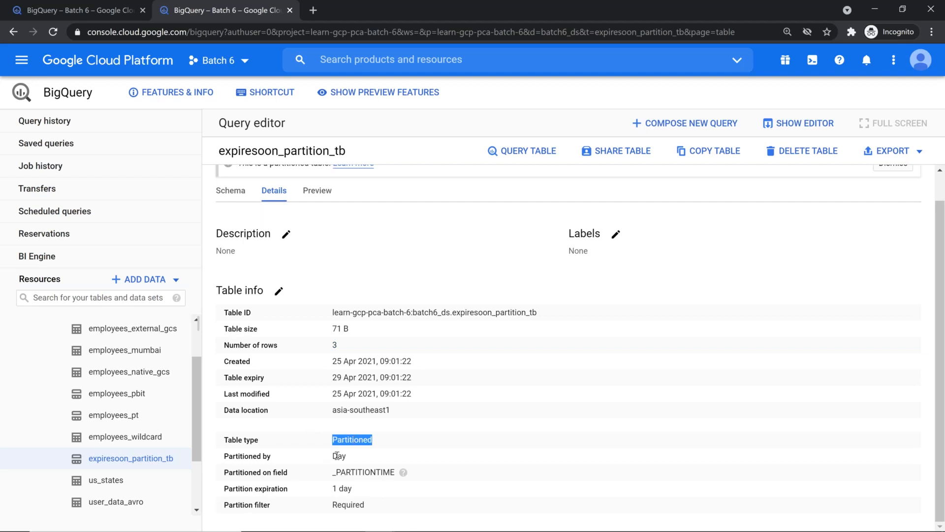
# Point out its Partitioned type, Day partitioning, 1-day partition expiration and 29 Apr 2021 expiry against today's date
pyautogui.doubleClick(338, 455)
pyautogui.click(336, 472)
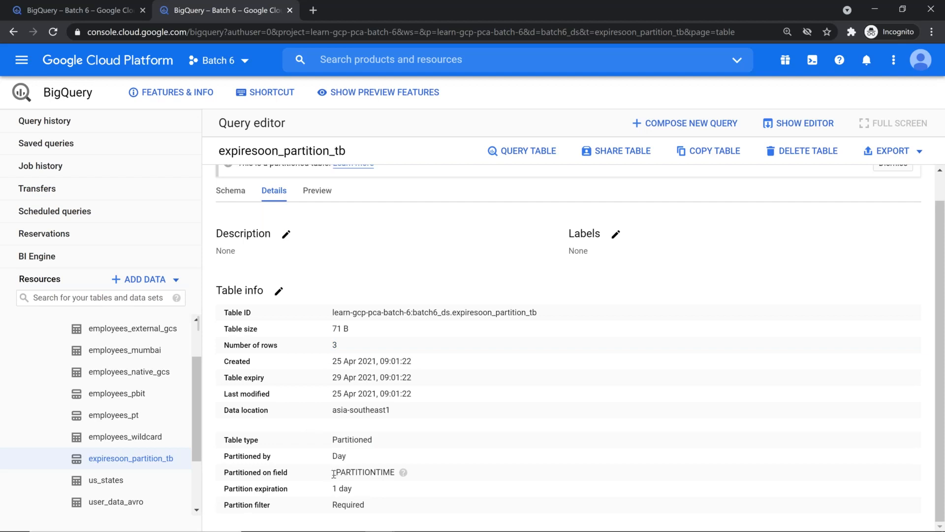
pyautogui.moveTo(331, 489); pyautogui.dragTo(354, 489)
pyautogui.moveTo(333, 379); pyautogui.dragTo(413, 378)
pyautogui.click(888, 521)
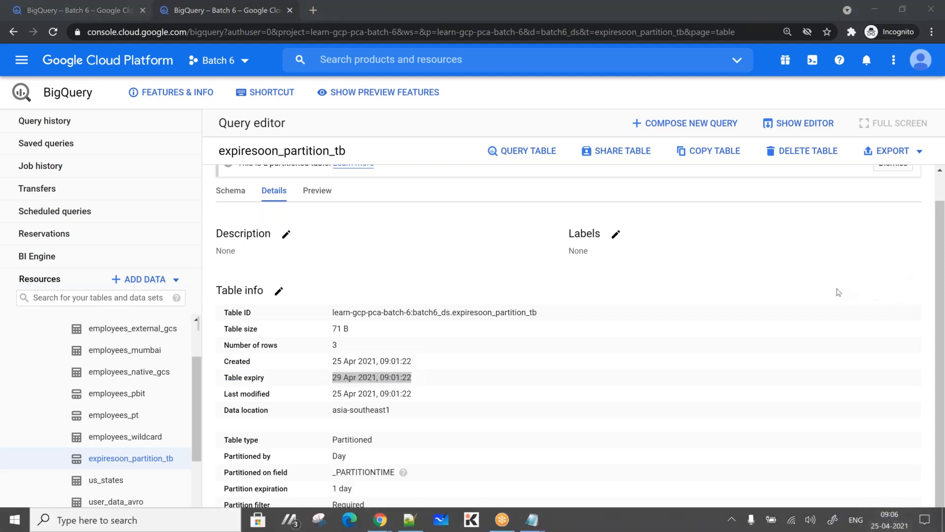
pyautogui.click(620, 390)
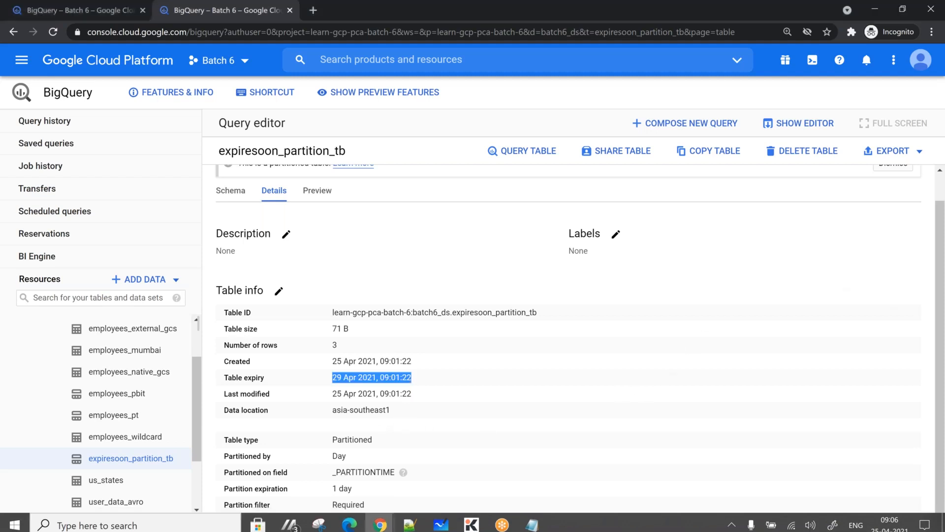
# Look over the table's three preview rows, then go back to its details
pyautogui.click(319, 191)
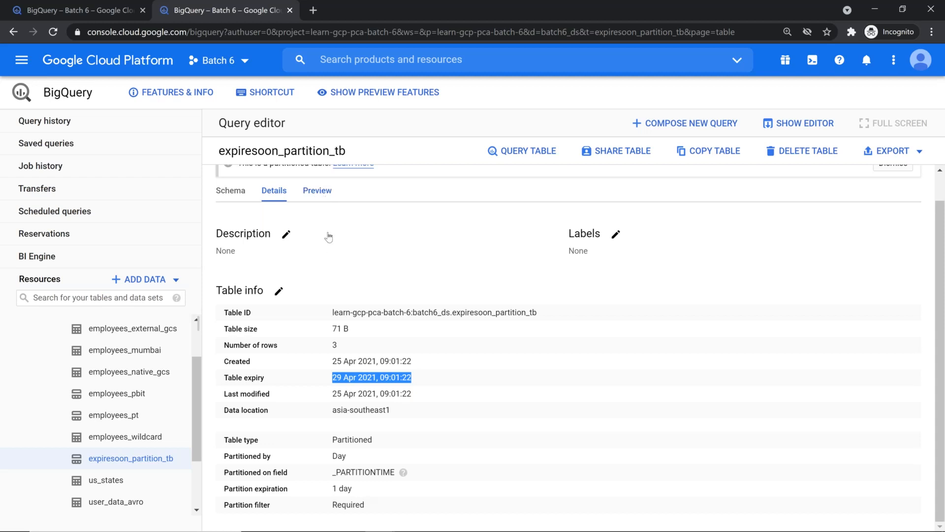
pyautogui.moveTo(250, 265); pyautogui.dragTo(413, 307)
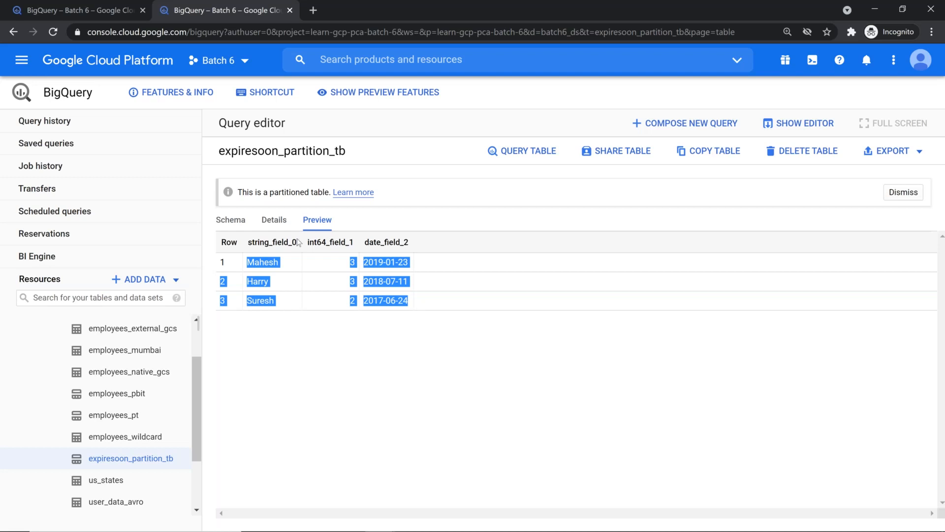
pyautogui.click(270, 223)
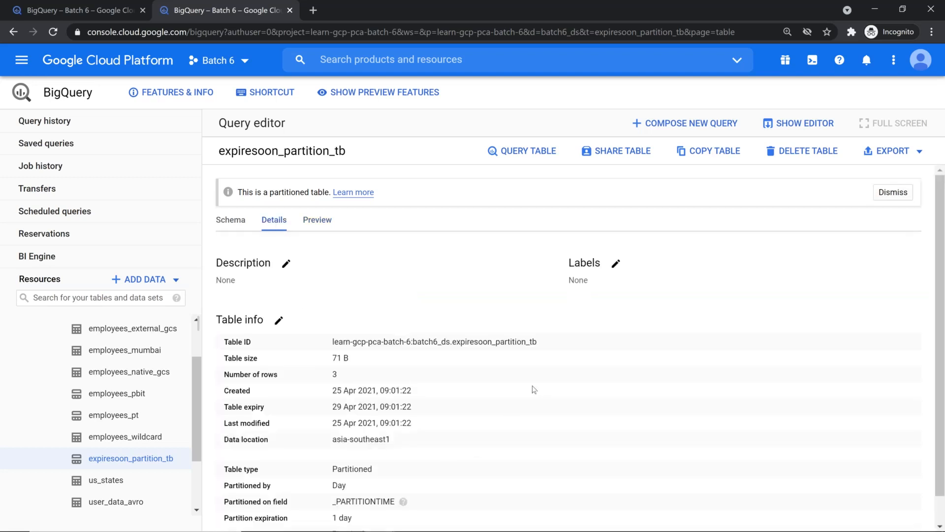
# Change expiresoon_partition_tb's table expiry to 6 May 2021, then preview its three rows
pyautogui.click(279, 320)
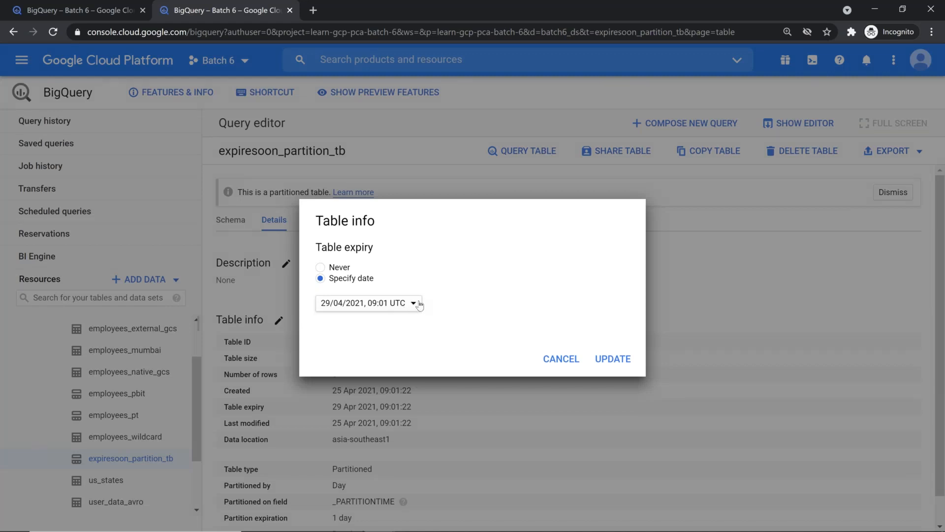
pyautogui.click(414, 304)
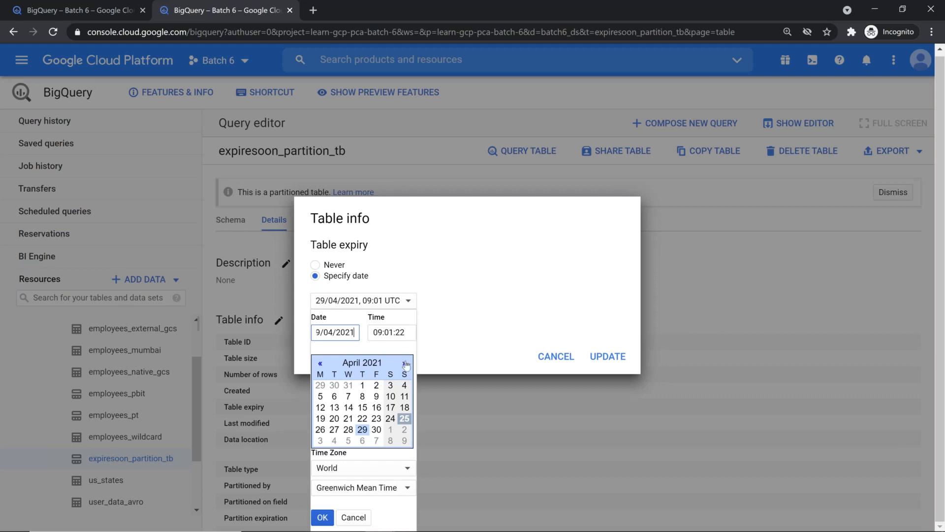
pyautogui.click(405, 363)
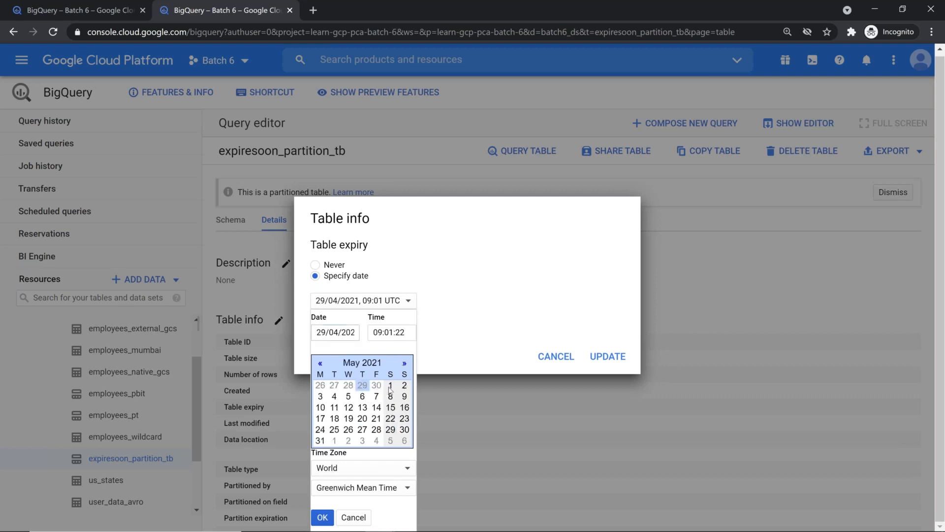
pyautogui.click(364, 397)
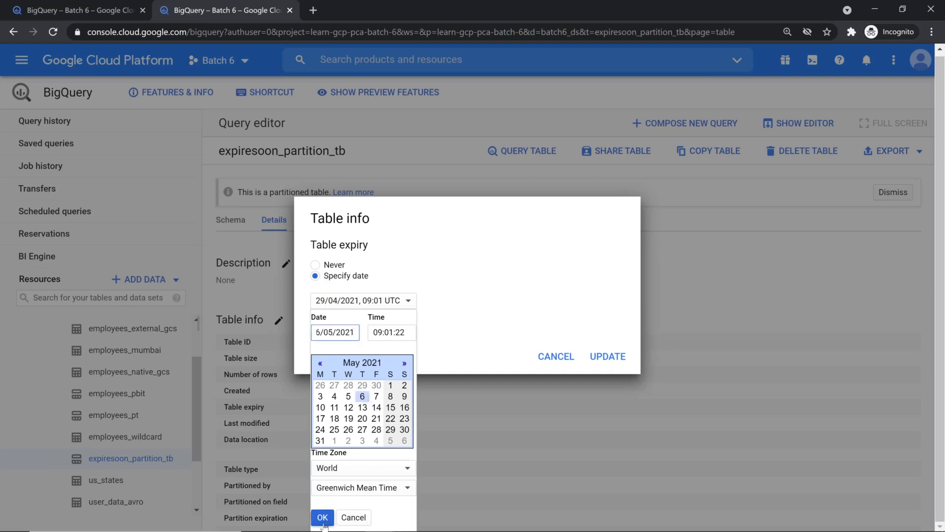
pyautogui.click(322, 517)
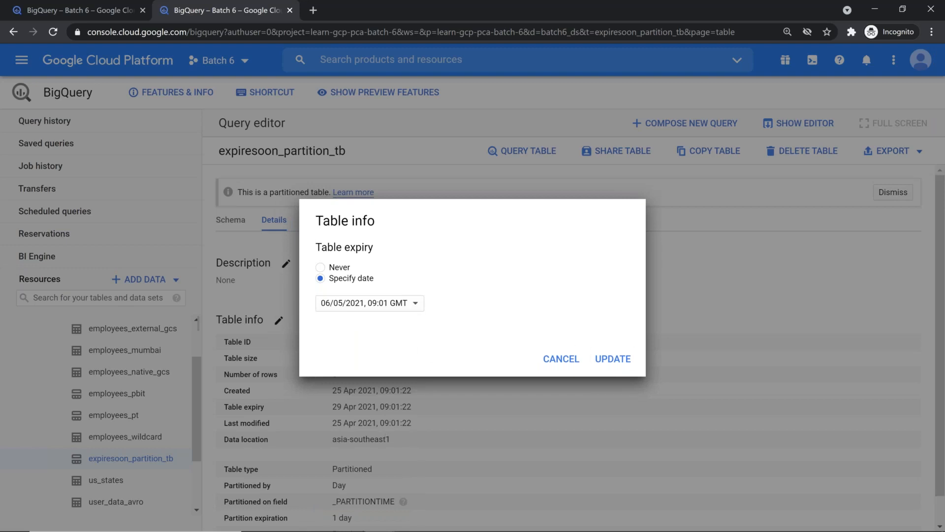
pyautogui.click(614, 360)
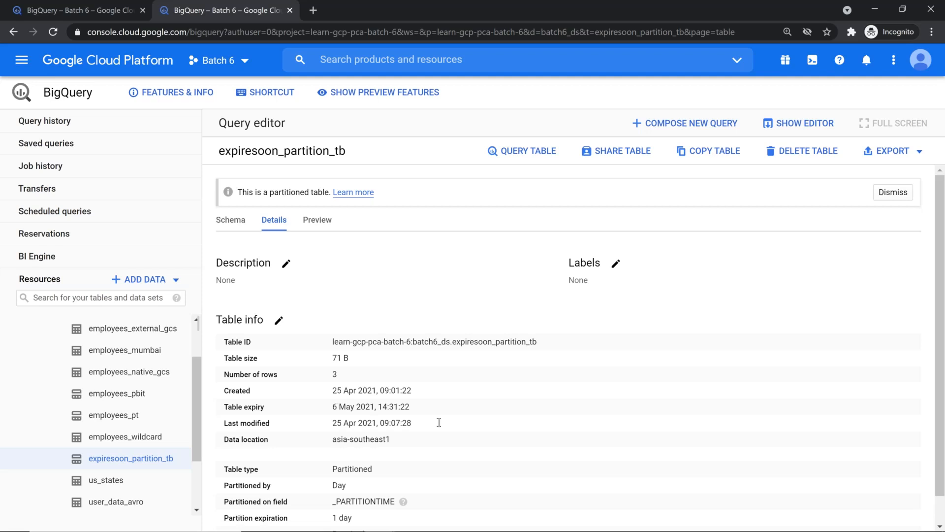
pyautogui.click(310, 223)
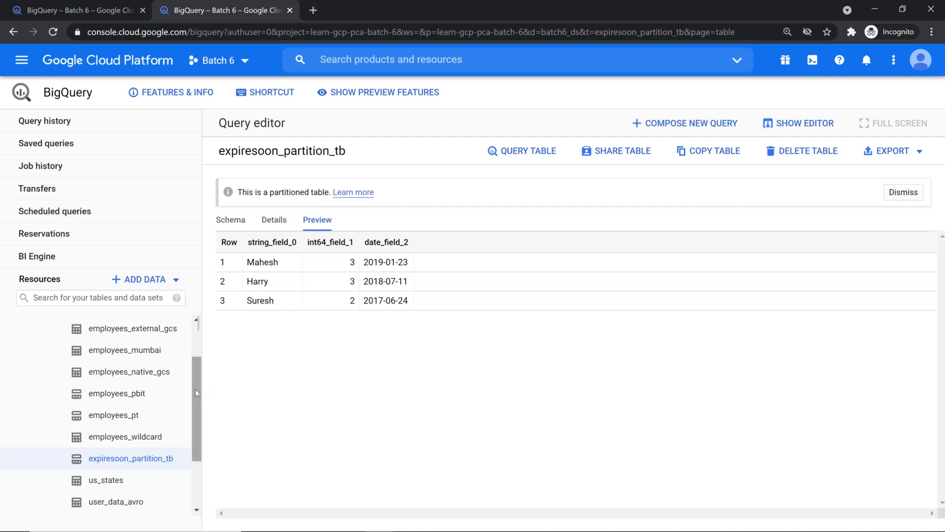
# Compare employees_mumbai's table expiry date with today, then reopen expiresoon_partition_tb showing 6 May 2021
pyautogui.moveTo(202, 373); pyautogui.dragTo(246, 374)
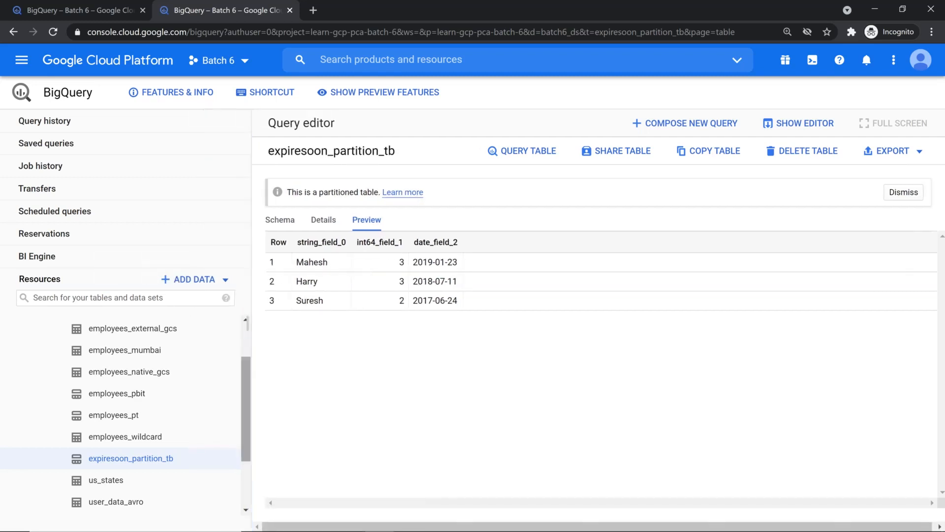
pyautogui.scroll(1, 246, 373)
pyautogui.scroll(-1, 100, 359)
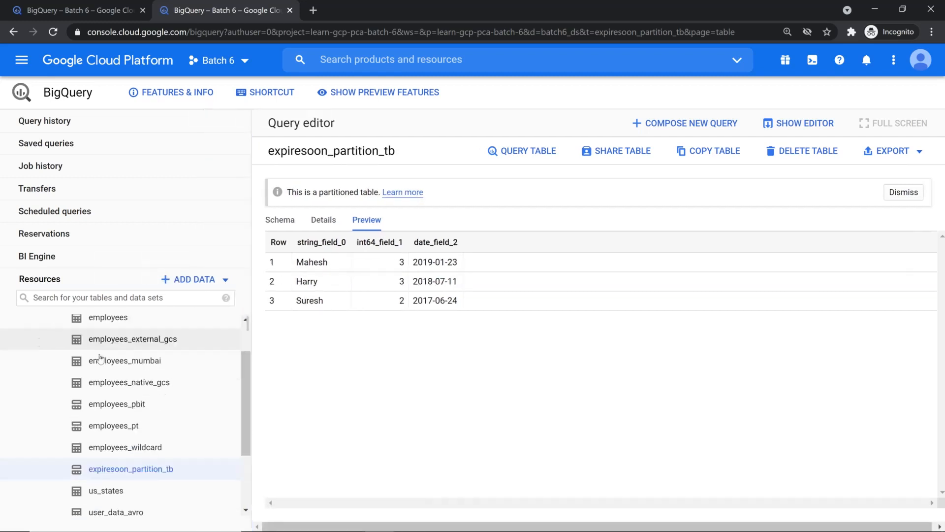
pyautogui.scroll(-2, 100, 358)
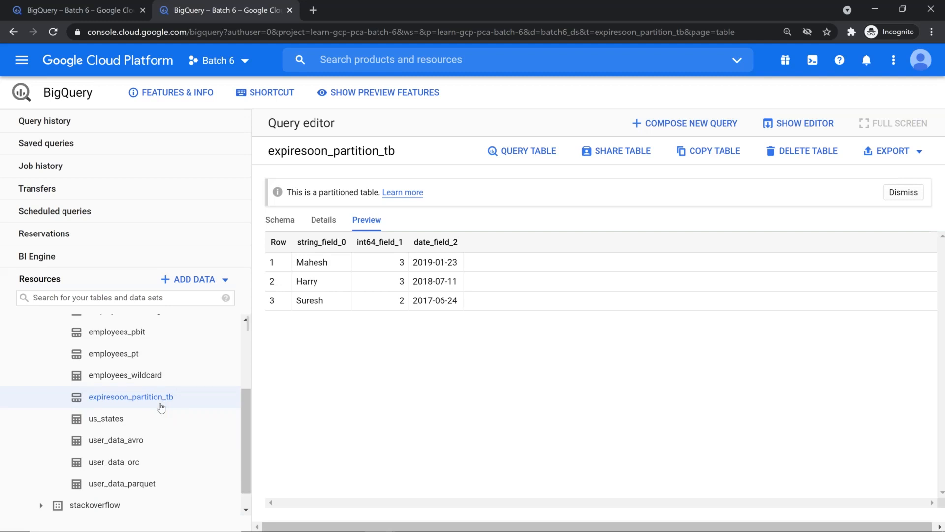
pyautogui.scroll(3, 161, 408)
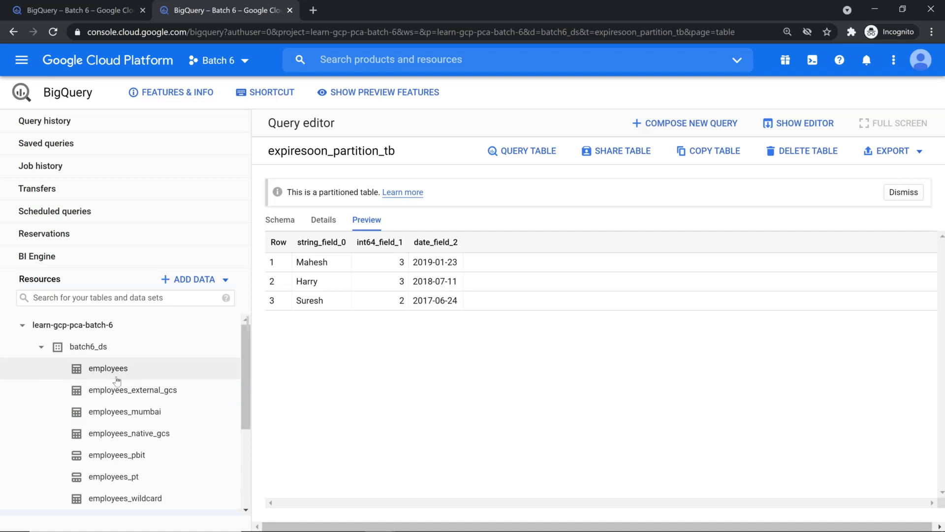
pyautogui.click(110, 414)
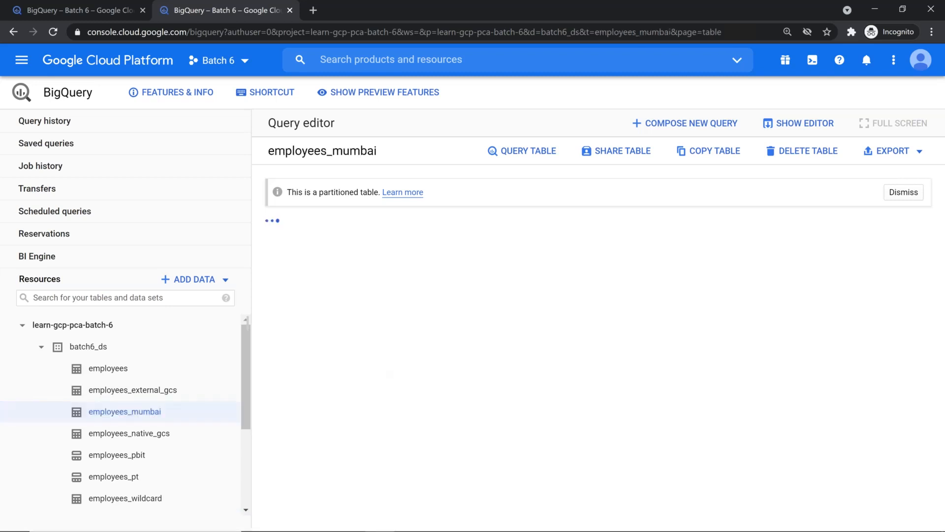
pyautogui.moveTo(382, 371); pyautogui.dragTo(458, 370)
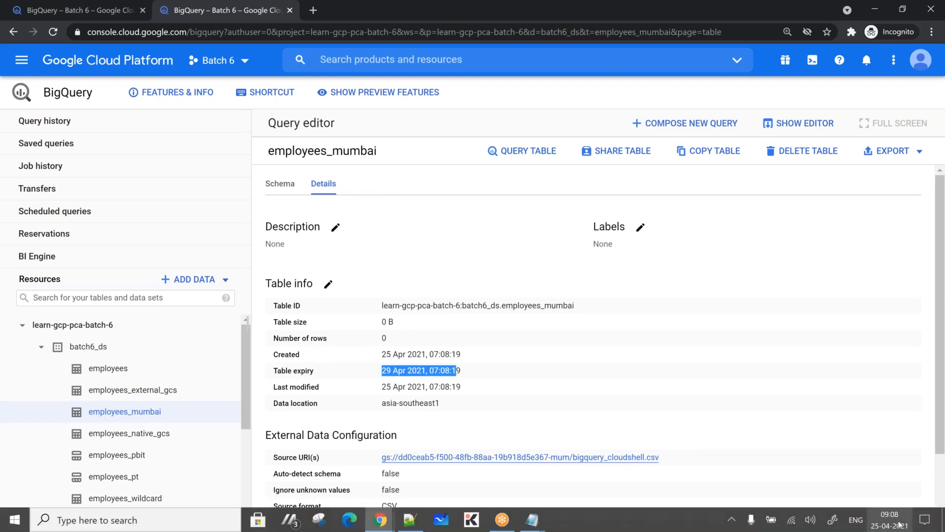
pyautogui.click(900, 524)
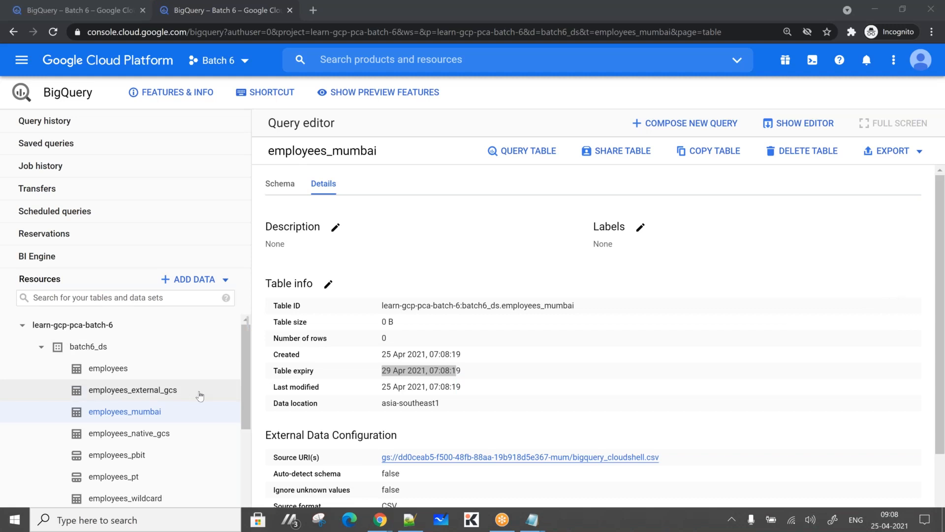
pyautogui.moveTo(242, 362); pyautogui.dragTo(249, 408)
pyautogui.click(147, 412)
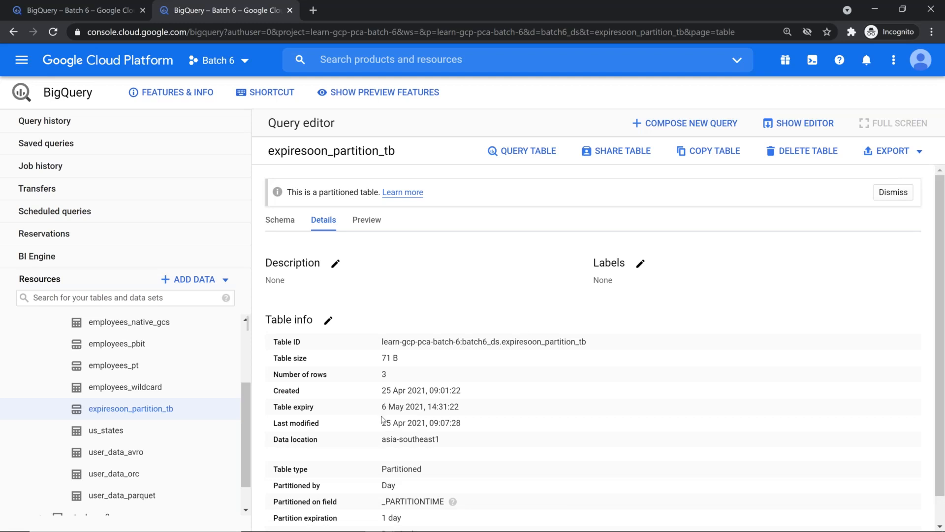
# Change expiresoon_partition_tb's table expiry from 6 May 2021 to Never
pyautogui.moveTo(382, 406); pyautogui.dragTo(470, 416)
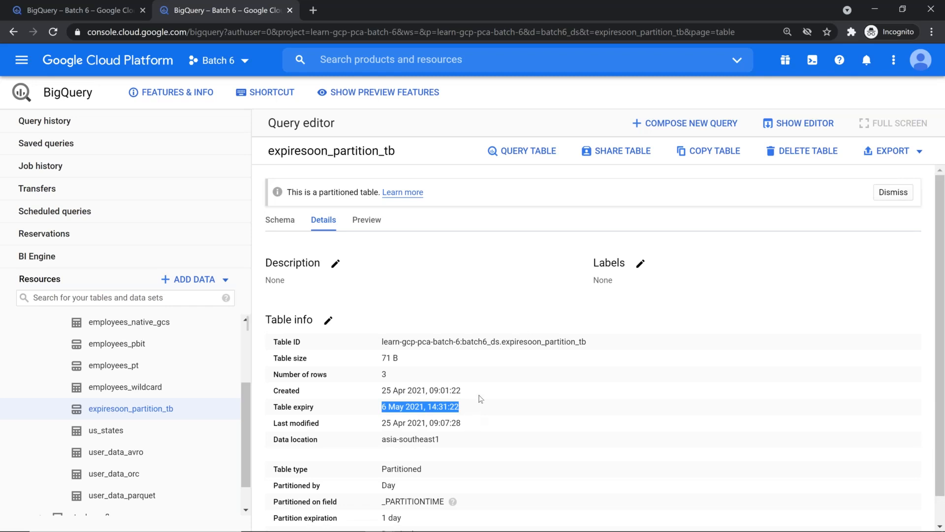
pyautogui.scroll(3, 72, 350)
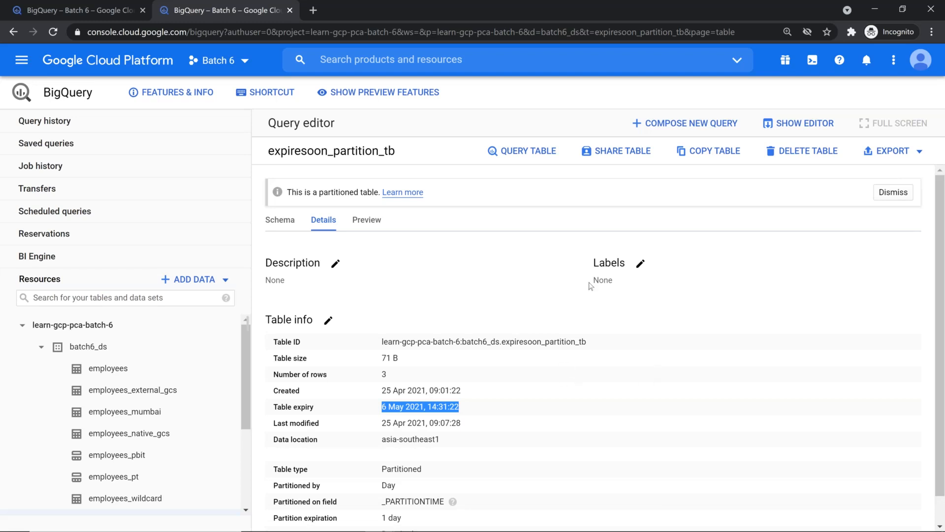
pyautogui.click(329, 321)
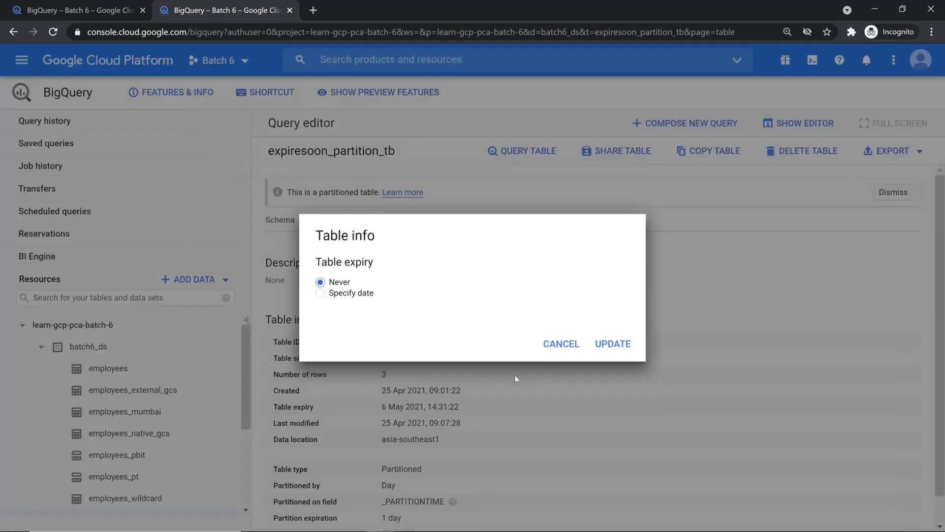
pyautogui.click(624, 345)
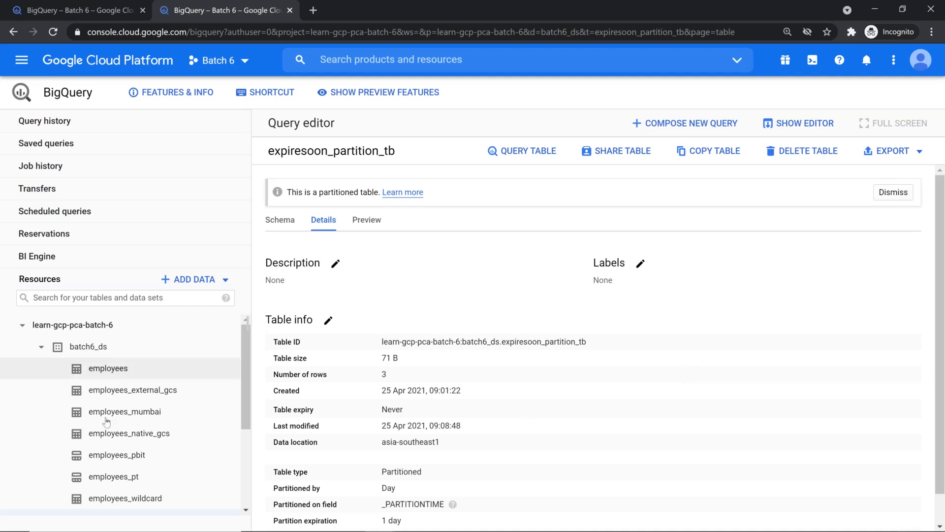
# Reopen expiresoon_partition_tb's table information after a look at employees_pbit
pyautogui.scroll(-1, 106, 411)
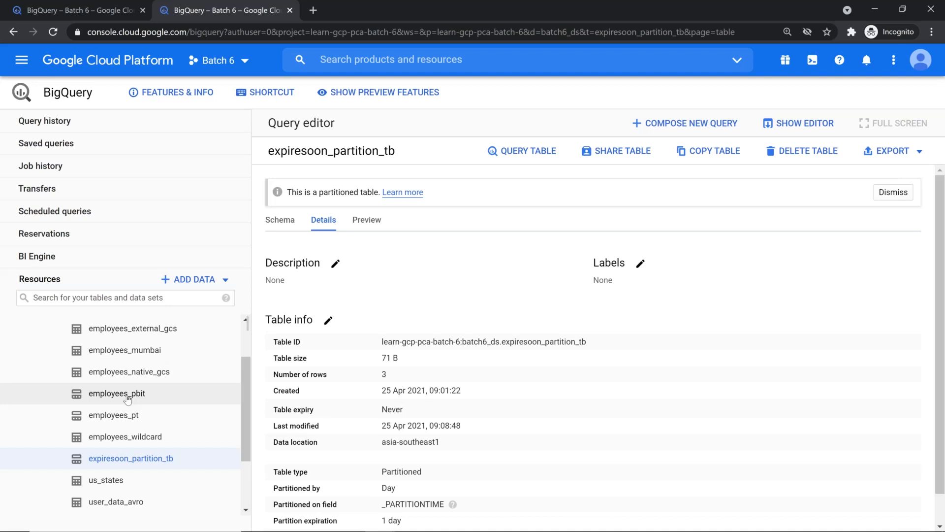
pyautogui.click(127, 397)
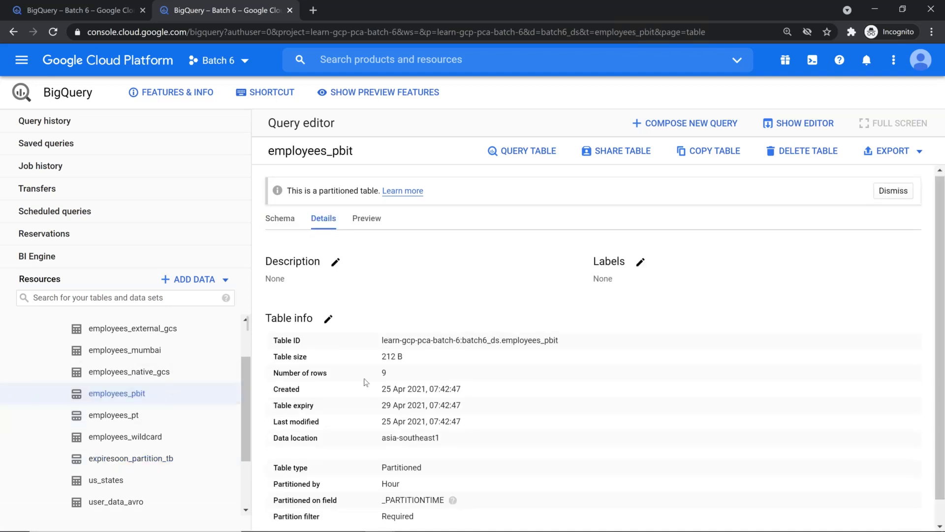
pyautogui.scroll(-1, 365, 382)
pyautogui.moveTo(426, 495); pyautogui.dragTo(259, 444)
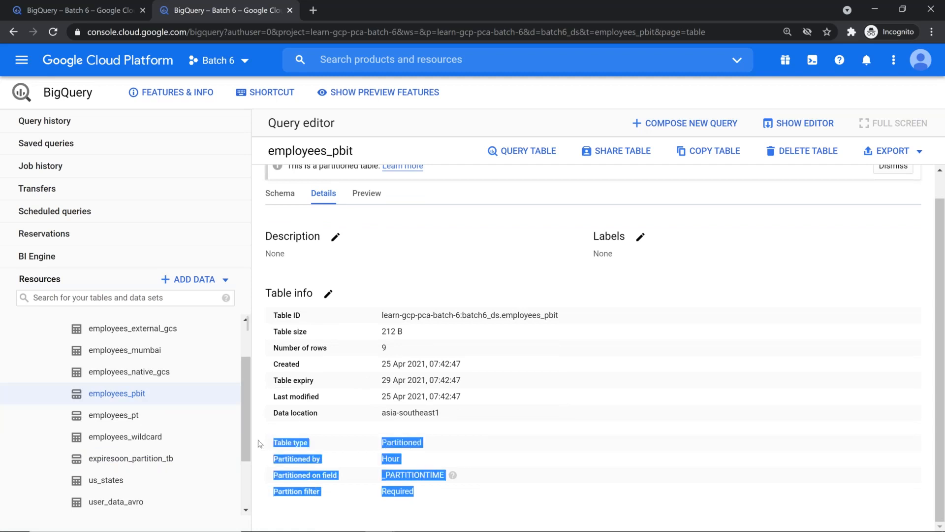
pyautogui.click(162, 461)
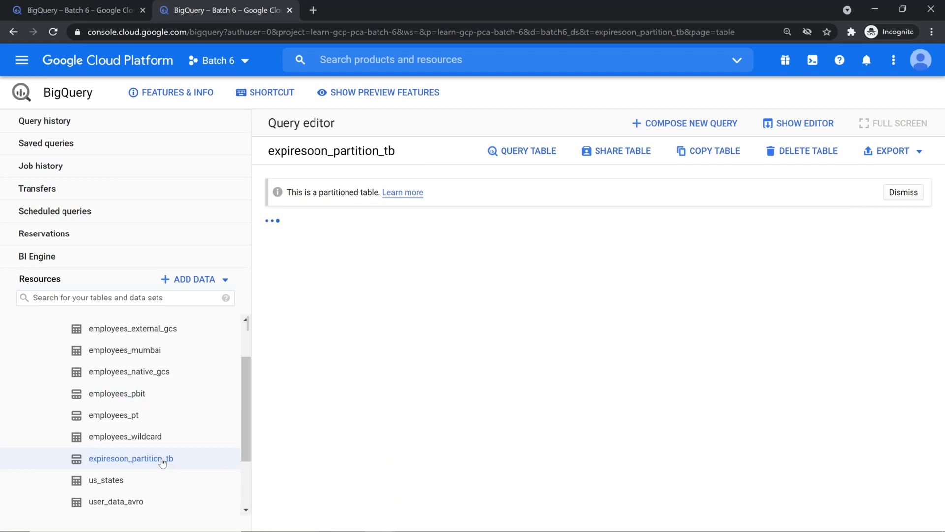
pyautogui.scroll(-1, 291, 404)
pyautogui.moveTo(403, 488); pyautogui.dragTo(278, 494)
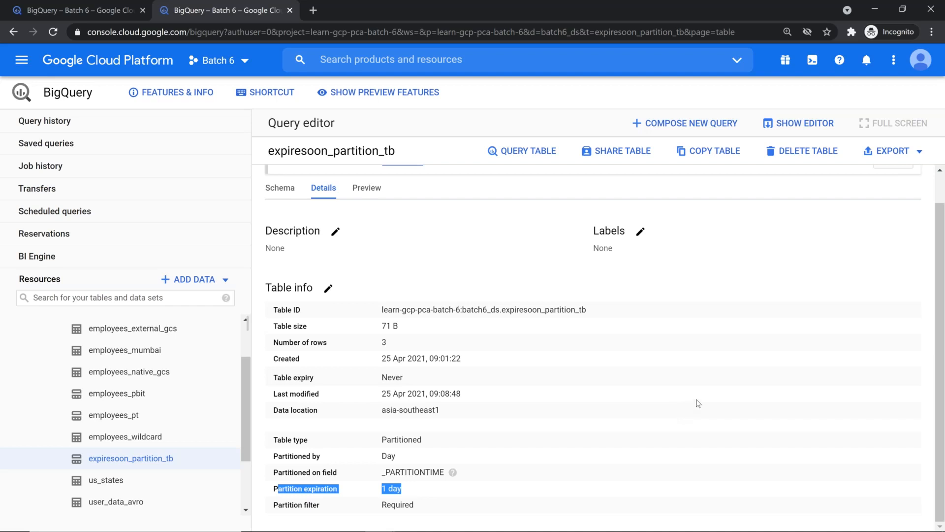
pyautogui.click(142, 461)
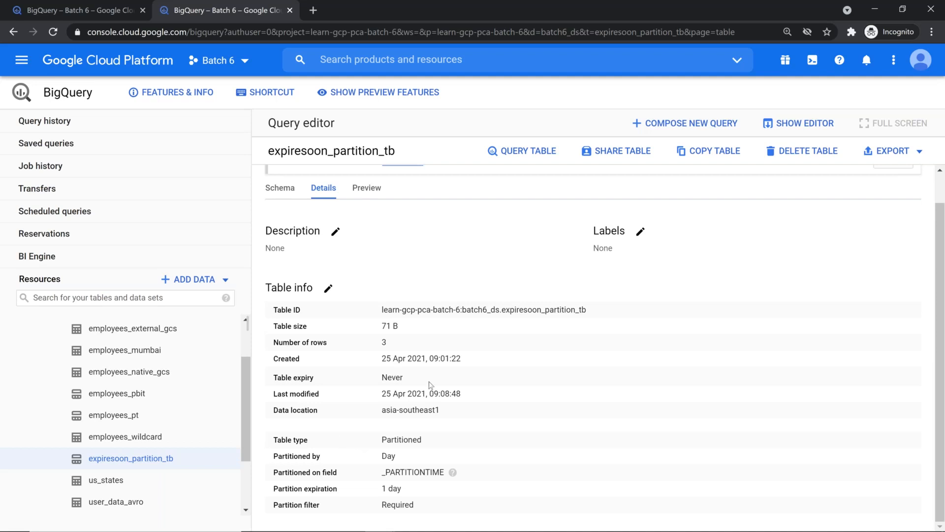
# Show the table's three sample rows with an empty query editor opened above them
pyautogui.click(370, 191)
pyautogui.moveTo(296, 261); pyautogui.dragTo(460, 306)
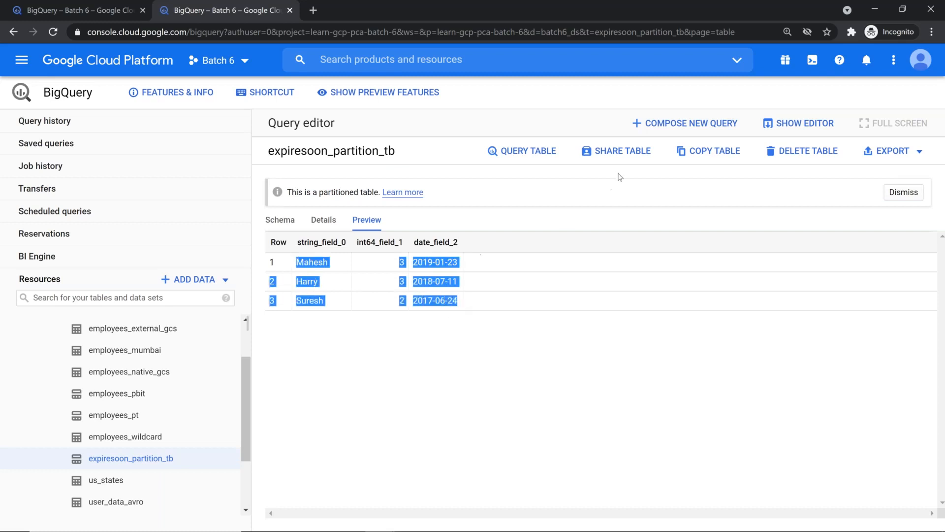
pyautogui.click(803, 125)
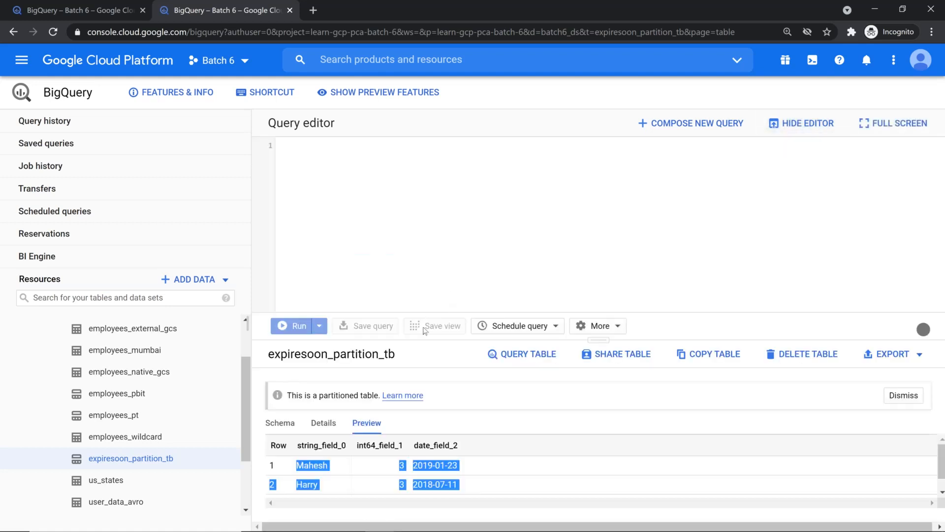
# Copy the PARTITIONS_SUMMARY query line from the cheat sheet into a new query on the table
pyautogui.hotkey('alt', 'Tab')
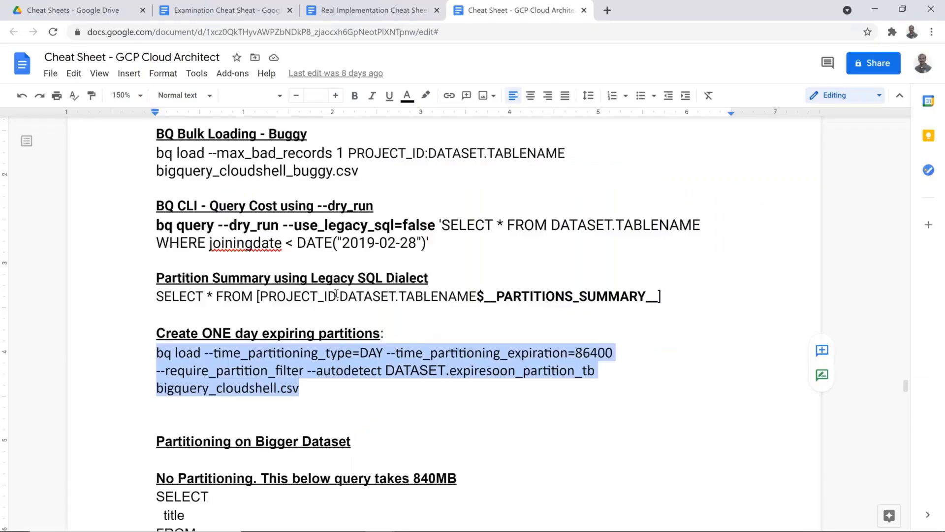
pyautogui.scroll(1, 422, 269)
pyautogui.moveTo(662, 358); pyautogui.dragTo(149, 354)
pyautogui.hotkey('ctrl', 'c')
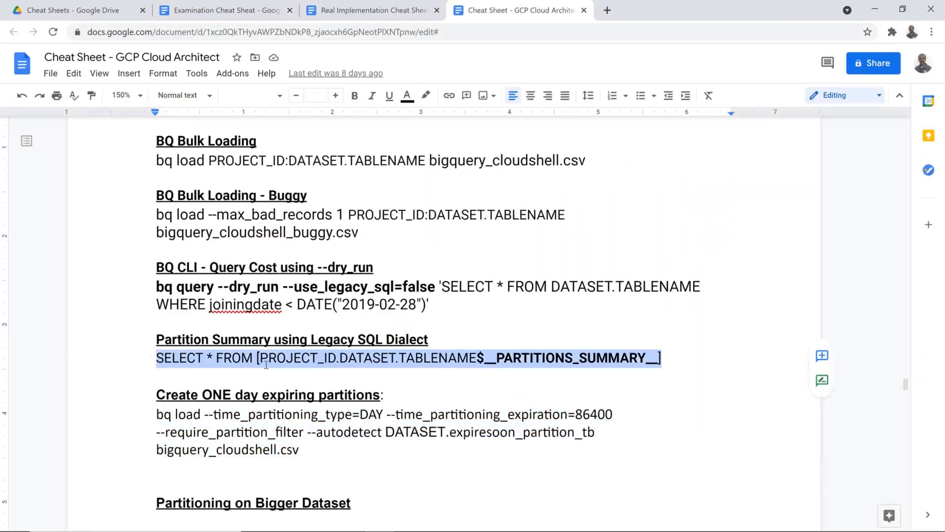
pyautogui.hotkey('alt', 'Tab')
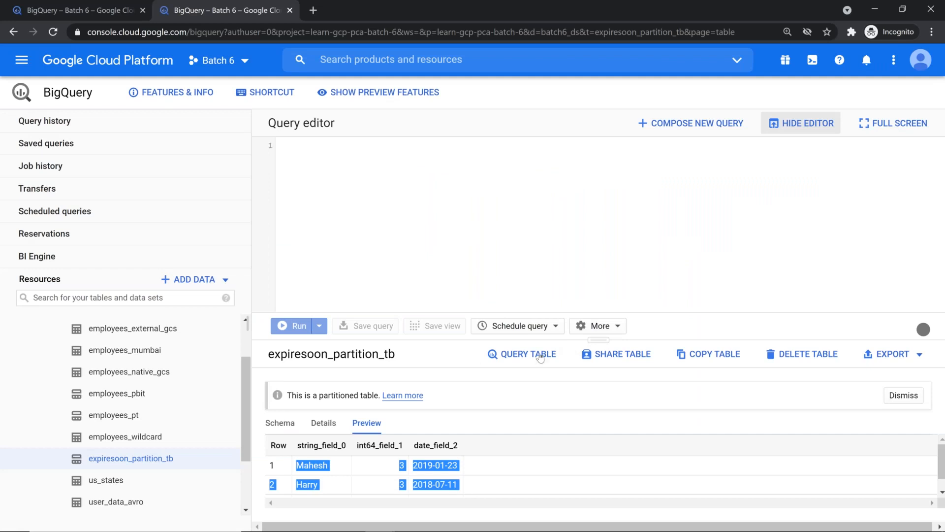
pyautogui.click(522, 354)
pyautogui.click(484, 215)
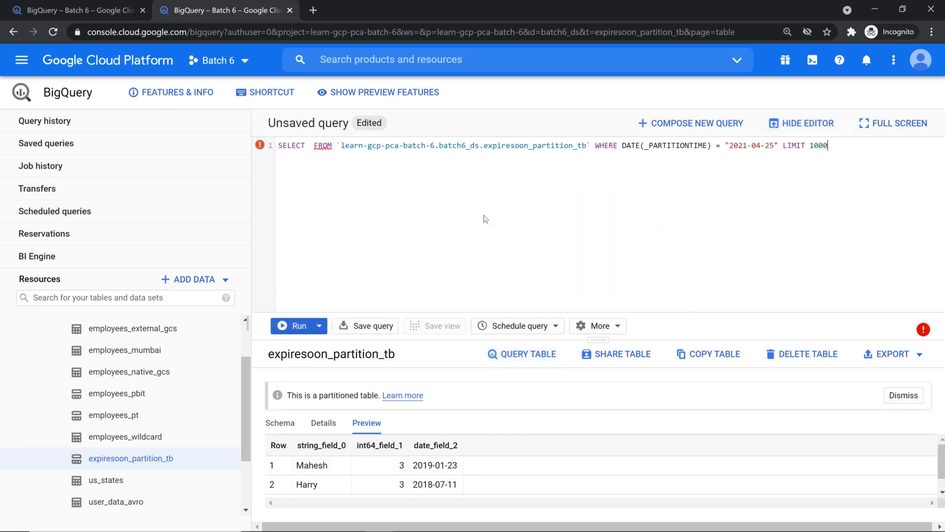
pyautogui.hotkey('ctrl', 'v')
# Swap in learn-gcp-pca-batch-6.batch6_ds.expiresoon_partition_tb for the placeholder and delete the default query line
pyautogui.click(341, 147)
pyautogui.keyDown('shift'); pyautogui.click(587, 148); pyautogui.keyUp('shift')
pyautogui.hotkey('ctrl', 'c')
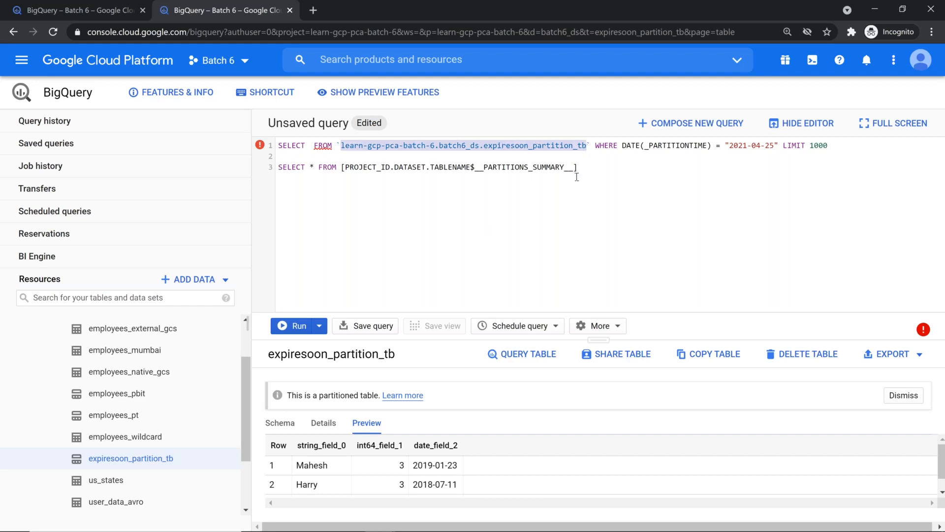
pyautogui.click(344, 167)
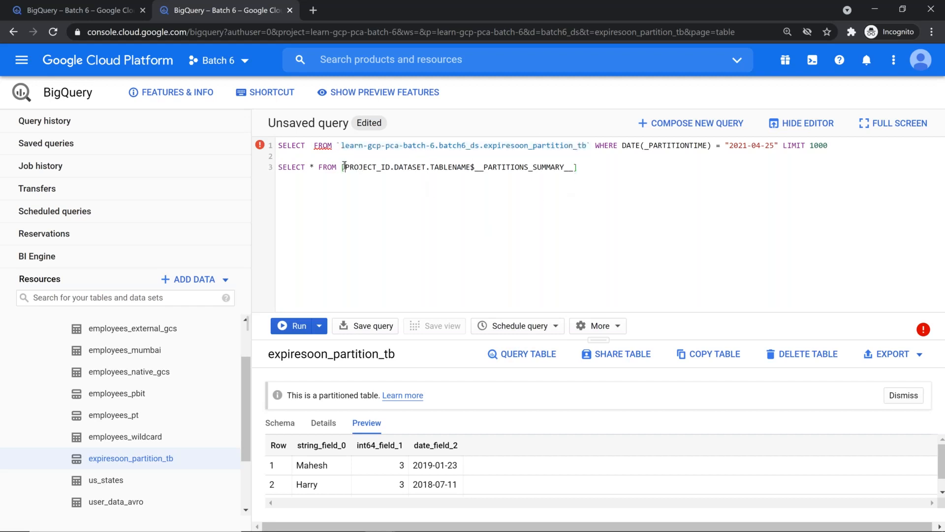
pyautogui.keyDown('shift'); pyautogui.click(466, 167); pyautogui.keyUp('shift')
pyautogui.press('BackSpace')
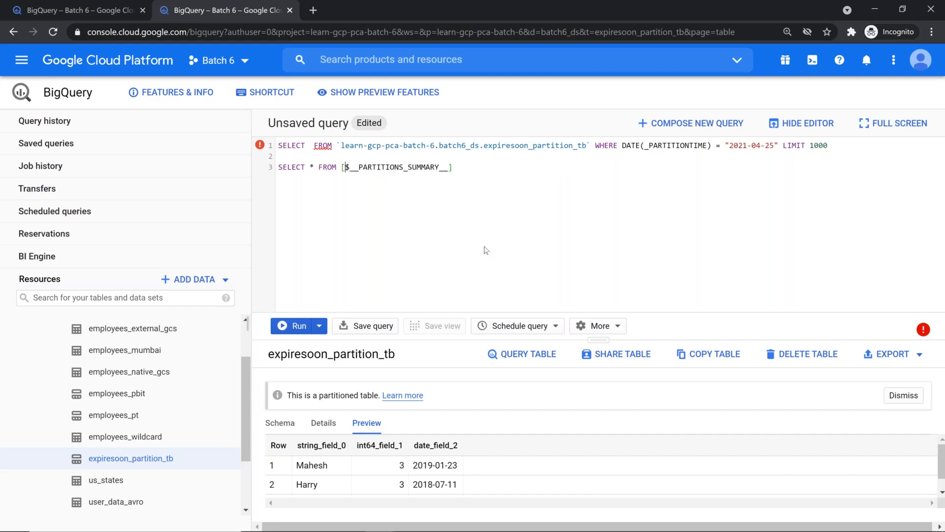
pyautogui.hotkey('ctrl', 'v')
pyautogui.press('Up')
pyautogui.press('Up')
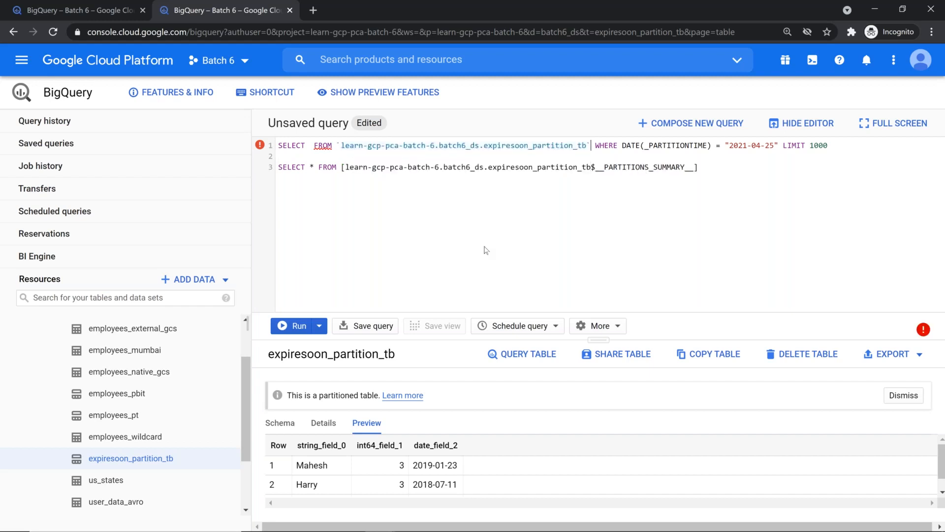
pyautogui.press('End')
pyautogui.hotkey('shift', 'Home')
pyautogui.press('BackSpace')
pyautogui.press('Delete')
# Run the summary query as #legacySQL, note partition 20210425, then reopen the table information
pyautogui.write('#legacySQL')
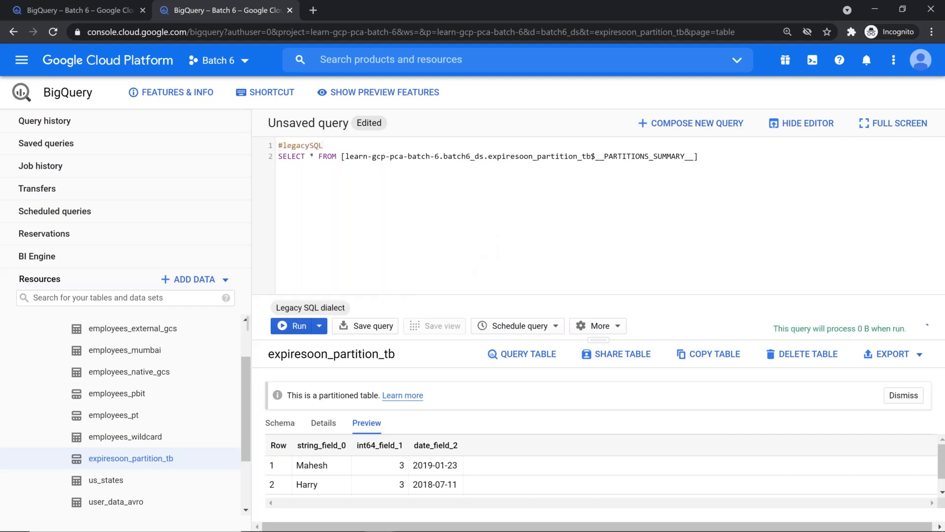
pyautogui.hotkey('ctrl', 'Return')
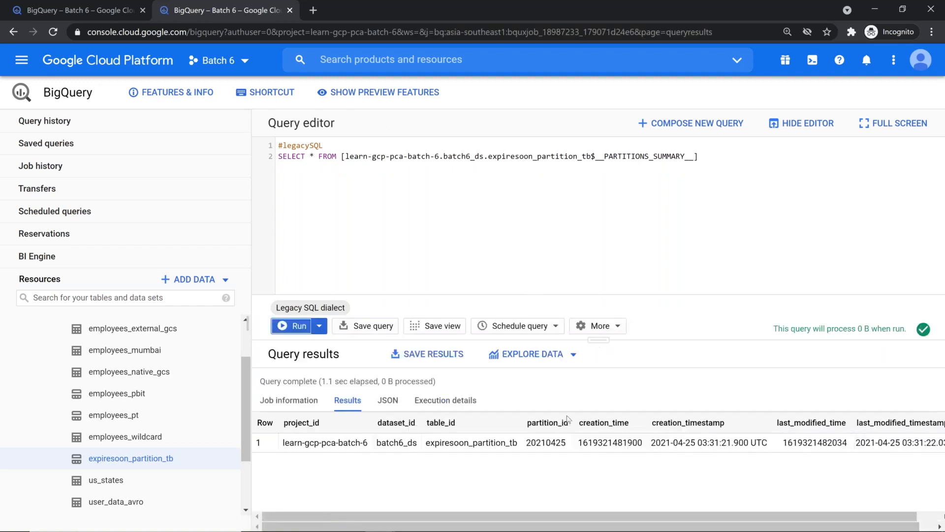
pyautogui.doubleClick(550, 442)
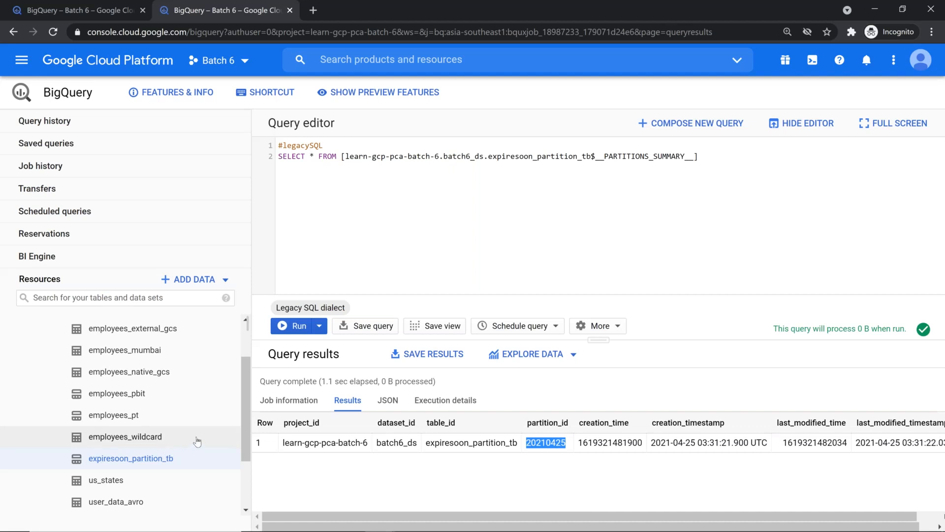
pyautogui.click(152, 459)
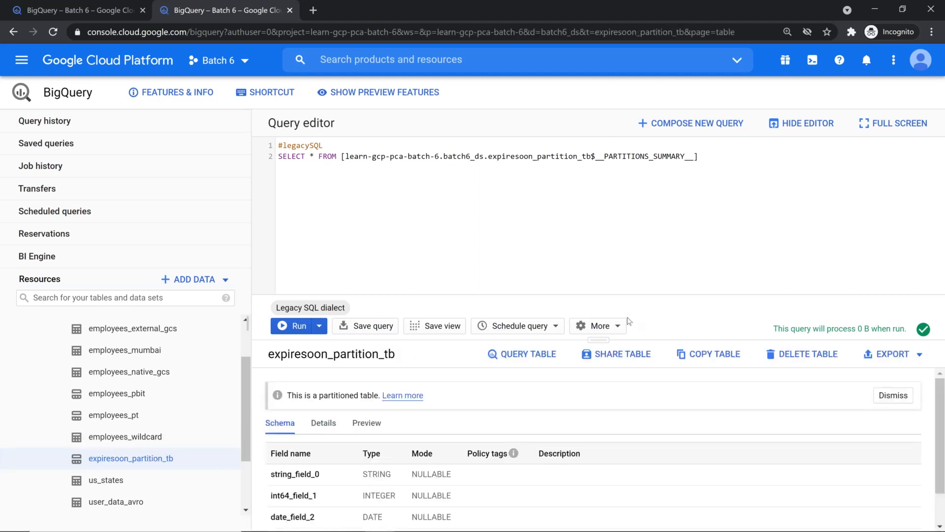
# Shrink the query editor and review the table's schema, preview dates and details (71 B, 3 rows)
pyautogui.moveTo(606, 340); pyautogui.dragTo(602, 197)
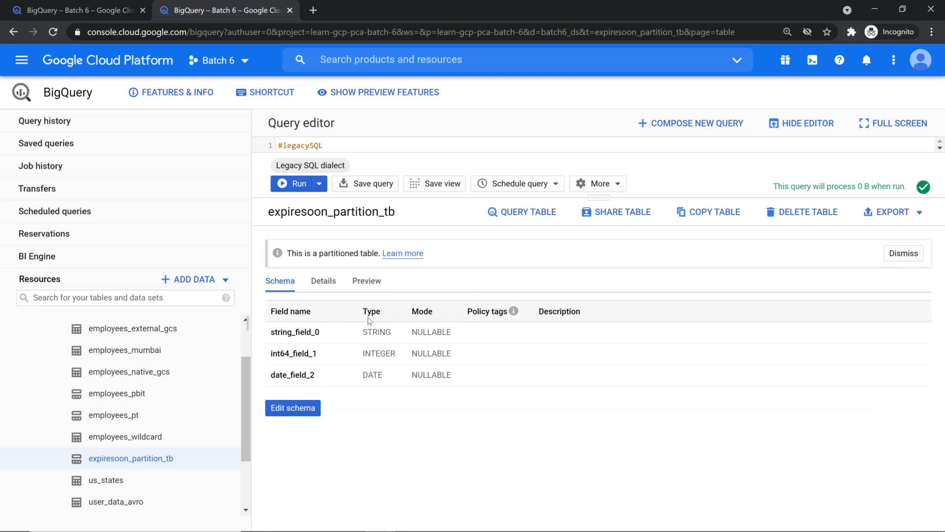
pyautogui.click(326, 284)
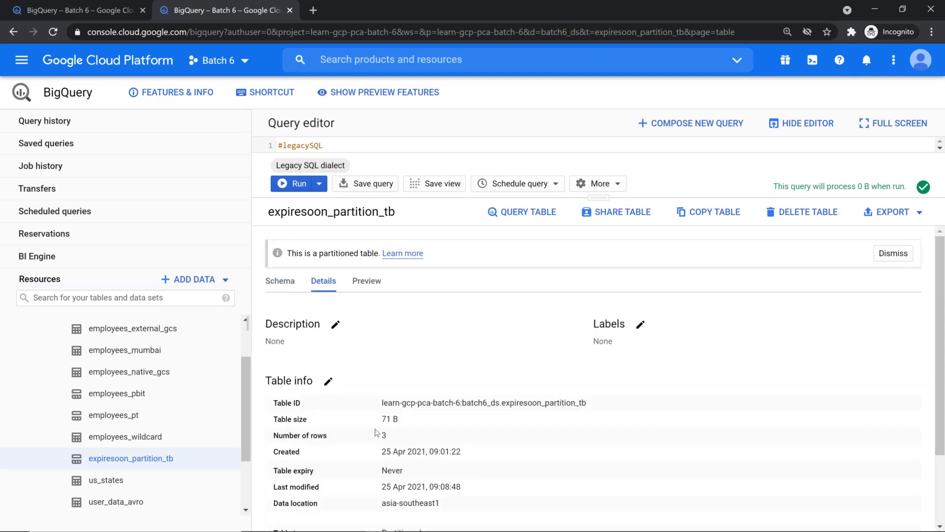
pyautogui.click(366, 288)
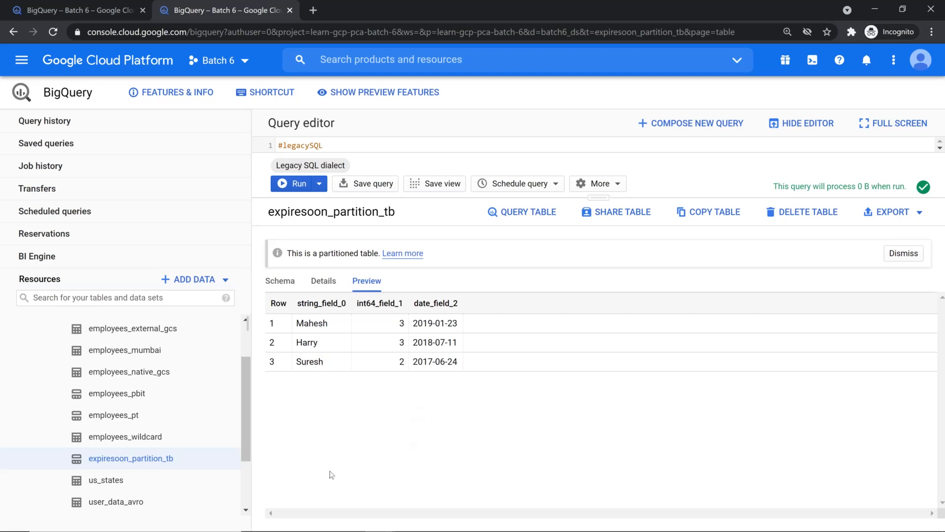
pyautogui.click(286, 284)
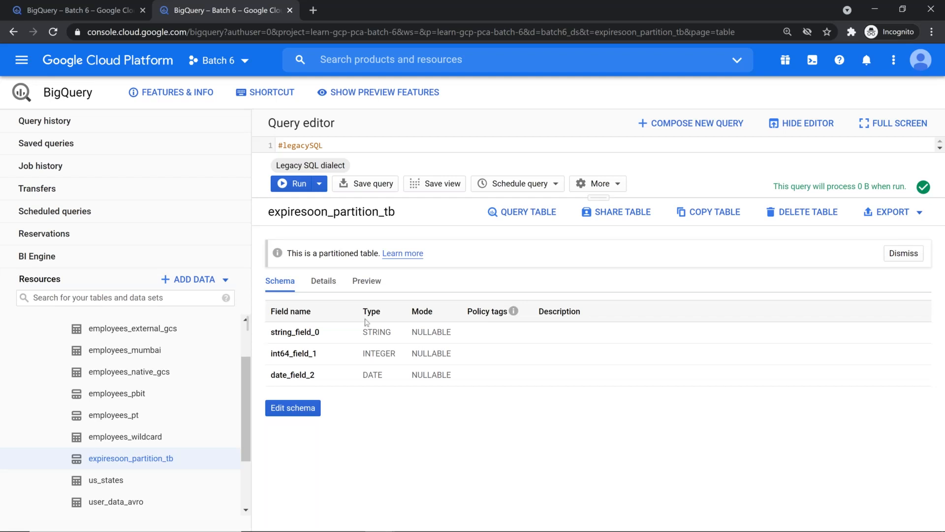
pyautogui.click(377, 283)
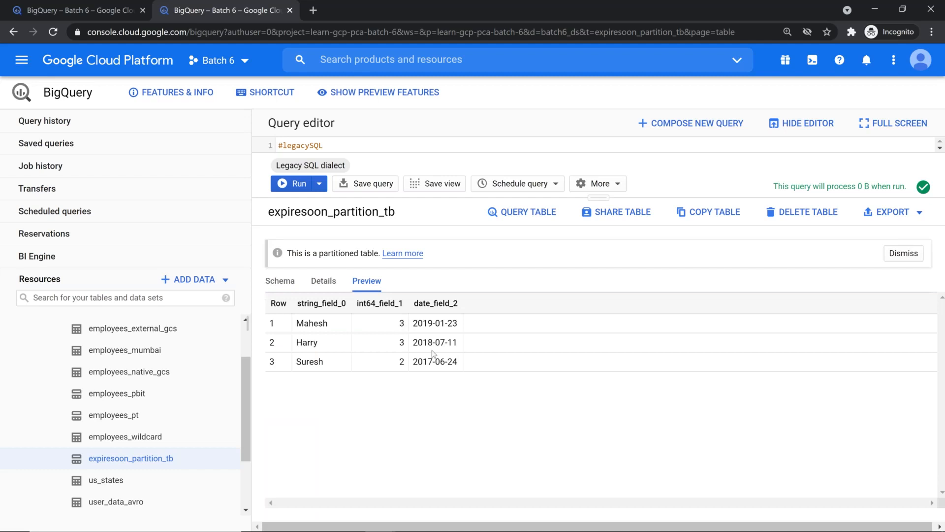
pyautogui.moveTo(414, 323); pyautogui.dragTo(456, 361)
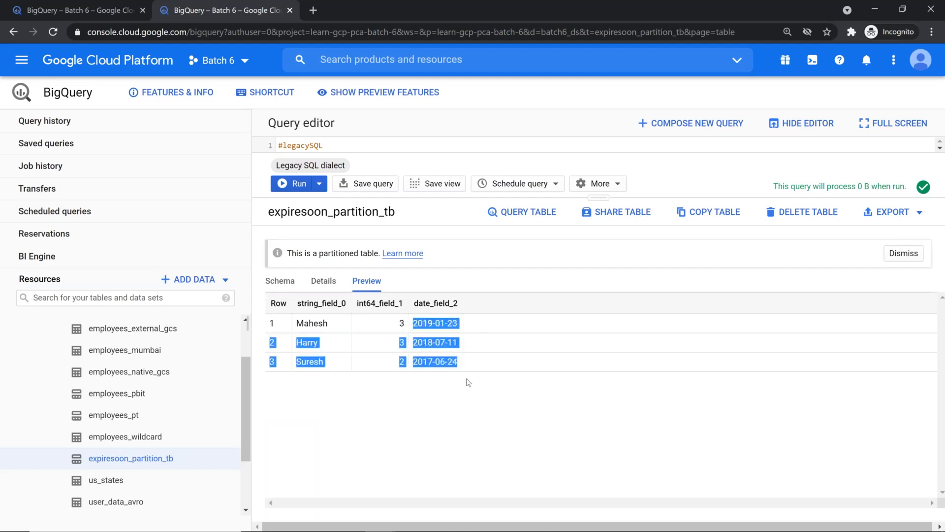
pyautogui.click(322, 283)
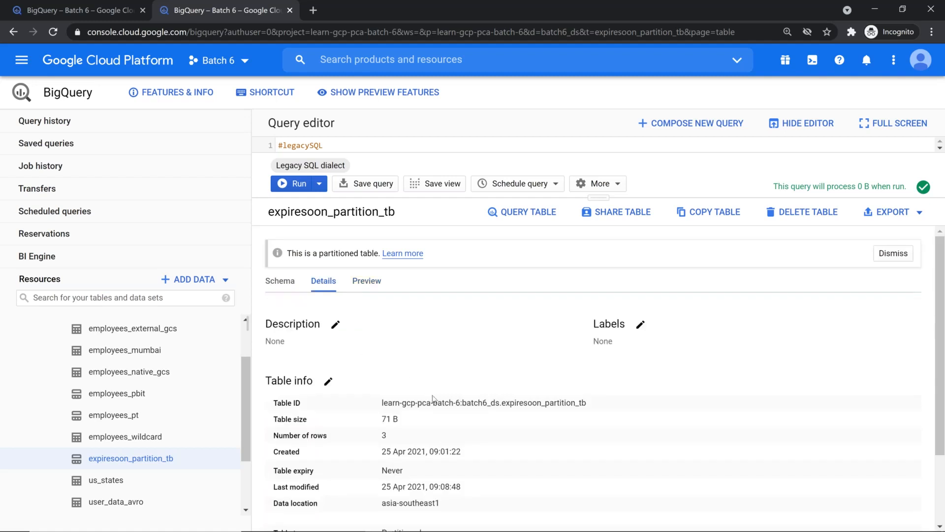
# Confirm day partitioning on _PARTITIONTIME in Details, then show the three preview rows
pyautogui.scroll(-2, 427, 394)
pyautogui.moveTo(382, 473); pyautogui.dragTo(449, 479)
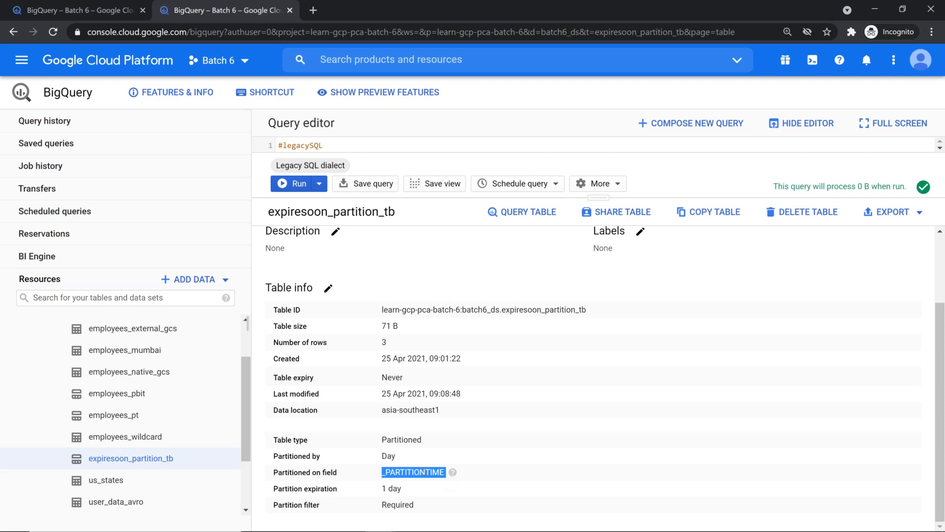
pyautogui.scroll(3, 382, 295)
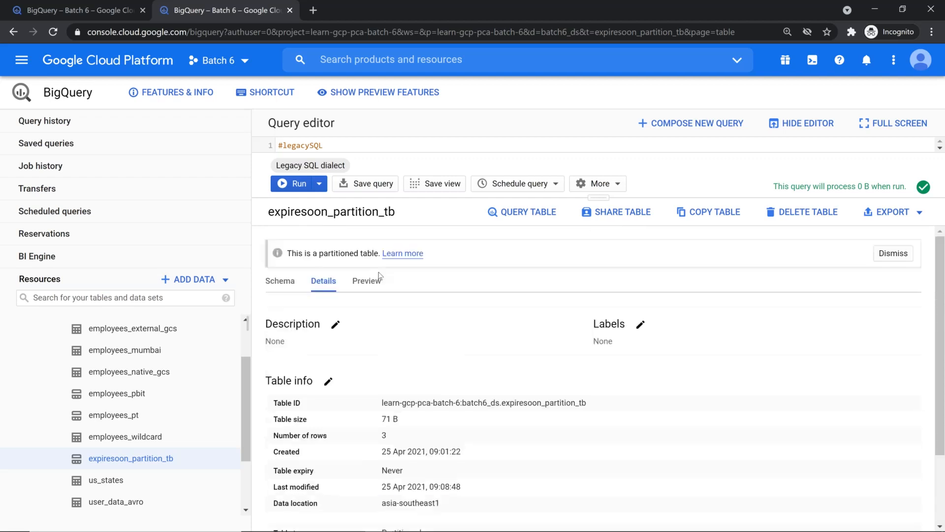
pyautogui.click(374, 279)
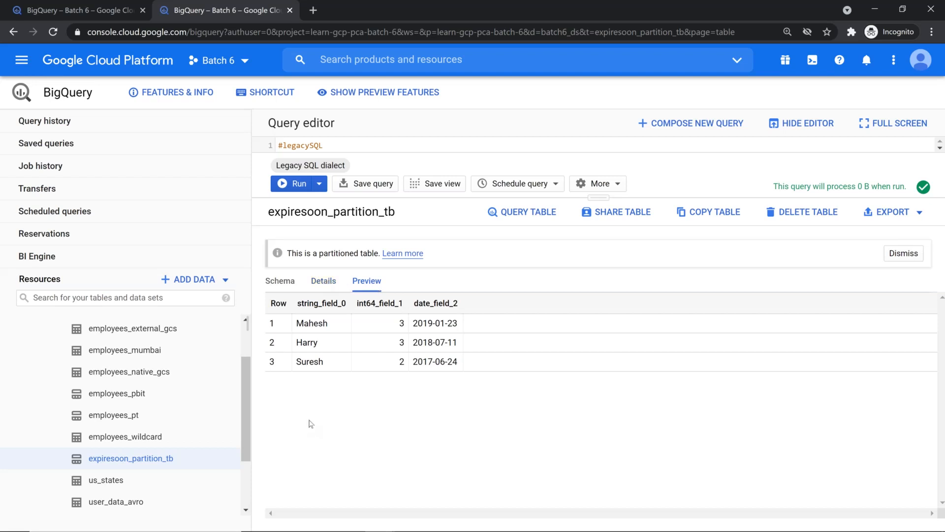
# Copy the one-day partition-expiration bq load command from the source document
pyautogui.hotkey('alt', 'Tab')
pyautogui.hotkey('alt', 'Tab')
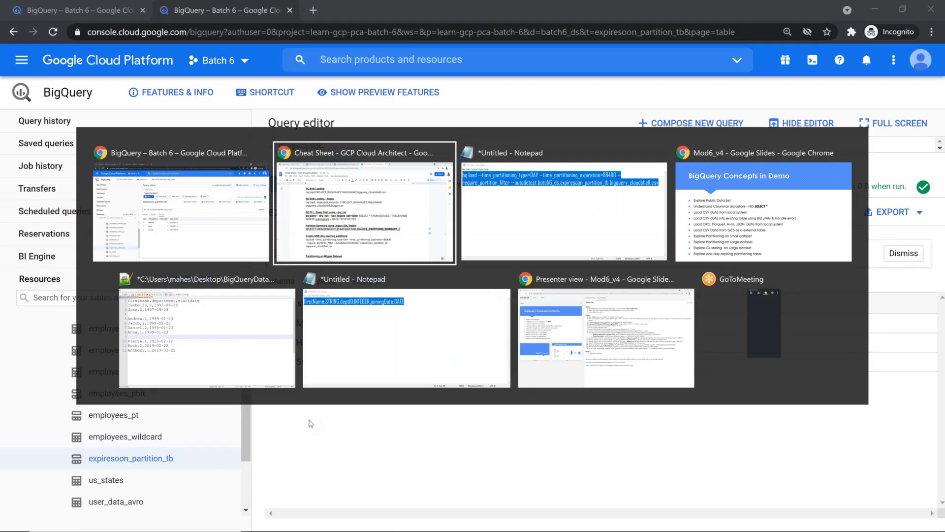
pyautogui.scroll(-1, 513, 422)
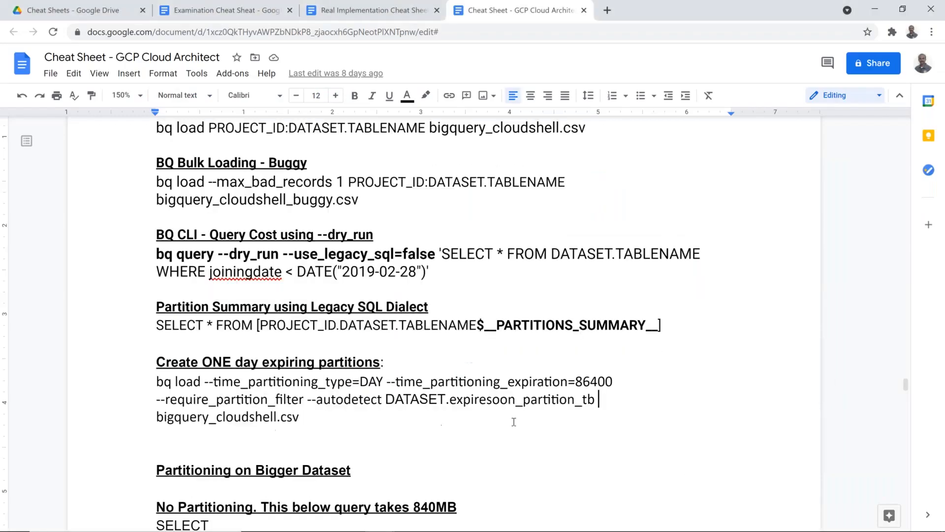
pyautogui.scroll(-3, 514, 422)
pyautogui.moveTo(384, 291); pyautogui.dragTo(568, 286)
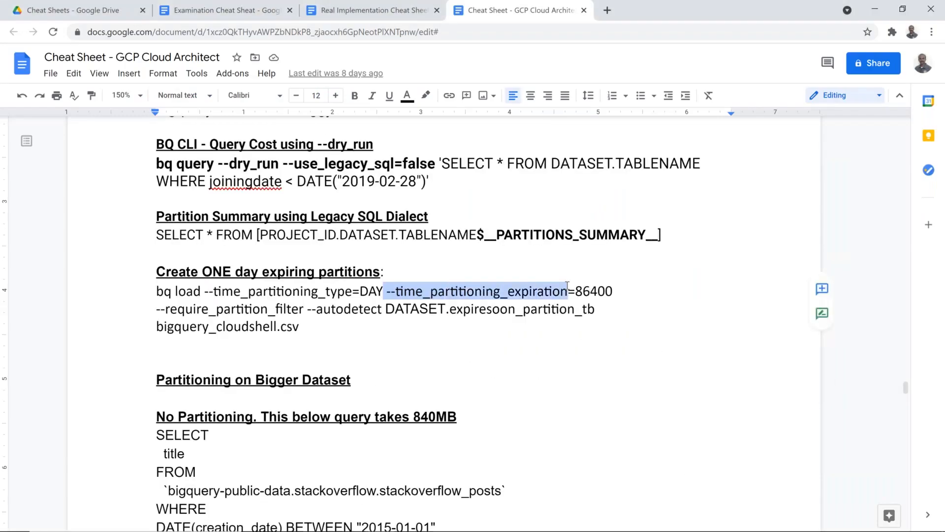
pyautogui.moveTo(300, 327); pyautogui.dragTo(160, 291)
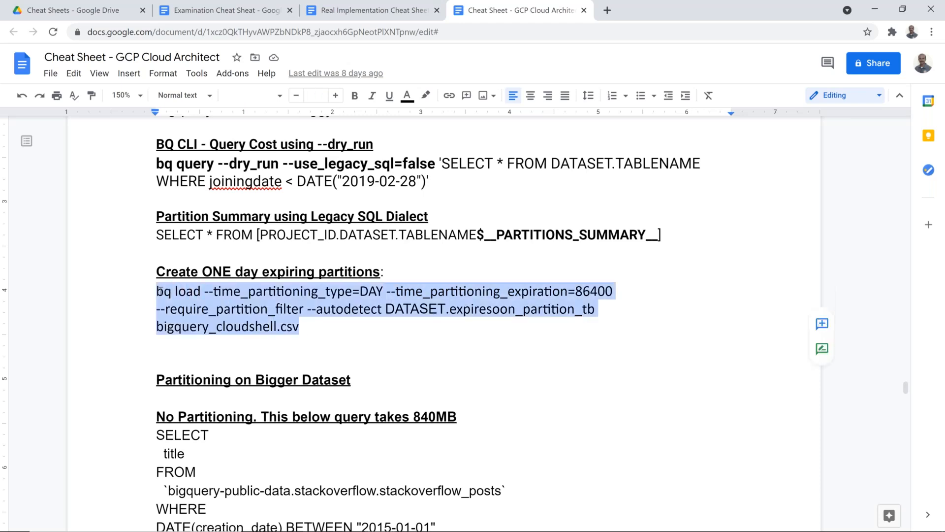
# Paste the command as cheat sheet item 49 with --time_partitioning_expiration in bold
pyautogui.click(194, 5)
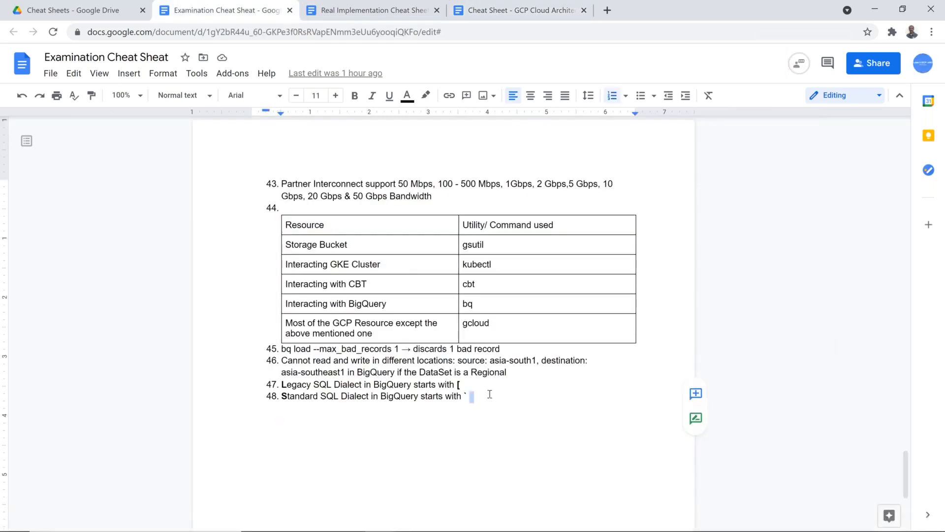
pyautogui.press('Return')
pyautogui.write('bq load --time_partitioning_type=DAY --time_partitioning_expiration=86400 --require_partition_filter --autodetect DATASET.expiresoon_partition_tb bigquery_cloudshell.csv')
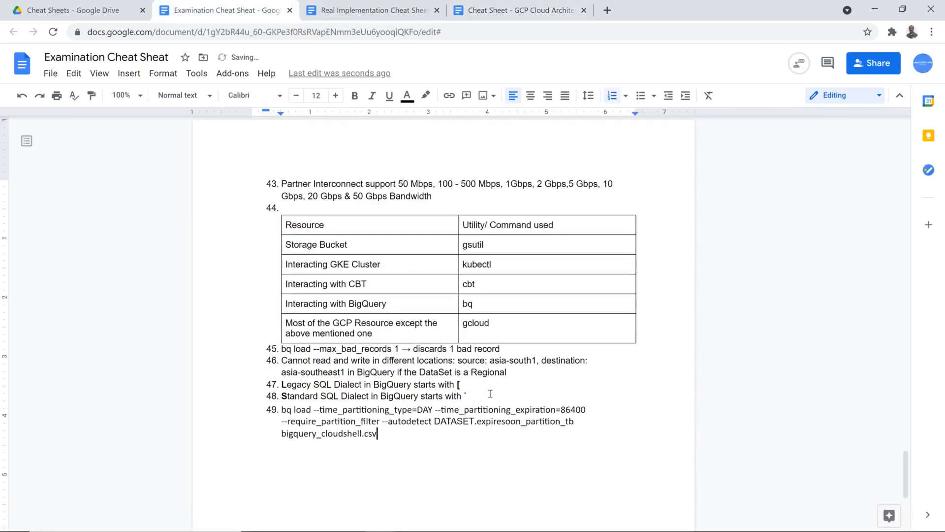
pyautogui.moveTo(436, 407); pyautogui.dragTo(583, 407)
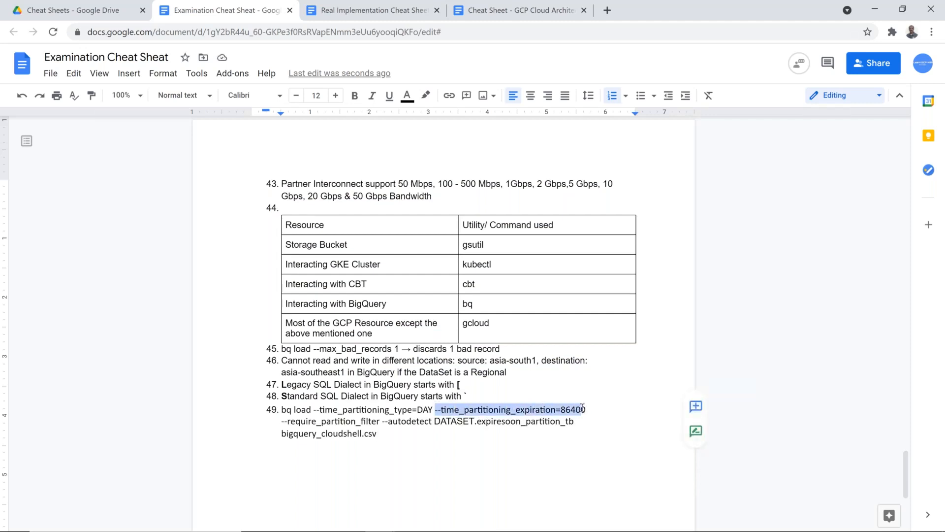
pyautogui.hotkey('ctrl', 'b')
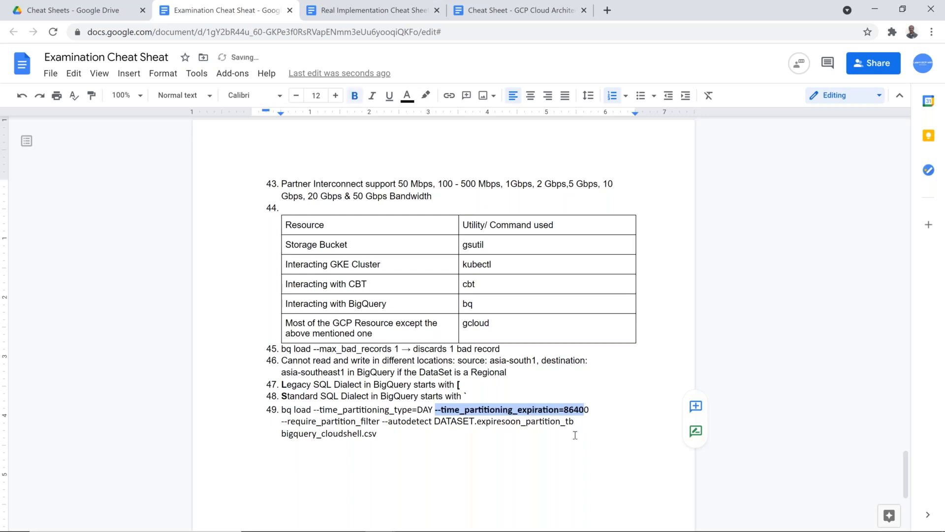
pyautogui.click(498, 465)
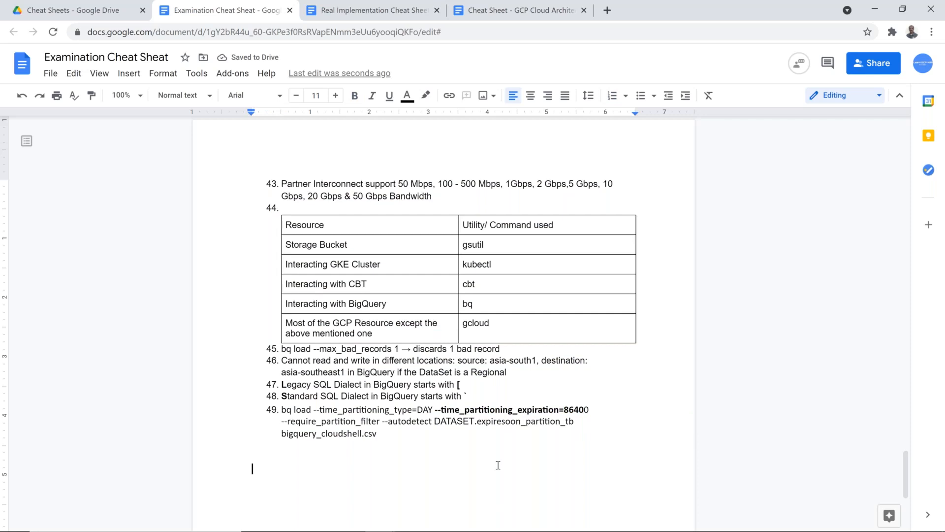
pyautogui.hotkey('alt', 'Tab')
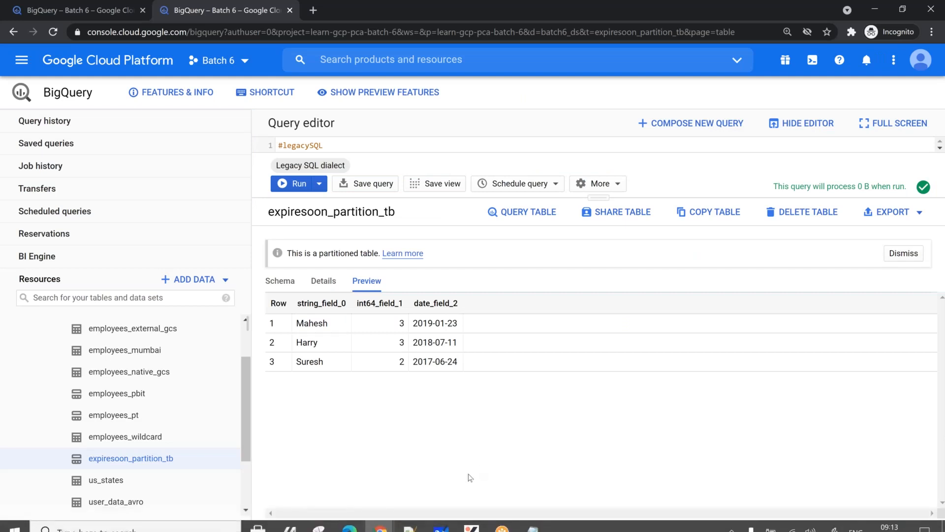
# Start a 'bq query' command at a fresh Cloud Shell prompt, then return to the expiresoon_partition_tb BigQuery tab
pyautogui.click(70, 10)
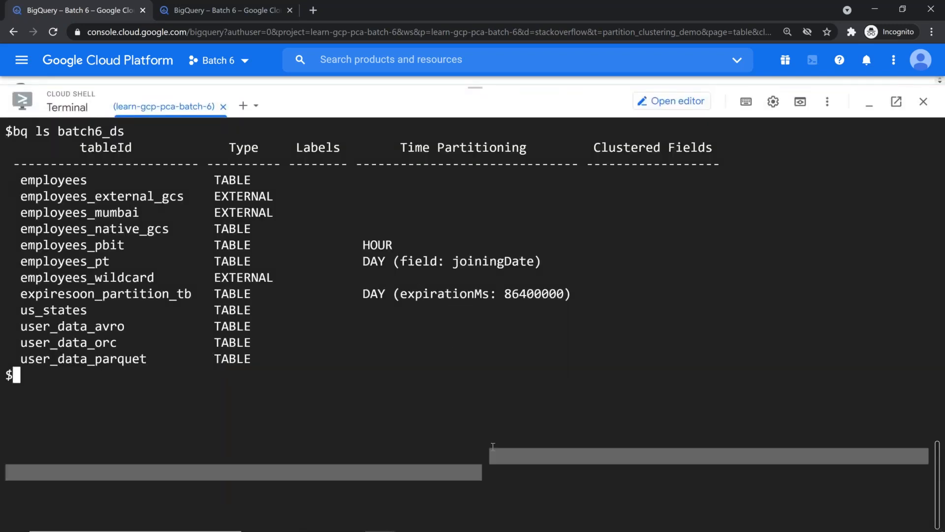
pyautogui.press('Return')
pyautogui.write('bq ')
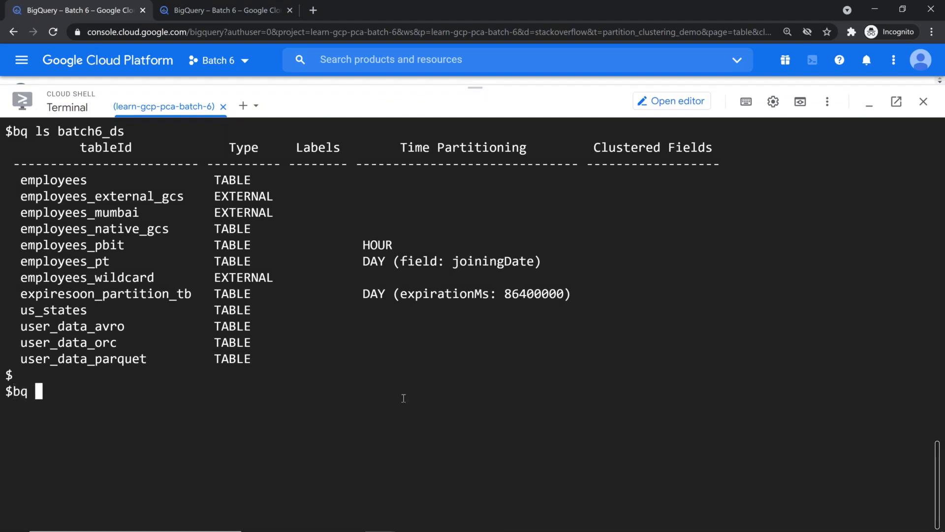
pyautogui.write('load')
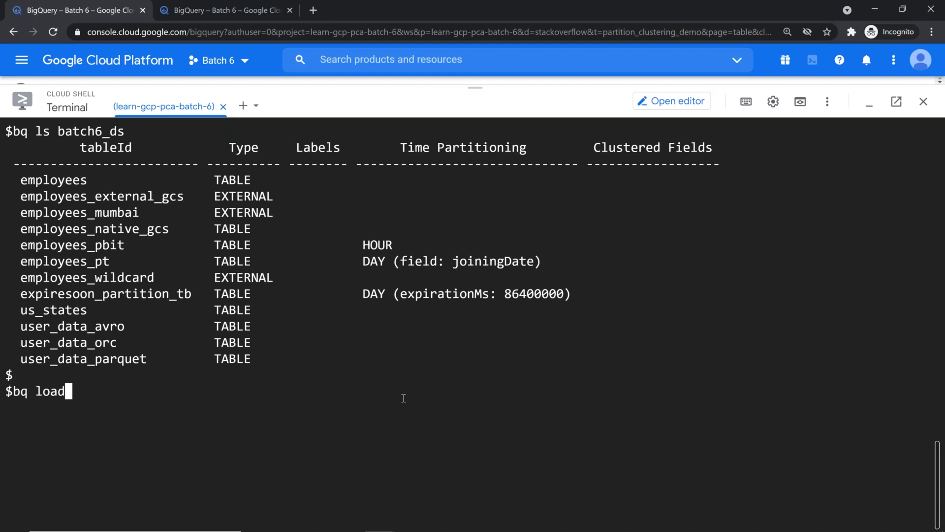
pyautogui.press('BackSpace')
pyautogui.press('BackSpace')
pyautogui.press('BackSpace')
pyautogui.press('BackSpace')
pyautogui.write('query ')
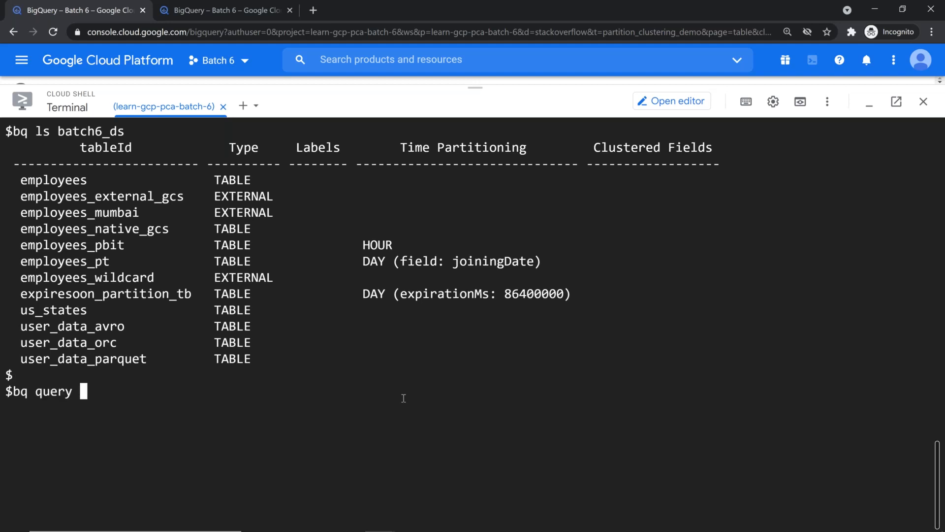
pyautogui.write('sele')
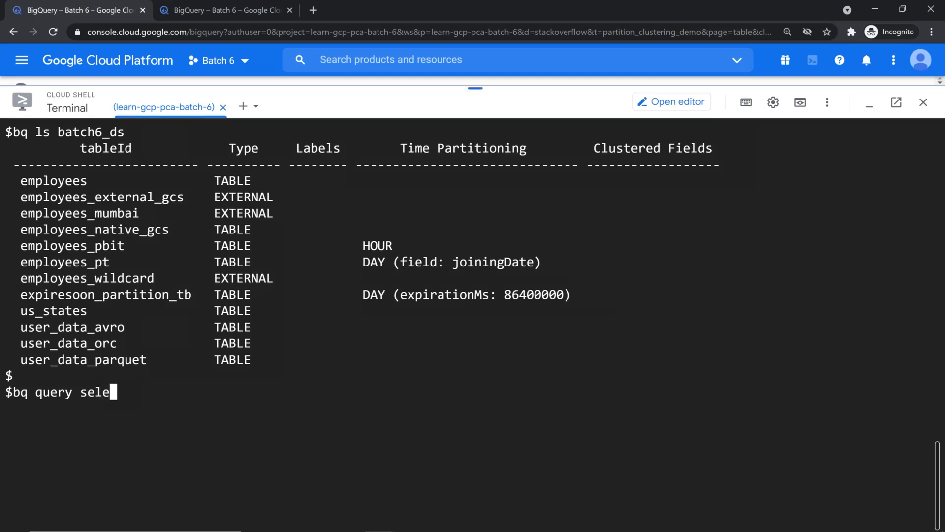
pyautogui.moveTo(475, 88); pyautogui.dragTo(476, 332)
pyautogui.click(194, 10)
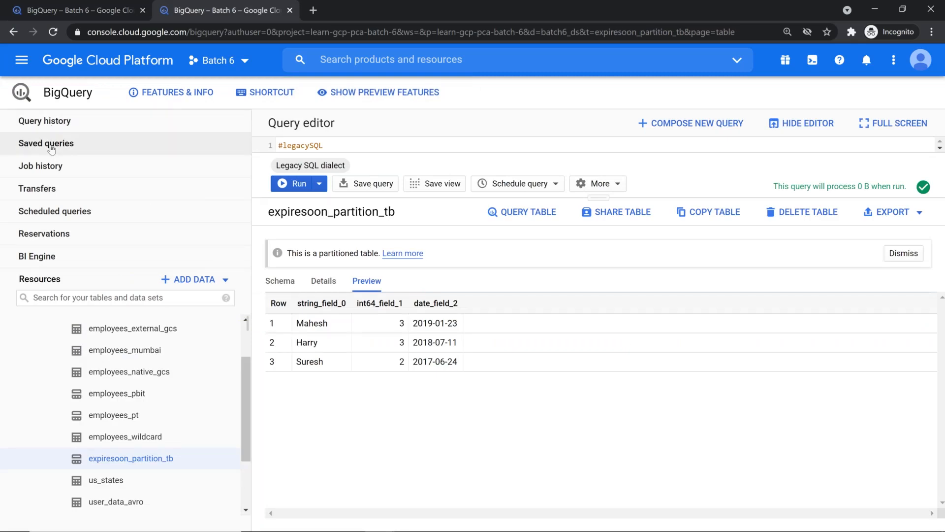
# Open the employees table's details from the query history list
pyautogui.click(47, 127)
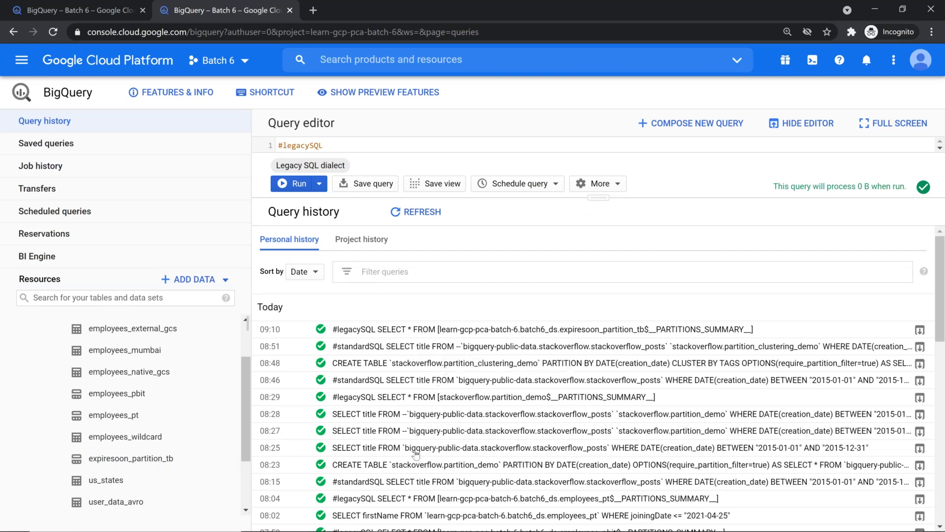
pyautogui.scroll(3, 123, 369)
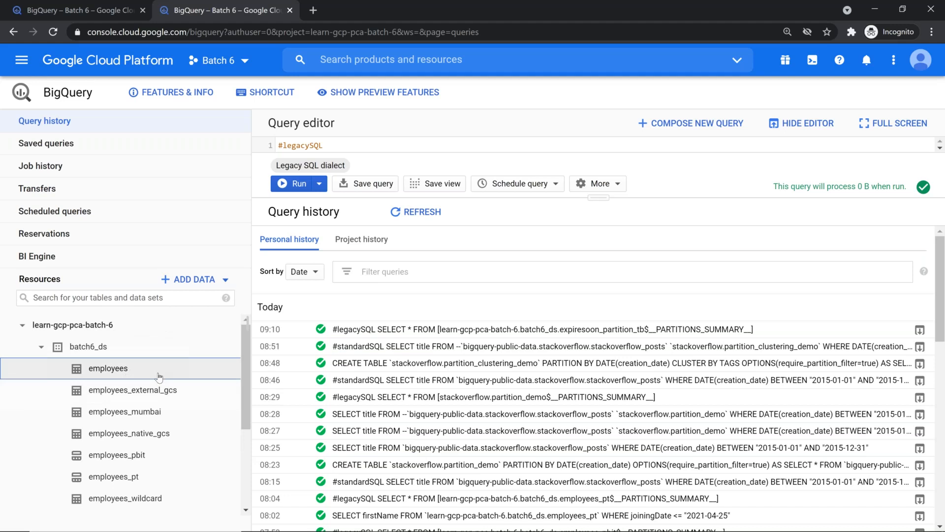
pyautogui.click(110, 368)
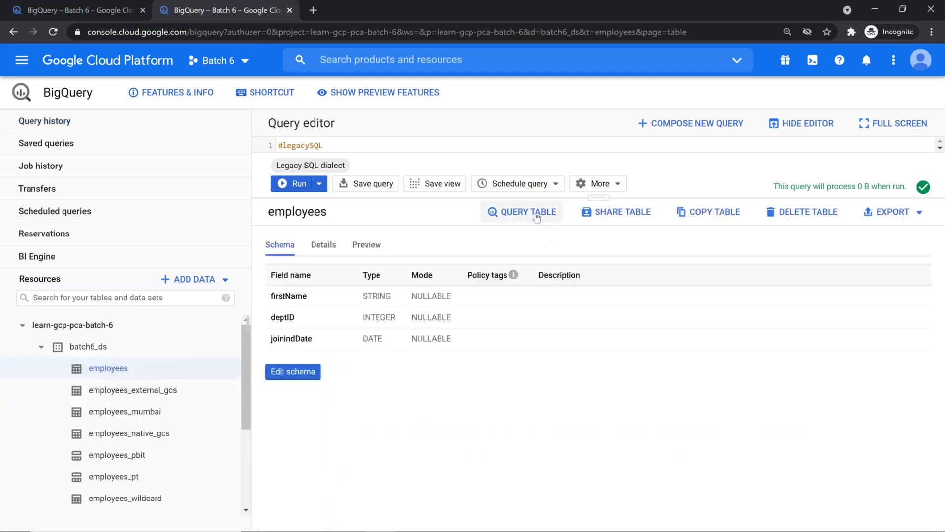
# Write SELECT firstName FROM the employees table without LIMIT 1000 and select it for copying
pyautogui.click(537, 214)
pyautogui.write('fir')
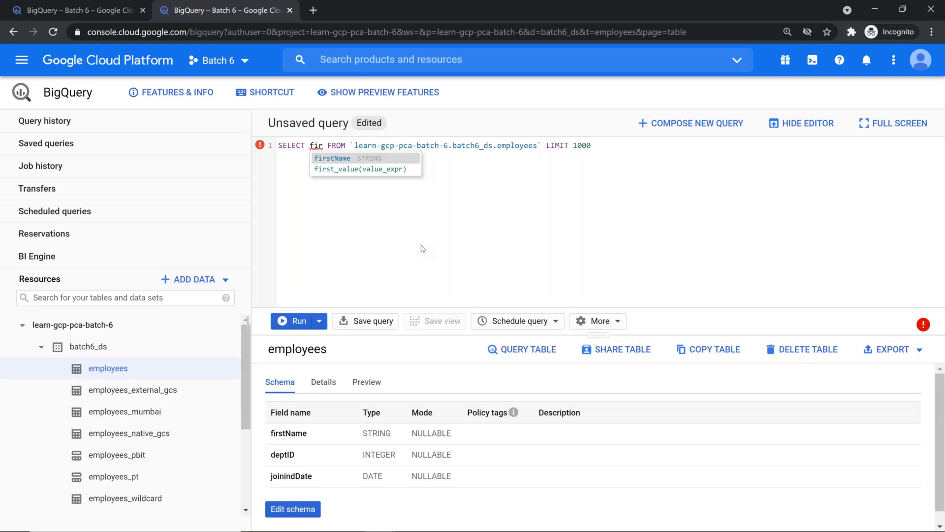
pyautogui.press('Return')
pyautogui.press('End')
pyautogui.press('BackSpace')
pyautogui.press('BackSpace')
pyautogui.press('BackSpace')
pyautogui.press('BackSpace')
pyautogui.press('BackSpace')
pyautogui.press('BackSpace')
pyautogui.press('BackSpace')
pyautogui.press('BackSpace')
pyautogui.press('BackSpace')
pyautogui.press('BackSpace')
pyautogui.press('BackSpace')
pyautogui.hotkey('shift', 'Home')
pyautogui.hotkey('ctrl', 'c')
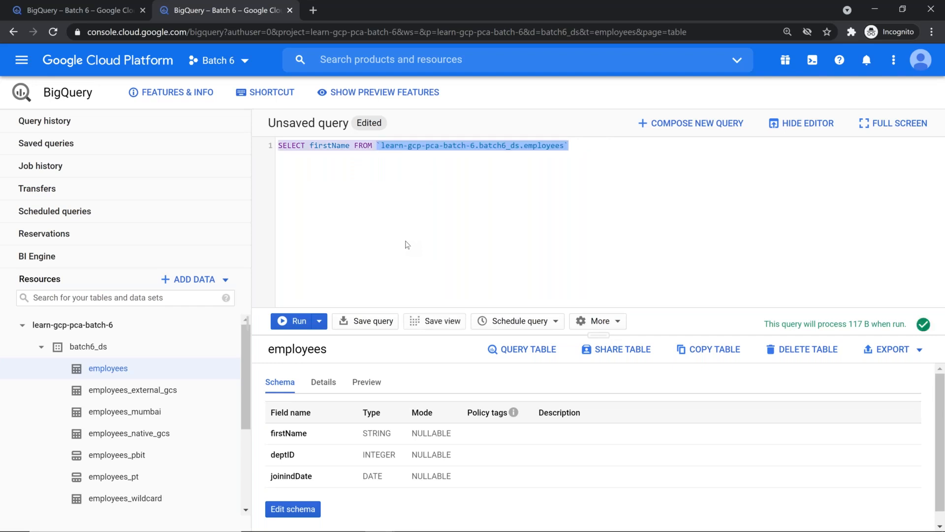
pyautogui.click(67, 6)
# In an enlarged, cleared Cloud Shell, paste the firstName query after bq query and run it
pyautogui.moveTo(478, 292); pyautogui.dragTo(476, 78)
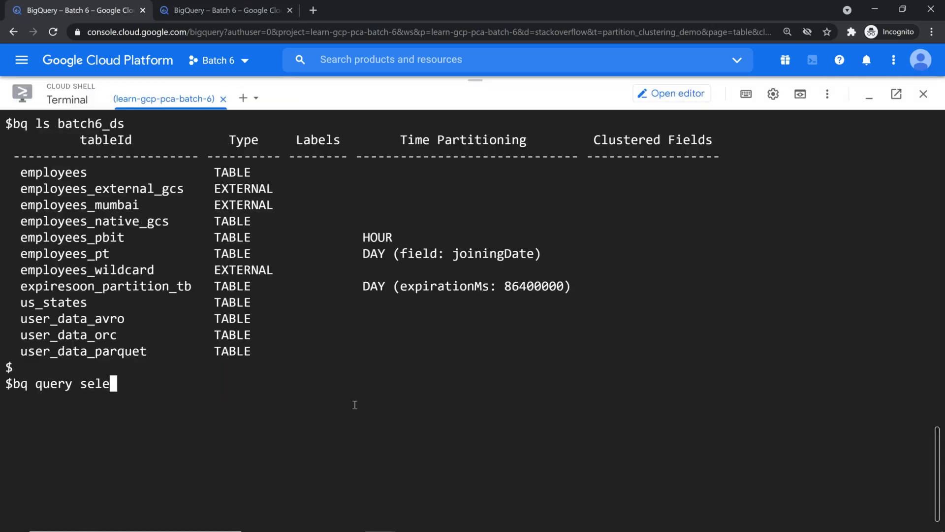
pyautogui.hotkey('ctrl', 'l')
pyautogui.press('BackSpace')
pyautogui.press('BackSpace')
pyautogui.press('BackSpace')
pyautogui.press('BackSpace')
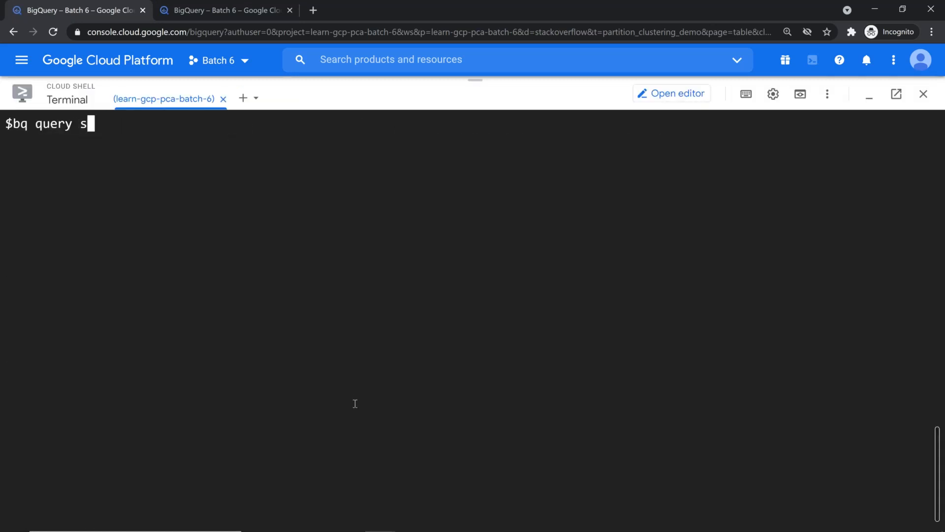
pyautogui.hotkey('ctrl', 'v')
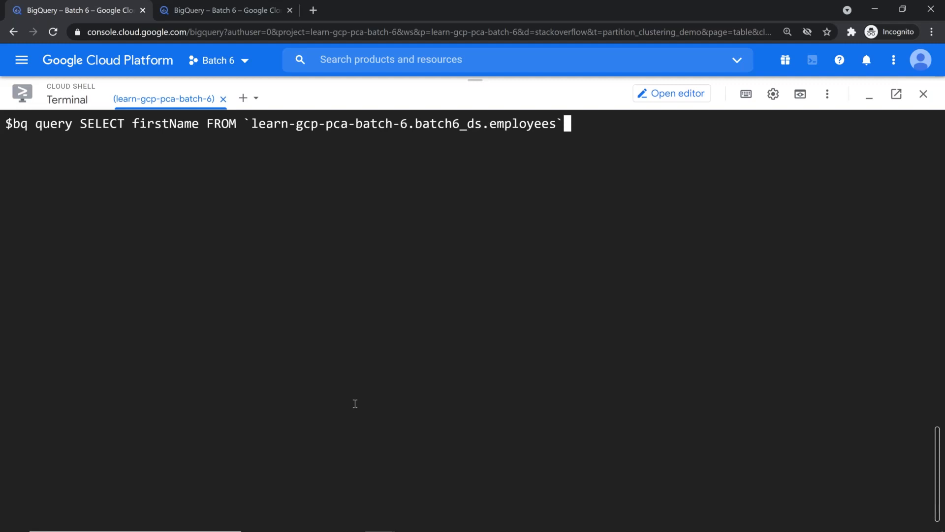
pyautogui.press('Return')
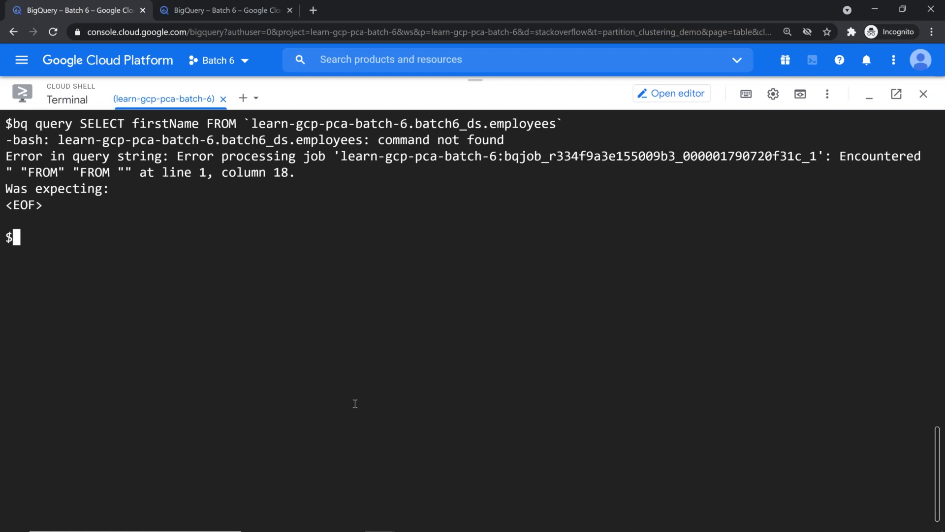
# Wrap the SQL in single quotes and rerun the bq query on a cleared screen
pyautogui.press('Return')
pyautogui.press('Return')
pyautogui.press('Up')
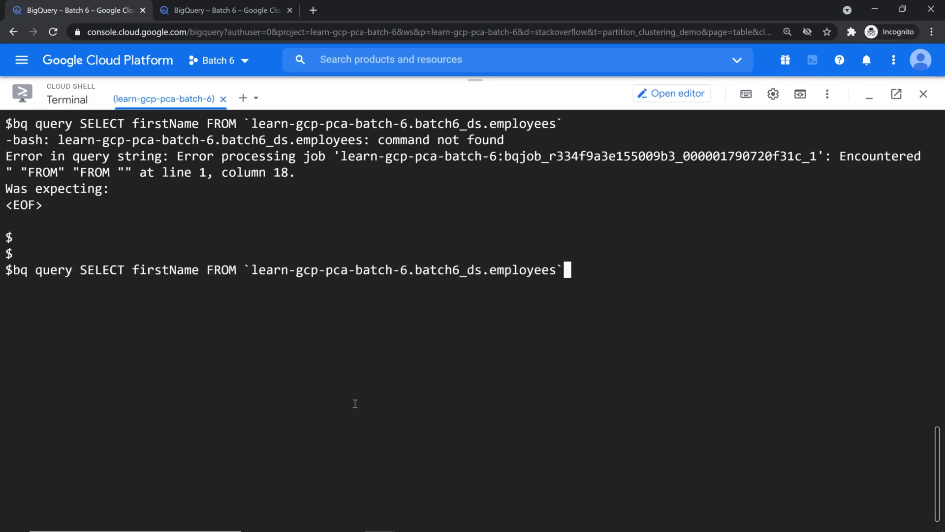
pyautogui.write("'")
pyautogui.press('Home')
pyautogui.press('Right')
pyautogui.press('Right')
pyautogui.press('Right')
pyautogui.press('Right')
pyautogui.press('Right')
pyautogui.press('Right')
pyautogui.press('Right')
pyautogui.press('Right')
pyautogui.press('Right')
pyautogui.press('Right')
pyautogui.press('Right')
pyautogui.press('Right')
pyautogui.press('Left')
pyautogui.press('Left')
pyautogui.press('Left')
pyautogui.write("'")
pyautogui.press('End')
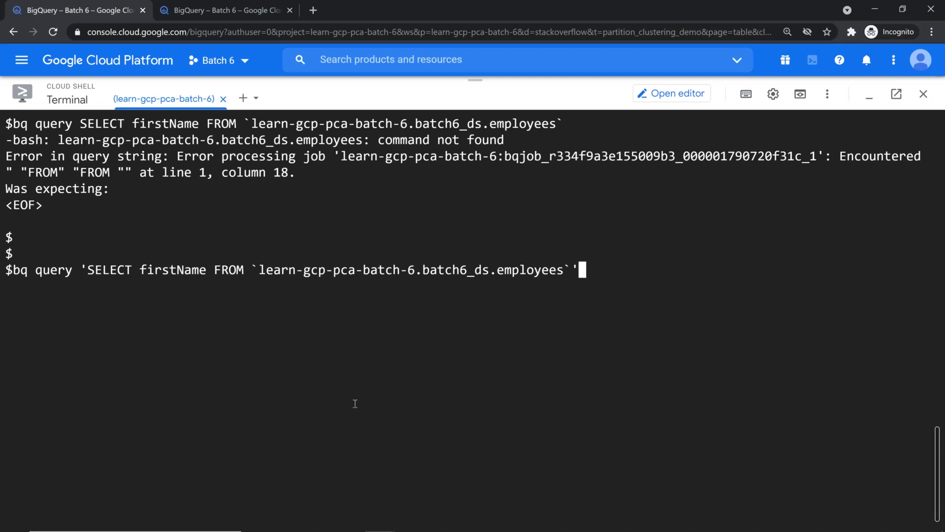
pyautogui.press('Return')
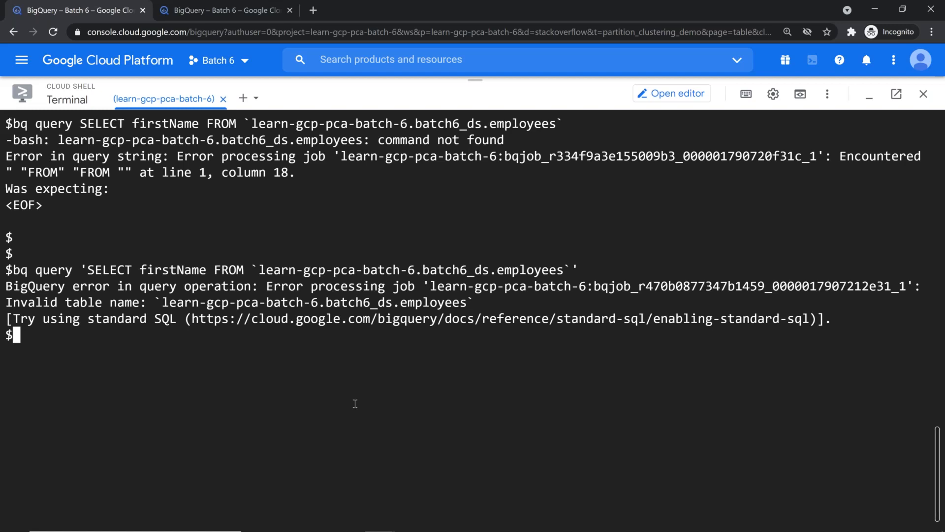
pyautogui.hotkey('ctrl', 'l')
pyautogui.press('Up')
pyautogui.press('Return')
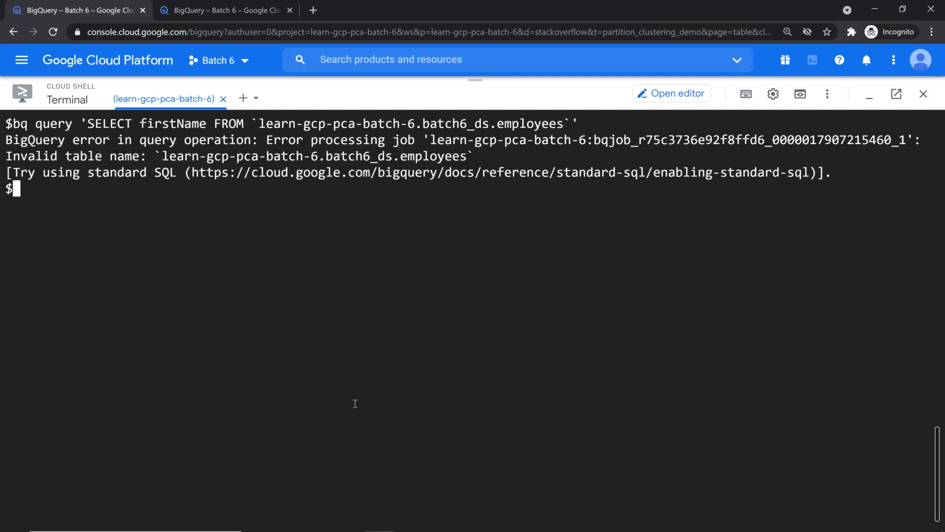
# Run the firstName query in the BigQuery console and enlarge its results area
pyautogui.click(270, 7)
pyautogui.click(293, 320)
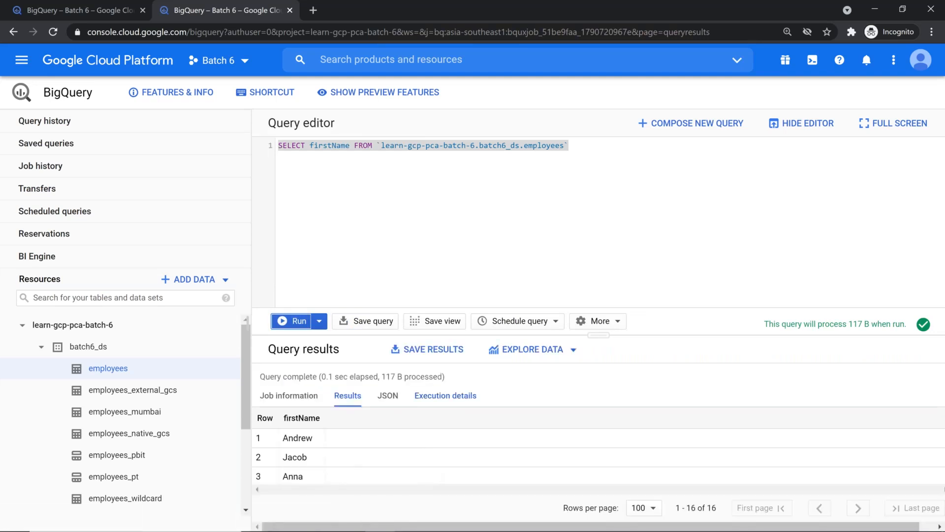
pyautogui.moveTo(598, 335); pyautogui.dragTo(601, 217)
pyautogui.click(103, 22)
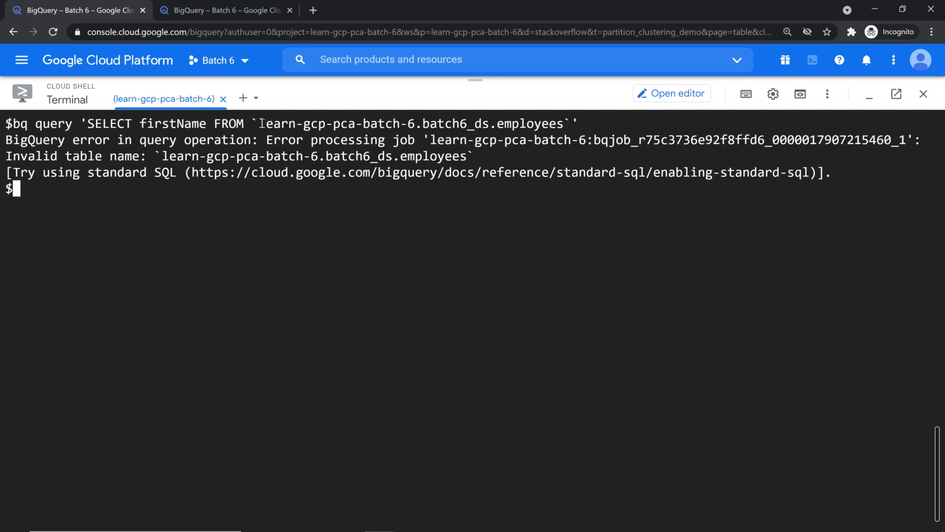
# Highlight the project and dataset names in the invalid table name error, comparing with the console results
pyautogui.moveTo(260, 123); pyautogui.dragTo(416, 123)
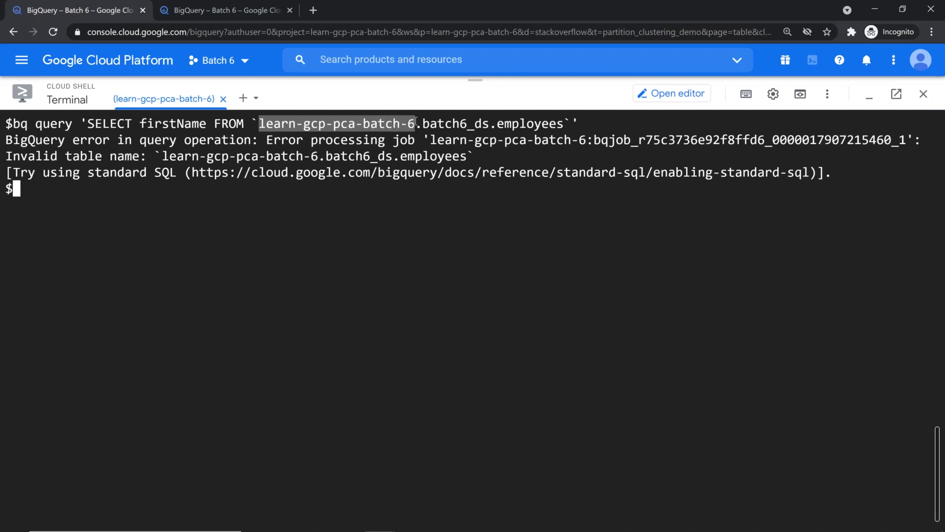
pyautogui.click(398, 286)
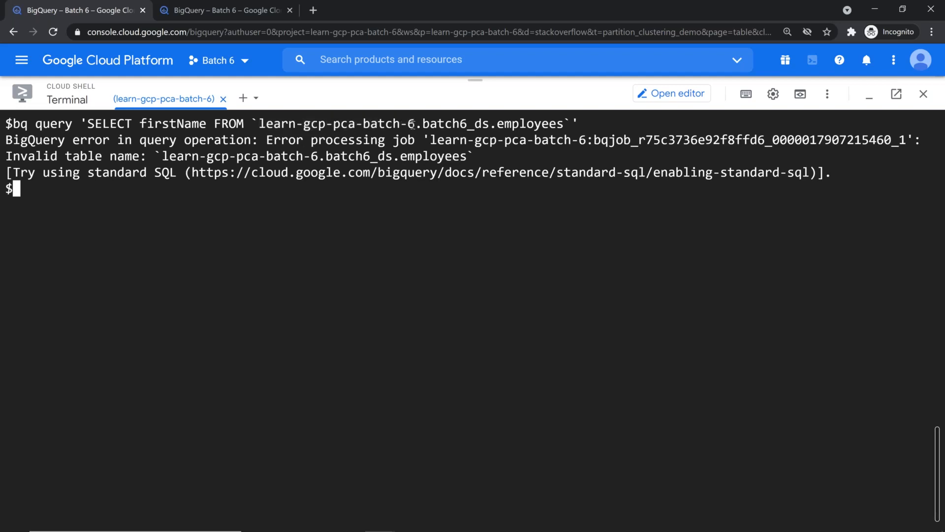
pyautogui.moveTo(423, 123); pyautogui.dragTo(489, 121)
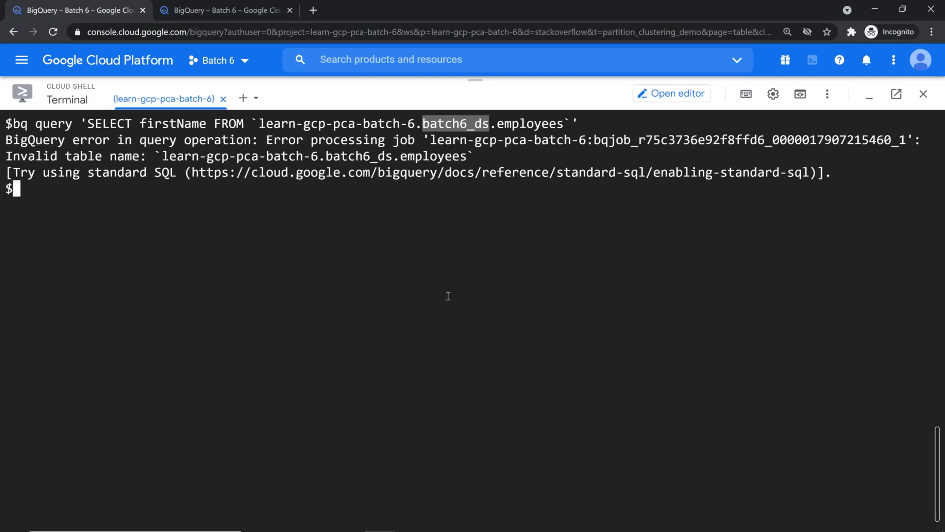
pyautogui.click(482, 297)
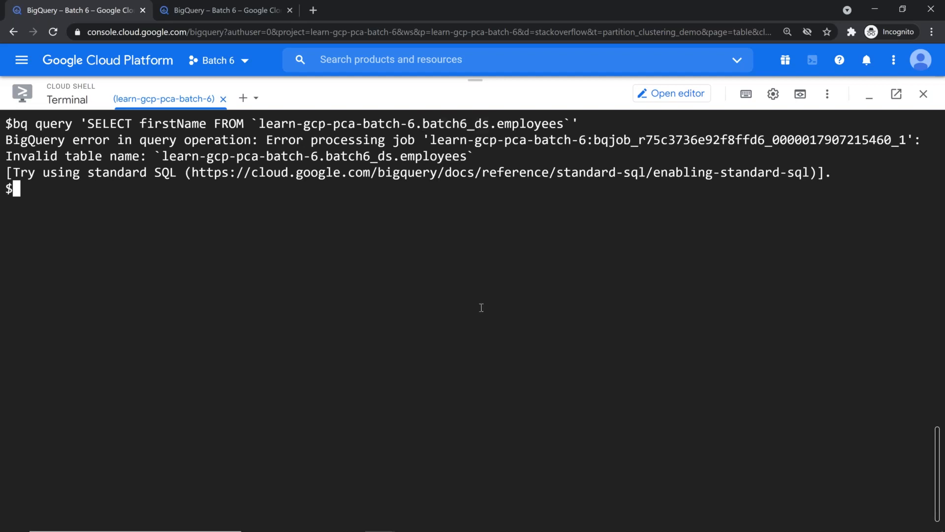
pyautogui.click(204, 9)
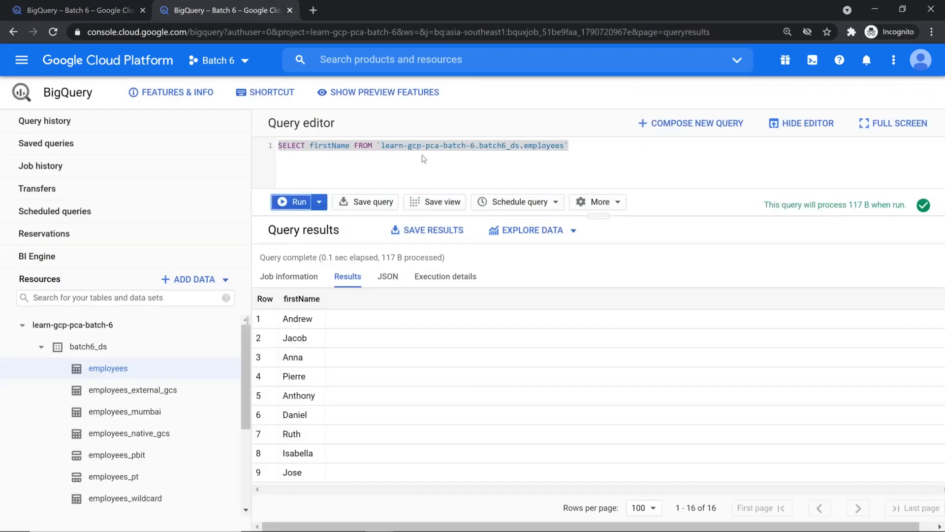
pyautogui.click(38, 8)
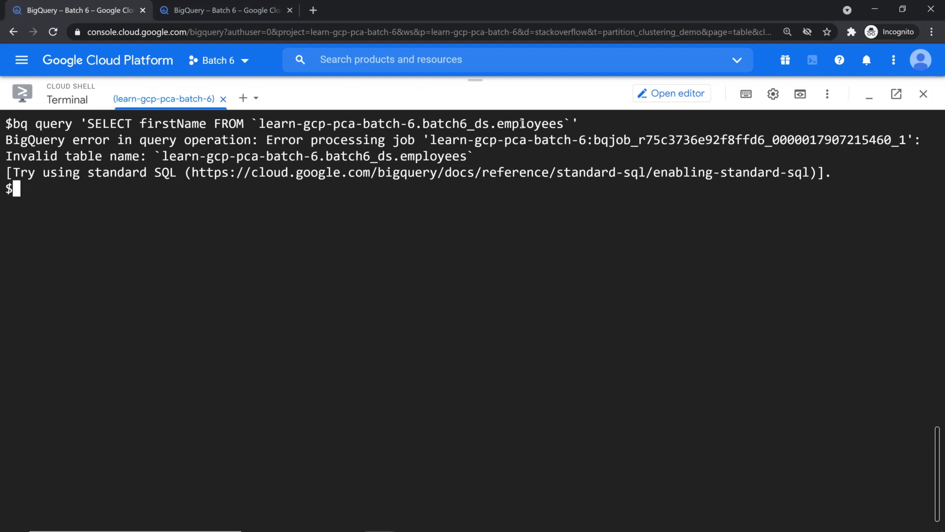
pyautogui.click(229, 9)
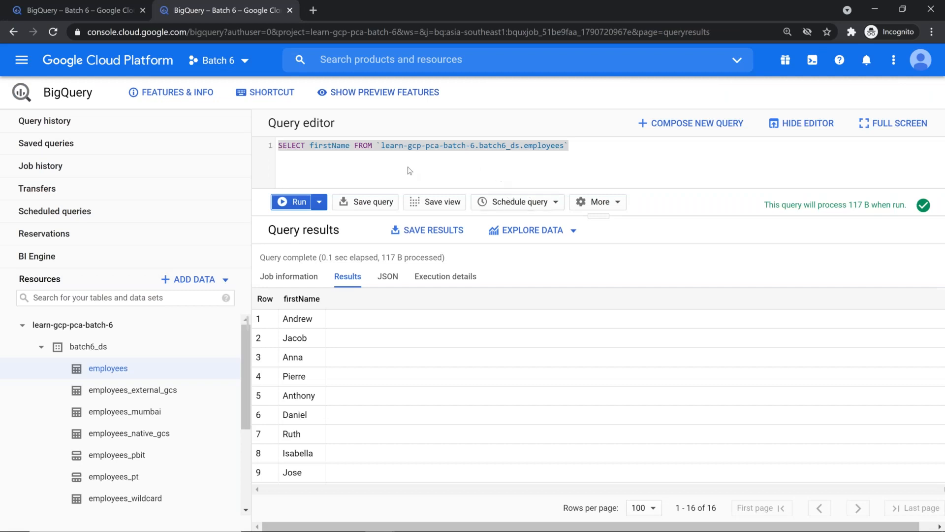
# Format the firstName query onto four lines and confirm the SQL dialect setting is Standard
pyautogui.click(603, 201)
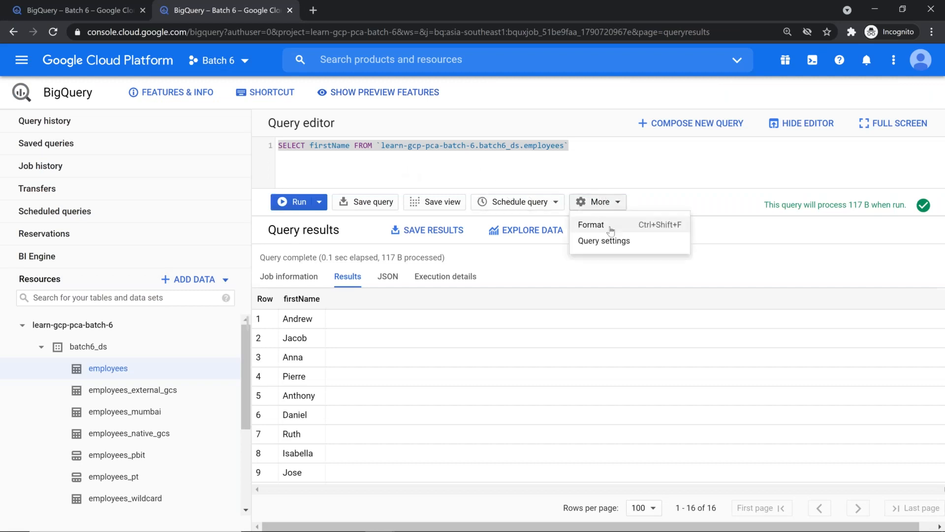
pyautogui.click(611, 227)
pyautogui.click(598, 202)
pyautogui.click(619, 241)
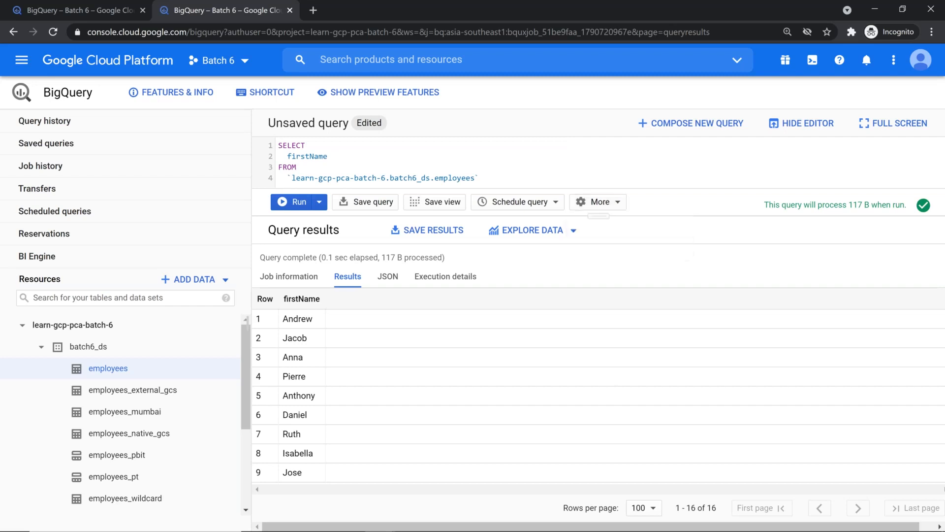
pyautogui.scroll(-3, 594, 452)
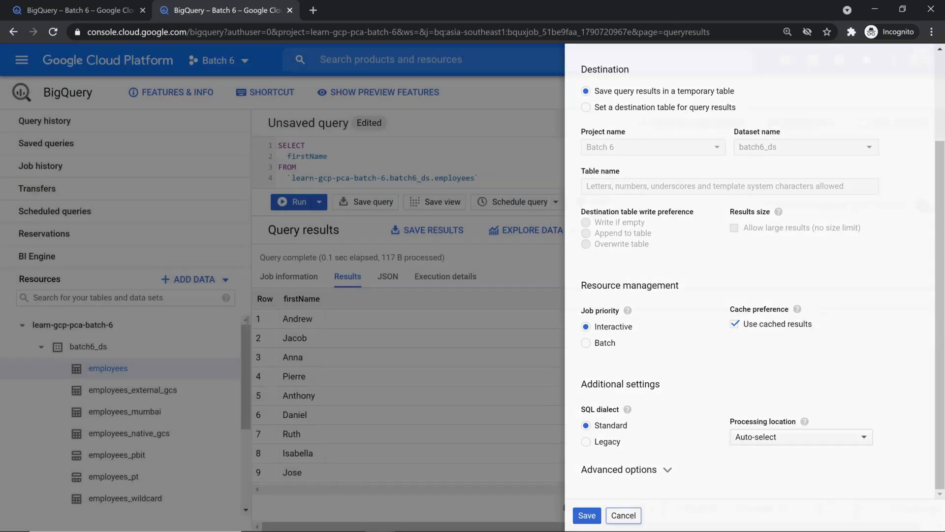
pyautogui.click(614, 515)
pyautogui.hotkey('ctrl', 'shift', 'Tab')
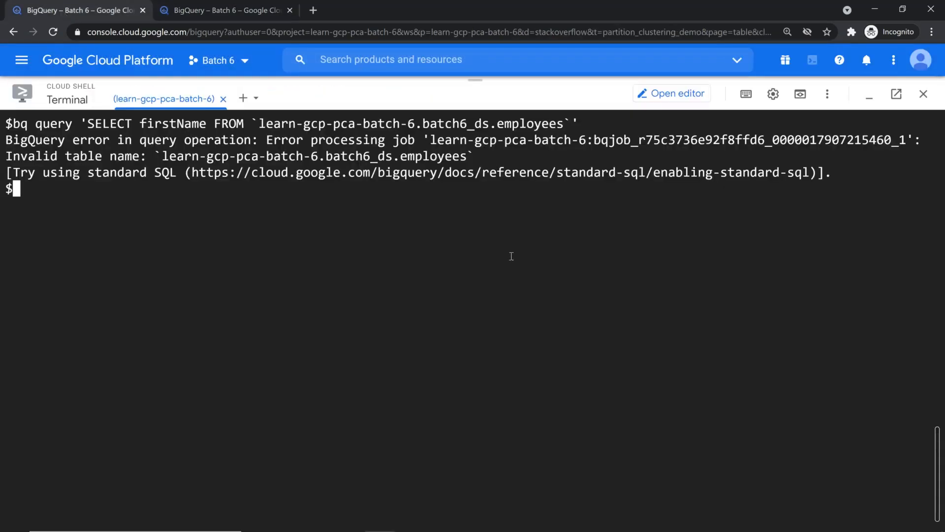
# Run echo $DEVSHELL_PROJECT_ID to print the project ID learn-gcp-pca-batch-6
pyautogui.press('Return')
pyautogui.press('Return')
pyautogui.write('o o')
pyautogui.press('BackSpace')
pyautogui.press('BackSpace')
pyautogui.write('$')
pyautogui.write('DE')
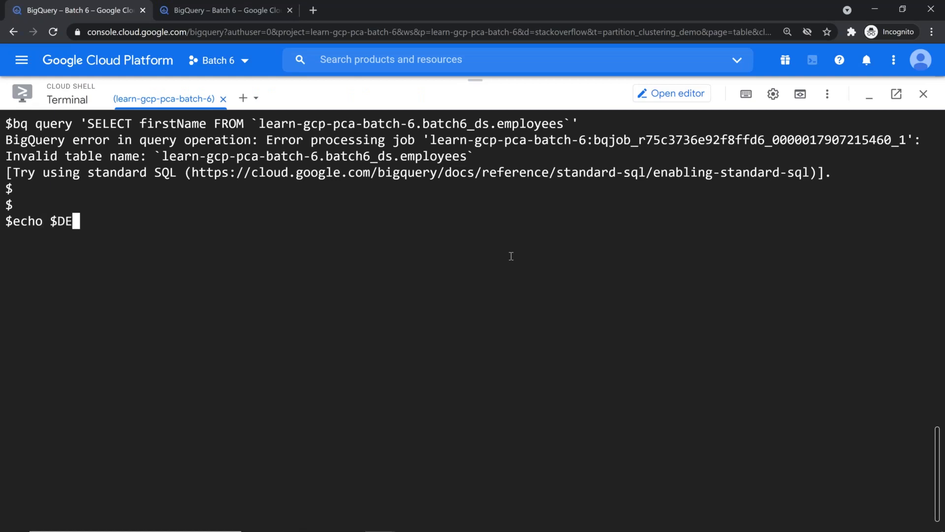
pyautogui.press('BackSpace')
pyautogui.write('EVSHELLL')
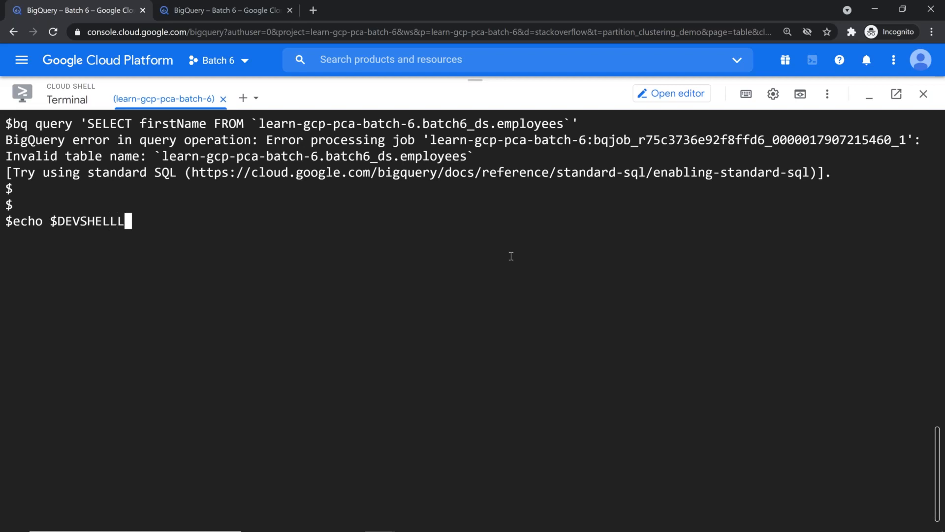
pyautogui.press('BackSpace')
pyautogui.press('BackSpace')
pyautogui.write('_')
pyautogui.press('BackSpace')
pyautogui.press('BackSpace')
pyautogui.write('L_PROJK')
pyautogui.press('BackSpace')
pyautogui.write('ECT')
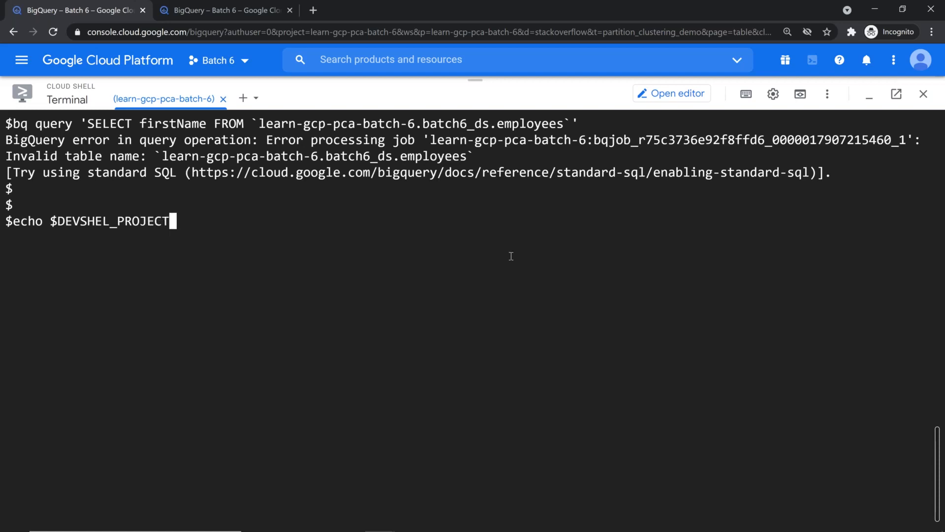
pyautogui.write('_ID')
pyautogui.press('Return')
pyautogui.press('Up')
pyautogui.press('Left')
pyautogui.press('Left')
pyautogui.press('Left')
pyautogui.press('Left')
pyautogui.press('Left')
pyautogui.press('Left')
pyautogui.press('Left')
pyautogui.press('Left')
pyautogui.press('Left')
pyautogui.press('Left')
pyautogui.press('Left')
pyautogui.press('Left')
pyautogui.press('Left')
pyautogui.press('Right')
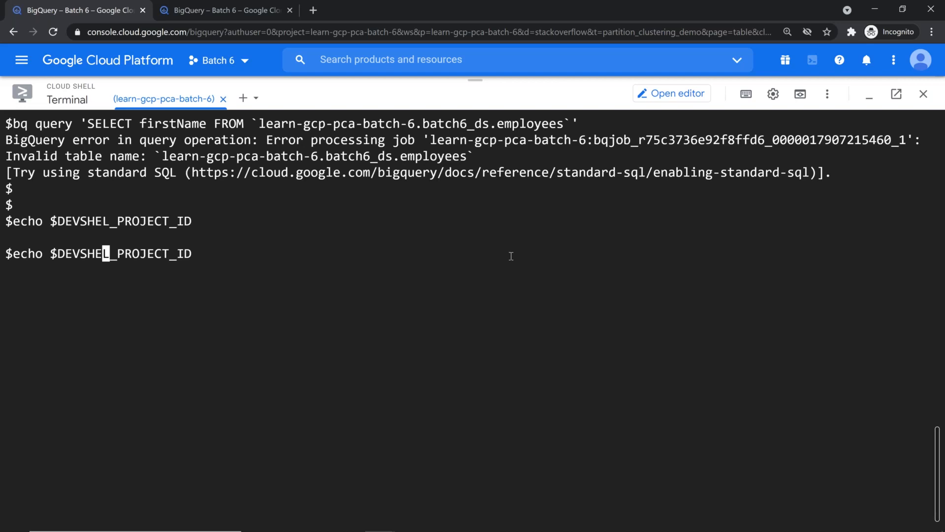
pyautogui.write('L')
pyautogui.press('Return')
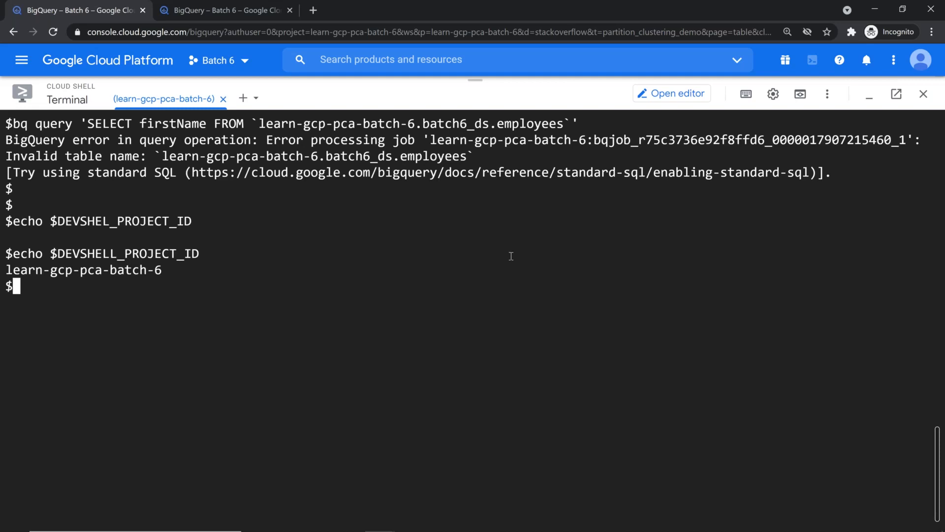
# Clear the screen and rerun the bq firstName query, which fails again on the table name
pyautogui.hotkey('ctrl', 'l')
pyautogui.press('Up')
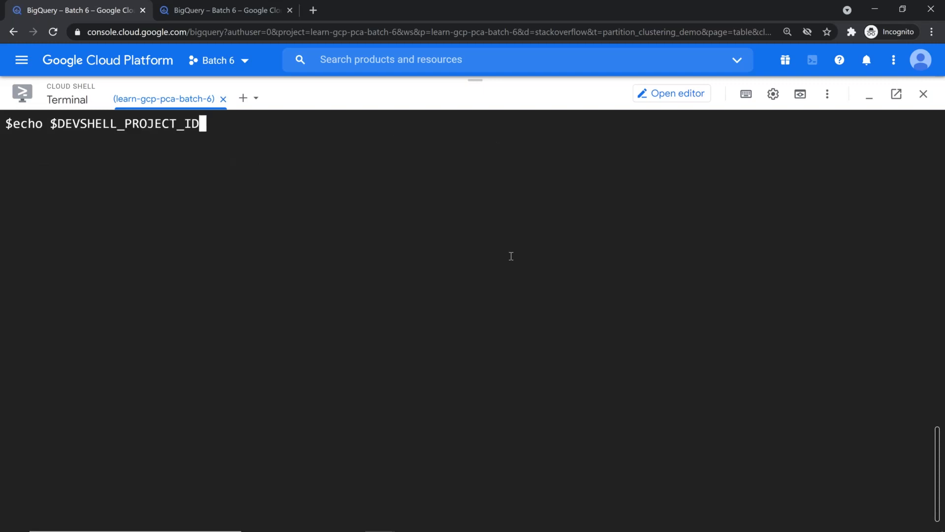
pyautogui.press('Up')
pyautogui.press('Return')
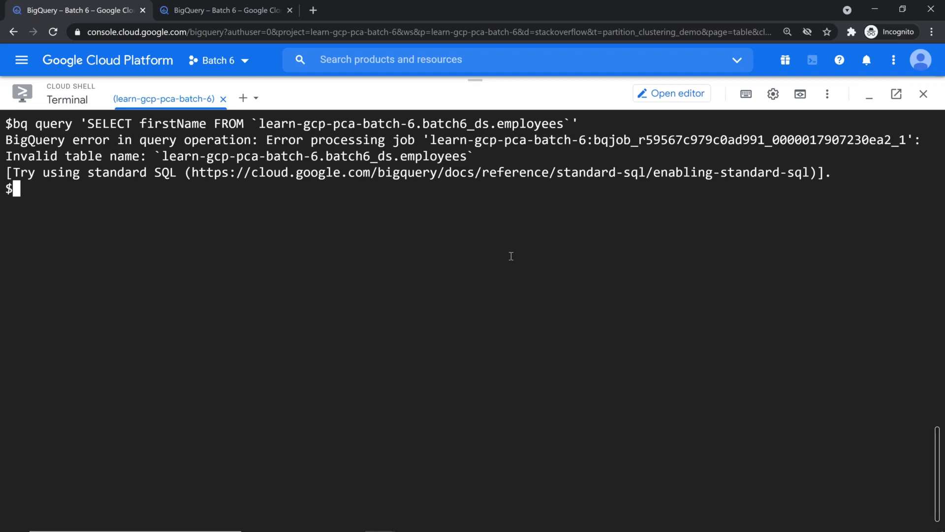
# Add --use_legacy_sql=false before the SQL string and rerun the bq query, listing 16 first names
pyautogui.press('Return')
pyautogui.press('Return')
pyautogui.press('Up')
pyautogui.hotkey('ctrl', 'a')
pyautogui.press('Right')
pyautogui.press('Right')
pyautogui.press('Right')
pyautogui.press('Right')
pyautogui.press('Right')
pyautogui.press('Right')
pyautogui.press('Right')
pyautogui.press('Right')
pyautogui.press('Right')
pyautogui.press('Right')
pyautogui.press('Left')
pyautogui.write('--use_')
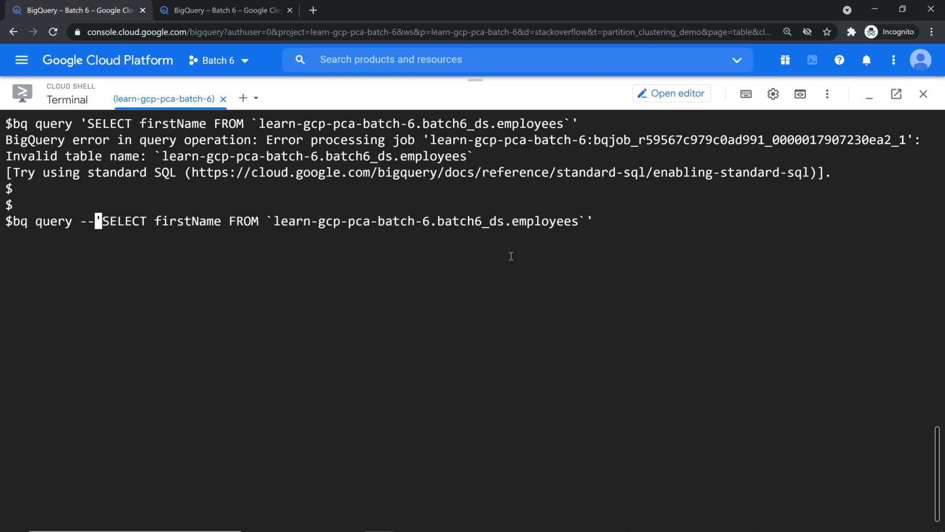
pyautogui.write('lg')
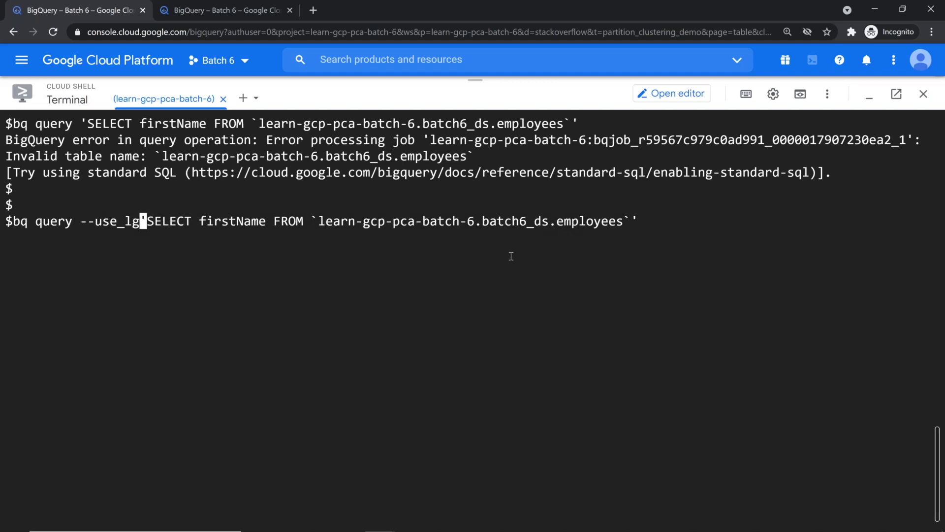
pyautogui.press('BackSpace')
pyautogui.write('egacy_s')
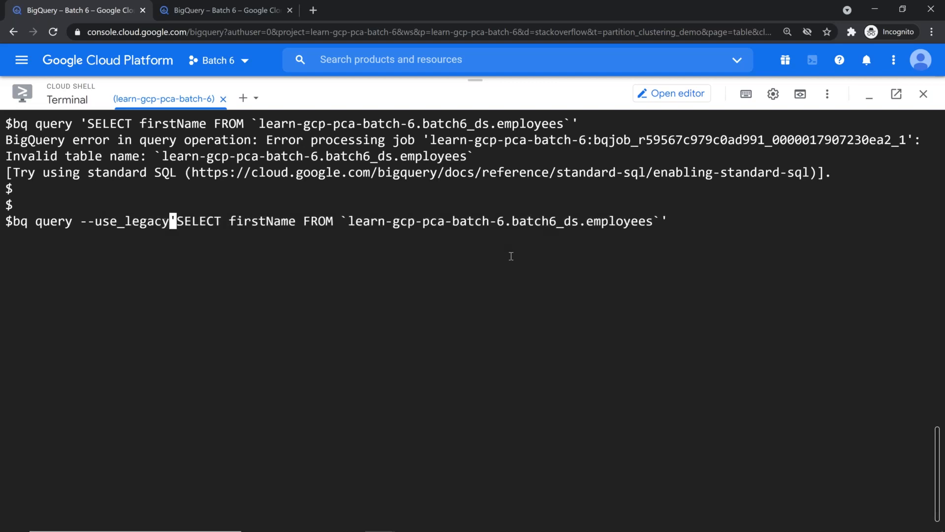
pyautogui.write('ql=false')
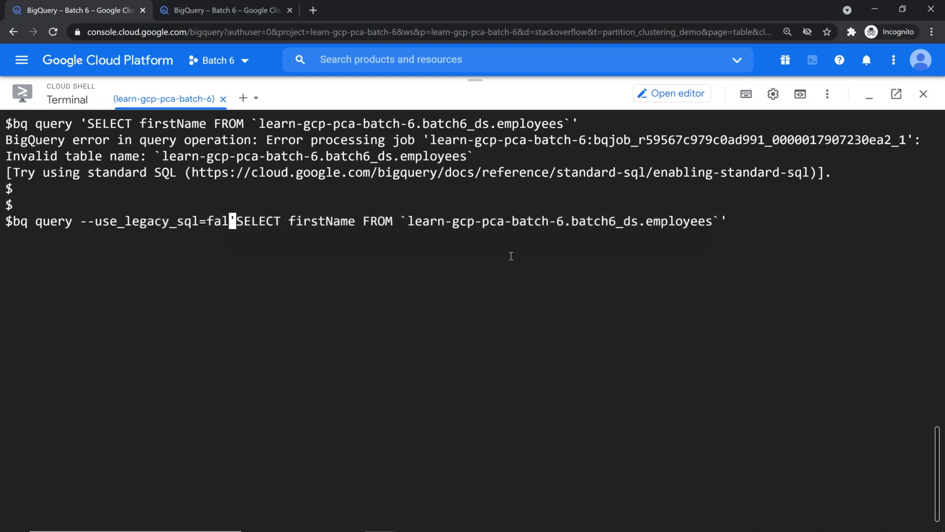
pyautogui.press('End')
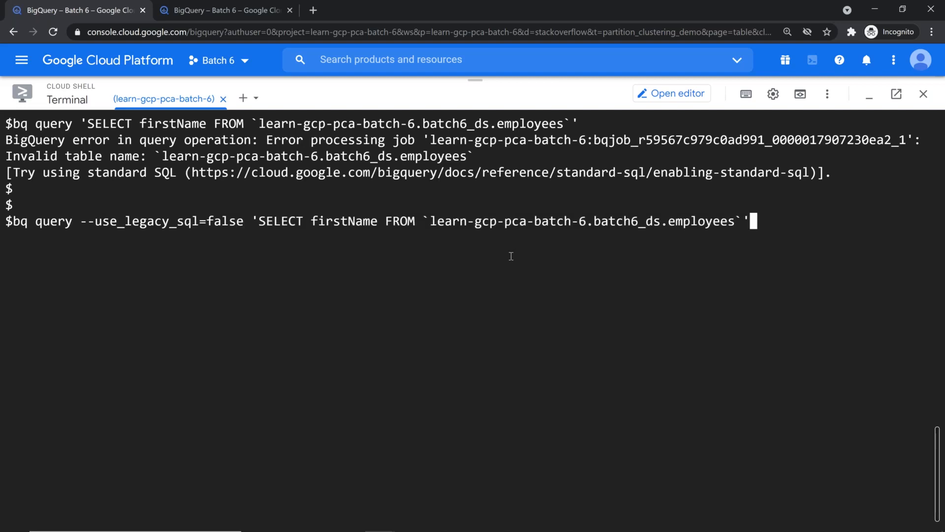
pyautogui.press('Return')
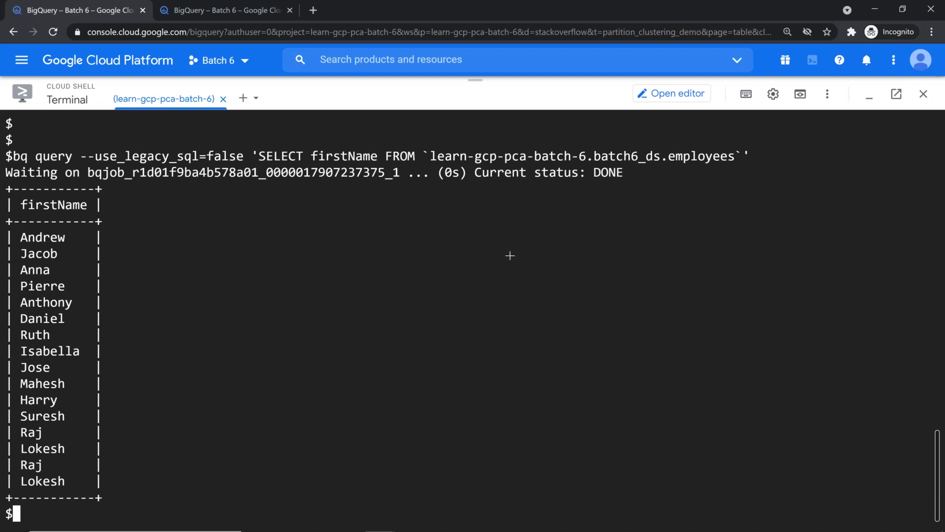
pyautogui.hotkey('alt', 'Tab')
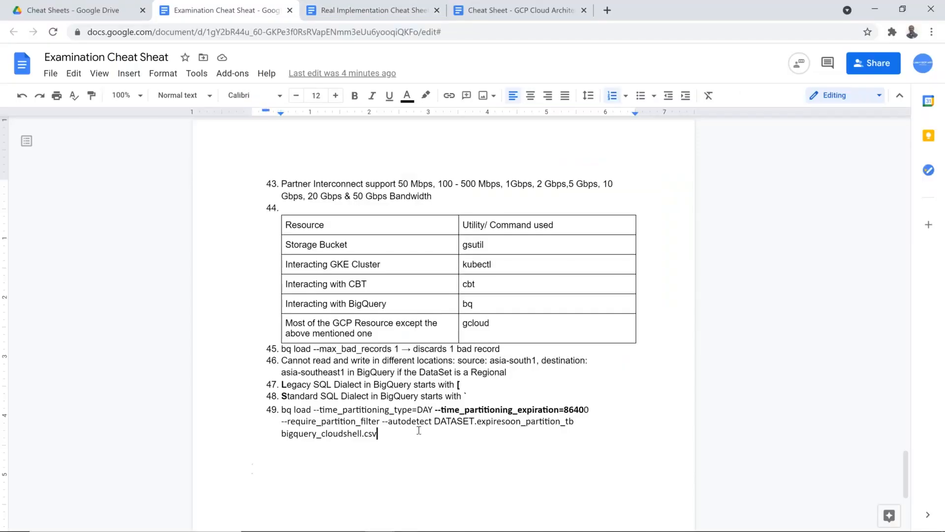
# Add item 50 'By default BigQuery Web Console uses Standard SQL Dialect' at 150% zoom
pyautogui.press('Return')
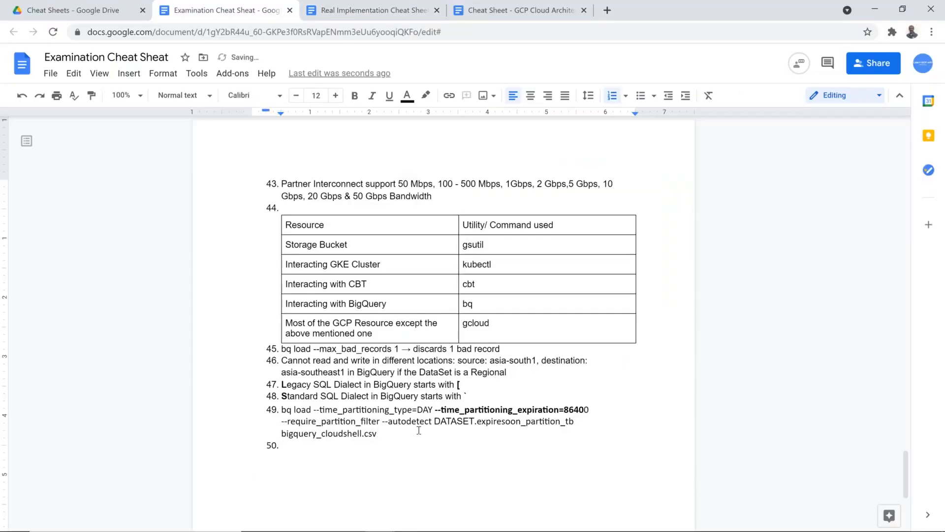
pyautogui.write('Be default BigQu')
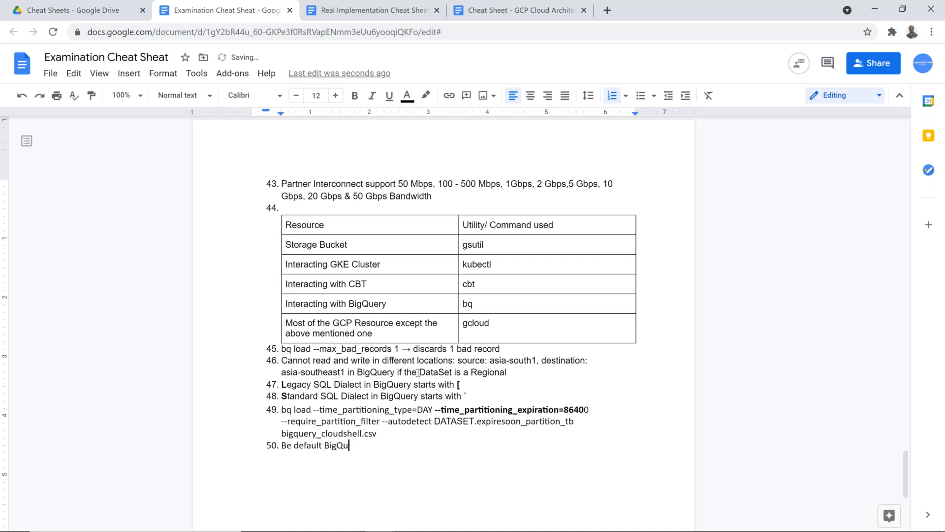
pyautogui.click(138, 98)
pyautogui.click(126, 246)
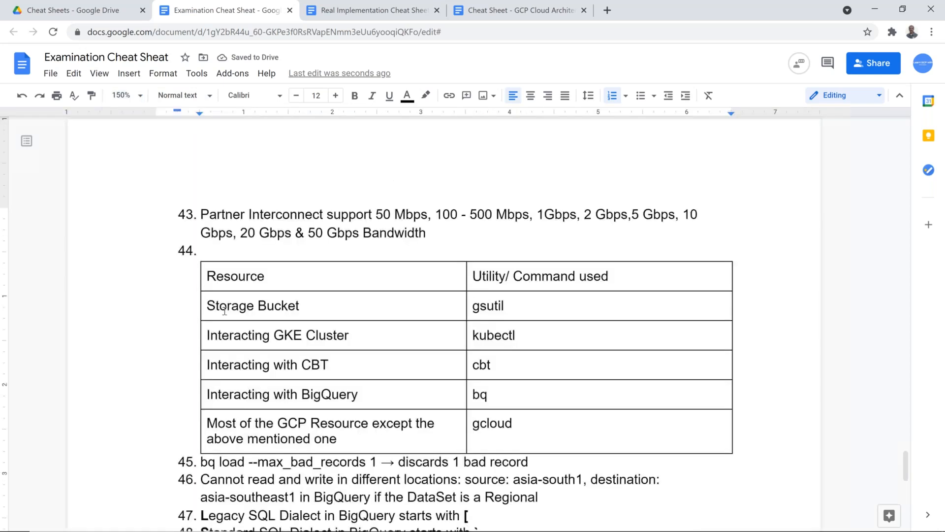
pyautogui.scroll(-1, 225, 310)
pyautogui.write('ry ')
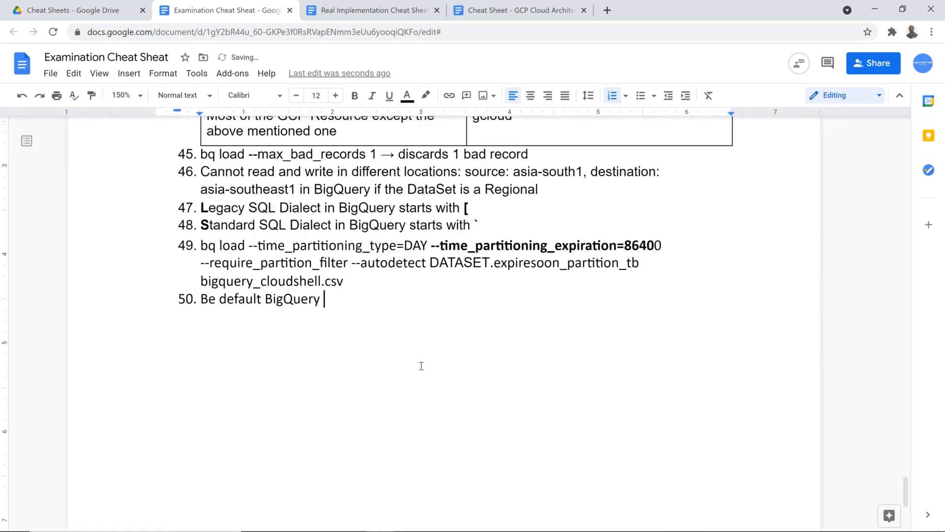
pyautogui.write('Web Console uses S')
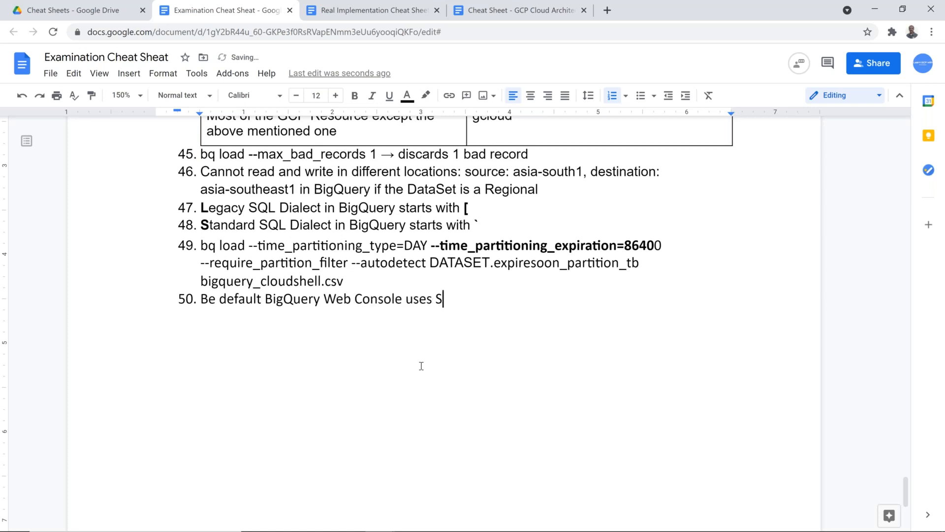
pyautogui.write('tandard SQL Di')
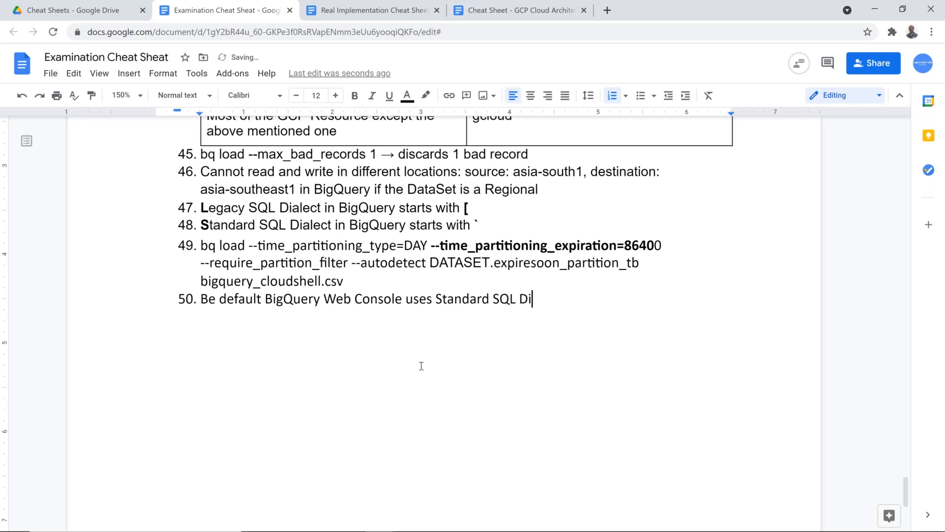
pyautogui.write('alect')
# Fix 'Be' to 'By' in item 50 and copy its text into a new item 51
pyautogui.press('Return')
pyautogui.press('Up')
pyautogui.press('Right')
pyautogui.press('Delete')
pyautogui.write('y')
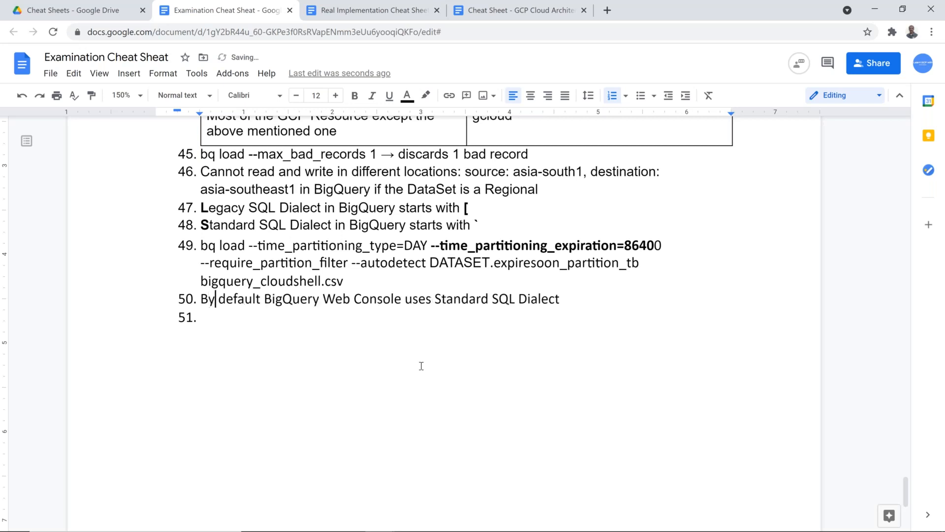
pyautogui.press('Home')
pyautogui.hotkey('shift', 'End')
pyautogui.hotkey('ctrl', 'c')
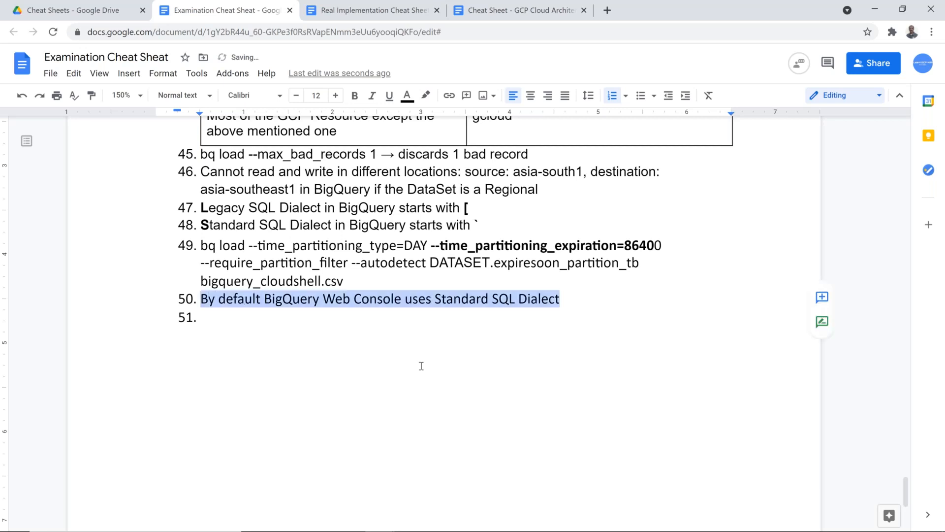
pyautogui.press('Down')
pyautogui.hotkey('ctrl', 'v')
# In item 51, replace 'Web Console' with 'BQ utility'
pyautogui.click(324, 318)
pyautogui.moveTo(324, 317); pyautogui.dragTo(399, 320)
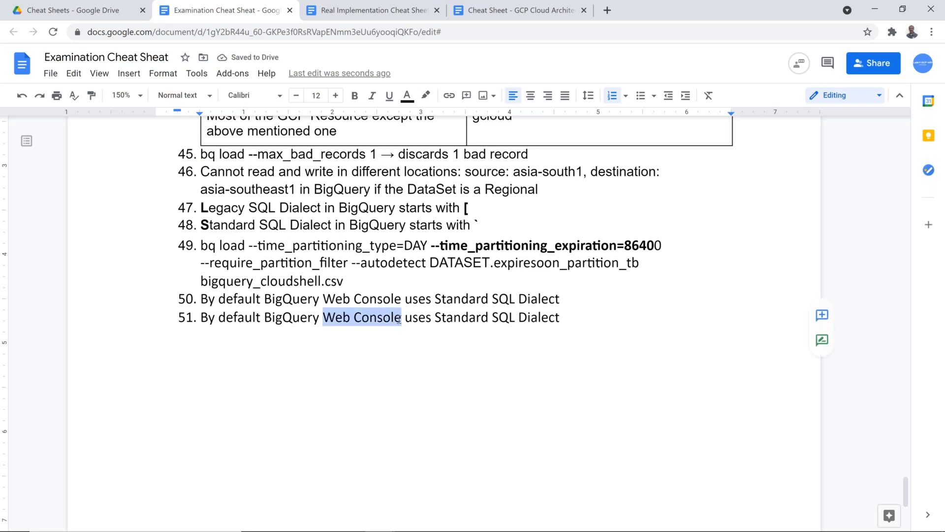
pyautogui.write('BQ utit')
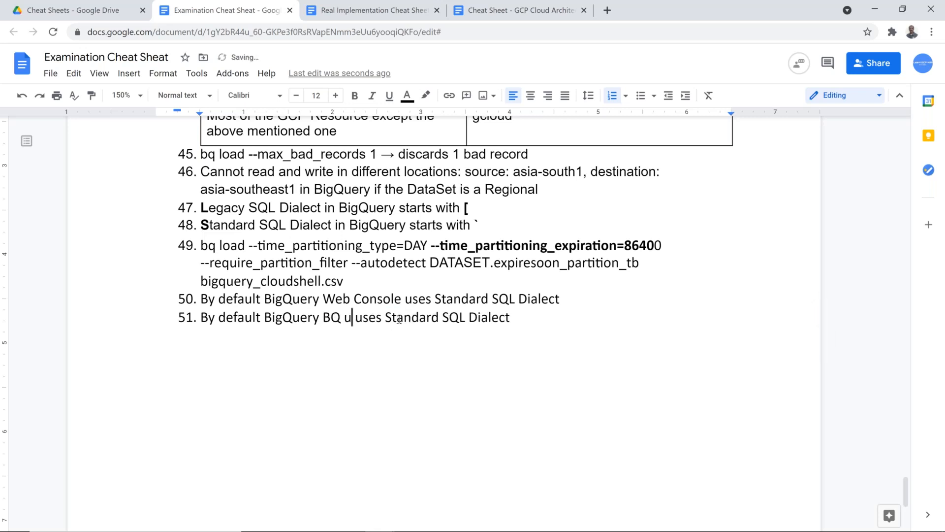
pyautogui.write('lit')
pyautogui.press('BackSpace')
pyautogui.press('BackSpace')
pyautogui.press('BackSpace')
pyautogui.press('BackSpace')
pyautogui.press('BackSpace')
pyautogui.press('BackSpace')
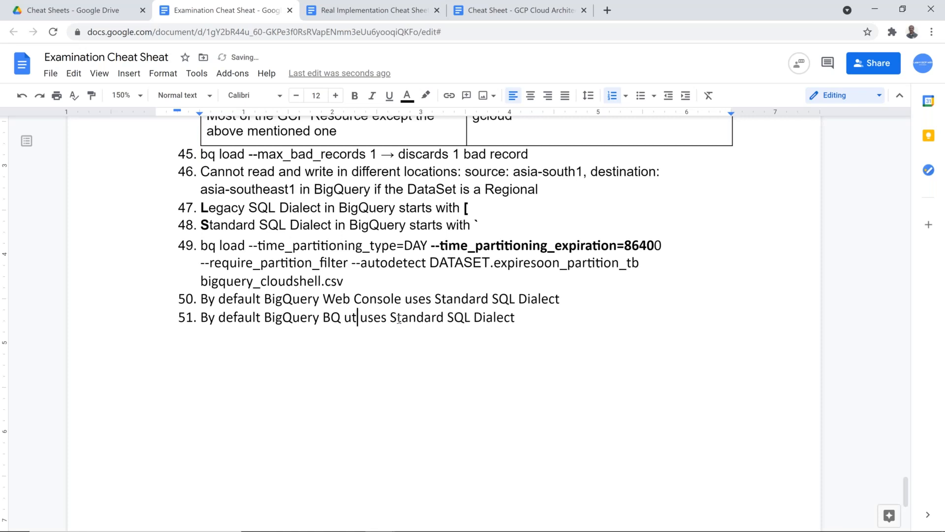
pyautogui.write('tility')
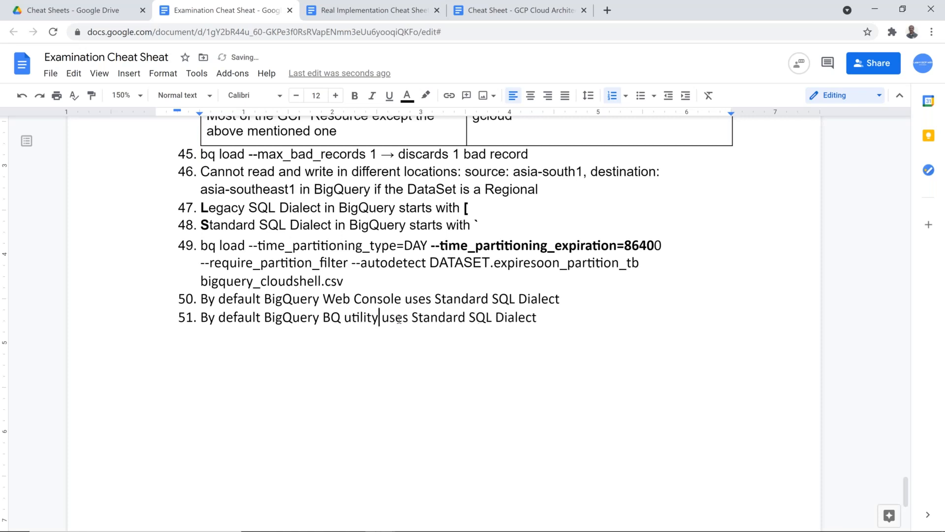
pyautogui.press('Delete')
# Change 'Standard' to 'Legacy' in item 51
pyautogui.press('End')
pyautogui.press('Left')
pyautogui.press('Left')
pyautogui.press('Left')
pyautogui.press('Left')
pyautogui.press('Left')
pyautogui.press('Left')
pyautogui.press('Left')
pyautogui.press('Left')
pyautogui.press('Left')
pyautogui.press('Left')
pyautogui.press('Left')
pyautogui.press('Left')
pyautogui.press('Left')
pyautogui.press('Left')
pyautogui.press('Right')
pyautogui.press('Right')
pyautogui.hotkey('shift', 'Left')
pyautogui.hotkey('shift', 'Left')
pyautogui.hotkey('ctrl', 'shift', 'Left')
pyautogui.hotkey('shift', 'Right')
pyautogui.hotkey('shift', 'Left')
pyautogui.write('Legac')
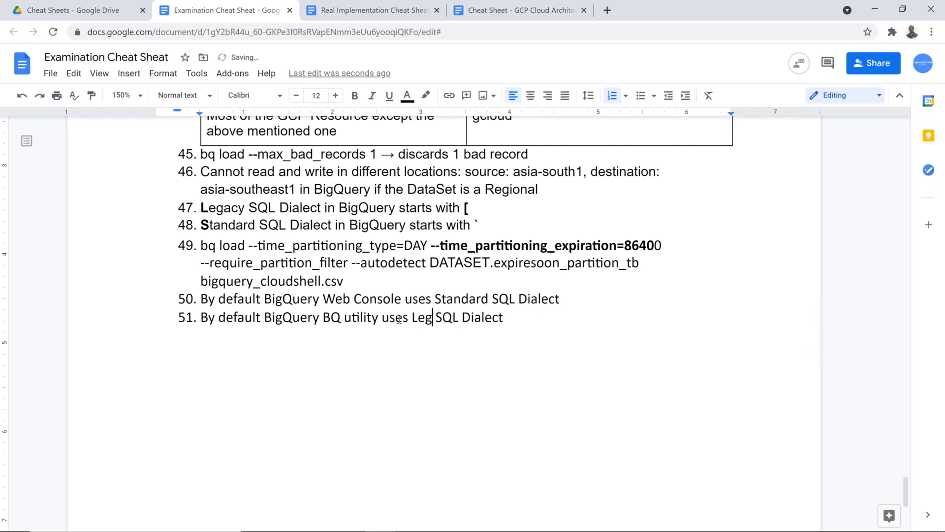
pyautogui.write('y')
pyautogui.hotkey('alt', 'Tab')
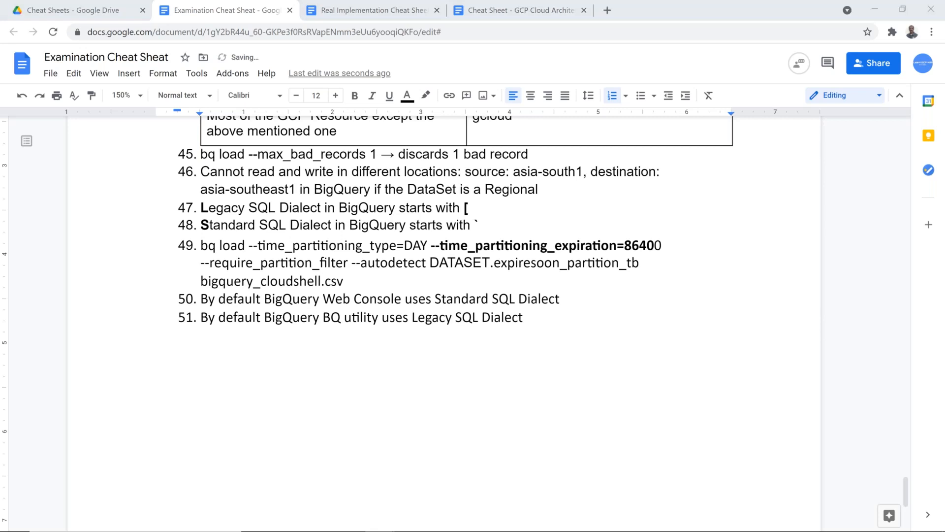
# Clear the terminal and rerun the bq query with --use_legacy_sql=false
pyautogui.hotkey('ctrl', 'l')
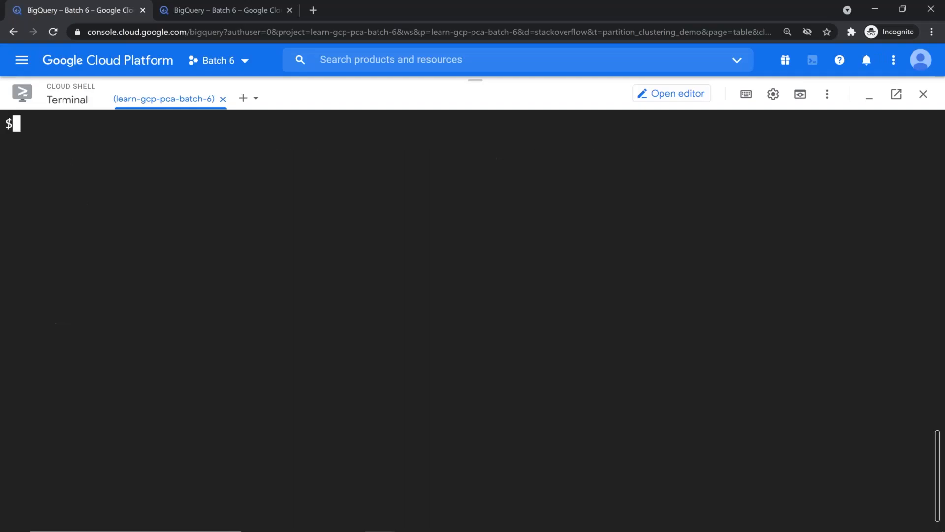
pyautogui.press('Up')
pyautogui.press('Return')
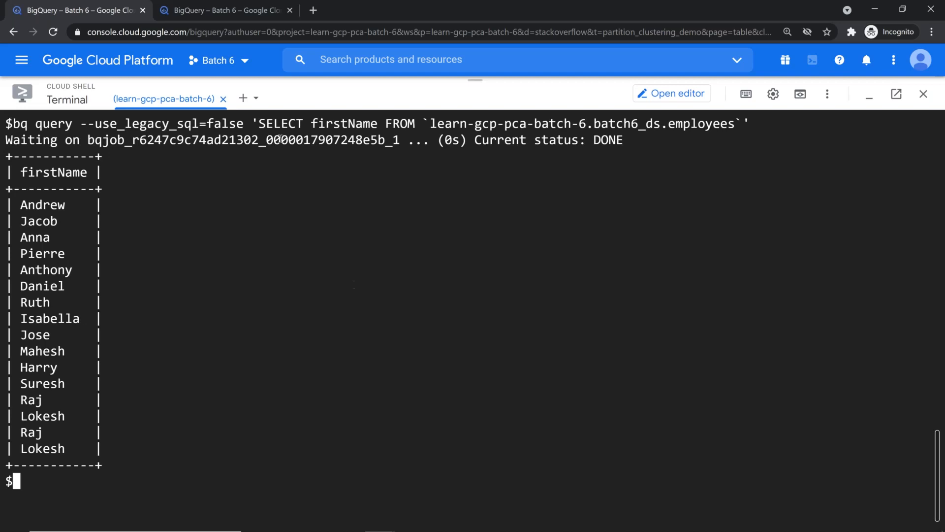
# Open a second Cloud Shell session and recall the earlier bq query from history
pyautogui.click(243, 98)
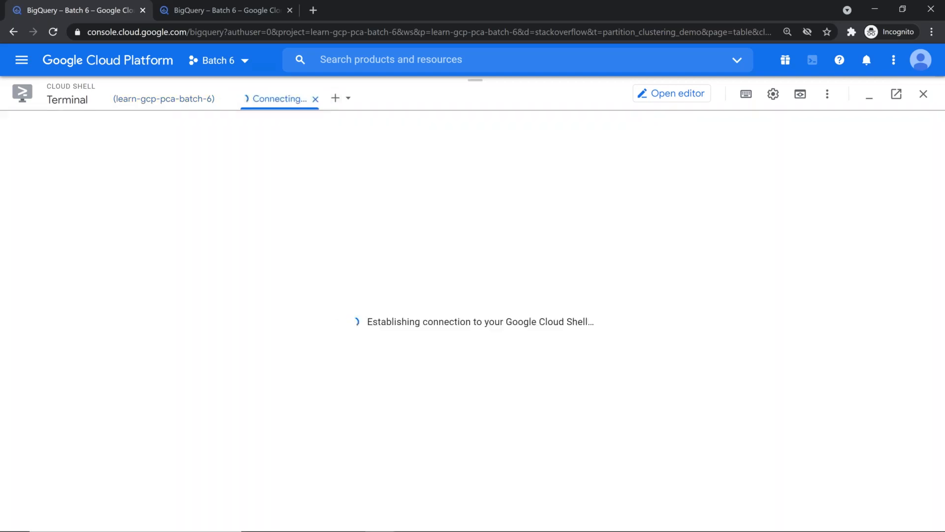
pyautogui.write('p')
pyautogui.press('Return')
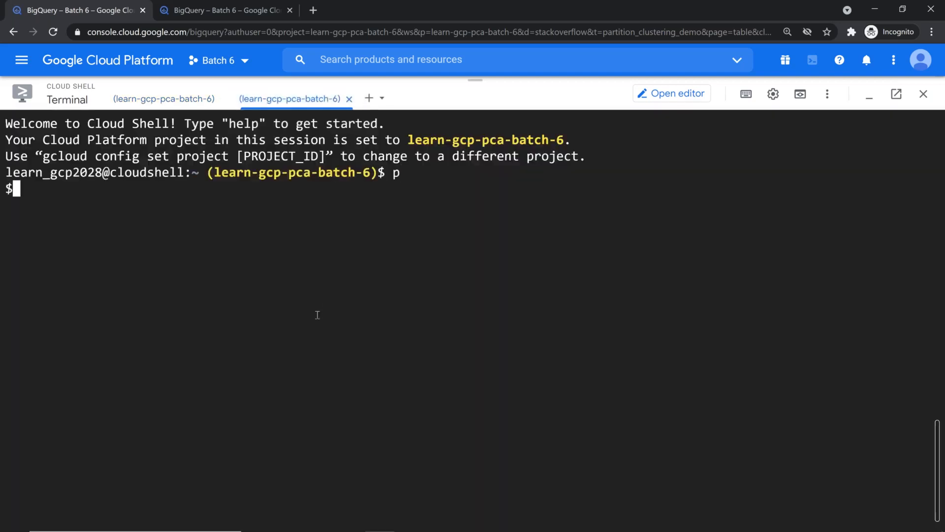
pyautogui.hotkey('ctrl', 'l')
pyautogui.press('Up')
pyautogui.press('Up')
# Drop the legacy SQL flag, enclose the table name in square brackets, and run it, listing 16 names
pyautogui.press('Home')
pyautogui.press('Right')
pyautogui.press('Right')
pyautogui.press('Right')
pyautogui.press('Right')
pyautogui.press('Right')
pyautogui.press('Right')
pyautogui.press('Right')
pyautogui.press('Right')
pyautogui.press('Right')
pyautogui.press('Right')
pyautogui.press('Left')
pyautogui.press('Delete')
pyautogui.press('Delete')
pyautogui.press('Delete')
pyautogui.press('Delete')
pyautogui.press('Delete')
pyautogui.press('Delete')
pyautogui.press('Delete')
pyautogui.press('Delete')
pyautogui.press('Delete')
pyautogui.press('Delete')
pyautogui.press('Delete')
pyautogui.press('Delete')
pyautogui.press('Delete')
pyautogui.press('Delete')
pyautogui.press('Delete')
pyautogui.press('Delete')
pyautogui.press('Delete')
pyautogui.press('Delete')
pyautogui.press('Delete')
pyautogui.press('Delete')
pyautogui.press('Delete')
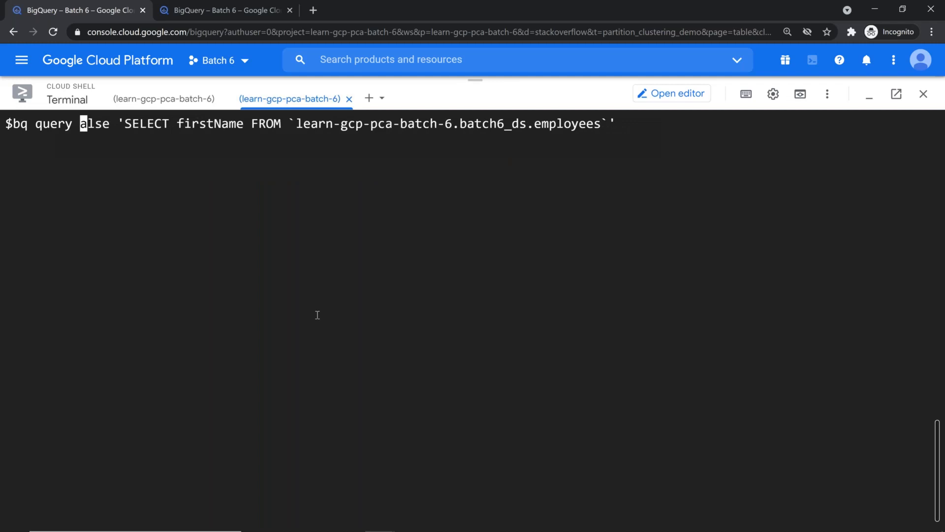
pyautogui.press('Delete')
pyautogui.press('Delete')
pyautogui.press('Right')
pyautogui.press('Right')
pyautogui.press('Right')
pyautogui.press('Right')
pyautogui.press('Right')
pyautogui.press('Right')
pyautogui.press('Right')
pyautogui.press('Right')
pyautogui.press('Right')
pyautogui.press('Right')
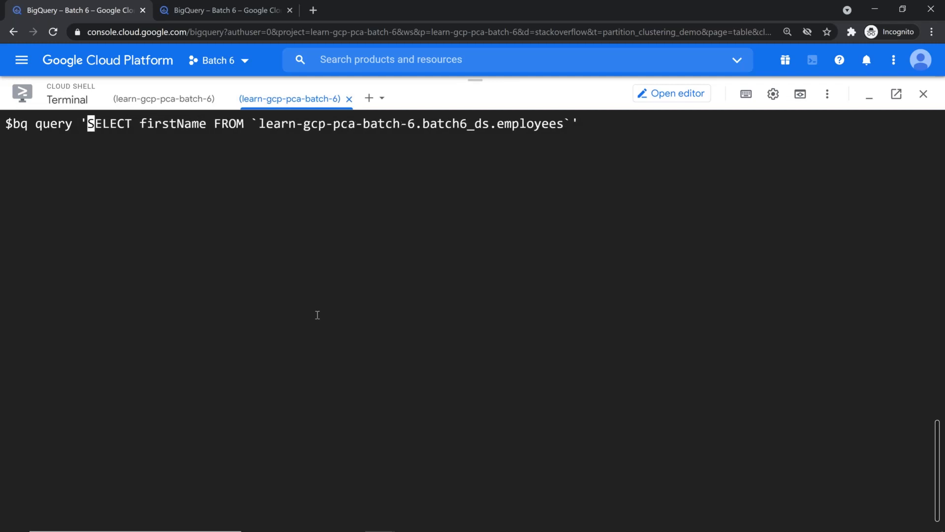
pyautogui.press('Right')
pyautogui.press('Right')
pyautogui.press('Right')
pyautogui.press('Right')
pyautogui.press('Right')
pyautogui.press('Right')
pyautogui.press('Right')
pyautogui.press('Right')
pyautogui.press('Right')
pyautogui.press('Right')
pyautogui.press('Right')
pyautogui.press('Right')
pyautogui.press('Right')
pyautogui.press('Right')
pyautogui.press('BackSpace')
pyautogui.write('[')
pyautogui.press('End')
pyautogui.press('Left')
pyautogui.press('Left')
pyautogui.press('Left')
pyautogui.press('Right')
pyautogui.write(']')
pyautogui.press('End')
pyautogui.press('Return')
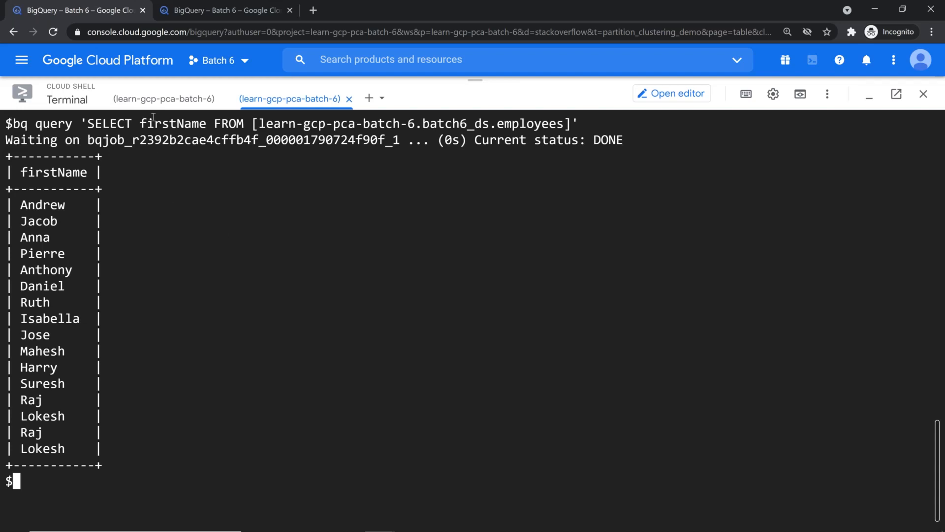
pyautogui.click(182, 101)
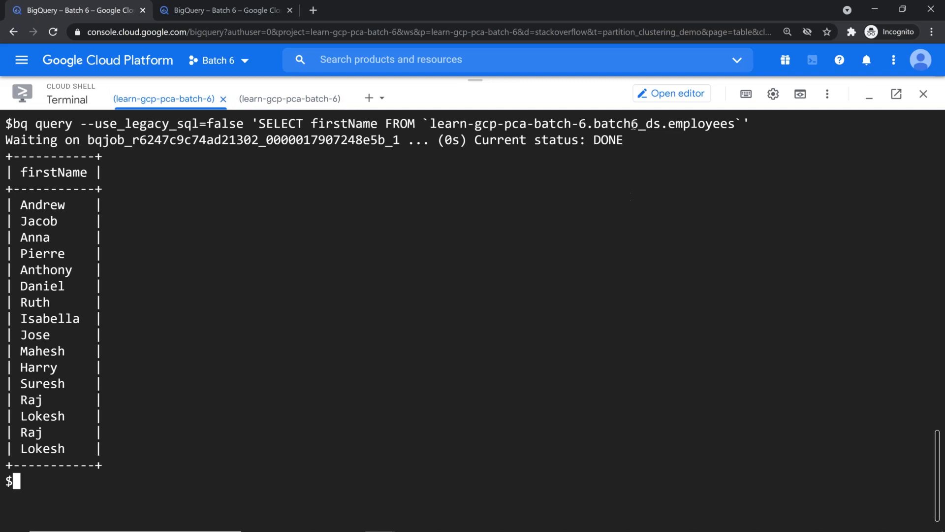
pyautogui.click(216, 10)
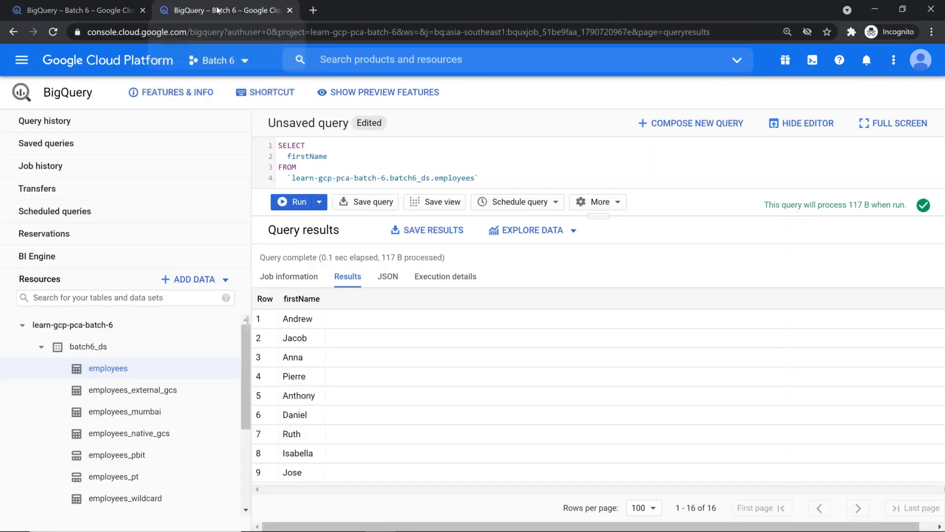
pyautogui.moveTo(601, 236); pyautogui.dragTo(596, 333)
pyautogui.moveTo(479, 177); pyautogui.dragTo(273, 145)
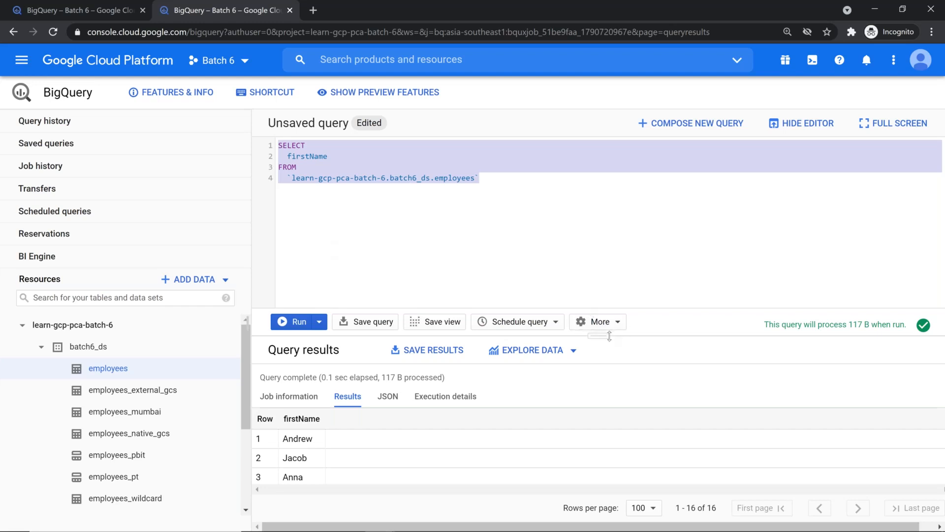
pyautogui.moveTo(604, 341); pyautogui.dragTo(863, 242)
pyautogui.click(862, 240)
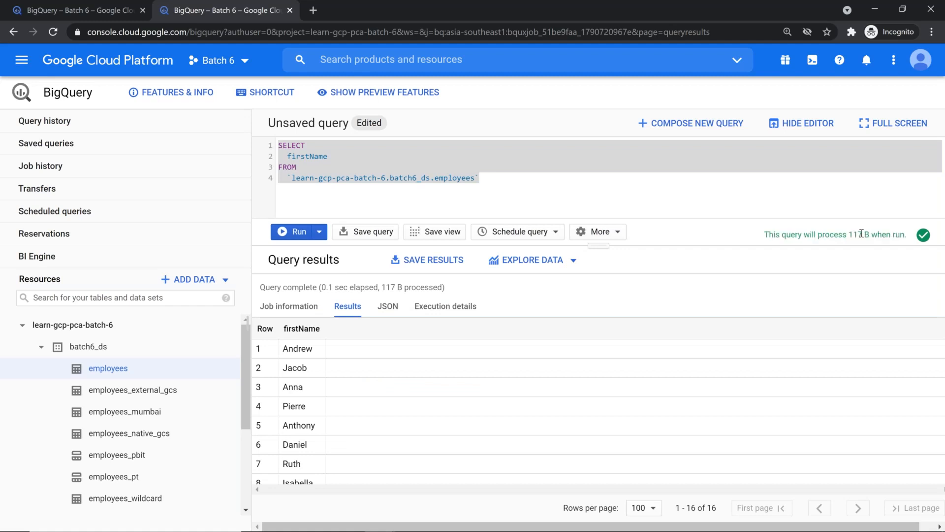
pyautogui.moveTo(847, 235); pyautogui.dragTo(871, 235)
pyautogui.click(62, 8)
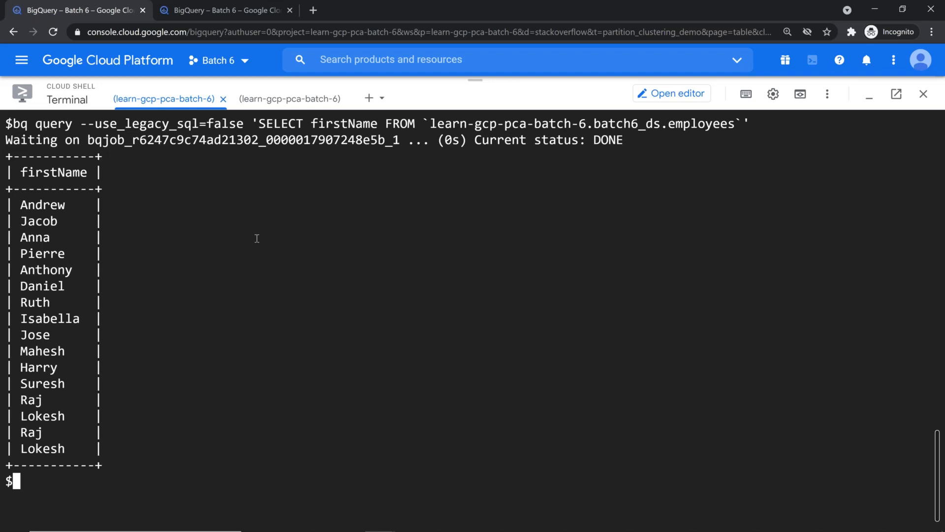
# Rerun the standard SQL firstName bq query in Cloud Shell with --dry_run, showing 117 bytes, and select its SQL
pyautogui.hotkey('ctrl', 'l')
pyautogui.press('Up')
pyautogui.hotkey('ctrl', 'a')
pyautogui.press('Right')
pyautogui.press('Right')
pyautogui.press('Right')
pyautogui.press('Right')
pyautogui.press('Right')
pyautogui.press('Right')
pyautogui.press('Right')
pyautogui.press('Right')
pyautogui.press('Right')
pyautogui.press('Right')
pyautogui.press('Right')
pyautogui.press('Right')
pyautogui.press('Right')
pyautogui.press('Right')
pyautogui.press('Right')
pyautogui.press('Right')
pyautogui.press('Right')
pyautogui.press('Right')
pyautogui.press('Right')
pyautogui.press('Right')
pyautogui.press('Right')
pyautogui.press('Right')
pyautogui.press('Right')
pyautogui.press('Right')
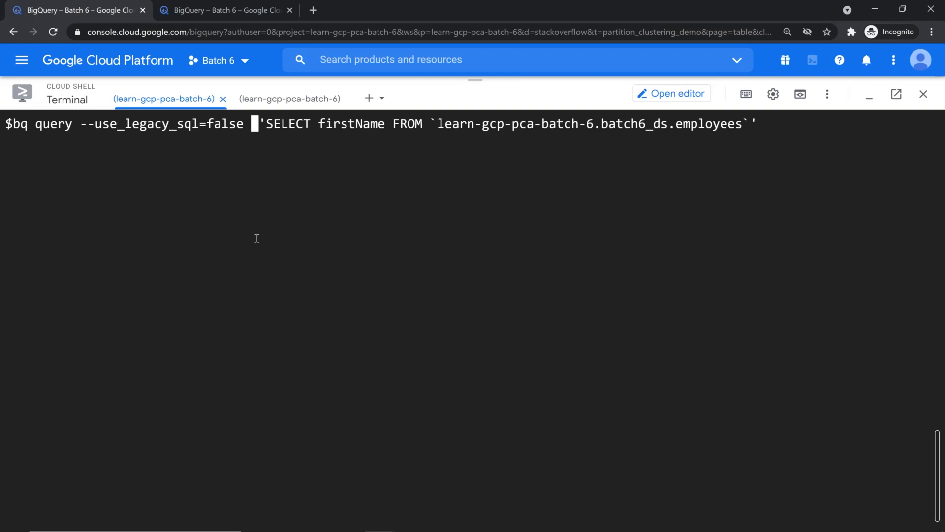
pyautogui.write('--dry')
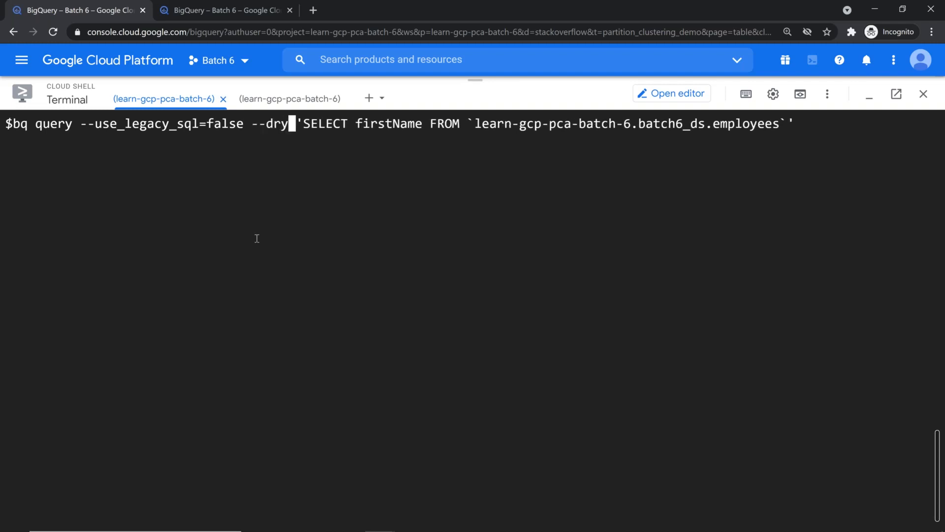
pyautogui.write('_r')
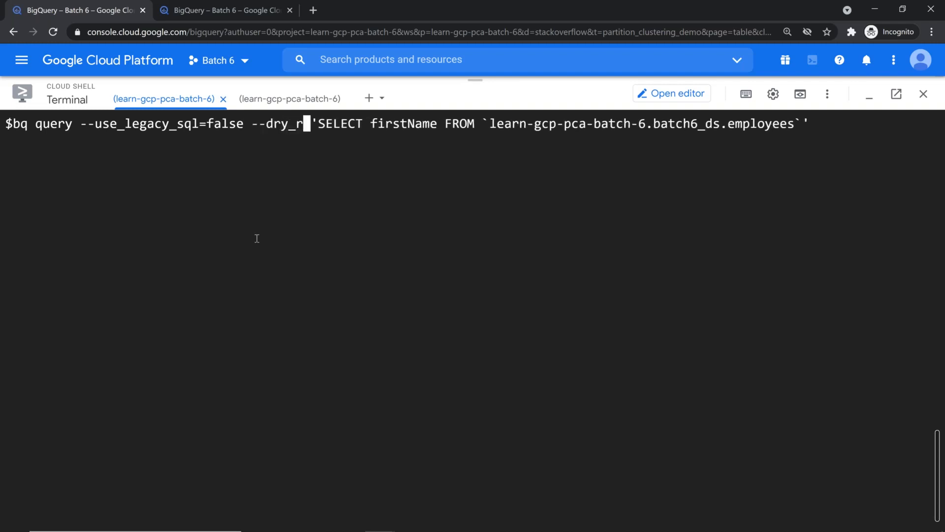
pyautogui.write('un')
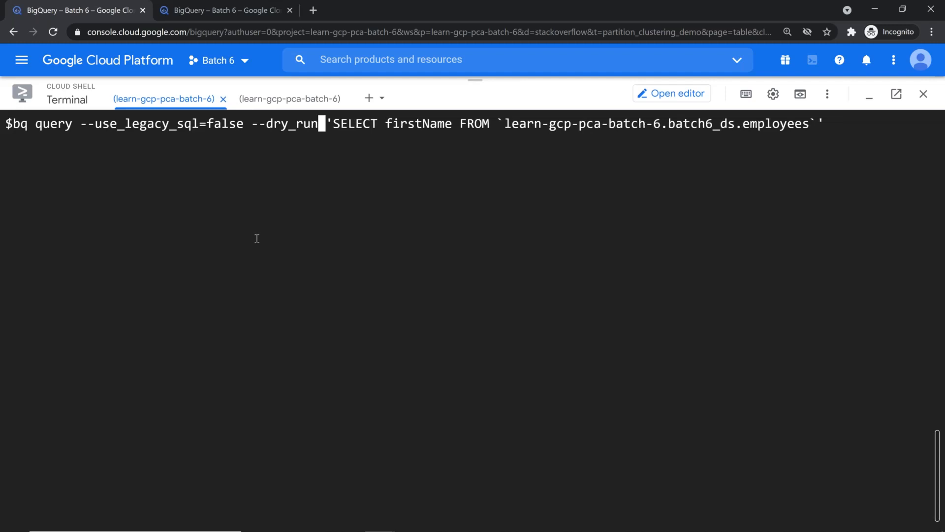
pyautogui.press('End')
pyautogui.press('Return')
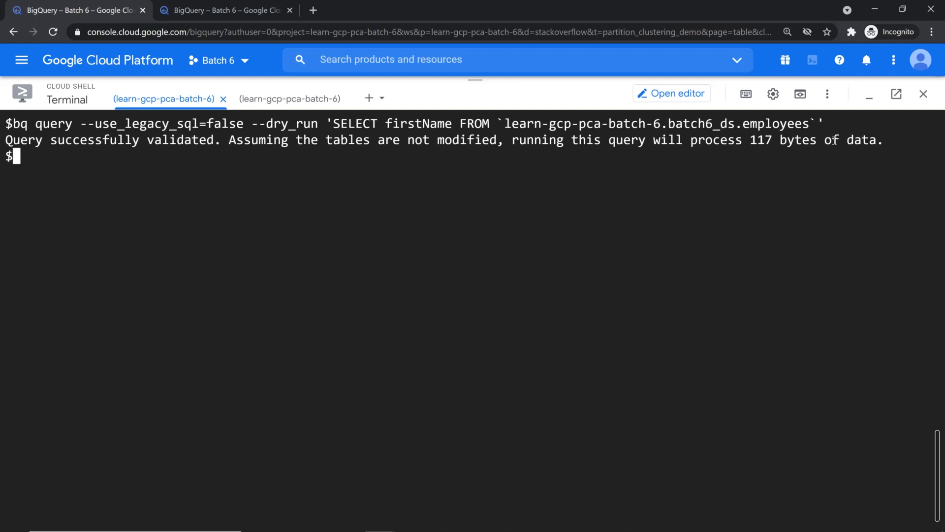
pyautogui.moveTo(333, 122); pyautogui.dragTo(815, 221)
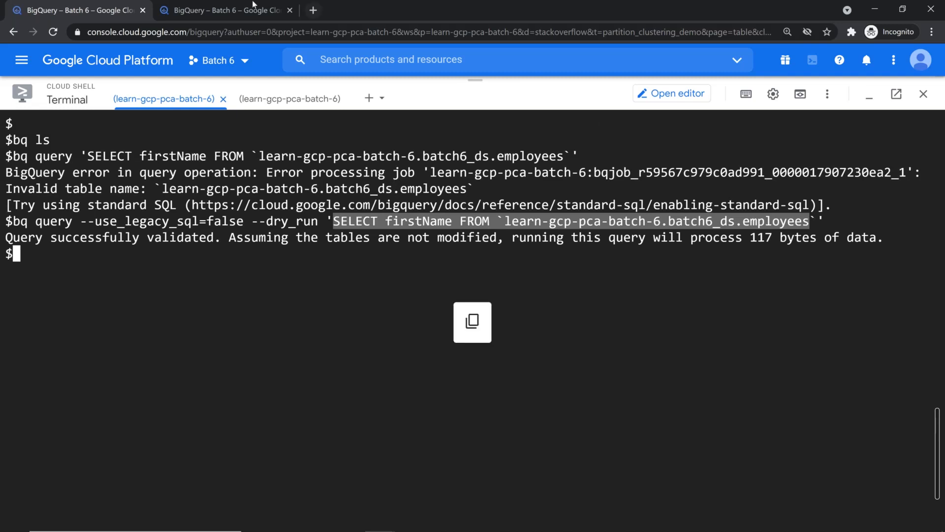
# Replace the console editor query with the copied one-line firstName query, adding the closing backtick
pyautogui.click(255, 6)
pyautogui.click(420, 177)
pyautogui.hotkey('ctrl', 'a')
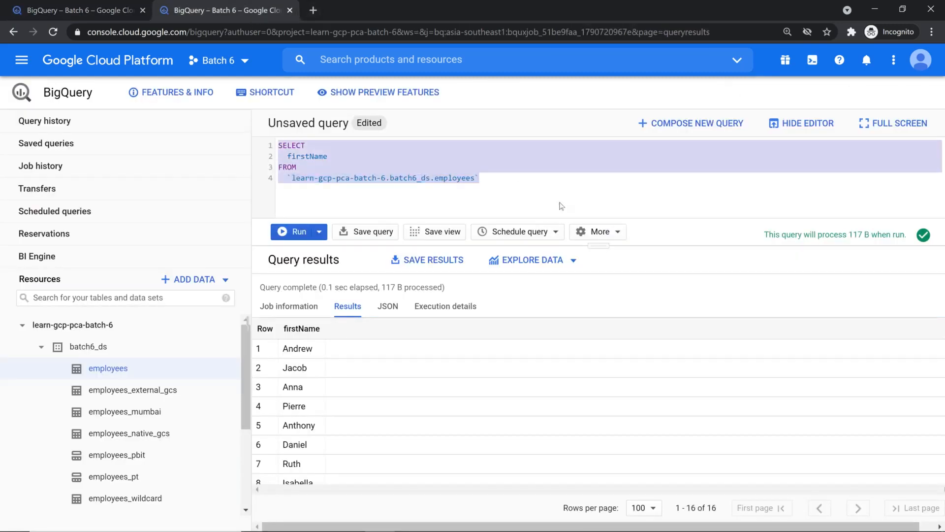
pyautogui.hotkey('ctrl', 'v')
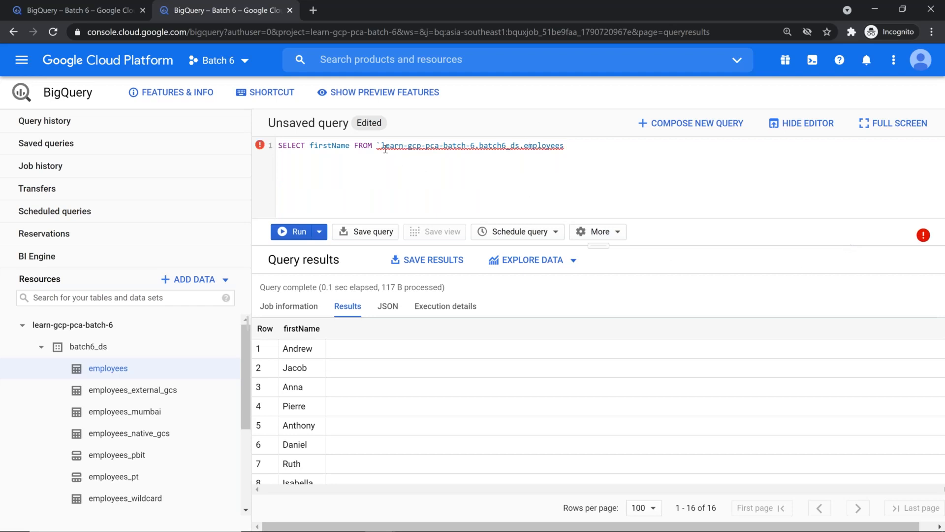
pyautogui.write('`')
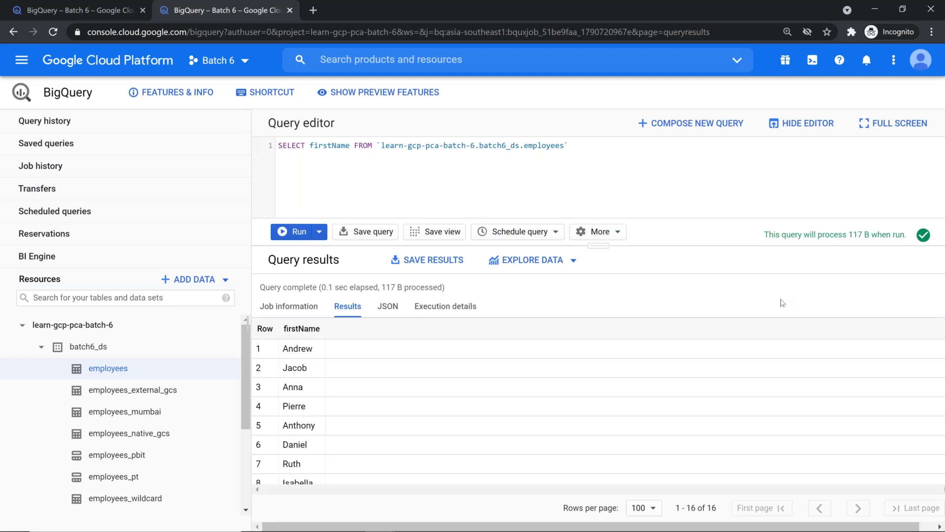
# Highlight Cloud Shell's 117-byte estimate and --dry_run flag, then item 49's partition-expiration flag in the cheat sheet
pyautogui.click(84, 8)
pyautogui.click(794, 301)
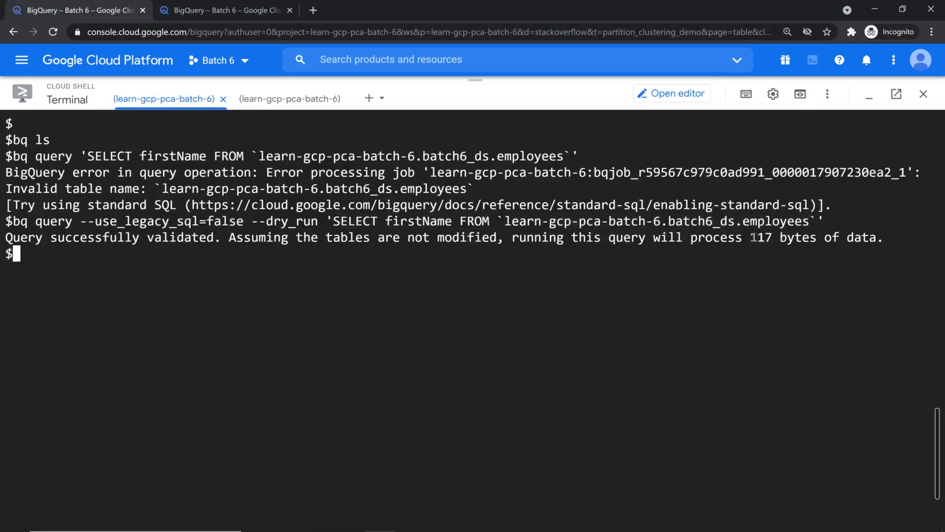
pyautogui.moveTo(744, 237); pyautogui.dragTo(870, 239)
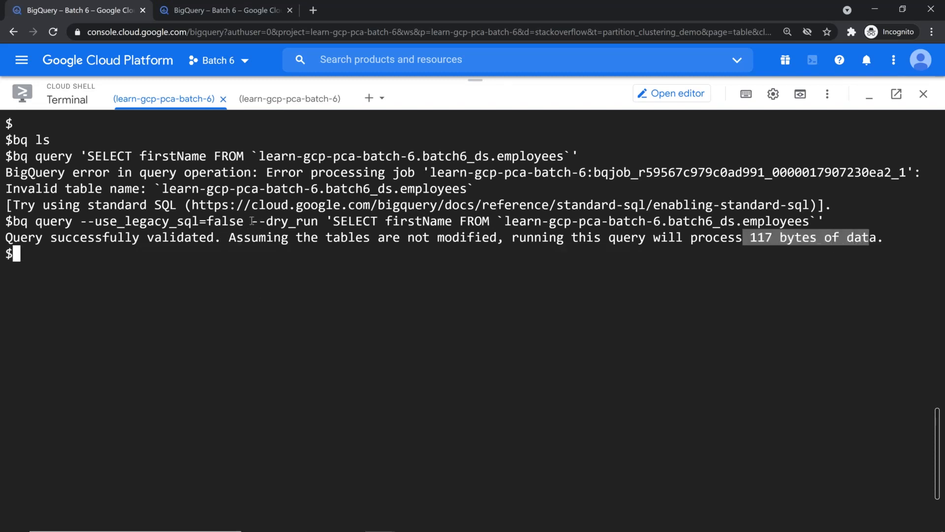
pyautogui.moveTo(251, 221); pyautogui.dragTo(319, 221)
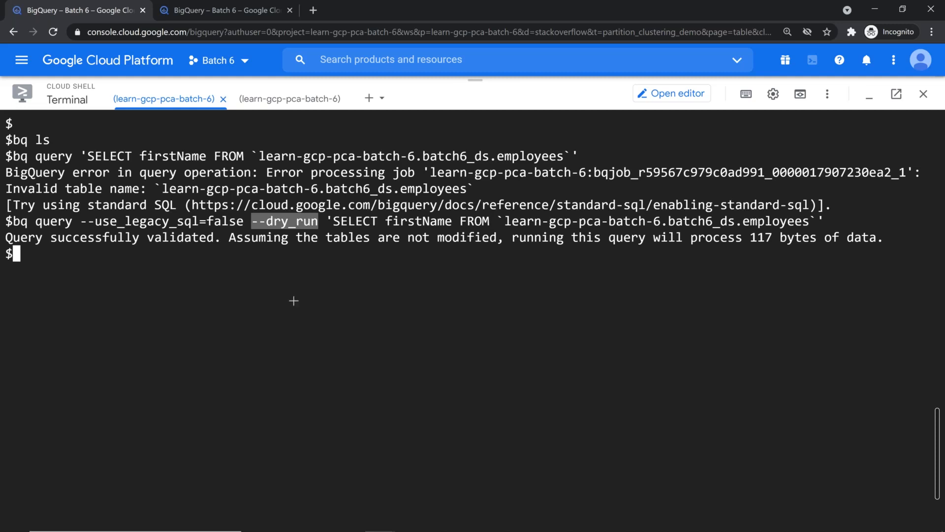
pyautogui.hotkey('alt', 'Tab')
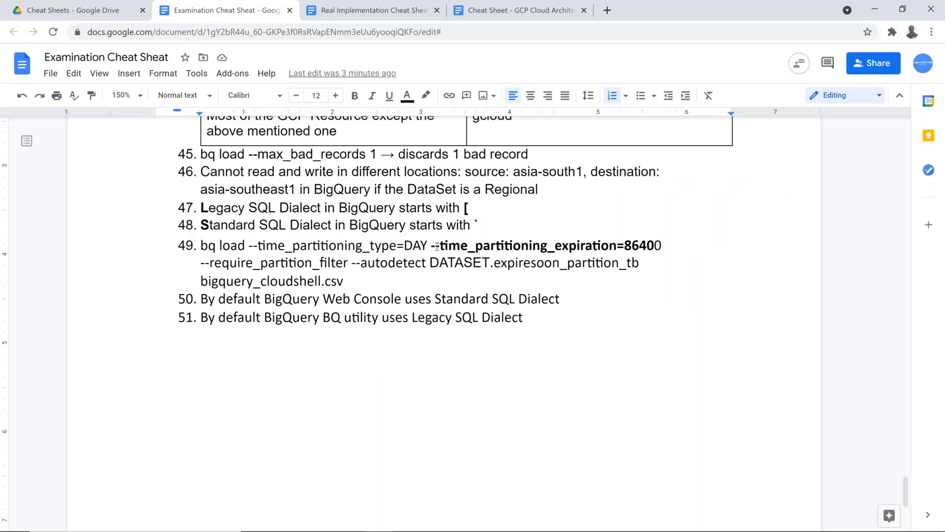
pyautogui.moveTo(429, 248); pyautogui.dragTo(618, 246)
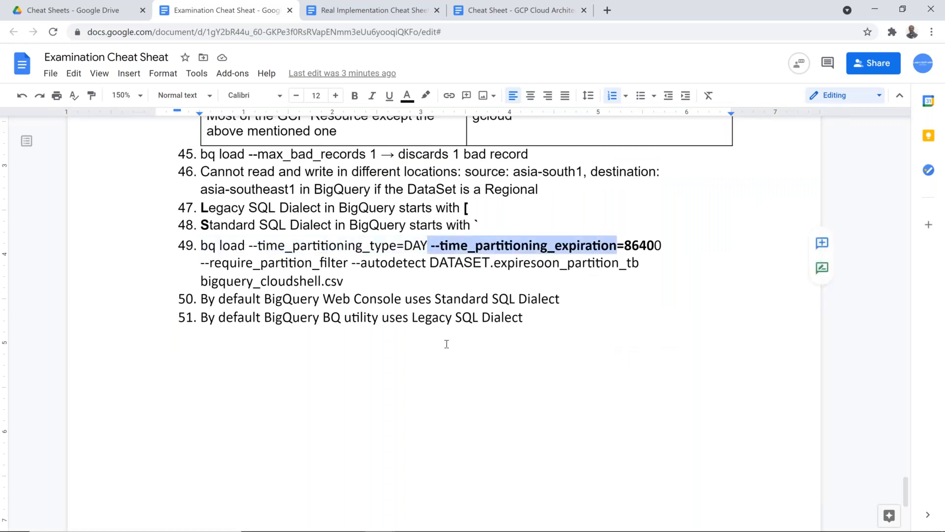
# Paste the 'bq query --use_legacy_sql=false --dry_run' prefix from Cloud Shell as new item 52
pyautogui.hotkey('alt', 'Tab')
pyautogui.moveTo(9, 221); pyautogui.dragTo(319, 218)
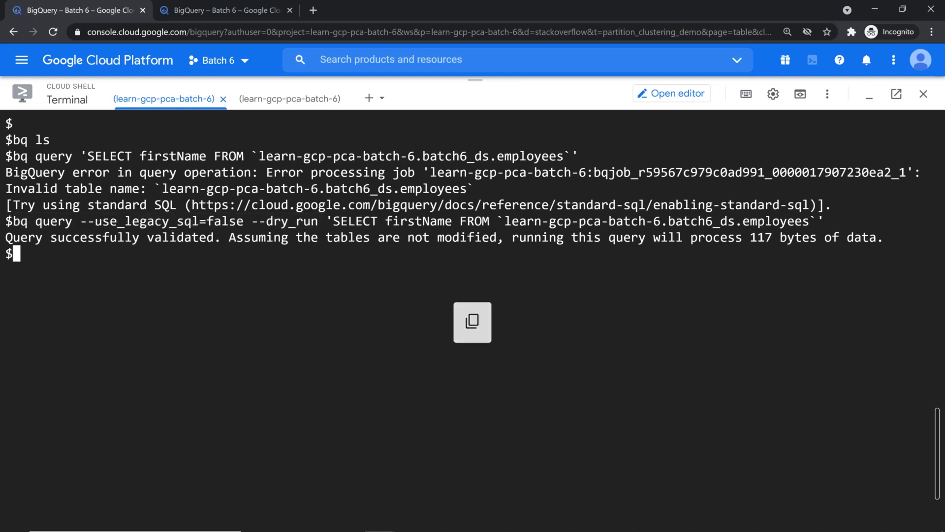
pyautogui.hotkey('alt', 'Tab')
pyautogui.click(539, 315)
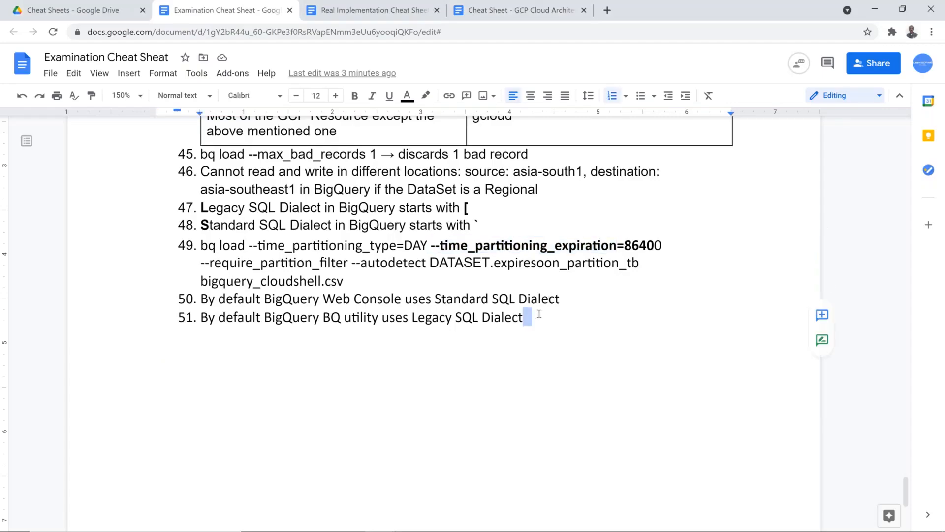
pyautogui.press('Return')
pyautogui.hotkey('ctrl', 'v')
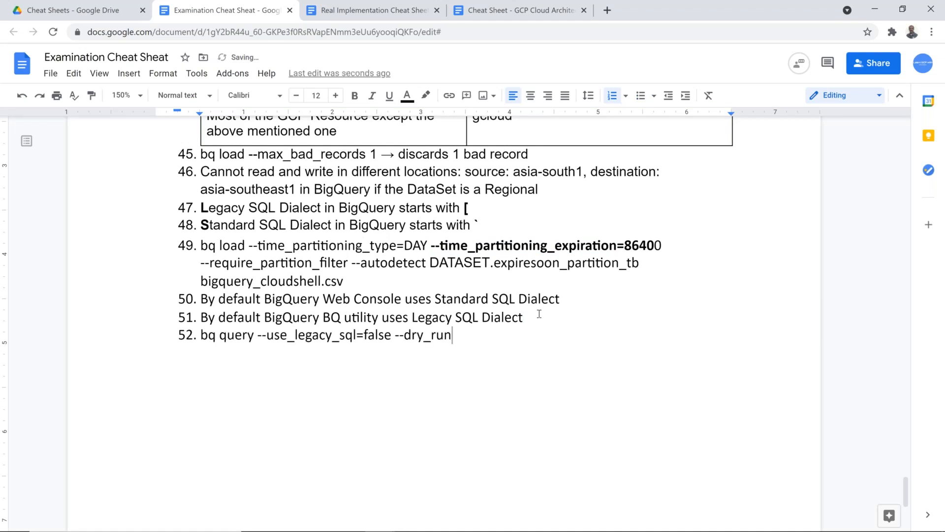
# Bold --dry_run in item 52 and follow it with 'YOUR SQL QUERY provides the Query Cost'
pyautogui.hotkey('shift', 'Left')
pyautogui.hotkey('shift', 'Left')
pyautogui.hotkey('shift', 'Left')
pyautogui.hotkey('shift', 'Left')
pyautogui.hotkey('shift', 'Left')
pyautogui.hotkey('shift', 'Left')
pyautogui.hotkey('shift', 'Left')
pyautogui.hotkey('shift', 'Left')
pyautogui.hotkey('shift', 'Left')
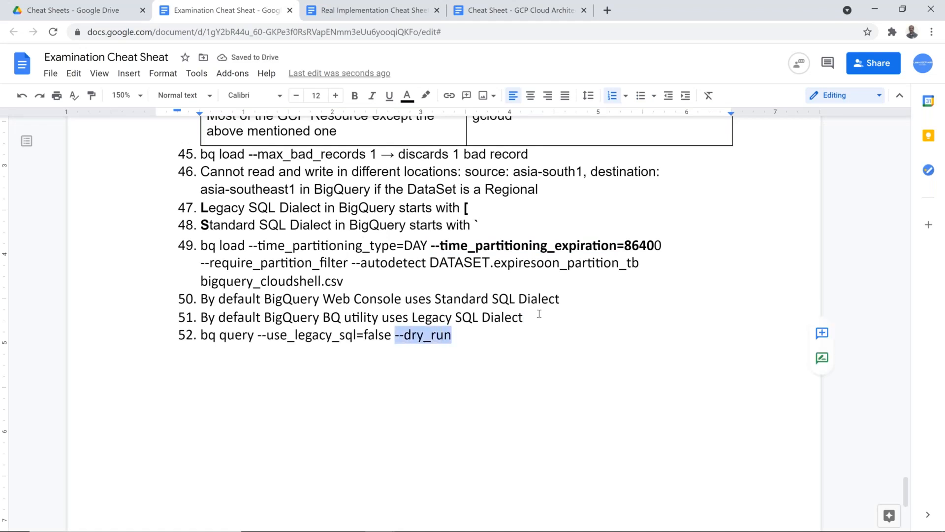
pyautogui.hotkey('ctrl', 'b')
pyautogui.press('Right')
pyautogui.write('"')
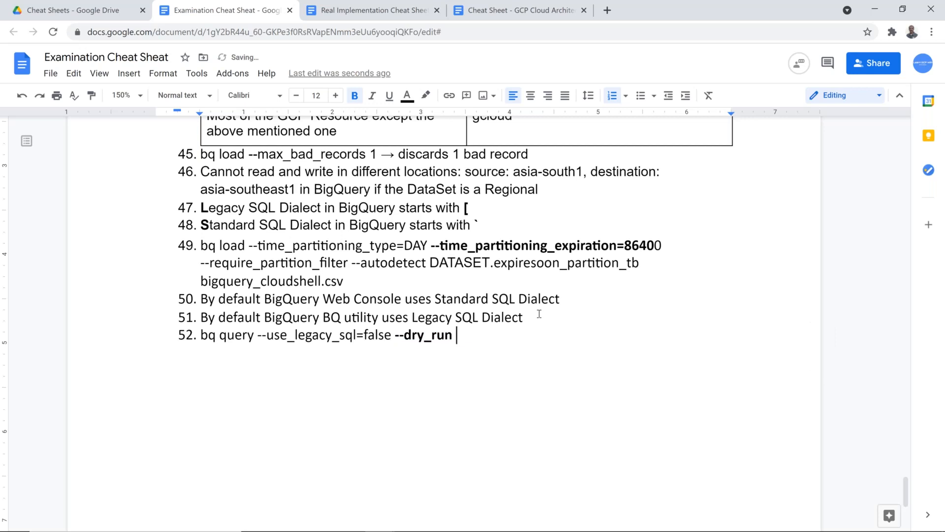
pyautogui.press('BackSpace')
pyautogui.write('YOUR SQL QUERY ')
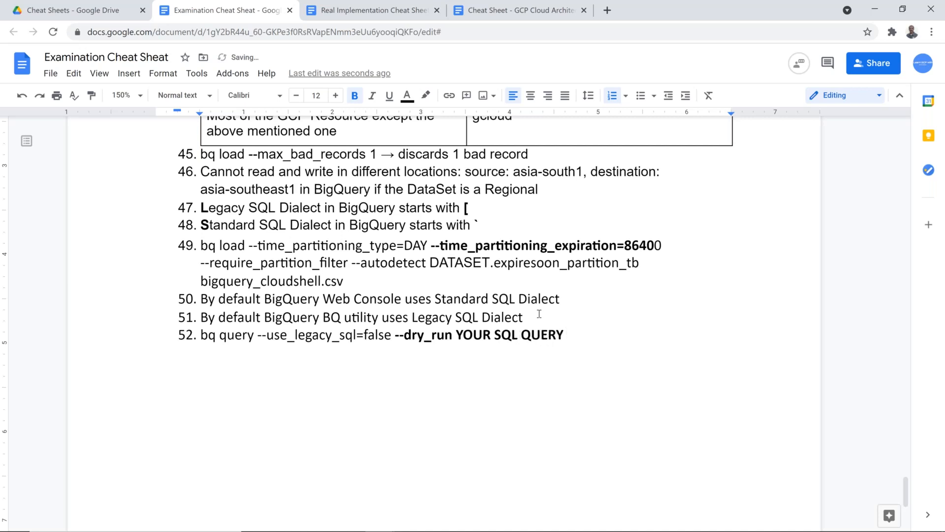
pyautogui.write('provides the Qu')
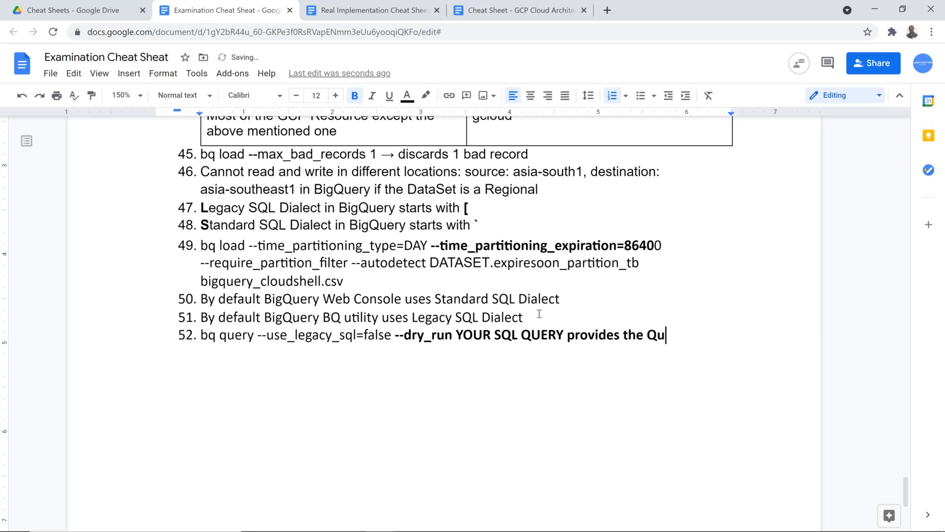
pyautogui.write('ery Cost')
pyautogui.click(416, 332)
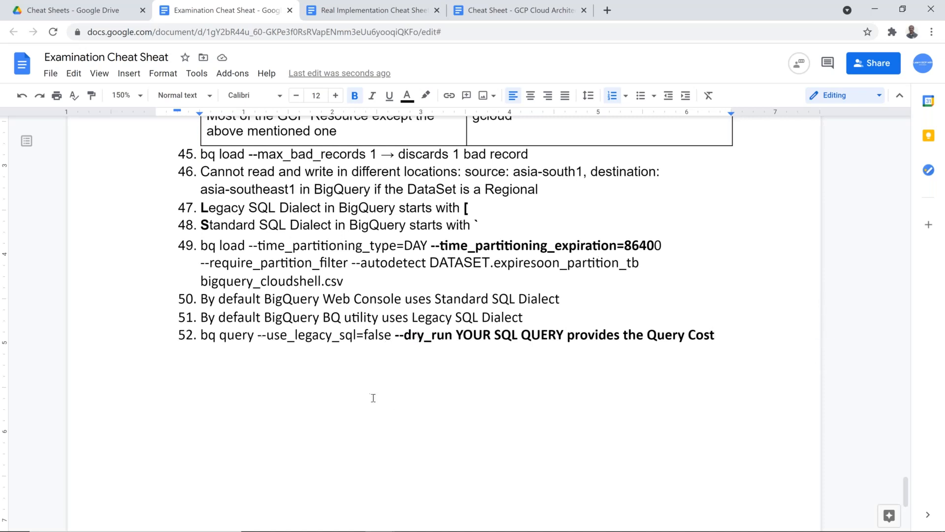
pyautogui.hotkey('alt', 'Tab')
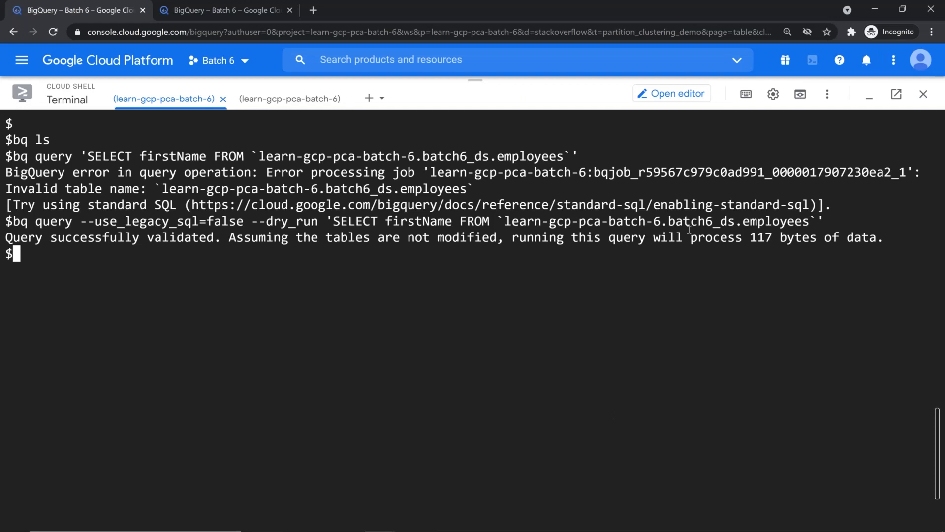
# Minimize Cloud Shell and highlight the console's 117 B estimate for the firstName query
pyautogui.click(869, 98)
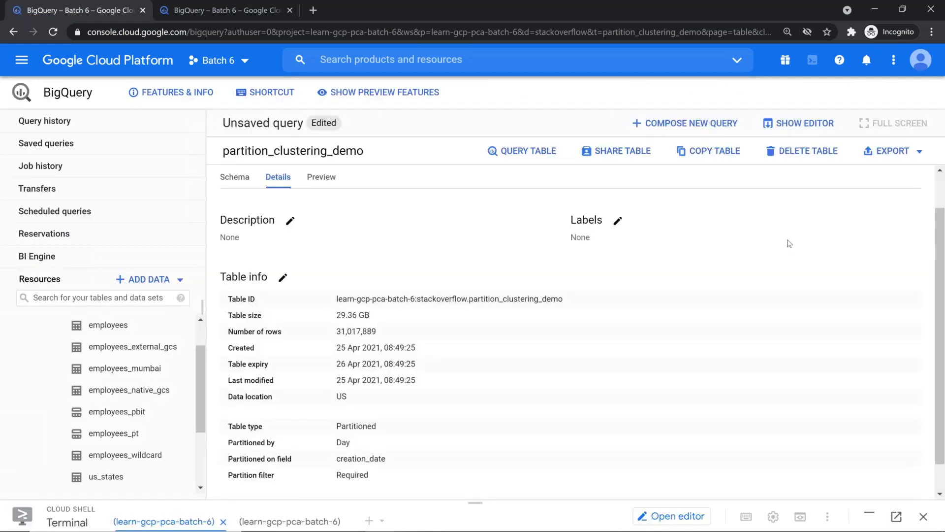
pyautogui.hotkey('alt', 'Tab')
pyautogui.hotkey('alt', 'Tab')
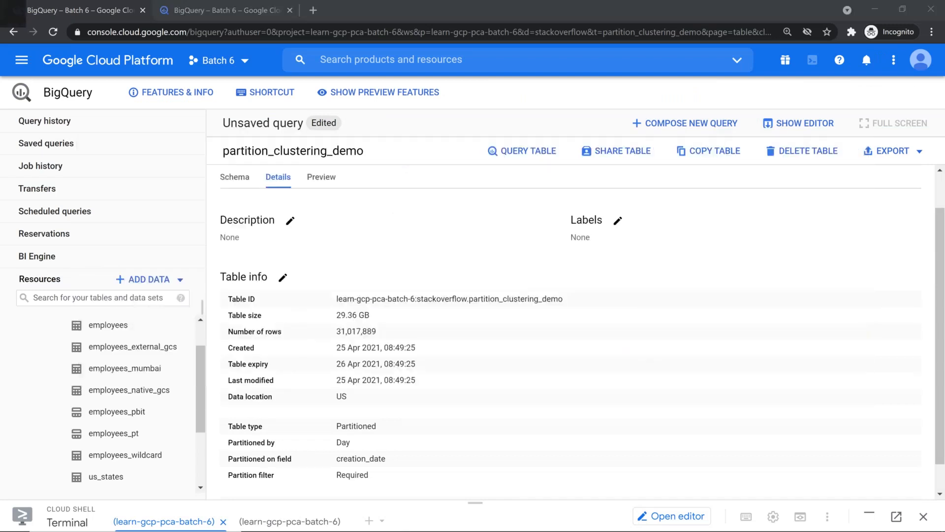
pyautogui.hotkey('alt', 'Tab')
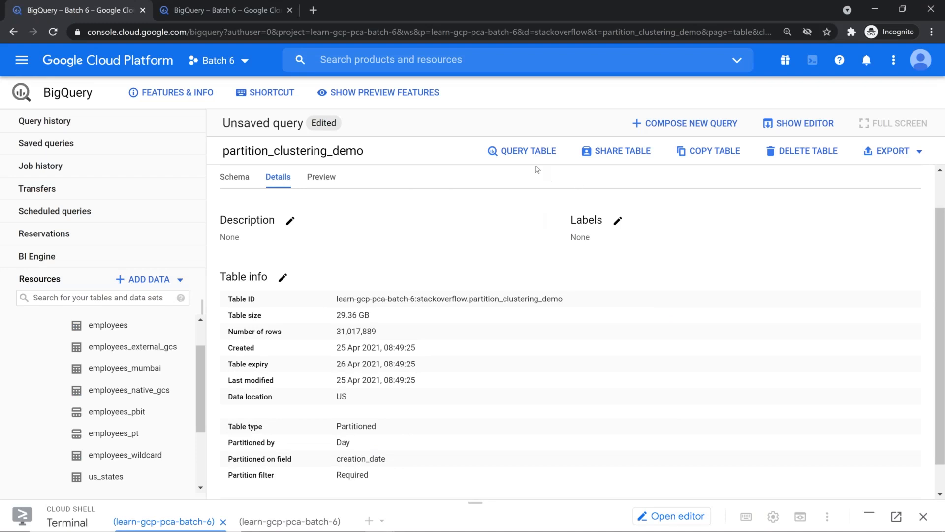
pyautogui.click(253, 10)
pyautogui.moveTo(848, 235); pyautogui.dragTo(880, 235)
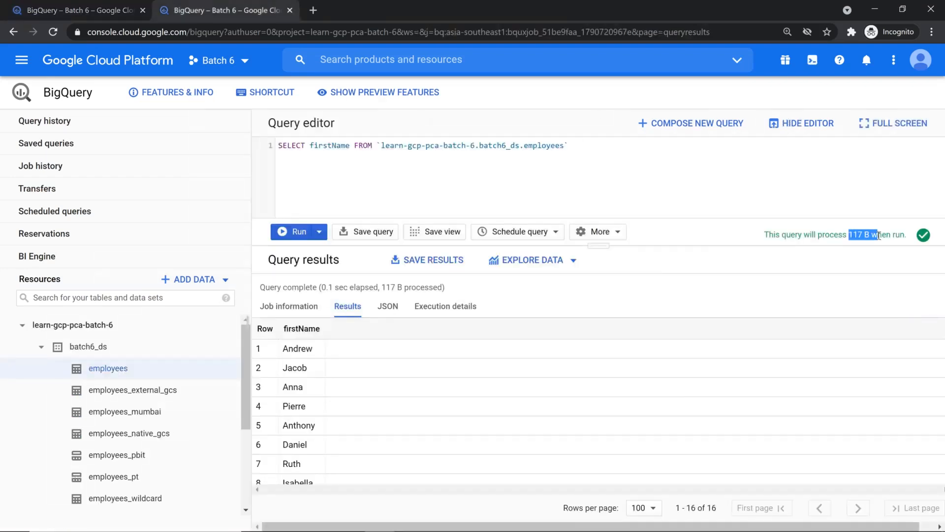
# Select the Wiki10M COUNT(*) query in the GCP Cloud Architect cheat sheet
pyautogui.hotkey('alt', 'Tab')
pyautogui.press('Tab')
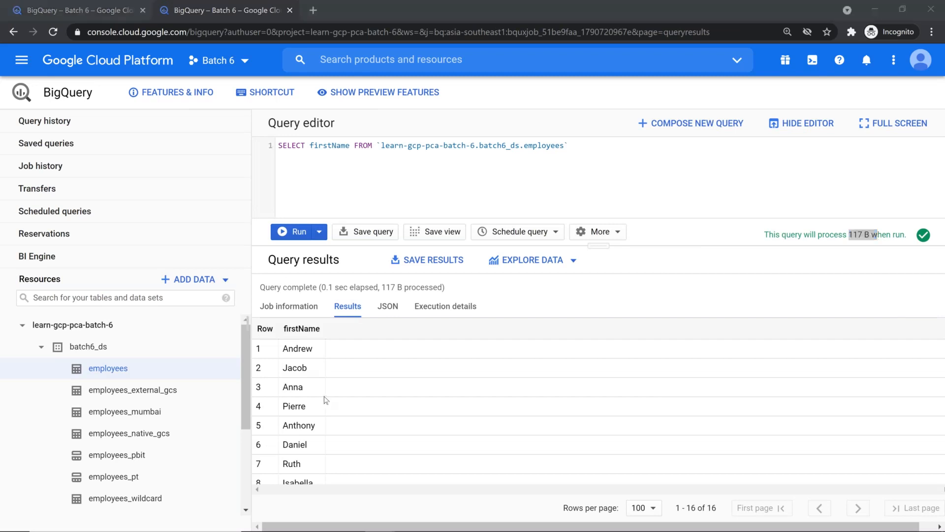
pyautogui.press('Tab')
pyautogui.hotkey('shift', 'Tab')
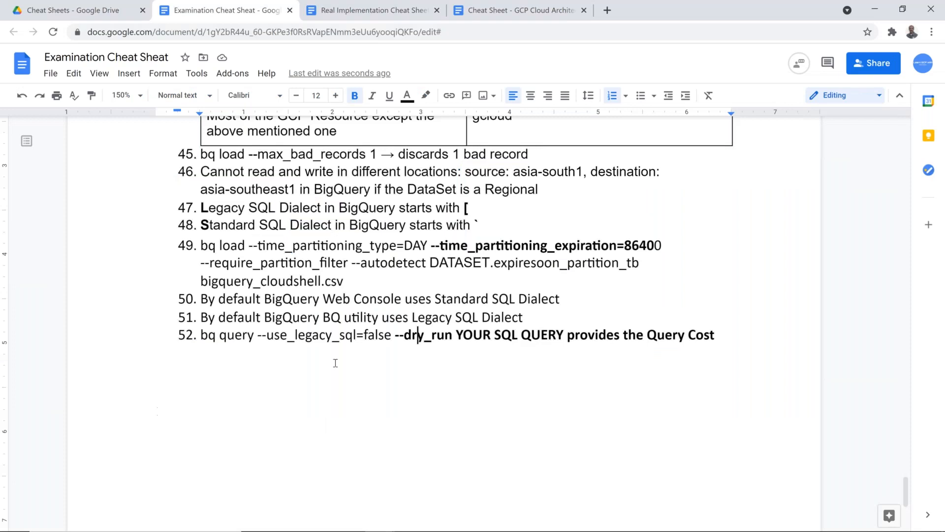
pyautogui.scroll(10, 159, 411)
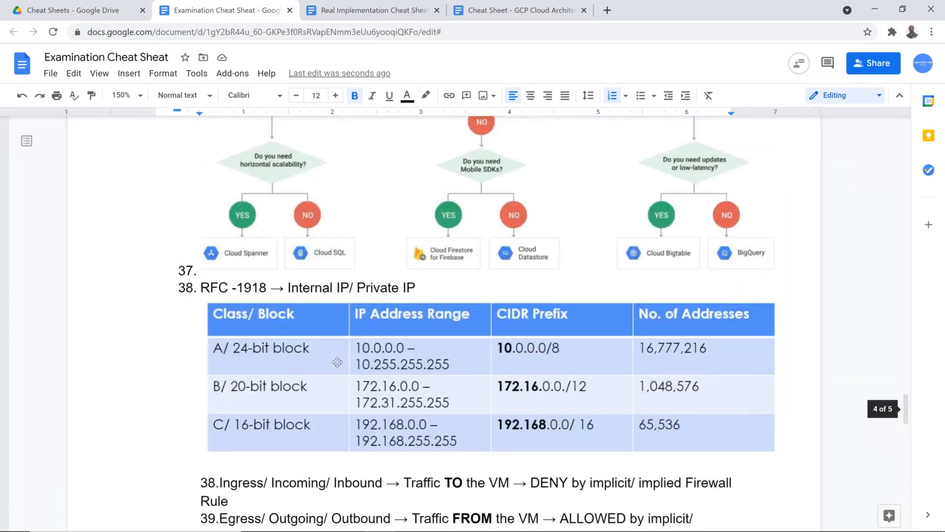
pyautogui.scroll(-4, 337, 362)
pyautogui.click(517, 10)
pyautogui.scroll(15, 351, 366)
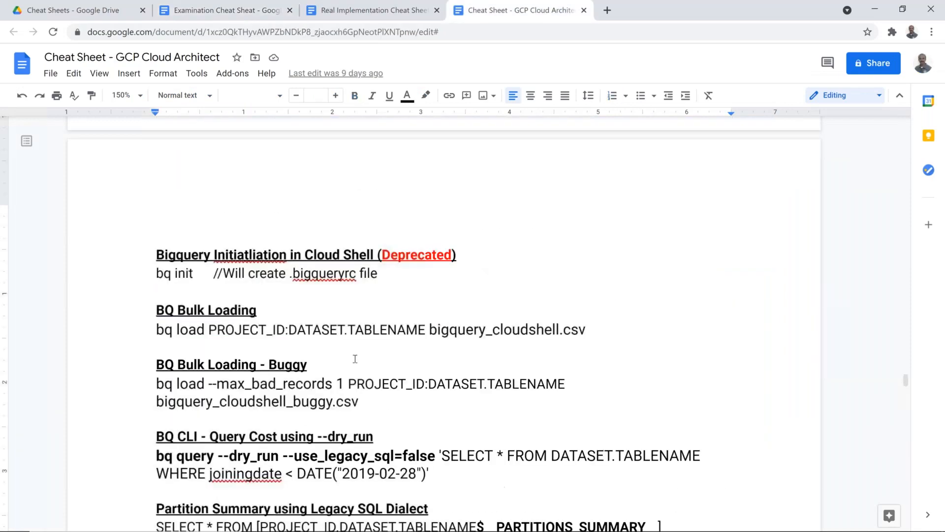
pyautogui.scroll(-3, 351, 367)
pyautogui.moveTo(279, 343); pyautogui.dragTo(150, 246)
pyautogui.hotkey('ctrl', 'c')
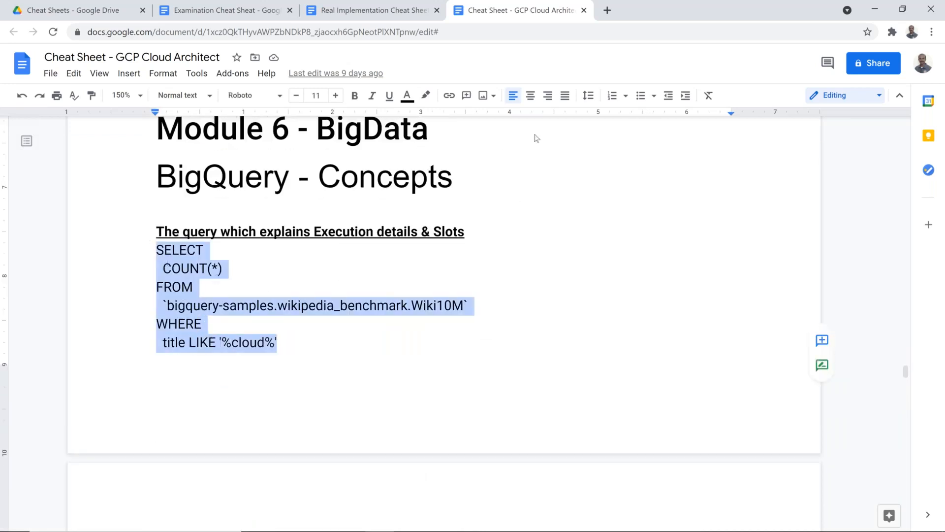
# Paste the Wiki10M COUNT(*) query over the firstName query, estimated at 380.9 MB, and format it
pyautogui.hotkey('alt', 'Tab')
pyautogui.hotkey('ctrl', 'a')
pyautogui.hotkey('ctrl', 'v')
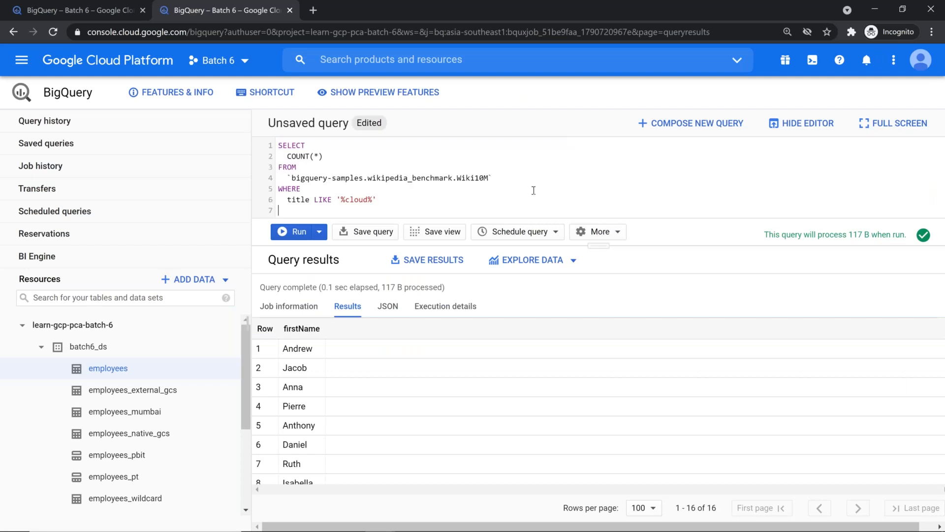
pyautogui.hotkey('ctrl', 'a')
pyautogui.click(598, 232)
pyautogui.click(593, 252)
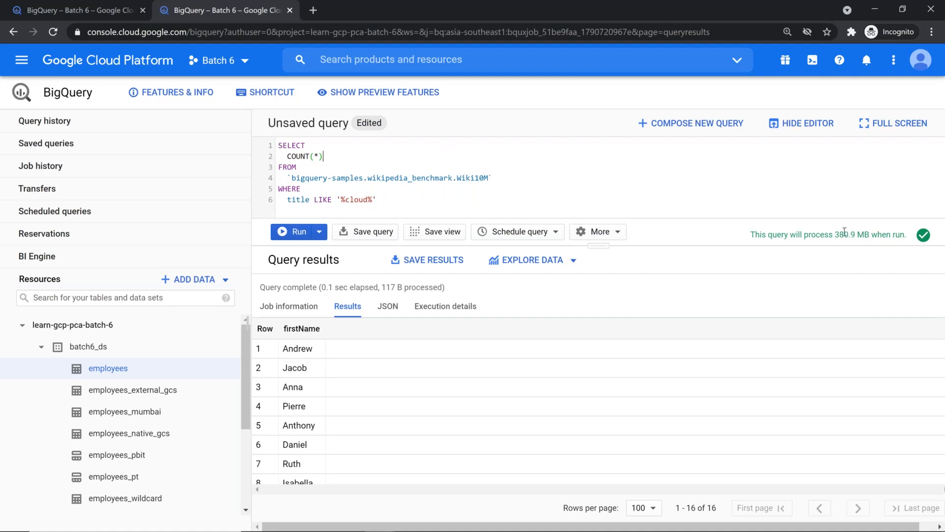
# Join the formatted COUNT(*) query's lines into one line and select it
pyautogui.click(507, 149)
pyautogui.press('Delete')
pyautogui.press('Right')
pyautogui.press('Right')
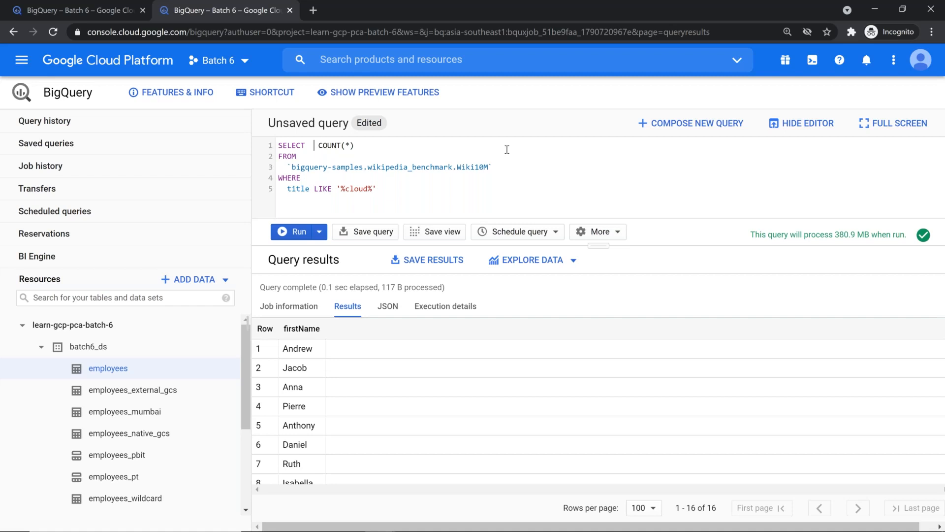
pyautogui.press('Delete')
pyautogui.press('End')
pyautogui.press('Delete')
pyautogui.press('End')
pyautogui.press('Delete')
pyautogui.press('End')
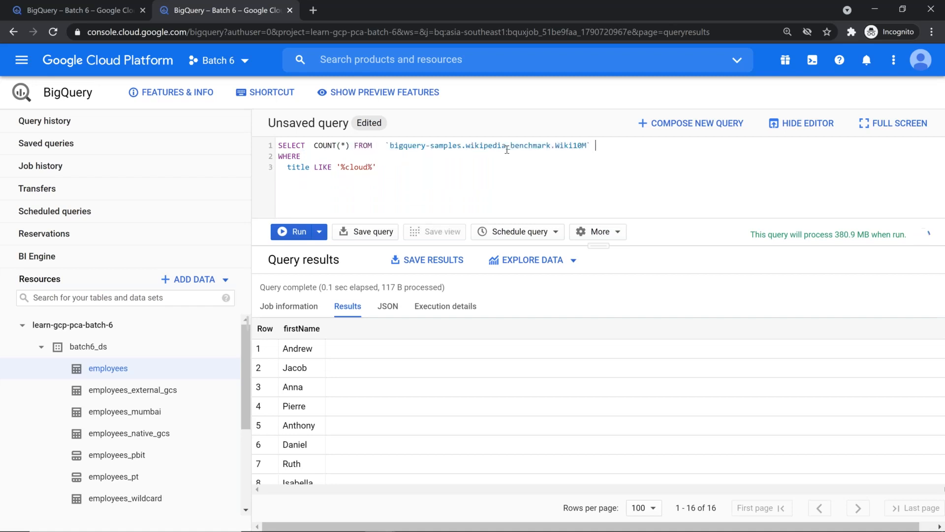
pyautogui.press('Delete')
pyautogui.press('End')
pyautogui.press('Delete')
pyautogui.press('Delete')
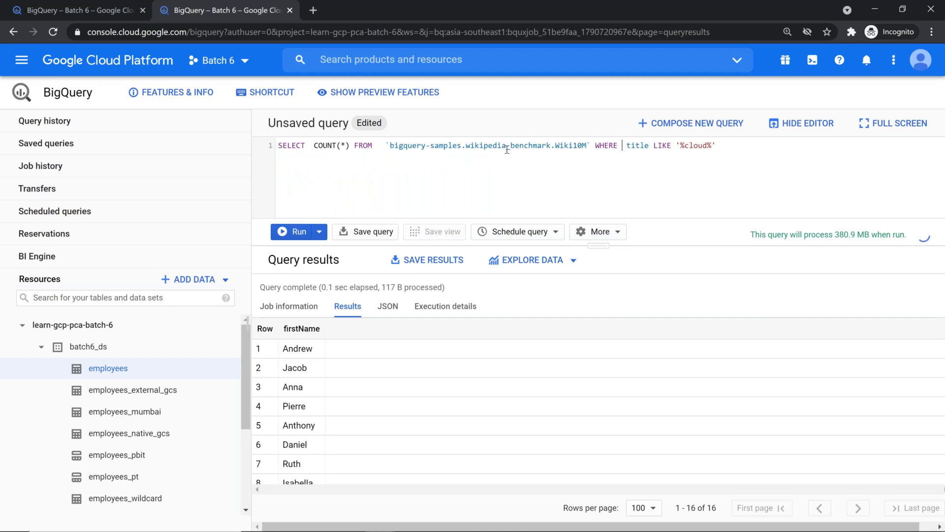
pyautogui.hotkey('ctrl', 'a')
pyautogui.hotkey('ctrl', 'c')
# In enlarged Cloud Shell, dry-run the recalled bq command with the Wiki10M COUNT(*) query pasted in
pyautogui.click(105, 6)
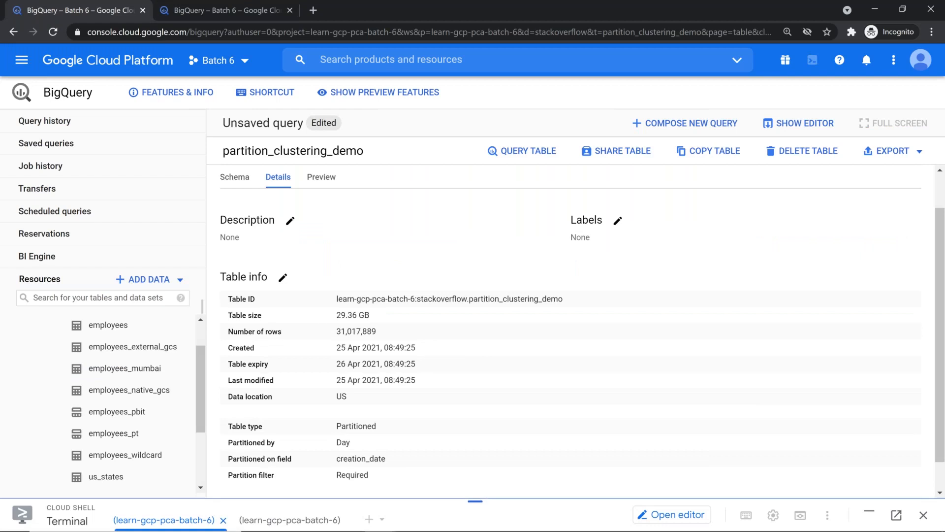
pyautogui.moveTo(469, 494); pyautogui.dragTo(428, 46)
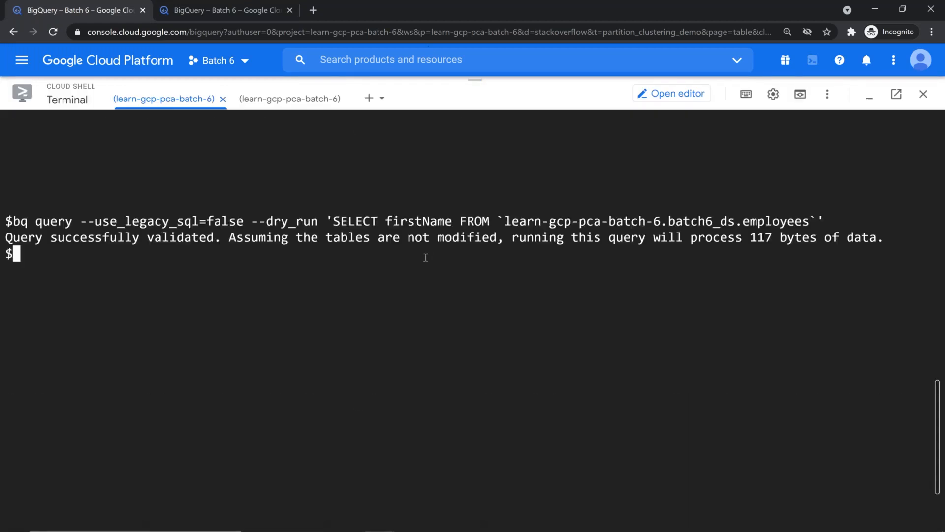
pyautogui.hotkey('ctrl', 'l')
pyautogui.press('Return')
pyautogui.press('Return')
pyautogui.press('Return')
pyautogui.press('Return')
pyautogui.press('Up')
pyautogui.press('Left')
pyautogui.press('BackSpace')
pyautogui.press('BackSpace')
pyautogui.press('BackSpace')
pyautogui.press('BackSpace')
pyautogui.press('BackSpace')
pyautogui.press('BackSpace')
pyautogui.press('BackSpace')
pyautogui.press('BackSpace')
pyautogui.press('BackSpace')
pyautogui.press('BackSpace')
pyautogui.press('BackSpace')
pyautogui.press('BackSpace')
pyautogui.press('BackSpace')
pyautogui.press('BackSpace')
pyautogui.press('BackSpace')
pyautogui.press('BackSpace')
pyautogui.press('BackSpace')
pyautogui.press('BackSpace')
pyautogui.press('BackSpace')
pyautogui.press('BackSpace')
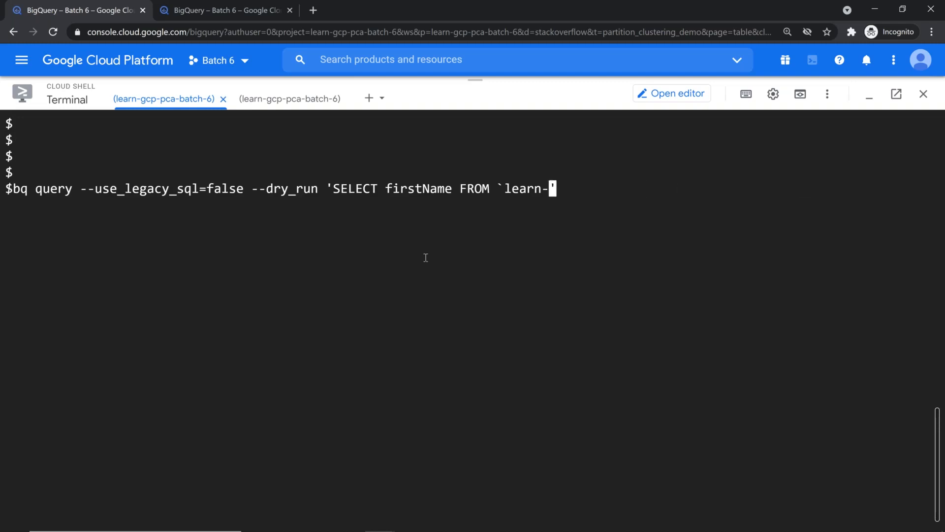
pyautogui.press('BackSpace')
pyautogui.press('BackSpace')
pyautogui.press('BackSpace')
pyautogui.press('BackSpace')
pyautogui.press('BackSpace')
pyautogui.press('BackSpace')
pyautogui.press('BackSpace')
pyautogui.press('BackSpace')
pyautogui.press('BackSpace')
pyautogui.press('BackSpace')
pyautogui.press('BackSpace')
pyautogui.press('BackSpace')
pyautogui.press('BackSpace')
pyautogui.press('BackSpace')
pyautogui.press('BackSpace')
pyautogui.press('BackSpace')
pyautogui.press('BackSpace')
pyautogui.press('BackSpace')
pyautogui.press('BackSpace')
pyautogui.press('BackSpace')
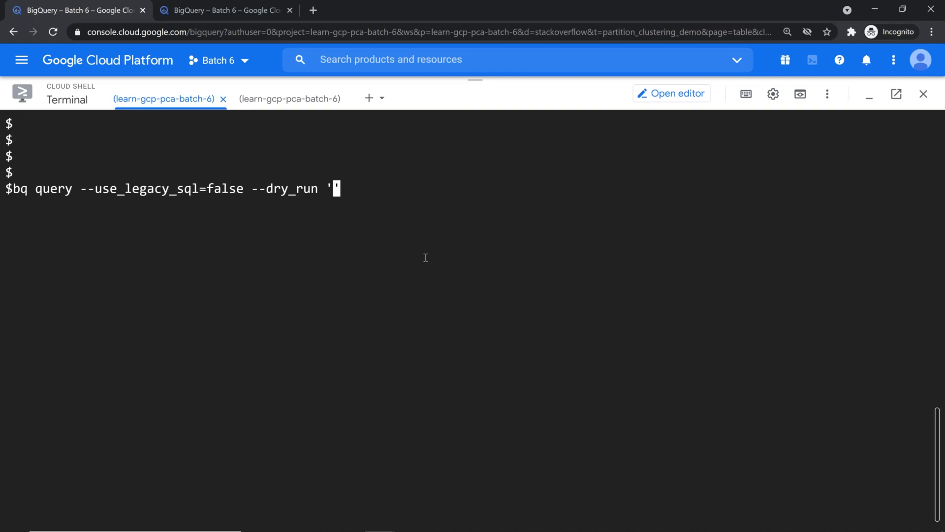
pyautogui.hotkey('ctrl', 'v')
pyautogui.press('Right')
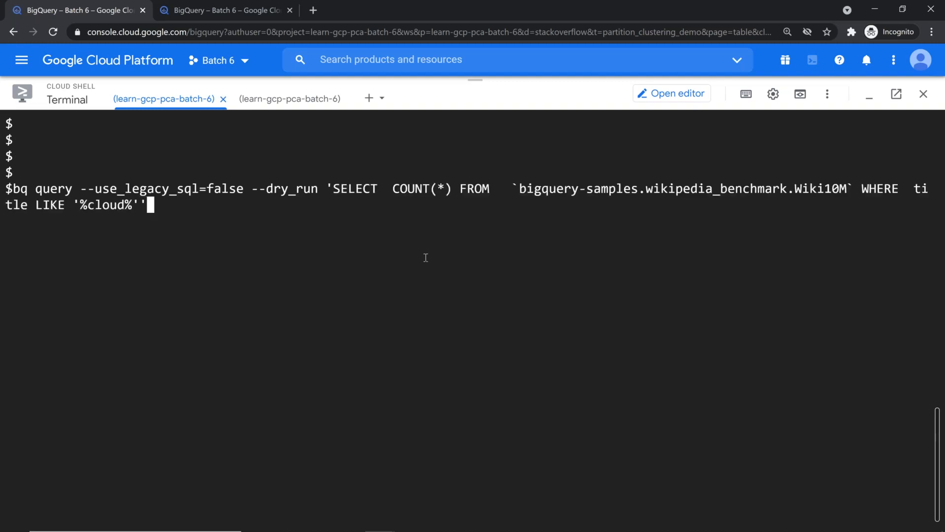
pyautogui.press('Return')
# Fix the quoting by making the quote before SELECT a double quote, and rerun the dry run
pyautogui.hotkey('ctrl', 'l')
pyautogui.press('Return')
pyautogui.press('Return')
pyautogui.press('Up')
pyautogui.press('Left')
pyautogui.press('Right')
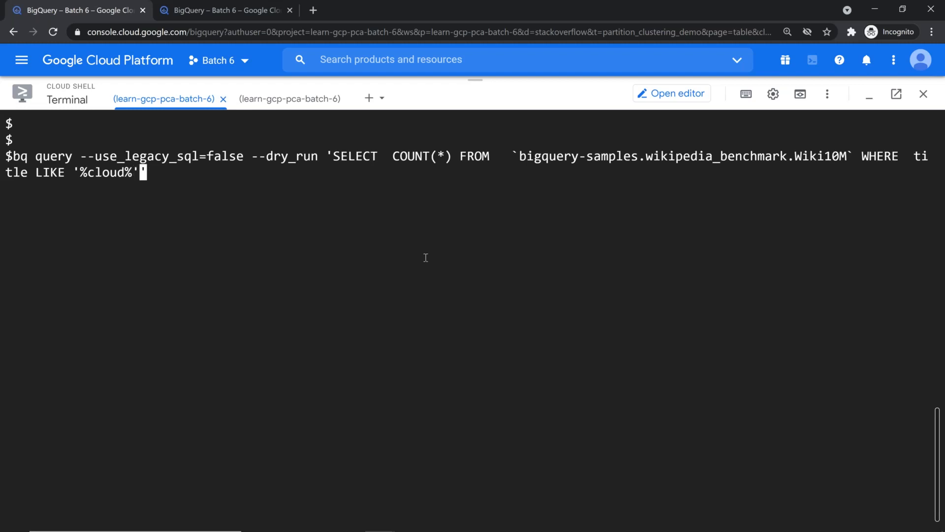
pyautogui.press('Right')
pyautogui.press('Left')
pyautogui.press('Left')
pyautogui.press('Right')
pyautogui.press('Left')
pyautogui.press('Left')
pyautogui.press('Left')
pyautogui.press('Left')
pyautogui.press('Left')
pyautogui.press('Left')
pyautogui.press('Left')
pyautogui.press('Left')
pyautogui.press('Left')
pyautogui.press('Right')
pyautogui.press('Right')
pyautogui.press('Right')
pyautogui.press('Right')
pyautogui.press('Right')
pyautogui.press('Right')
pyautogui.press('Right')
pyautogui.press('Right')
pyautogui.press('Right')
pyautogui.press('Left')
pyautogui.press('Left')
pyautogui.press('Left')
pyautogui.press('Left')
pyautogui.press('Left')
pyautogui.press('Left')
pyautogui.press('Left')
pyautogui.press('Left')
pyautogui.press('Left')
pyautogui.press('Left')
pyautogui.press('Left')
pyautogui.press('Left')
pyautogui.press('Left')
pyautogui.press('Left')
pyautogui.press('Left')
pyautogui.press('Left')
pyautogui.press('Left')
pyautogui.press('Left')
pyautogui.press('Left')
pyautogui.press('Left')
pyautogui.press('Left')
pyautogui.press('Left')
pyautogui.press('Left')
pyautogui.press('Left')
pyautogui.press('Left')
pyautogui.press('Left')
pyautogui.press('Left')
pyautogui.press('Left')
pyautogui.press('Left')
pyautogui.press('Left')
pyautogui.press('Left')
pyautogui.press('Left')
pyautogui.press('Left')
pyautogui.press('Left')
pyautogui.press('Left')
pyautogui.press('Left')
pyautogui.press('Left')
pyautogui.press('Left')
pyautogui.press('Left')
pyautogui.press('Left')
pyautogui.press('Left')
pyautogui.press('Left')
pyautogui.press('Left')
pyautogui.press('Left')
pyautogui.press('Left')
pyautogui.press('Left')
pyautogui.press('Left')
pyautogui.press('Left')
pyautogui.press('Left')
pyautogui.press('Left')
pyautogui.press('Left')
pyautogui.press('Left')
pyautogui.press('Left')
pyautogui.press('Left')
pyautogui.press('Left')
pyautogui.press('Left')
pyautogui.press('Right')
pyautogui.press('Delete')
pyautogui.write('"')
pyautogui.press('End')
pyautogui.press('Return')
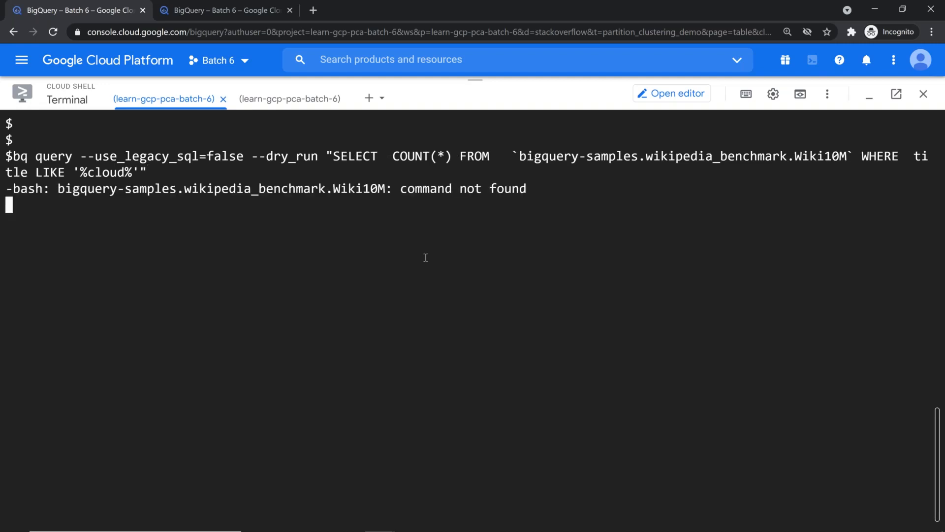
# Drop the WHERE title filter, wrap the query in single quotes, and dry-run it for 0 bytes
pyautogui.hotkey('ctrl', 'l')
pyautogui.press('Return')
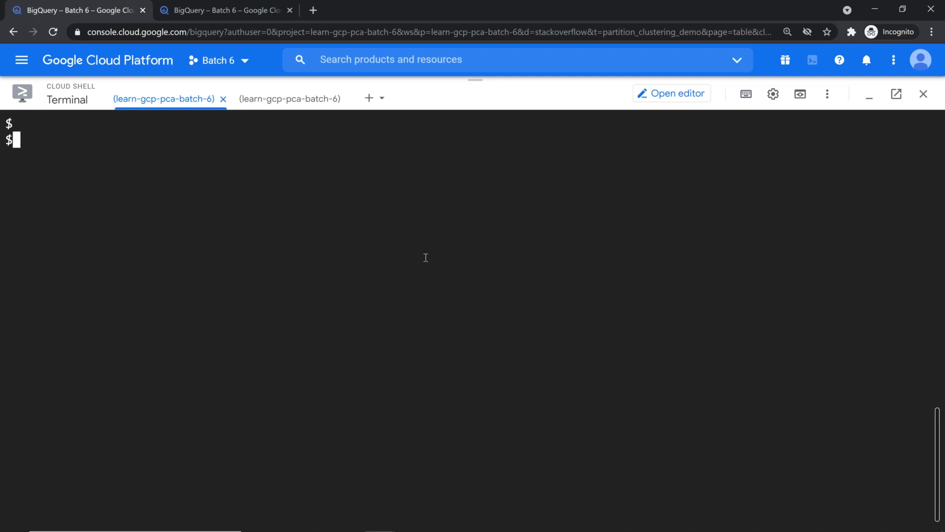
pyautogui.press('Return')
pyautogui.press('Up')
pyautogui.press('BackSpace')
pyautogui.press('BackSpace')
pyautogui.press('BackSpace')
pyautogui.press('BackSpace')
pyautogui.press('BackSpace')
pyautogui.press('BackSpace')
pyautogui.press('BackSpace')
pyautogui.press('BackSpace')
pyautogui.press('BackSpace')
pyautogui.press('BackSpace')
pyautogui.press('BackSpace')
pyautogui.press('BackSpace')
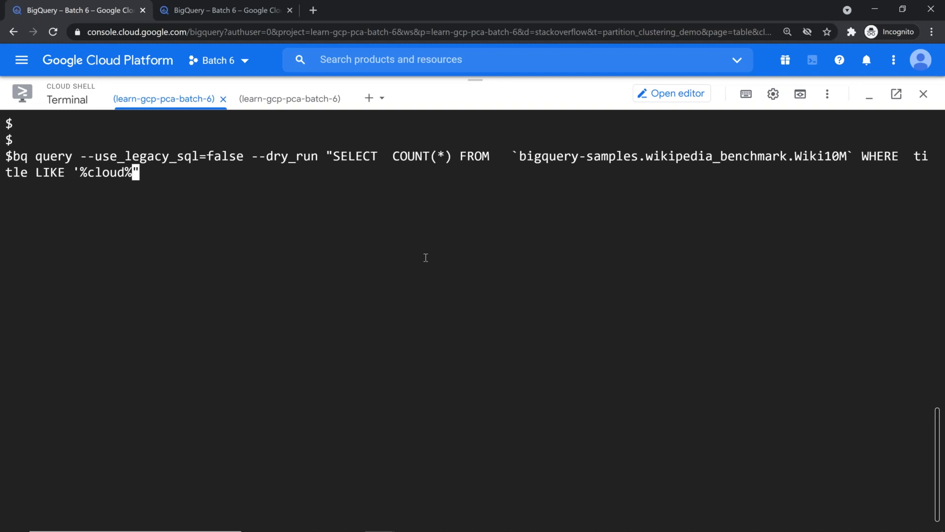
pyautogui.press('BackSpace')
pyautogui.press('BackSpace')
pyautogui.press('BackSpace')
pyautogui.press('BackSpace')
pyautogui.press('BackSpace')
pyautogui.press('BackSpace')
pyautogui.press('BackSpace')
pyautogui.press('BackSpace')
pyautogui.press('BackSpace')
pyautogui.press('BackSpace')
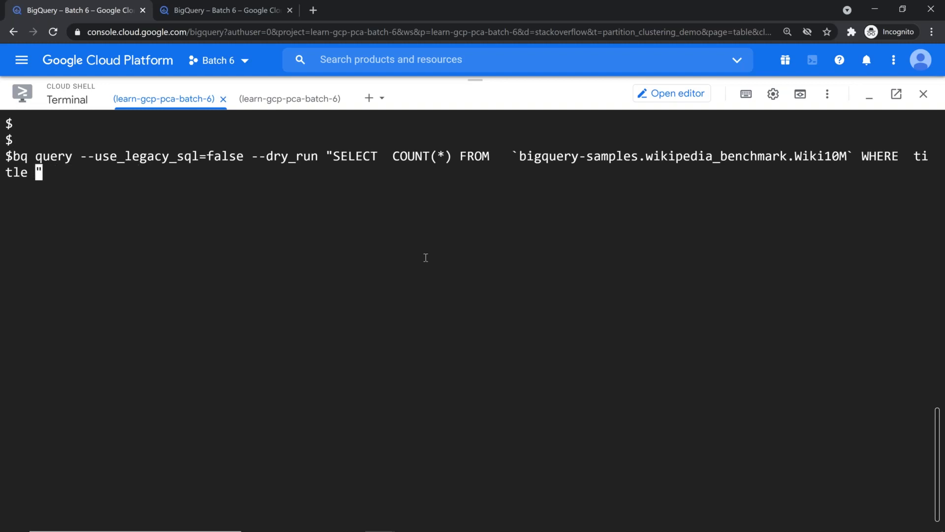
pyautogui.press('BackSpace')
pyautogui.press('BackSpace')
pyautogui.press('BackSpace')
pyautogui.press('BackSpace')
pyautogui.press('BackSpace')
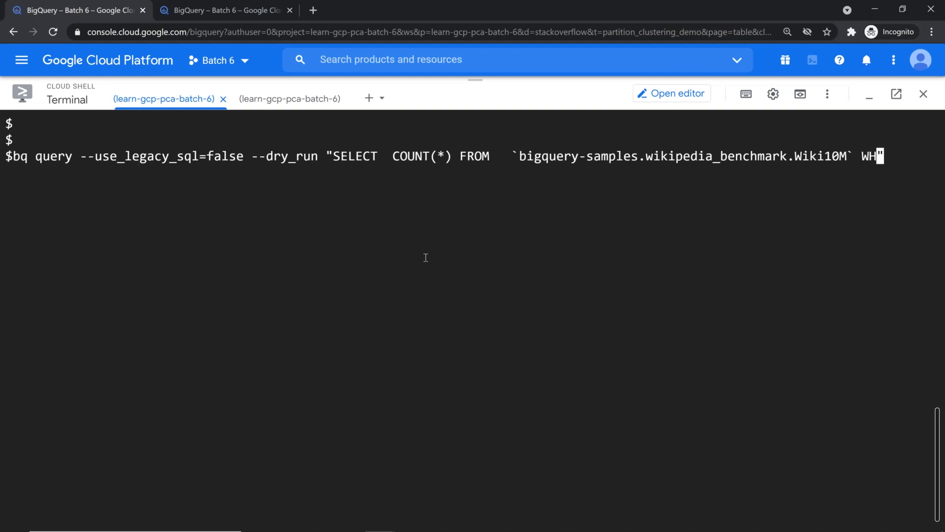
pyautogui.press('BackSpace')
pyautogui.write("'")
pyautogui.press('Left')
pyautogui.press('Left')
pyautogui.press('Left')
pyautogui.press('Left')
pyautogui.press('Left')
pyautogui.press('Left')
pyautogui.press('Left')
pyautogui.press('Left')
pyautogui.press('Left')
pyautogui.press('Left')
pyautogui.press('Left')
pyautogui.press('Left')
pyautogui.press('Left')
pyautogui.press('Left')
pyautogui.press('Left')
pyautogui.press('Left')
pyautogui.press('Left')
pyautogui.press('Left')
pyautogui.press('Left')
pyautogui.press('Left')
pyautogui.press('Left')
pyautogui.press('Left')
pyautogui.press('Left')
pyautogui.press('Left')
pyautogui.press('Left')
pyautogui.press('Left')
pyautogui.press('Left')
pyautogui.press('Left')
pyautogui.press('Left')
pyautogui.press('Left')
pyautogui.press('Left')
pyautogui.press('Left')
pyautogui.press('Left')
pyautogui.press('Left')
pyautogui.press('Left')
pyautogui.press('Left')
pyautogui.press('Left')
pyautogui.press('Left')
pyautogui.press('Left')
pyautogui.press('Left')
pyautogui.press('Left')
pyautogui.press('Left')
pyautogui.press('Left')
pyautogui.press('Left')
pyautogui.press('Delete')
pyautogui.write("'")
pyautogui.press('End')
pyautogui.press('Return')
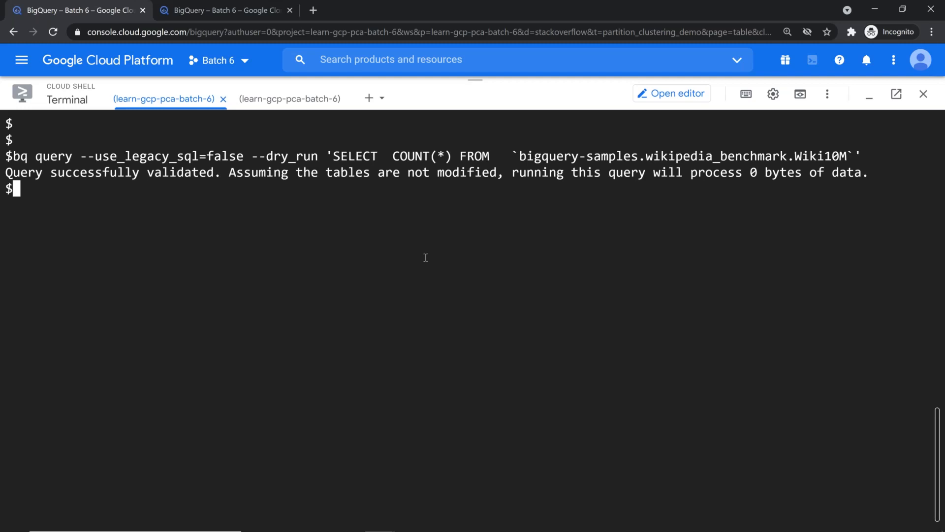
# Change COUNT(*) to * in the recalled command and dry-run it, reporting 902849775 bytes
pyautogui.press('Return')
pyautogui.press('Return')
pyautogui.press('Return')
pyautogui.press('Up')
pyautogui.press('Left')
pyautogui.press('Left')
pyautogui.press('Left')
pyautogui.press('Left')
pyautogui.press('Left')
pyautogui.press('Left')
pyautogui.press('Left')
pyautogui.press('Left')
pyautogui.press('Left')
pyautogui.press('Left')
pyautogui.press('Left')
pyautogui.press('Left')
pyautogui.press('Left')
pyautogui.press('Left')
pyautogui.press('Left')
pyautogui.press('Left')
pyautogui.press('Left')
pyautogui.press('Left')
pyautogui.press('Left')
pyautogui.press('Left')
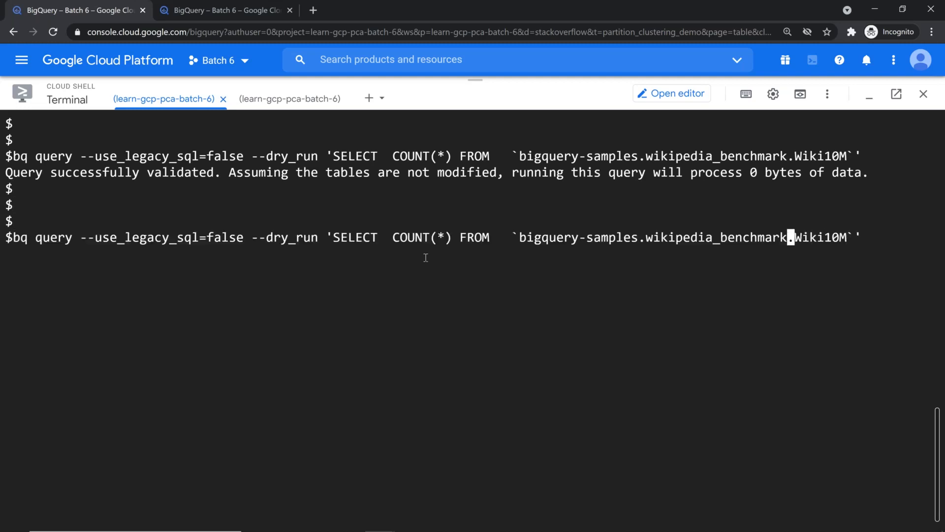
pyautogui.press('Left')
pyautogui.press('Left')
pyautogui.press('Left')
pyautogui.press('Left')
pyautogui.press('Left')
pyautogui.press('Left')
pyautogui.press('Left')
pyautogui.press('Left')
pyautogui.press('Delete')
pyautogui.press('Delete')
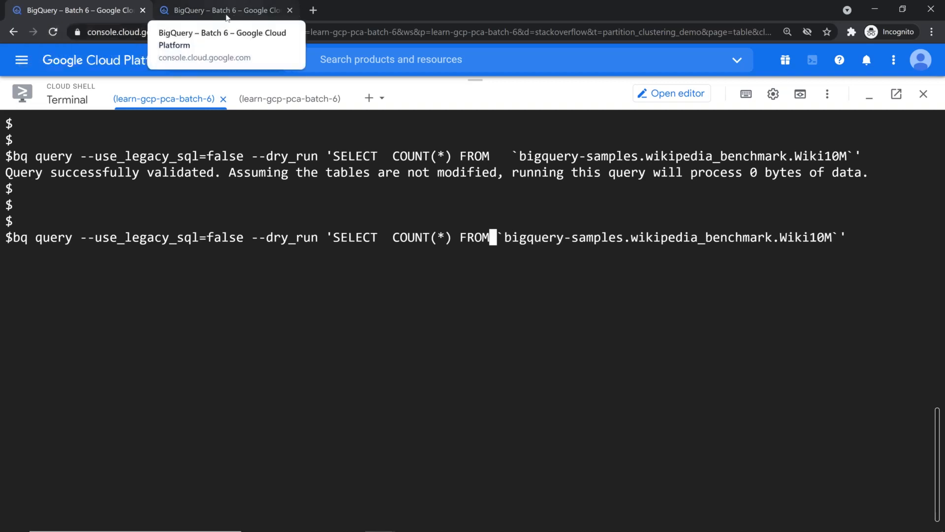
pyautogui.hotkey('alt', 'Tab')
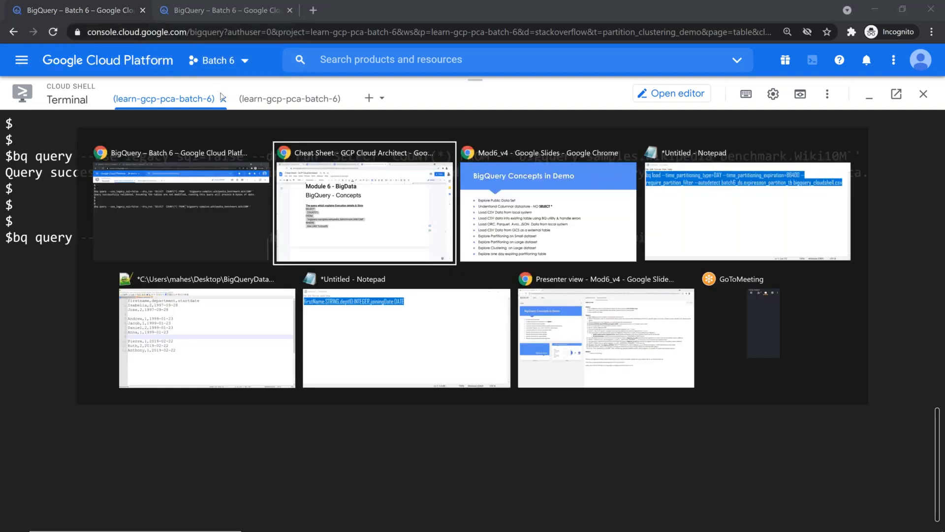
pyautogui.press('Escape')
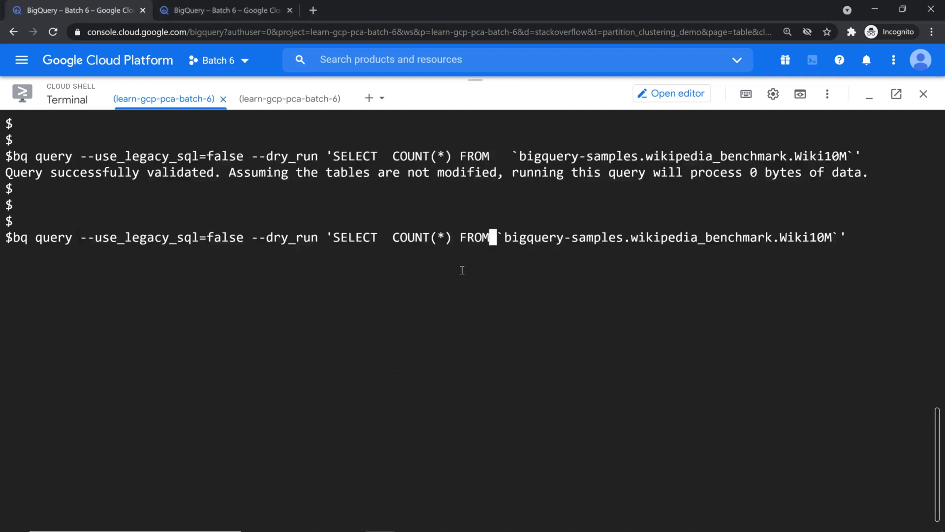
pyautogui.press('Left')
pyautogui.press('Left')
pyautogui.press('Left')
pyautogui.press('Left')
pyautogui.press('Left')
pyautogui.press('Left')
pyautogui.press('Left')
pyautogui.press('Left')
pyautogui.press('Left')
pyautogui.press('Left')
pyautogui.press('Left')
pyautogui.press('Left')
pyautogui.press('Left')
pyautogui.press('Delete')
pyautogui.press('Delete')
pyautogui.press('Delete')
pyautogui.press('Delete')
pyautogui.press('Delete')
pyautogui.press('Delete')
pyautogui.press('Right')
pyautogui.press('Delete')
pyautogui.press('Left')
pyautogui.press('Left')
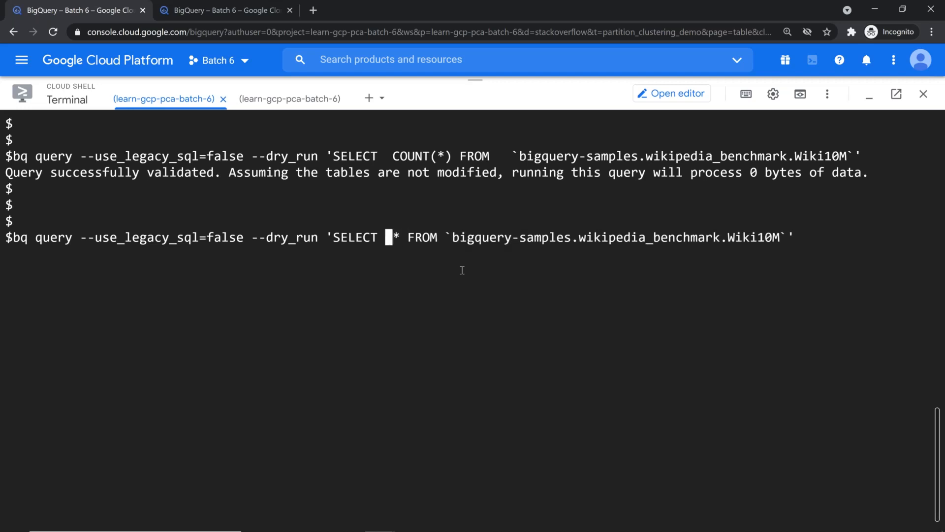
pyautogui.press('Delete')
pyautogui.press('End')
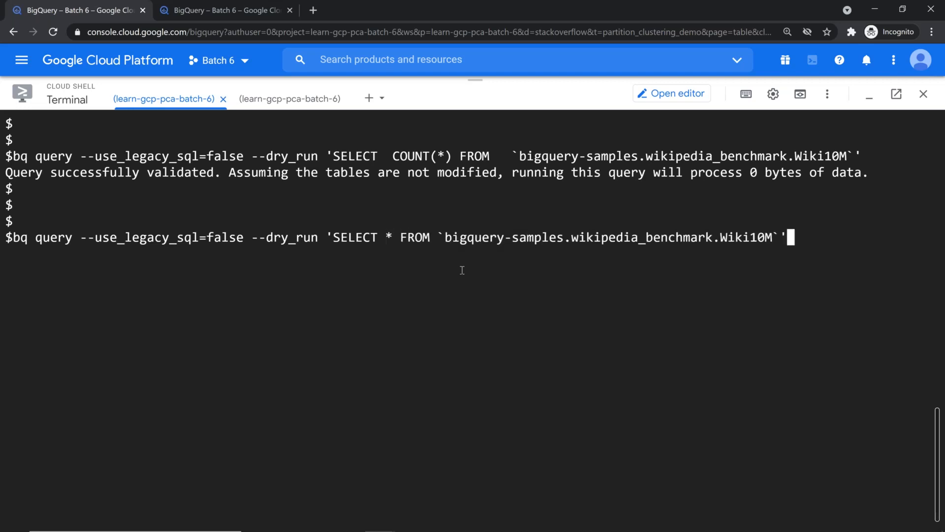
pyautogui.press('Return')
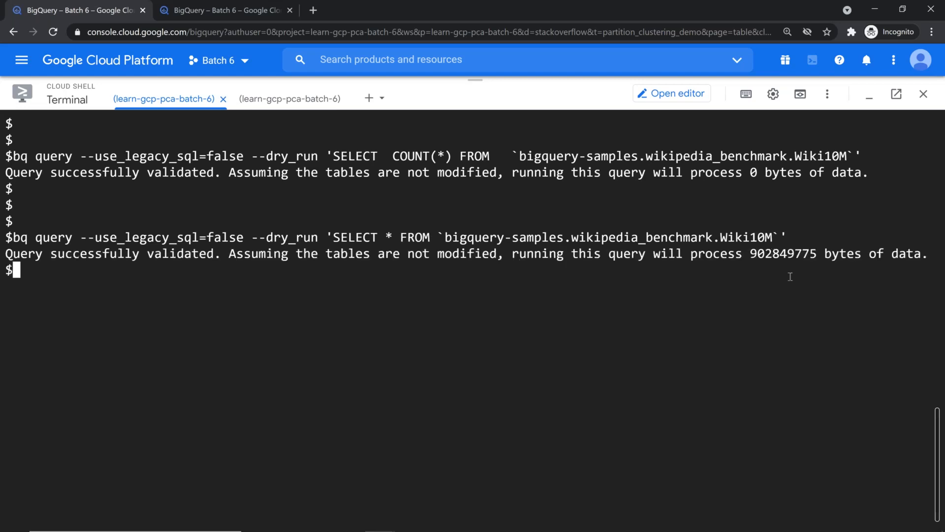
# Paste the SELECT * query with closing backtick into the console editor (861 MB), then select 902849775
pyautogui.doubleClick(796, 254)
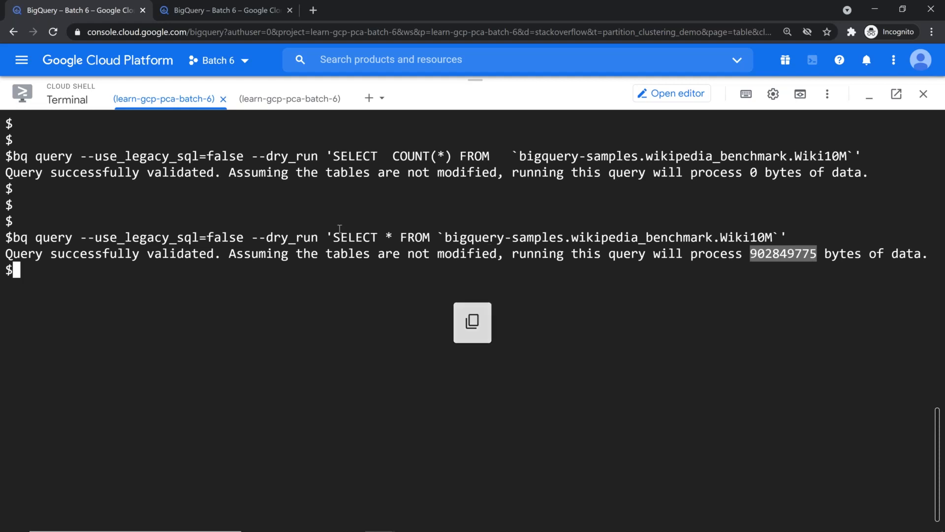
pyautogui.moveTo(334, 237); pyautogui.dragTo(774, 236)
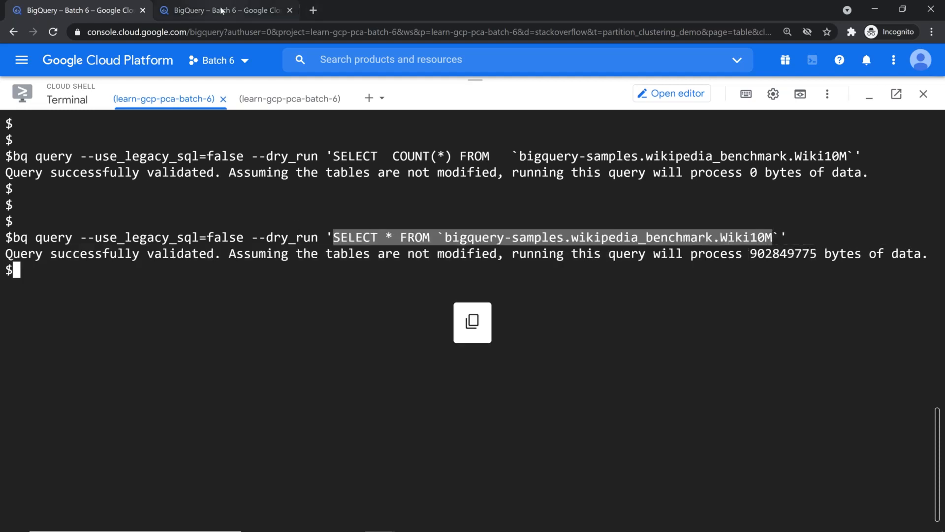
pyautogui.click(221, 10)
pyautogui.click(408, 183)
pyautogui.hotkey('ctrl', 'a')
pyautogui.hotkey('ctrl', 'v')
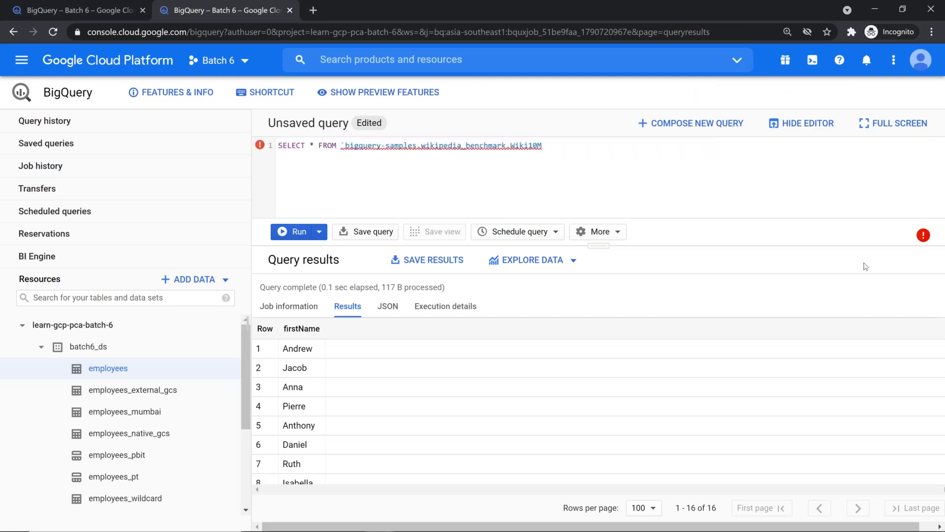
pyautogui.write('`')
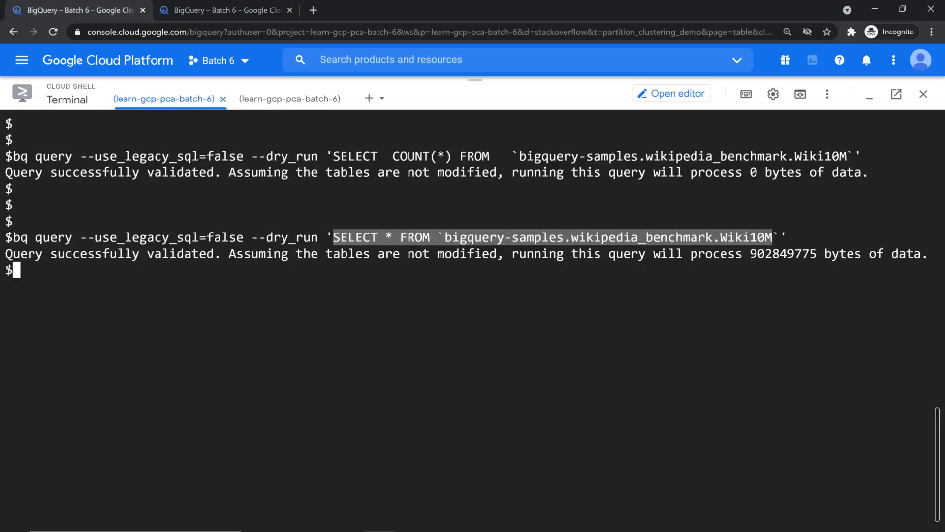
pyautogui.click(760, 306)
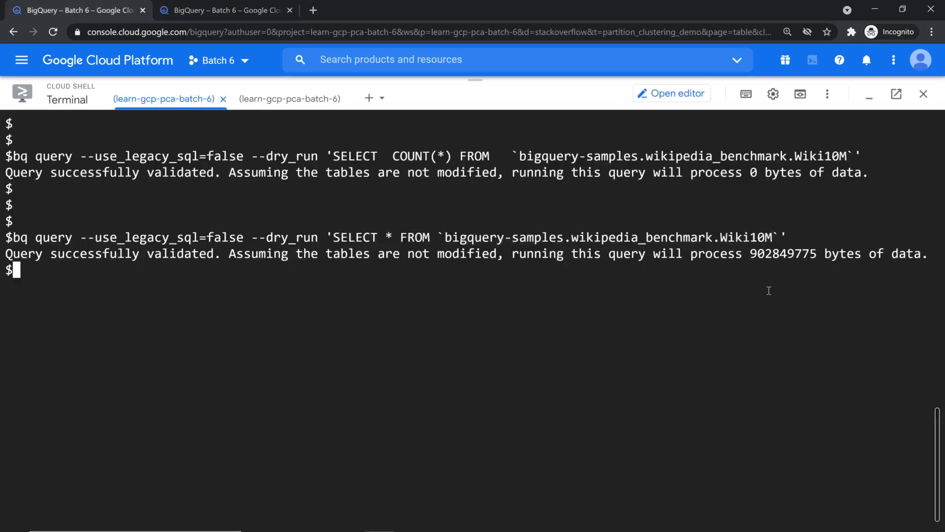
pyautogui.doubleClick(767, 252)
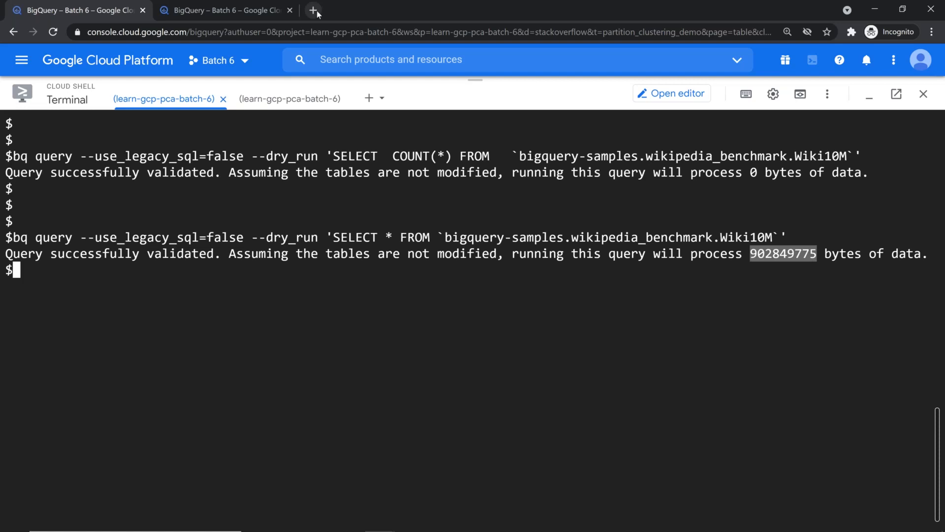
# Search Google for 'bytes to MB' and convert 902849775 bytes to 902.849775 MB
pyautogui.hotkey('ctrl', 't')
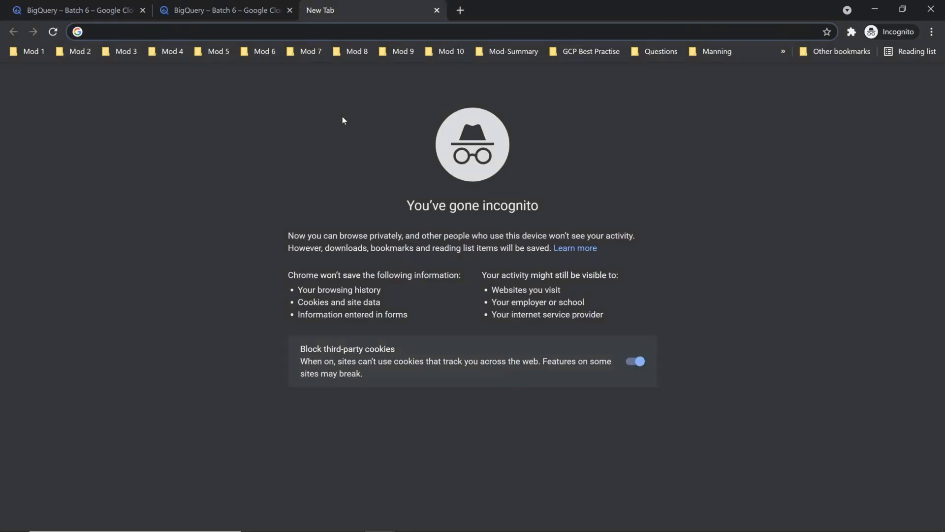
pyautogui.write('bu')
pyautogui.press('BackSpace')
pyautogui.write('ytes to ')
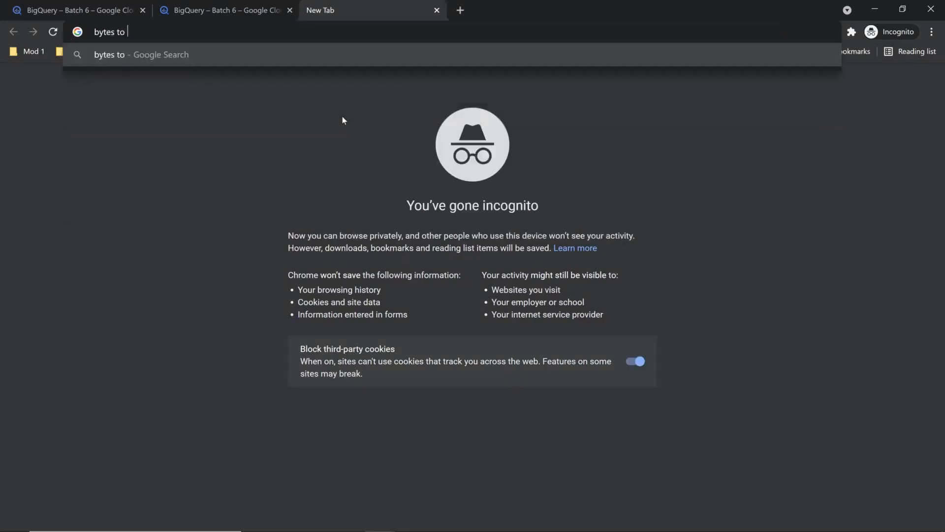
pyautogui.write('M')
pyautogui.press('BackSpace')
pyautogui.write('G')
pyautogui.press('BackSpace')
pyautogui.write('MB')
pyautogui.press('Return')
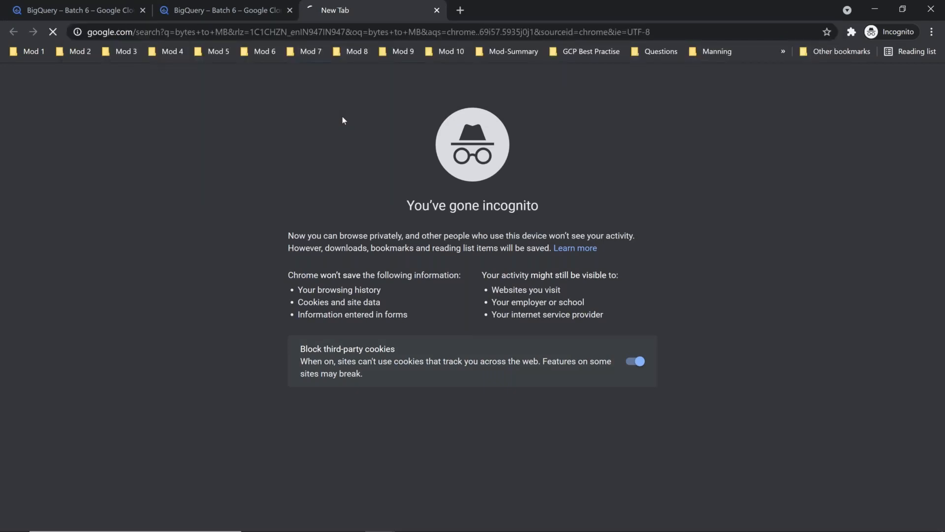
pyautogui.hotkey('ctrl', 'v')
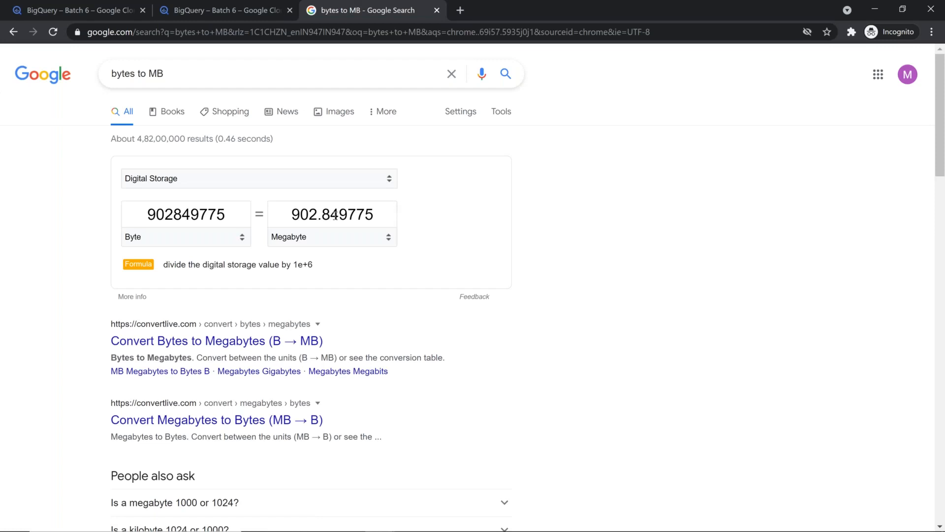
# Compare the MB figure with the console's estimate, then go back to the Cloud Shell terminal
pyautogui.click(211, 10)
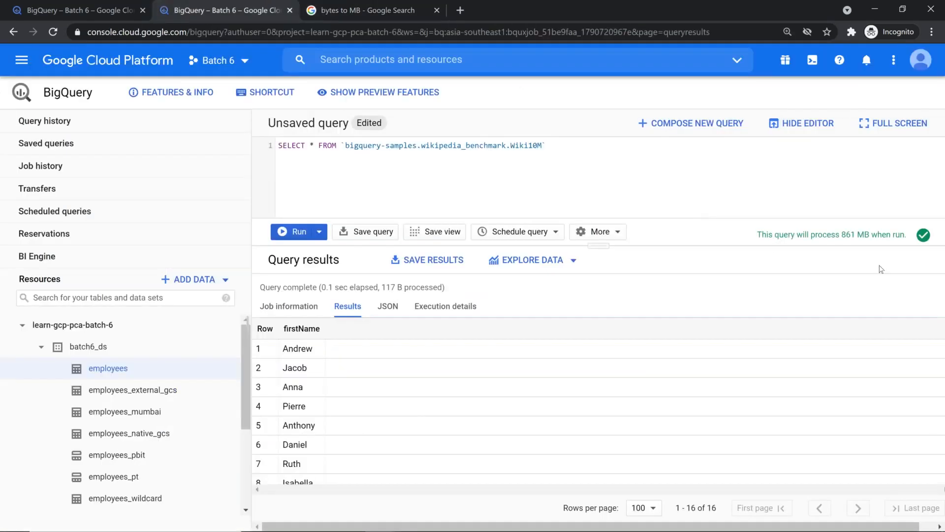
pyautogui.click(400, 10)
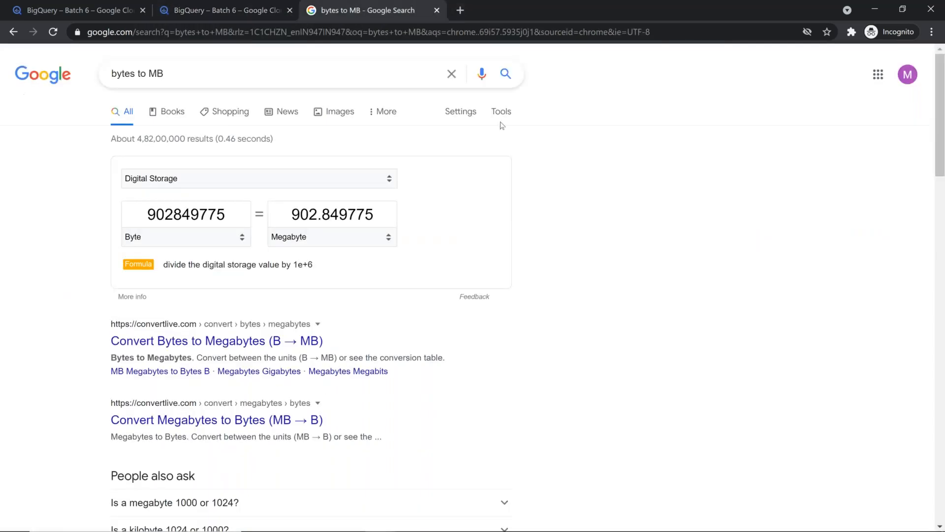
pyautogui.click(74, 10)
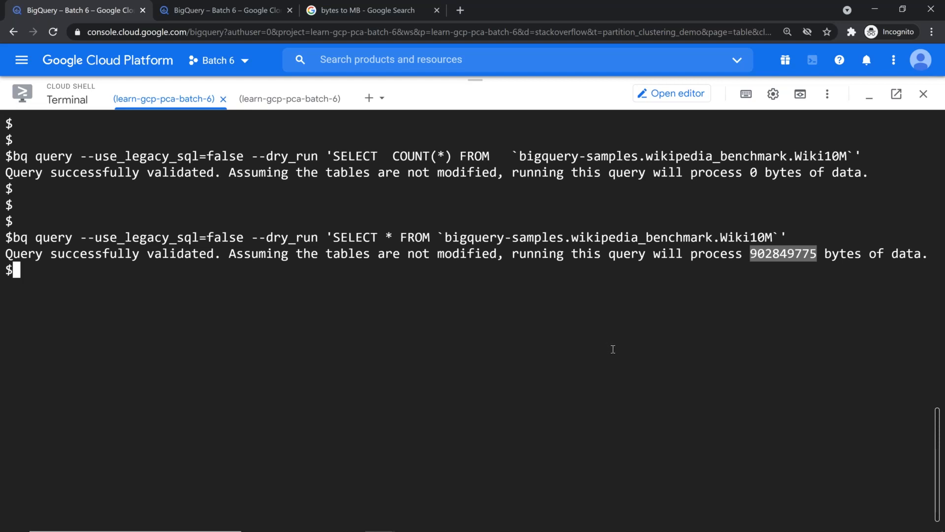
# Clear the terminal selection and switch to the Mod6_v4 slides showing BigQuery Concepts in Demo
pyautogui.click(583, 355)
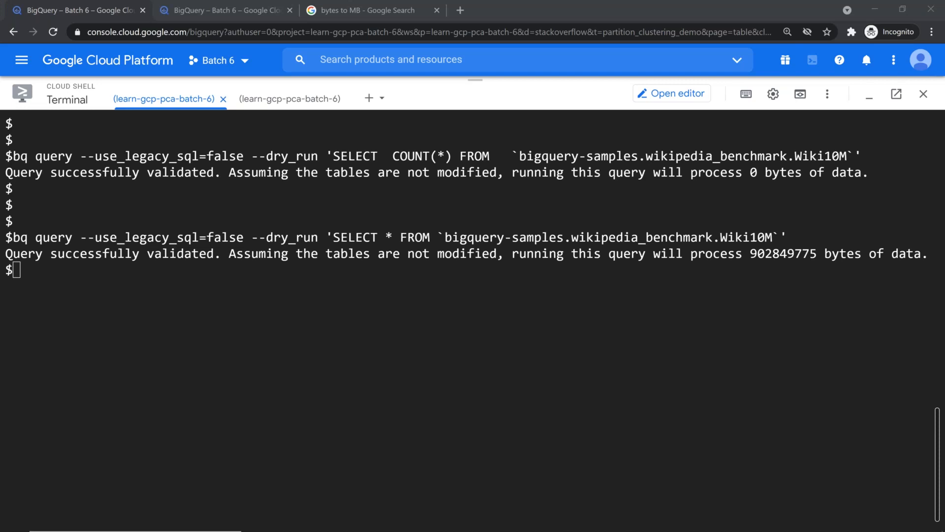
pyautogui.hotkey('alt', 'Tab')
pyautogui.hotkey('alt', 'Tab')
pyautogui.hotkey('alt', 'Tab')
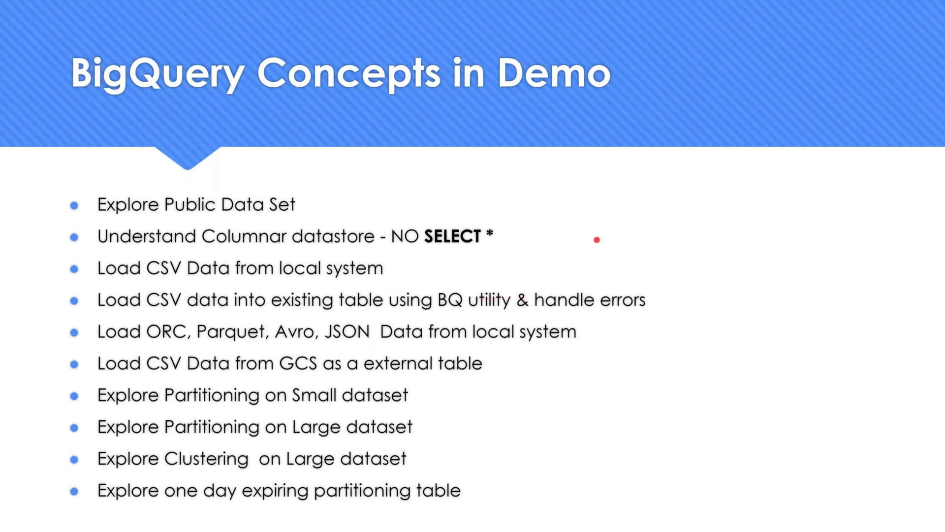
# Advance two slides to the 'BigQuery – Important Predefined Roles' table
pyautogui.press('Right')
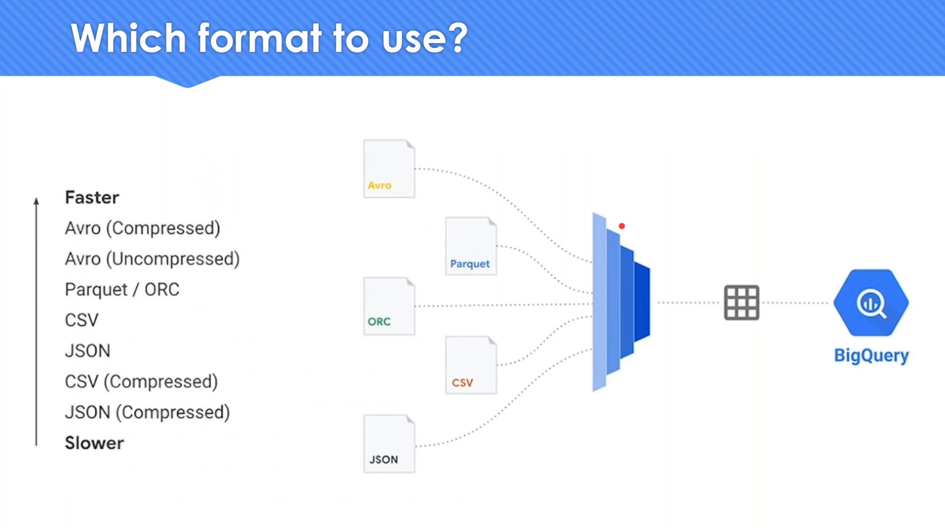
pyautogui.press('Right')
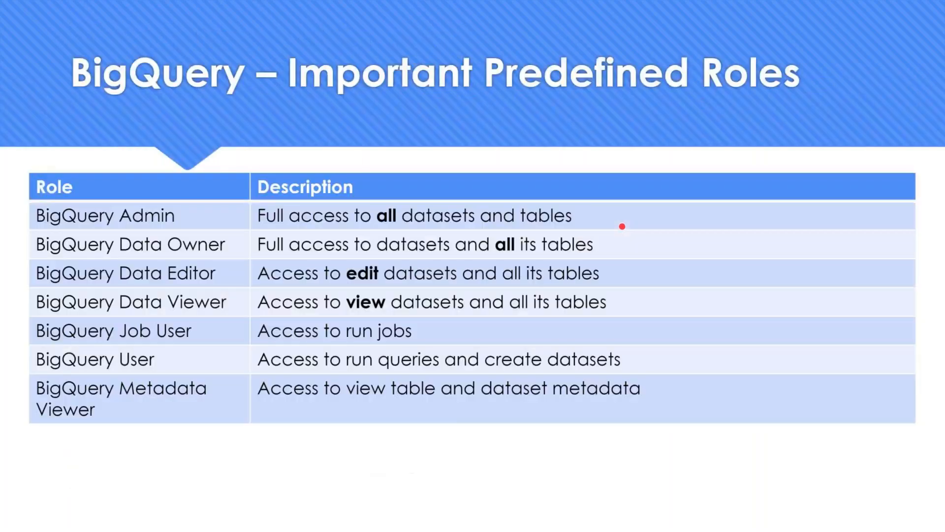
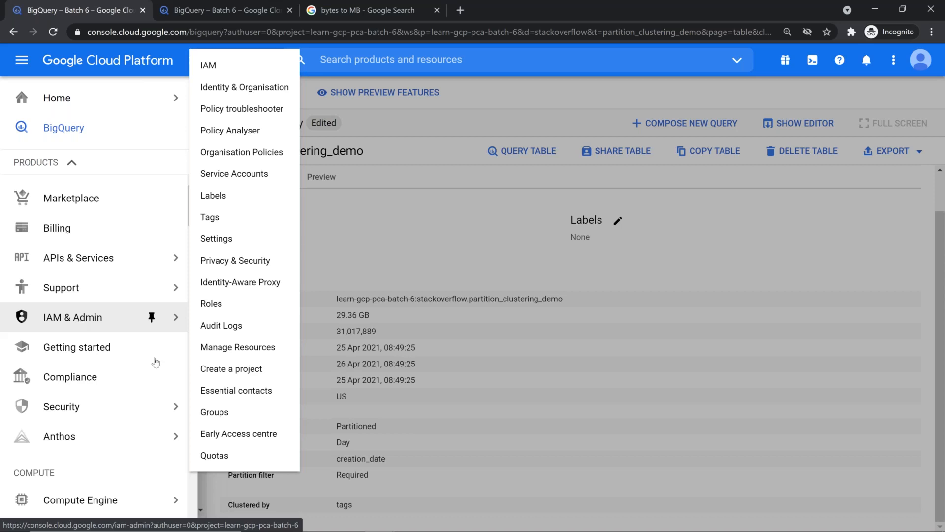
# Close the two extra browser tabs and open the project's Roles list in IAM & Admin
pyautogui.click(230, 63)
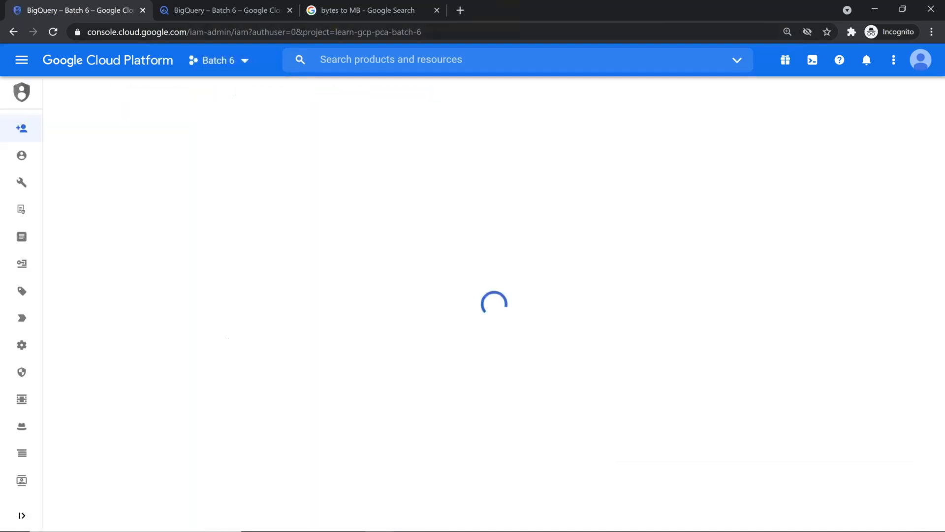
pyautogui.click(290, 10)
pyautogui.click(290, 9)
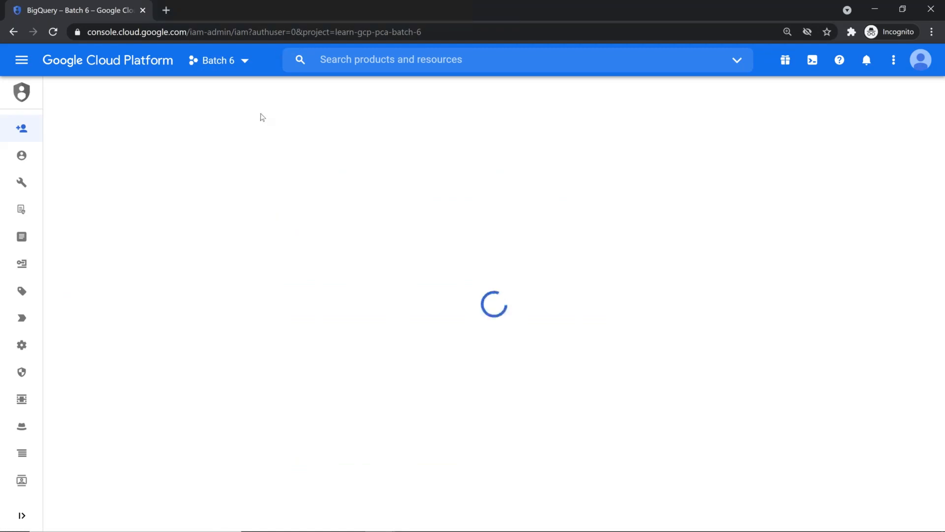
pyautogui.moveTo(25, 377)
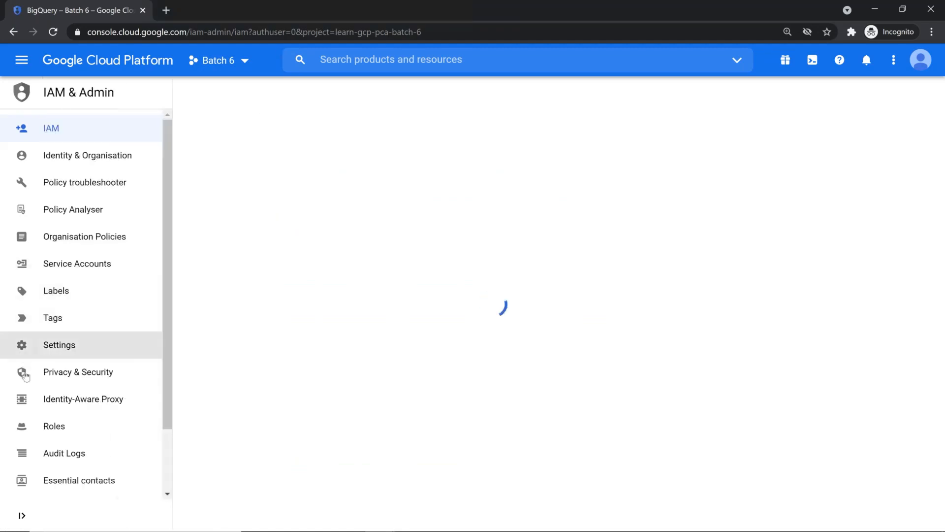
pyautogui.click(55, 425)
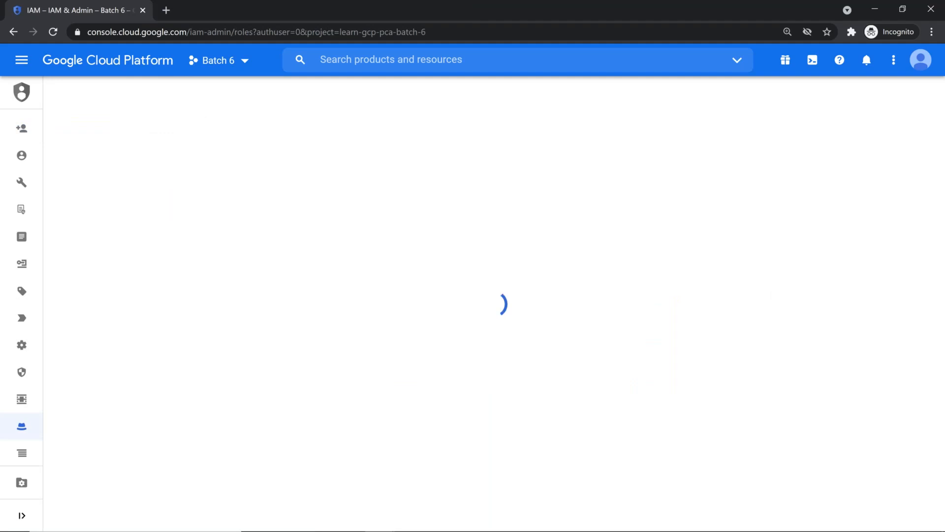
# Filter the roles list by the text 'bigquery', fixing the misspelled 'biquery' filter
pyautogui.click(259, 218)
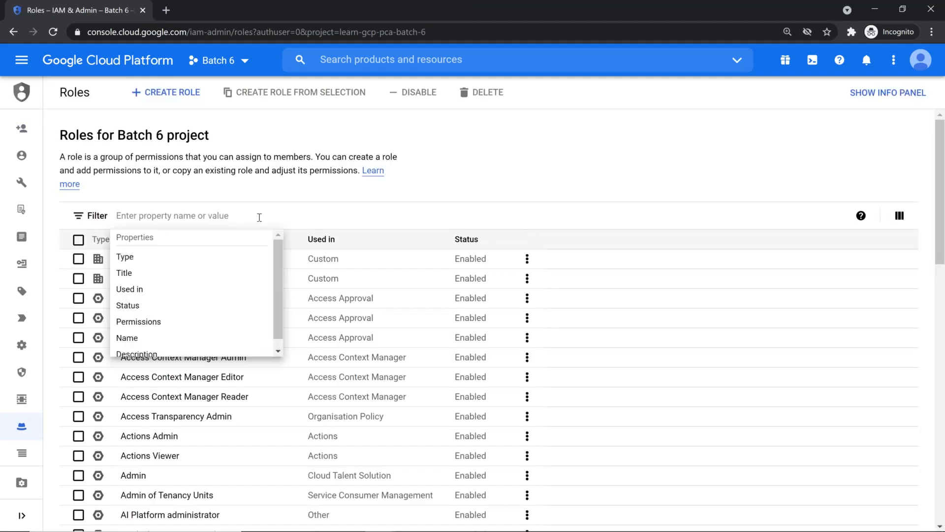
pyautogui.write('biquery')
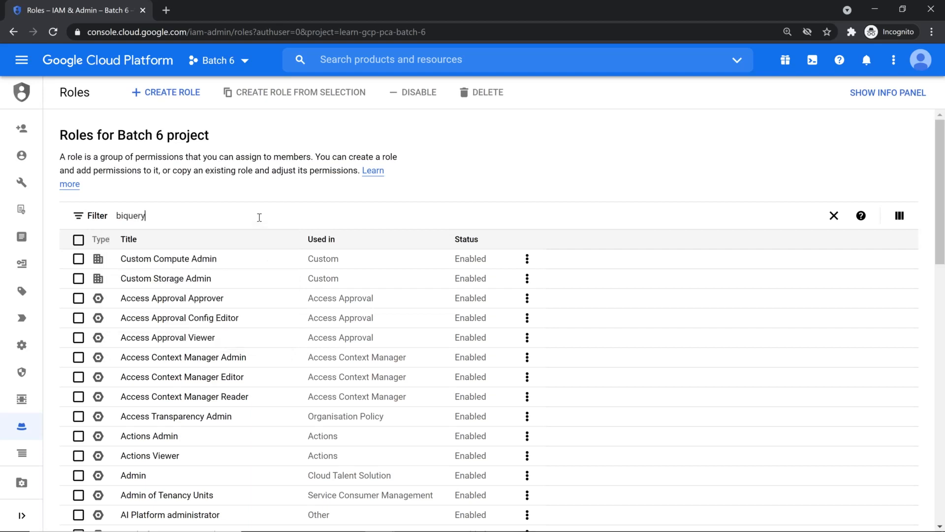
pyautogui.press('Return')
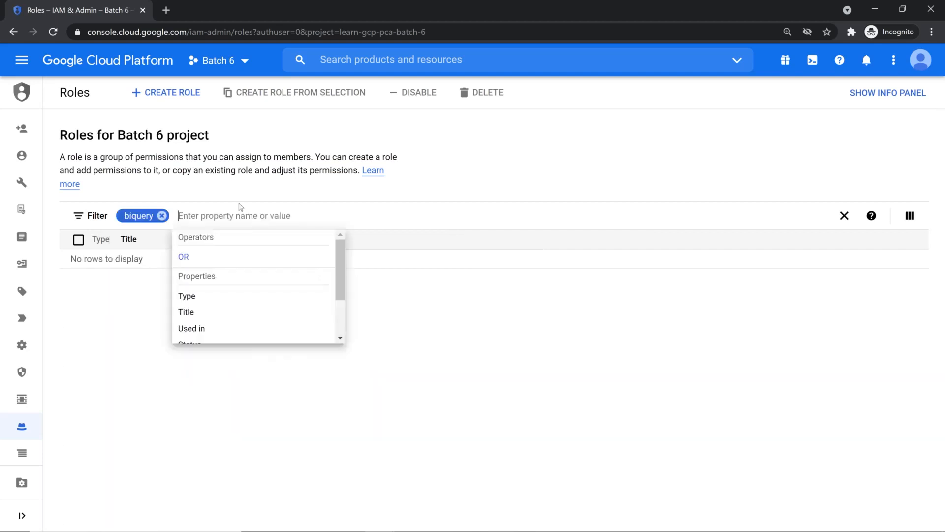
pyautogui.click(163, 217)
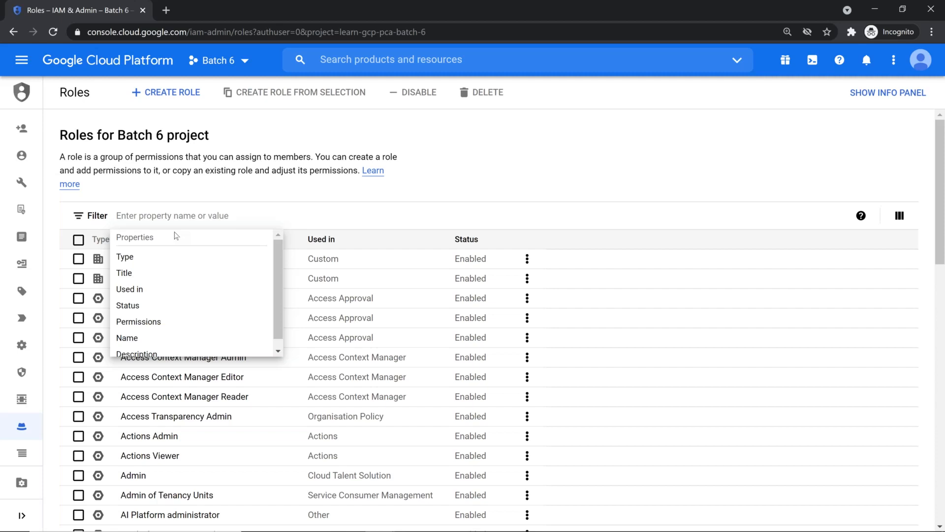
pyautogui.write('bigquery')
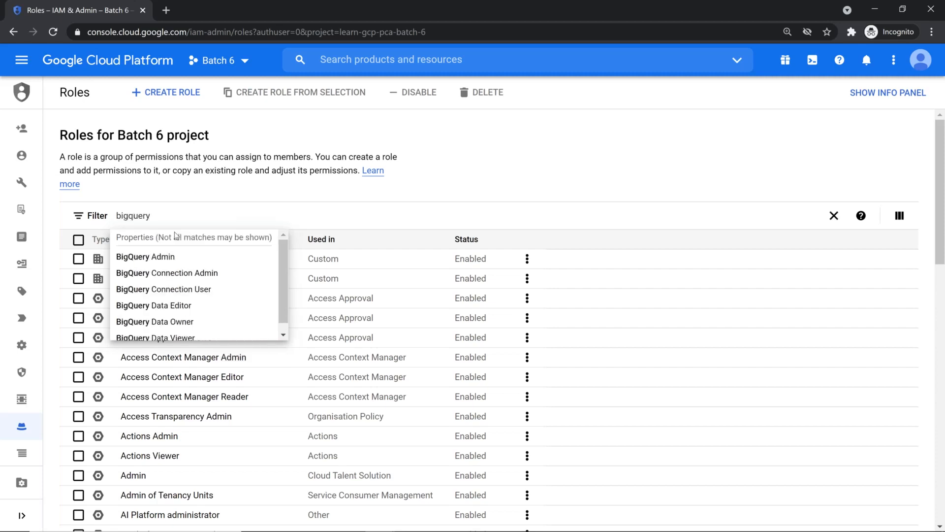
pyautogui.press('Return')
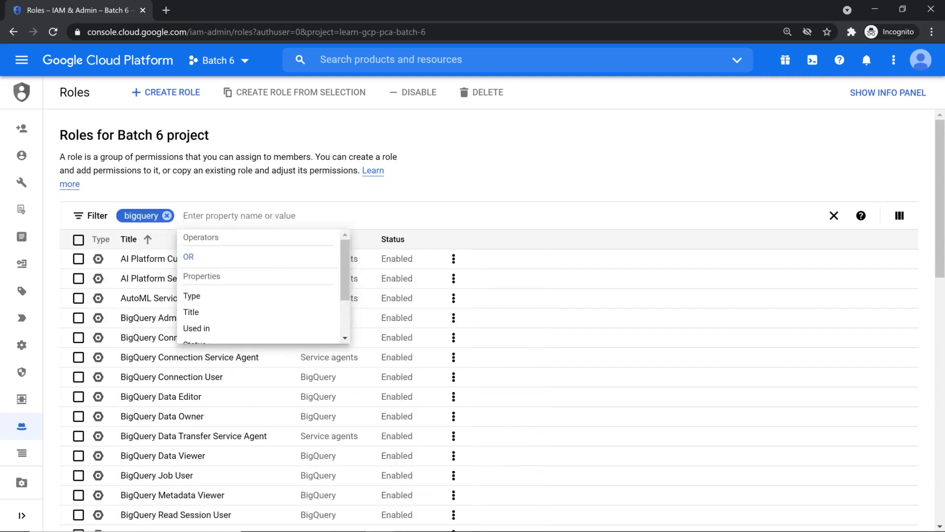
pyautogui.click(581, 161)
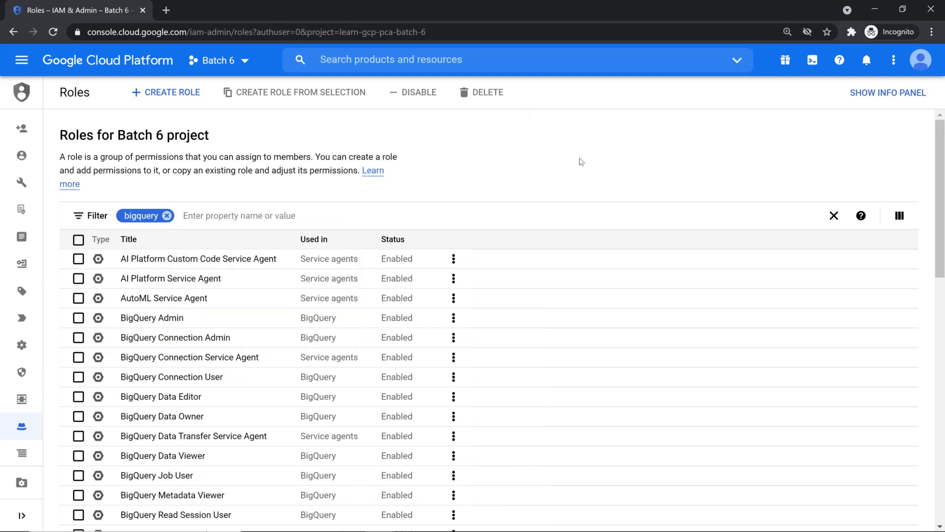
pyautogui.scroll(-8, 581, 162)
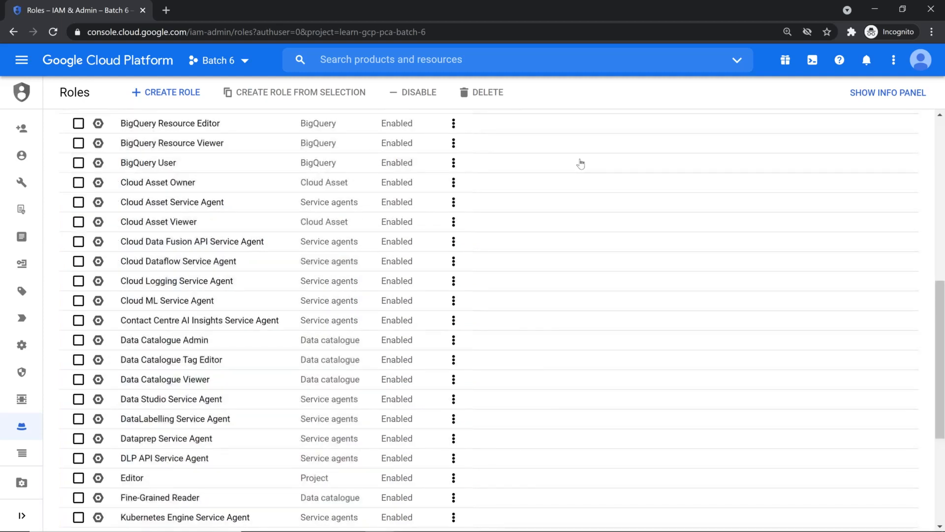
pyautogui.scroll(8, 581, 163)
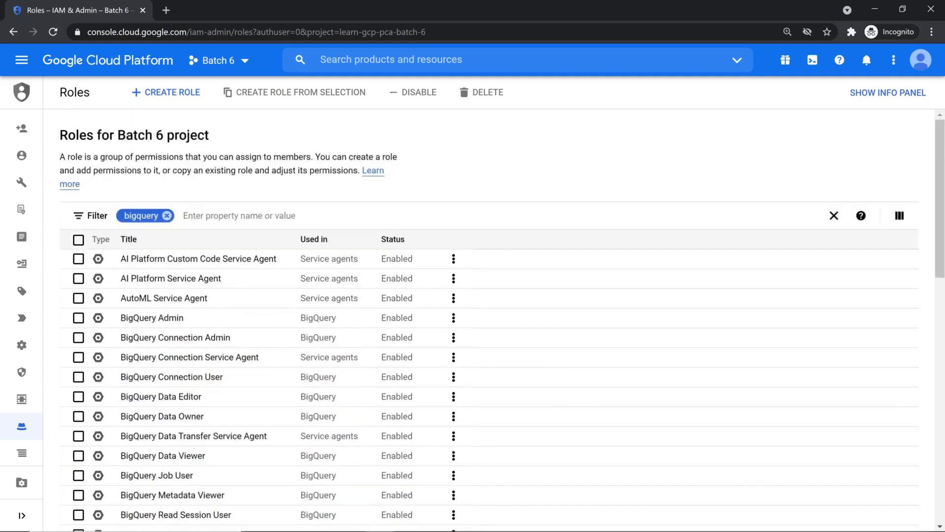
# Try the wildcard filter 'BigQuery*' instead, review the results, then remove it
pyautogui.click(167, 216)
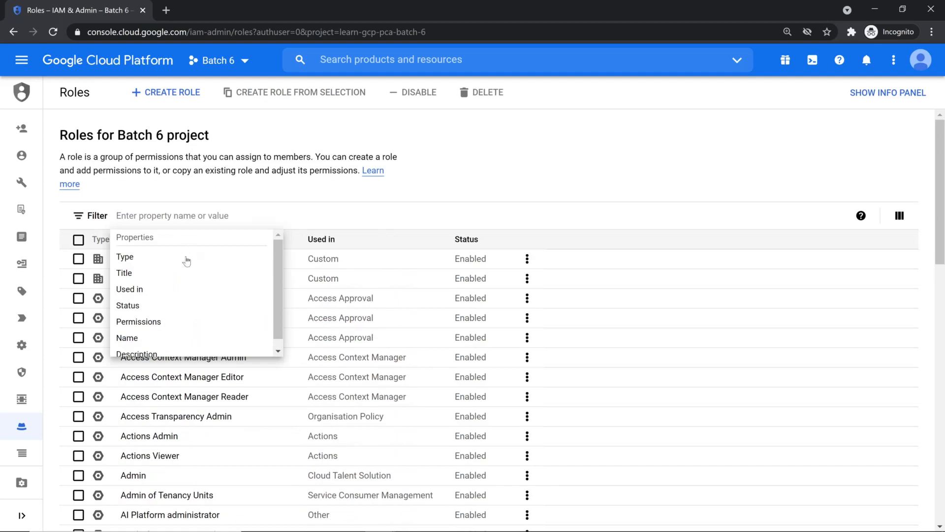
pyautogui.write('Big')
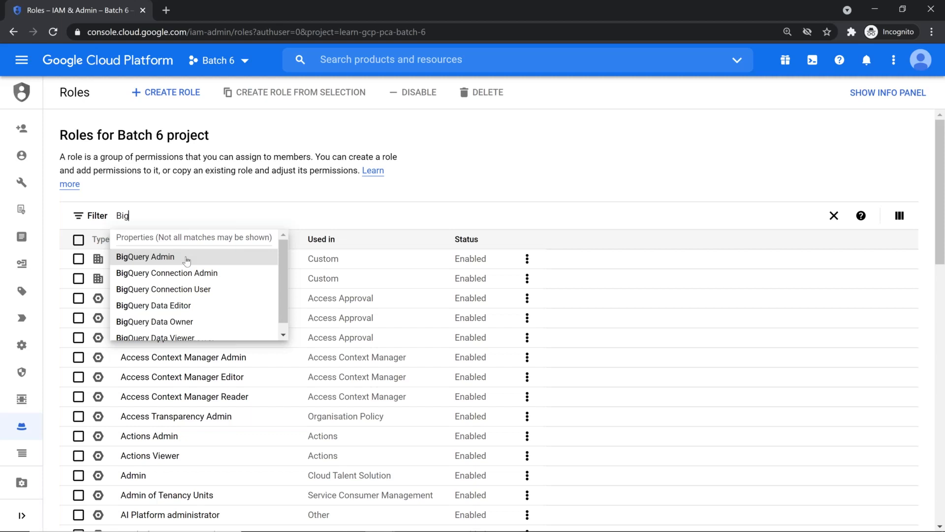
pyautogui.write('Query')
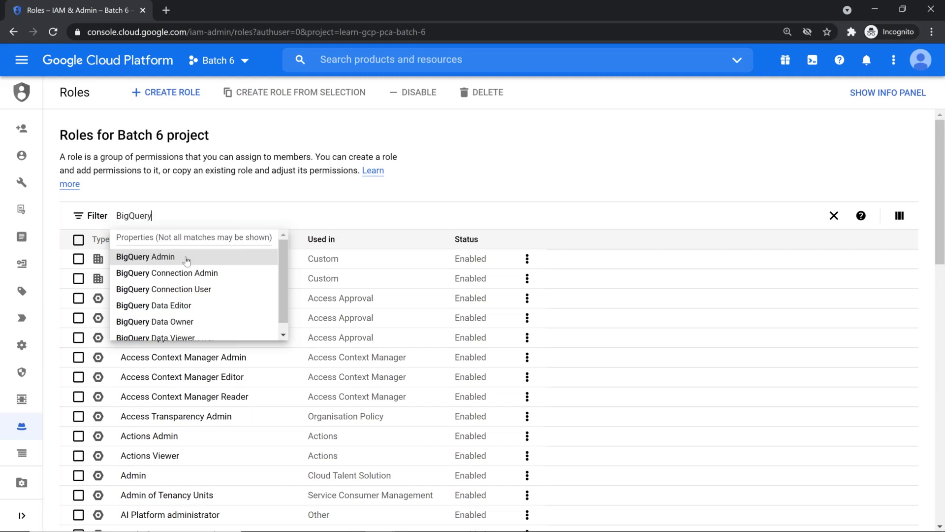
pyautogui.write('*')
pyautogui.press('Return')
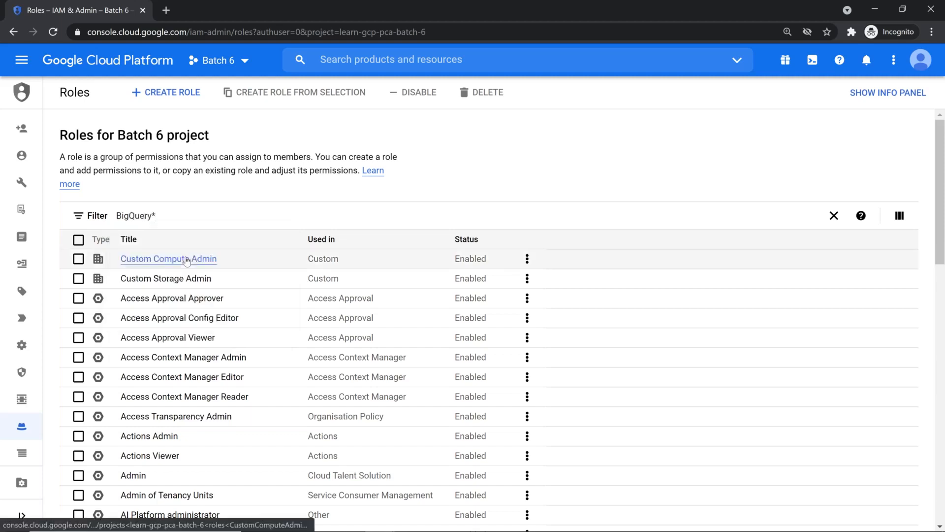
pyautogui.click(705, 180)
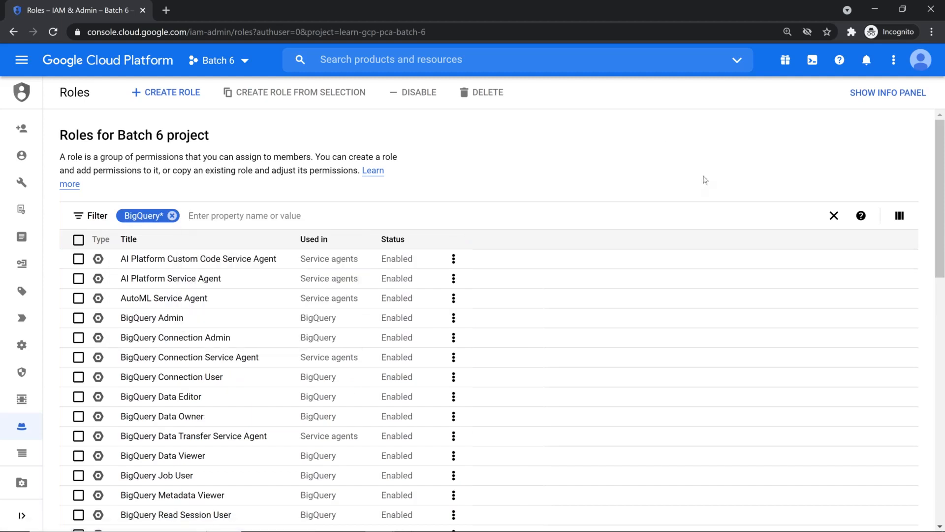
pyautogui.scroll(-9, 704, 180)
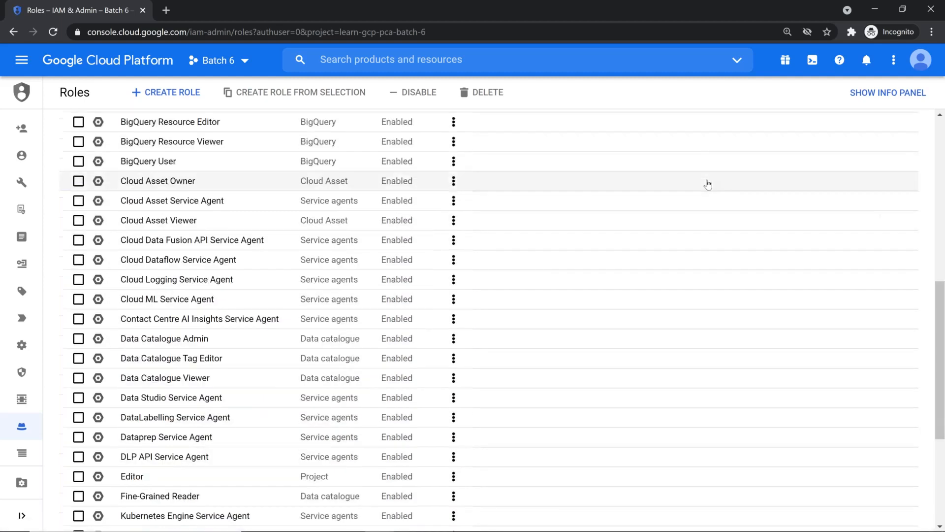
pyautogui.scroll(-1, 708, 184)
pyautogui.scroll(10, 707, 184)
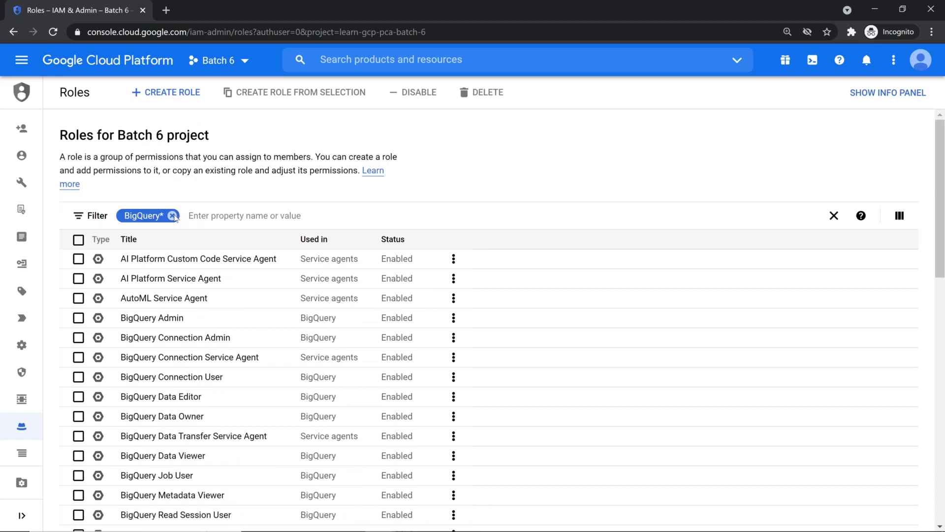
pyautogui.click(176, 216)
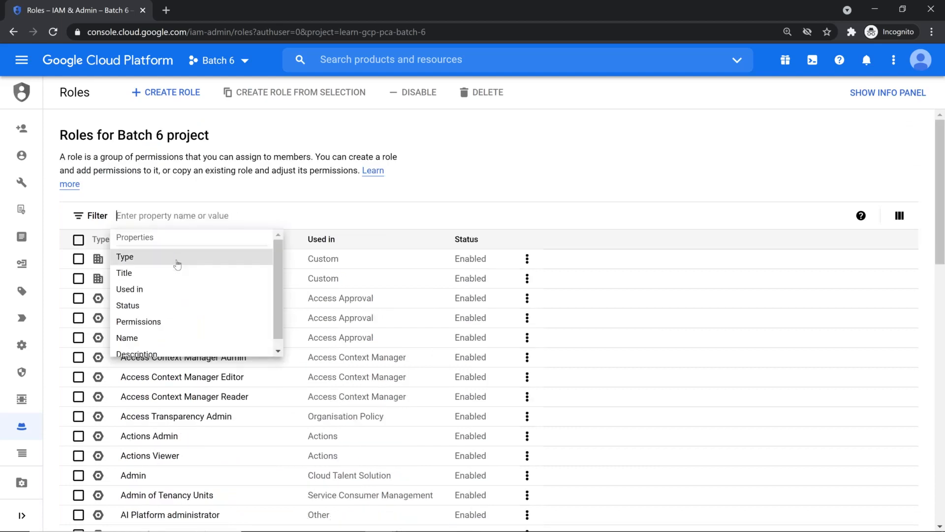
pyautogui.scroll(-1, 175, 264)
# Filter the roles by Used in: BigQuery, leaving 13 BigQuery roles
pyautogui.click(169, 278)
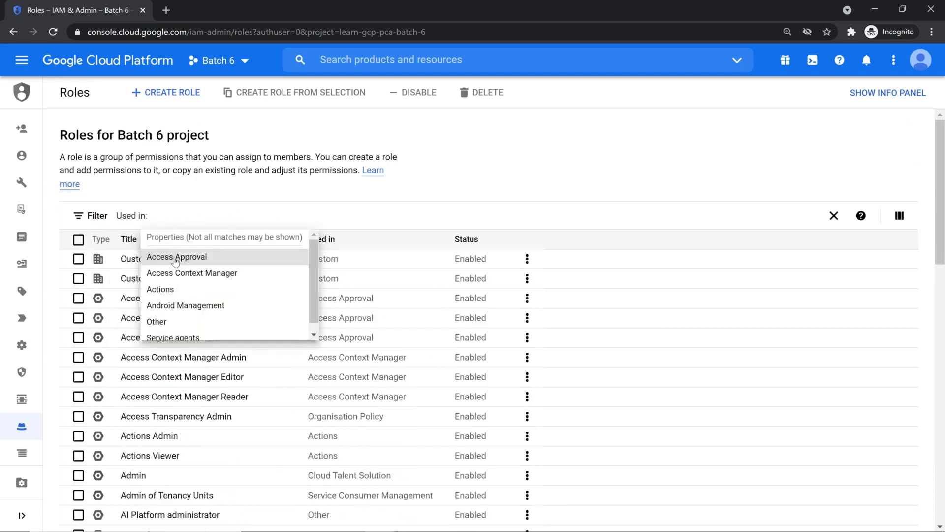
pyautogui.write('B')
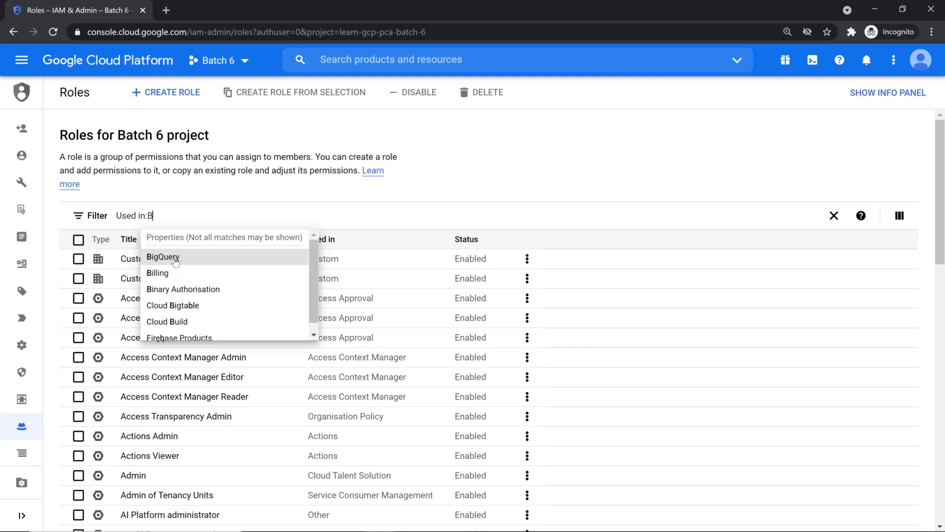
pyautogui.click(162, 257)
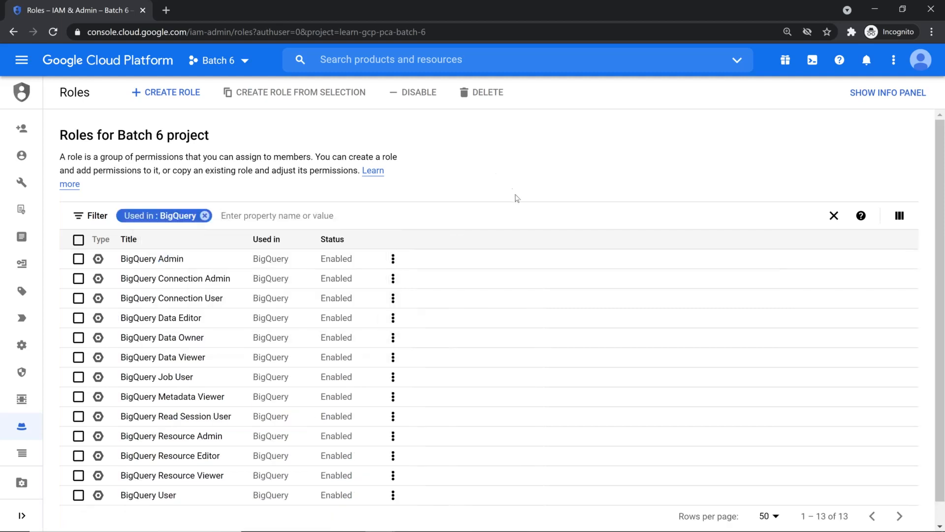
# Open the BigQuery Admin, Data Owner, Data Editor and Data Viewer roles in new tabs
pyautogui.scroll(-1, 517, 198)
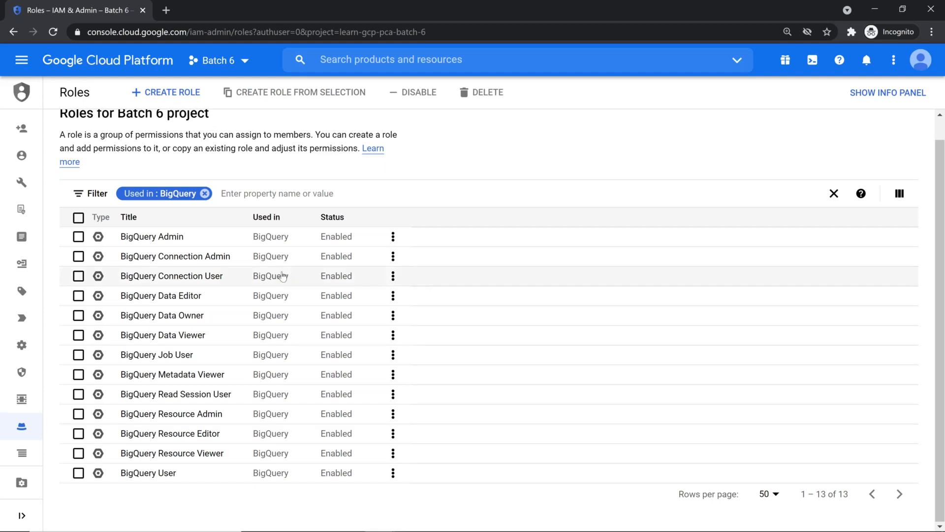
pyautogui.rightClick(155, 240)
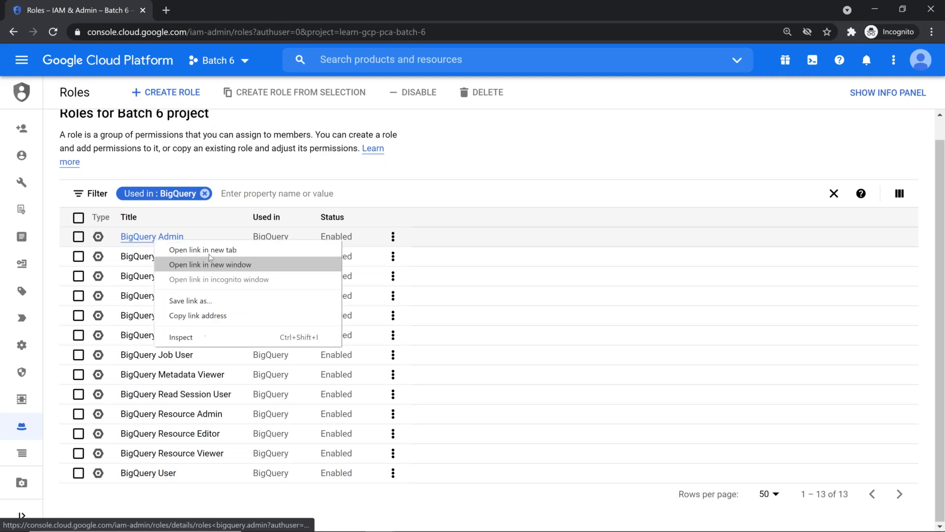
pyautogui.click(204, 250)
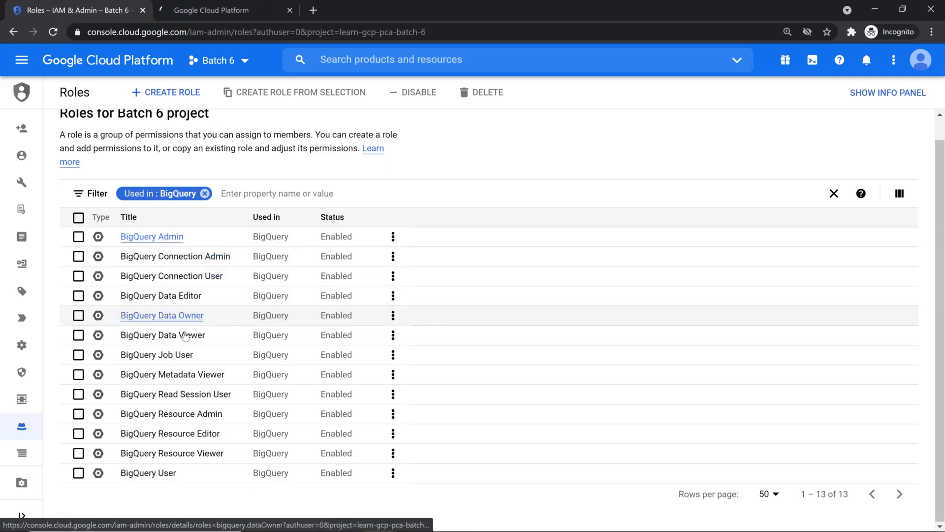
pyautogui.rightClick(194, 317)
pyautogui.click(217, 327)
pyautogui.rightClick(191, 296)
pyautogui.click(209, 302)
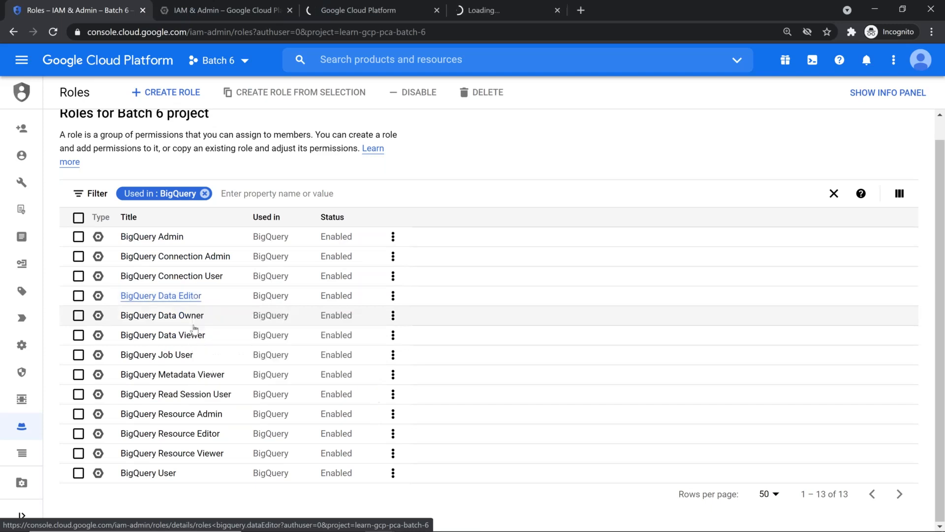
pyautogui.rightClick(188, 333)
pyautogui.click(197, 340)
# Open Job User, User and Metadata Viewer in new tabs, then view the Admin role
pyautogui.rightClick(185, 358)
pyautogui.click(198, 365)
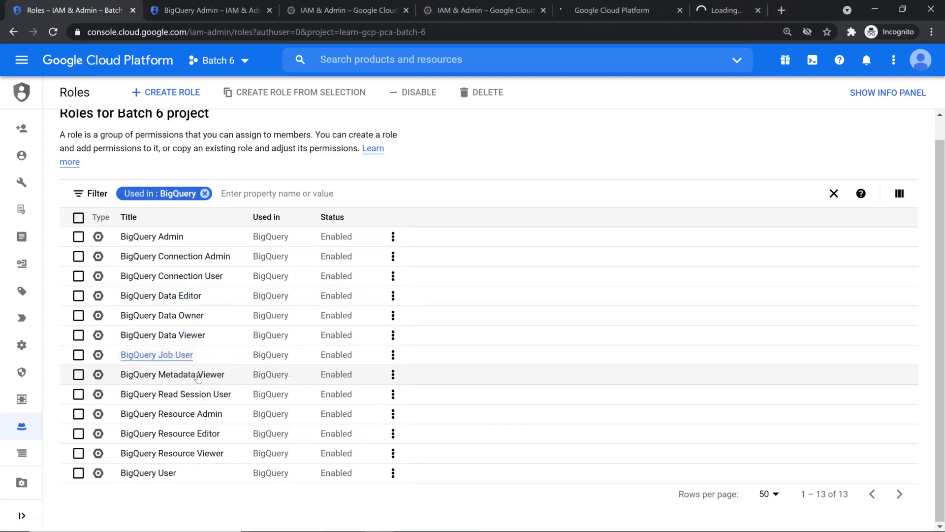
pyautogui.rightClick(168, 475)
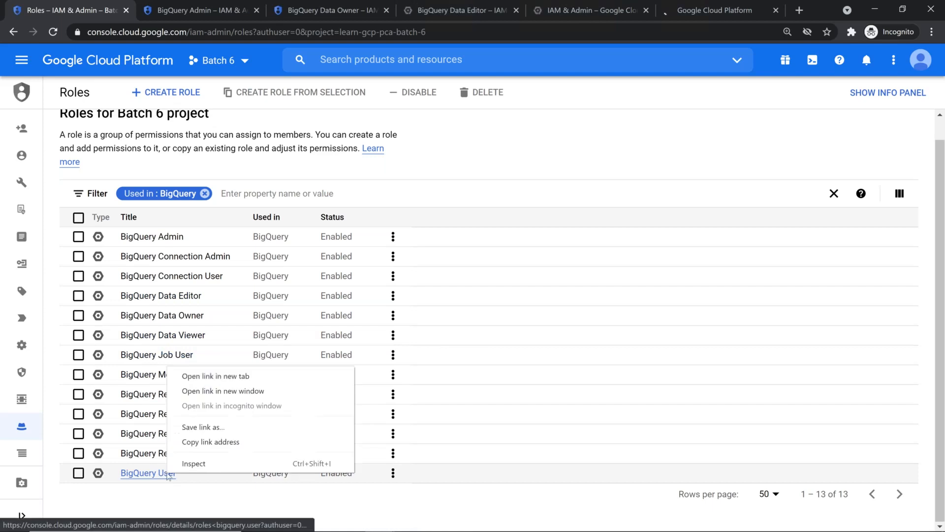
pyautogui.click(237, 377)
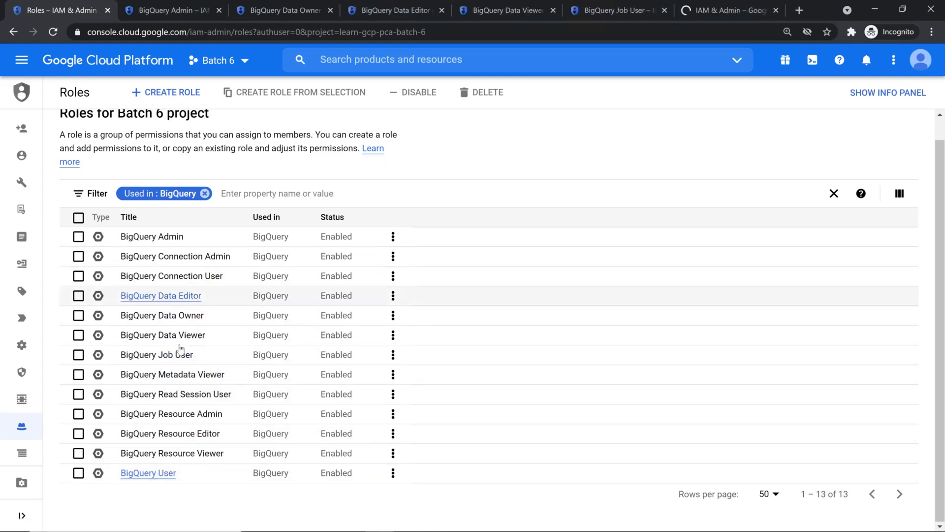
pyautogui.rightClick(188, 376)
pyautogui.click(207, 385)
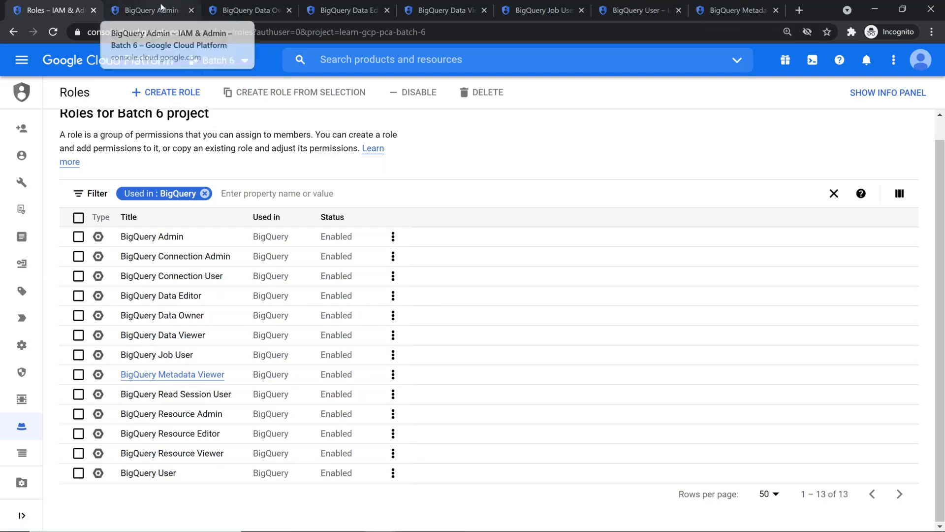
pyautogui.click(171, 22)
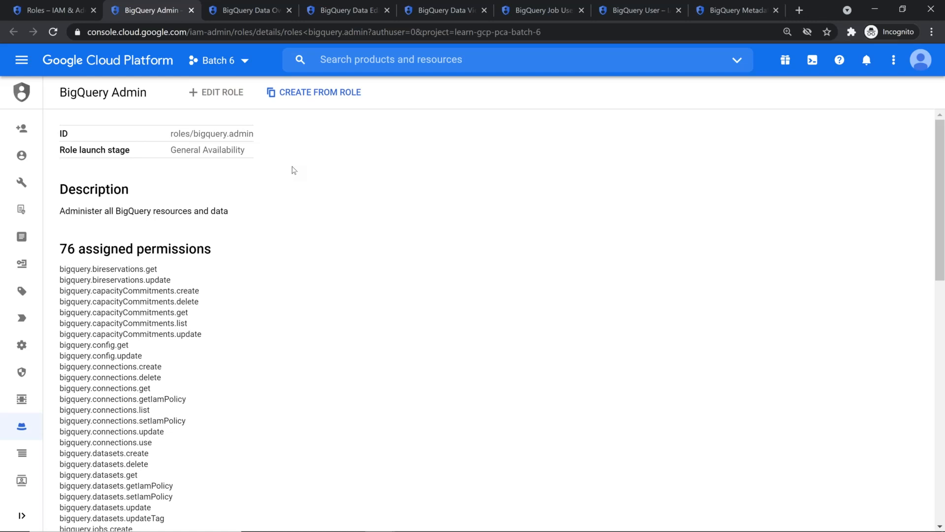
# Point out BigQuery Admin's datasets permissions, such as datasets.delete and datasets.get
pyautogui.scroll(-1, 288, 291)
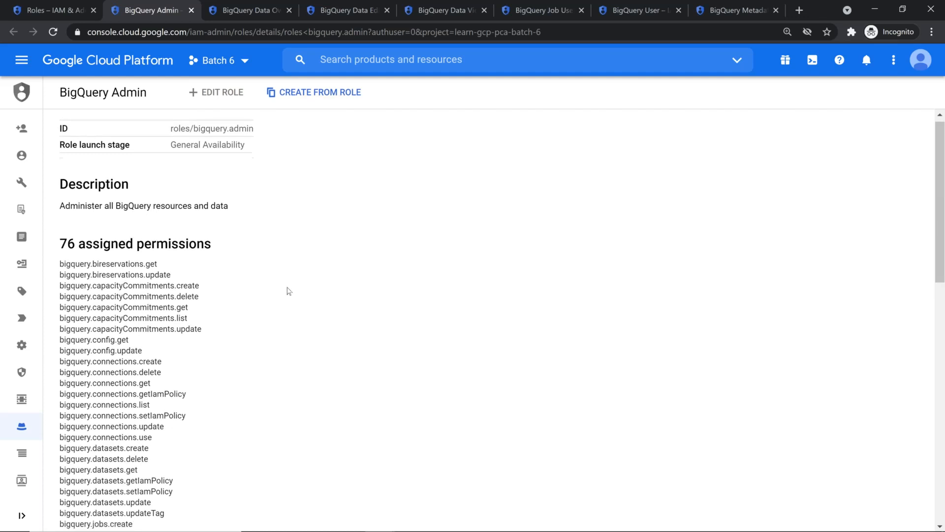
pyautogui.scroll(-1, 289, 291)
pyautogui.doubleClick(108, 392)
pyautogui.doubleClick(137, 402)
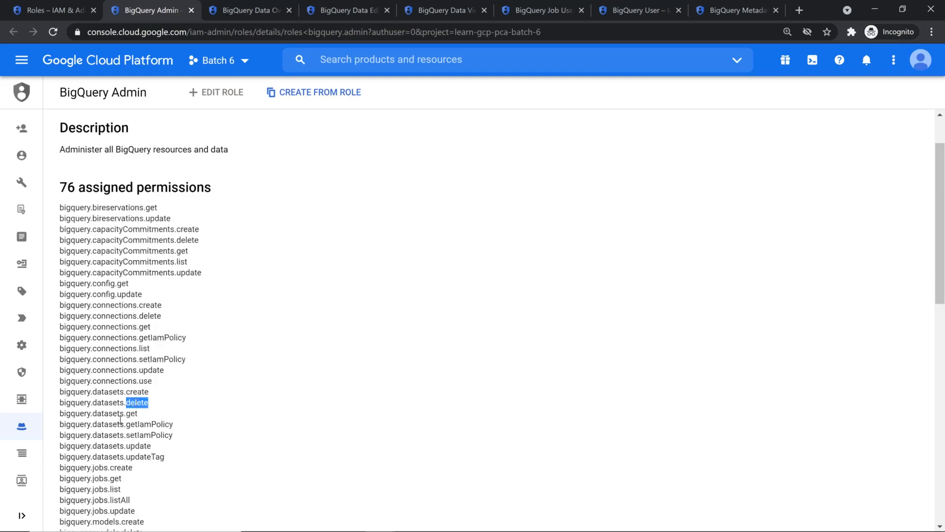
pyautogui.doubleClick(114, 414)
pyautogui.scroll(-2, 115, 419)
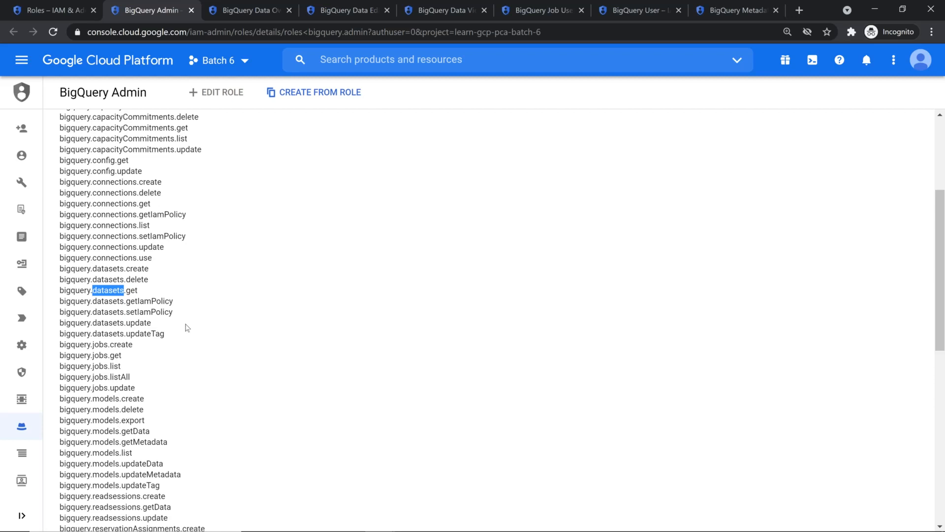
pyautogui.scroll(3, 185, 325)
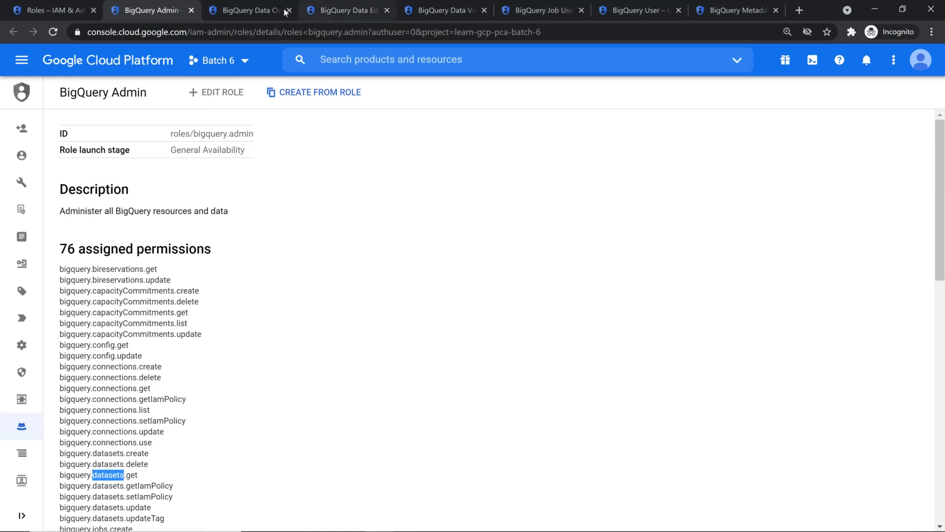
# Compare with Data Owner's datasets.create and datasets.delete permissions, then return to Admin
pyautogui.click(262, 6)
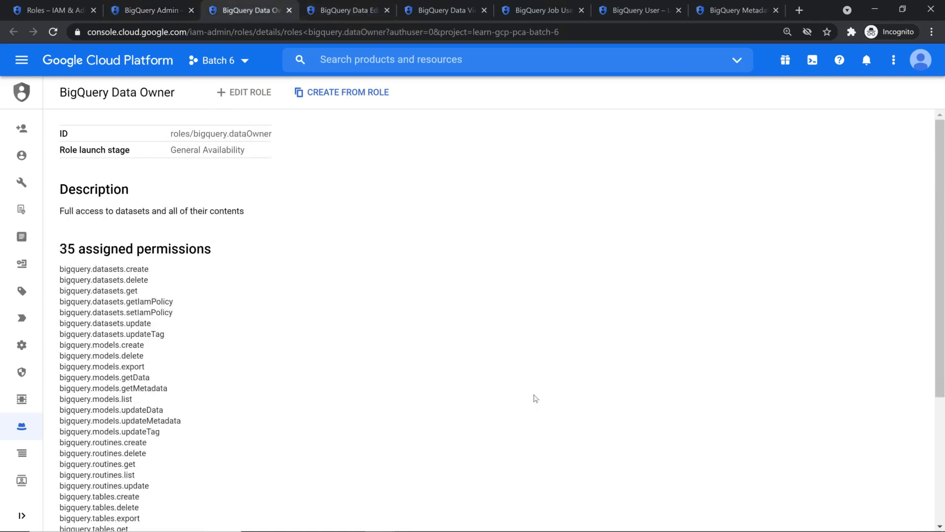
pyautogui.click(167, 11)
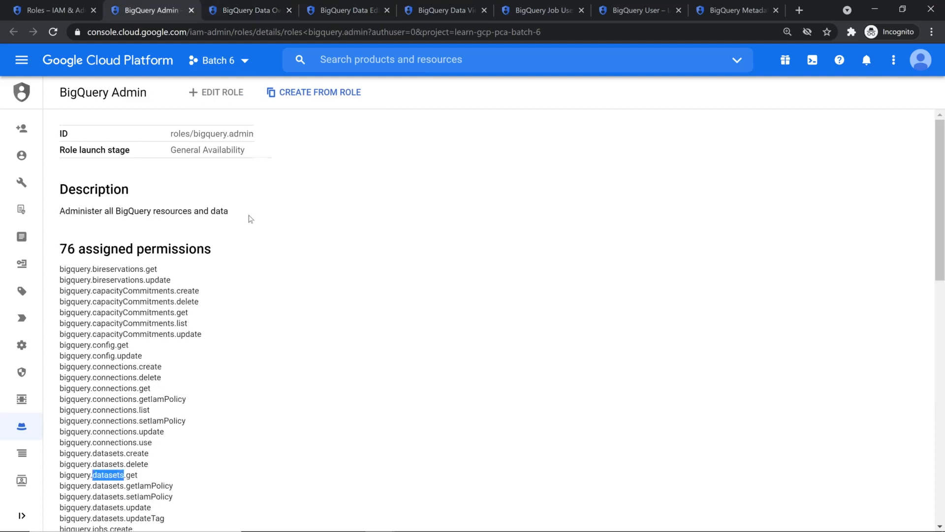
pyautogui.click(246, 11)
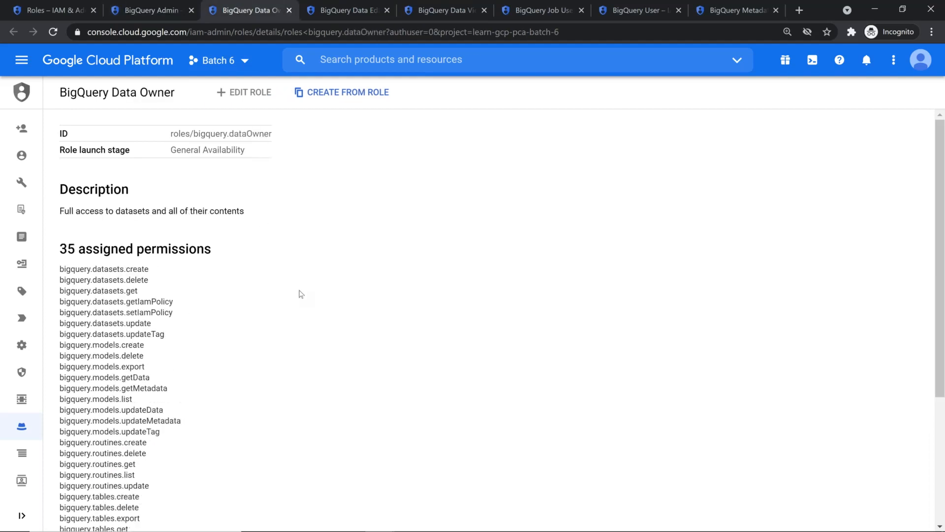
pyautogui.doubleClick(103, 270)
pyautogui.click(107, 284)
pyautogui.doubleClick(106, 281)
pyautogui.click(159, 8)
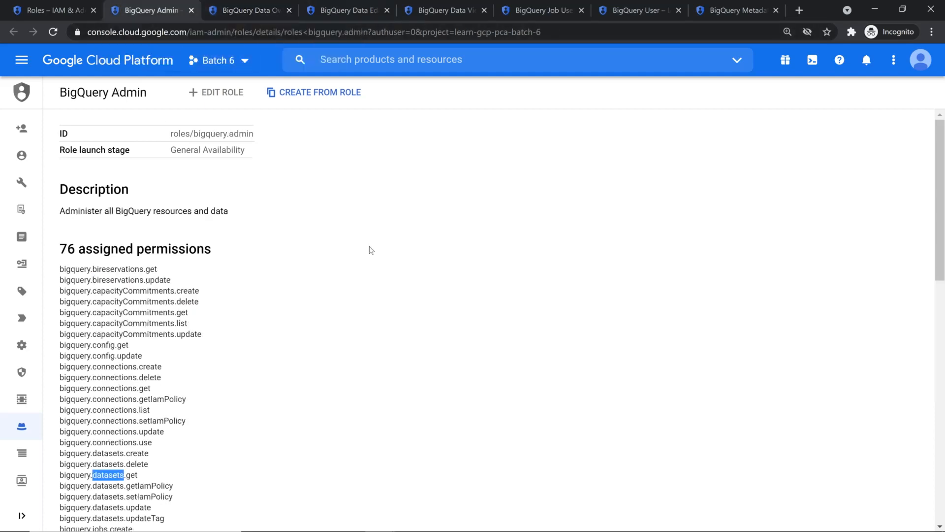
# Search the Admin page for 'bigquery.jobs.c' and highlight the bigquery.jobs.create permission
pyautogui.hotkey('ctrl', 'f')
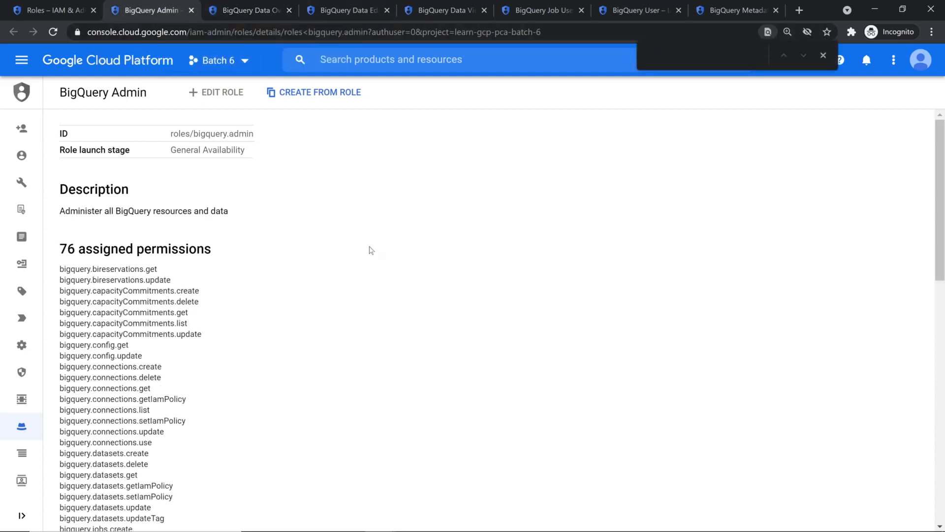
pyautogui.write('bigque')
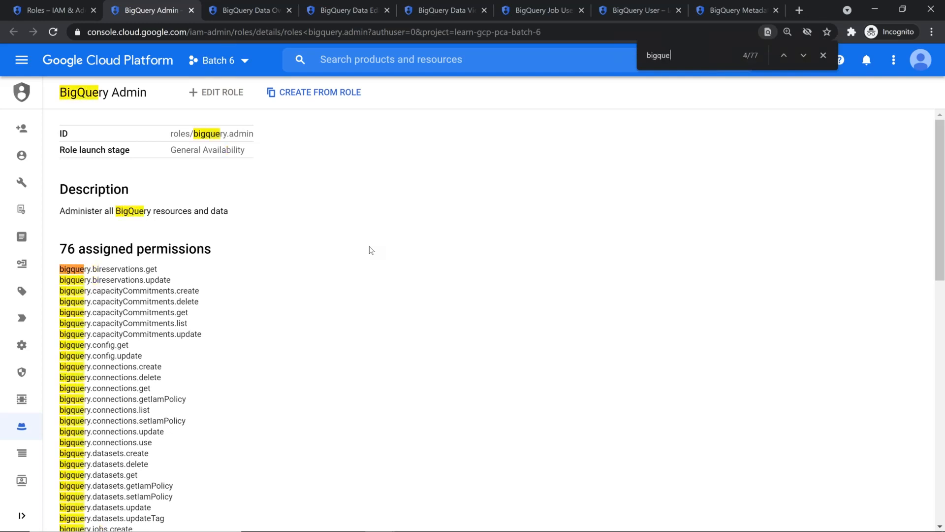
pyautogui.write('ry.cre')
pyautogui.press('BackSpace')
pyautogui.press('BackSpace')
pyautogui.press('BackSpace')
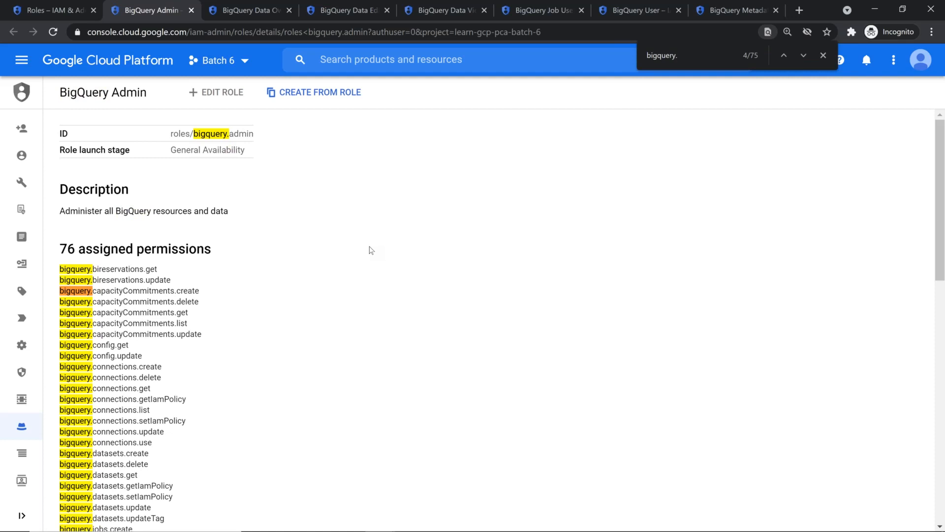
pyautogui.write('jobs.c')
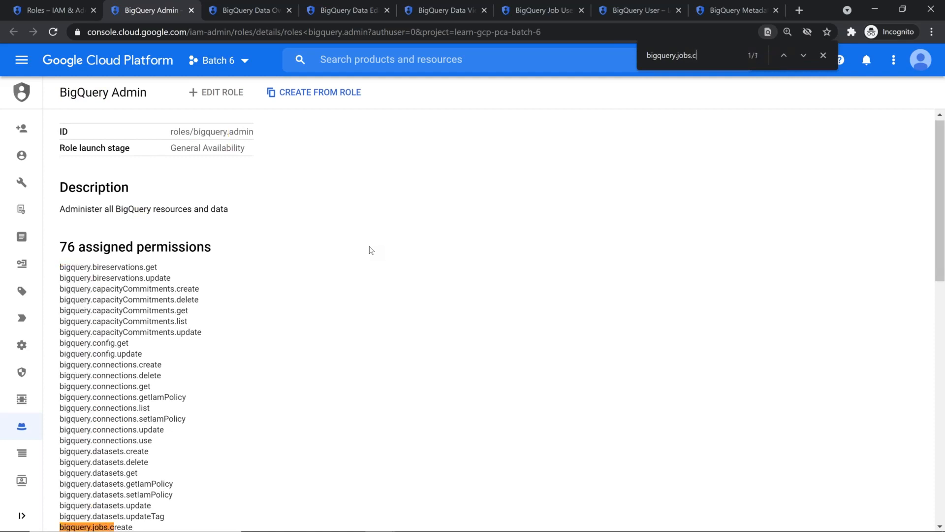
pyautogui.scroll(-4, 320, 236)
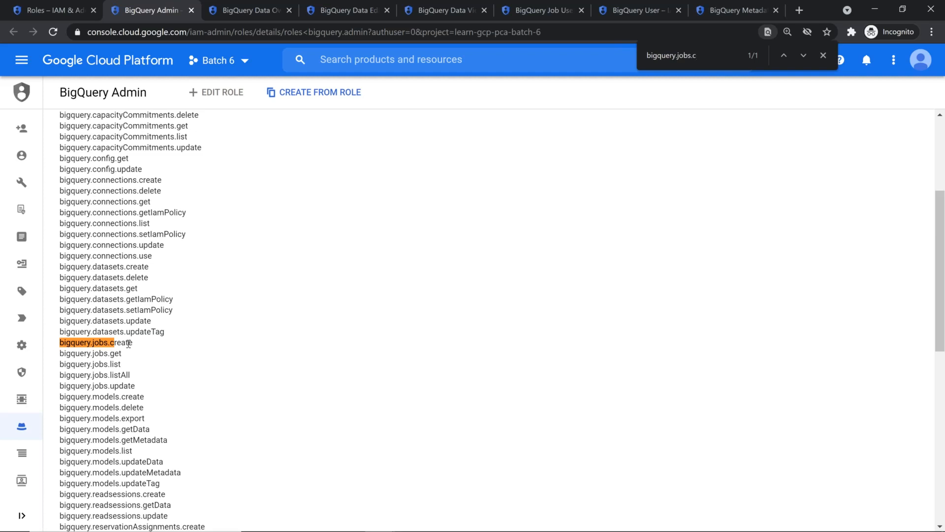
pyautogui.moveTo(133, 344); pyautogui.dragTo(56, 350)
pyautogui.hotkey('ctrl', 'c')
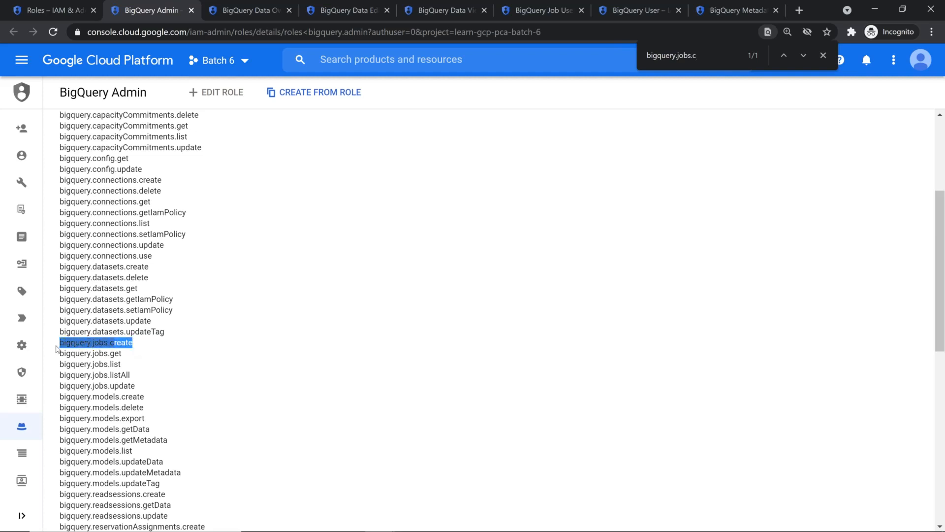
pyautogui.click(823, 56)
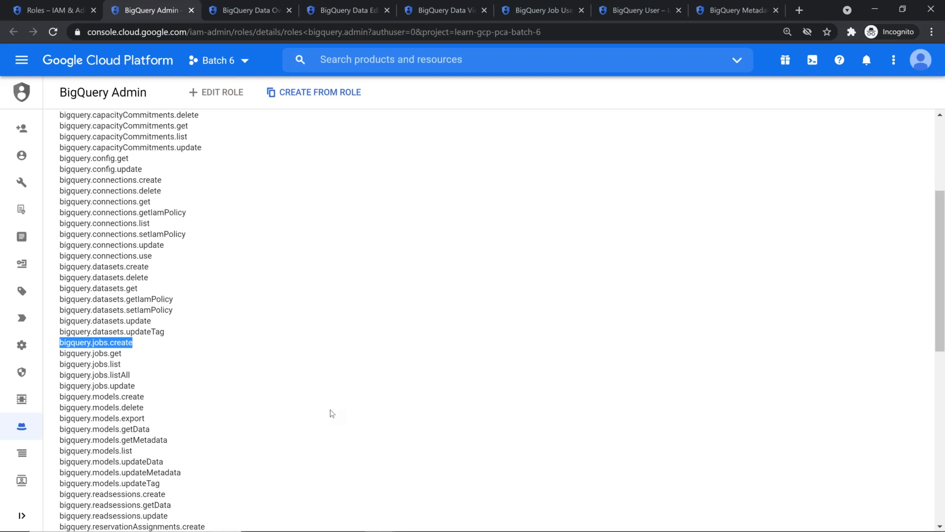
pyautogui.scroll(1, 277, 306)
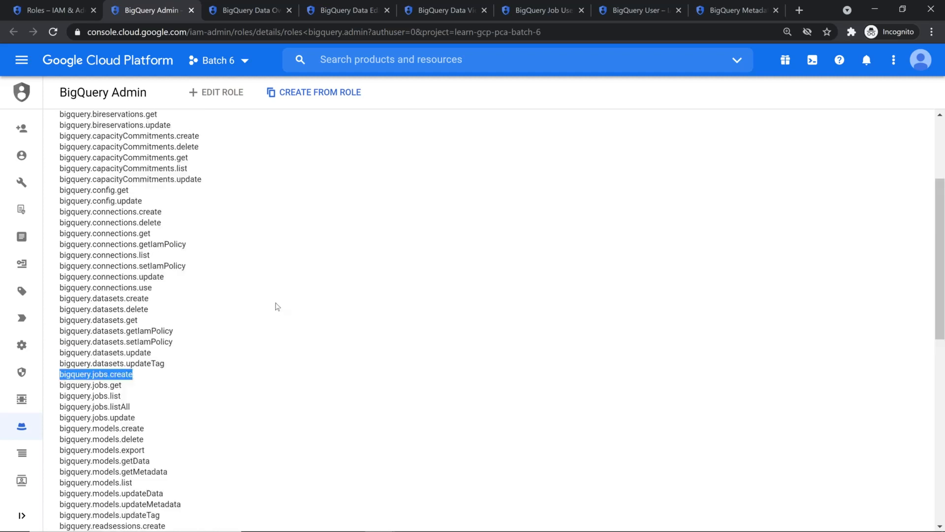
pyautogui.scroll(3, 277, 306)
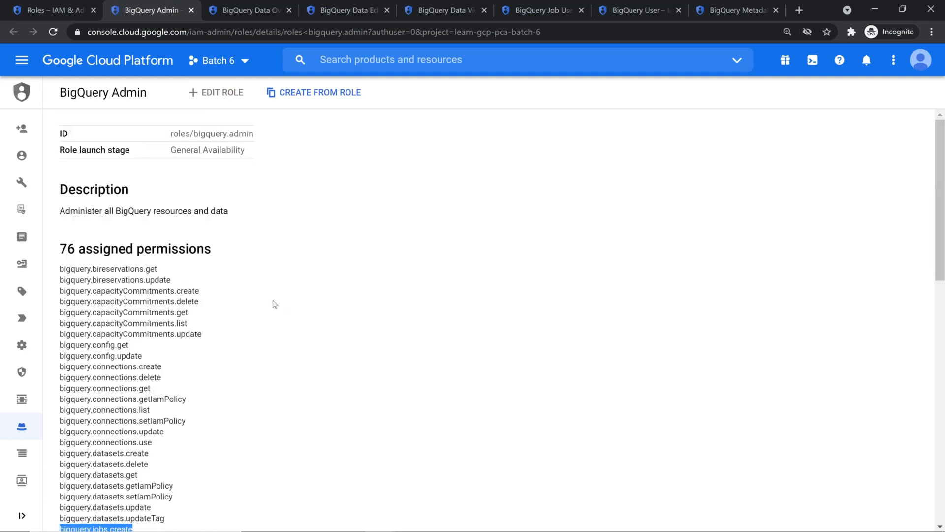
# Confirm Data Owner and Data Editor have no bigquery.jobs.create permission
pyautogui.click(222, 7)
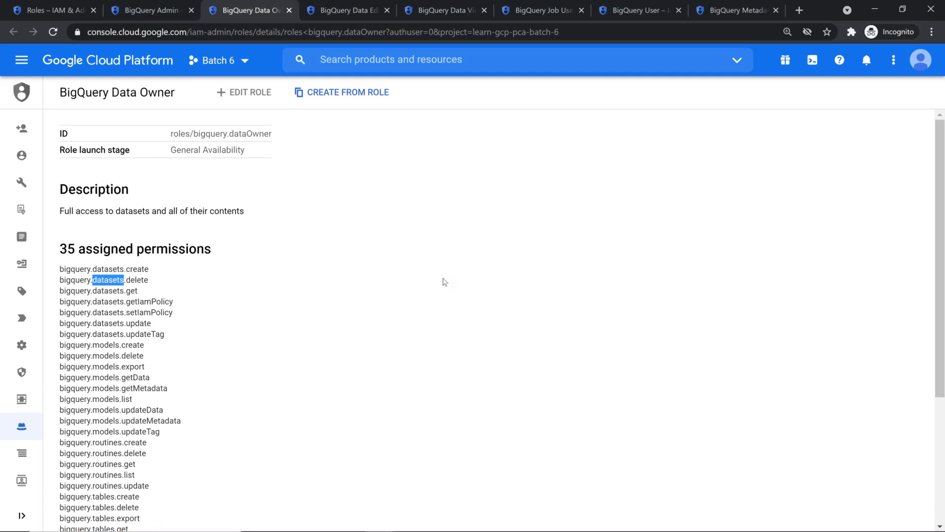
pyautogui.hotkey('ctrl', 'f')
pyautogui.hotkey('ctrl', 'v')
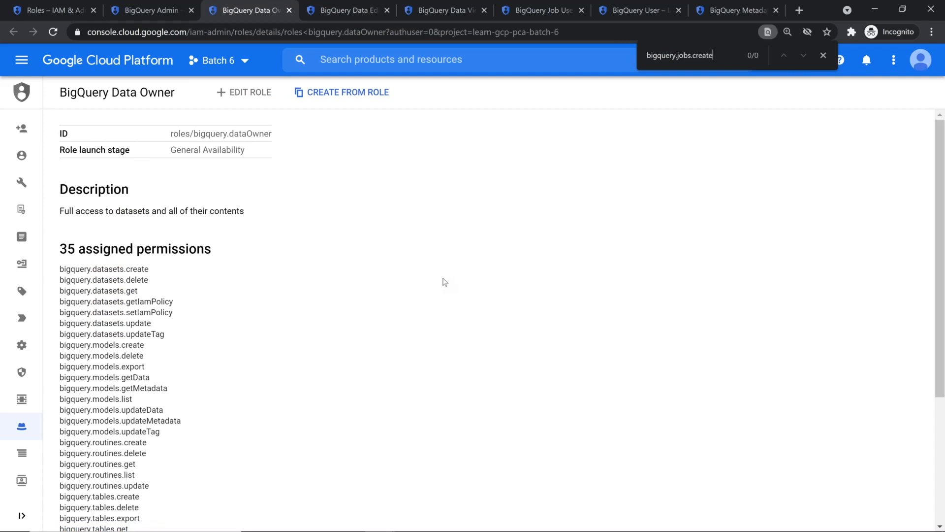
pyautogui.click(825, 55)
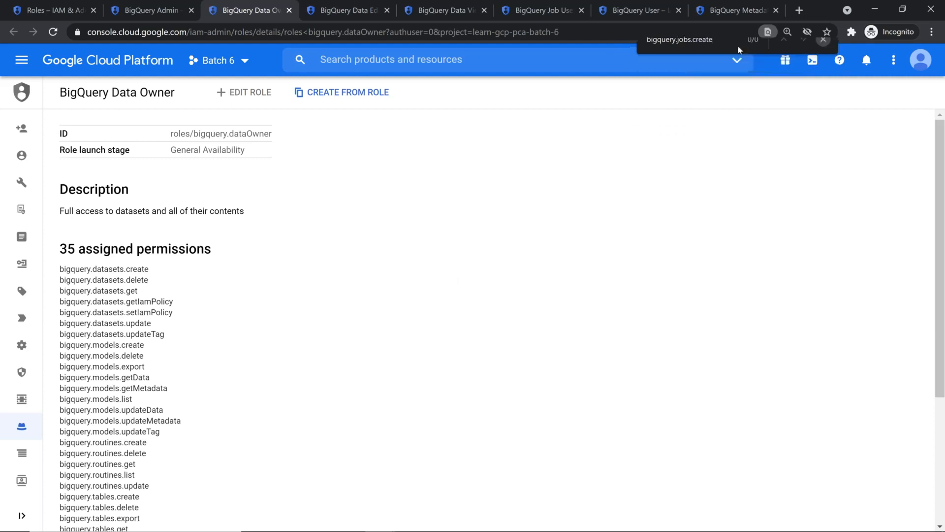
pyautogui.click(339, 12)
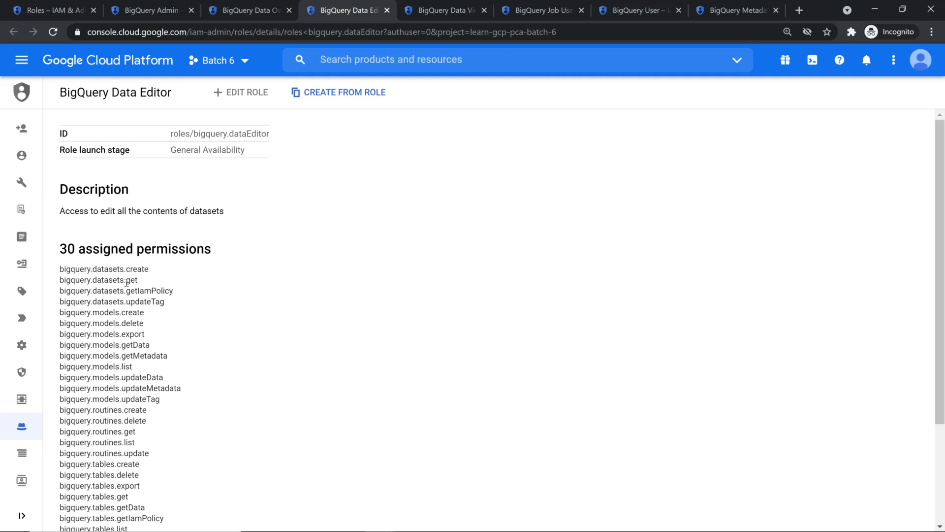
pyautogui.hotkey('ctrl', 'f')
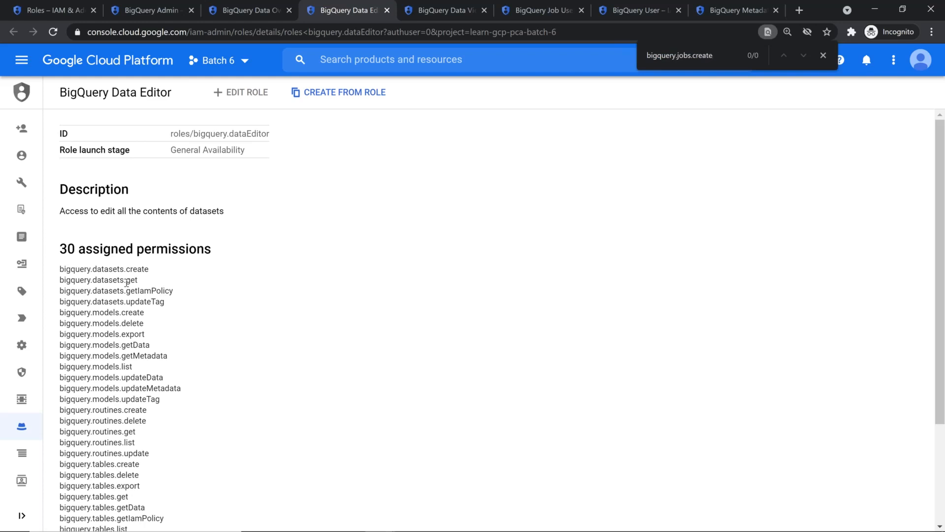
pyautogui.press('Escape')
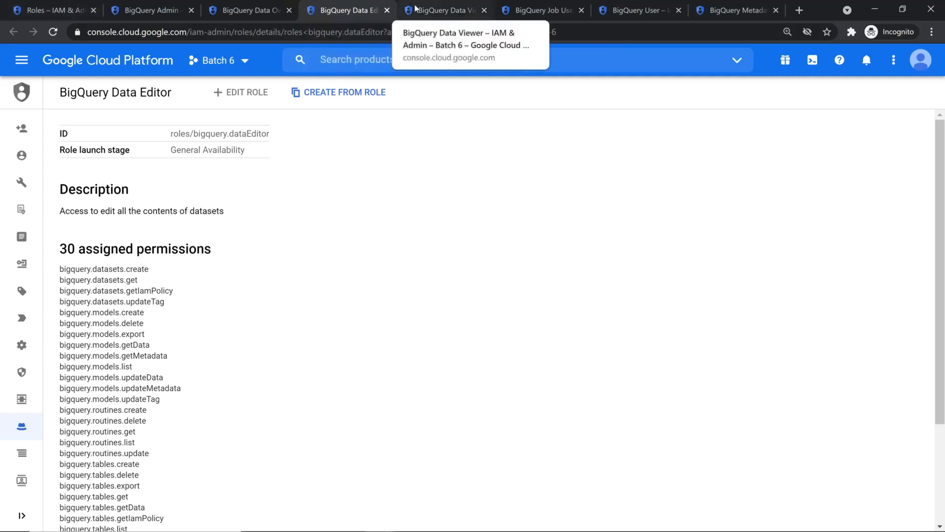
# Highlight Data Viewer's datasets.get, models.getData and tables.getData permissions, and confirm it lacks bigquery.jobs.create
pyautogui.click(415, 8)
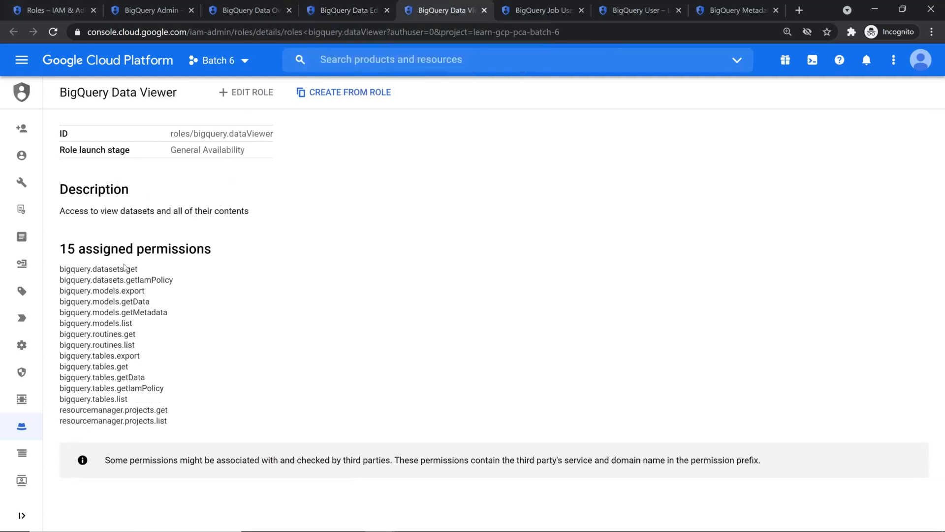
pyautogui.moveTo(126, 269); pyautogui.dragTo(138, 269)
pyautogui.doubleClick(134, 301)
pyautogui.doubleClick(131, 378)
pyautogui.hotkey('ctrl', 'f')
pyautogui.hotkey('ctrl', 'v')
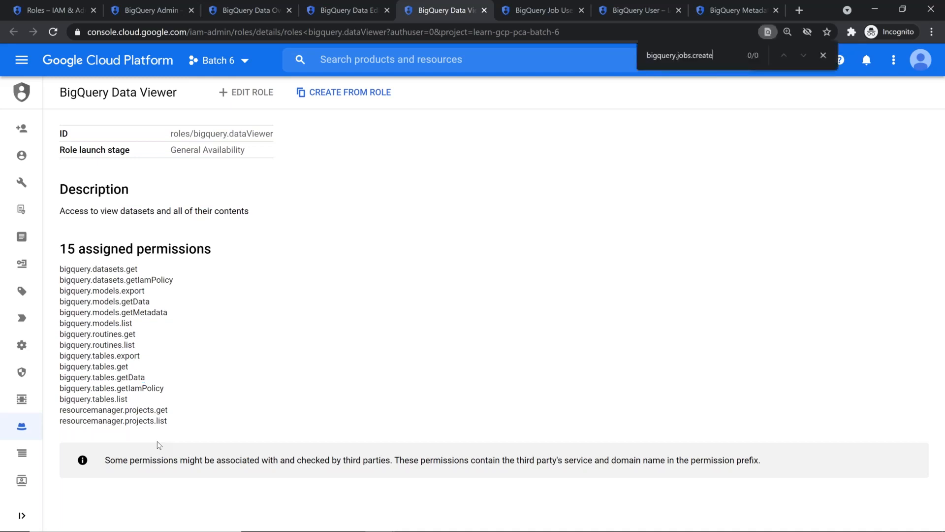
pyautogui.press('Escape')
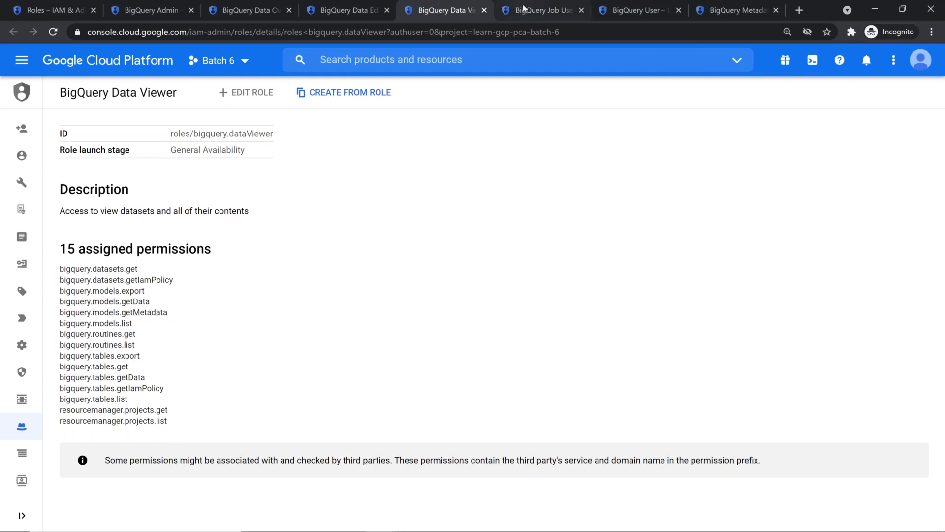
pyautogui.click(524, 9)
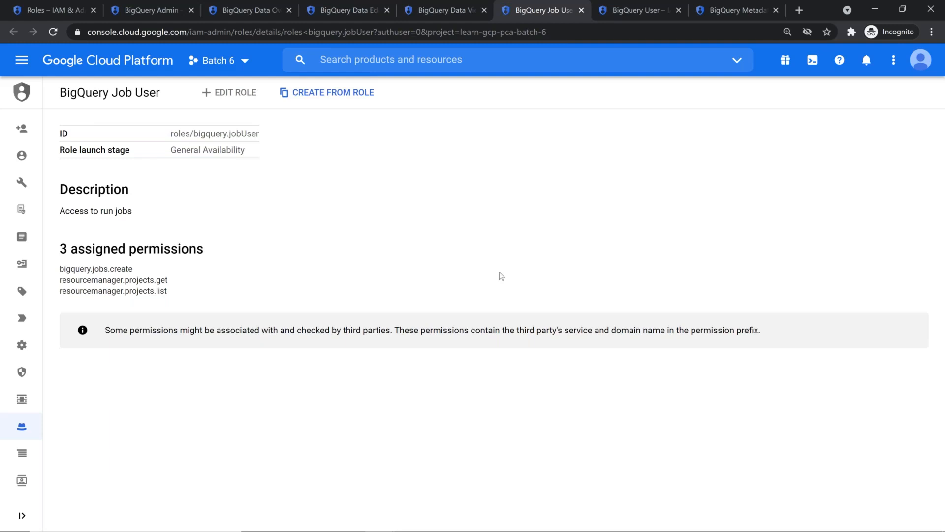
# Find bigquery.jobs.create as Job User's 1/1 match, then move to the BigQuery User role
pyautogui.hotkey('ctrl', 'f')
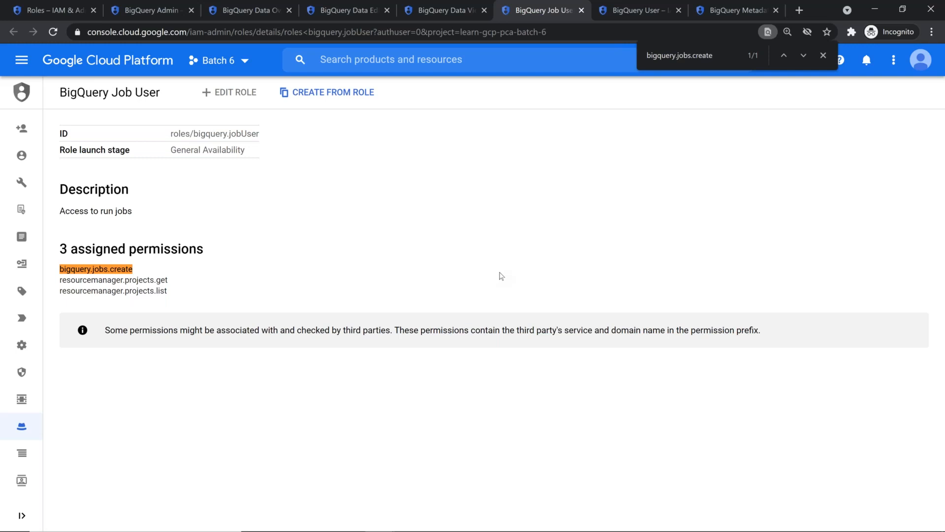
pyautogui.click(636, 10)
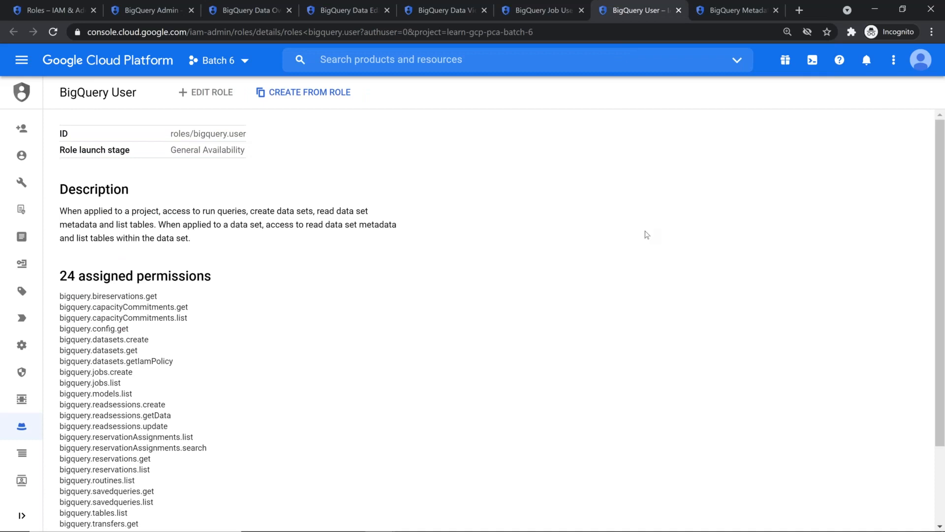
# Highlight the bigquery.user role ID and datasets.create, then search for bigquery.jobs.create
pyautogui.moveTo(192, 134); pyautogui.dragTo(263, 140)
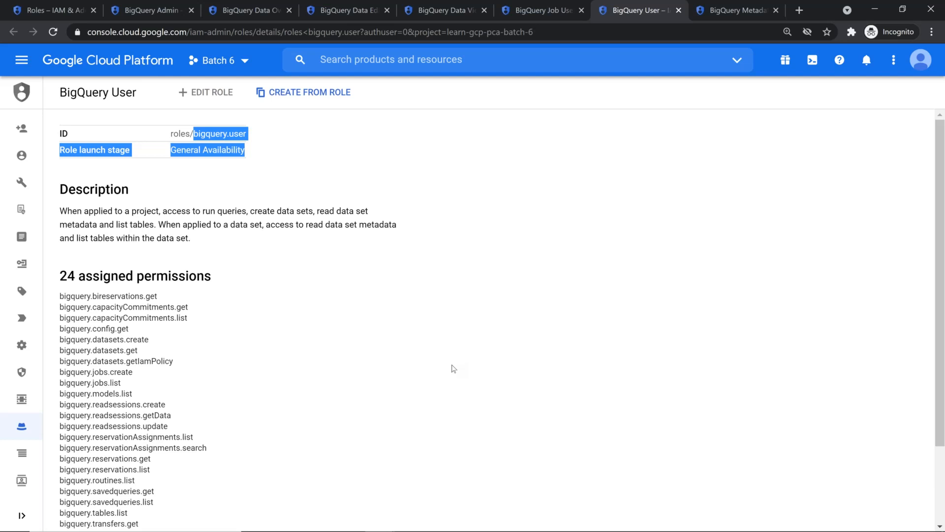
pyautogui.doubleClick(154, 341)
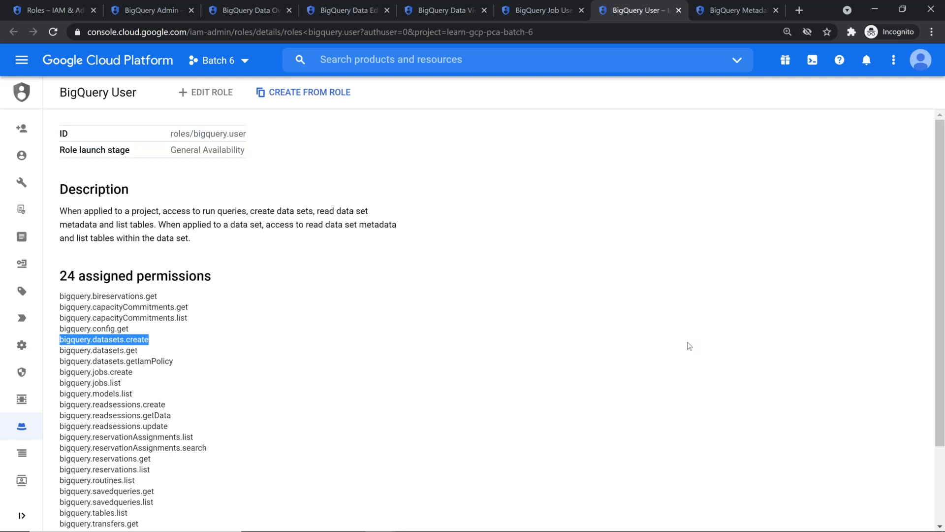
pyautogui.click(703, 315)
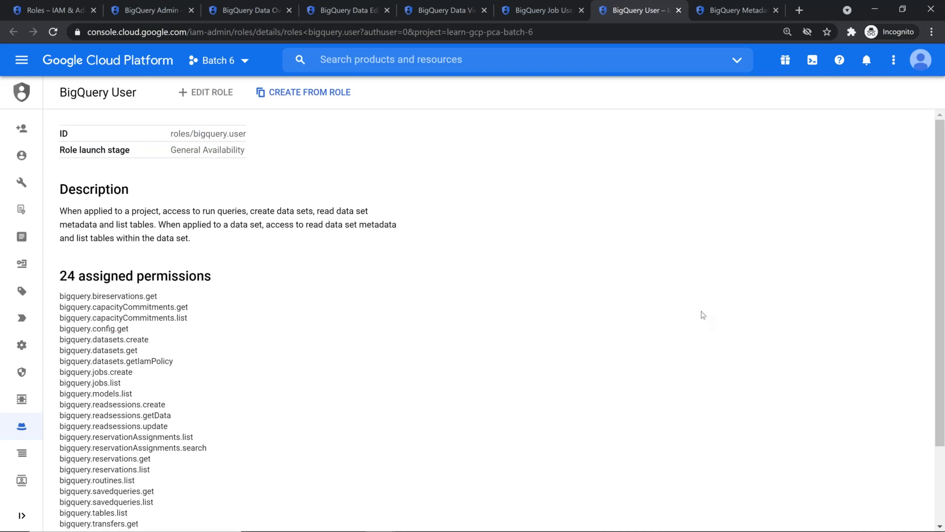
pyautogui.hotkey('ctrl', 'f')
pyautogui.hotkey('ctrl', 'v')
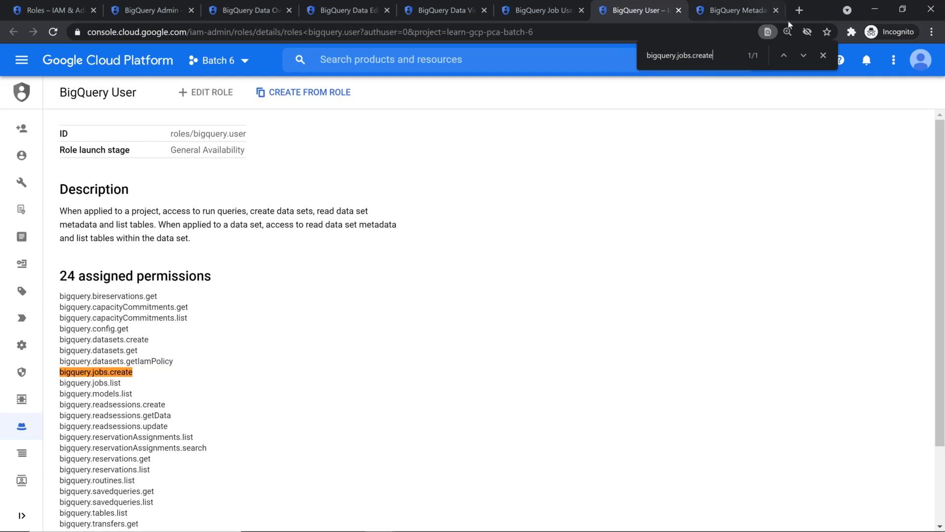
# Close the page search and move on to the BigQuery Metadata Viewer role
pyautogui.click(823, 55)
pyautogui.click(723, 8)
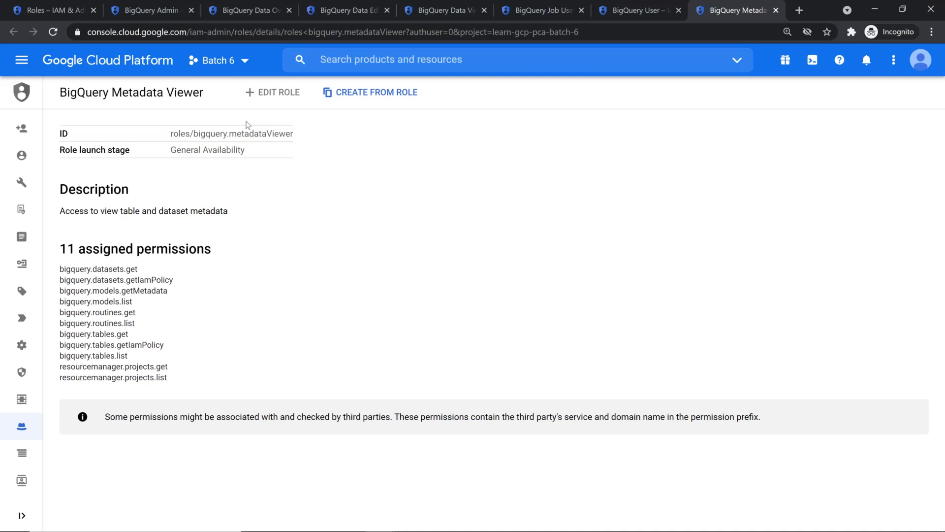
# Select bigquery.tables.get, copy Data Viewer's bigquery.tables.getData, and return to the roles list
pyautogui.moveTo(133, 337); pyautogui.dragTo(55, 335)
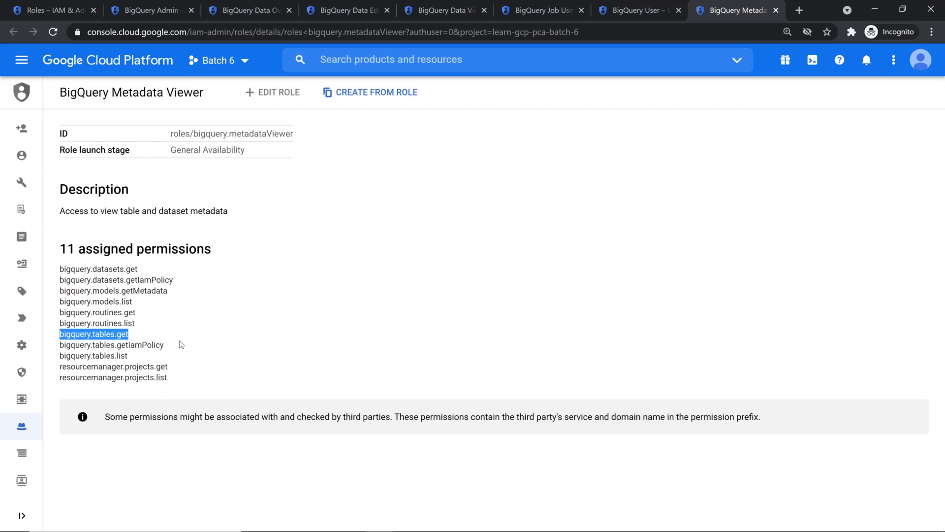
pyautogui.click(442, 9)
pyautogui.moveTo(145, 378); pyautogui.dragTo(64, 377)
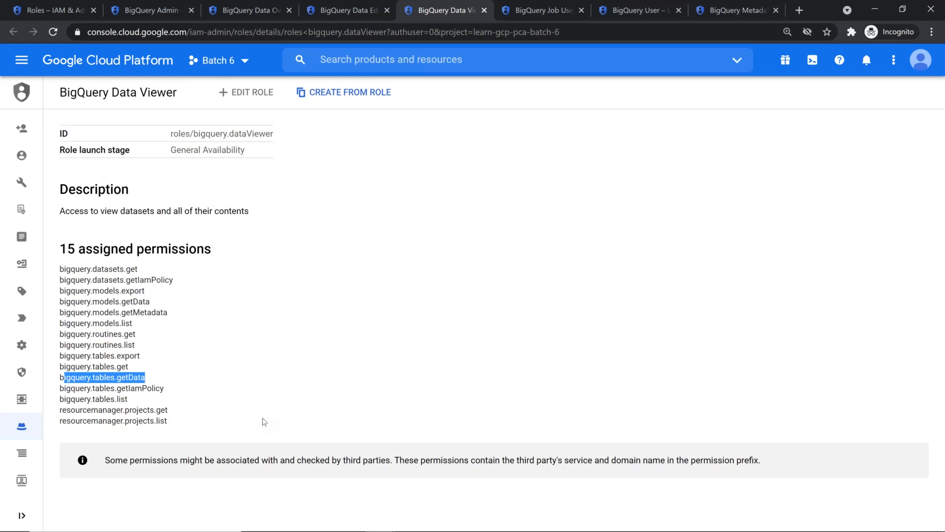
pyautogui.click(131, 398)
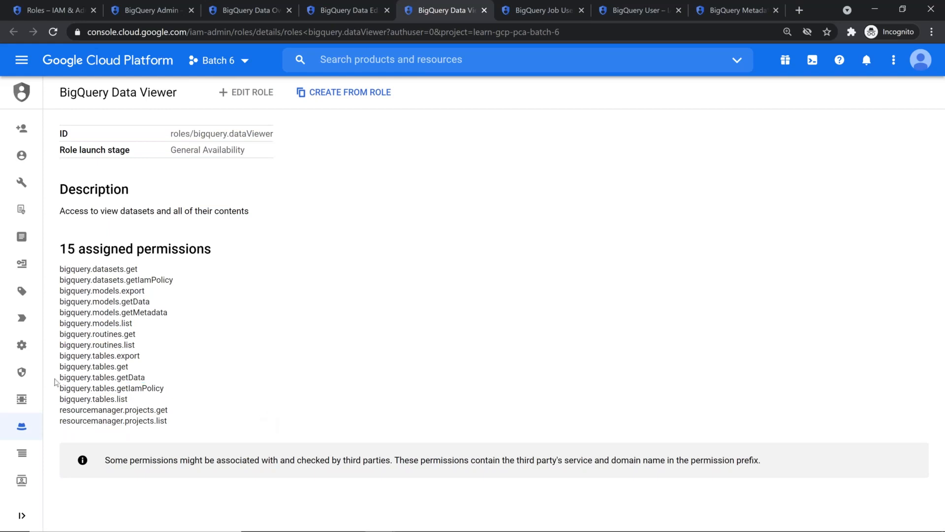
pyautogui.moveTo(56, 379); pyautogui.dragTo(149, 380)
pyautogui.hotkey('ctrl', 'c')
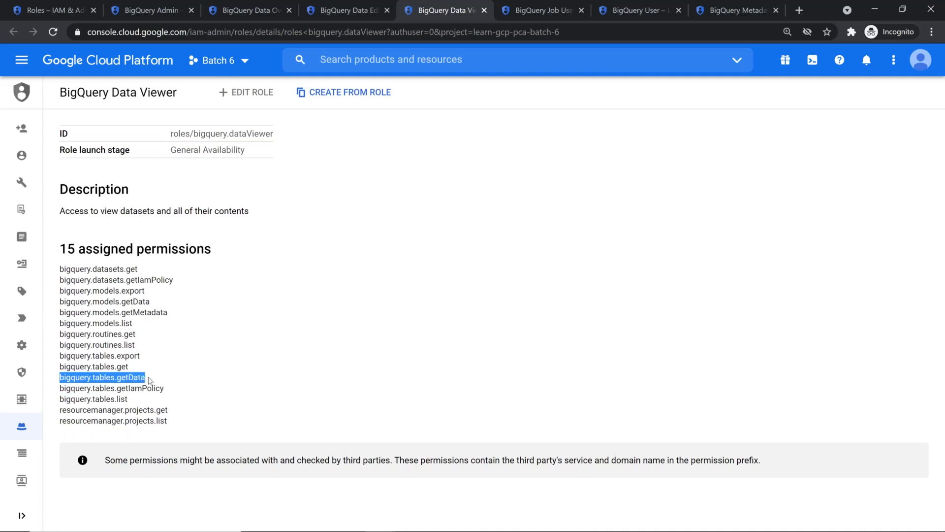
pyautogui.click(72, 7)
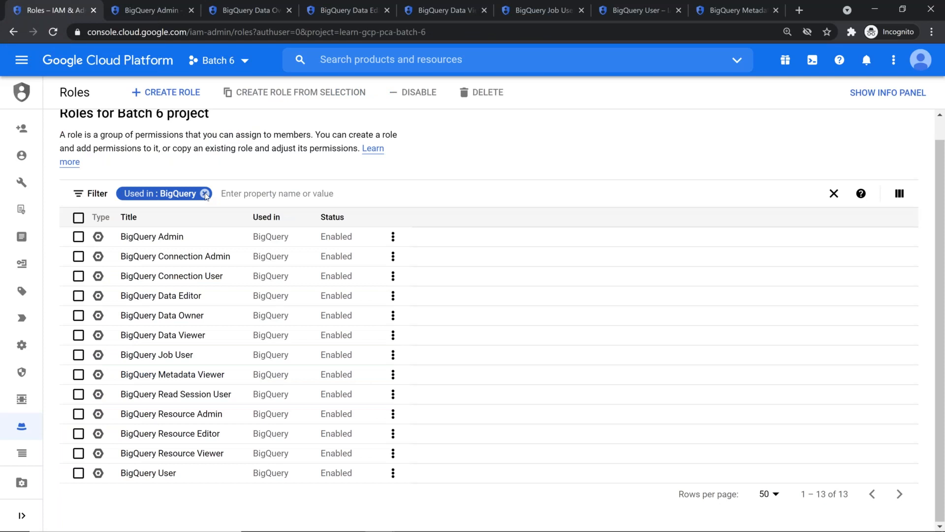
# Replace the Used in filter with a Permissions filter for bigquery.tables.getData
pyautogui.click(205, 194)
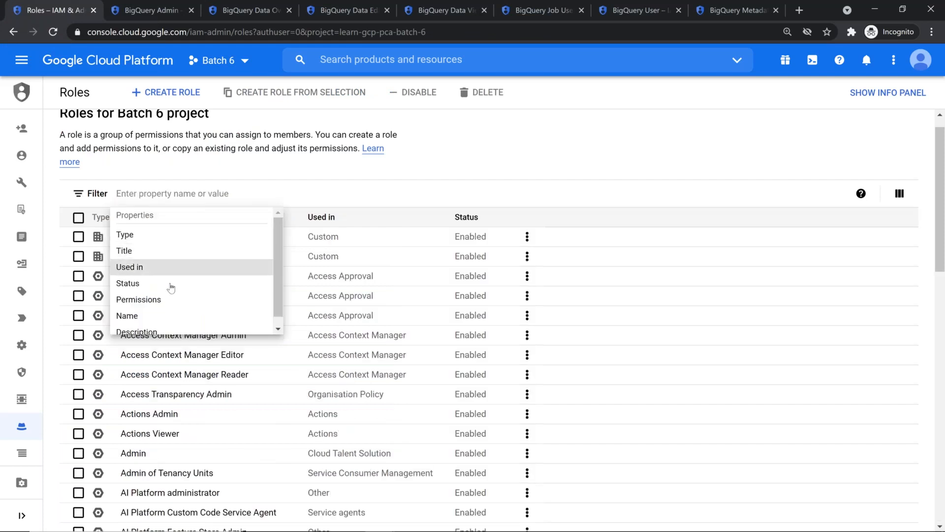
pyautogui.click(171, 301)
pyautogui.hotkey('ctrl', 'v')
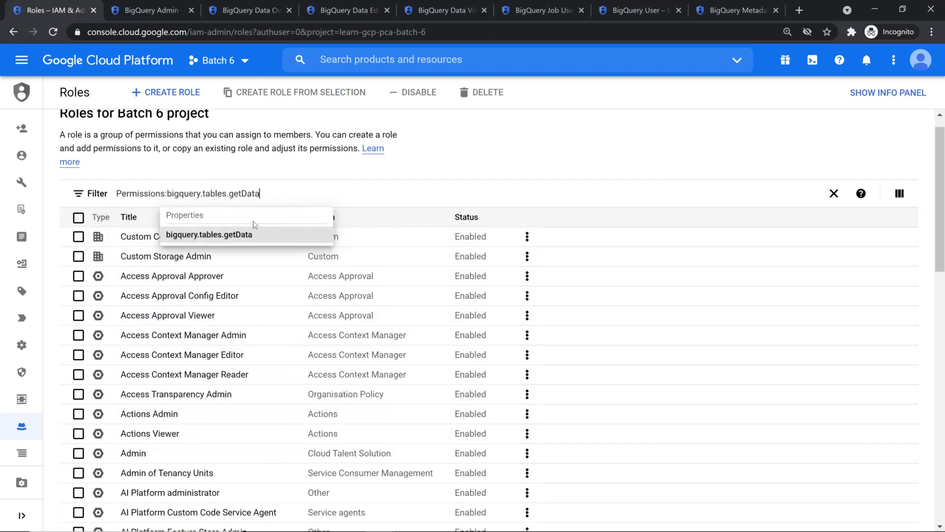
pyautogui.press('Return')
pyautogui.click(535, 233)
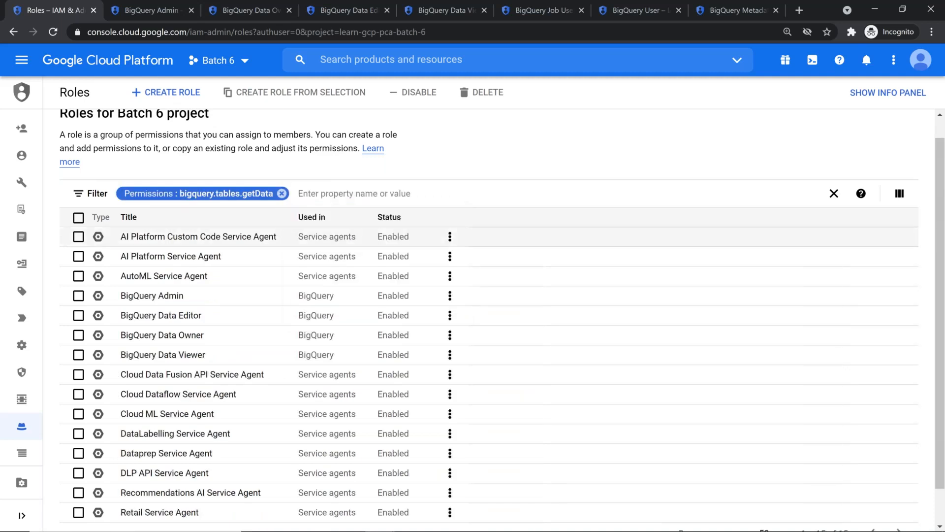
pyautogui.scroll(-1, 536, 233)
# Add a Used in: BigQuery filter, leaving Admin, Data Editor, Data Owner and Data Viewer
pyautogui.click(335, 154)
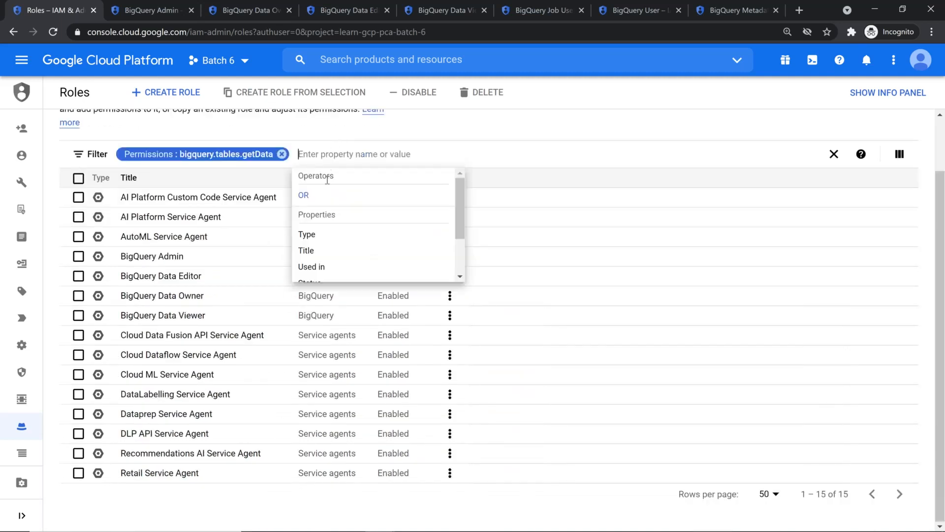
pyautogui.click(344, 266)
pyautogui.scroll(-1, 374, 251)
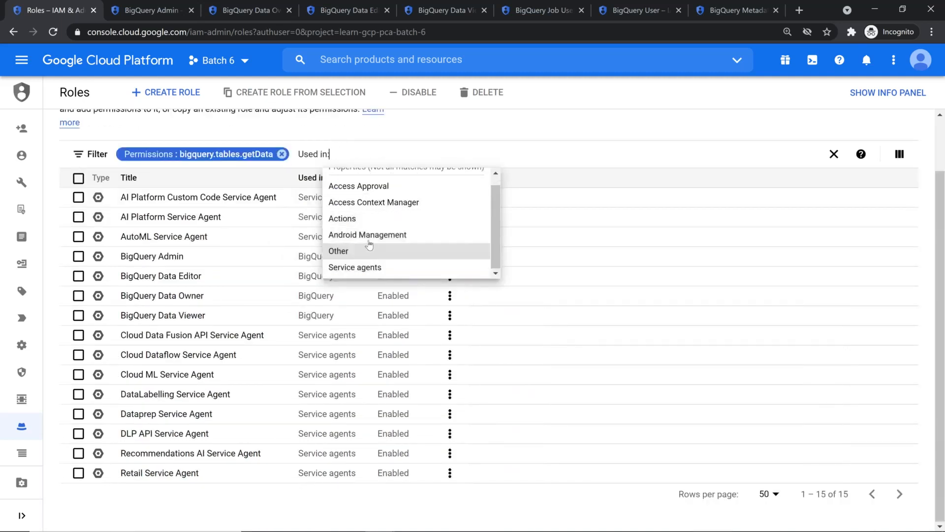
pyautogui.write('b')
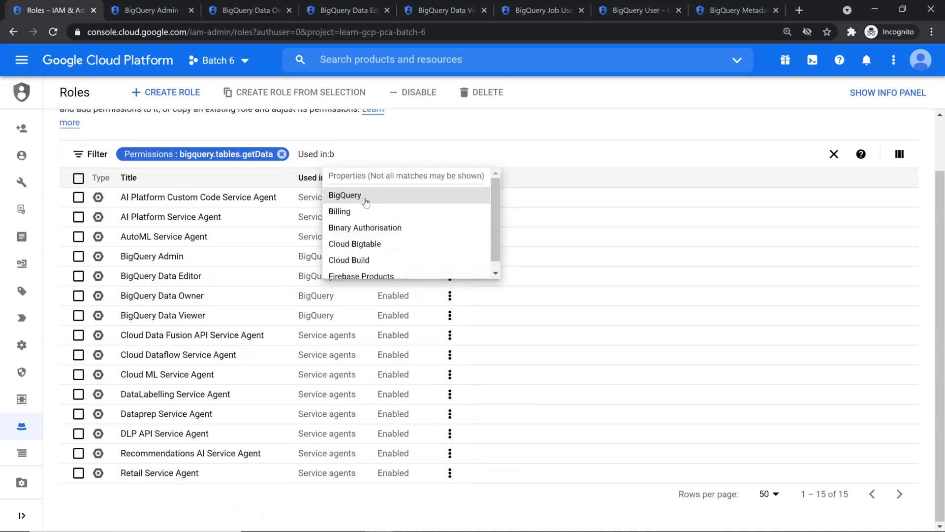
pyautogui.click(366, 198)
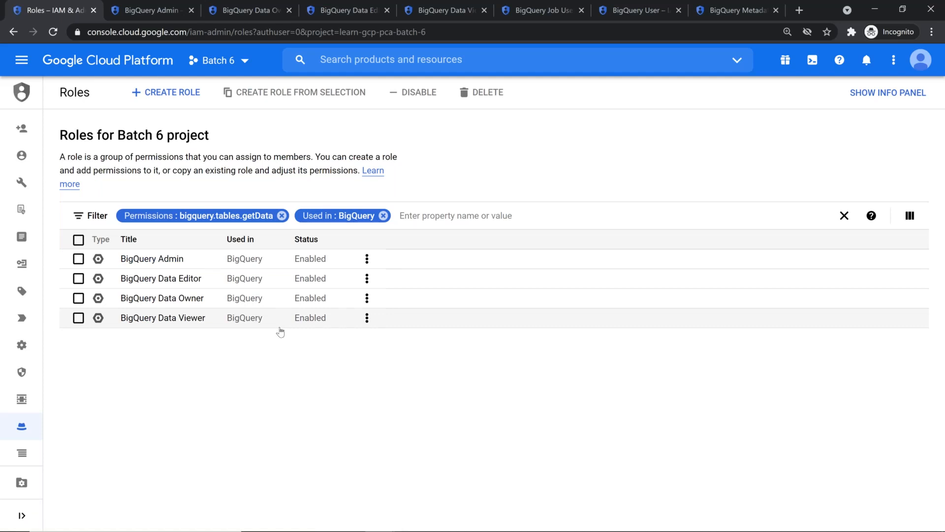
pyautogui.hotkey('alt', 'Tab')
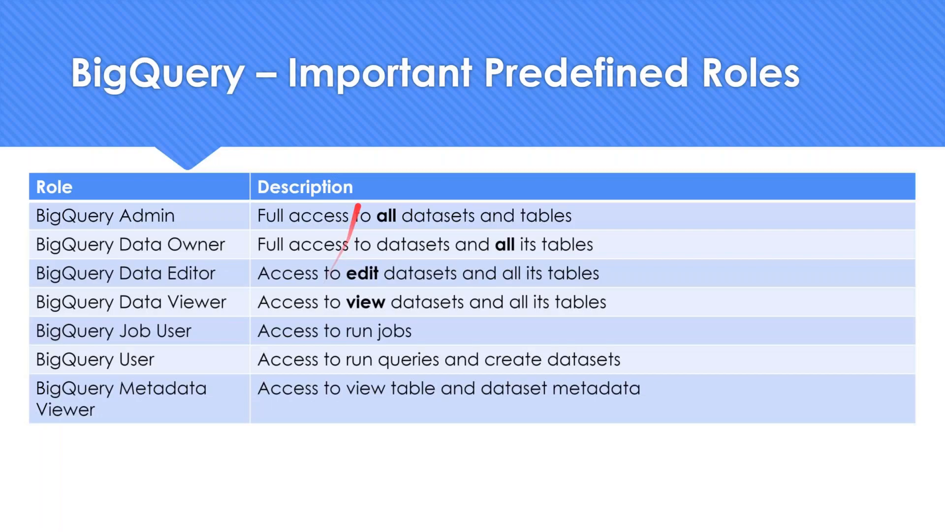
pyautogui.hotkey('alt', 'Tab')
pyautogui.hotkey('alt', 'Tab')
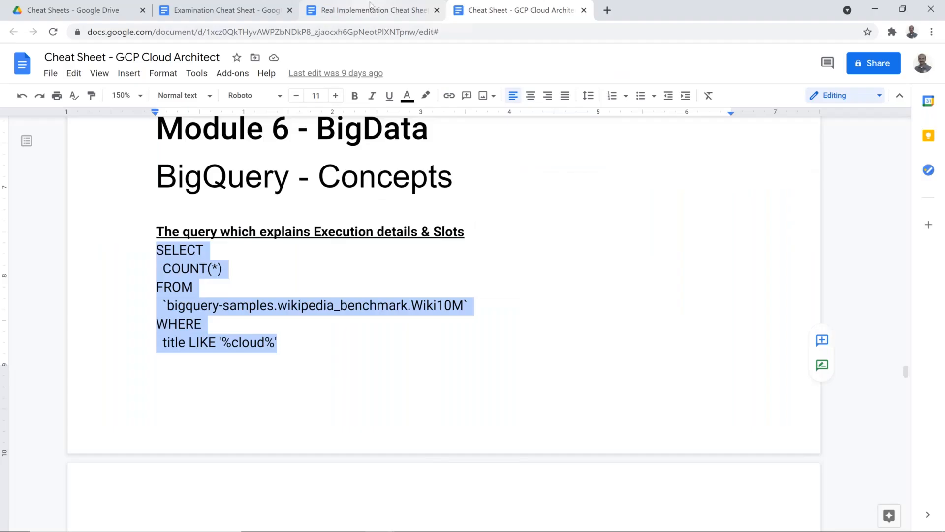
# In the Examination Cheat Sheat, add item 53 with the pasted bigquery.tables.getData
pyautogui.click(373, 5)
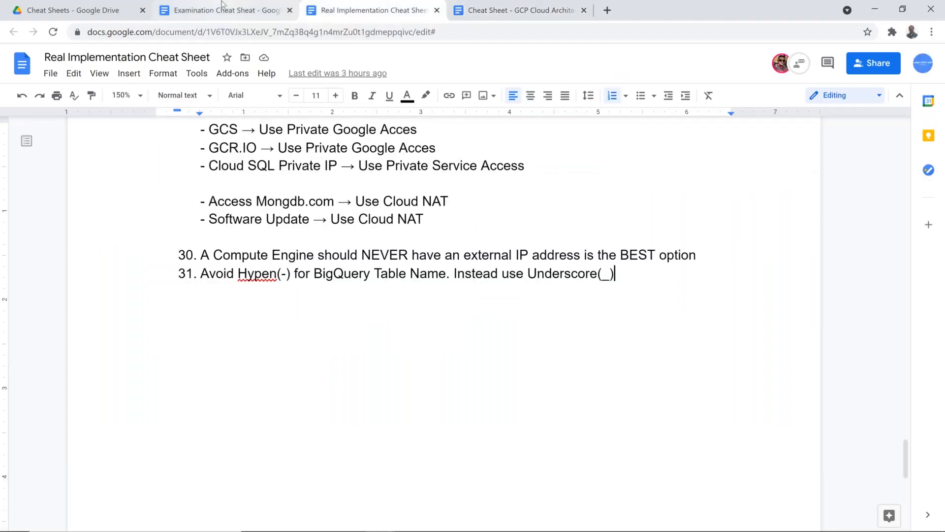
pyautogui.click(222, 7)
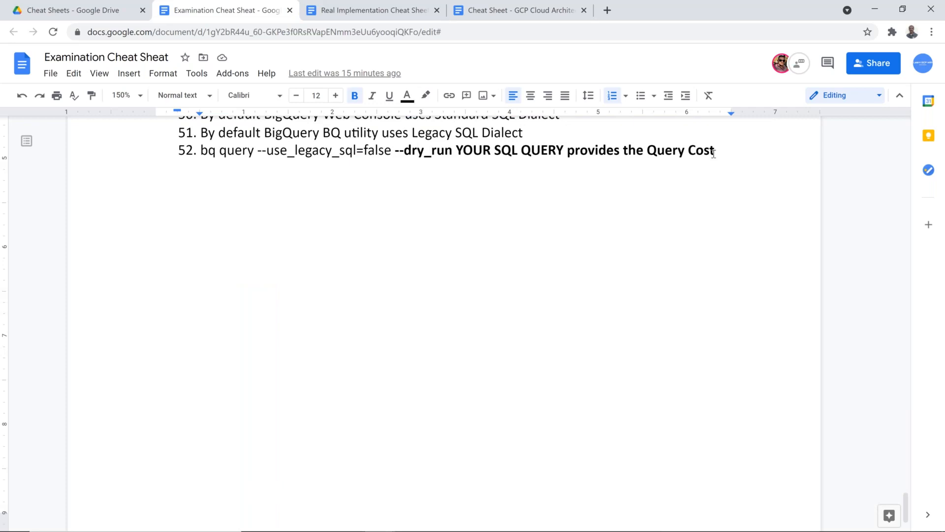
pyautogui.click(770, 170)
pyautogui.press('Return')
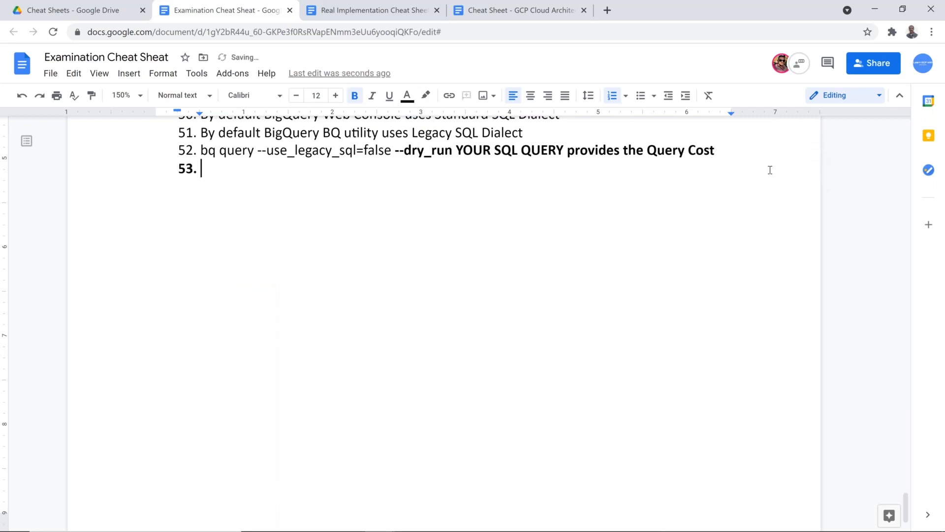
pyautogui.hotkey('ctrl', 'v')
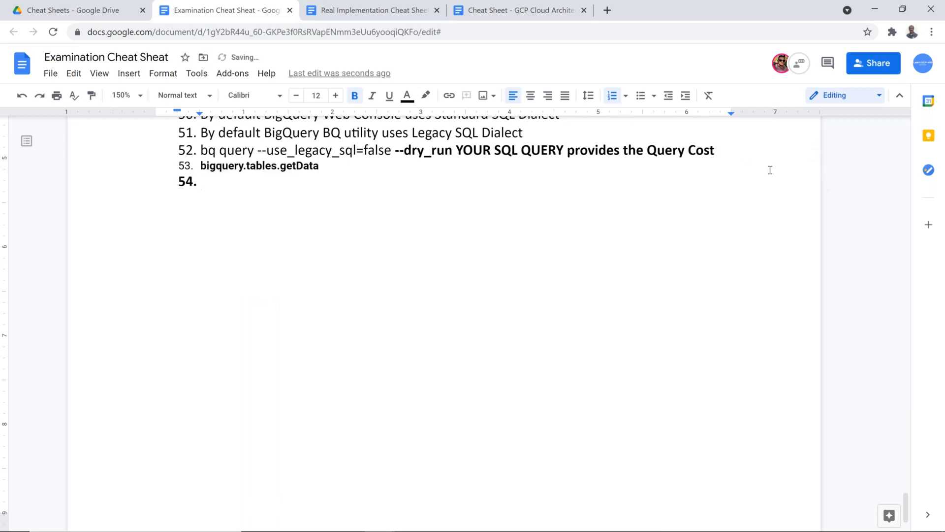
# Describe it as '-> permission allows to Preview the Native Table which is available in'
pyautogui.press('Left')
pyautogui.write('-> ')
pyautogui.write('permis')
pyautogui.write('sion allo')
pyautogui.write('ws to ')
pyautogui.write('P')
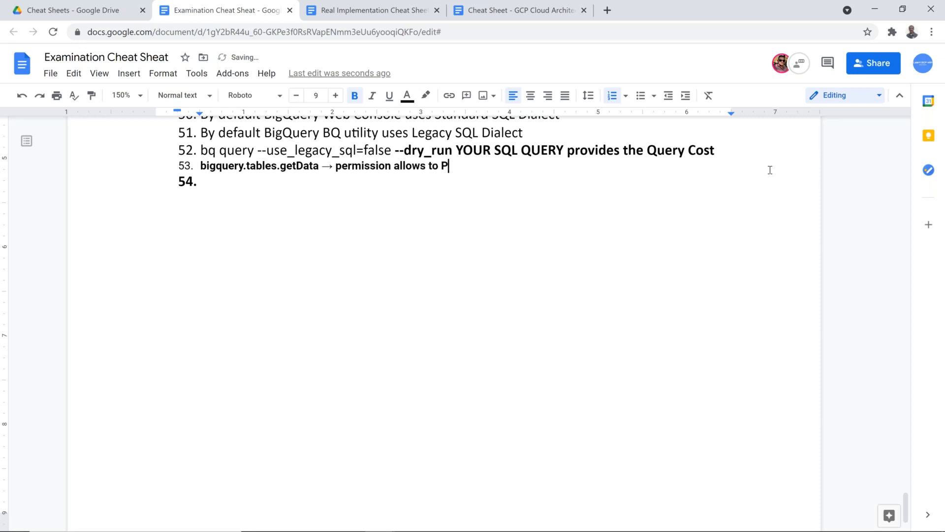
pyautogui.write('review the Data')
pyautogui.press('BackSpace')
pyautogui.press('BackSpace')
pyautogui.press('BackSpace')
pyautogui.press('BackSpace')
pyautogui.press('BackSpace')
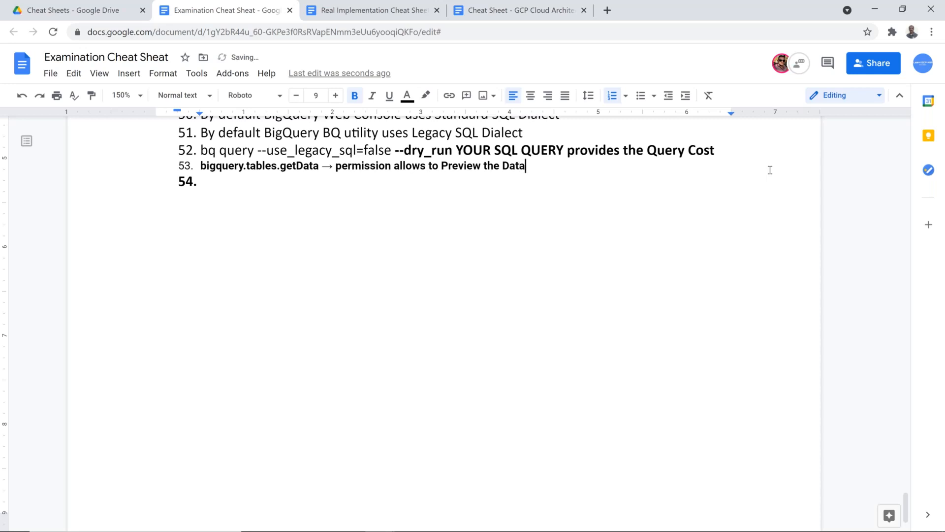
pyautogui.write('Native Table which is ')
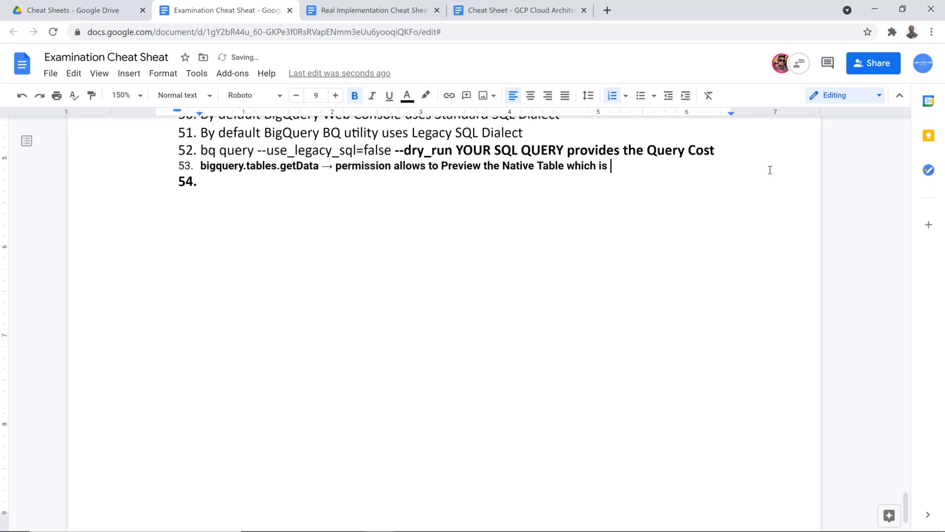
pyautogui.write('avia')
pyautogui.press('BackSpace')
pyautogui.press('BackSpace')
pyautogui.write('ial')
pyautogui.press('BackSpace')
pyautogui.press('BackSpace')
pyautogui.press('BackSpace')
pyautogui.write('ailable in')
pyautogui.press('Return')
# Add indented sub-items under item 53: BigQuery Admin and BigQuery Data Owner
pyautogui.press('Tab')
pyautogui.write('Big')
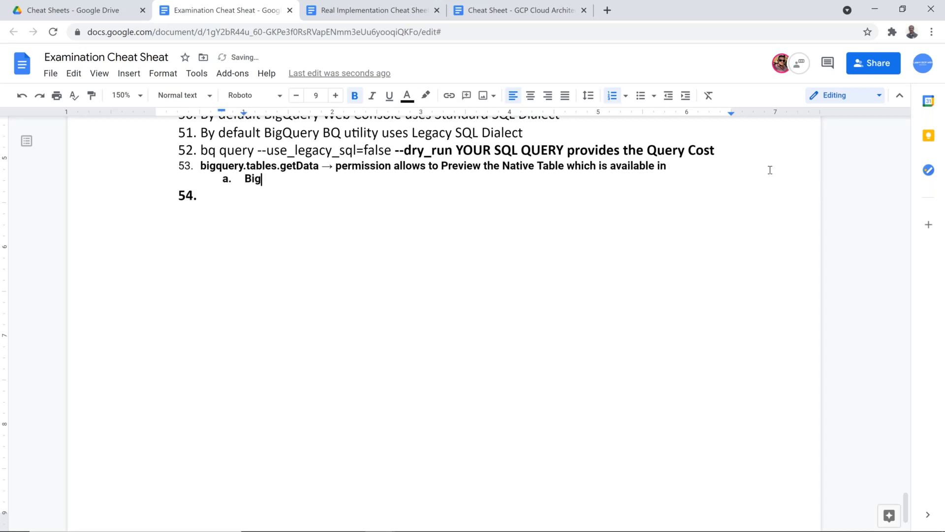
pyautogui.write('Query Admin')
pyautogui.press('Return')
pyautogui.write('BigQuery Data Onw')
pyautogui.write('er')
pyautogui.press('BackSpace')
pyautogui.press('BackSpace')
pyautogui.press('BackSpace')
pyautogui.press('BackSpace')
pyautogui.write('wm')
pyautogui.press('BackSpace')
pyautogui.write('ner')
pyautogui.press('BackSpace')
pyautogui.press('BackSpace')
pyautogui.press('BackSpace')
pyautogui.write('ner')
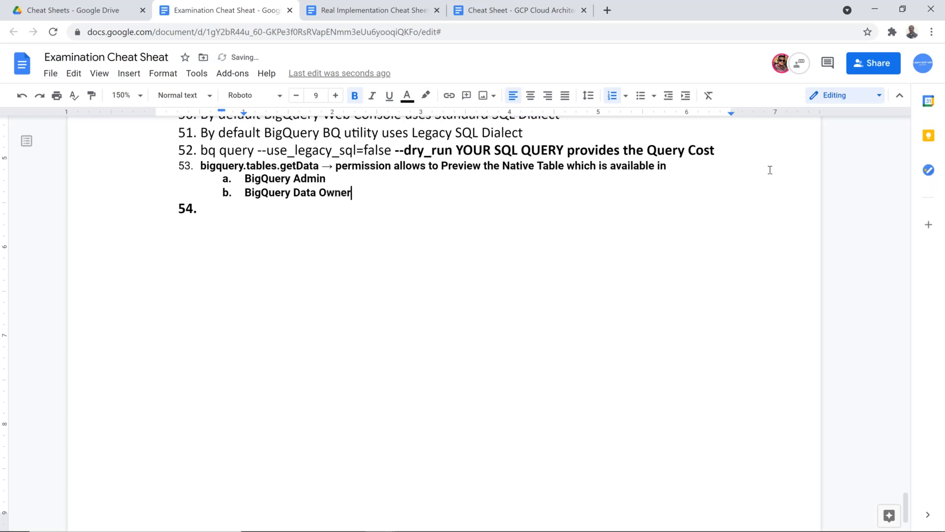
# Add sub-item c 'BigQuery Data Editor', fixing typos, and copy the 'BigQuery Data' text
pyautogui.press('Return')
pyautogui.write('BigQuyery')
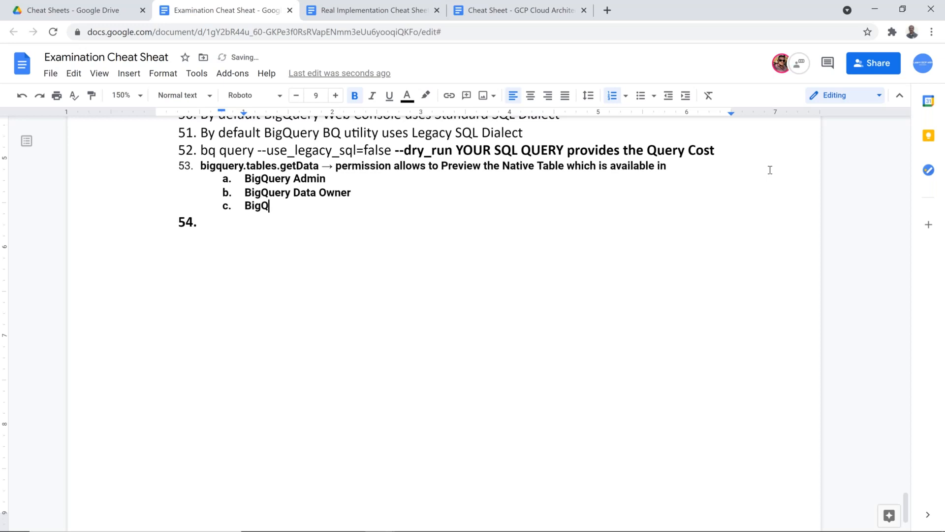
pyautogui.press('BackSpace')
pyautogui.press('BackSpace')
pyautogui.press('BackSpace')
pyautogui.press('BackSpace')
pyautogui.write('uery')
pyautogui.press('Left')
pyautogui.press('Left')
pyautogui.press('Left')
pyautogui.press('Left')
pyautogui.press('BackSpace')
pyautogui.press('End')
pyautogui.write('Dara')
pyautogui.press('BackSpace')
pyautogui.press('BackSpace')
pyautogui.write('ta Editor')
pyautogui.press('Left')
pyautogui.hotkey('ctrl', 'Left')
pyautogui.hotkey('shift', 'Home')
pyautogui.hotkey('ctrl', 'c')
pyautogui.press('End')
# Add sub-item d 'BigQuery Data Viewer -> Preferred'
pyautogui.press('Return')
pyautogui.hotkey('ctrl', 'v')
pyautogui.write('Viewer')
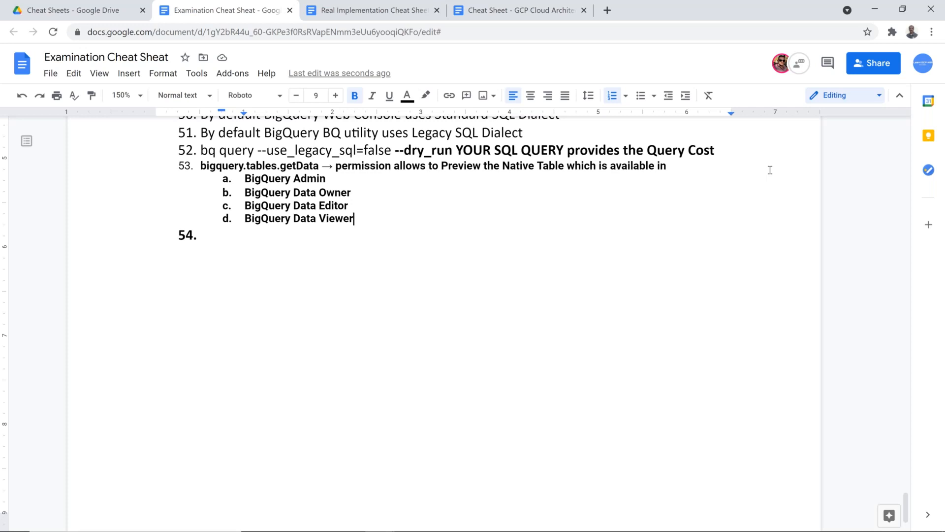
pyautogui.write('->')
pyautogui.write('refr')
pyautogui.press('BackSpace')
pyautogui.write('erref')
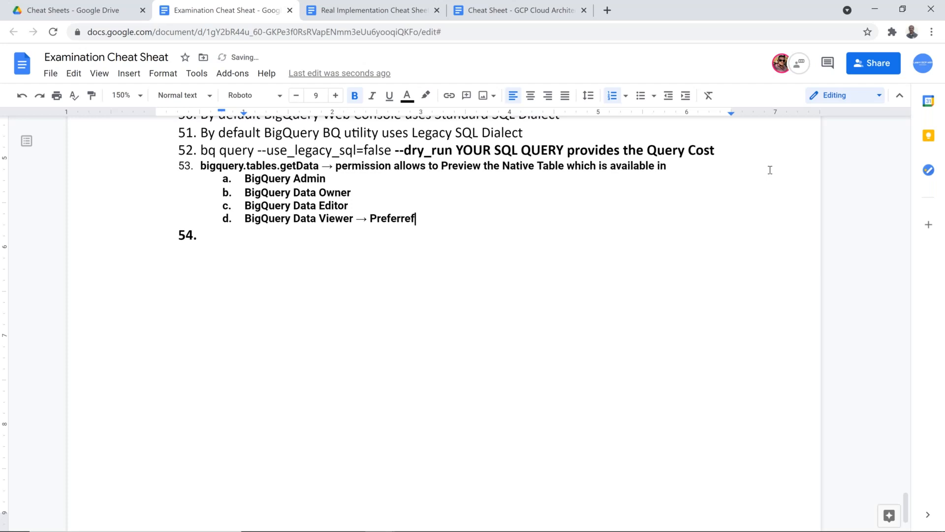
pyautogui.press('BackSpace')
pyautogui.write('d')
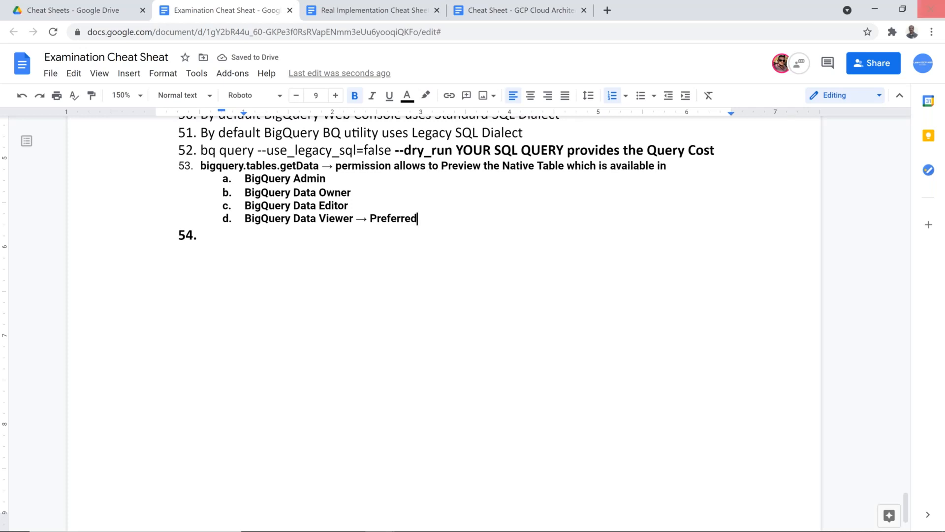
# Place the caret at the start of the empty item 54 line
pyautogui.hotkey('alt', 'Tab')
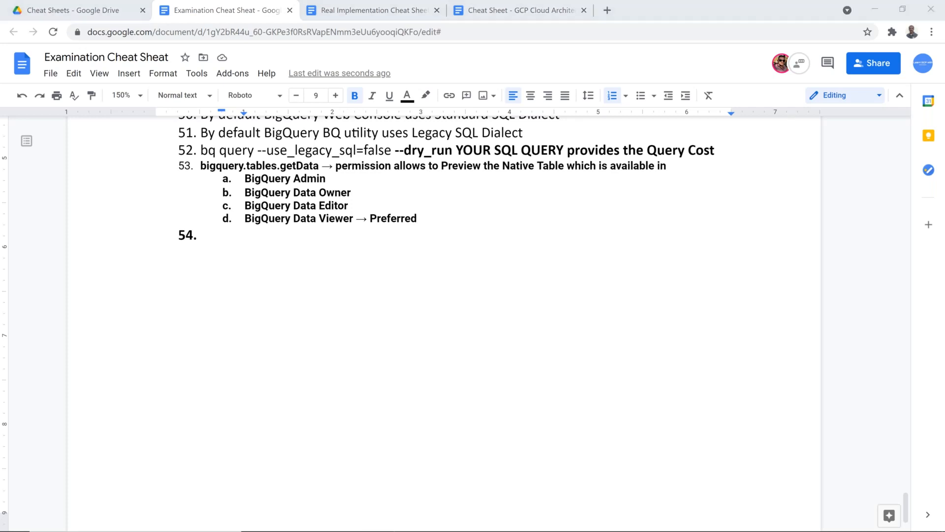
pyautogui.click(436, 250)
pyautogui.doubleClick(246, 232)
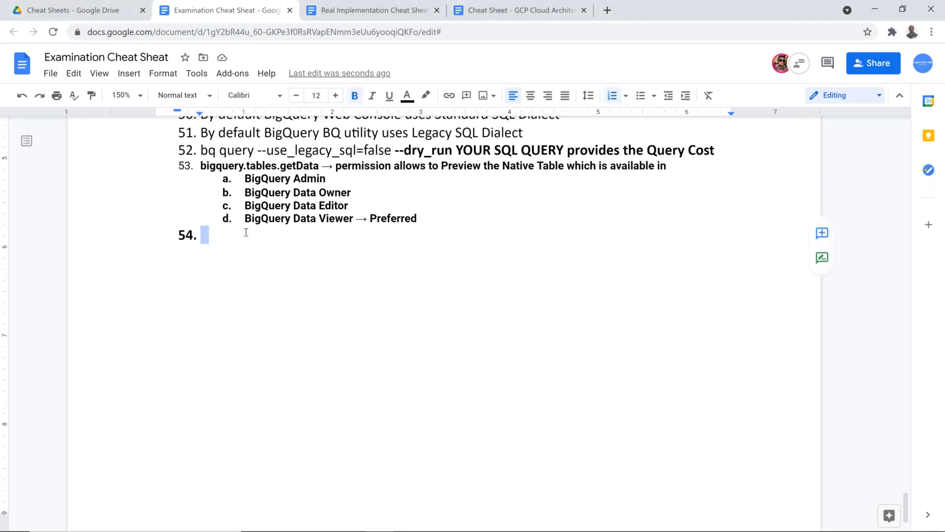
pyautogui.click(246, 232)
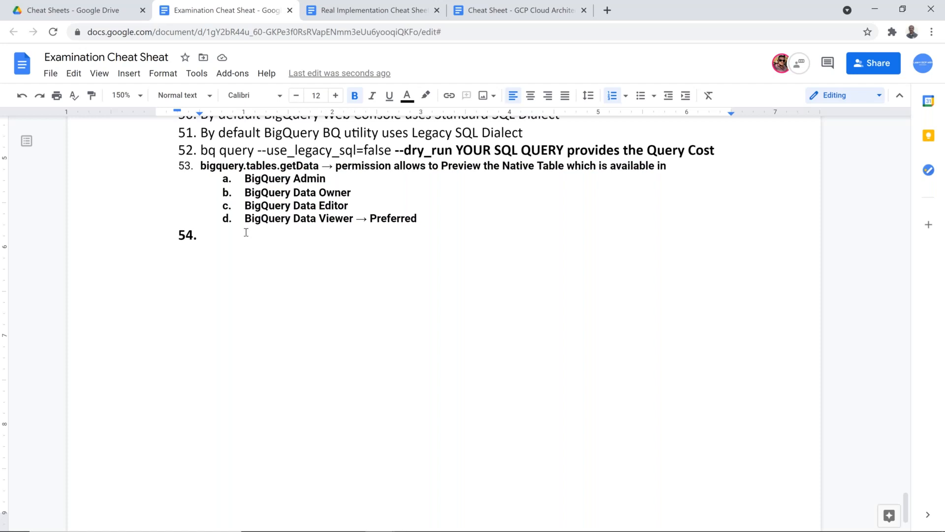
pyautogui.hotkey('alt', 'Tab')
pyautogui.hotkey('alt', 'Tab')
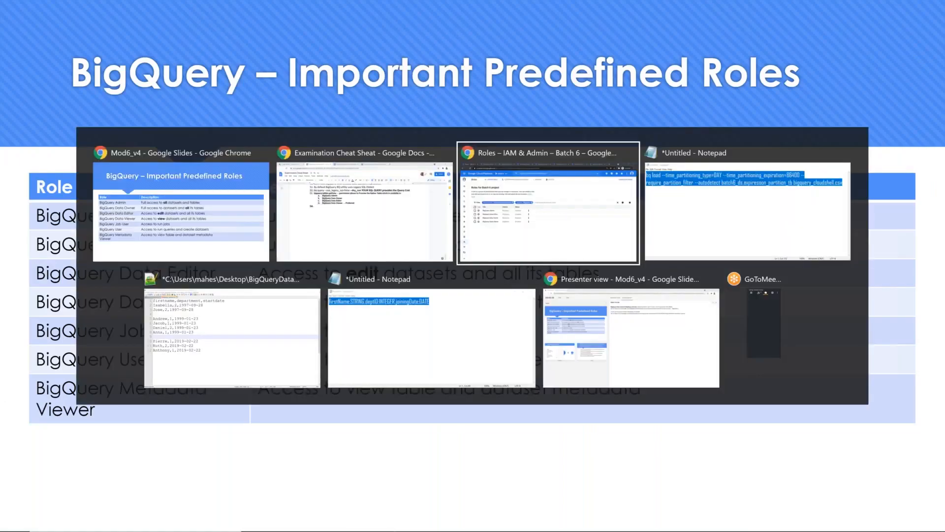
# Select the bigquery.jobs.create permission in the BigQuery Admin role's details
pyautogui.click(166, 11)
pyautogui.scroll(-3, 472, 320)
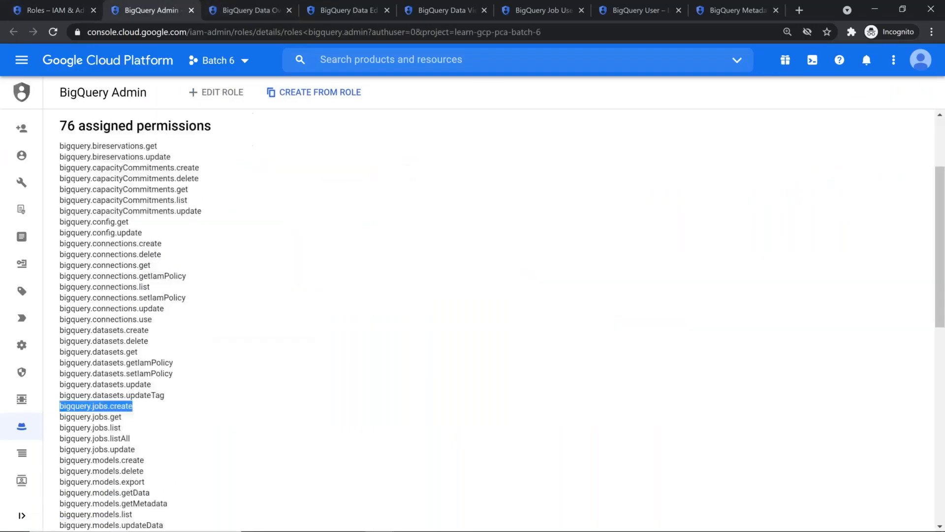
pyautogui.click(65, 409)
pyautogui.moveTo(61, 409); pyautogui.dragTo(137, 414)
pyautogui.click(40, 10)
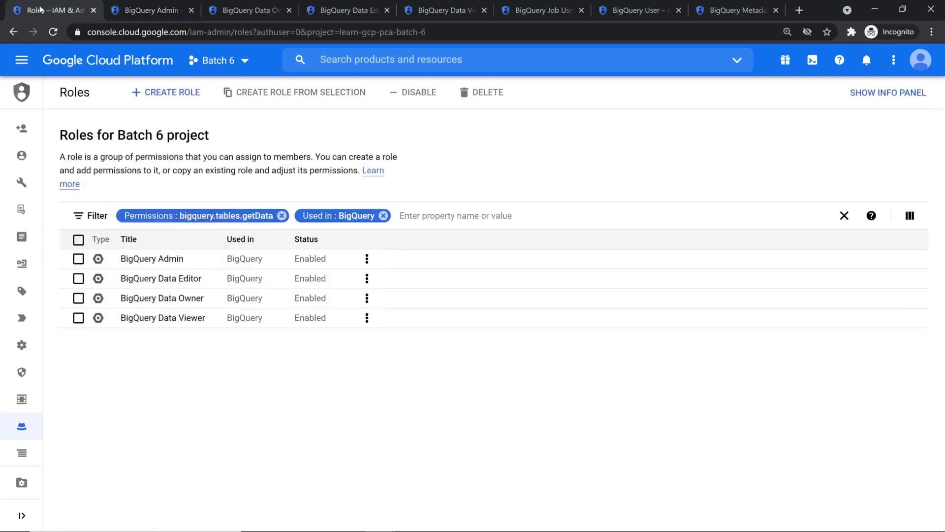
# Replace the getData filter with a Permissions: bigquery.jobs.create filter on the roles list
pyautogui.click(281, 217)
pyautogui.scroll(-1, 283, 323)
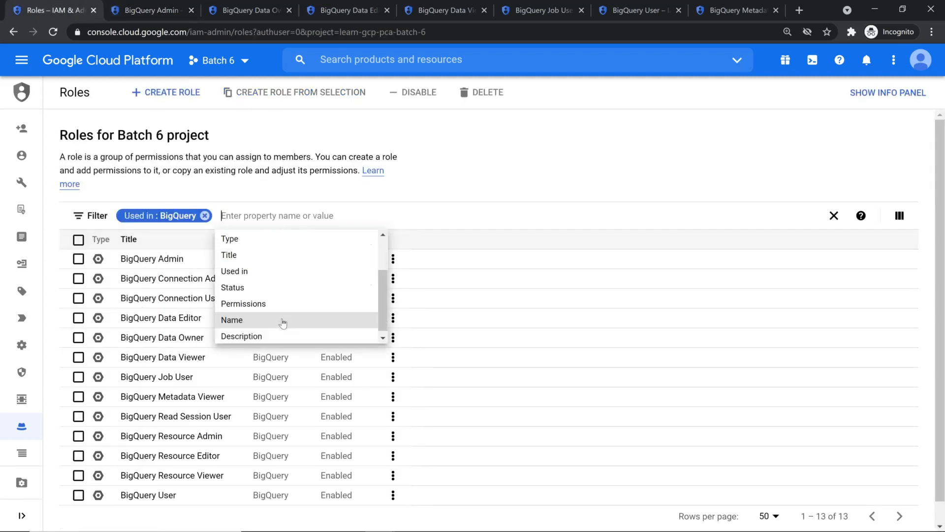
pyautogui.click(280, 302)
pyautogui.hotkey('ctrl', 'v')
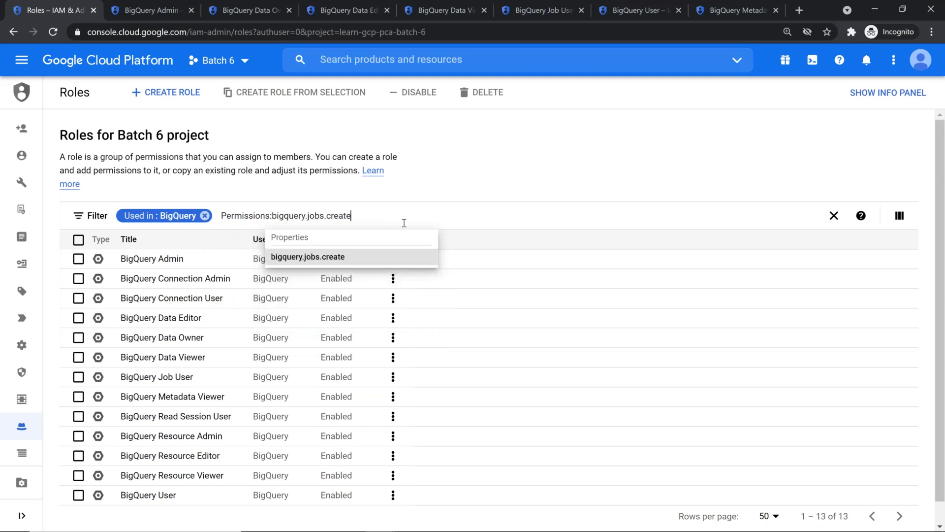
pyautogui.press('Return')
pyautogui.click(274, 342)
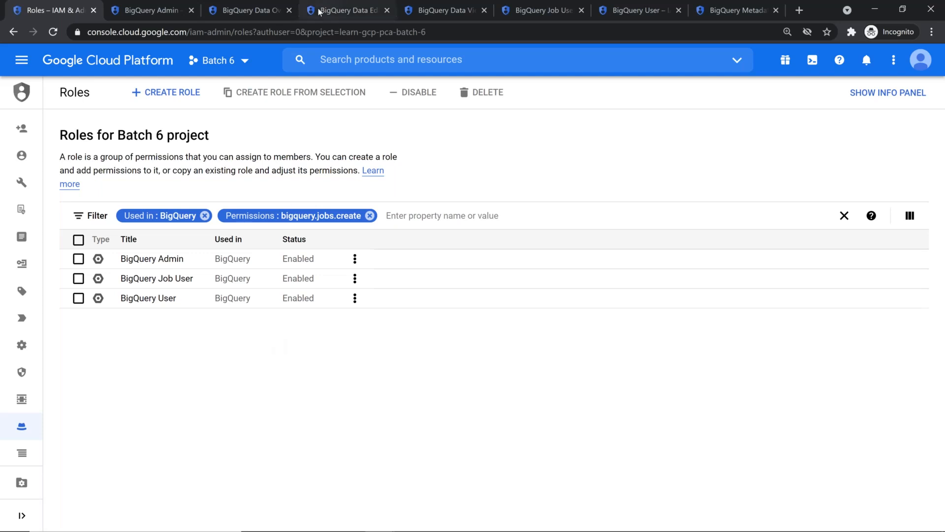
pyautogui.hotkey('alt', 'Tab')
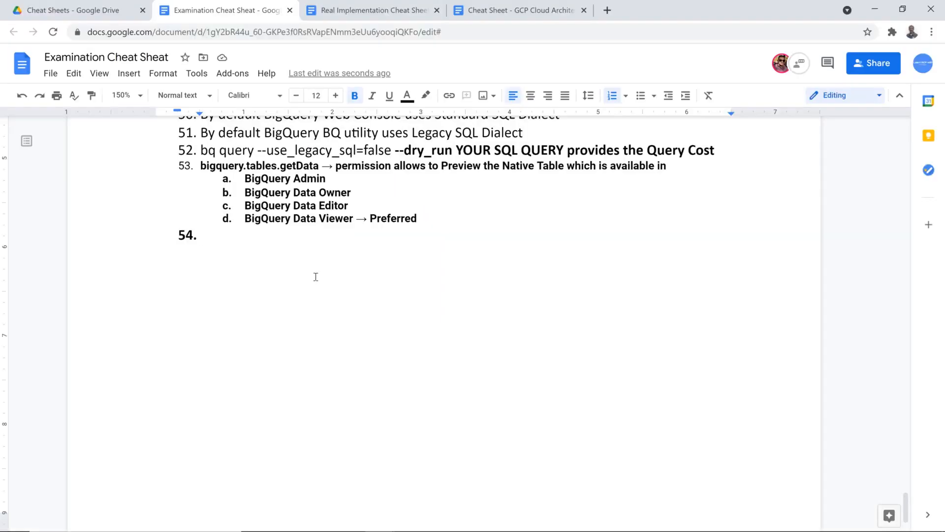
# Write item 54: 'To run any query in BigQuery you need to have bigquery.jobs.create permission'
pyautogui.write('To run an')
pyautogui.press('BackSpace')
pyautogui.write('y query in BigQuery you bn')
pyautogui.press('BackSpace')
pyautogui.press('BackSpace')
pyautogui.write('need to have')
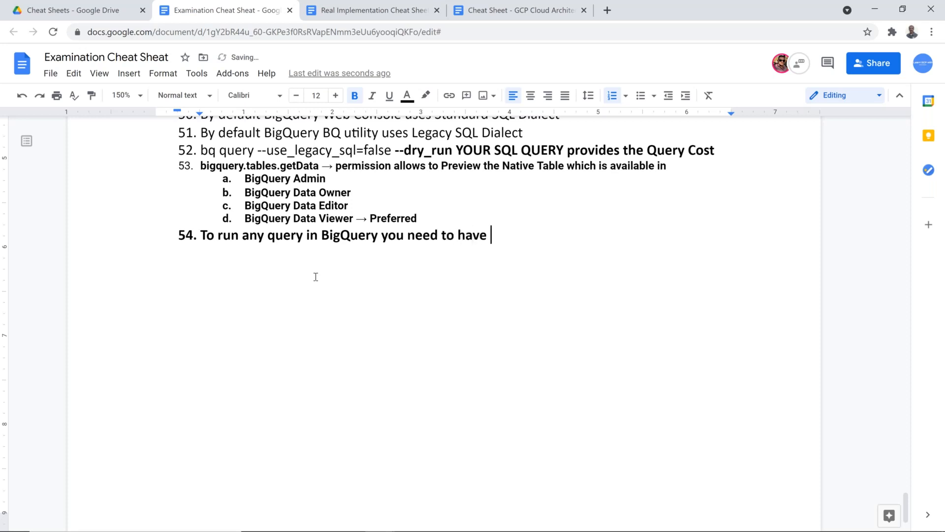
pyautogui.hotkey('ctrl', 'v')
pyautogui.press('Return')
pyautogui.press('BackSpace')
pyautogui.press('Up')
pyautogui.press('End')
pyautogui.write('permis')
pyautogui.press('BackSpace')
pyautogui.press('BackSpace')
pyautogui.write('ission and')
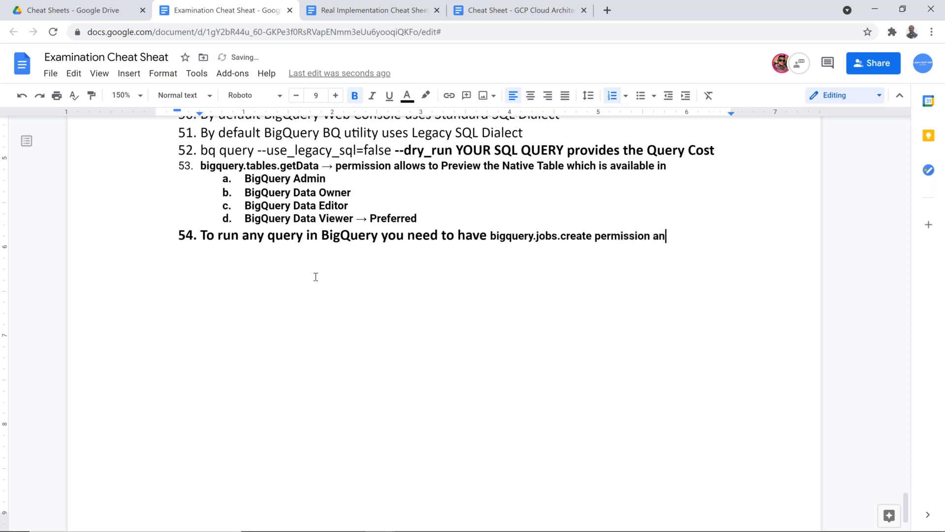
pyautogui.press('BackSpace')
pyautogui.press('BackSpace')
pyautogui.press('BackSpace')
pyautogui.press('BackSpace')
# Reuse item 53's 'which is available in' wording with sub-item a. BigQuery Admin in item 54
pyautogui.moveTo(567, 170); pyautogui.dragTo(412, 184)
pyautogui.hotkey('ctrl', 'c')
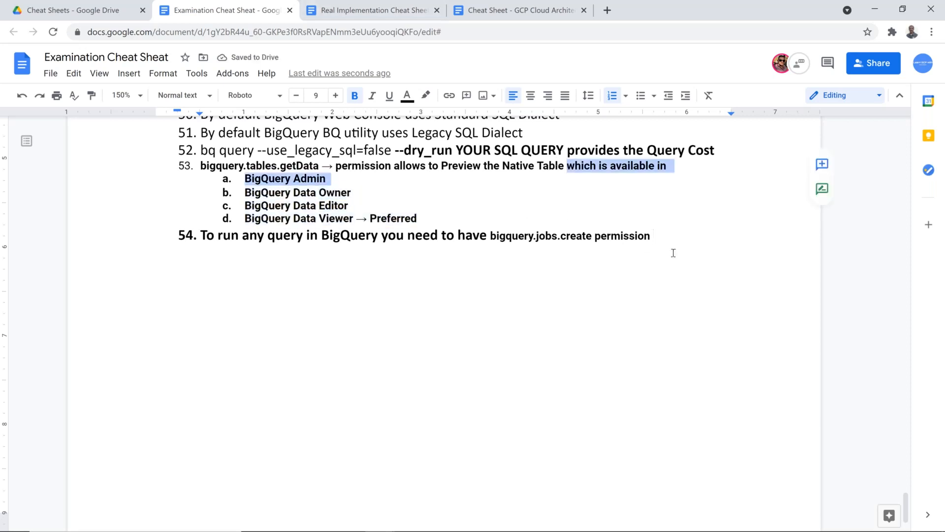
pyautogui.click(681, 236)
pyautogui.hotkey('ctrl', 'v')
pyautogui.press('BackSpace')
pyautogui.press('BackSpace')
pyautogui.press('Up')
pyautogui.press('Up')
pyautogui.press('Down')
pyautogui.press('End')
# Add sub-items b. BigQuery Job User and c. BigQuery User to item 54
pyautogui.press('Return')
pyautogui.write('BigQue')
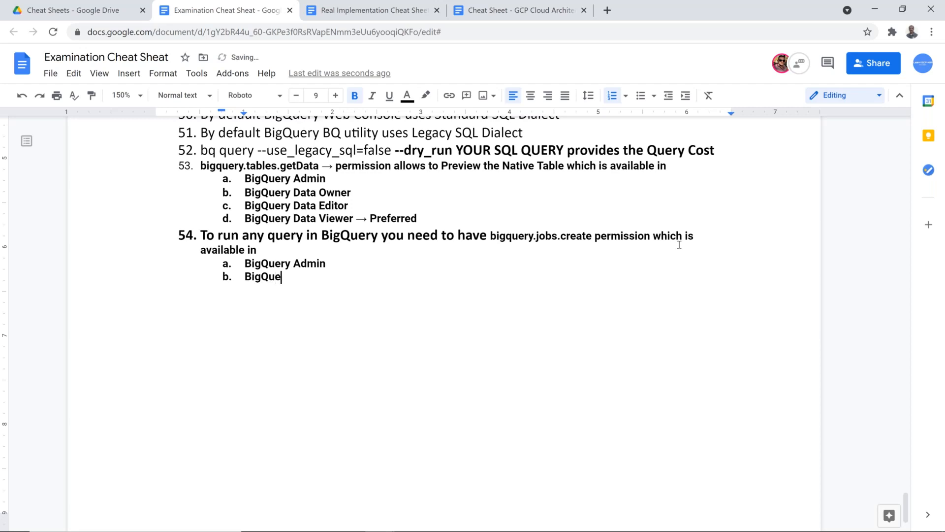
pyautogui.write('ry Job User')
pyautogui.press('Return')
pyautogui.write('BigQue')
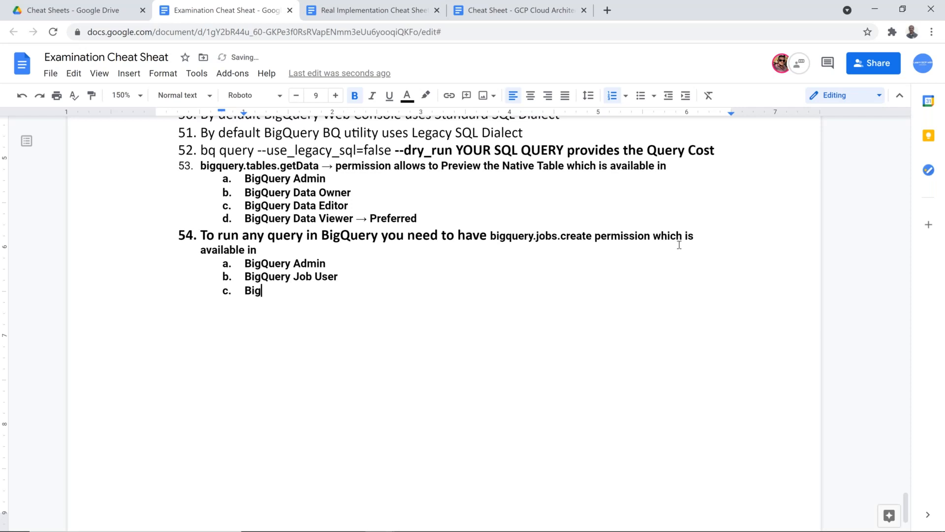
pyautogui.write('ry User')
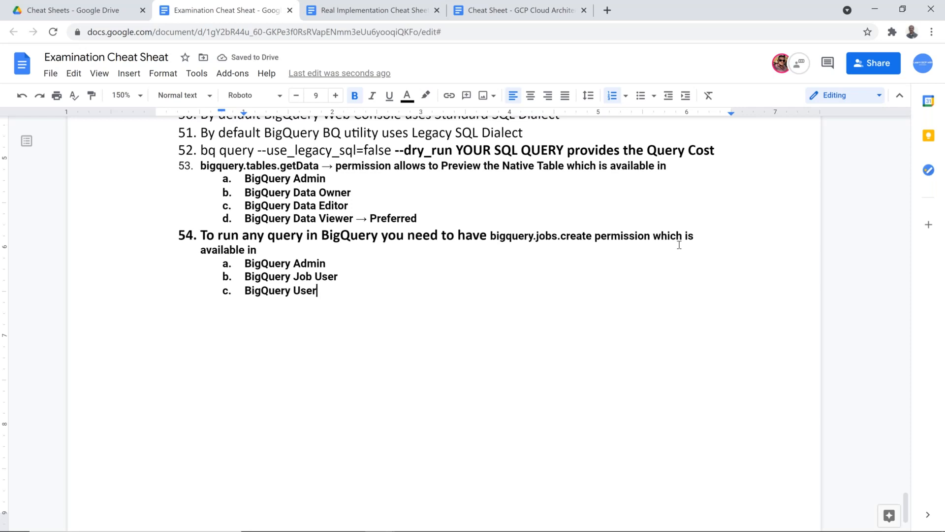
# Paint-format items 53 through 54c with the plain style of the word 'query' in item 52
pyautogui.doubleClick(229, 150)
pyautogui.click(92, 95)
pyautogui.moveTo(317, 290)
pyautogui.mouseDown()
pyautogui.moveTo(222, 179)
pyautogui.moveTo(191, 164)
pyautogui.moveTo(204, 158)
pyautogui.moveTo(206, 172)
pyautogui.mouseUp()
pyautogui.click(429, 350)
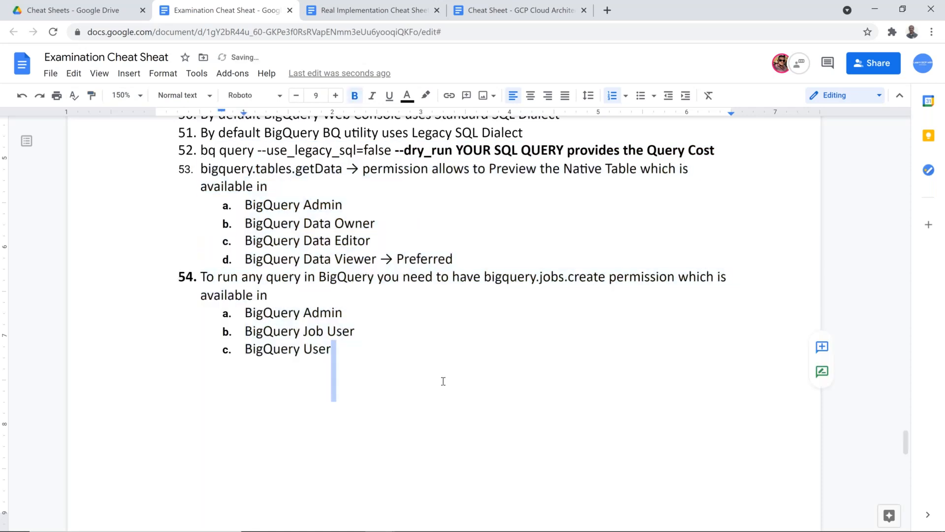
pyautogui.click(444, 384)
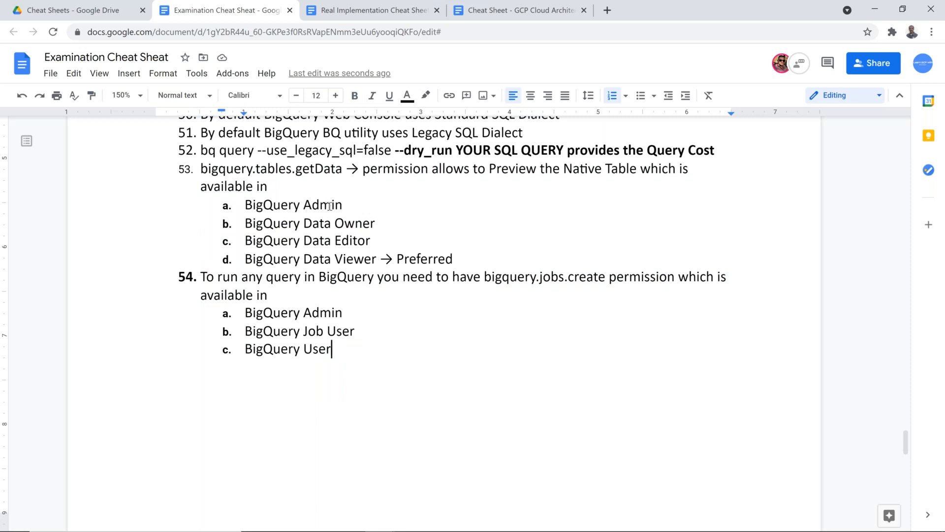
pyautogui.moveTo(380, 221); pyautogui.dragTo(245, 223)
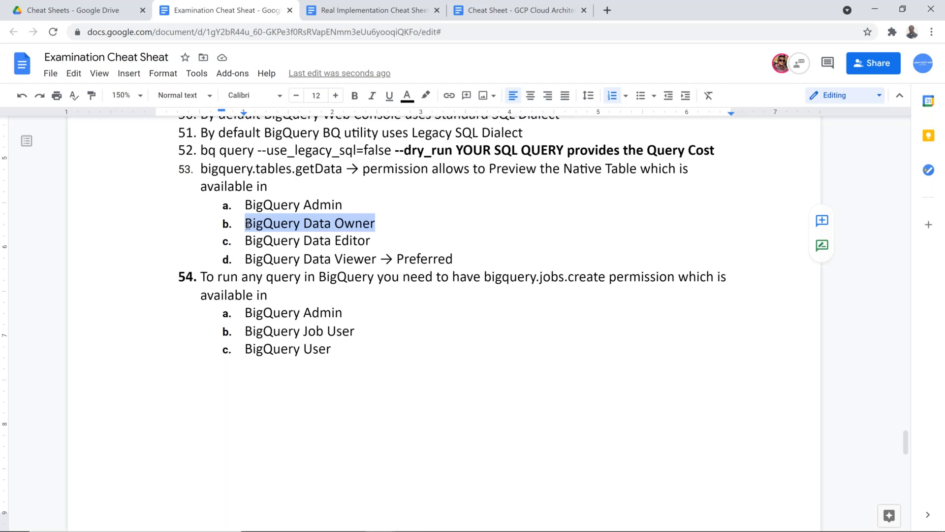
pyautogui.hotkey('alt', 'Tab')
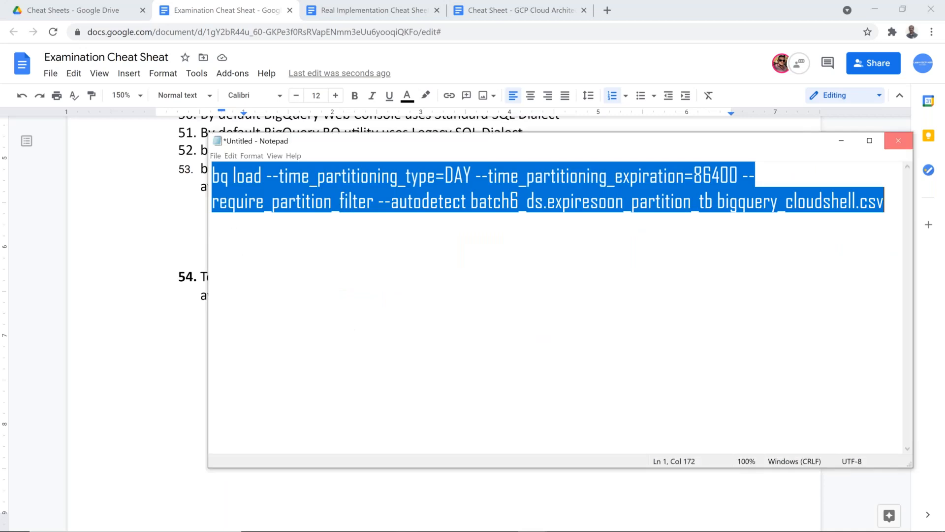
# Close Notepad without saving and open the project's IAM page in Edge
pyautogui.click(899, 141)
pyautogui.click(509, 279)
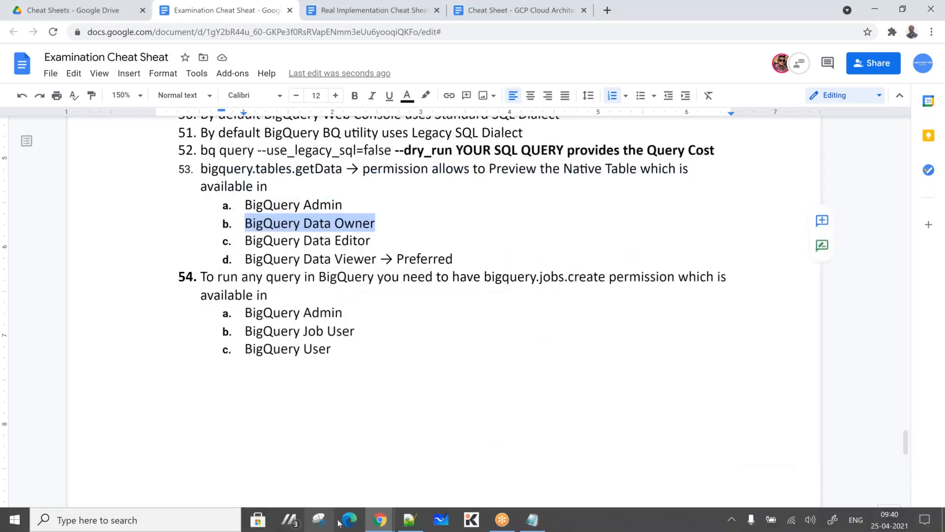
pyautogui.click(355, 518)
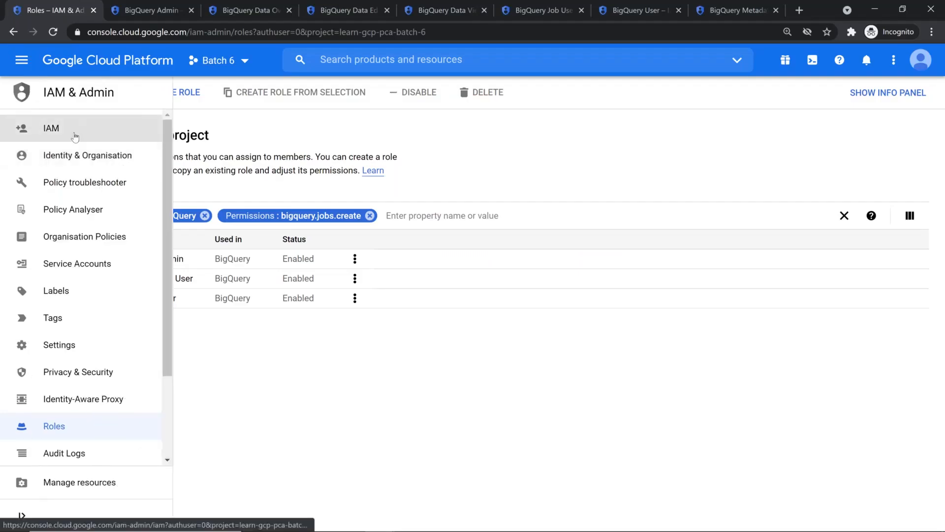
pyautogui.click(75, 137)
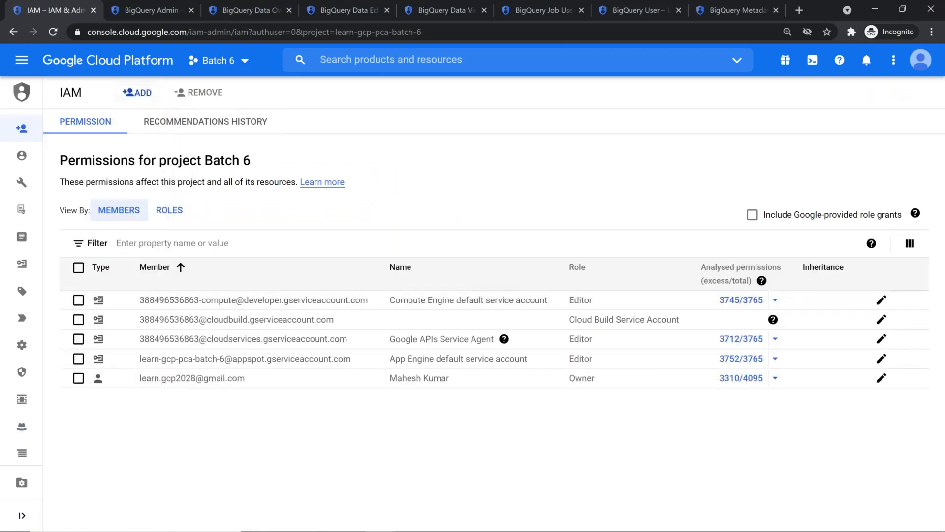
# Add the member's e-mail to Batch 6 with the BigQuery Data Owner role and save
pyautogui.click(137, 92)
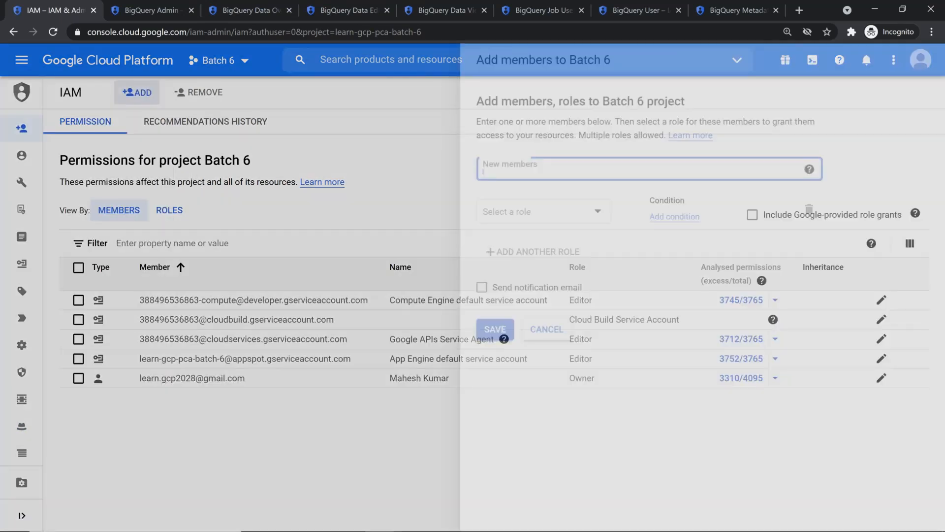
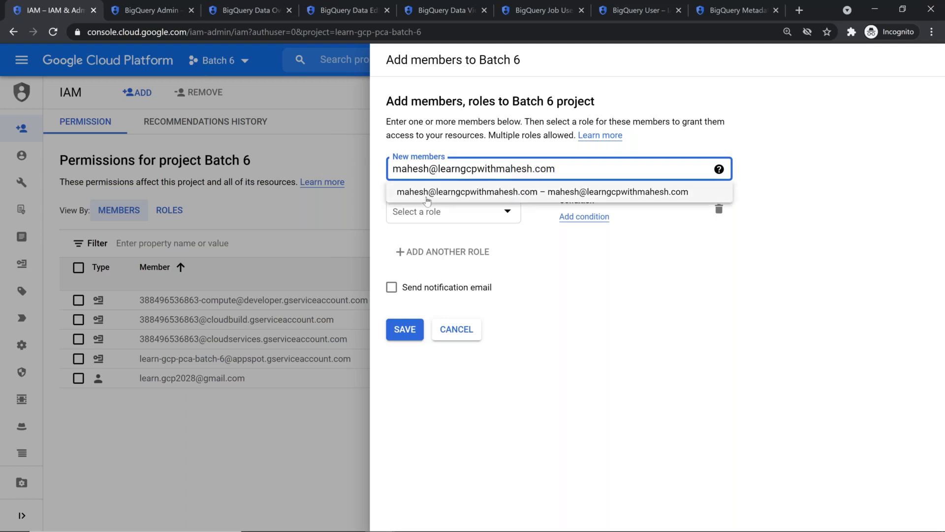
pyautogui.click(428, 194)
pyautogui.click(432, 209)
pyautogui.scroll(-5, 454, 289)
pyautogui.scroll(-2, 454, 290)
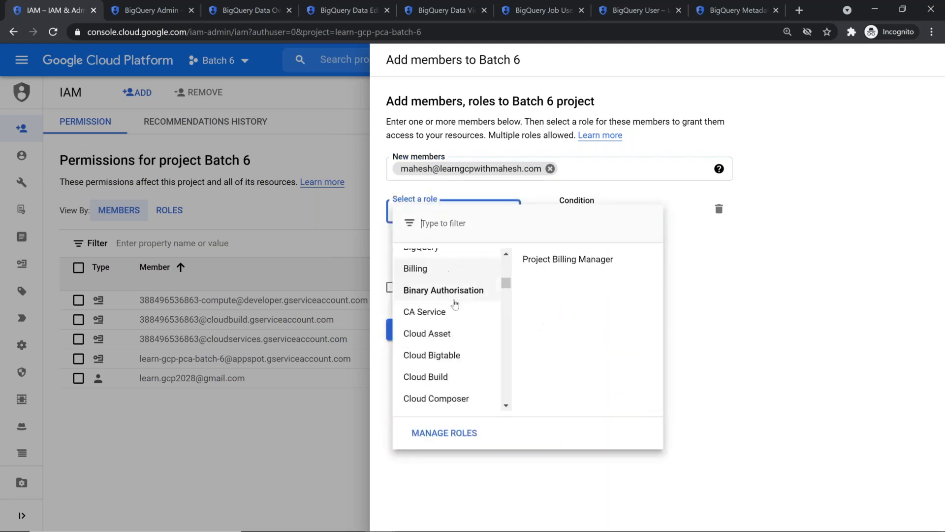
pyautogui.scroll(2, 454, 301)
pyautogui.moveTo(454, 311)
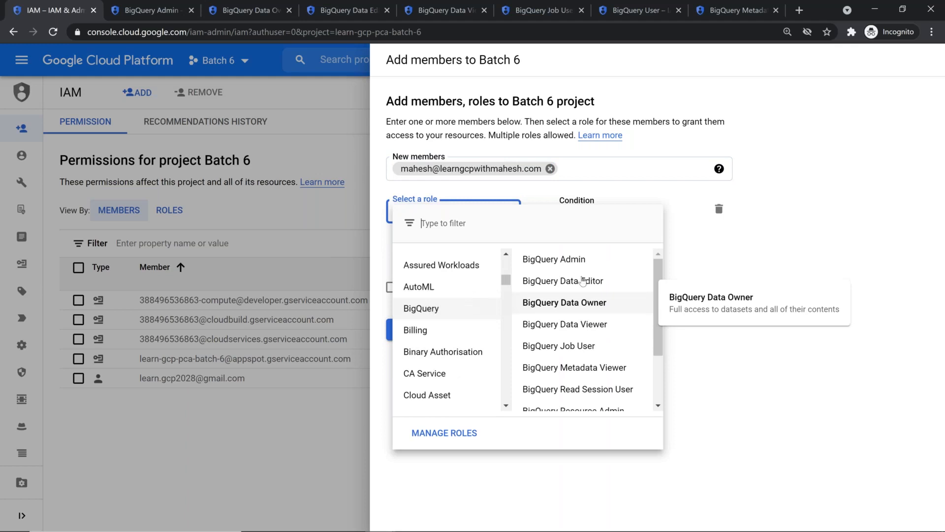
pyautogui.click(591, 307)
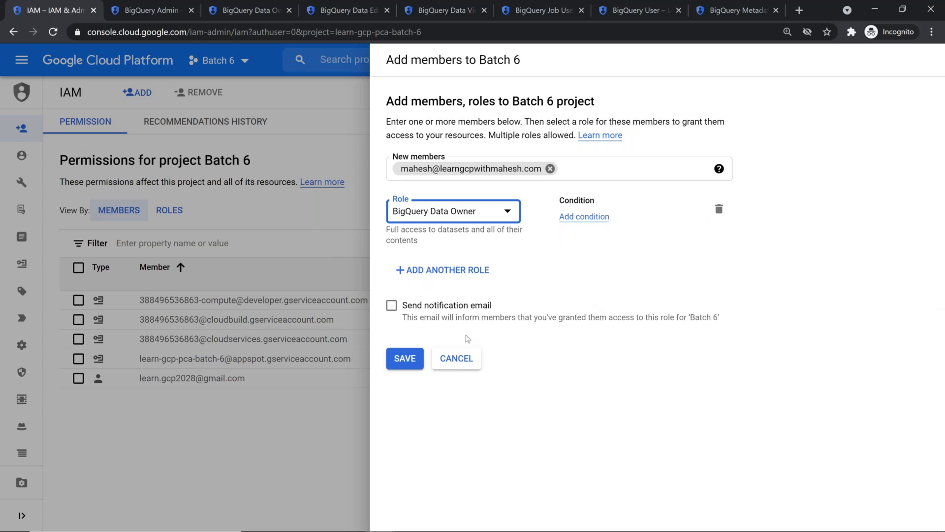
pyautogui.click(413, 364)
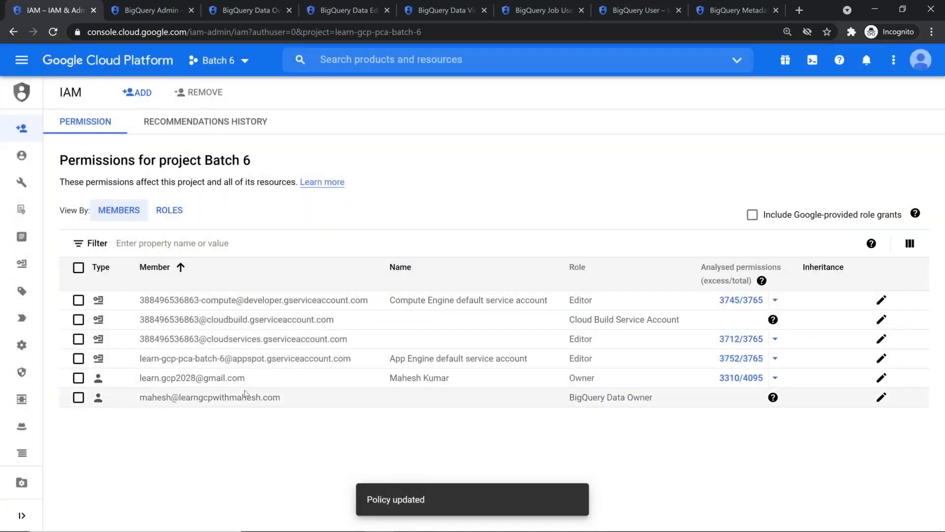
# Go to console.cloud.google.com and switch to the Batch 6 project (no organization)
pyautogui.hotkey('alt', 'Tab')
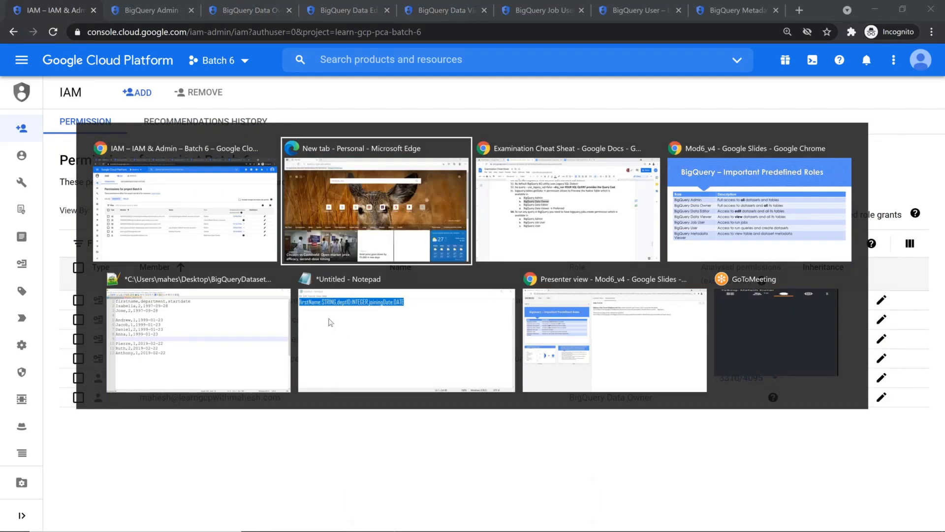
pyautogui.write('console.cloud.google.com')
pyautogui.press('Return')
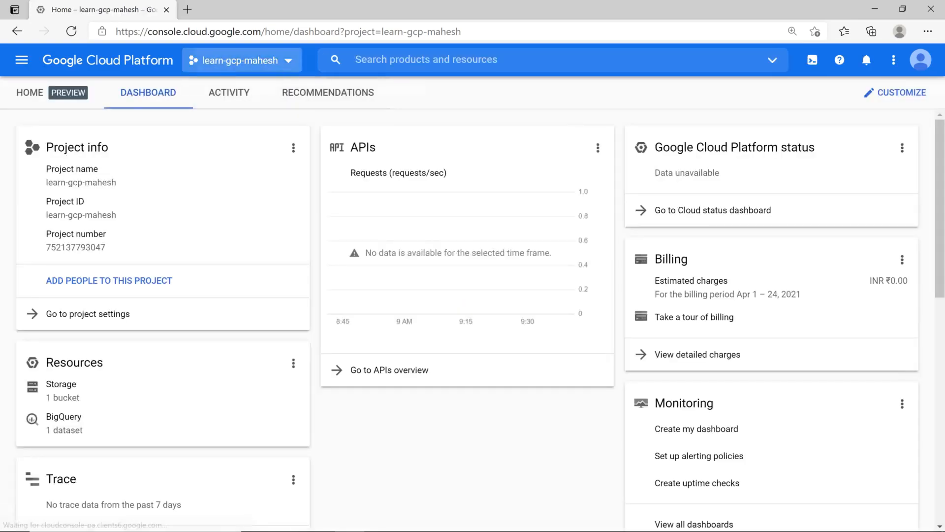
pyautogui.click(242, 60)
pyautogui.click(443, 107)
pyautogui.click(315, 164)
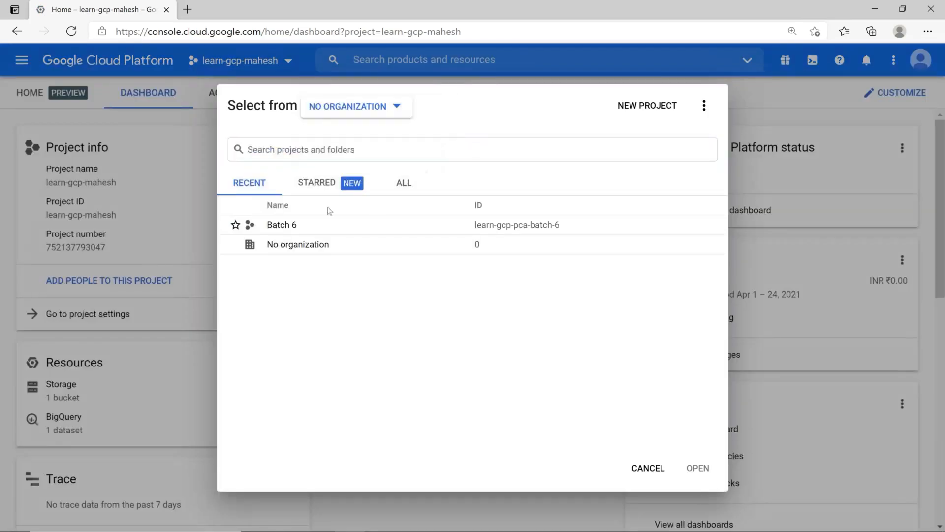
pyautogui.click(285, 226)
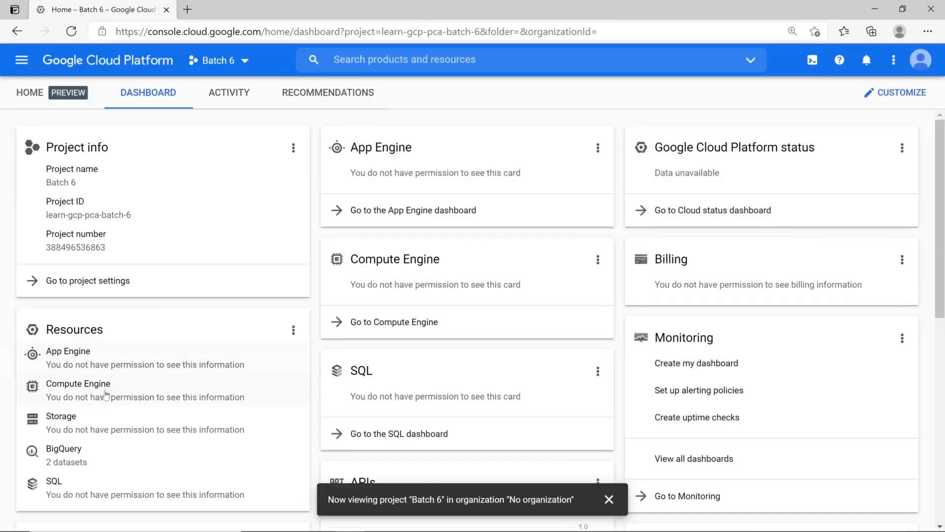
# In BigQuery, open batch6_ds's employees table and preview its 16 rows
pyautogui.click(81, 459)
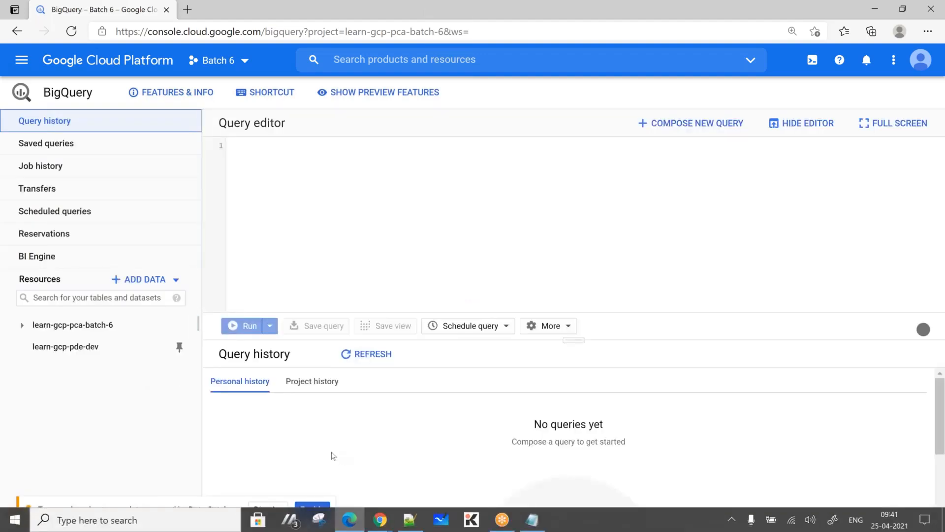
pyautogui.click(268, 508)
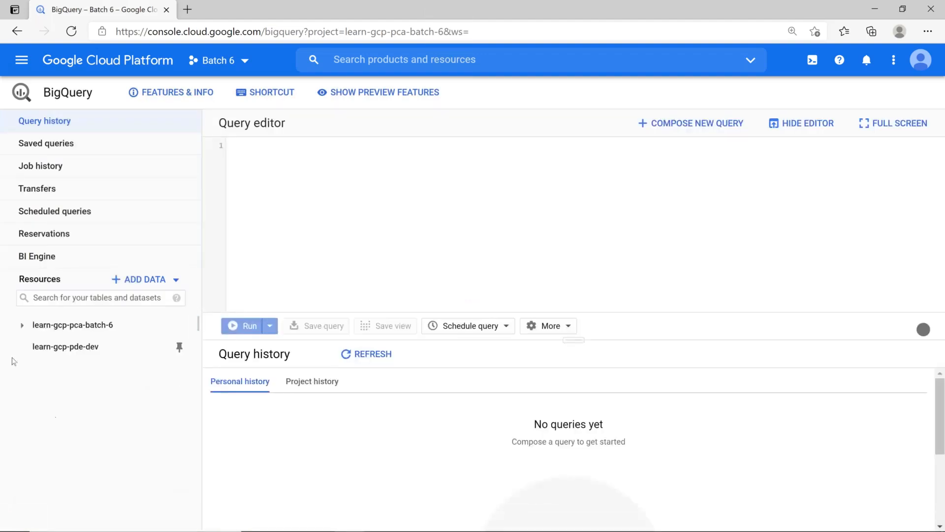
pyautogui.click(22, 326)
pyautogui.click(42, 347)
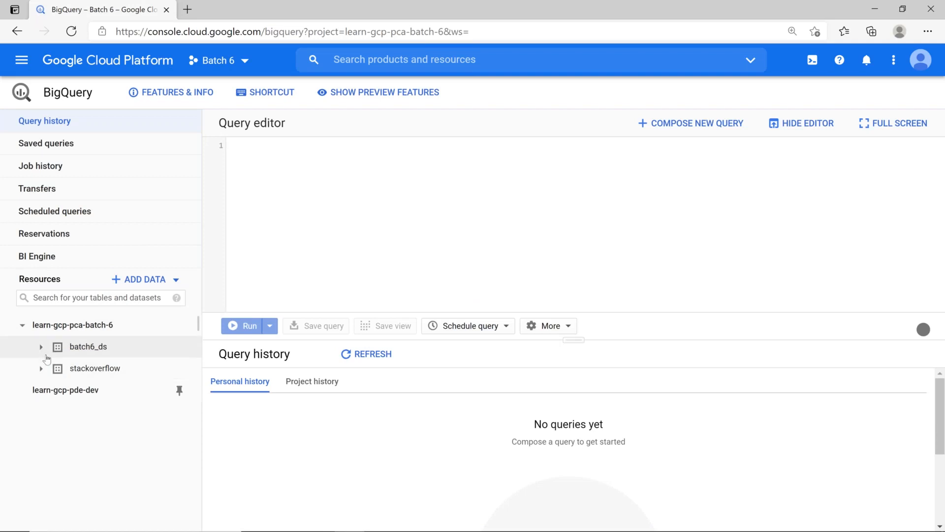
pyautogui.click(109, 370)
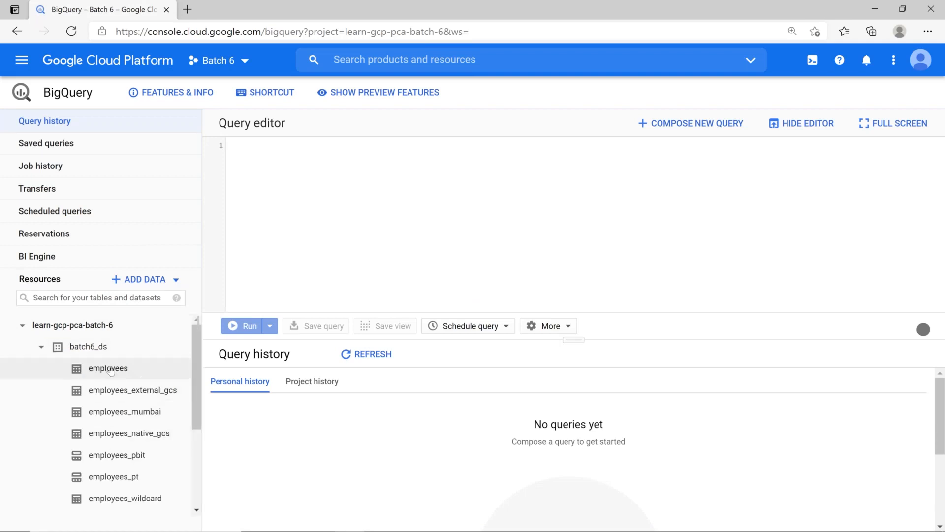
pyautogui.click(775, 125)
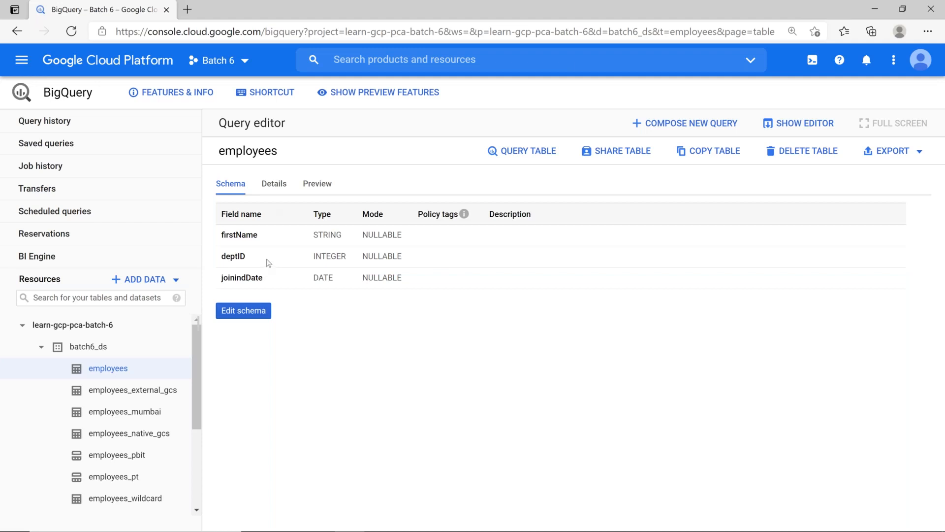
pyautogui.click(274, 184)
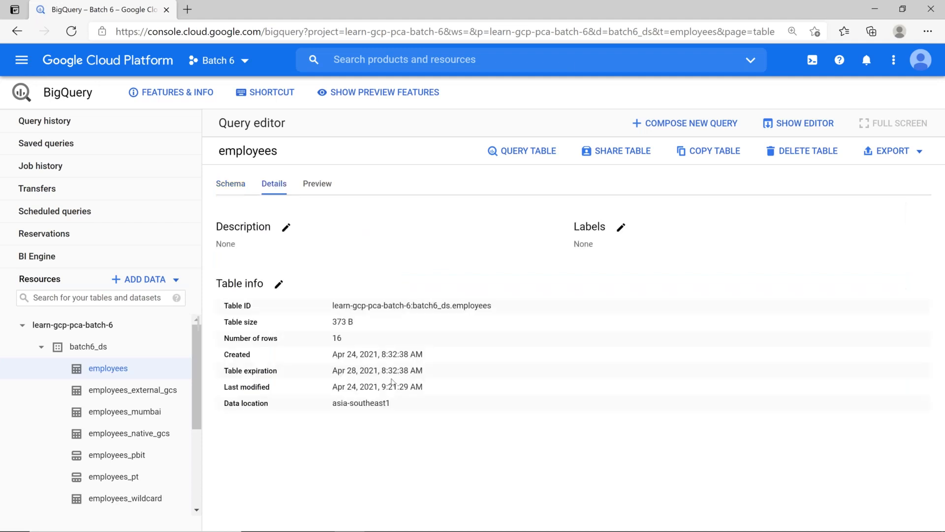
pyautogui.click(325, 188)
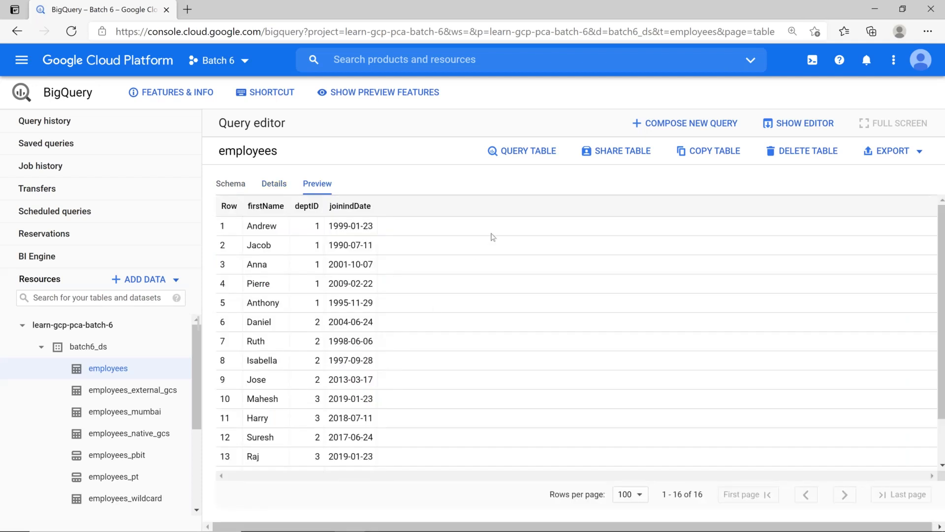
# Run SELECT * on the employees table and note the missing bigquery.jobs.create permission error
pyautogui.click(523, 152)
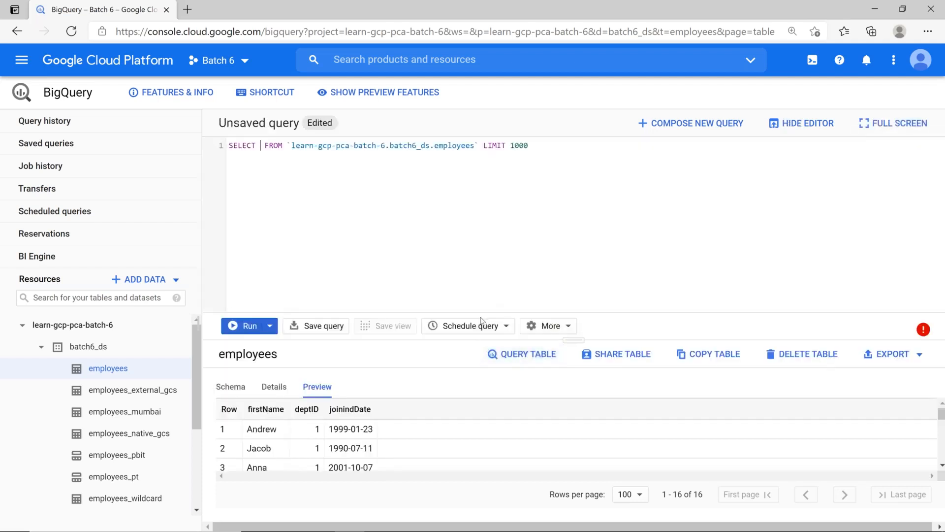
pyautogui.write('*')
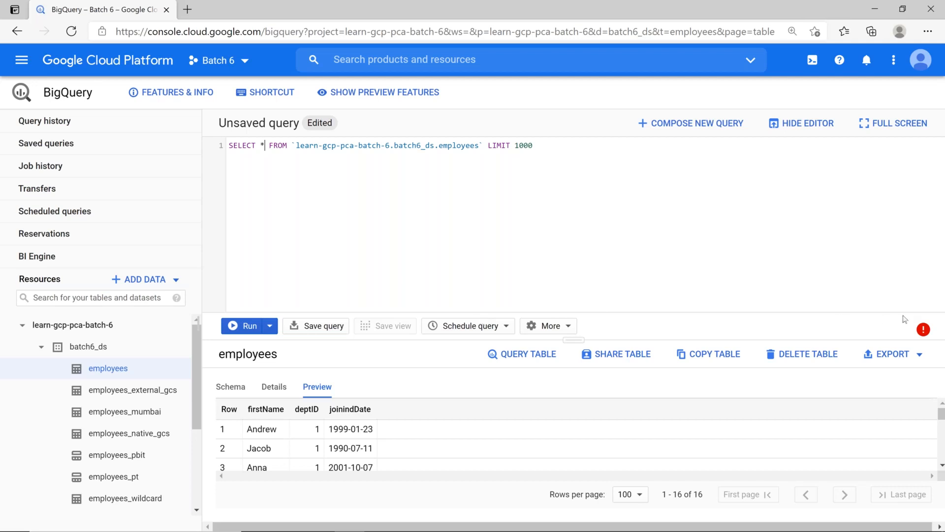
pyautogui.click(923, 329)
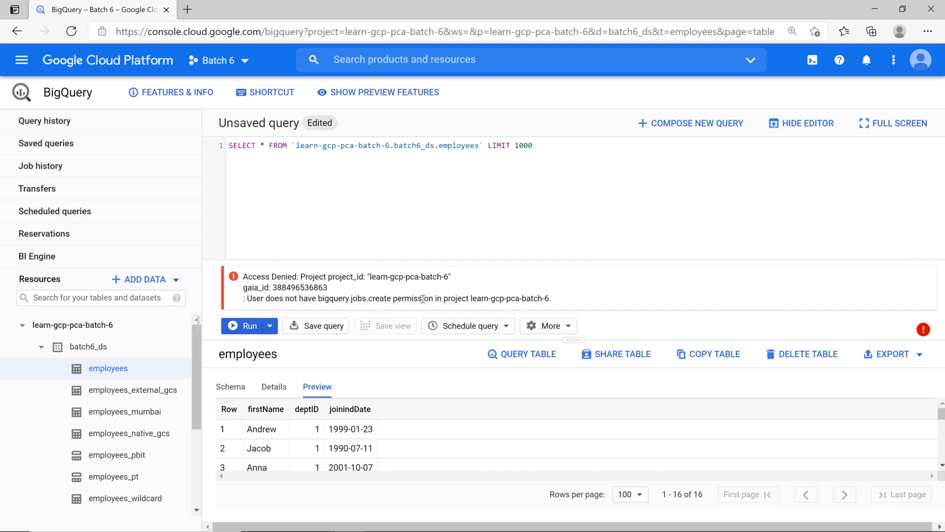
pyautogui.moveTo(318, 298); pyautogui.dragTo(390, 296)
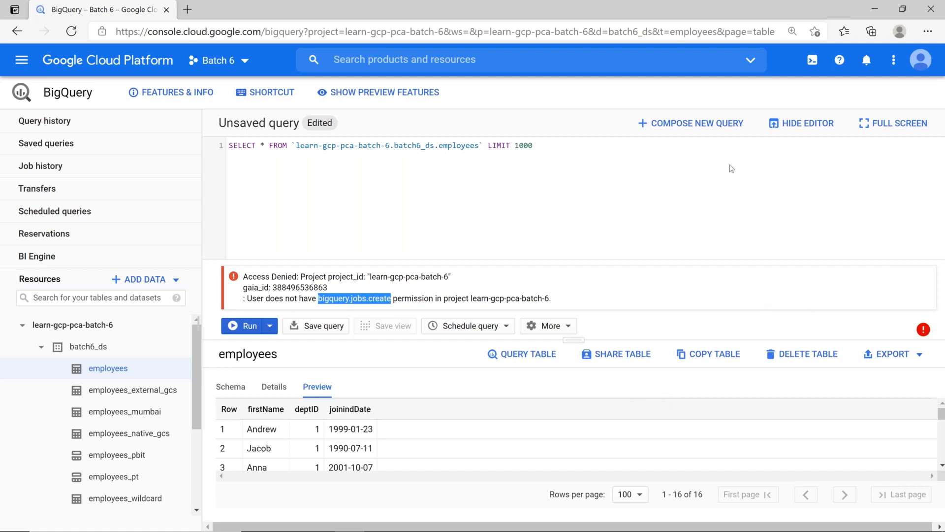
# Hide the query editor and collapse batch6_ds back to the learn-gcp-pca-batch-6 project
pyautogui.click(801, 124)
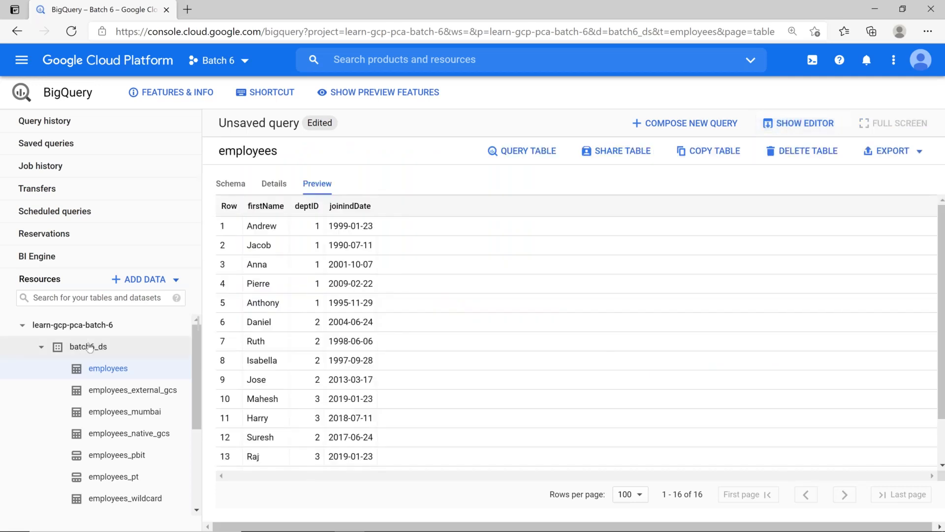
pyautogui.click(41, 347)
pyautogui.click(99, 325)
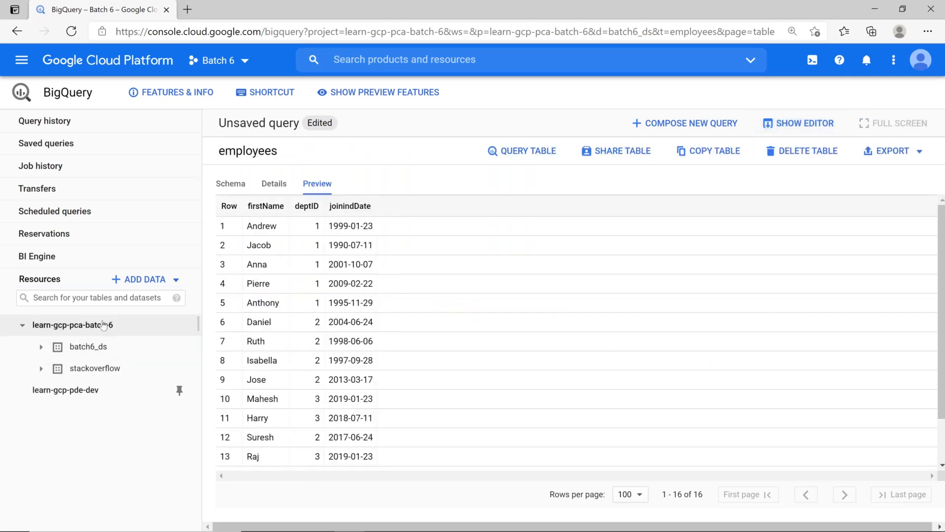
pyautogui.click(23, 325)
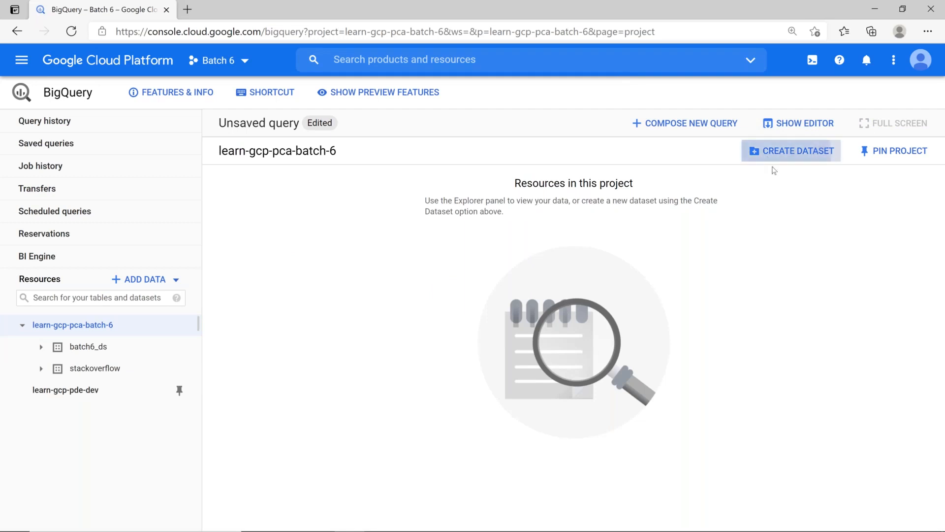
# Create dataset as_an_dataowner with default location and 1-day table expiration, then open it
pyautogui.click(788, 151)
pyautogui.write('as')
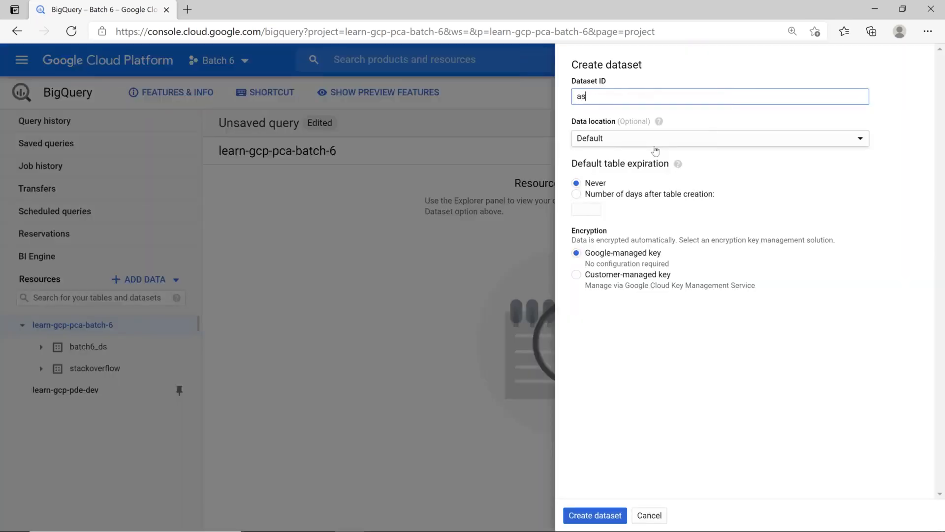
pyautogui.write('_an_dataowner')
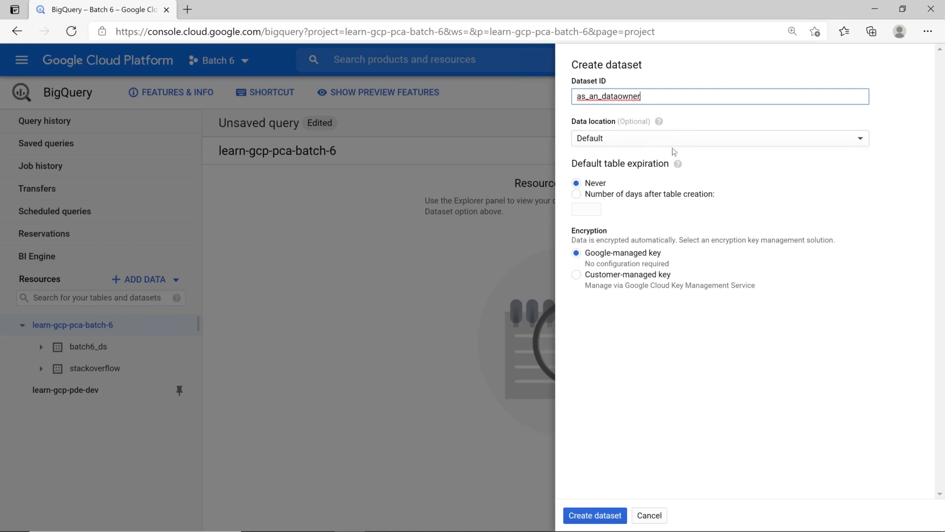
pyautogui.click(676, 142)
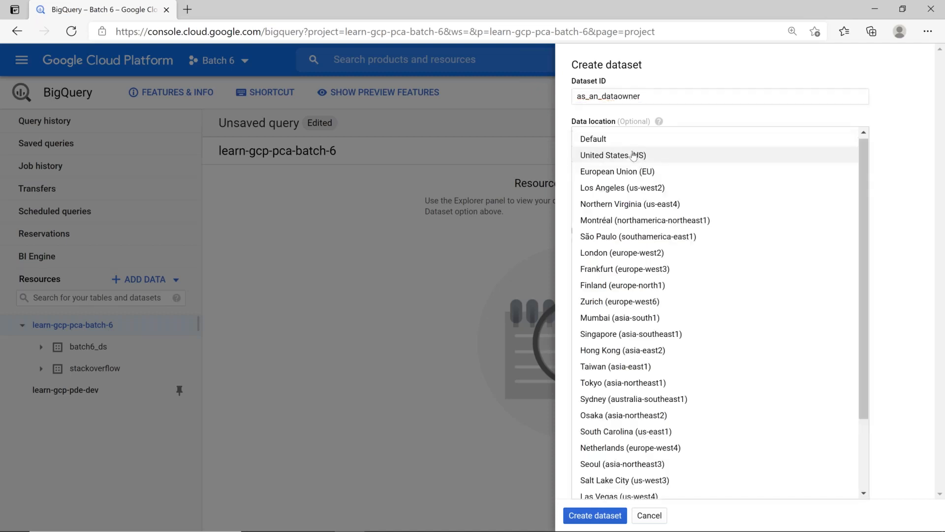
pyautogui.click(611, 140)
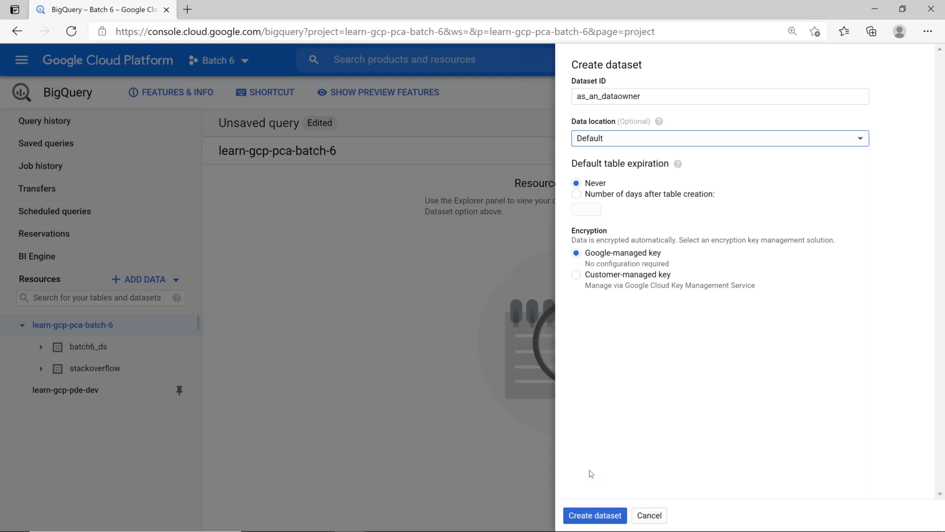
pyautogui.click(584, 197)
pyautogui.write('1')
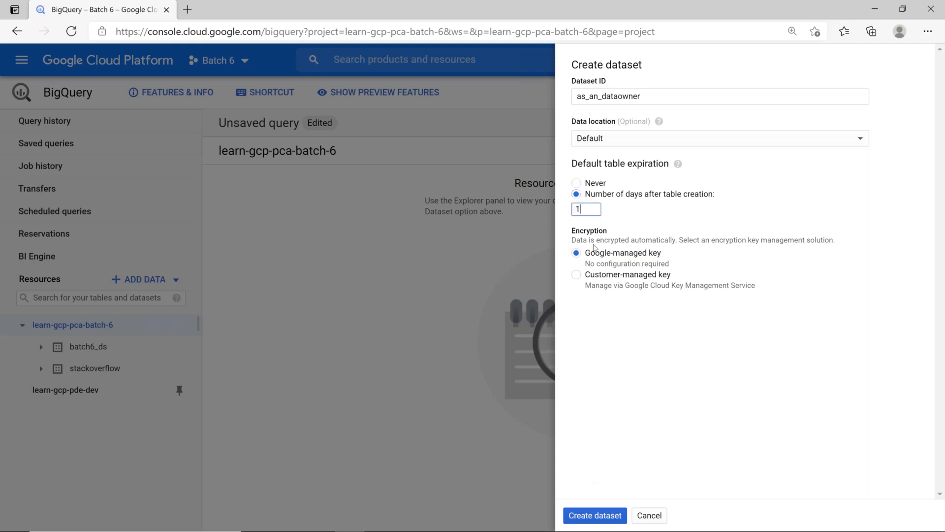
pyautogui.click(607, 515)
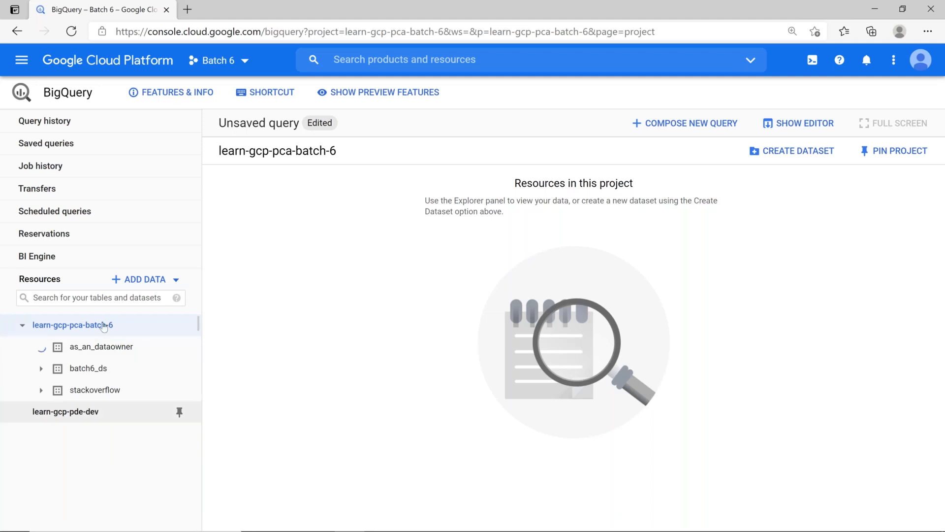
pyautogui.click(102, 347)
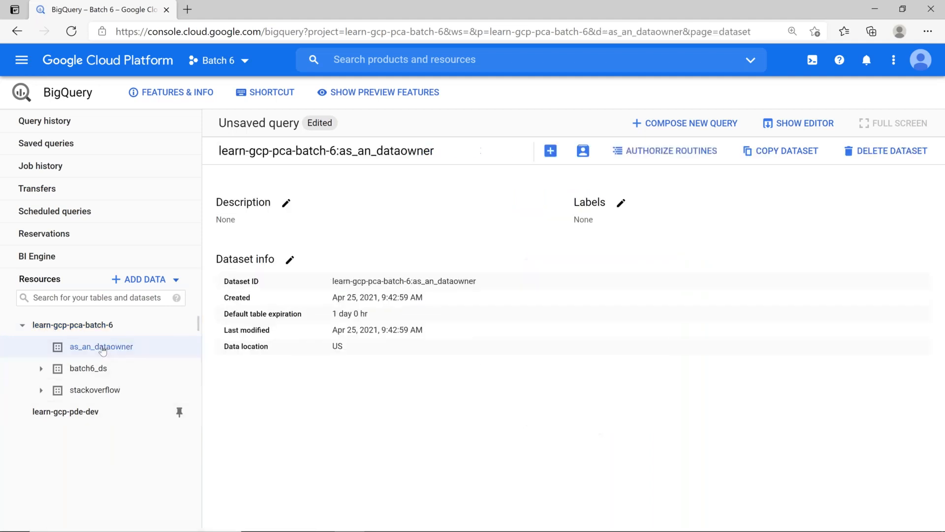
# Start a new table named as_an_owner_tb in the as_an_dataowner dataset
pyautogui.click(551, 150)
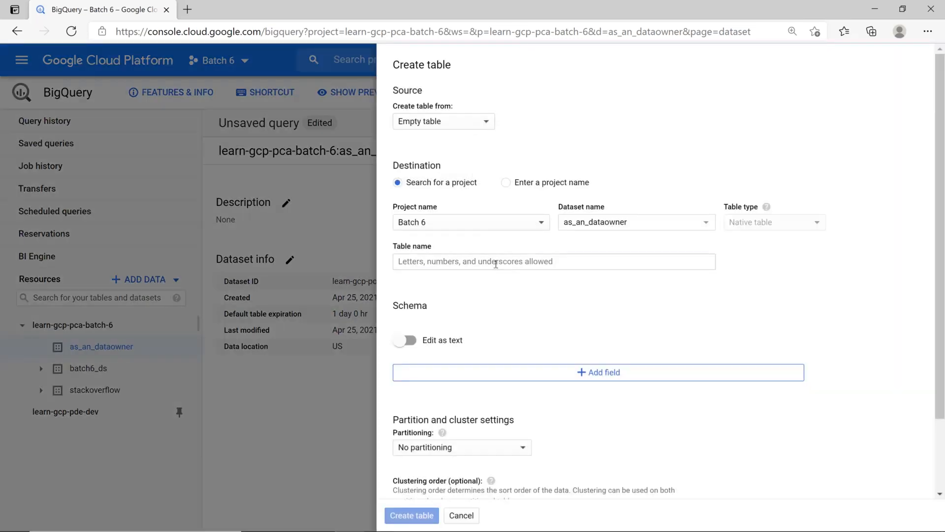
pyautogui.click(496, 264)
pyautogui.write('as_an_owner_tb')
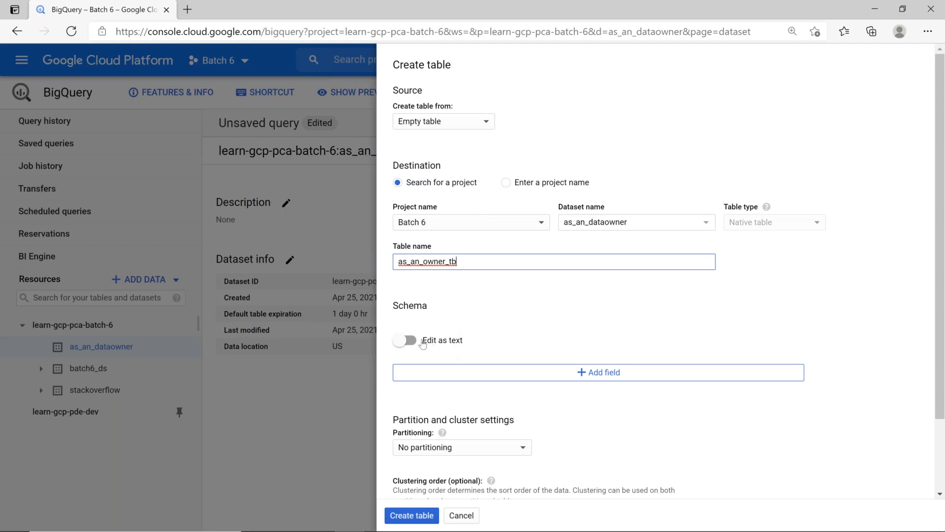
# Define columns name (STRING) and deptid (INTEGER) and create the table
pyautogui.click(544, 377)
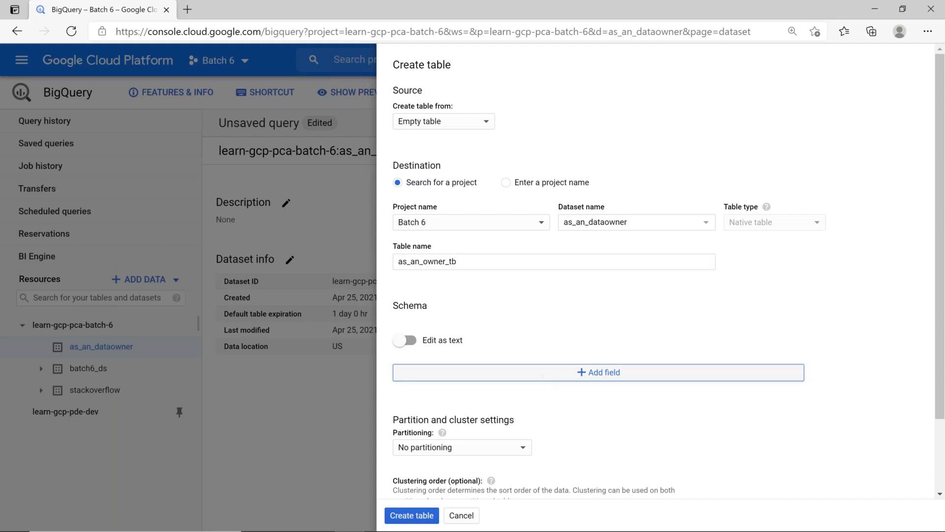
pyautogui.write('name')
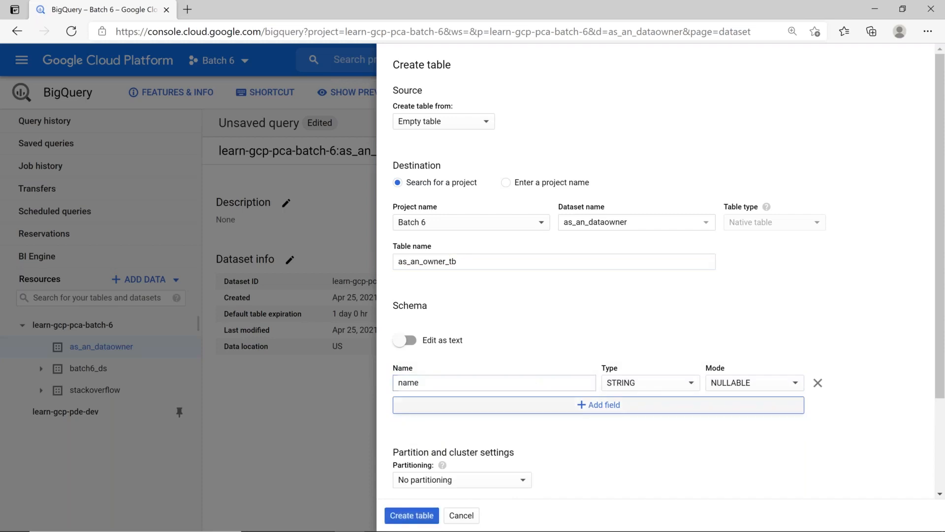
pyautogui.click(490, 404)
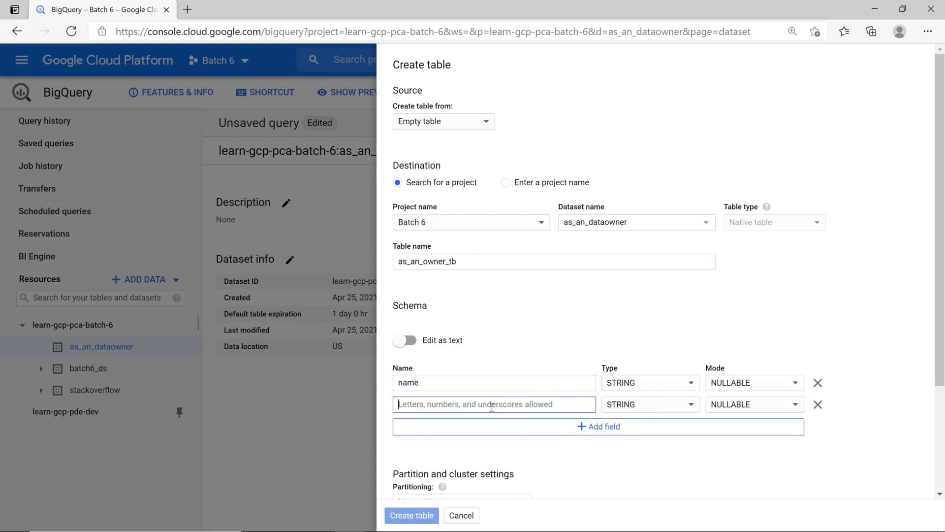
pyautogui.write('deptid')
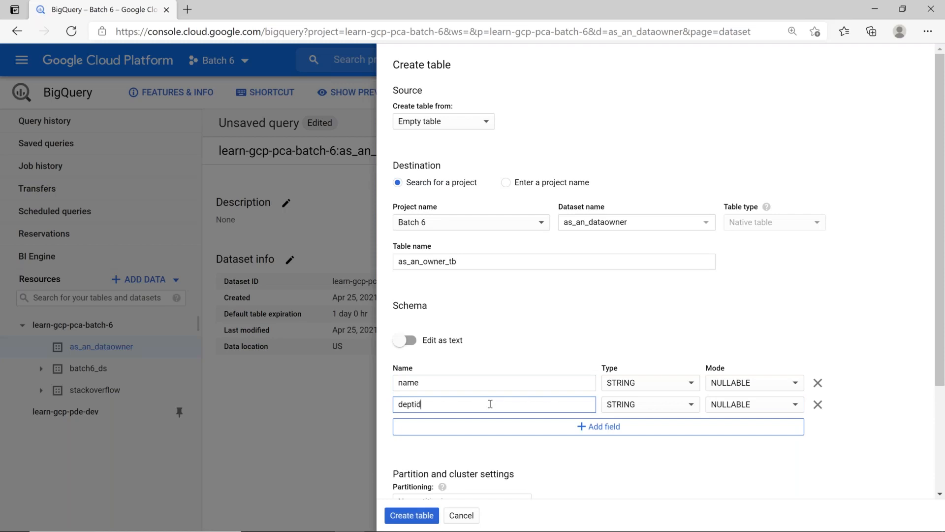
pyautogui.click(691, 405)
pyautogui.click(629, 437)
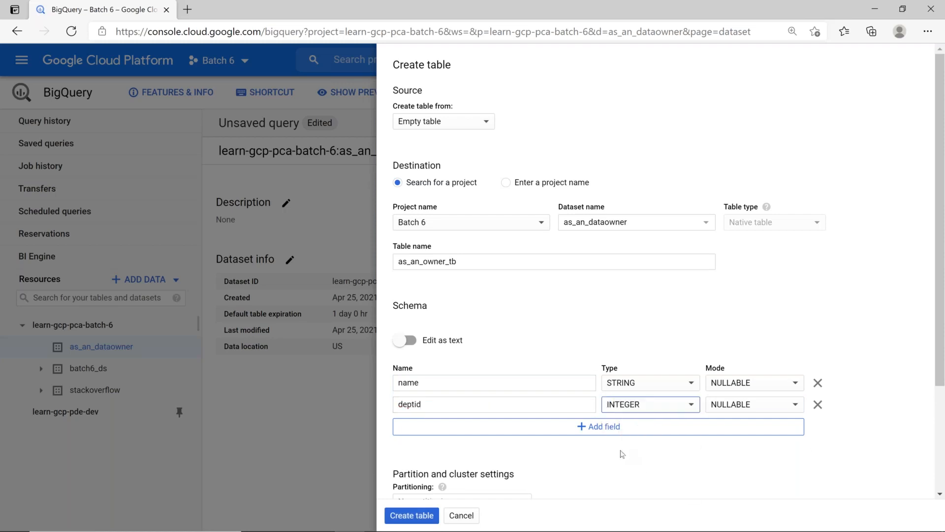
pyautogui.scroll(-1, 627, 449)
pyautogui.scroll(-2, 615, 424)
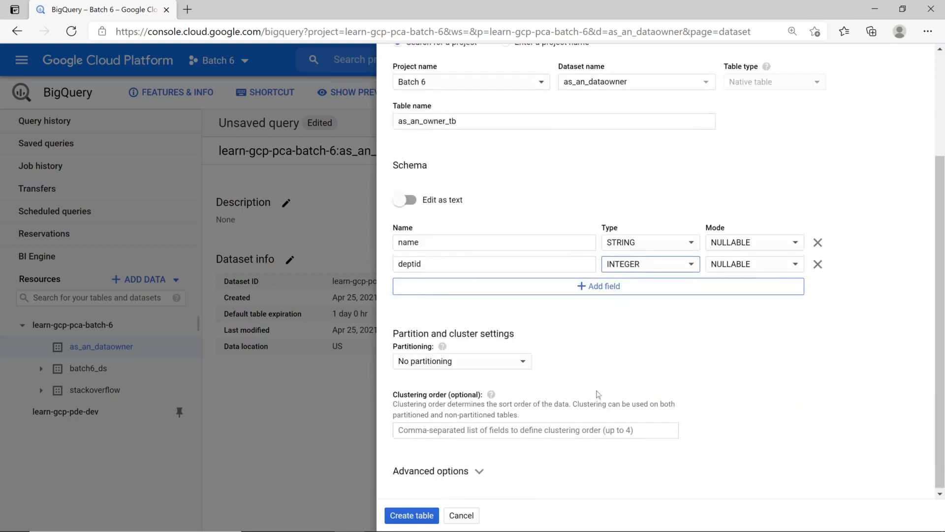
pyautogui.scroll(3, 598, 394)
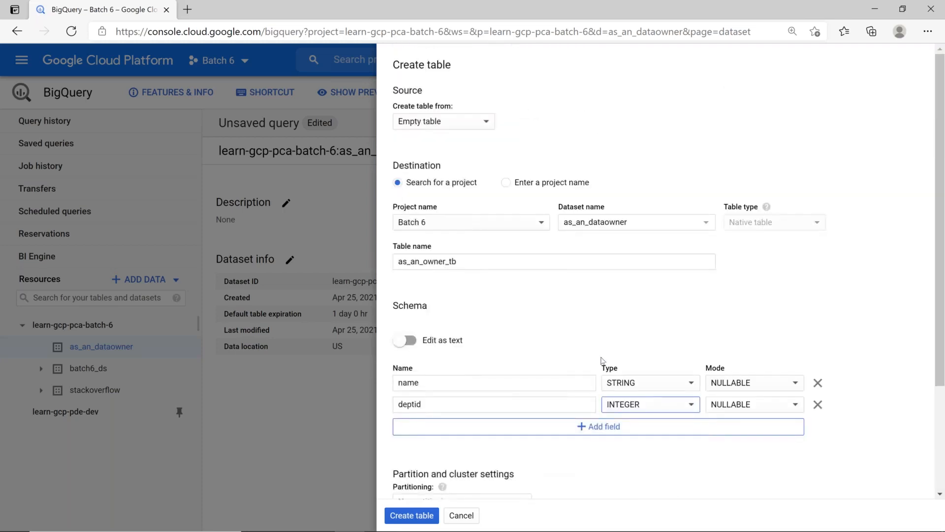
pyautogui.scroll(-3, 601, 365)
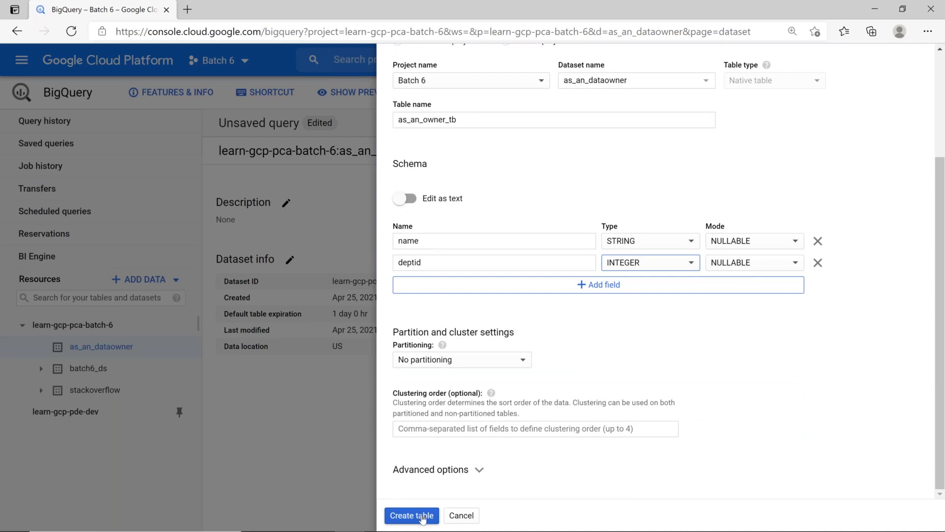
pyautogui.click(423, 515)
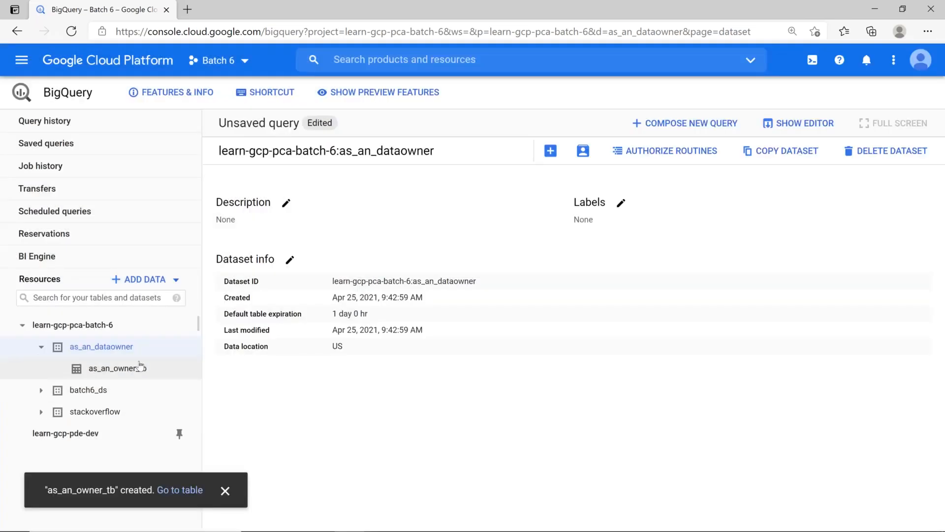
# Check as_an_owner_tb's details and preview, confirming the table is empty
pyautogui.click(139, 372)
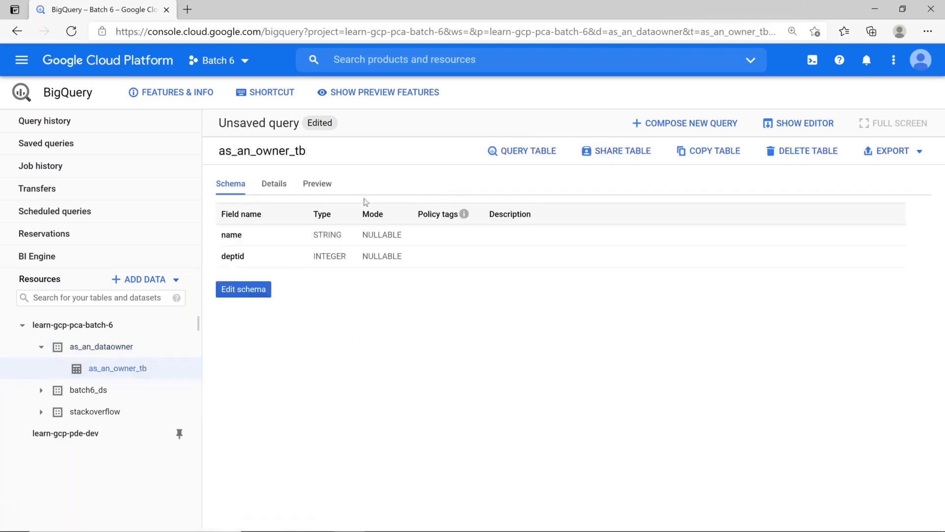
pyautogui.click(264, 186)
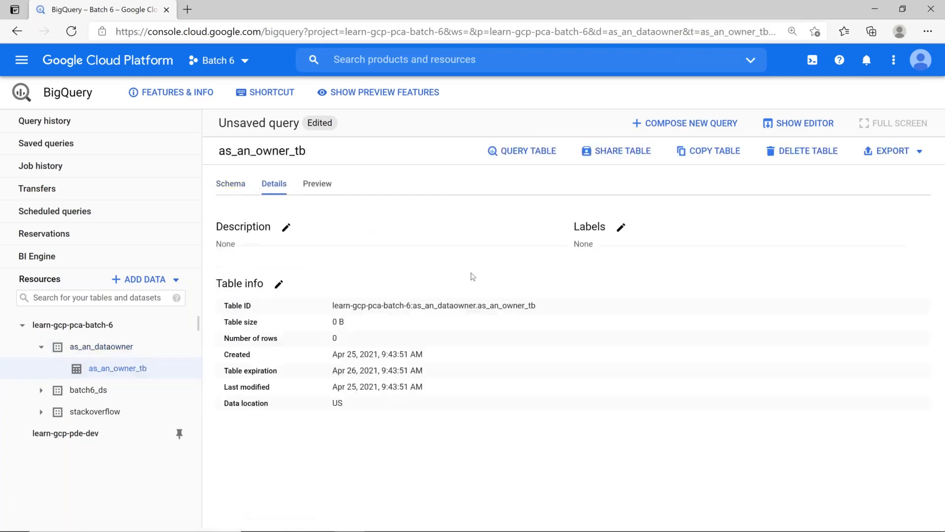
pyautogui.click(327, 188)
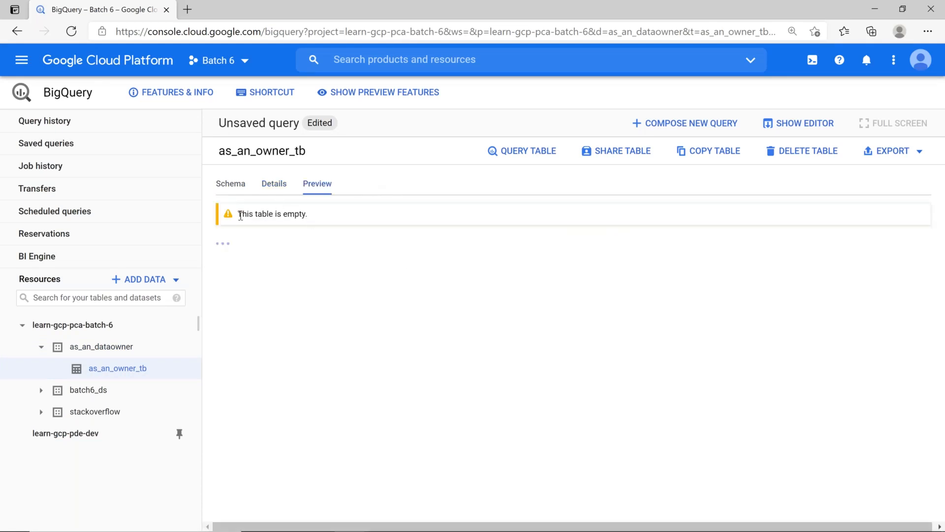
pyautogui.moveTo(238, 216); pyautogui.dragTo(335, 215)
# Rewrite the table query as an INSERT INTO ... VALUES with a sample name and deptid 2
pyautogui.click(540, 149)
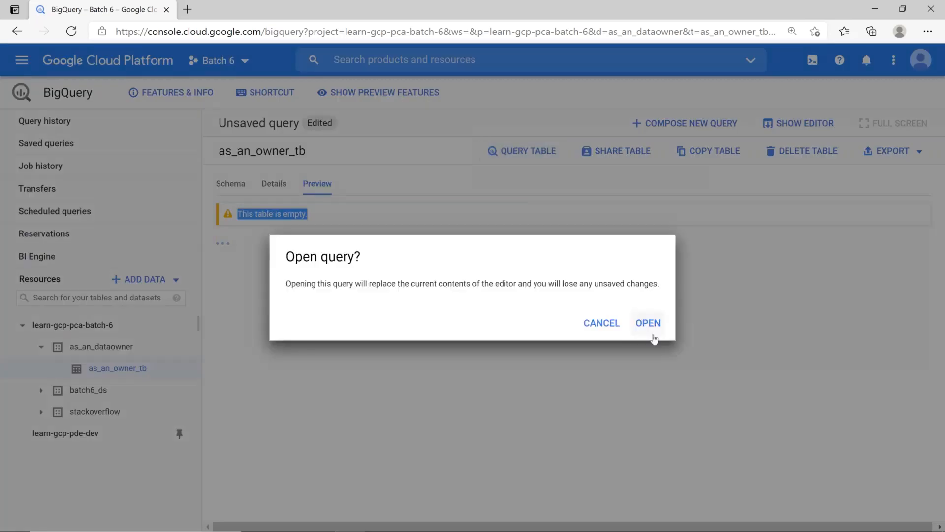
pyautogui.click(648, 320)
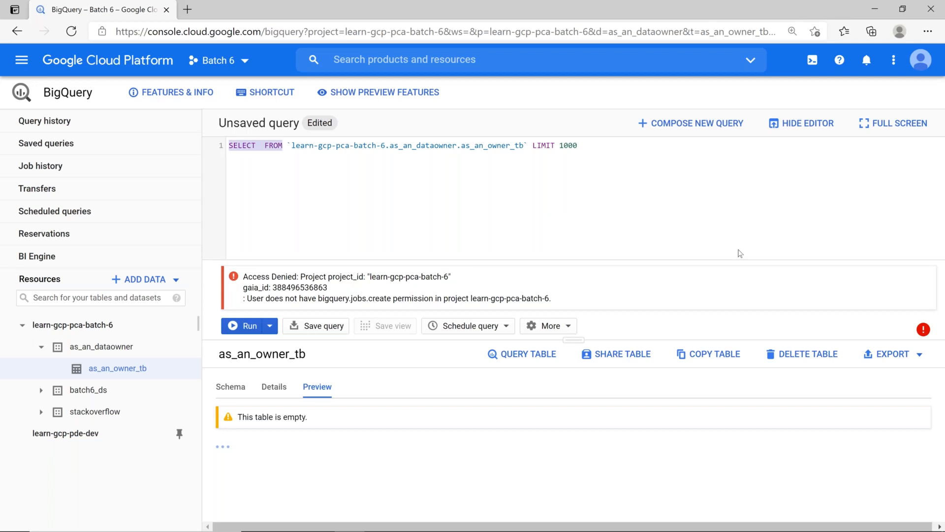
pyautogui.write('INSERT ')
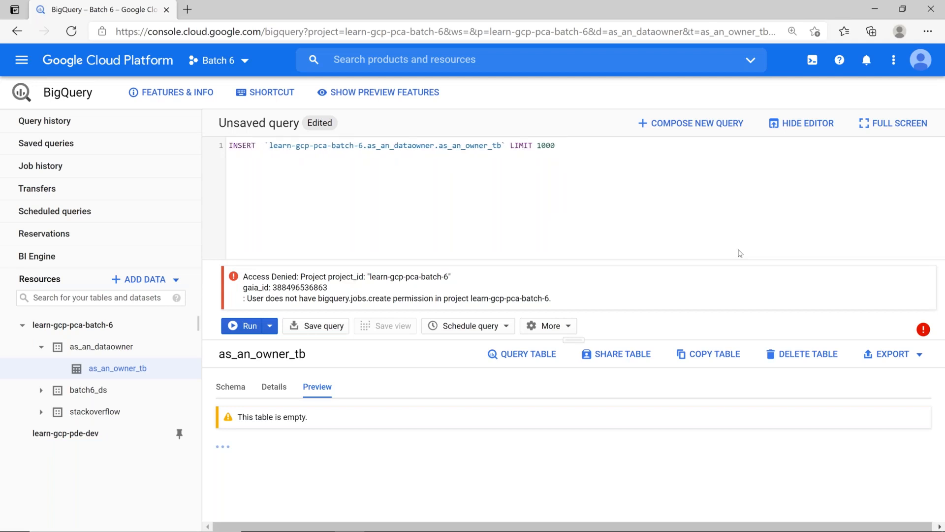
pyautogui.write('INTO')
pyautogui.press('End')
pyautogui.press('BackSpace')
pyautogui.press('BackSpace')
pyautogui.press('BackSpace')
pyautogui.press('BackSpace')
pyautogui.press('BackSpace')
pyautogui.press('BackSpace')
pyautogui.press('BackSpace')
pyautogui.press('BackSpace')
pyautogui.press('BackSpace')
pyautogui.press('BackSpace')
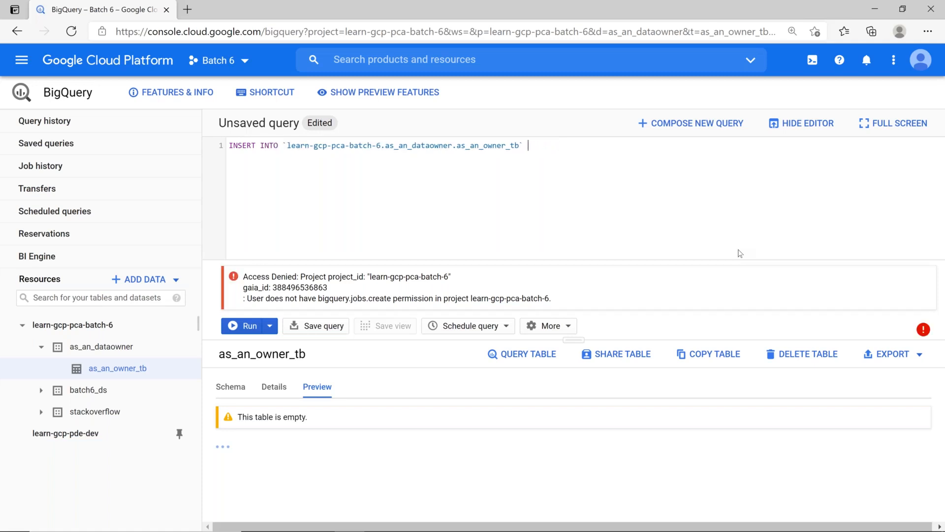
pyautogui.write('()')
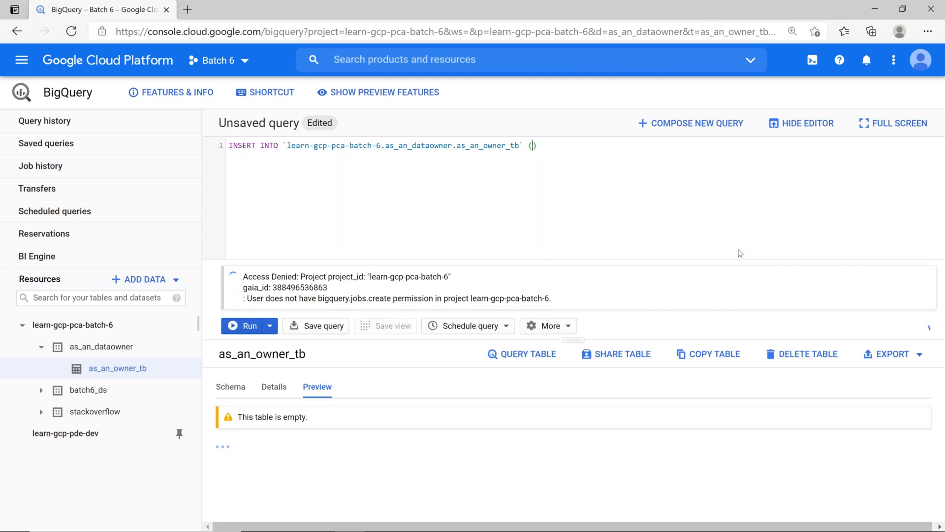
pyautogui.write('VALUES')
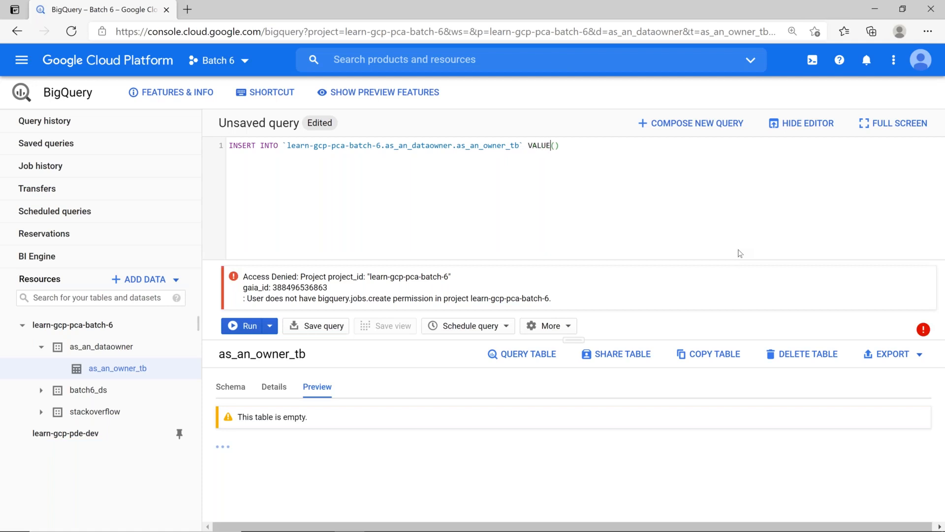
pyautogui.press('Right')
pyautogui.write("'MAHESH',2")
# Start a new table in as_an_dataowner, uploading bigquery_console.csv as the source
pyautogui.click(134, 348)
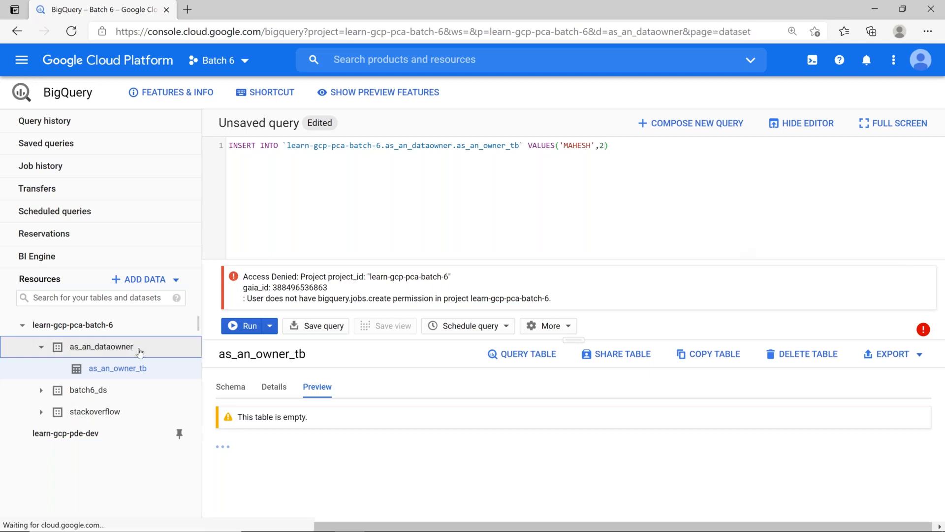
pyautogui.click(41, 347)
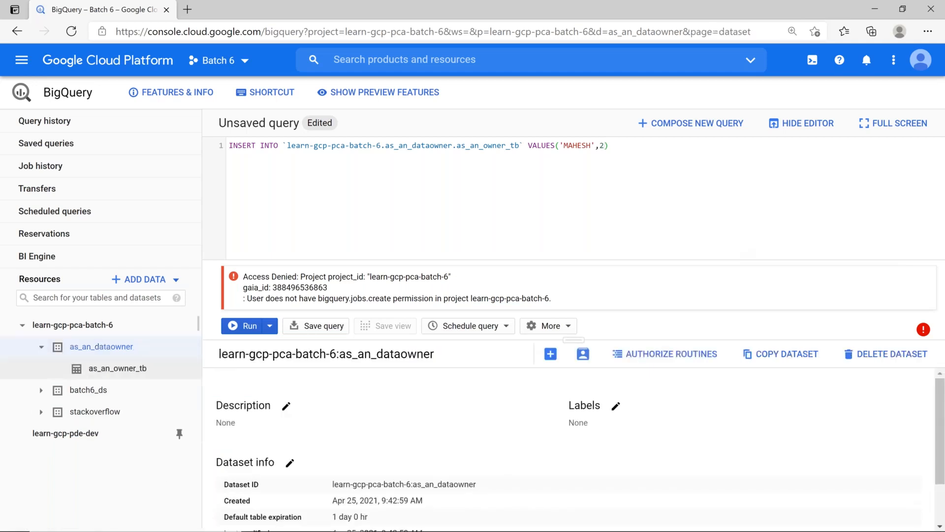
pyautogui.click(550, 353)
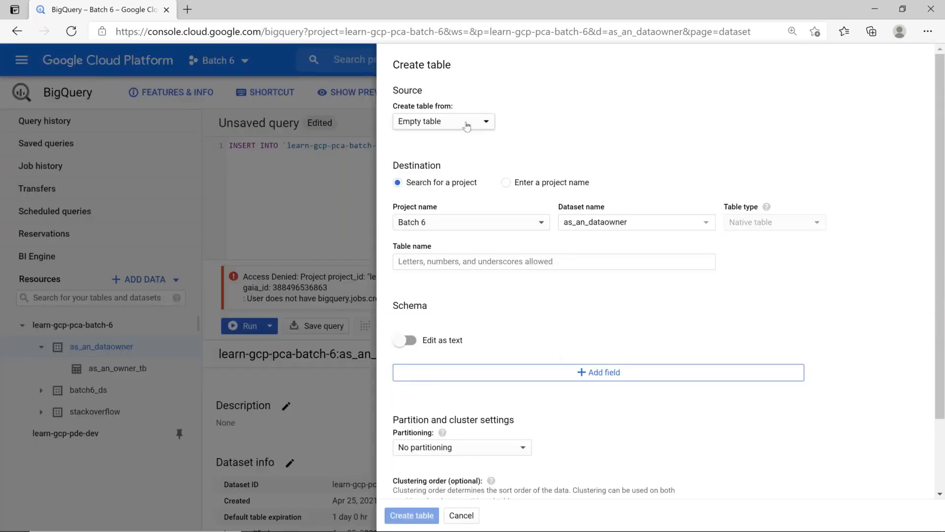
pyautogui.click(467, 127)
pyautogui.click(490, 144)
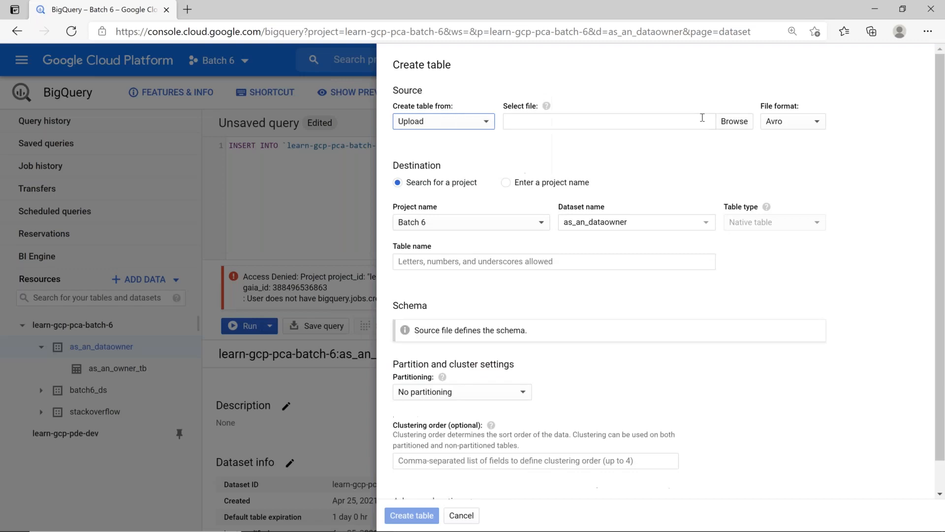
pyautogui.click(742, 123)
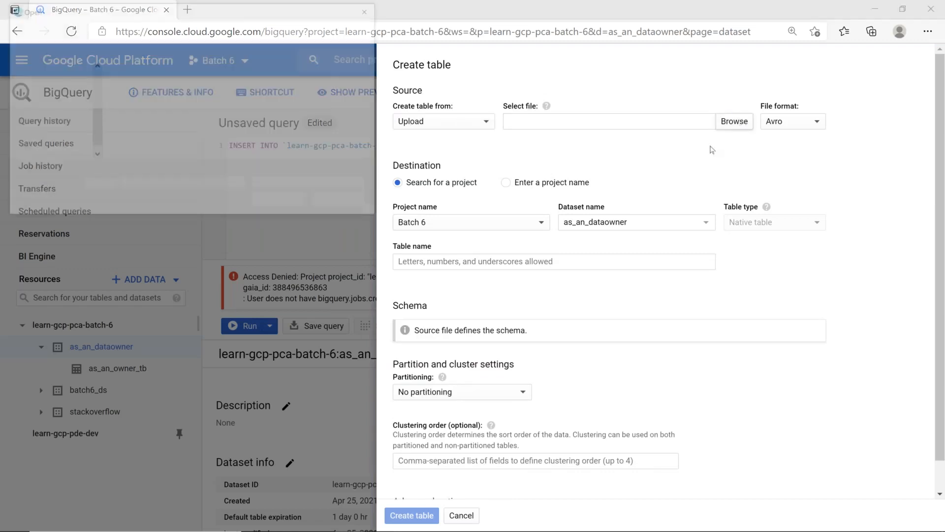
pyautogui.doubleClick(144, 103)
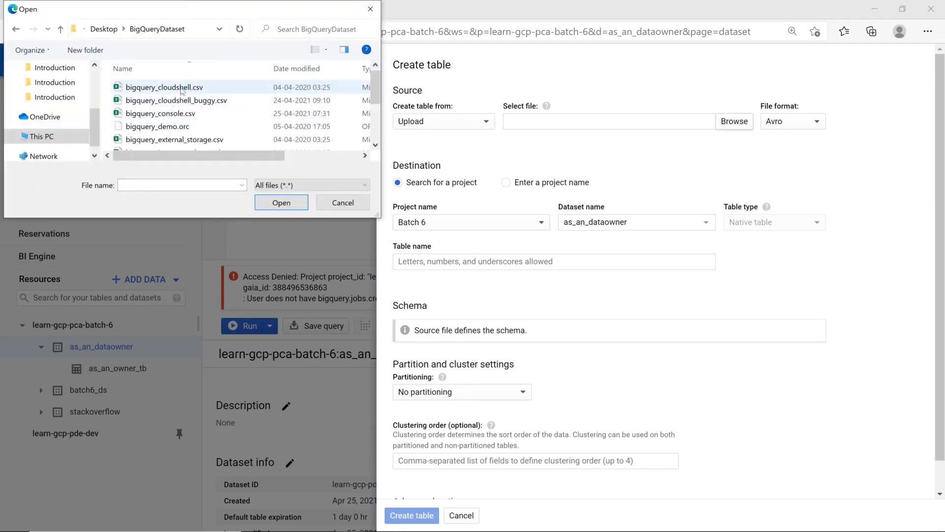
pyautogui.click(176, 113)
pyautogui.doubleClick(177, 114)
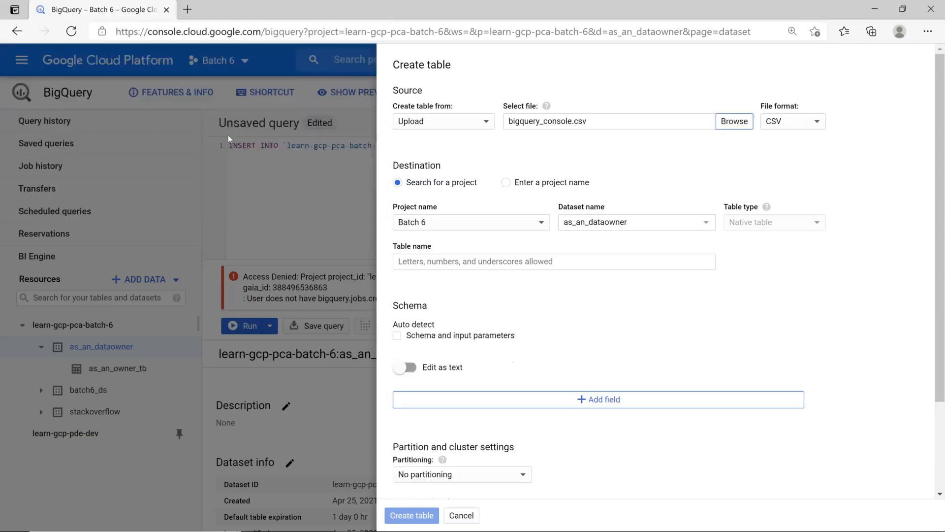
# Name the table employees, auto-detect the schema, skip 1 header row, and submit
pyautogui.click(468, 268)
pyautogui.write('E')
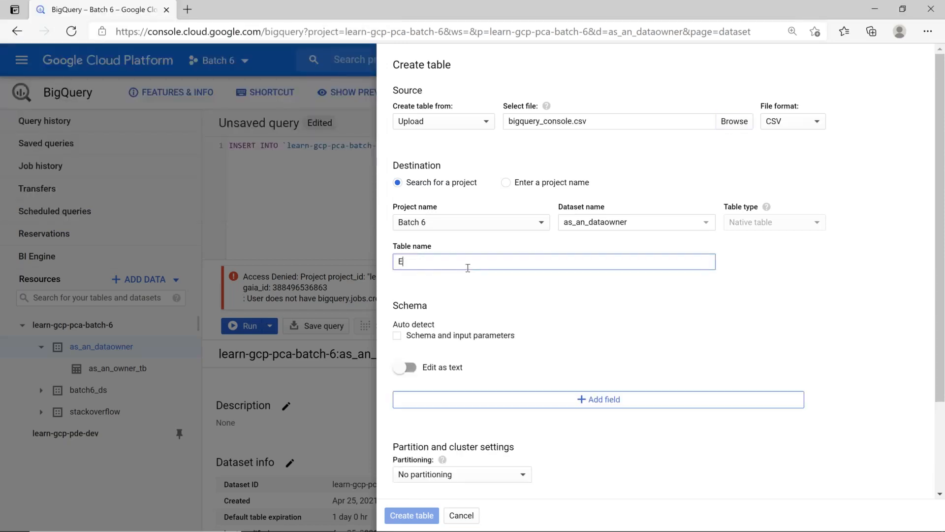
pyautogui.write('MPLO')
pyautogui.press('BackSpace')
pyautogui.press('BackSpace')
pyautogui.press('BackSpace')
pyautogui.press('BackSpace')
pyautogui.press('BackSpace')
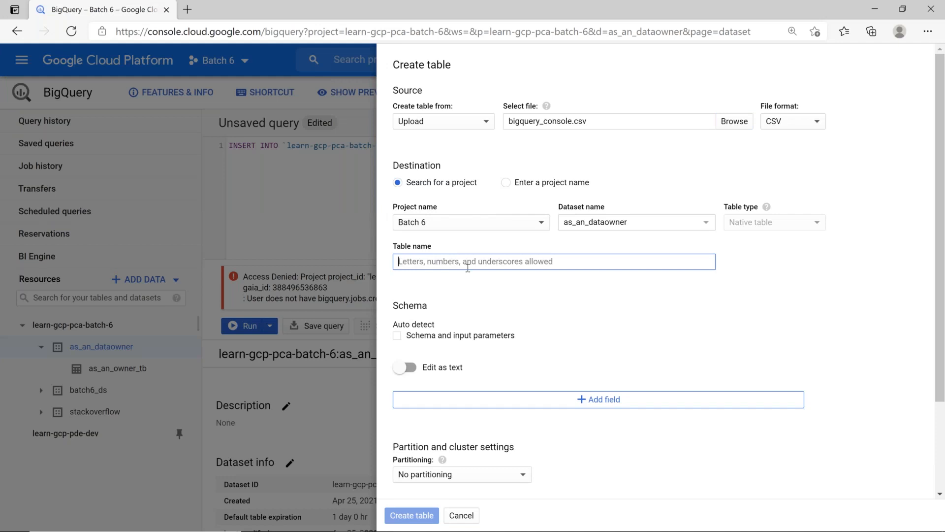
pyautogui.write('employ')
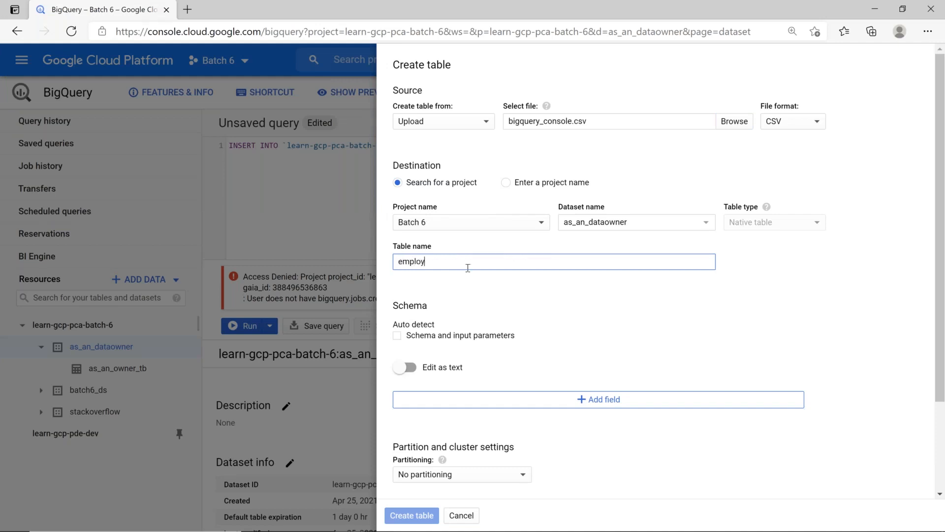
pyautogui.write('ees')
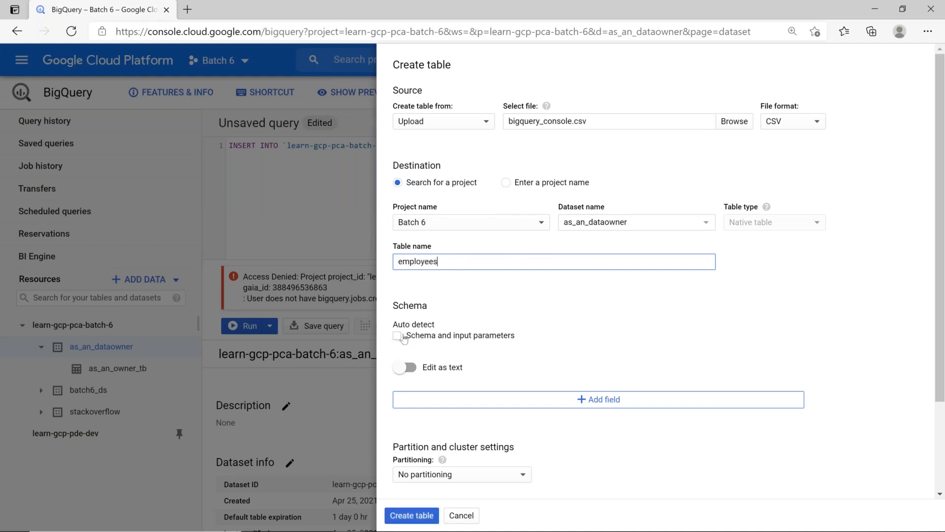
pyautogui.click(398, 335)
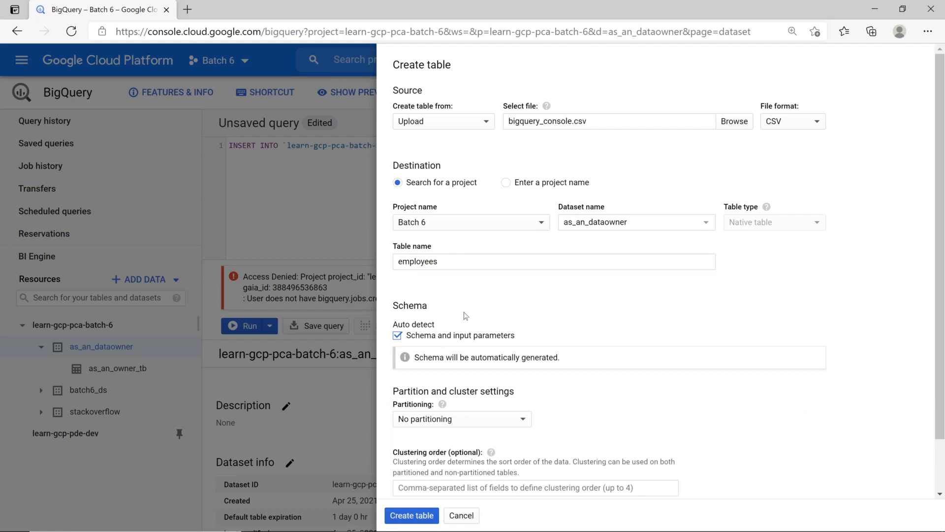
pyautogui.scroll(-1, 465, 315)
pyautogui.click(479, 469)
pyautogui.scroll(-1, 504, 372)
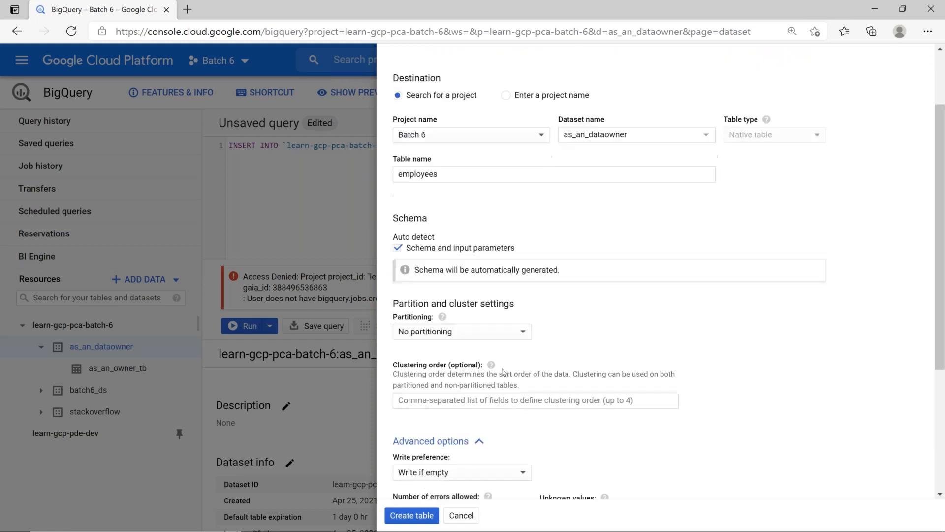
pyautogui.scroll(-4, 503, 373)
pyautogui.doubleClick(421, 389)
pyautogui.write('1')
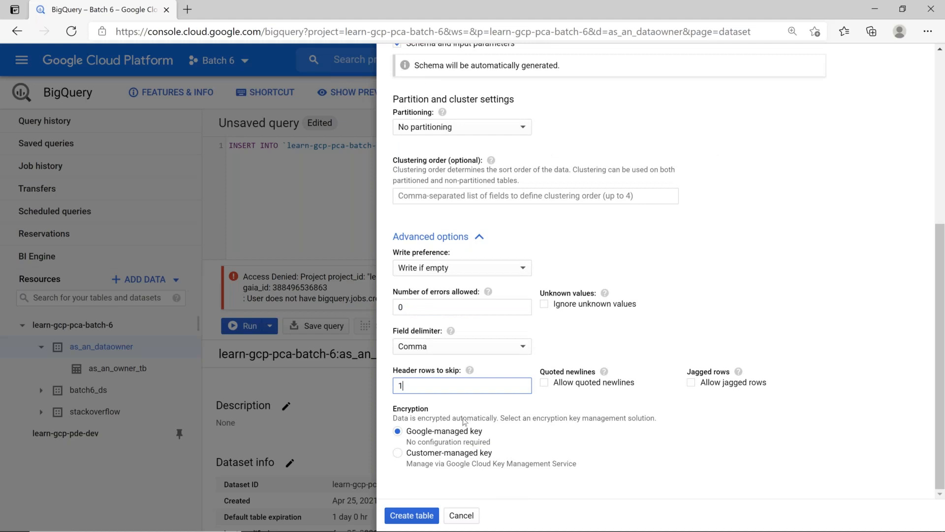
pyautogui.scroll(6, 522, 315)
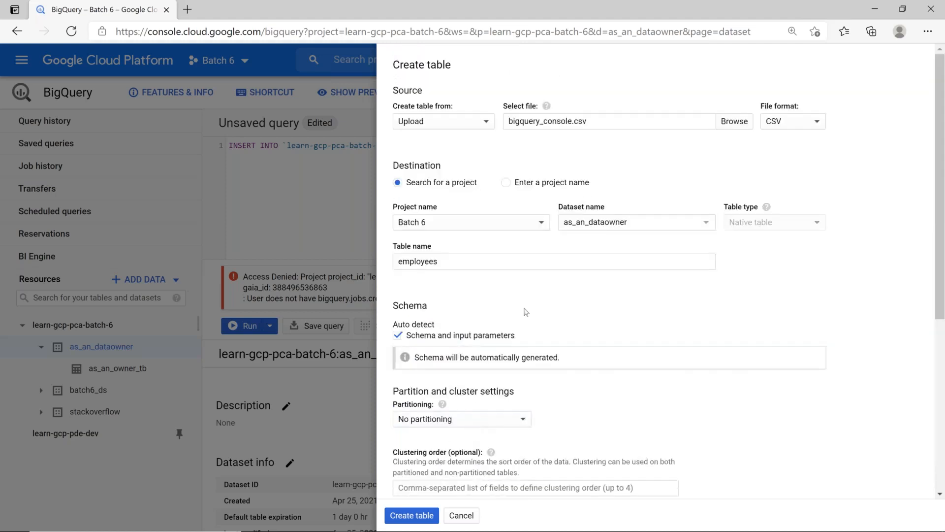
pyautogui.click(427, 516)
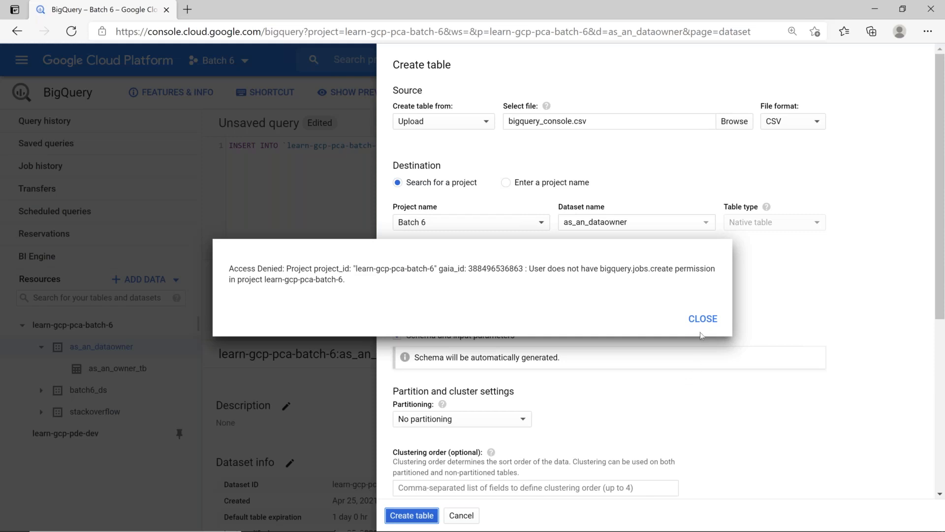
# Dismiss the Access Denied error and cancel the table creation
pyautogui.click(703, 319)
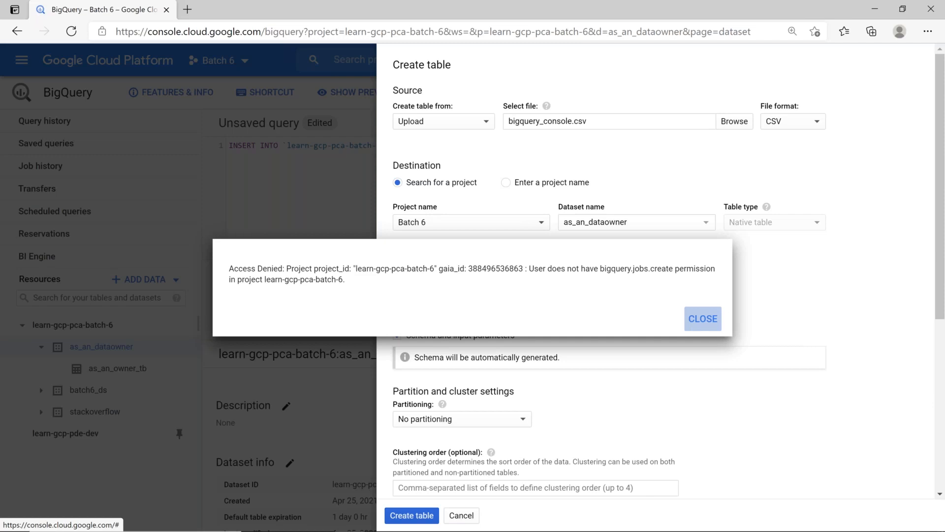
pyautogui.click(702, 319)
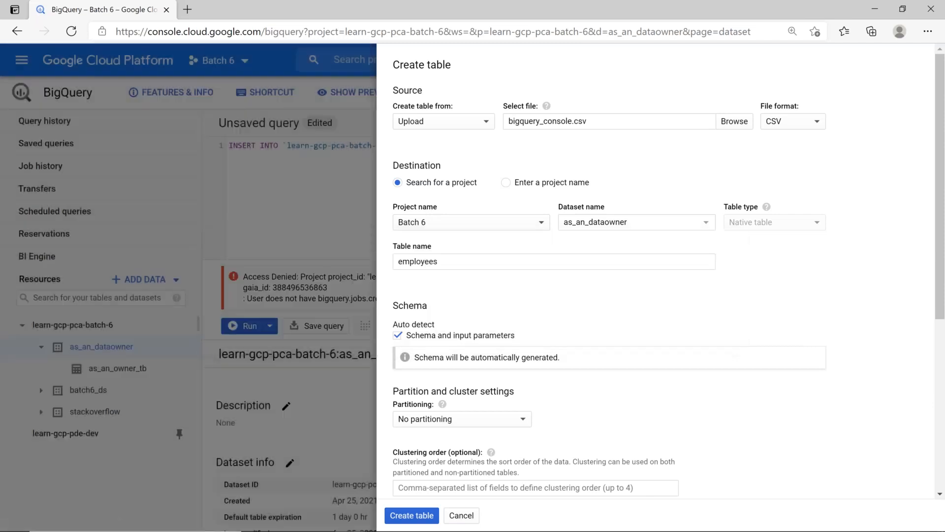
pyautogui.click(462, 518)
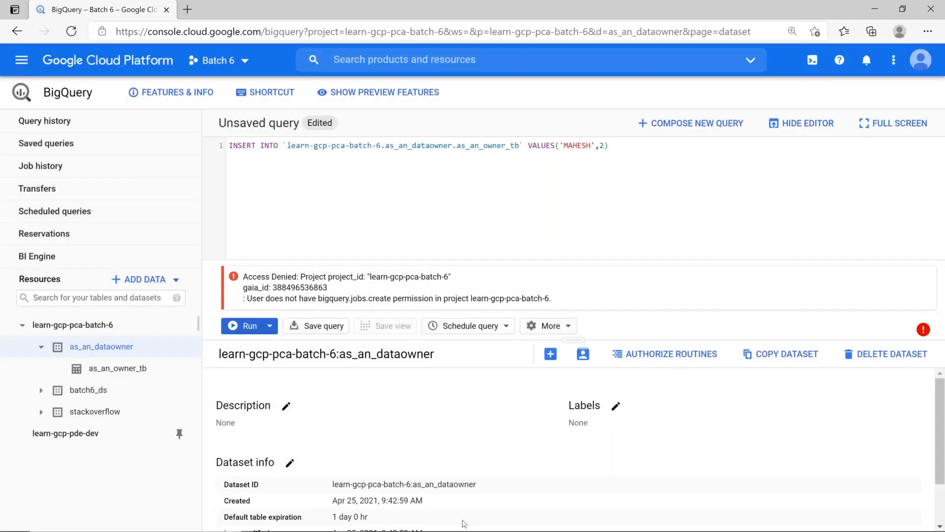
# Add a second, still-empty role entry to the Data Owner member's IAM permissions
pyautogui.hotkey('alt', 'Tab')
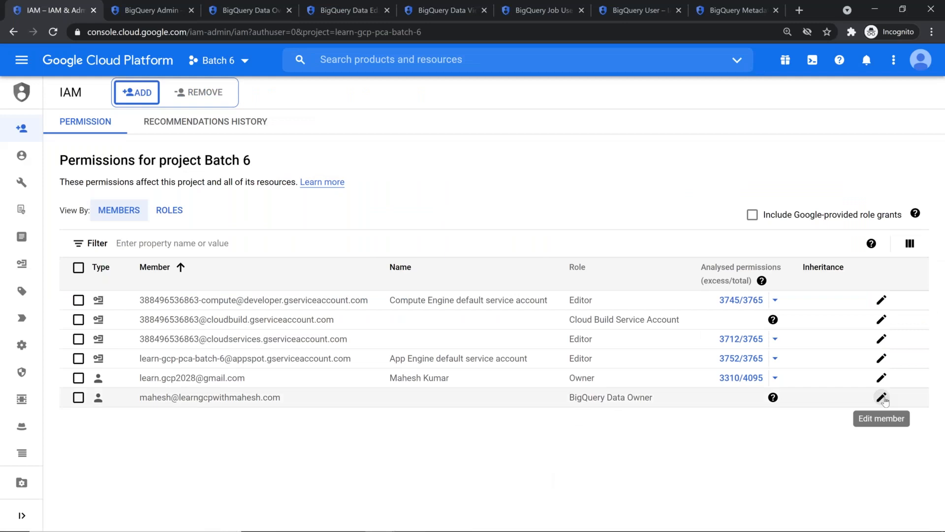
pyautogui.click(882, 397)
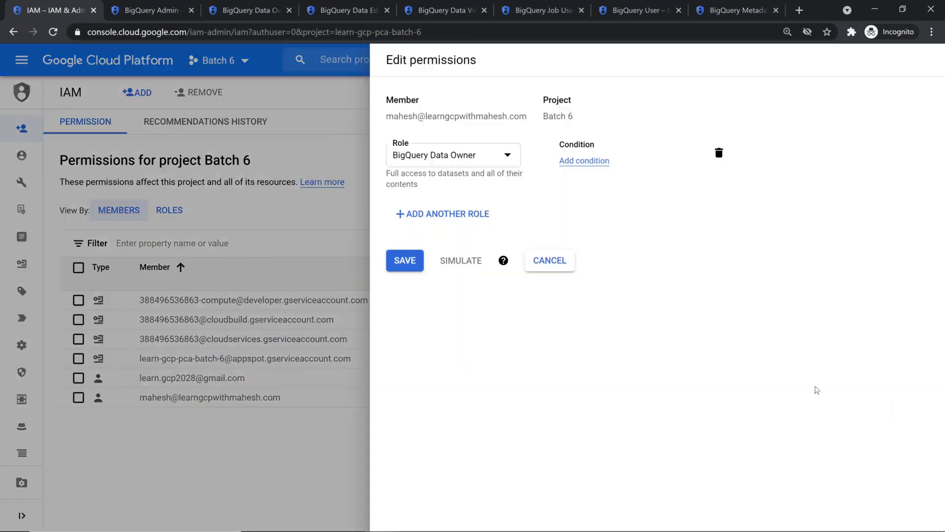
pyautogui.click(487, 218)
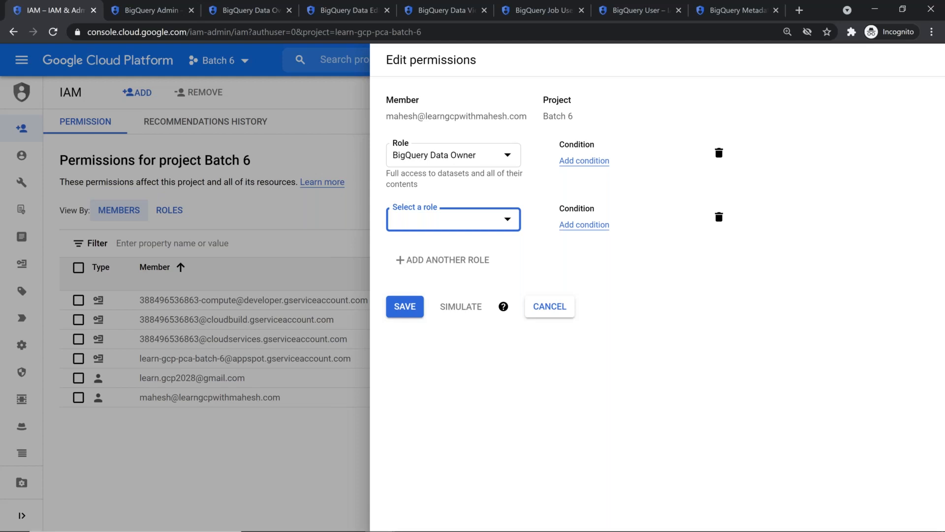
pyautogui.hotkey('alt', 'Tab')
pyautogui.hotkey('alt', 'Tab')
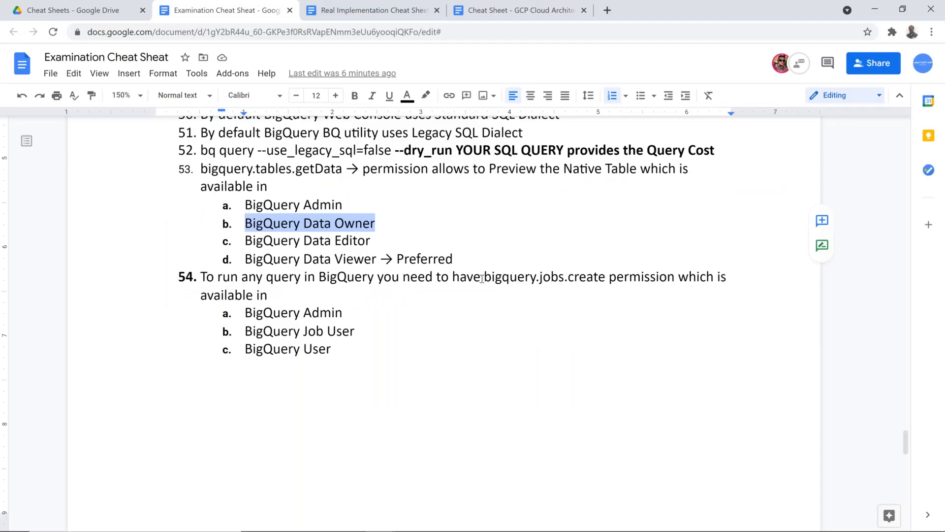
# Bold bigquery.jobs.create in item 54 and bigquery.tables.getData in item 53
pyautogui.moveTo(481, 276); pyautogui.dragTo(609, 276)
pyautogui.hotkey('ctrl', 'b')
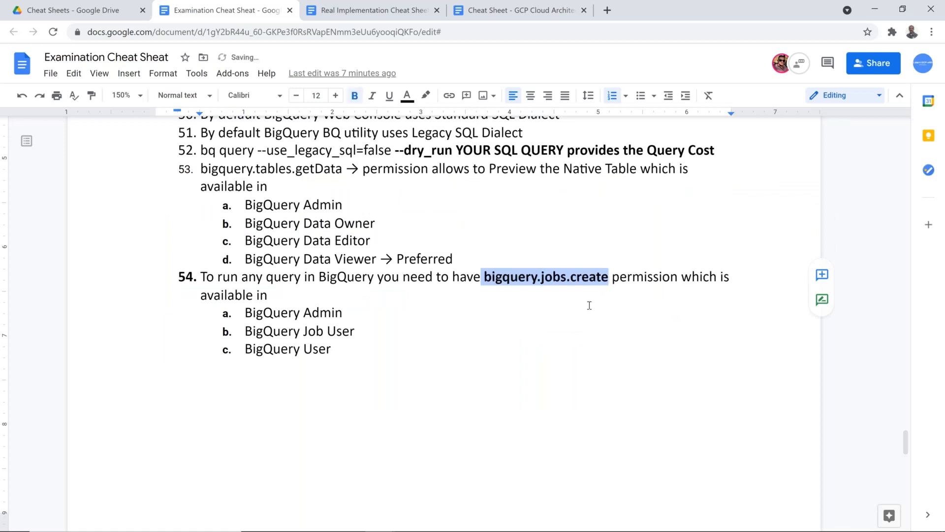
pyautogui.click(338, 168)
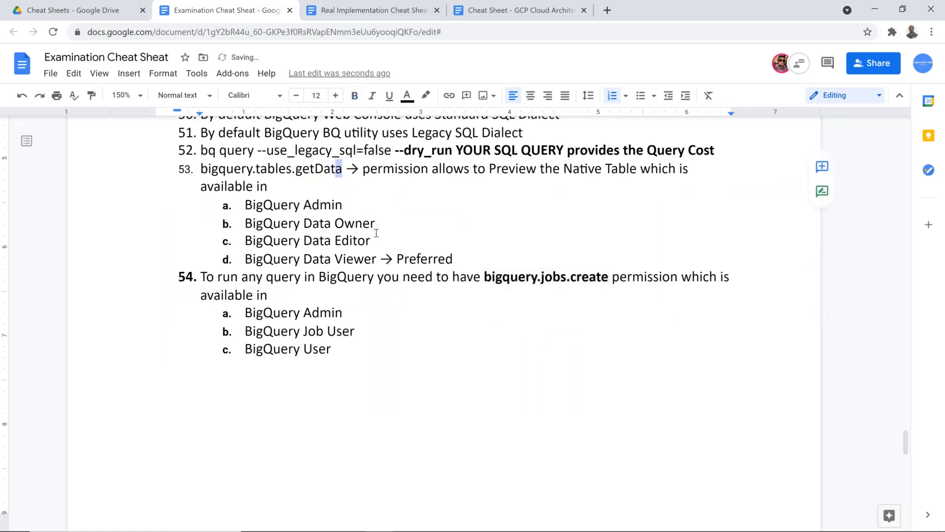
pyautogui.hotkey('shift', 'Home')
pyautogui.hotkey('ctrl', 'b')
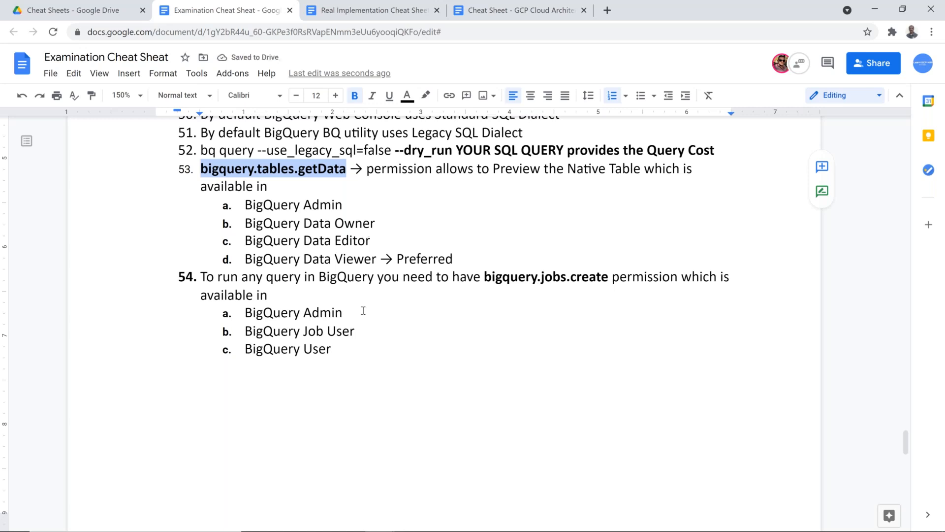
# Append an arrow (-->) to the end of the BigQuery Job User line
pyautogui.click(368, 355)
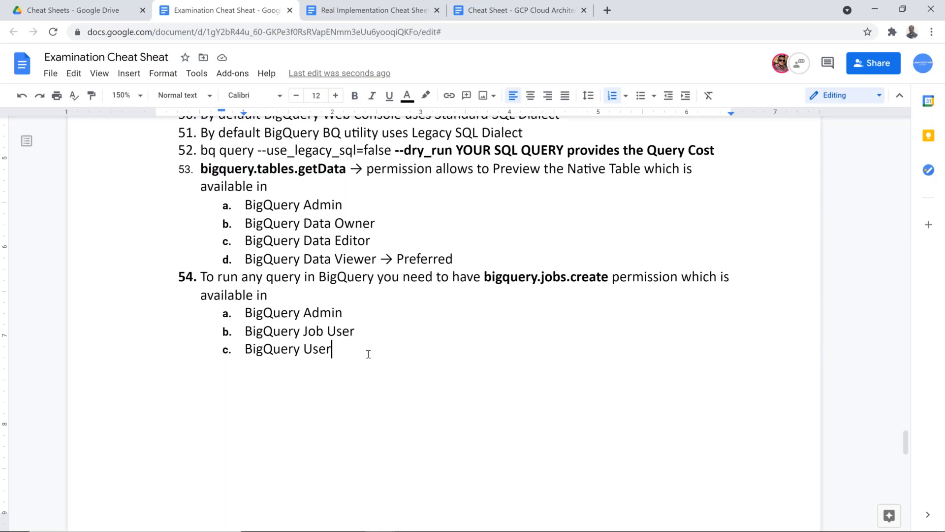
pyautogui.press('Up')
pyautogui.press('End')
pyautogui.write('-->')
pyautogui.hotkey('alt', 'Tab')
pyautogui.hotkey('alt', 'Tab')
pyautogui.hotkey('alt', 'shift', 'Tab')
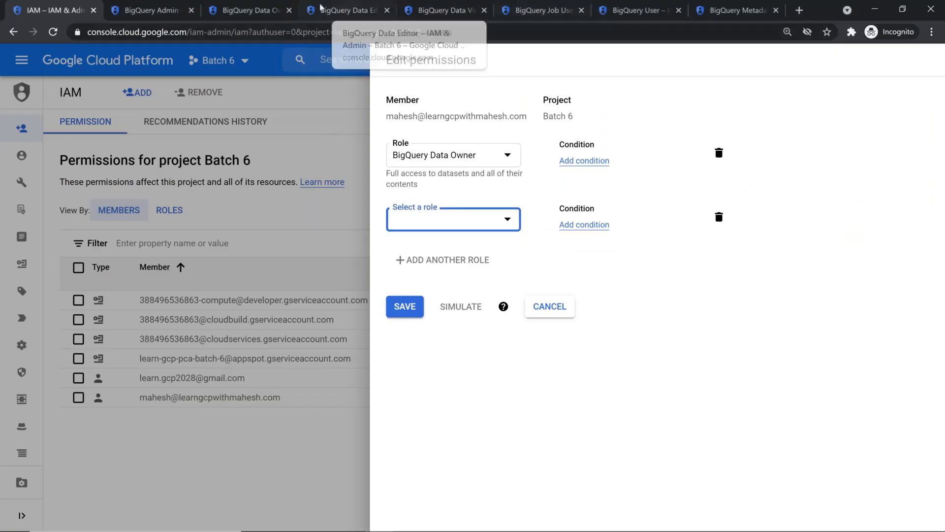
# Compare the Data Editor, Data Viewer, Job User and User roles, ending on Job User's 3 permissions
pyautogui.click(322, 7)
pyautogui.click(429, 8)
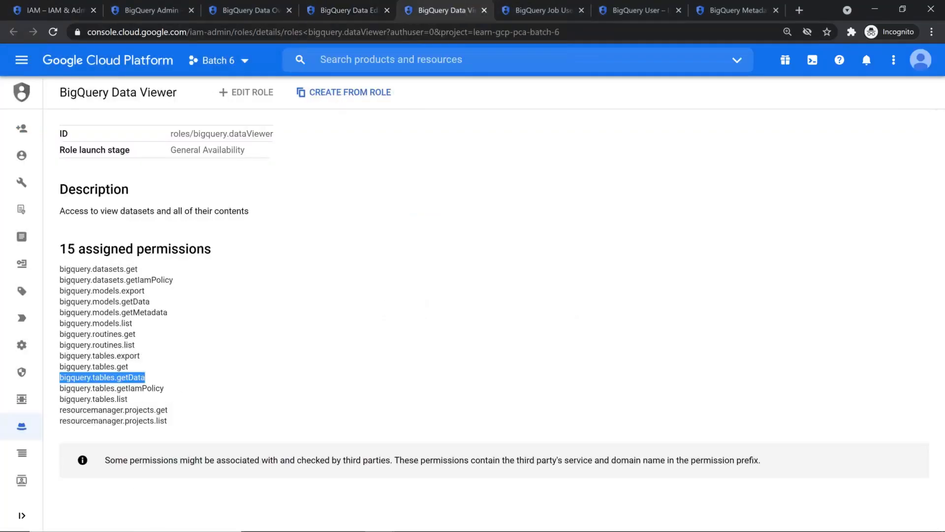
pyautogui.click(525, 10)
pyautogui.doubleClick(243, 134)
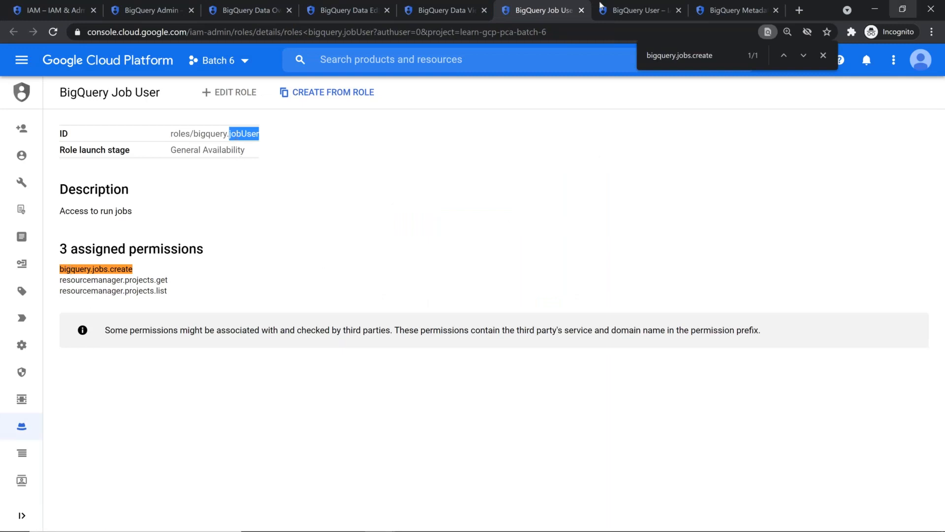
pyautogui.click(623, 10)
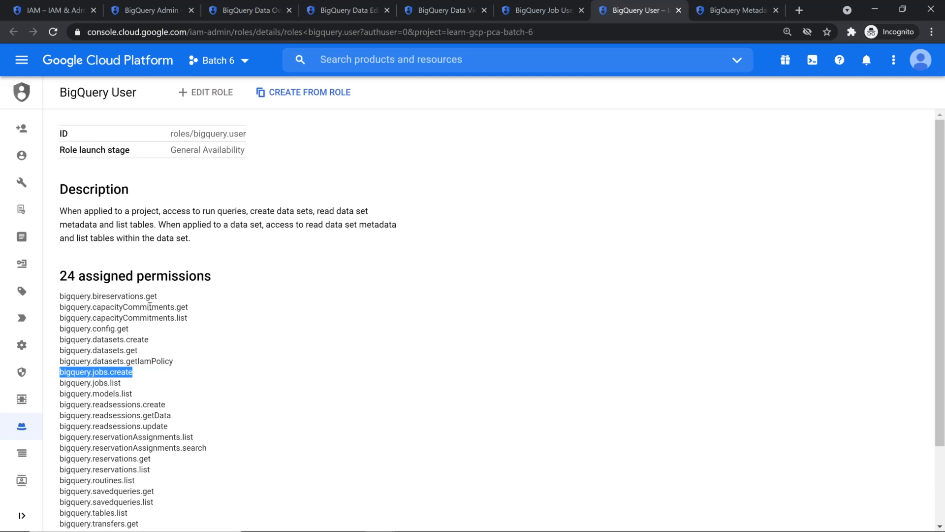
pyautogui.click(444, 9)
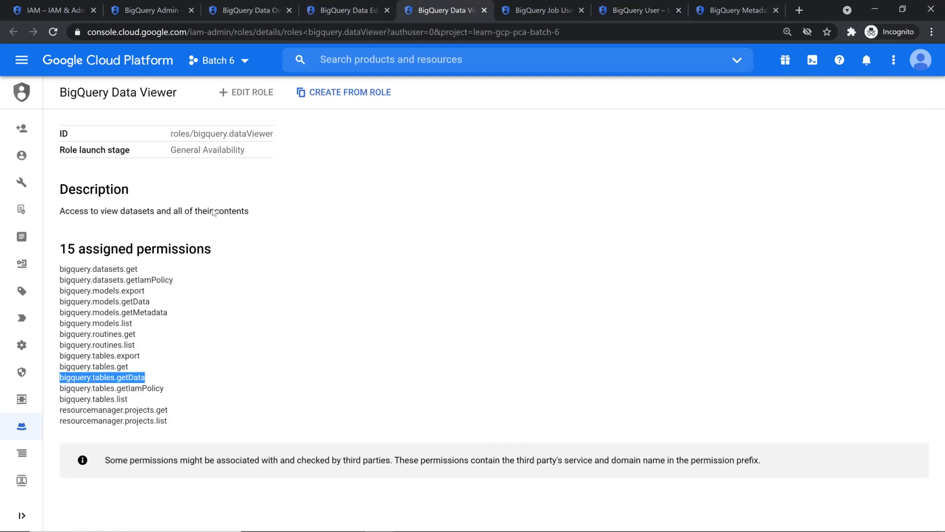
pyautogui.hotkey('ctrl', 'Tab')
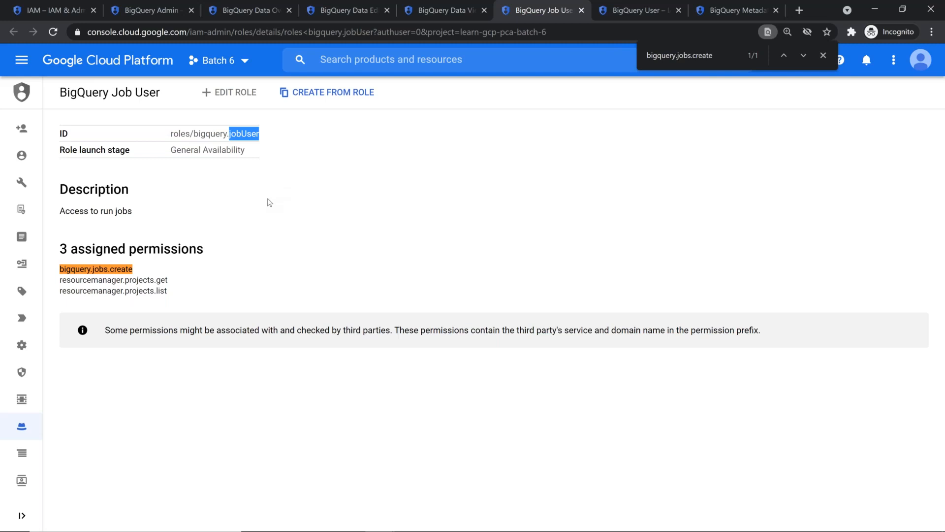
pyautogui.hotkey('alt', 'Tab')
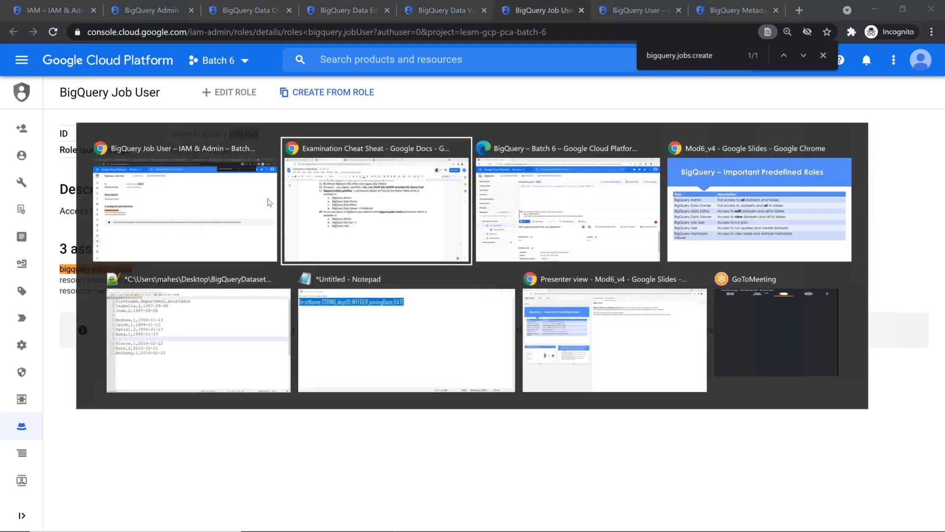
# After the Job User arrow, write 'Preferred (because it contains only 3 permission)'
pyautogui.hotkey('alt', 'Tab')
pyautogui.hotkey('alt', 'shift', 'Tab')
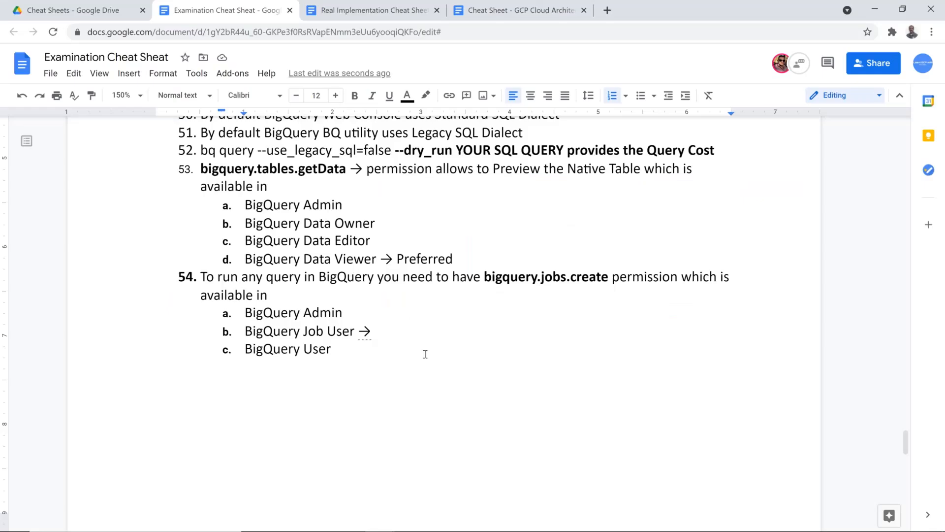
pyautogui.write('Prefer')
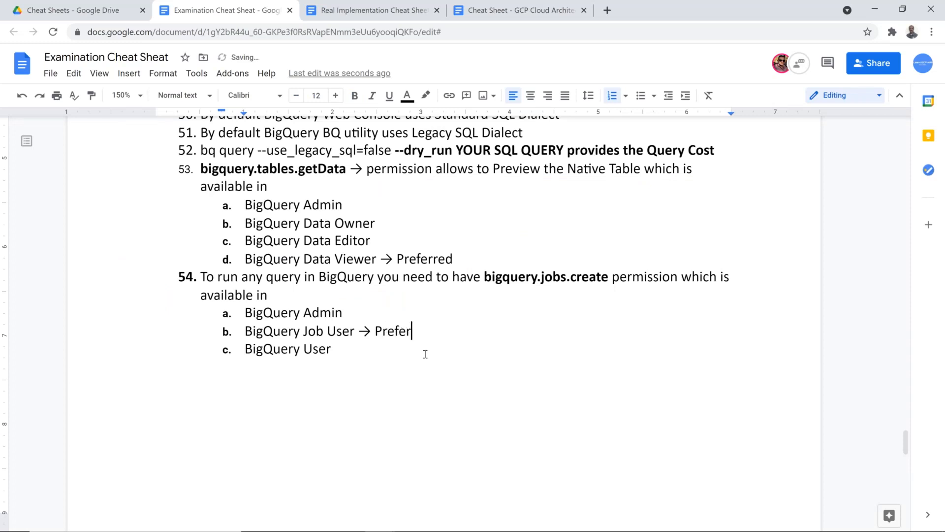
pyautogui.write('red ()')
pyautogui.press('Left')
pyautogui.write('ebcu')
pyautogui.press('BackSpace')
pyautogui.press('BackSpace')
pyautogui.press('BackSpace')
pyautogui.press('BackSpace')
pyautogui.write('because o')
pyautogui.press('BackSpace')
pyautogui.write('it contains only 3 permission')
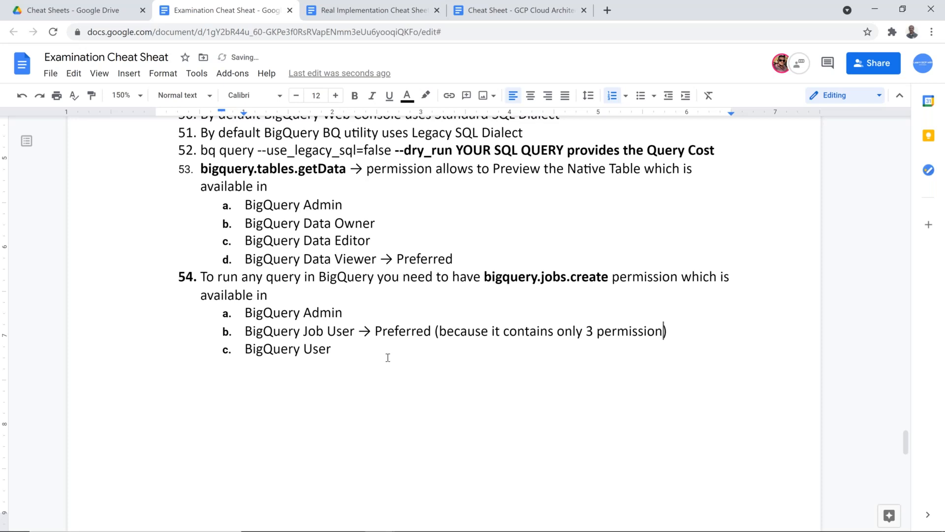
pyautogui.hotkey('alt', 'Tab')
pyautogui.press('Tab')
# Give the member BigQuery Job User as a second role and save the policy
pyautogui.hotkey('alt', 'shift', 'Tab')
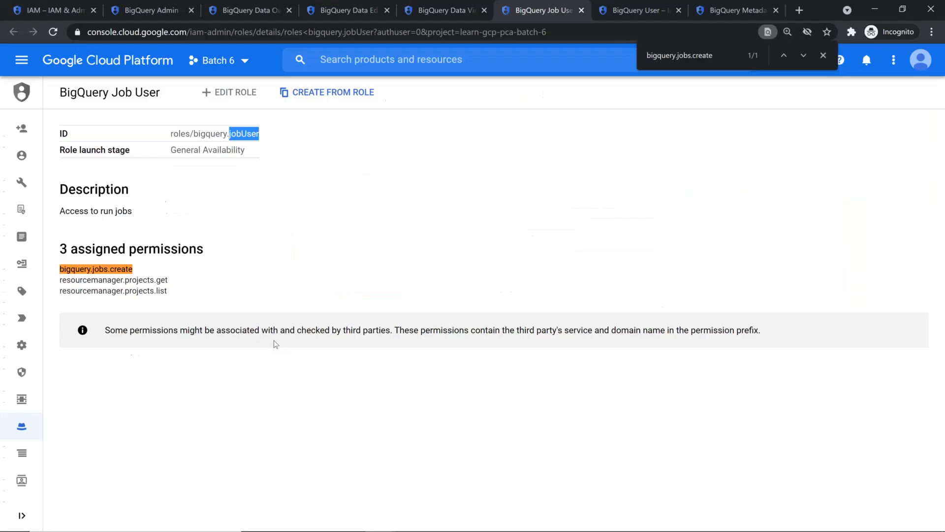
pyautogui.click(65, 6)
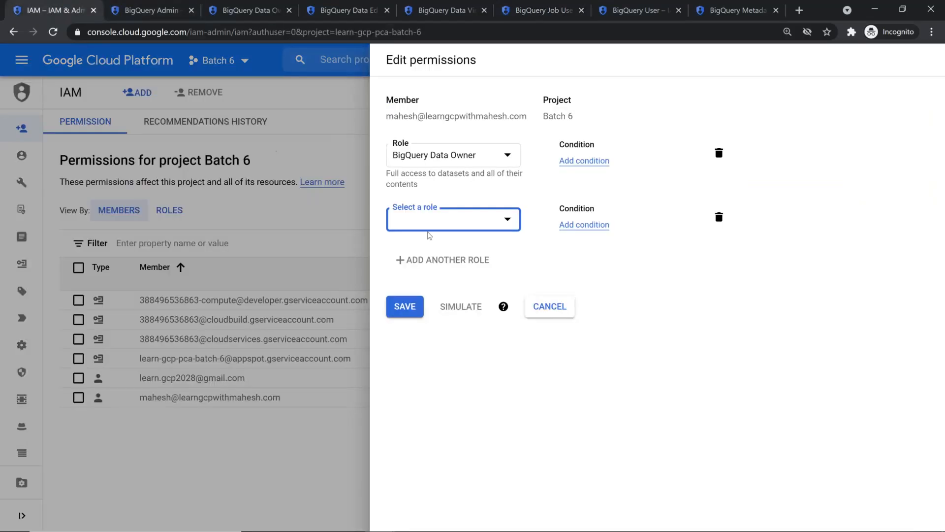
pyautogui.click(460, 224)
pyautogui.scroll(-6, 461, 304)
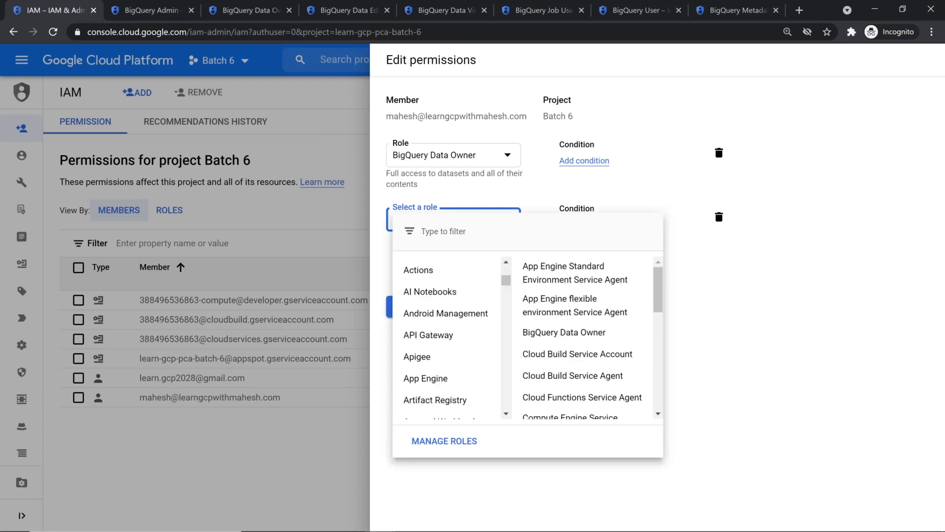
pyautogui.moveTo(421, 316)
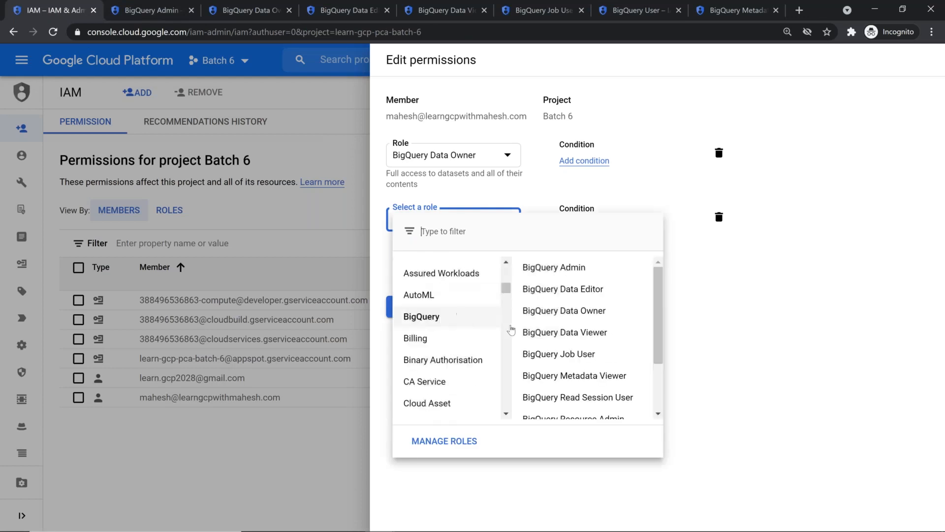
pyautogui.click(597, 354)
pyautogui.click(408, 318)
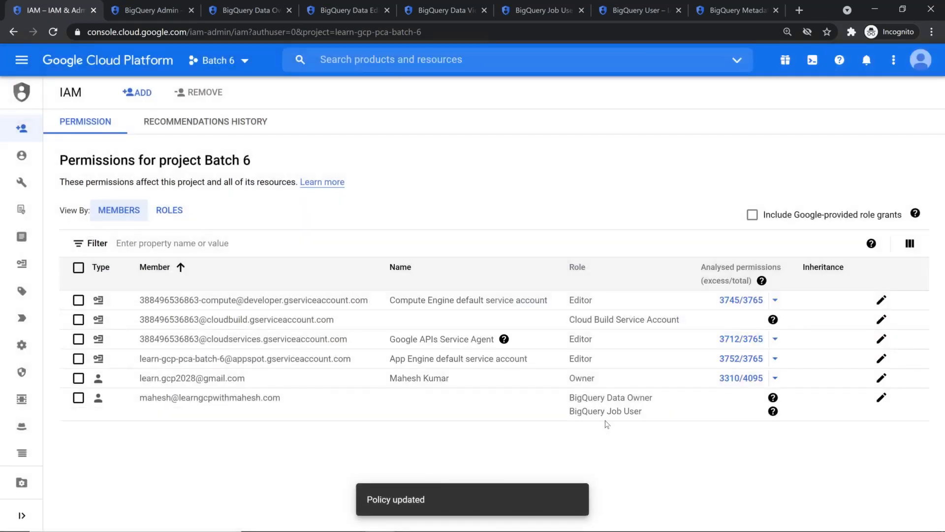
pyautogui.hotkey('alt', 'Tab')
pyautogui.hotkey('alt', 'Tab')
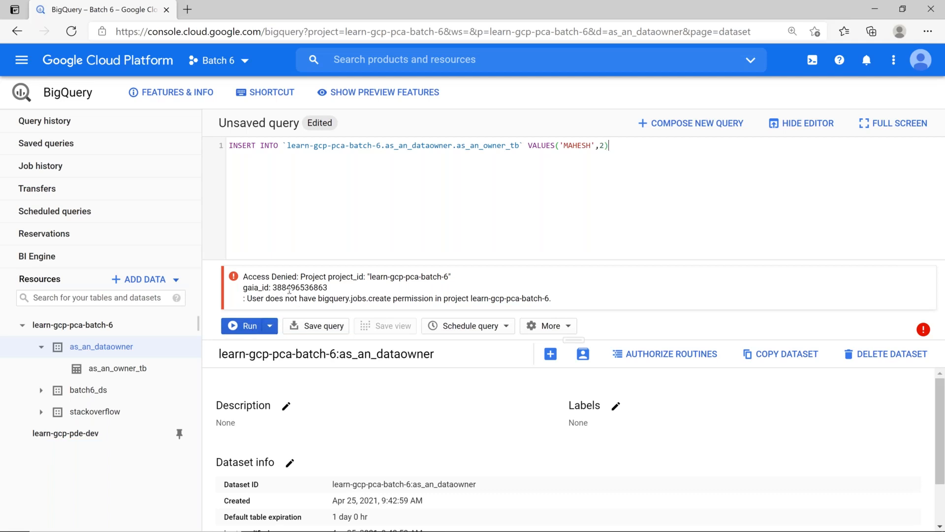
# Rerun the INSERT and preview as_an_owner_tb to see the new row
pyautogui.click(244, 325)
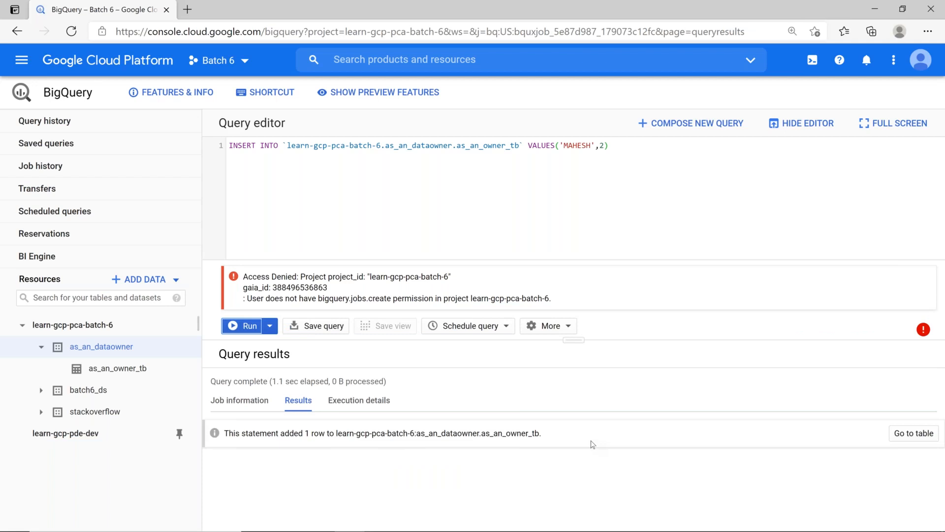
pyautogui.click(107, 367)
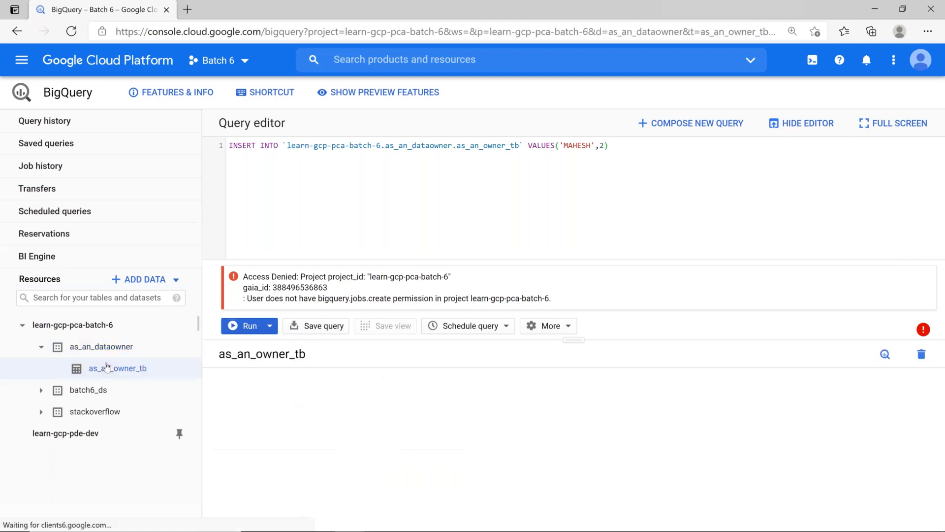
pyautogui.click(319, 395)
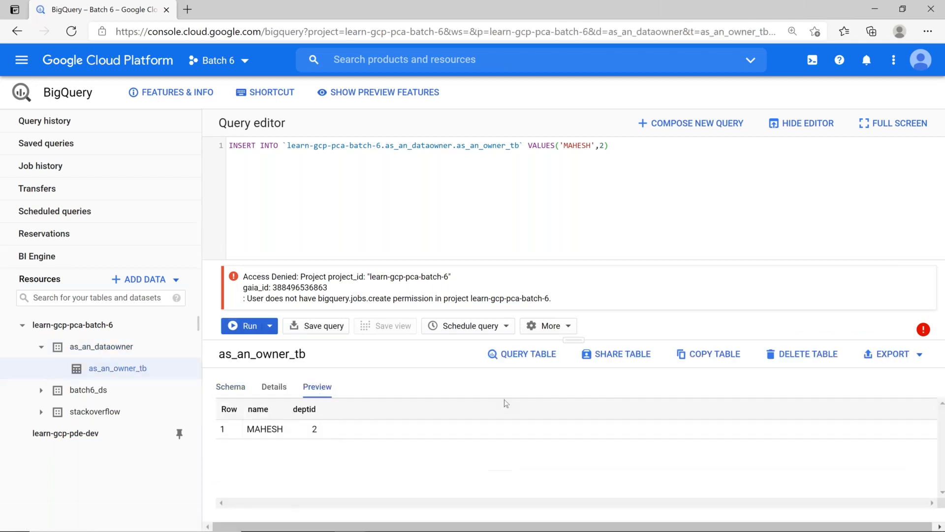
# Query as_an_owner_tb with SELECT name and run it
pyautogui.click(535, 356)
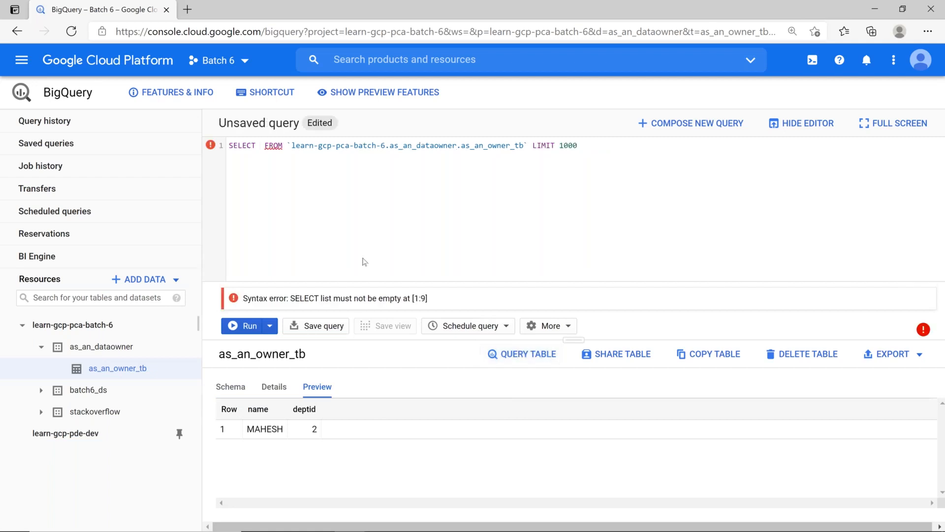
pyautogui.write('n')
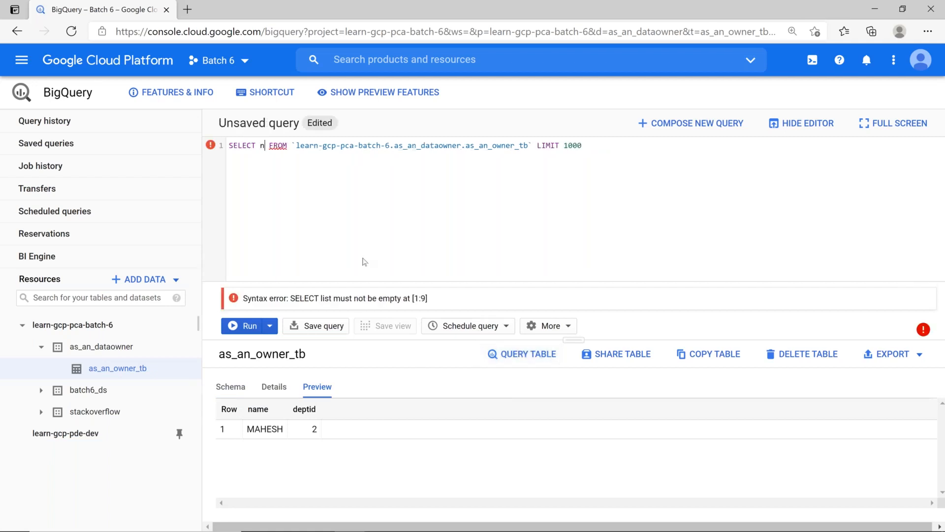
pyautogui.write('ame')
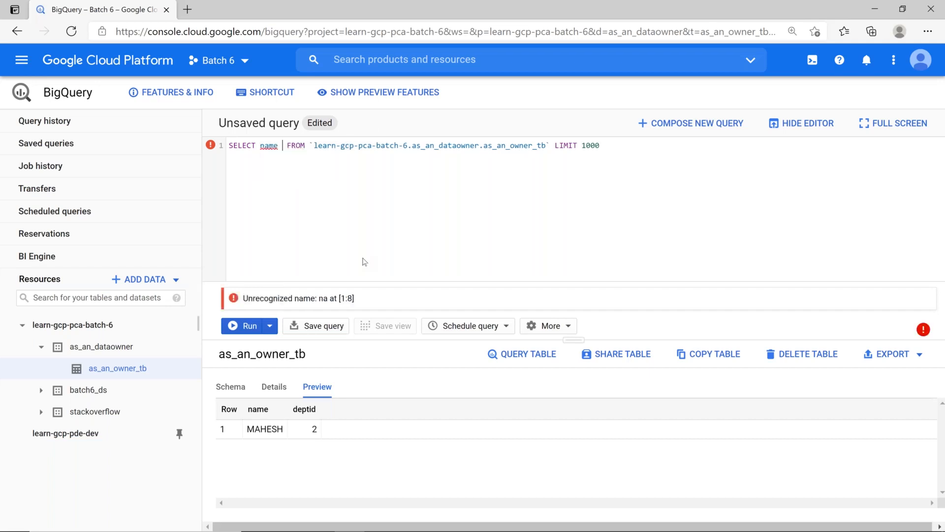
pyautogui.press('BackSpace')
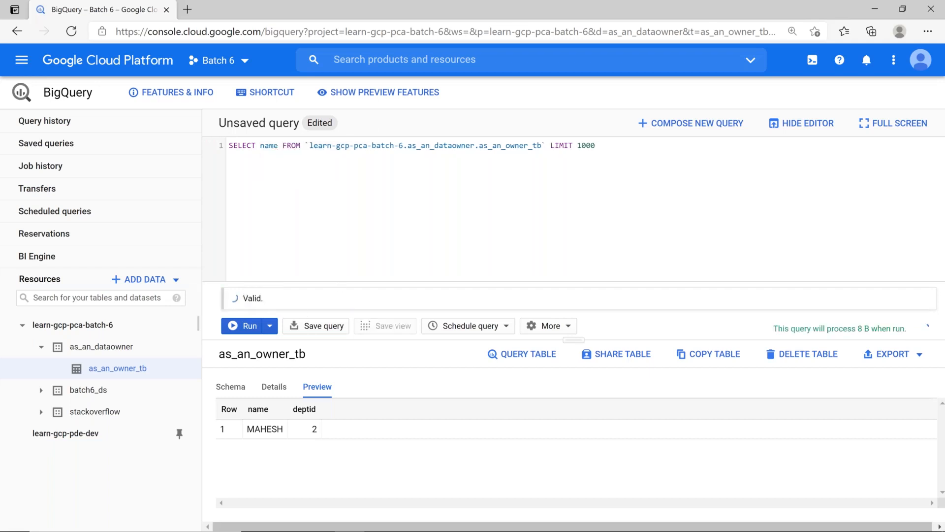
pyautogui.click(257, 328)
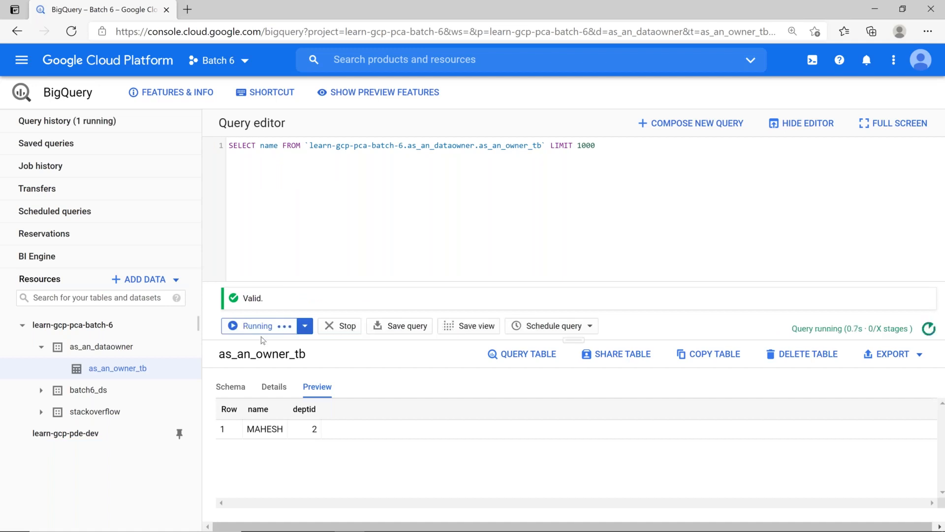
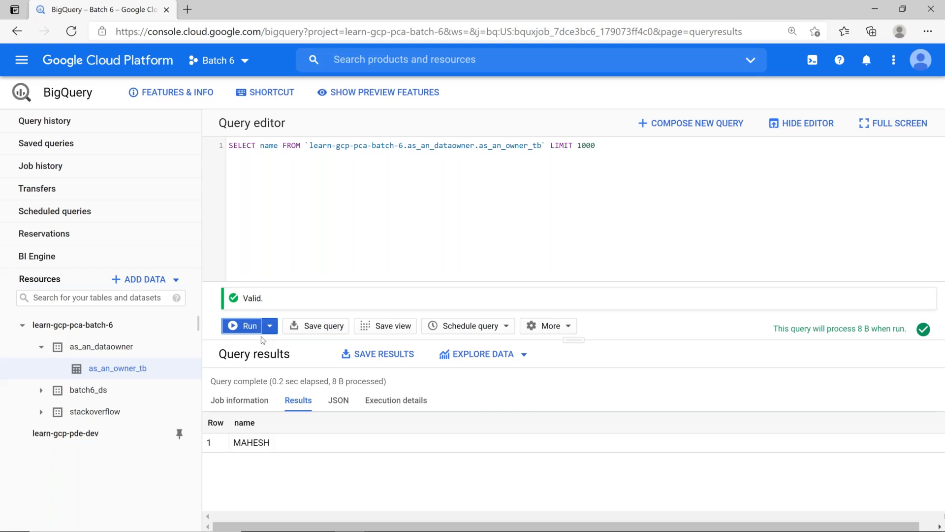
# Compare the permissions of the BigQuery Admin and BigQuery Data Owner roles
pyautogui.hotkey('alt', 'Tab')
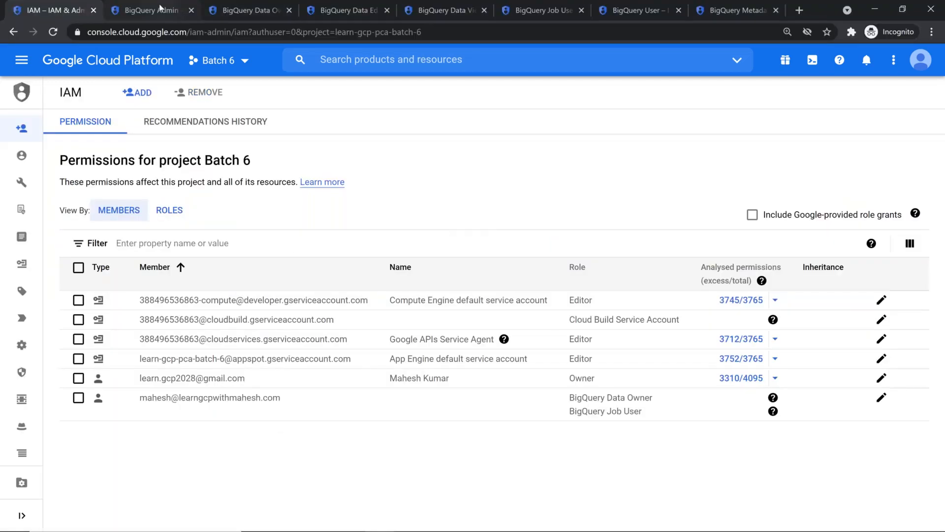
pyautogui.click(164, 18)
pyautogui.click(163, 436)
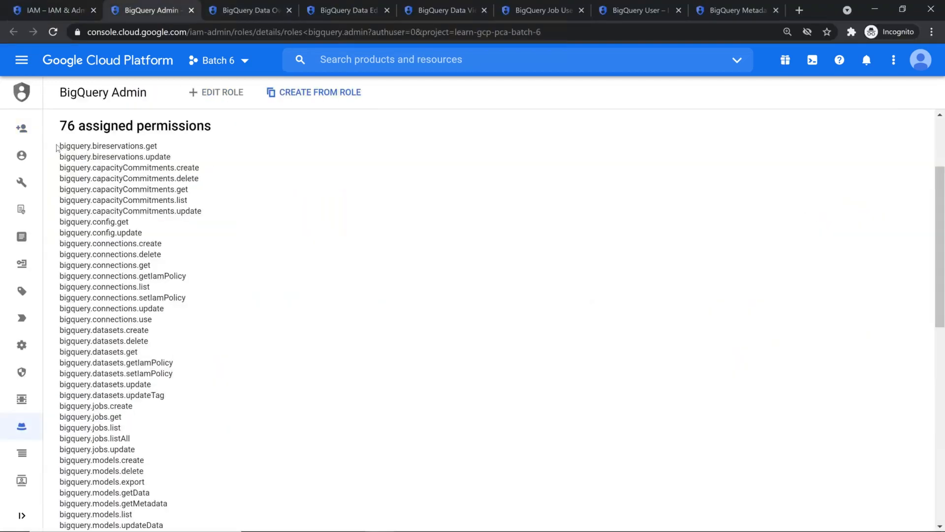
pyautogui.moveTo(61, 148); pyautogui.dragTo(150, 147)
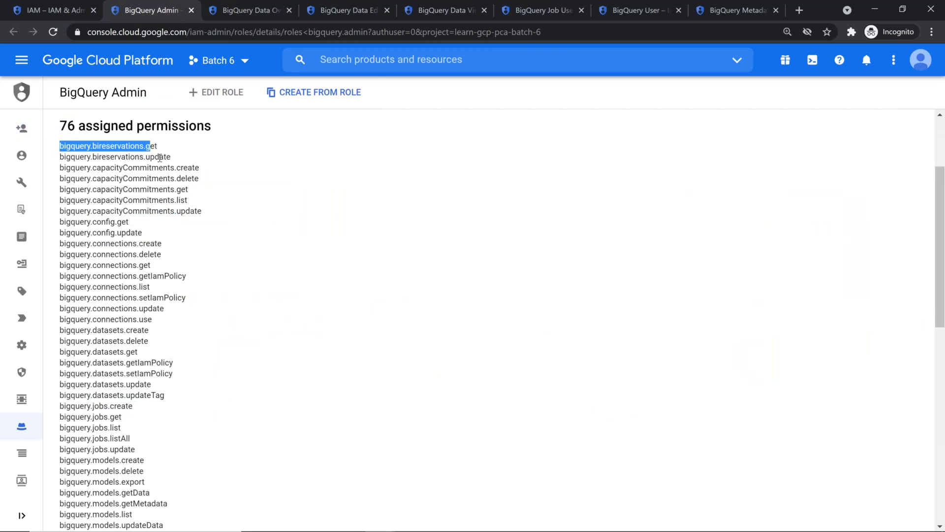
pyautogui.scroll(2, 145, 231)
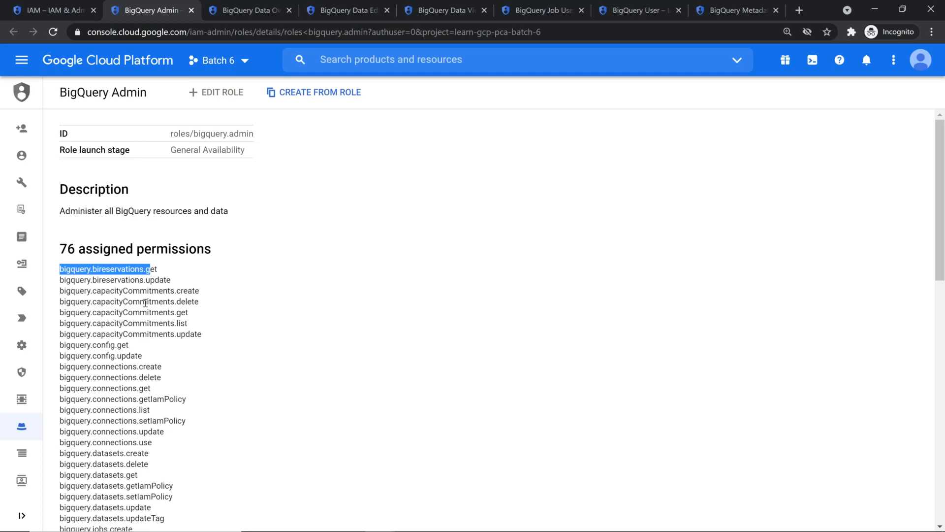
pyautogui.click(258, 18)
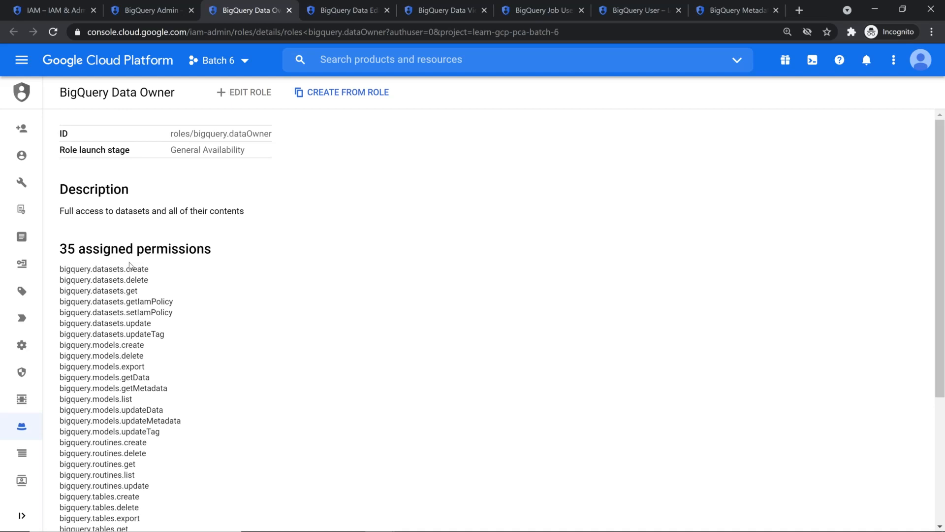
pyautogui.hotkey('alt', 'Tab')
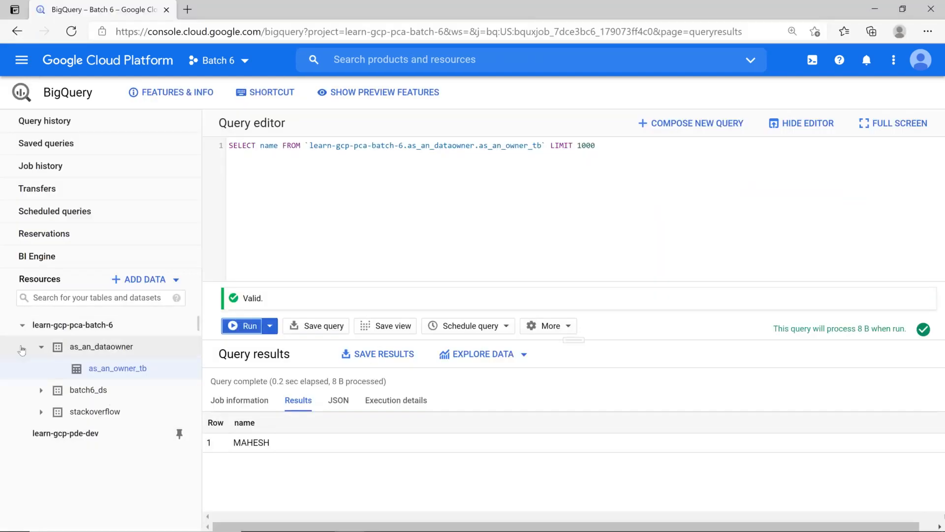
# Delete the stackoverflow dataset by confirming its pasted name, then return to the IAM page
pyautogui.click(43, 349)
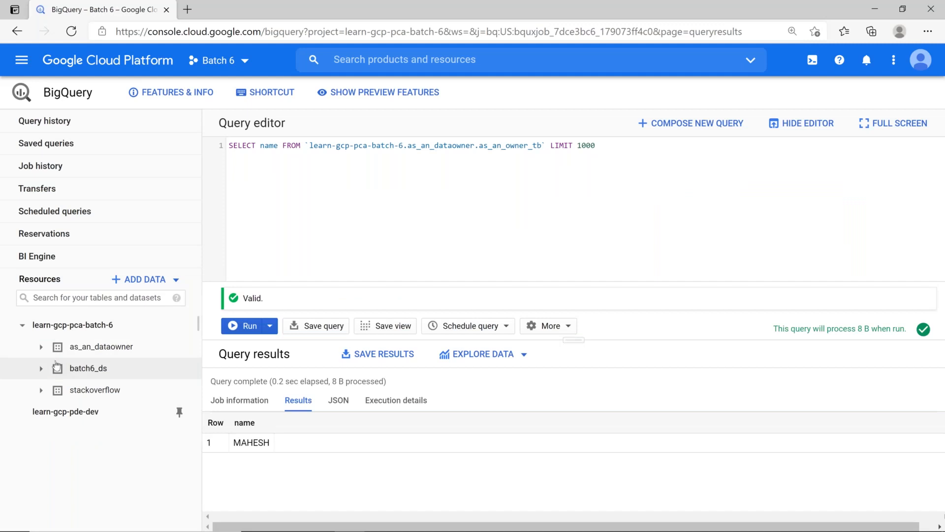
pyautogui.click(93, 390)
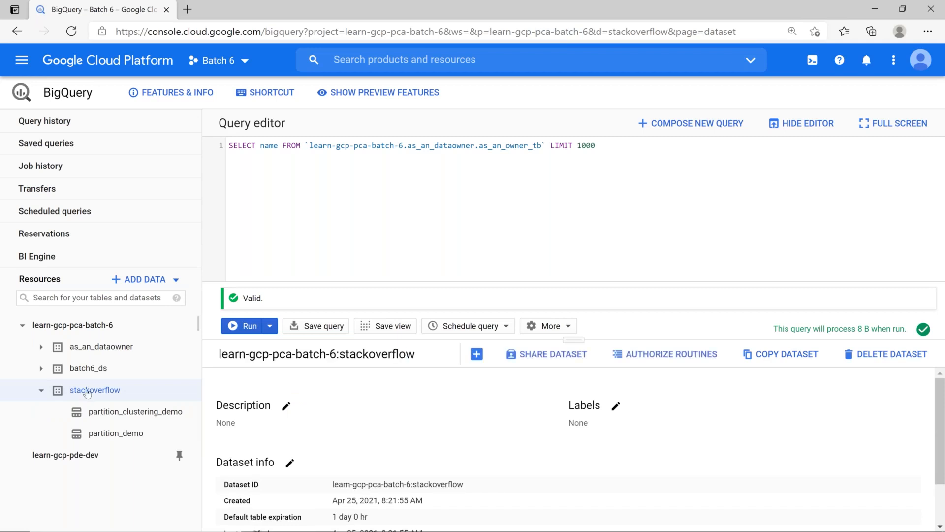
pyautogui.click(875, 358)
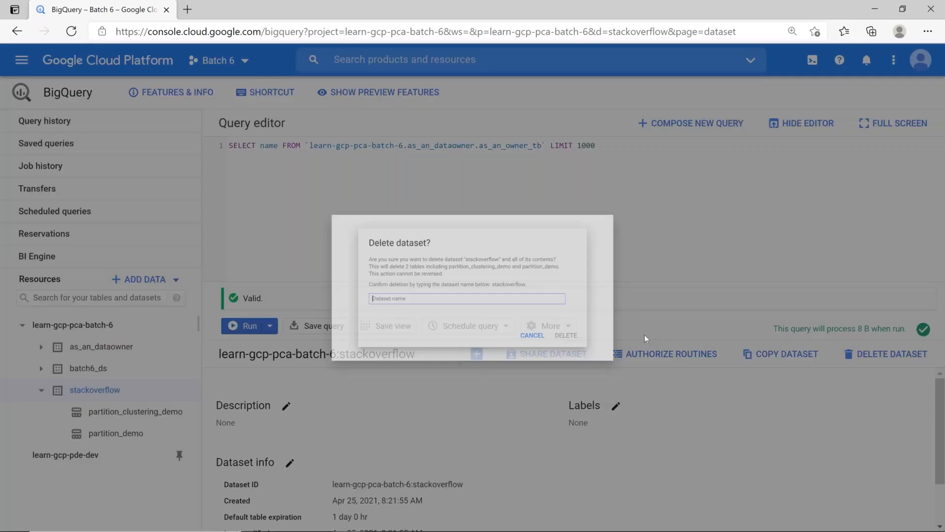
pyautogui.doubleClick(527, 283)
pyautogui.hotkey('ctrl', 'c')
pyautogui.click(513, 311)
pyautogui.hotkey('ctrl', 'v')
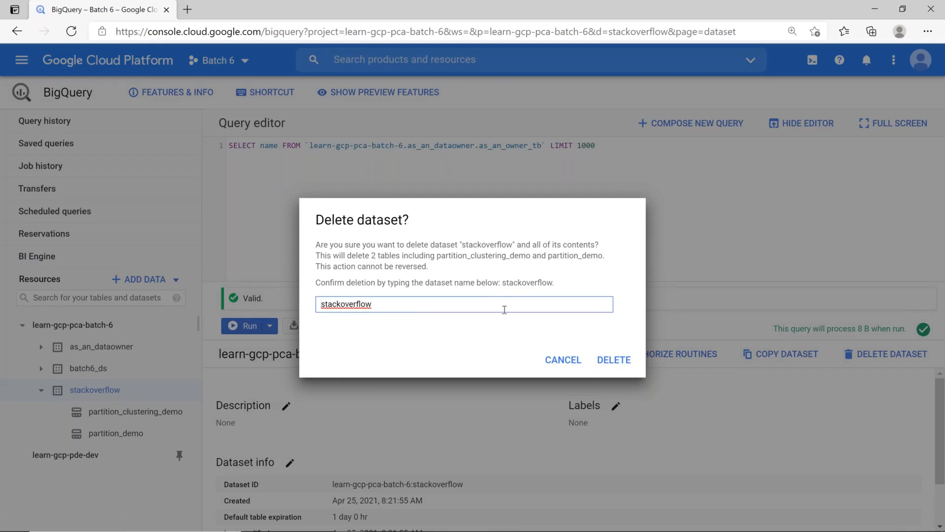
pyautogui.click(620, 363)
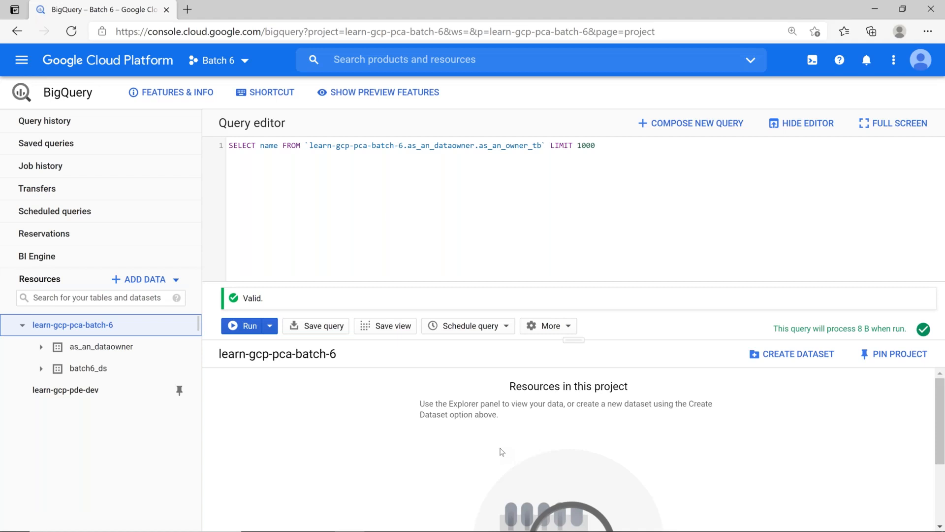
pyautogui.hotkey('alt', 'Tab')
pyautogui.hotkey('ctrl', '1')
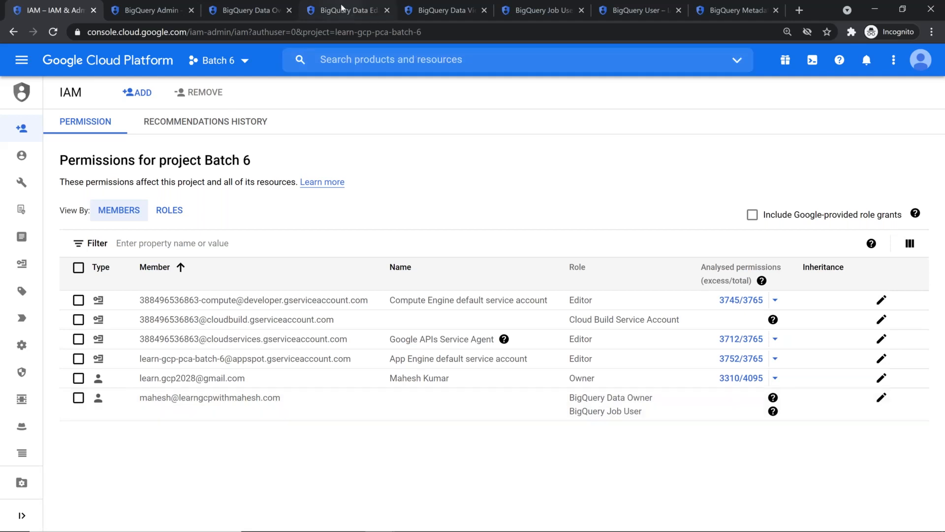
pyautogui.click(340, 11)
pyautogui.doubleClick(246, 133)
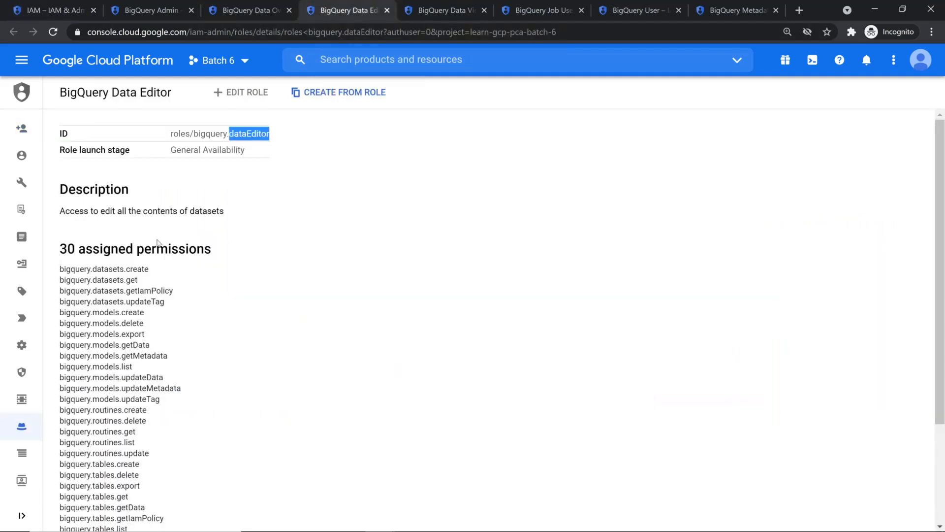
pyautogui.click(138, 267)
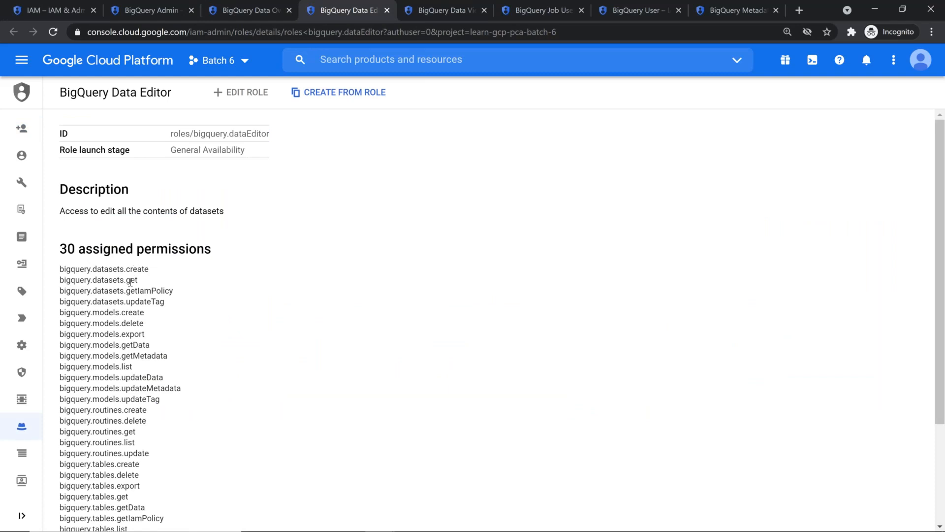
pyautogui.doubleClick(130, 281)
pyautogui.click(136, 7)
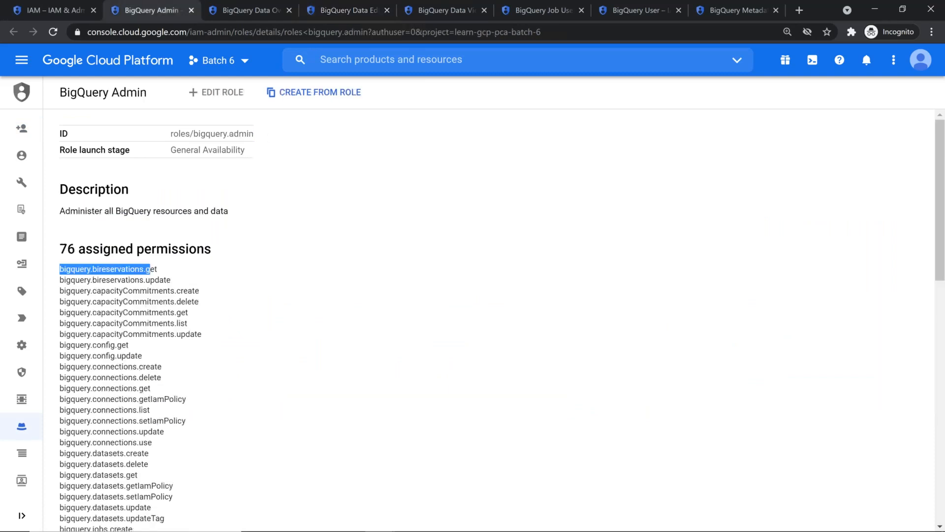
pyautogui.click(67, 10)
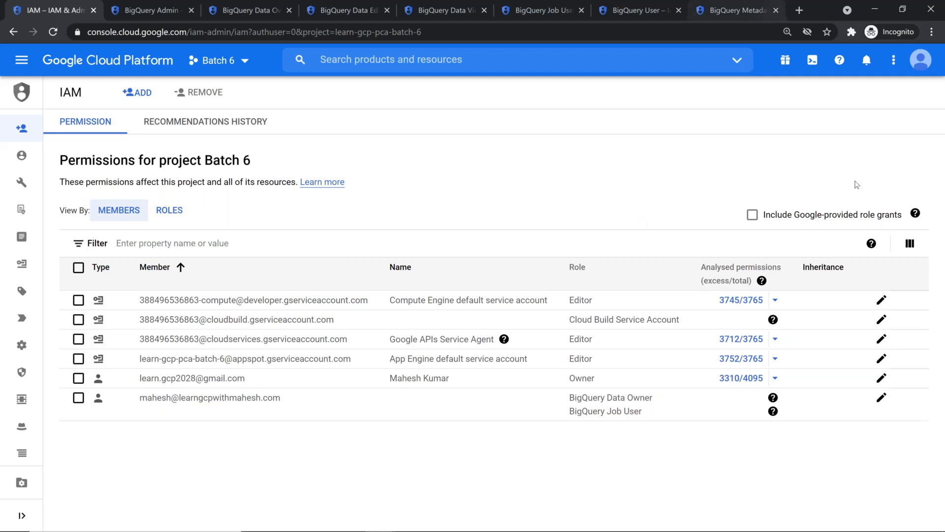
pyautogui.click(881, 397)
# Swap the member's Data Owner and Job User roles for BigQuery User and save
pyautogui.click(718, 152)
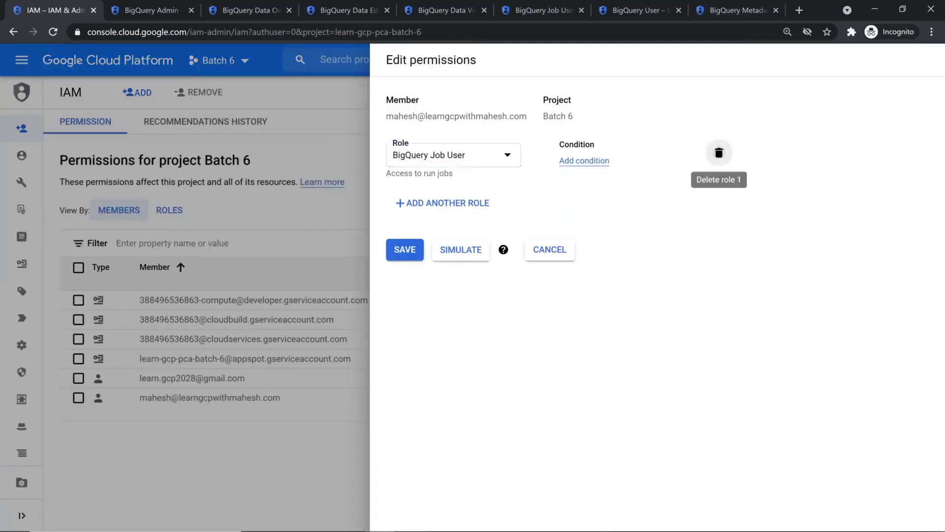
pyautogui.click(719, 152)
pyautogui.click(436, 152)
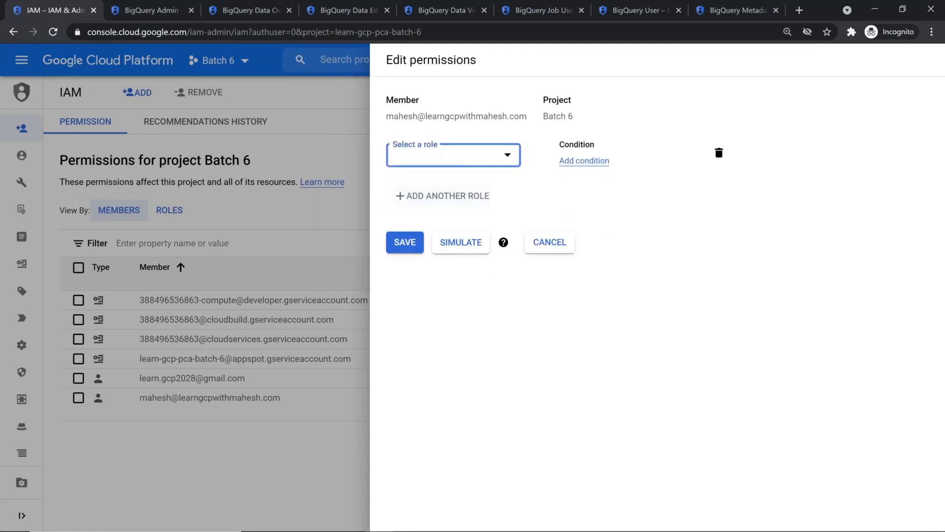
pyautogui.click(439, 157)
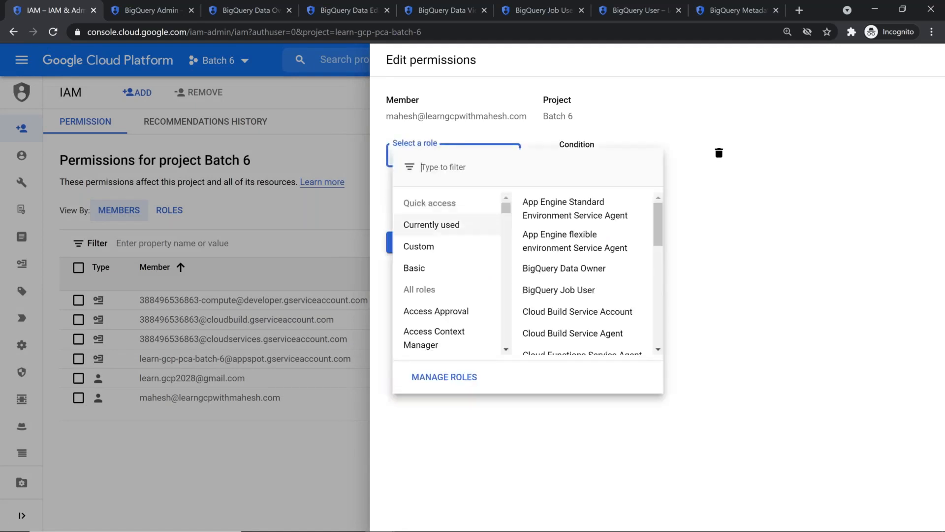
pyautogui.scroll(-8, 444, 245)
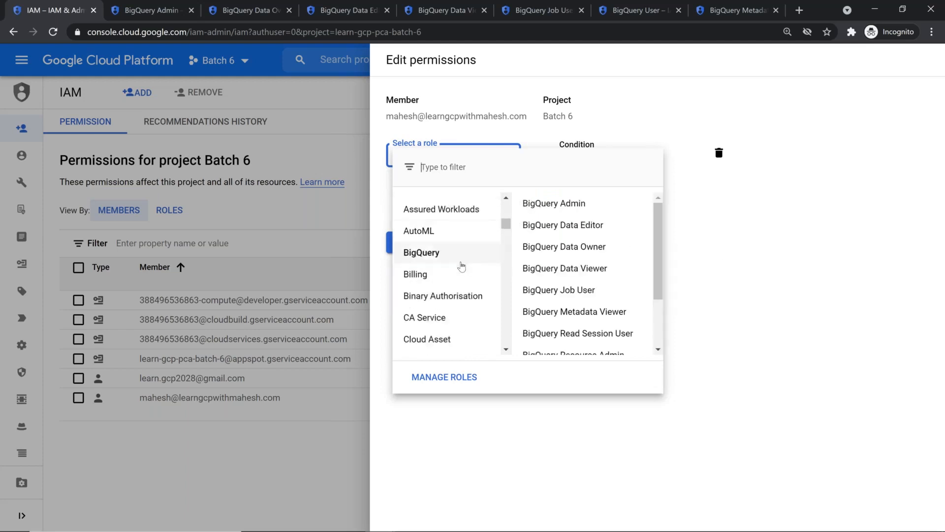
pyautogui.moveTo(462, 260)
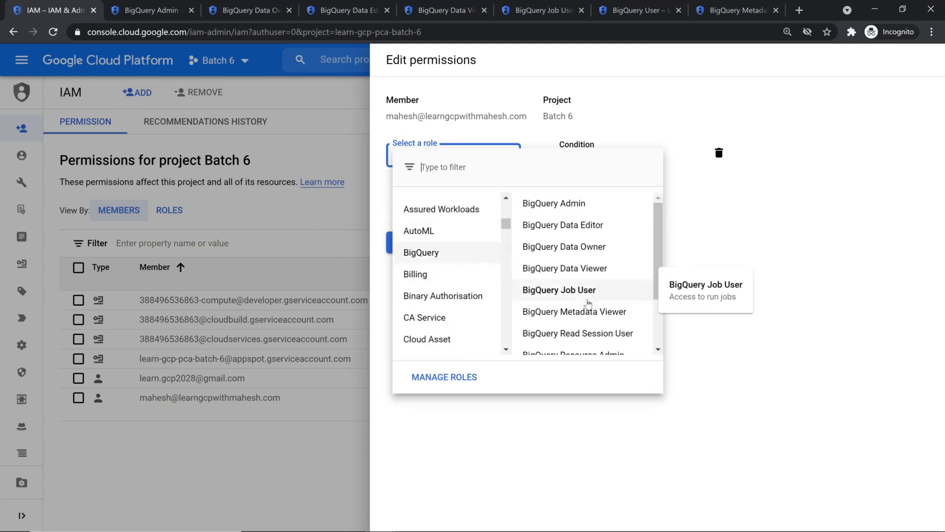
pyautogui.scroll(-2, 591, 307)
pyautogui.scroll(-1, 594, 325)
pyautogui.click(599, 347)
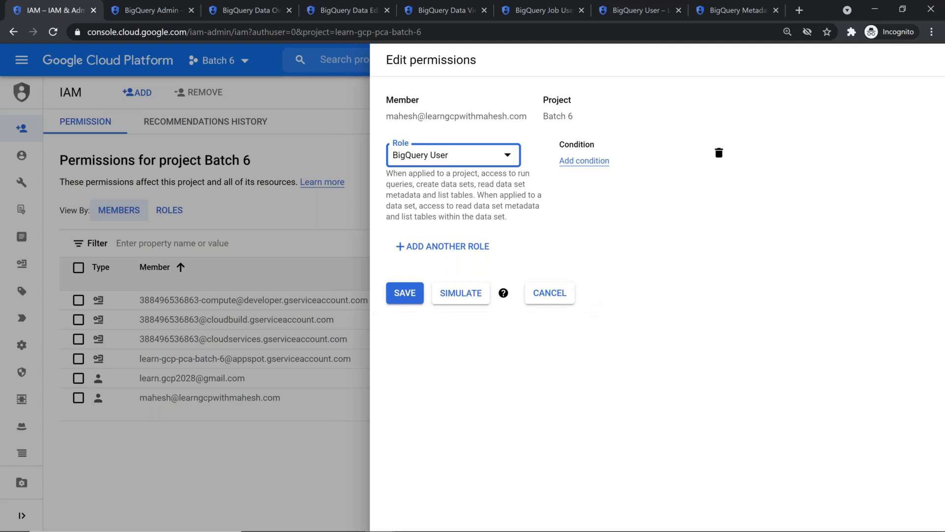
pyautogui.click(400, 297)
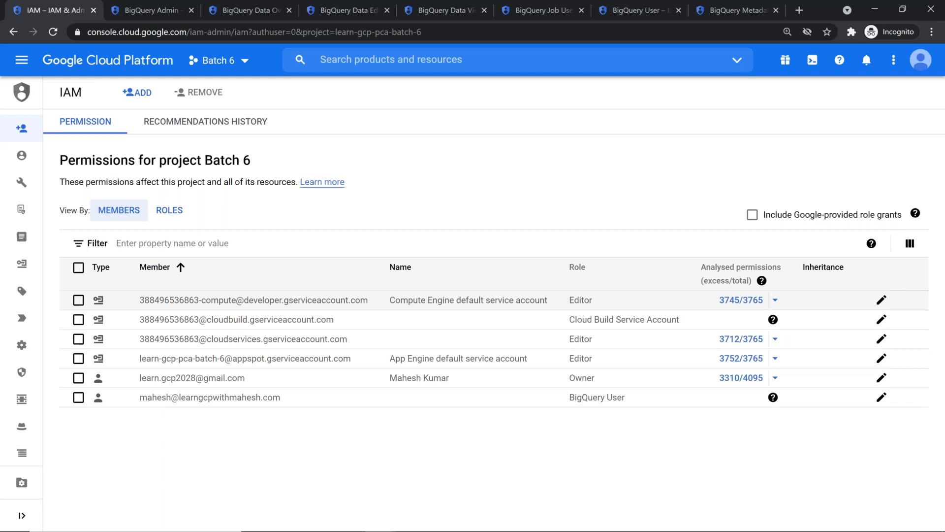
pyautogui.hotkey('alt', 'Tab')
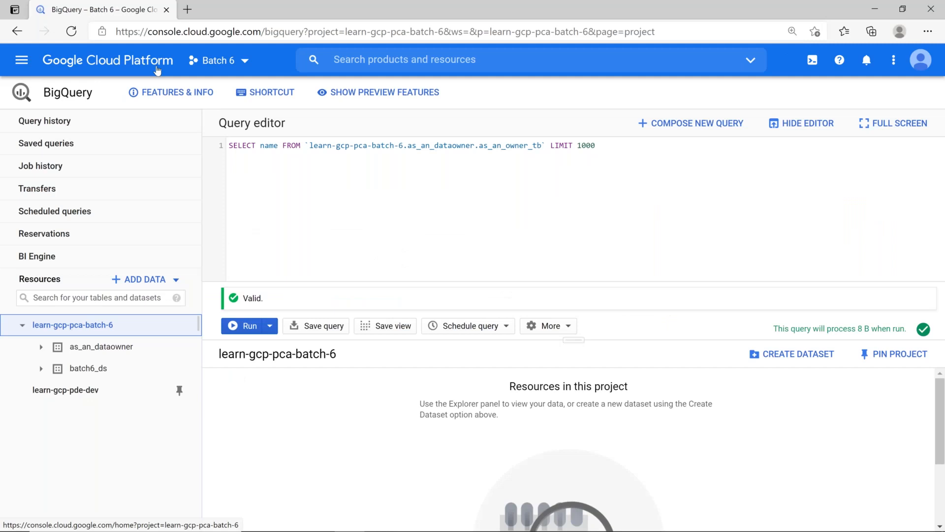
# Reload the Batch 6 dashboard, check the signed-in account, and reopen BigQuery from Resources
pyautogui.click(105, 62)
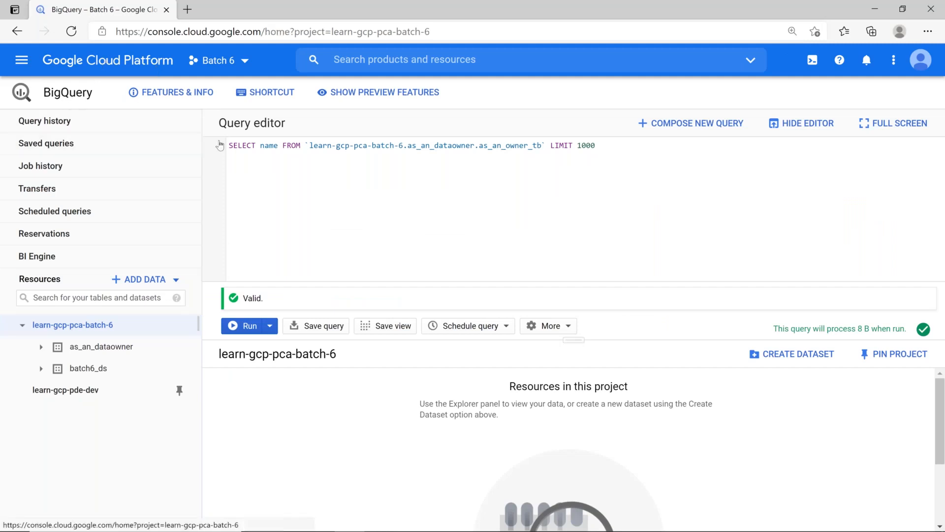
pyautogui.press('F5')
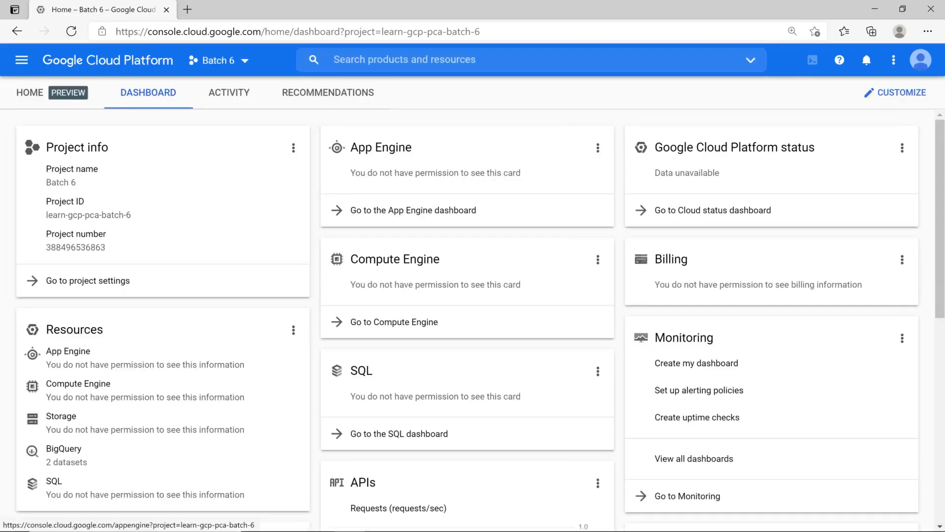
pyautogui.click(920, 59)
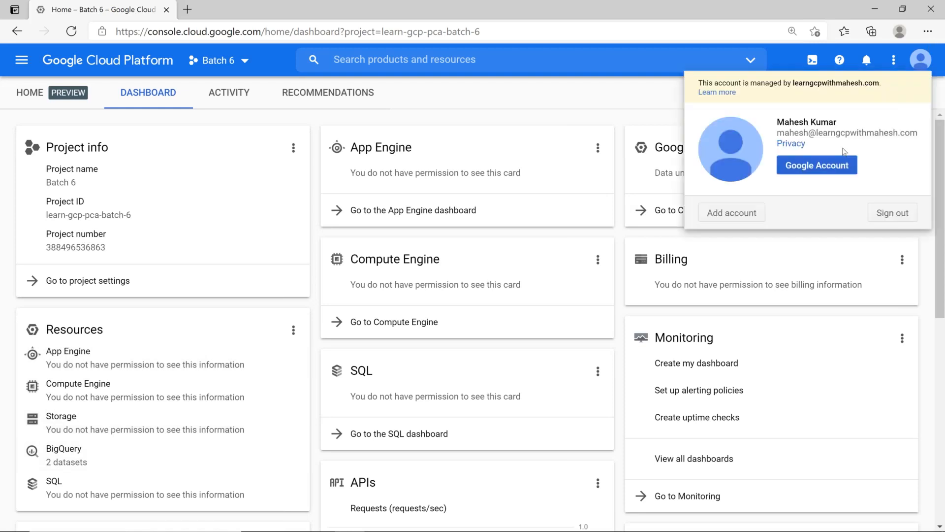
pyautogui.click(513, 93)
pyautogui.click(73, 453)
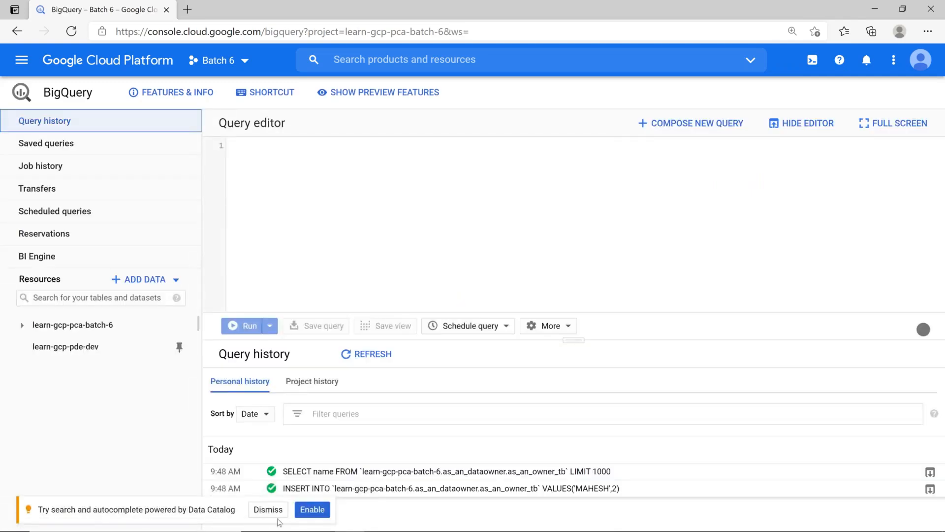
# Review the batch6_ds employees table's schema, details and row preview, dismissing the banners
pyautogui.click(263, 509)
pyautogui.click(22, 325)
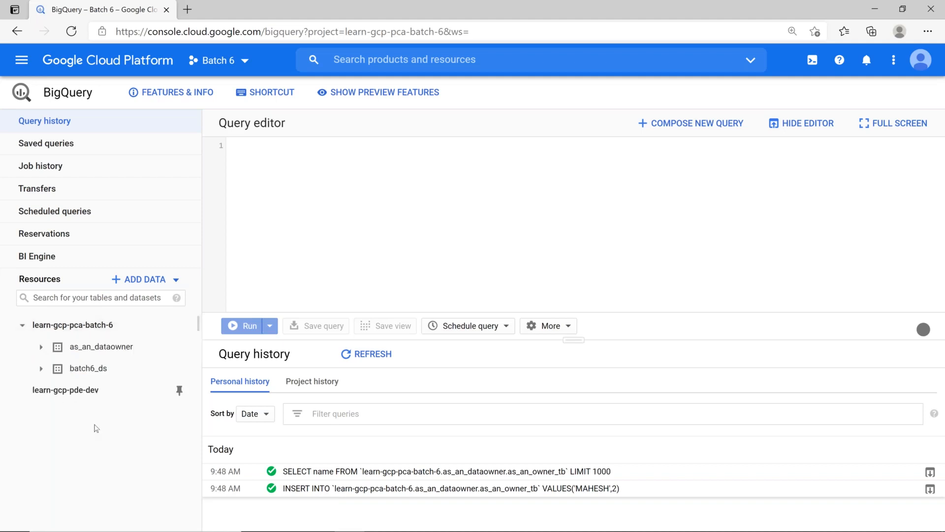
pyautogui.click(40, 368)
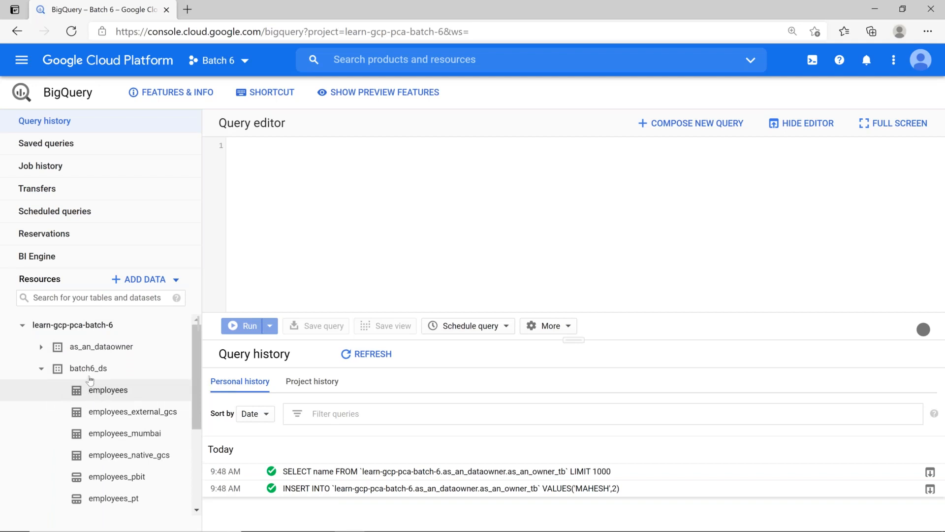
pyautogui.click(104, 391)
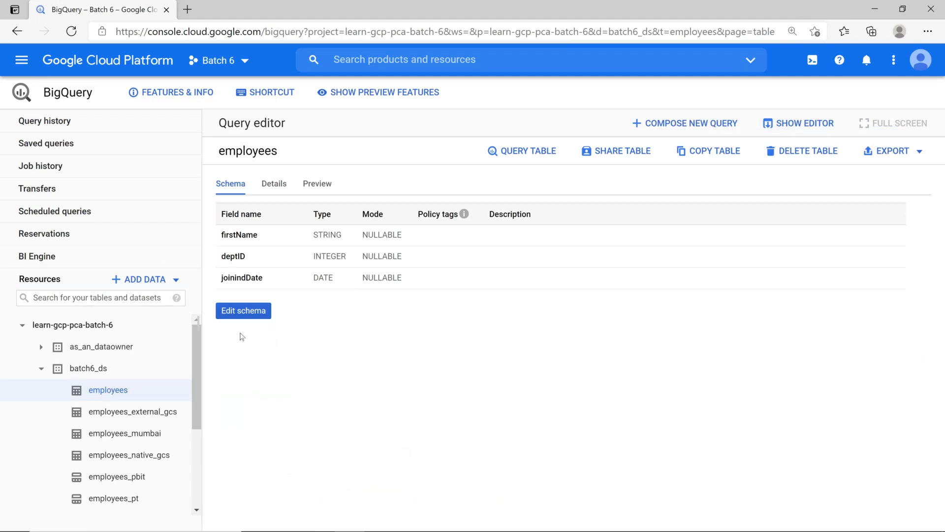
pyautogui.click(275, 191)
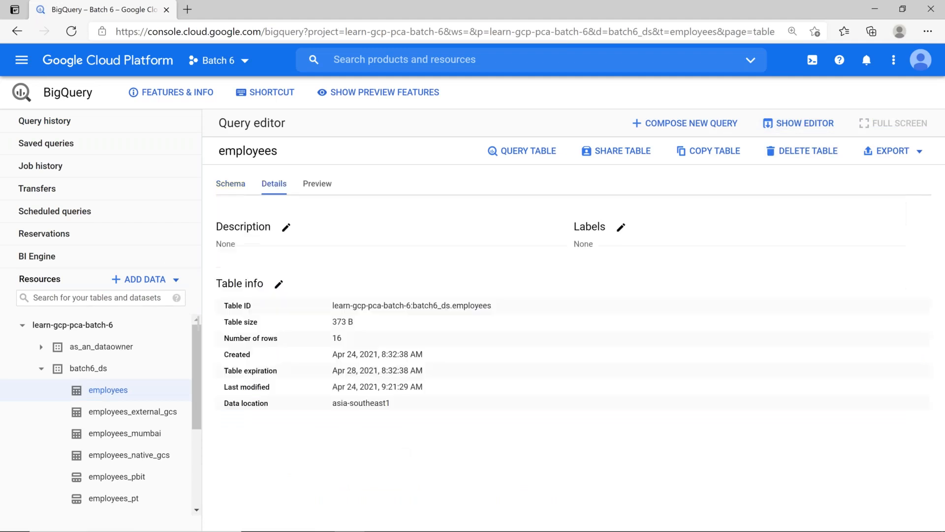
pyautogui.click(317, 186)
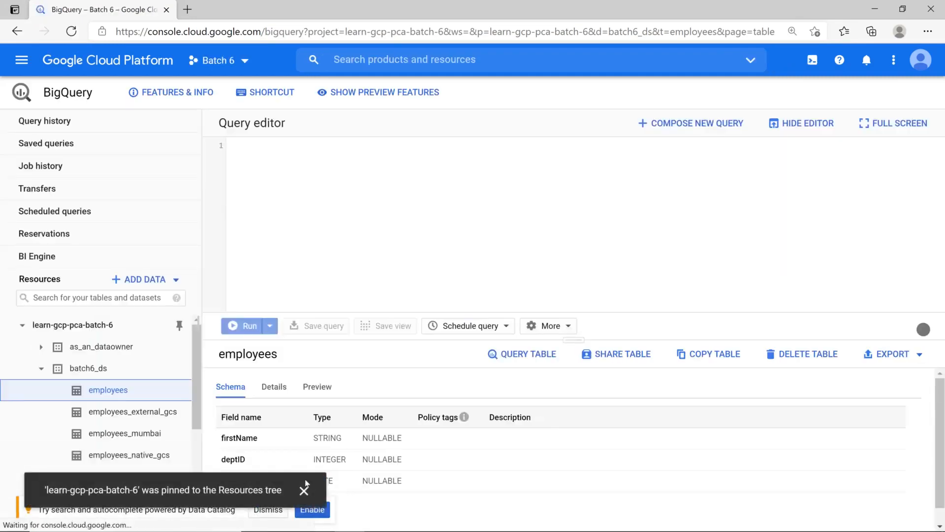
pyautogui.click(304, 490)
pyautogui.click(268, 509)
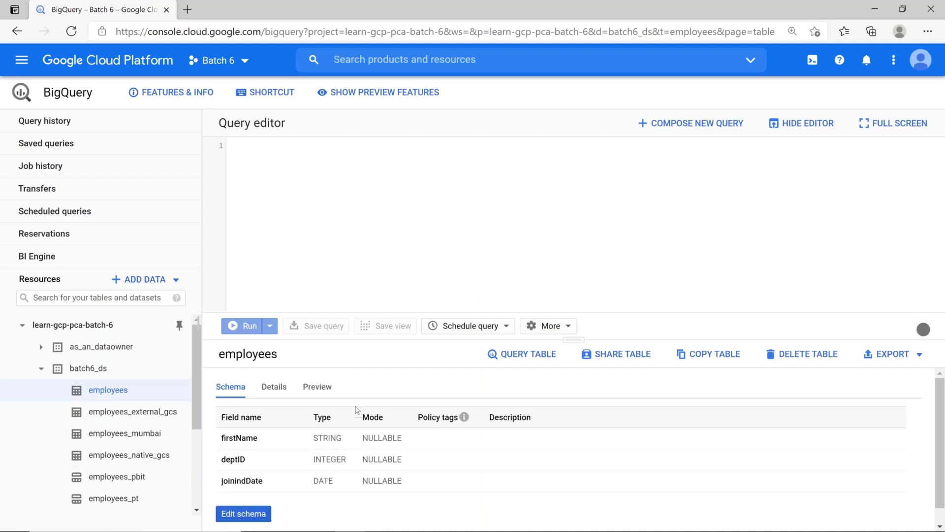
pyautogui.click(316, 390)
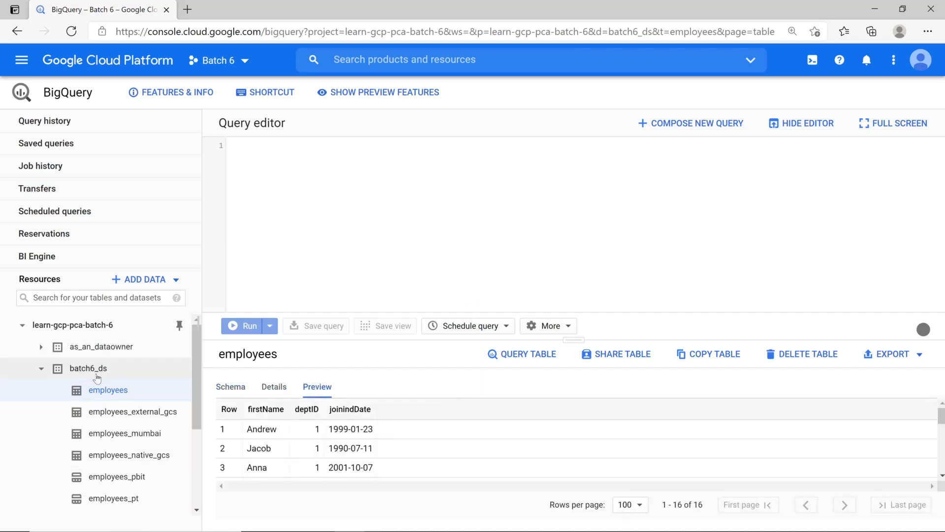
# Open employees_external_gcs, then sign the current account out of the console
pyautogui.click(105, 412)
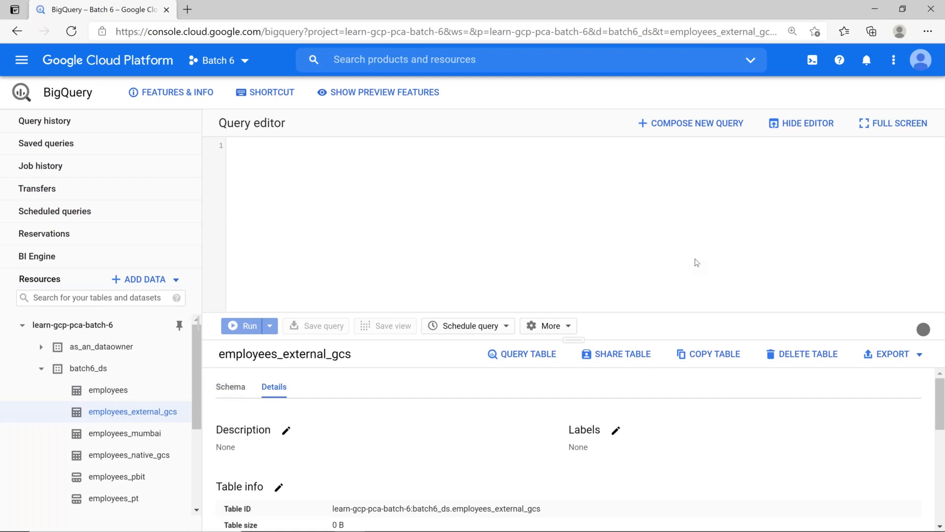
pyautogui.click(921, 59)
pyautogui.click(890, 213)
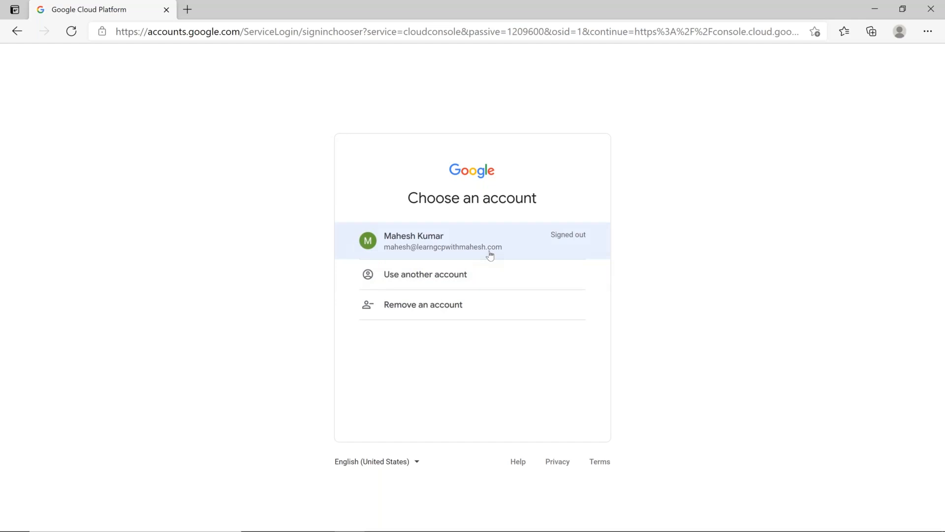
# Sign back into the console with the listed account
pyautogui.click(491, 255)
pyautogui.click(617, 369)
pyautogui.click(561, 355)
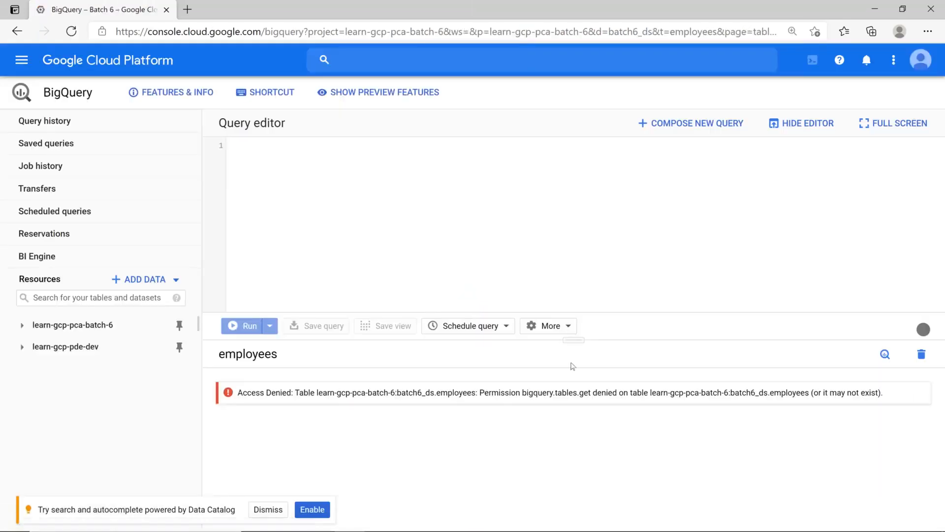
# Open the employees table and highlight the denied permission bigquery.tables.get in the error
pyautogui.click(22, 326)
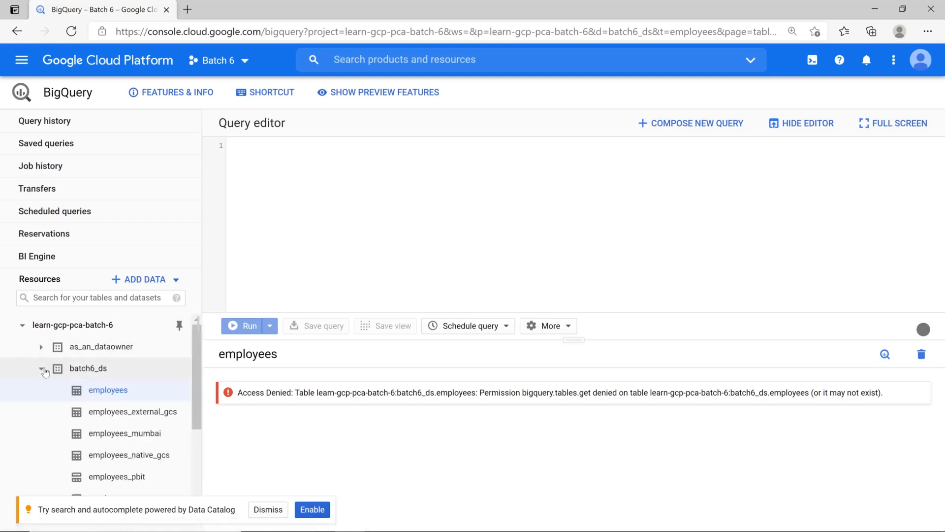
pyautogui.click(42, 369)
pyautogui.click(101, 369)
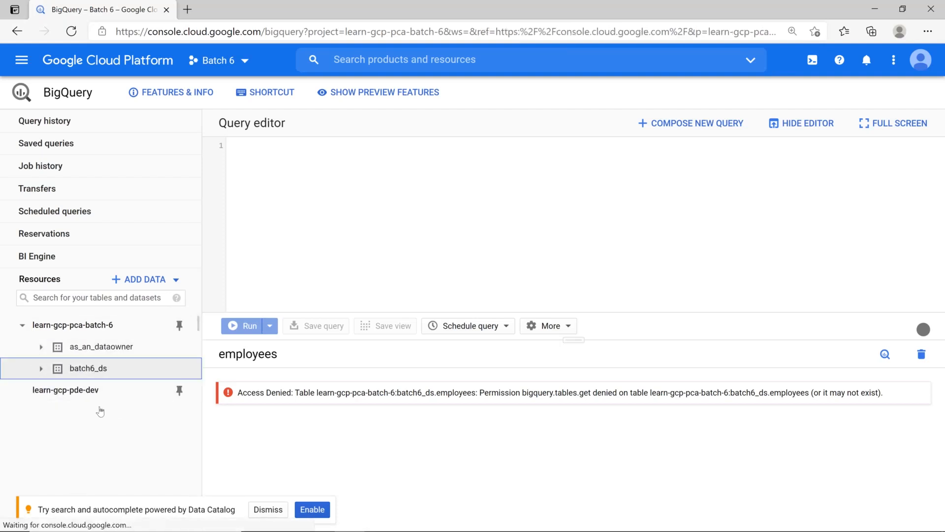
pyautogui.click(269, 511)
pyautogui.click(108, 393)
pyautogui.click(808, 125)
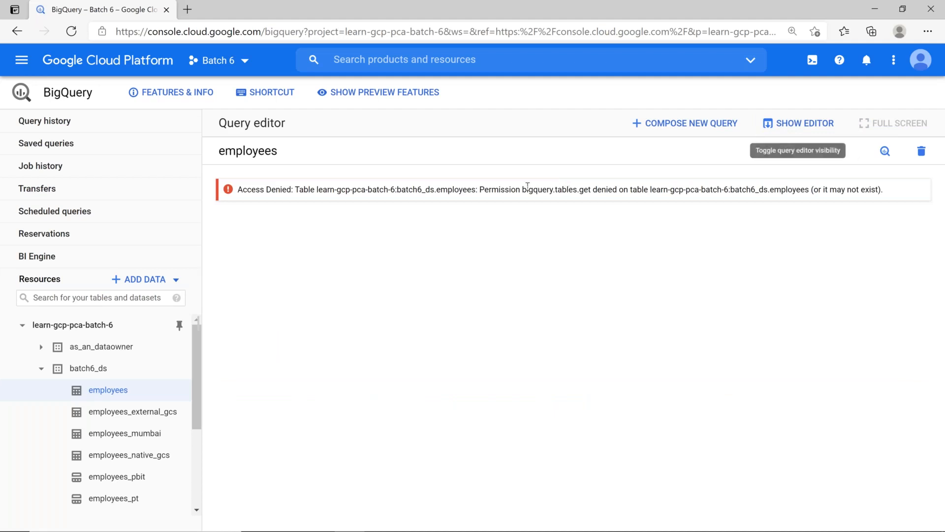
pyautogui.moveTo(522, 189); pyautogui.dragTo(592, 190)
pyautogui.hotkey('ctrl', 'c')
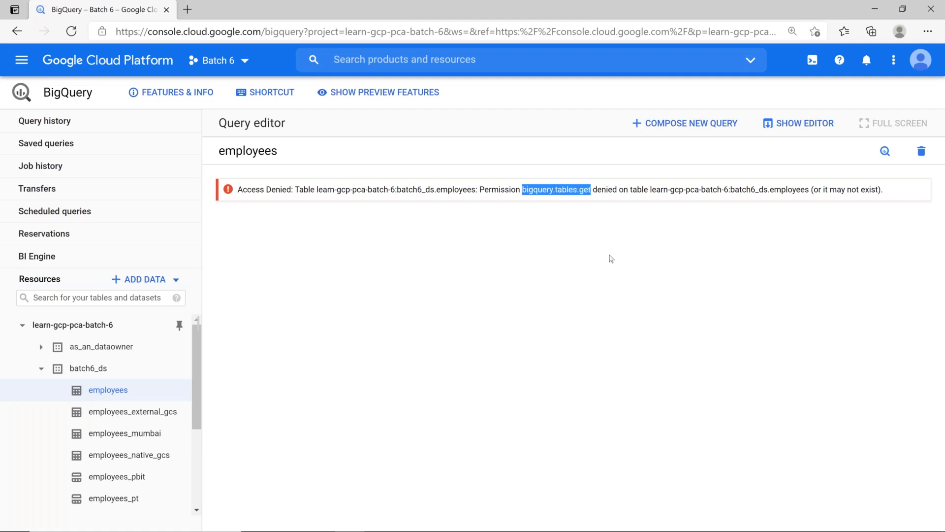
pyautogui.hotkey('alt', 'Tab')
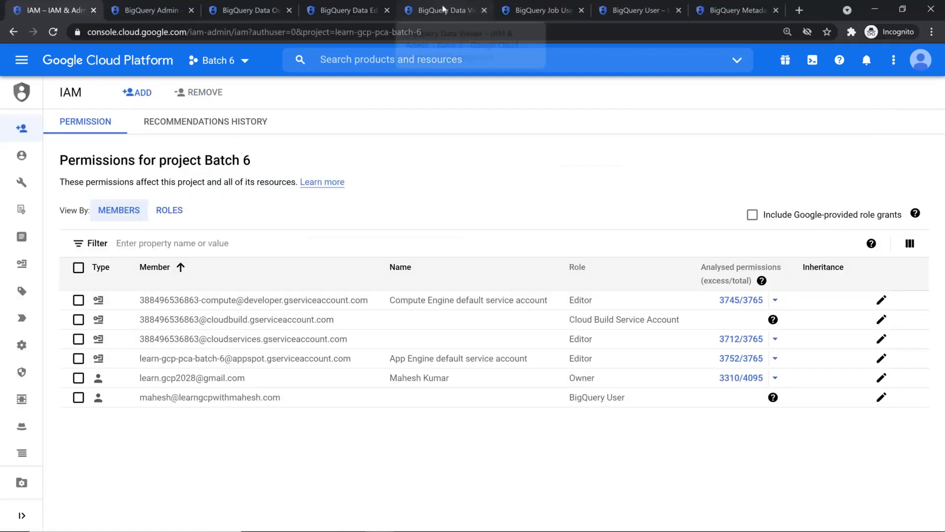
# Check the Data Viewer, Job User and User roles, searching BigQuery User for bigquery.tables.get
pyautogui.click(446, 9)
pyautogui.click(547, 7)
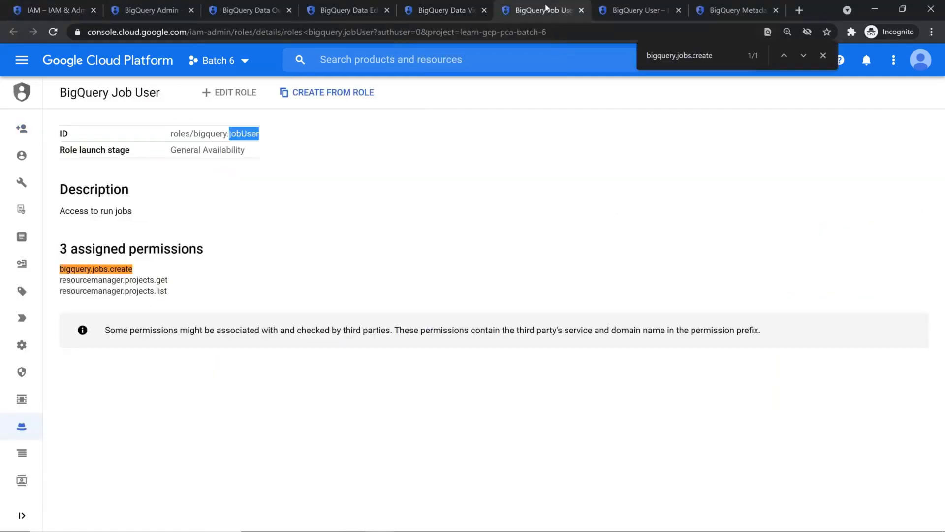
pyautogui.click(609, 14)
pyautogui.click(553, 280)
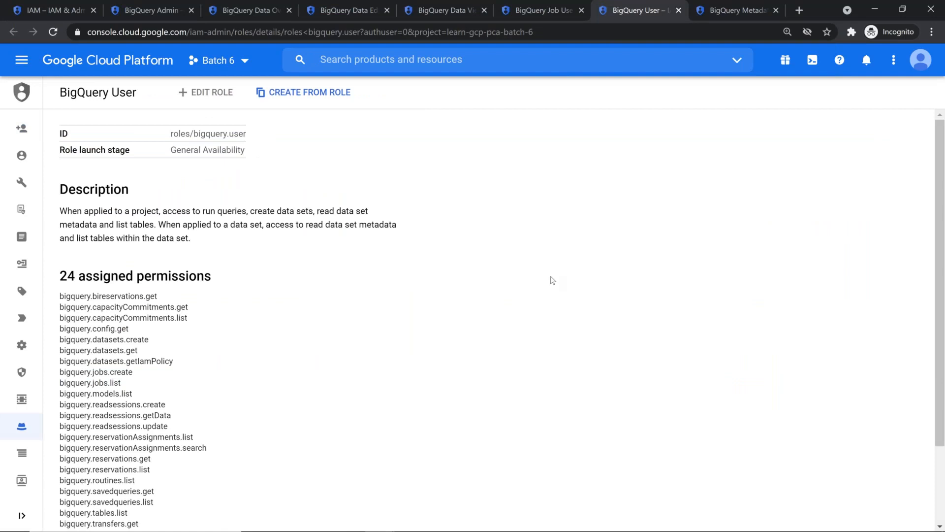
pyautogui.hotkey('ctrl', 'f')
pyautogui.hotkey('ctrl', 'v')
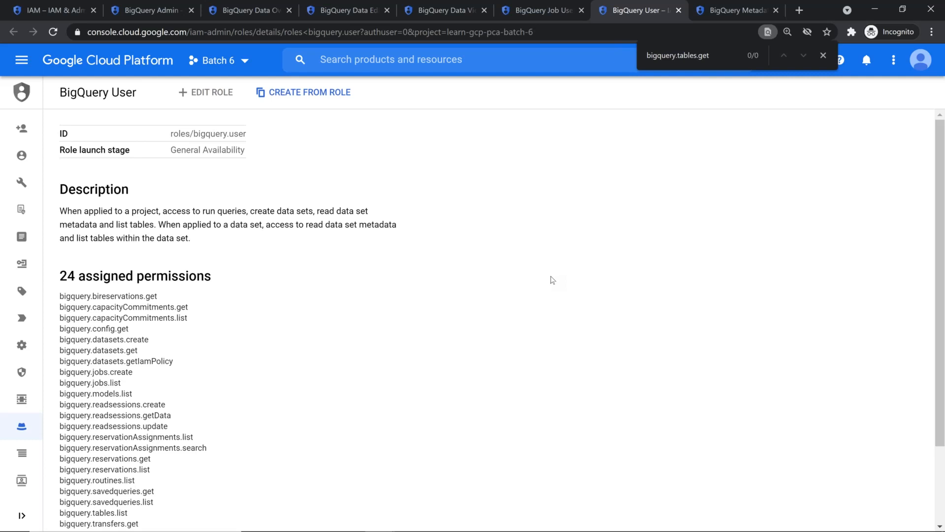
pyautogui.hotkey('alt', 'Tab')
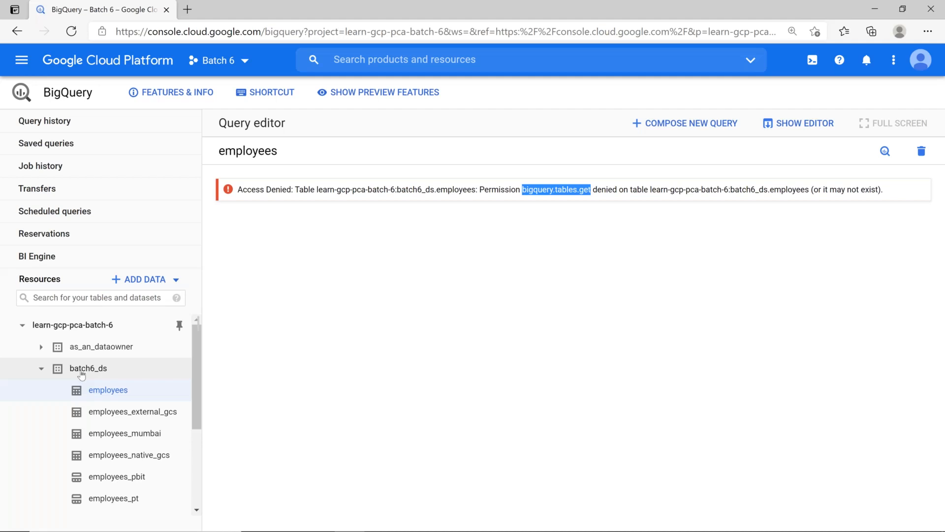
# Try employees_external_gcs and employees_pbit, then view as_an_owner_tb's details and one-row preview
pyautogui.click(141, 416)
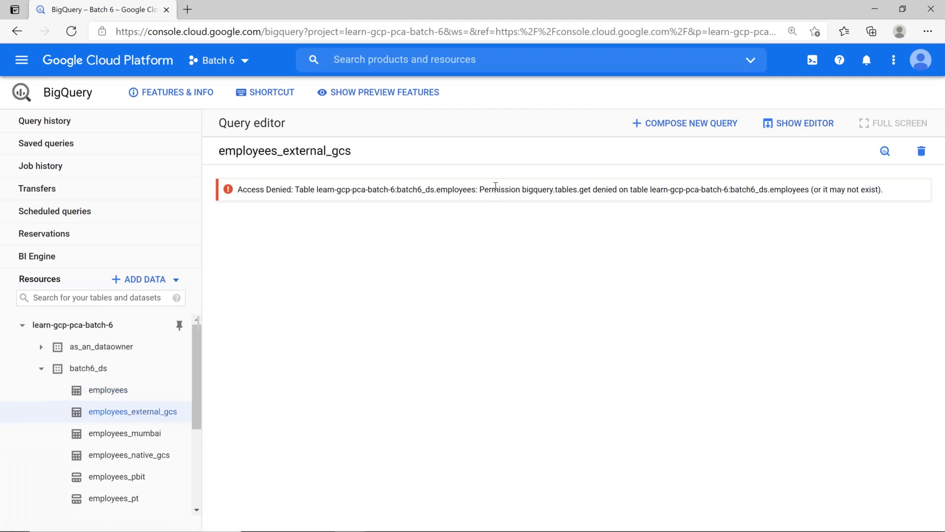
pyautogui.click(132, 478)
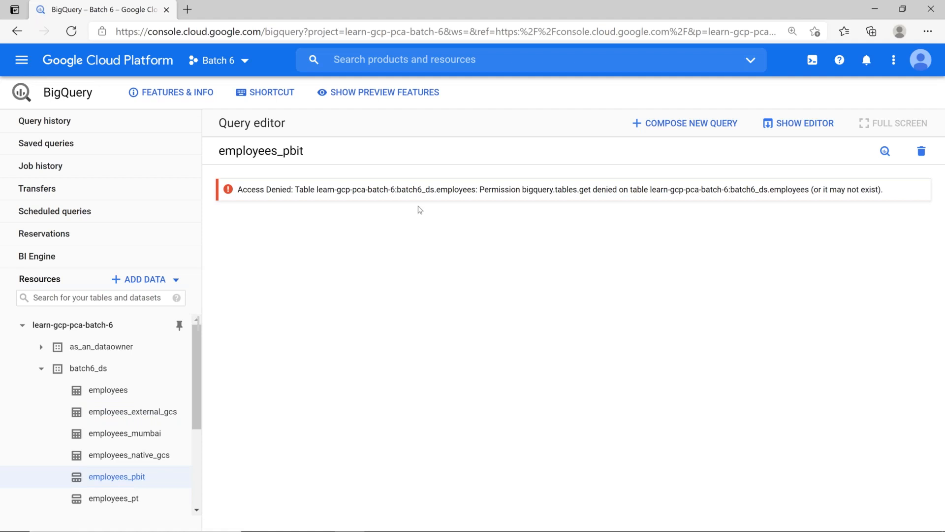
pyautogui.click(35, 369)
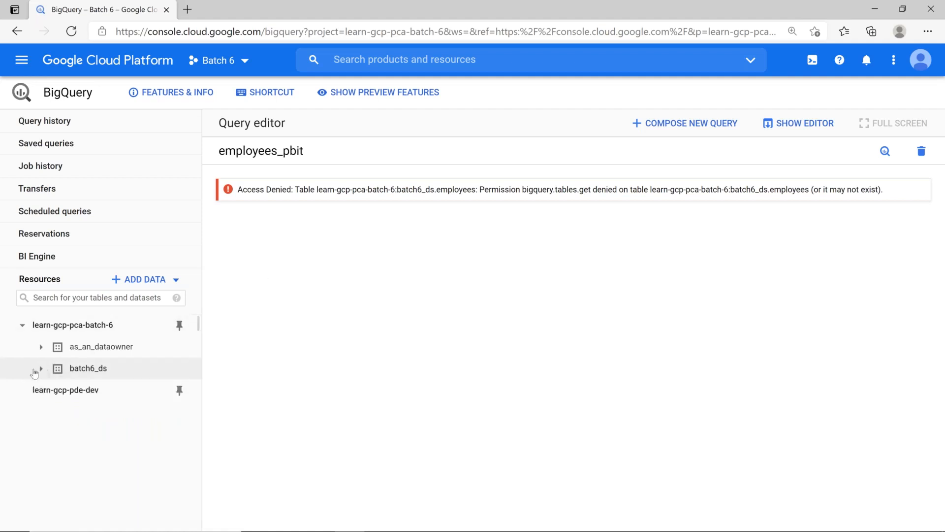
pyautogui.click(42, 349)
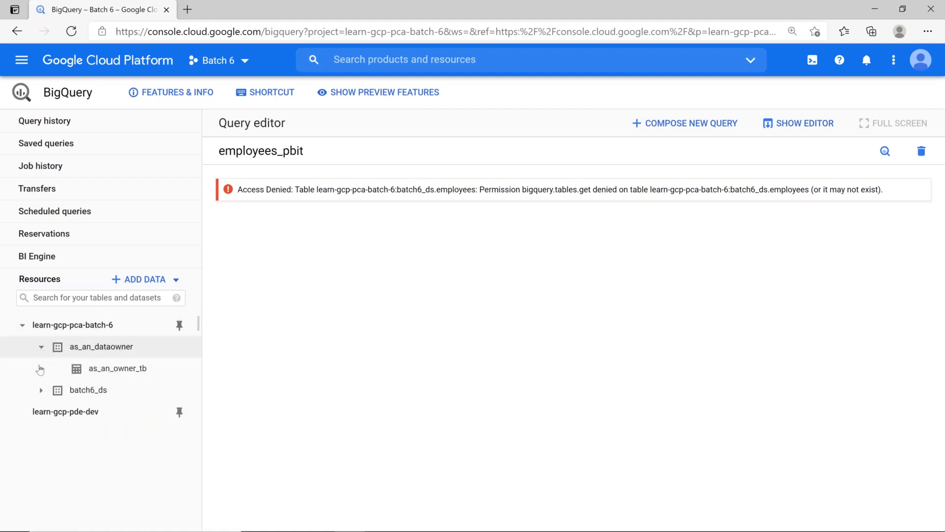
pyautogui.click(124, 368)
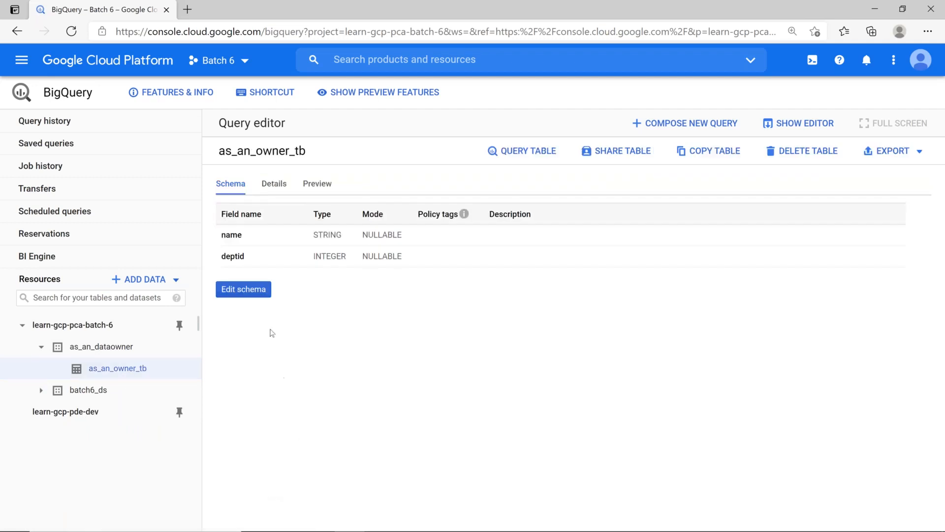
pyautogui.click(278, 190)
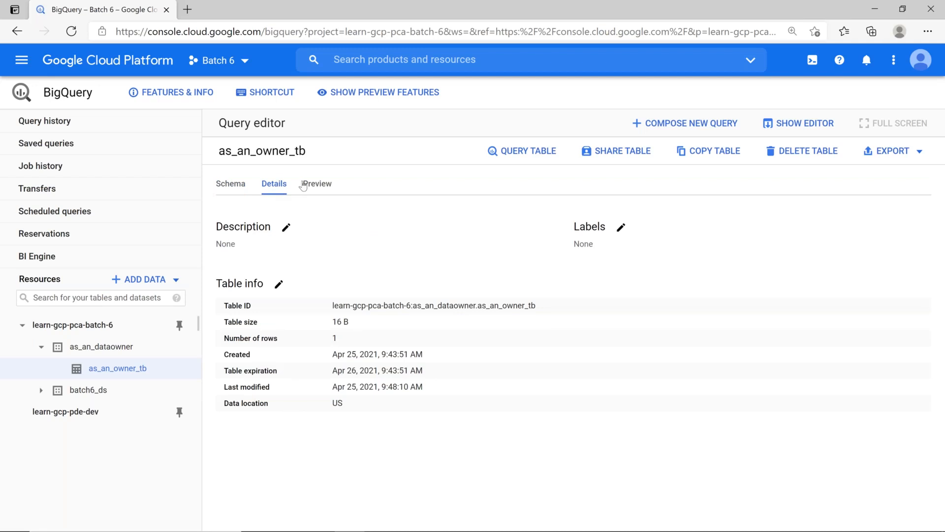
pyautogui.click(316, 185)
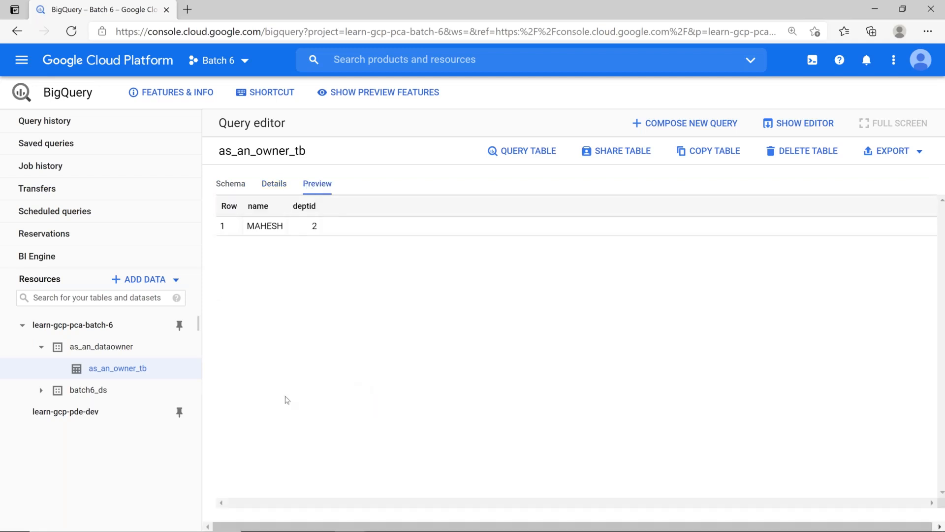
# Retry employees, re-preview as_an_owner_tb, and open the learn-gcp-pca-batch-6 project overview
pyautogui.click(41, 390)
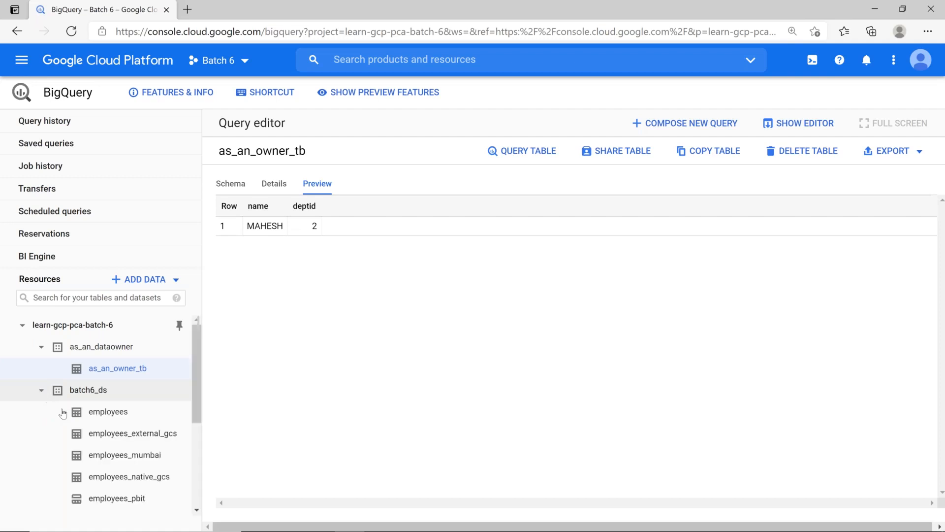
pyautogui.click(107, 411)
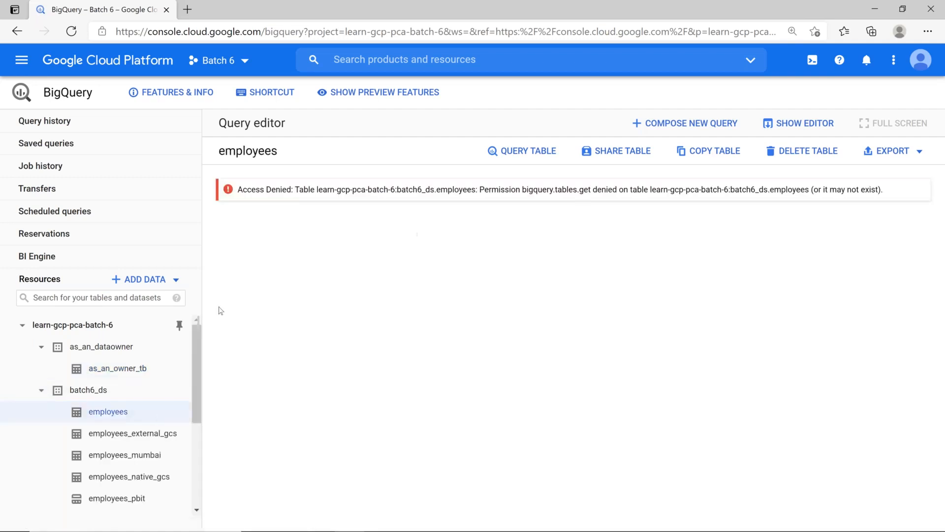
pyautogui.click(113, 347)
pyautogui.click(41, 347)
pyautogui.click(118, 377)
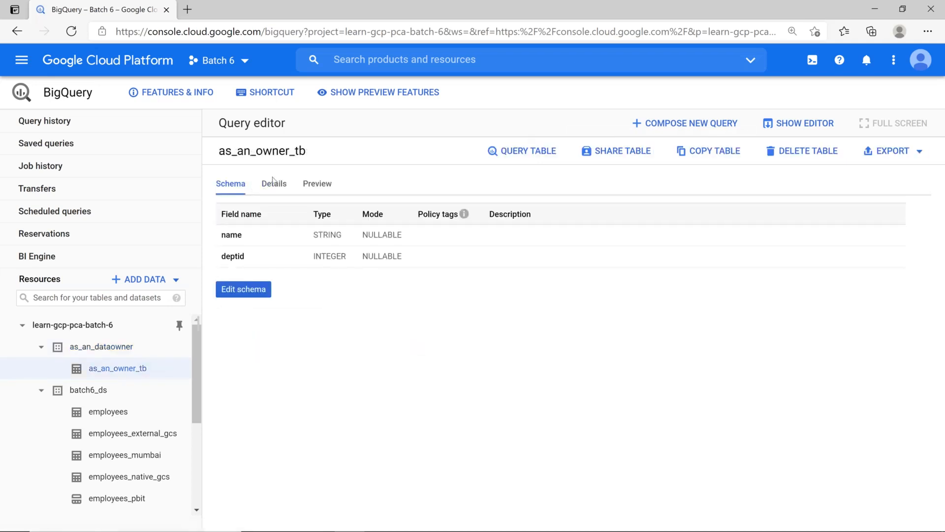
pyautogui.click(316, 187)
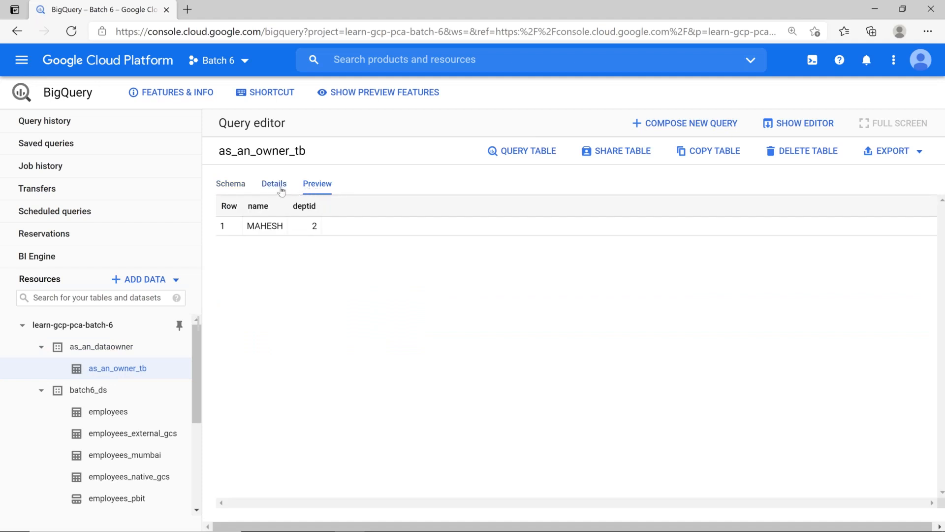
pyautogui.click(281, 192)
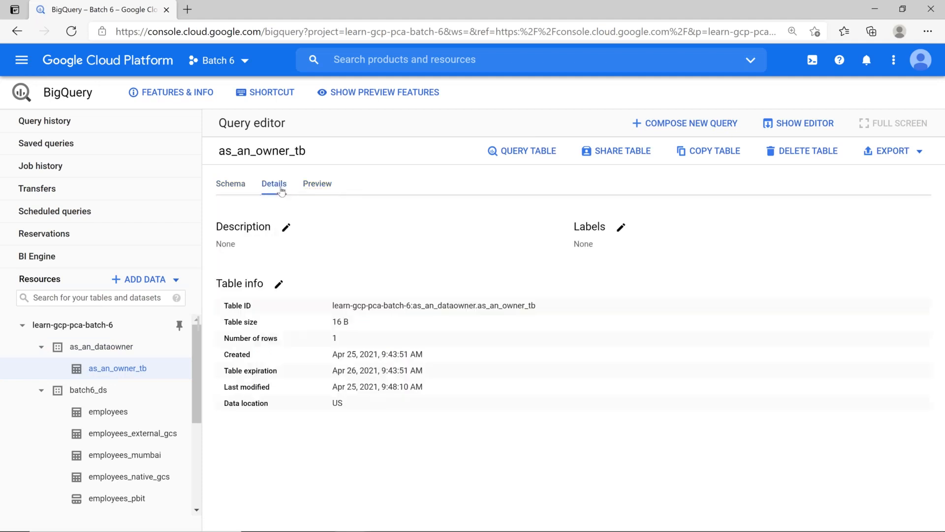
pyautogui.click(320, 186)
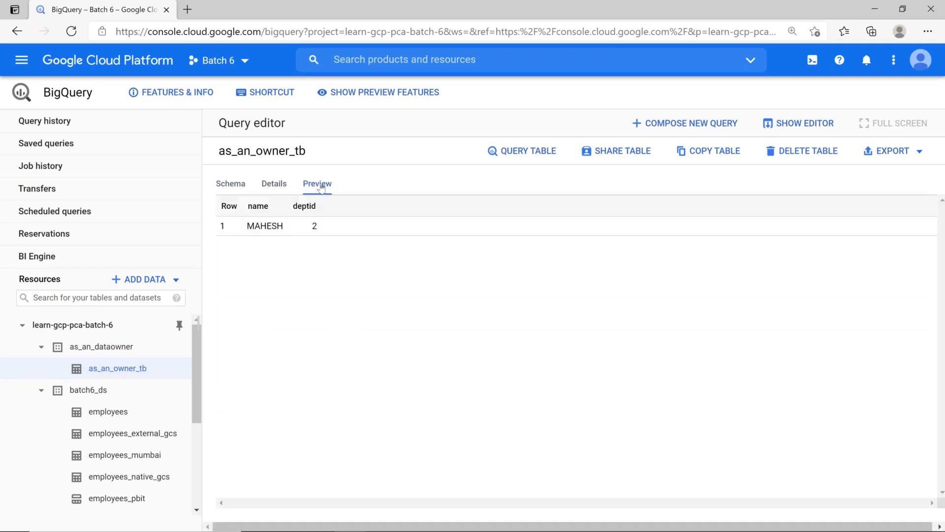
pyautogui.click(90, 327)
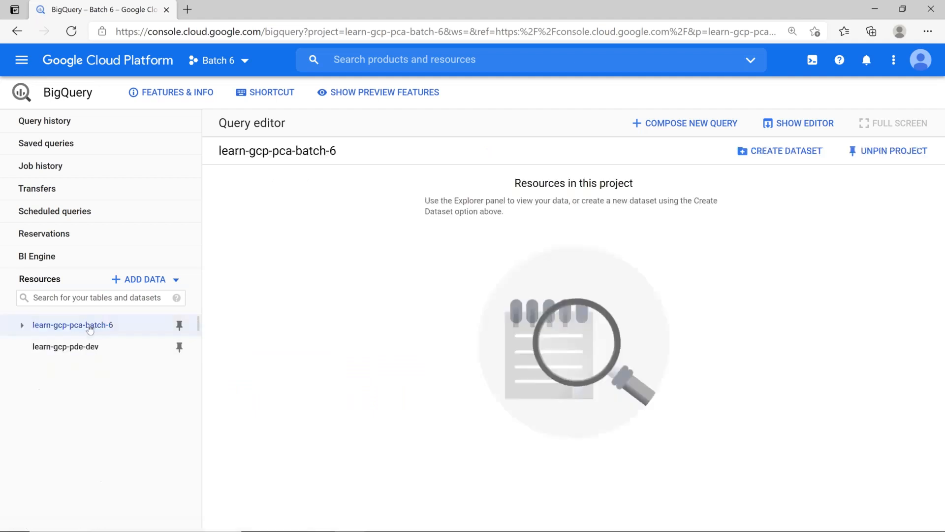
pyautogui.click(22, 326)
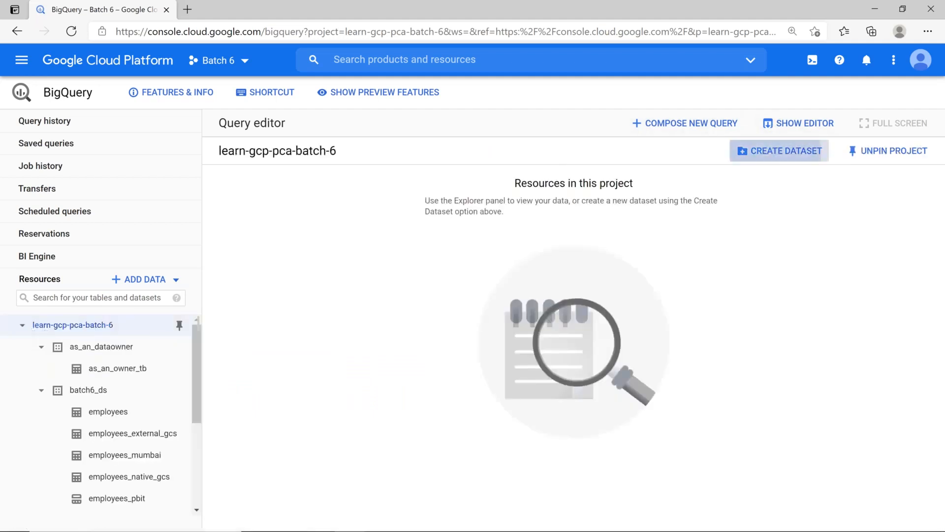
# Create dataset as_a_bigquery_user with a 1-day default table expiration and open its details
pyautogui.click(780, 151)
pyautogui.write('as_a')
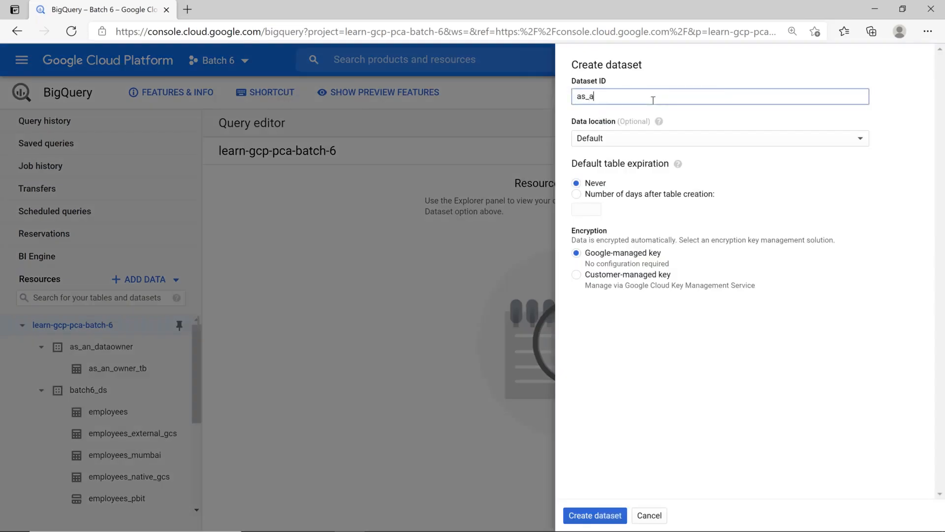
pyautogui.write('_bigquery_user')
pyautogui.click(577, 195)
pyautogui.click(586, 209)
pyautogui.write('1')
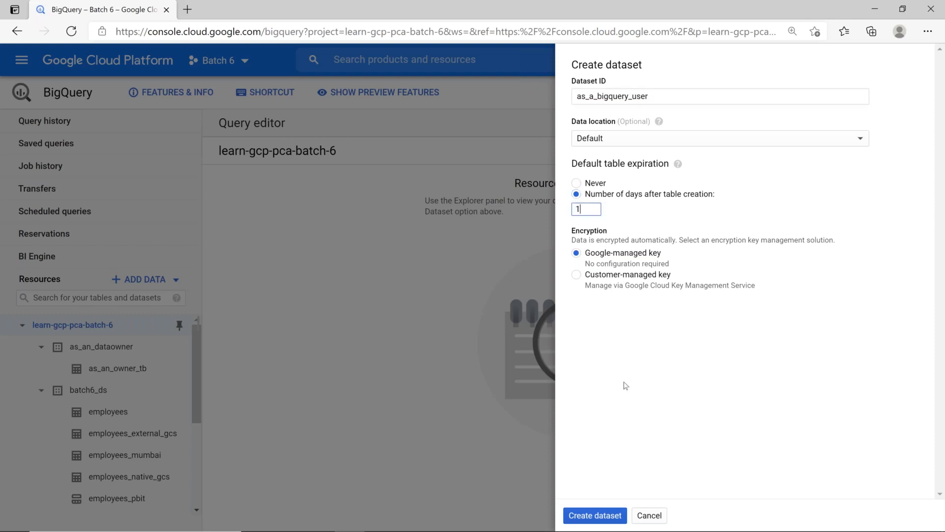
pyautogui.click(603, 517)
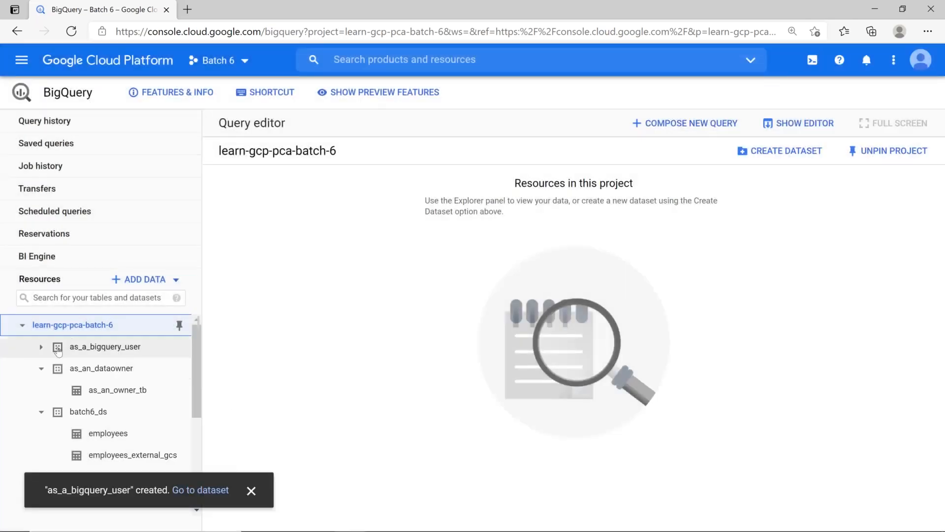
pyautogui.click(125, 348)
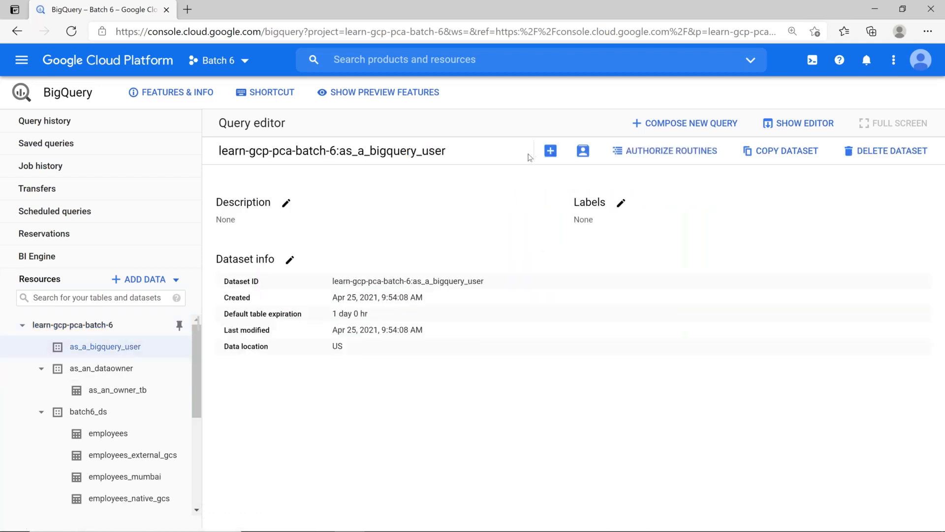
# Upload bigquery_console.csv as table demo with auto-detected schema, skipping 1 header row
pyautogui.click(552, 150)
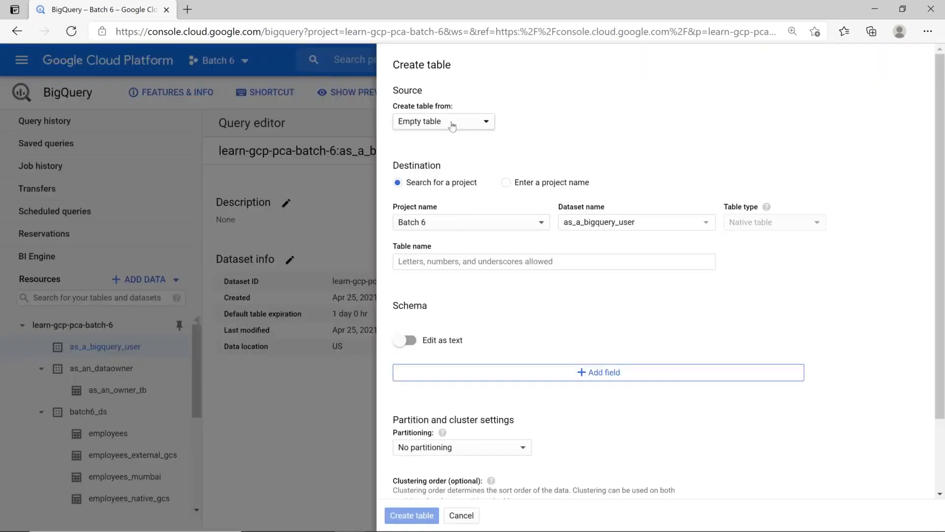
pyautogui.click(443, 121)
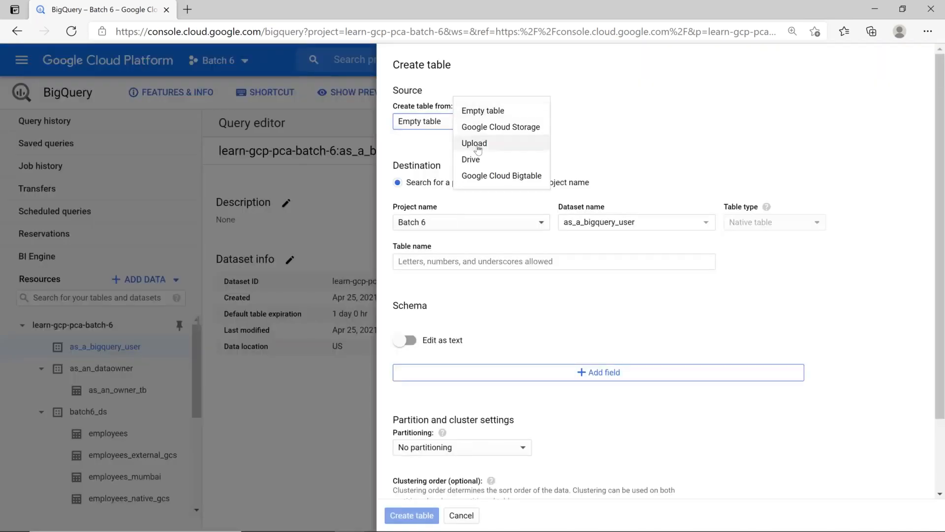
pyautogui.click(474, 143)
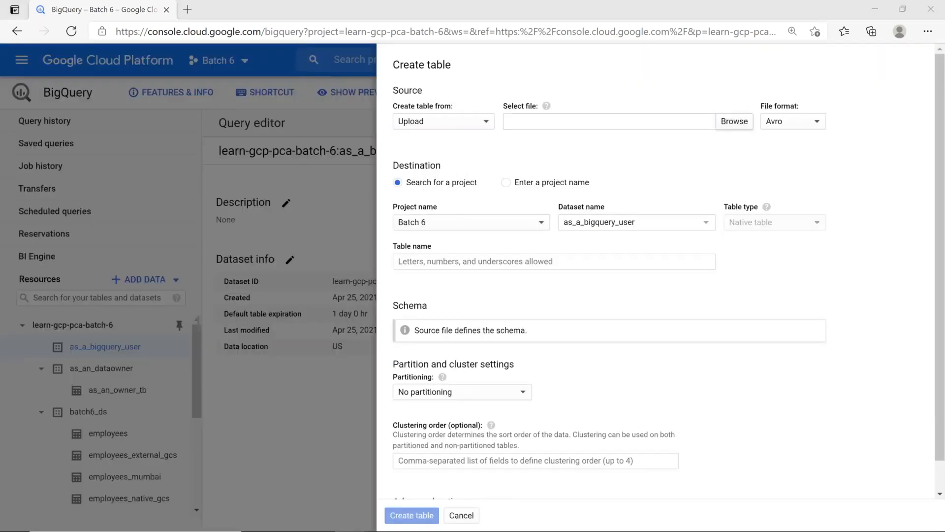
pyautogui.click(163, 113)
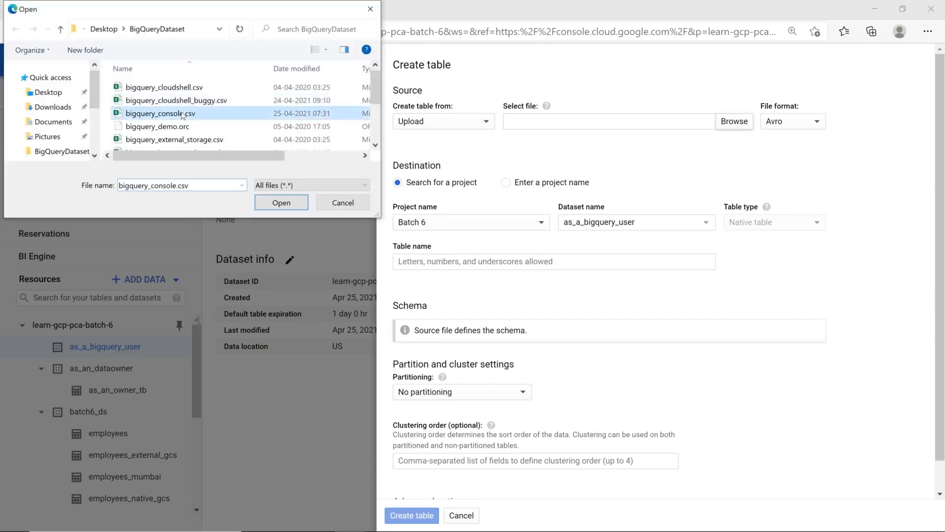
pyautogui.click(281, 202)
pyautogui.click(447, 269)
pyautogui.write('demo')
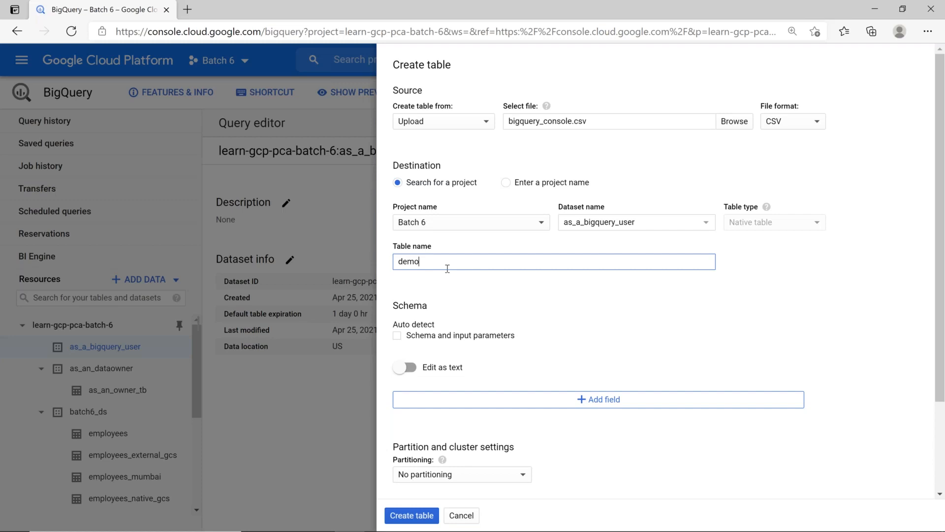
pyautogui.click(397, 337)
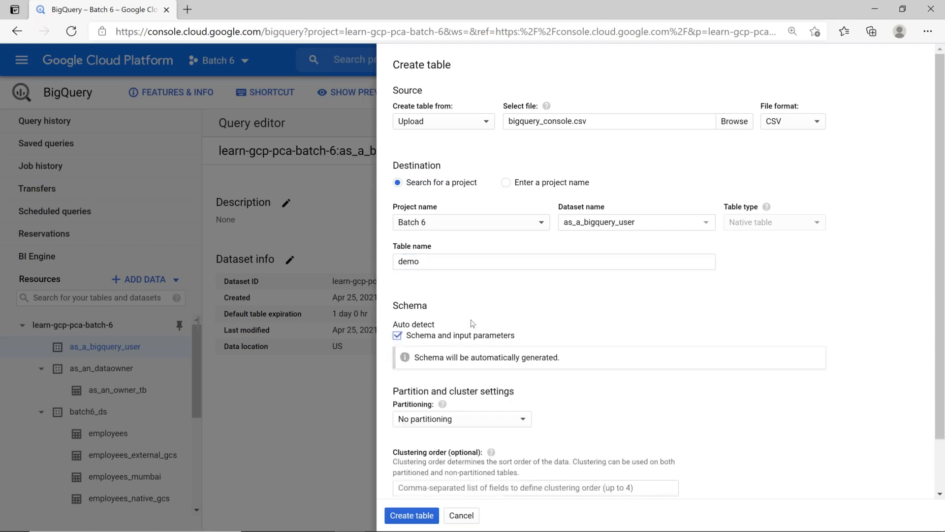
pyautogui.scroll(-1, 473, 324)
pyautogui.click(455, 471)
pyautogui.scroll(-4, 456, 471)
pyautogui.moveTo(421, 387); pyautogui.dragTo(365, 383)
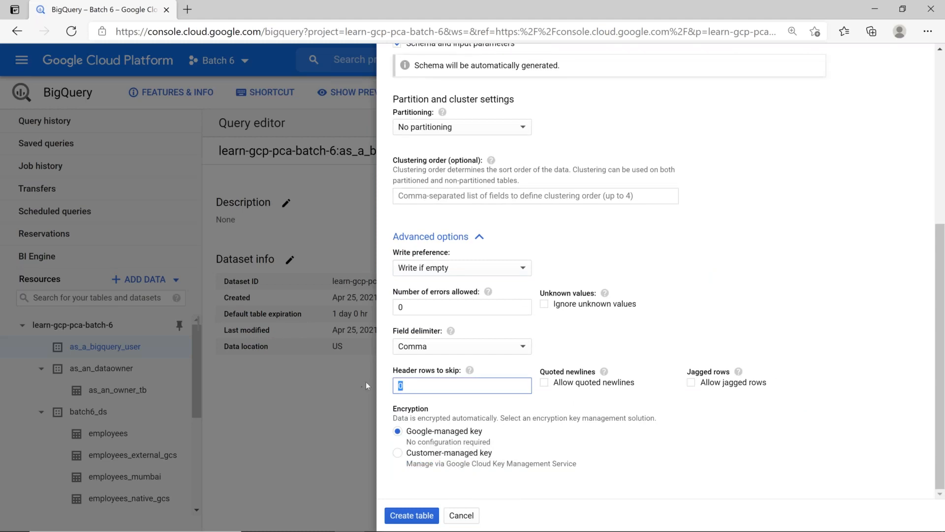
pyautogui.write('1')
pyautogui.click(429, 516)
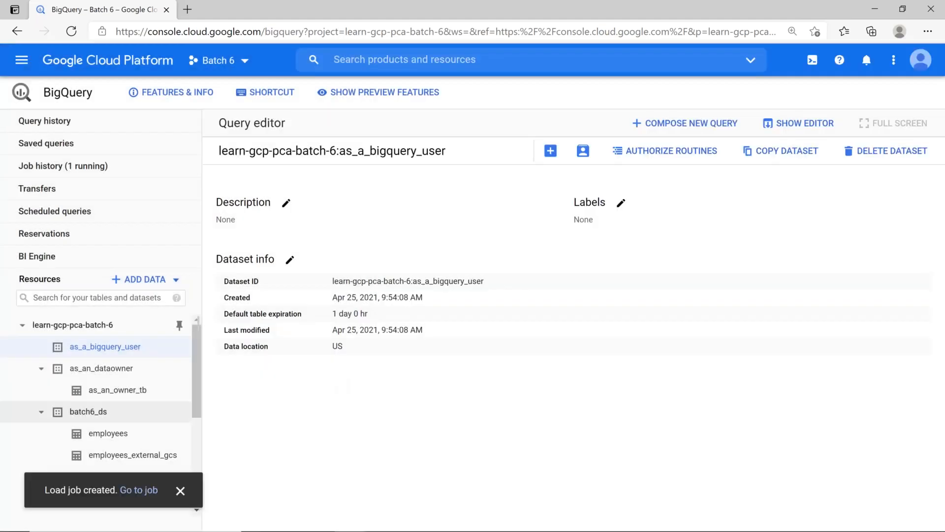
# Open the demo table's schema, details and nine-row preview
pyautogui.click(43, 348)
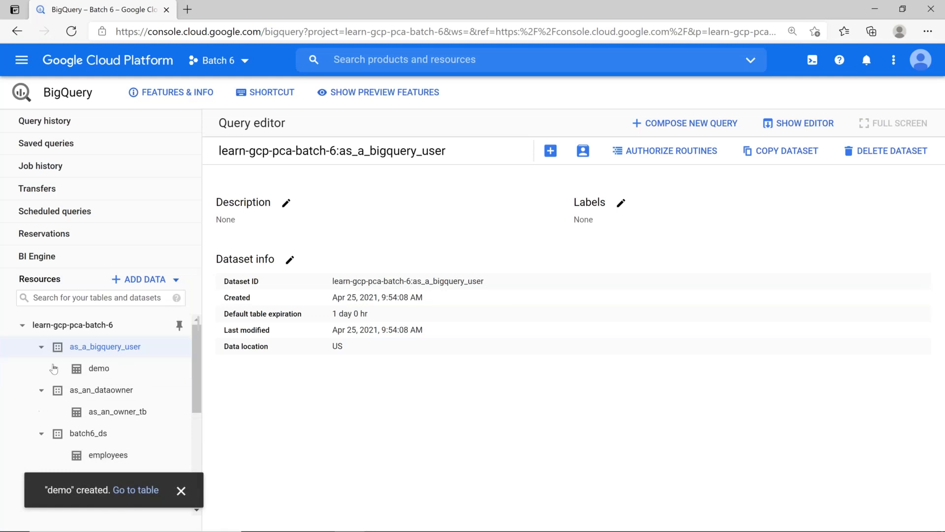
pyautogui.click(100, 369)
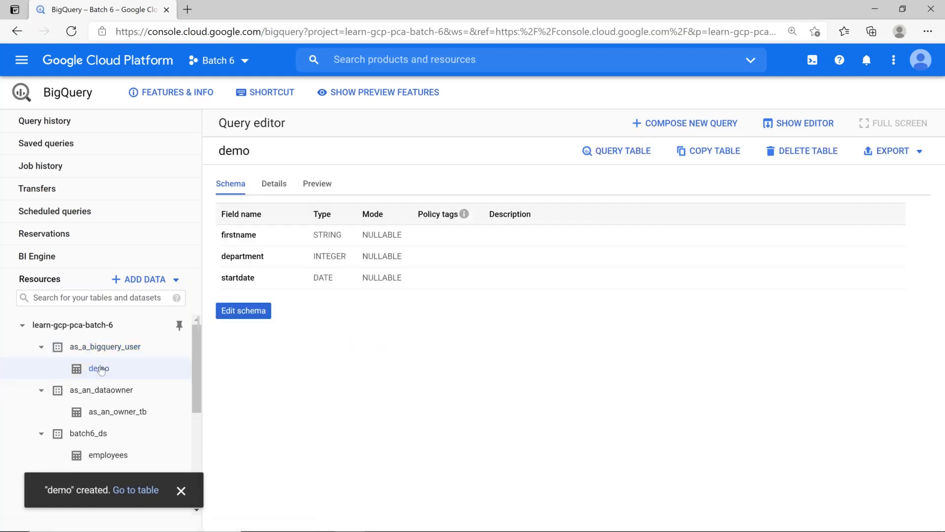
pyautogui.click(280, 187)
pyautogui.click(318, 186)
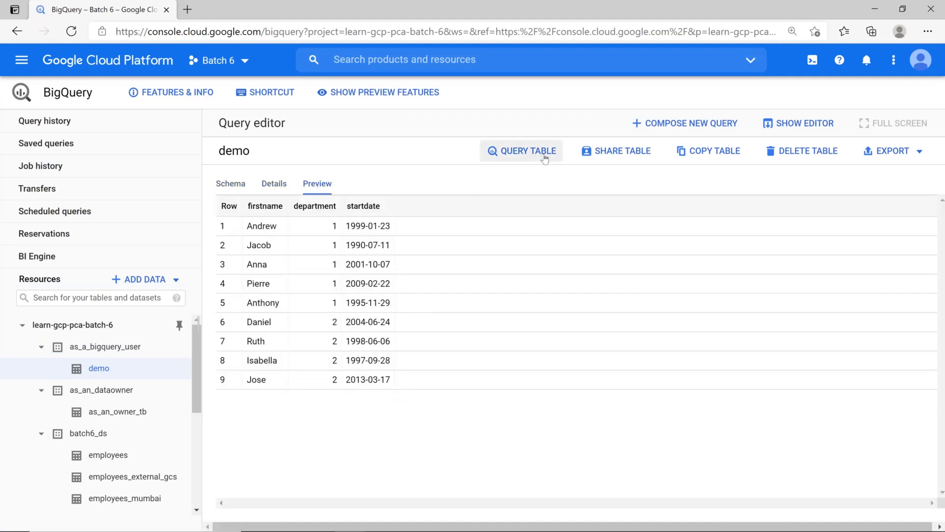
# Run SELECT firstname on demo and enlarge the results to show all nine names
pyautogui.write('fir')
pyautogui.press('Tab')
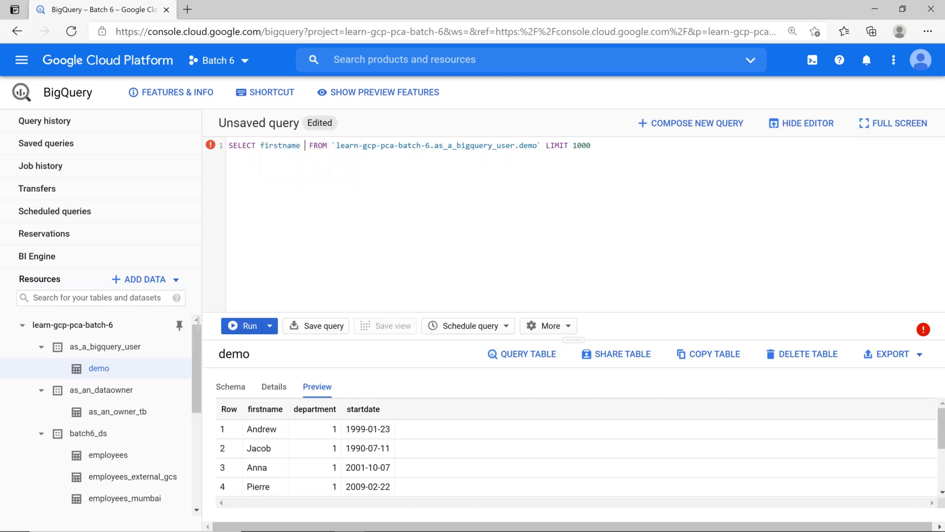
pyautogui.click(248, 325)
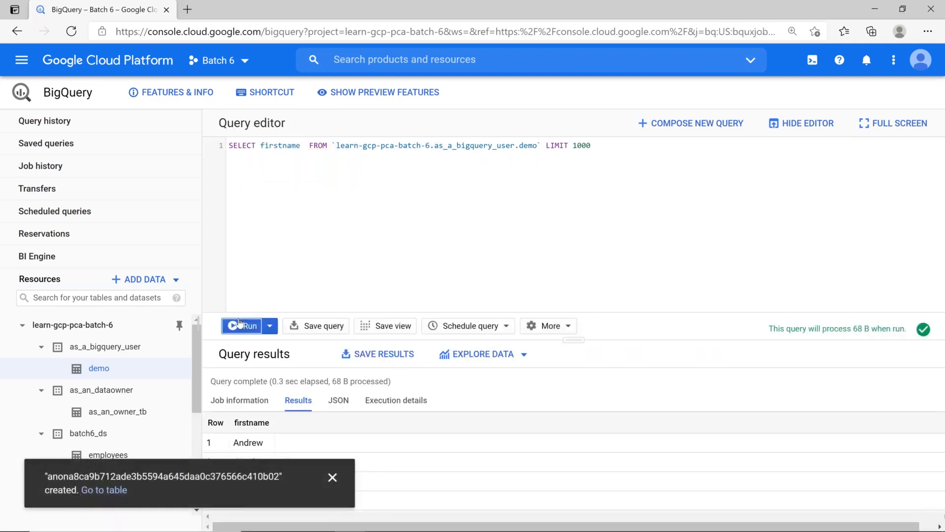
pyautogui.moveTo(580, 340); pyautogui.dragTo(515, 187)
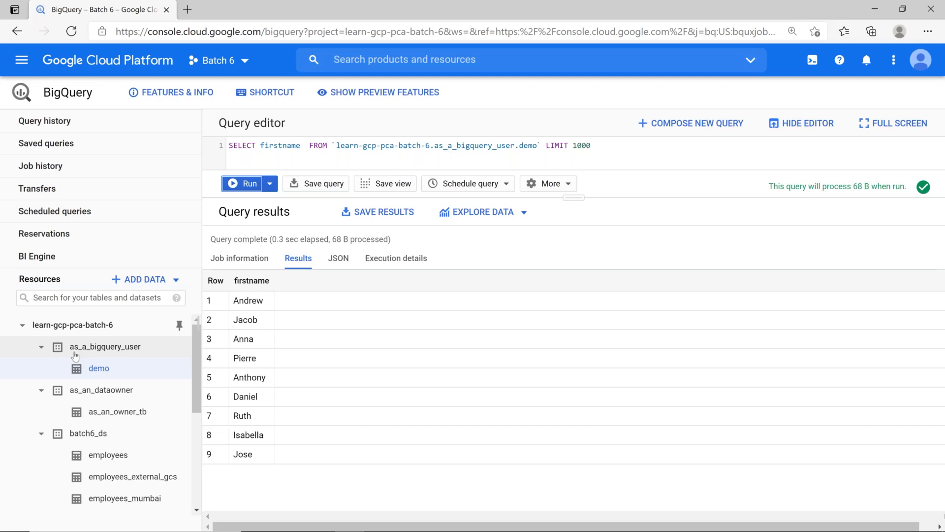
# Open as_an_owner_tb's schema (name STRING, deptid INTEGER) under as_an_dataowner
pyautogui.click(40, 347)
pyautogui.click(105, 367)
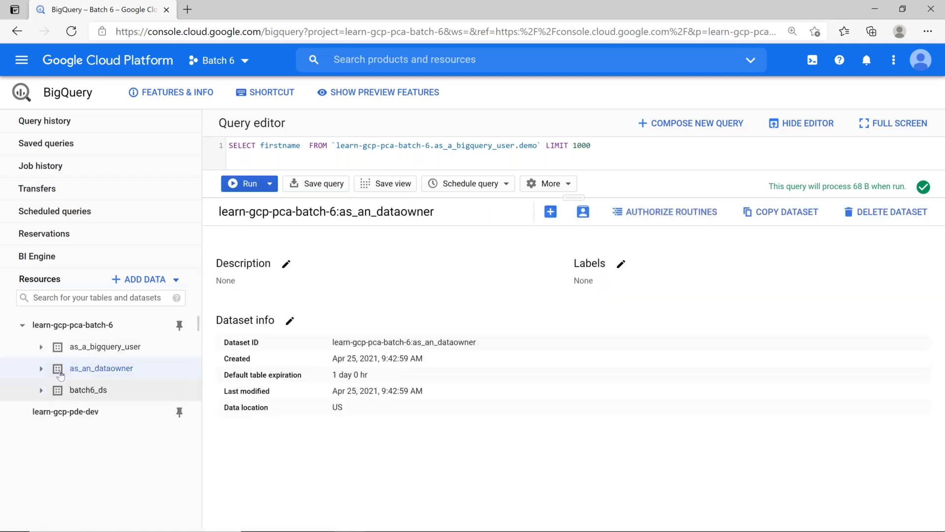
pyautogui.click(41, 368)
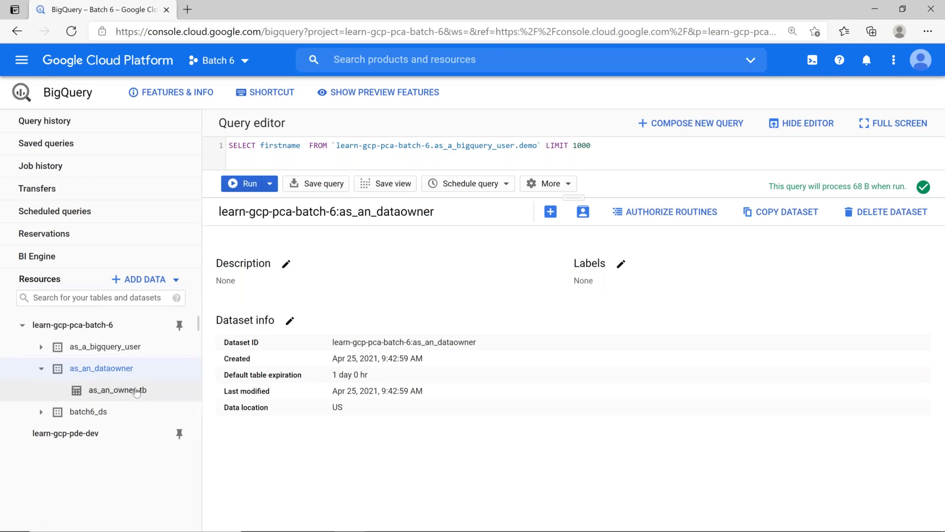
pyautogui.click(128, 391)
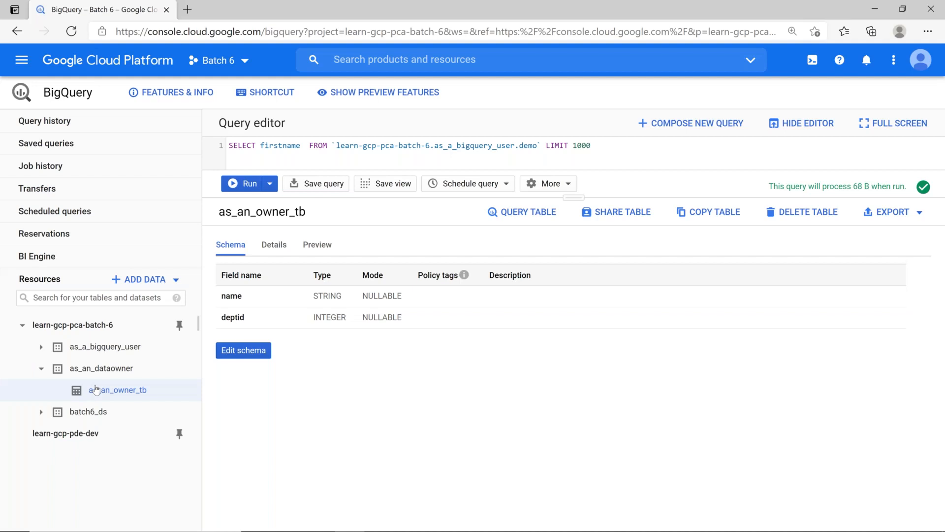
pyautogui.hotkey('alt', 'Tab')
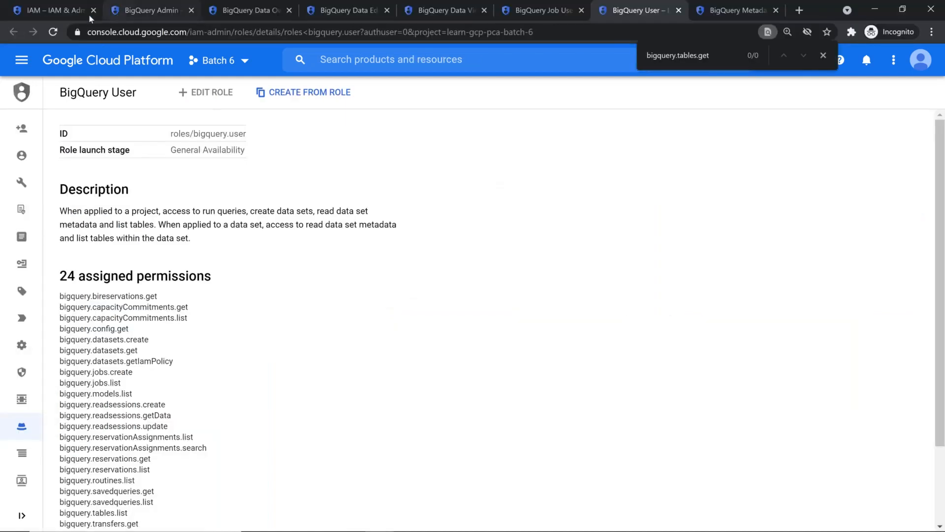
# Go to BigQuery, expand the learn-gcp-pca-batch-6 project and open the as_an_dataowner dataset with the editor hidden
pyautogui.click(20, 61)
pyautogui.click(22, 127)
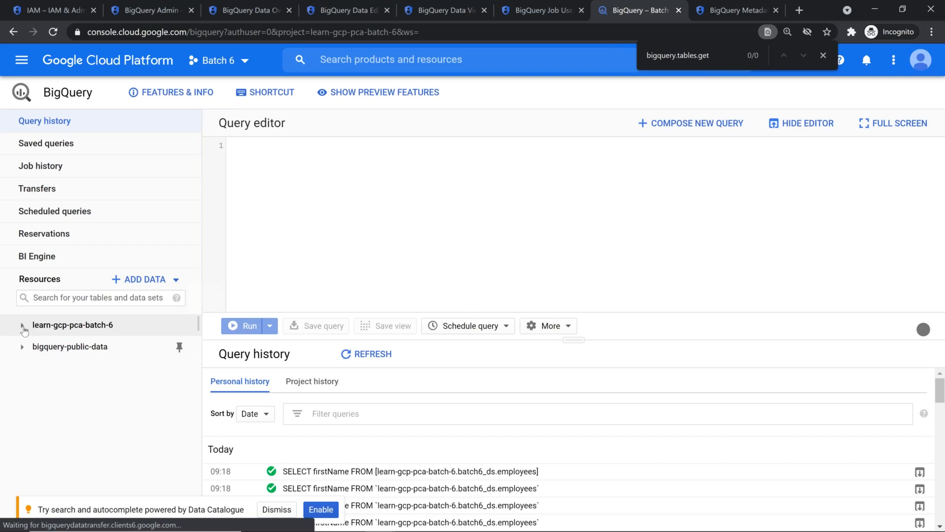
pyautogui.click(22, 326)
pyautogui.click(98, 369)
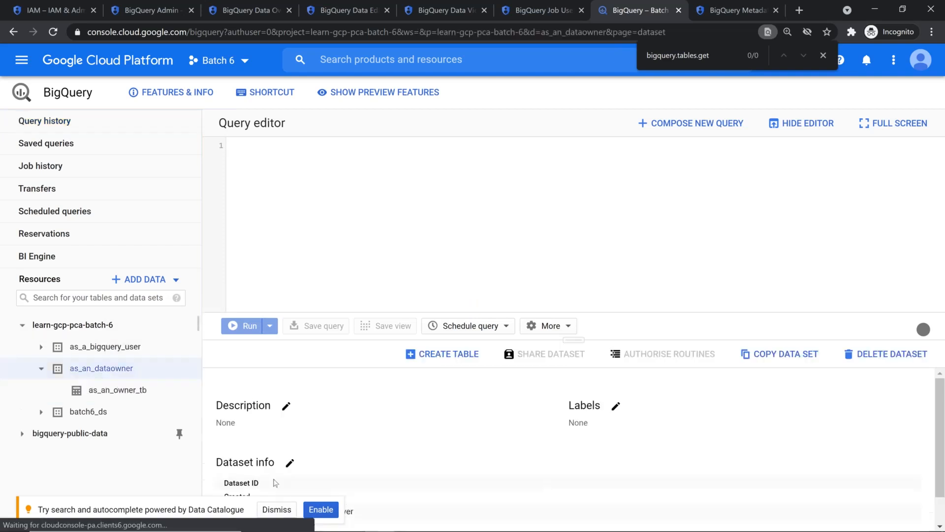
pyautogui.click(276, 510)
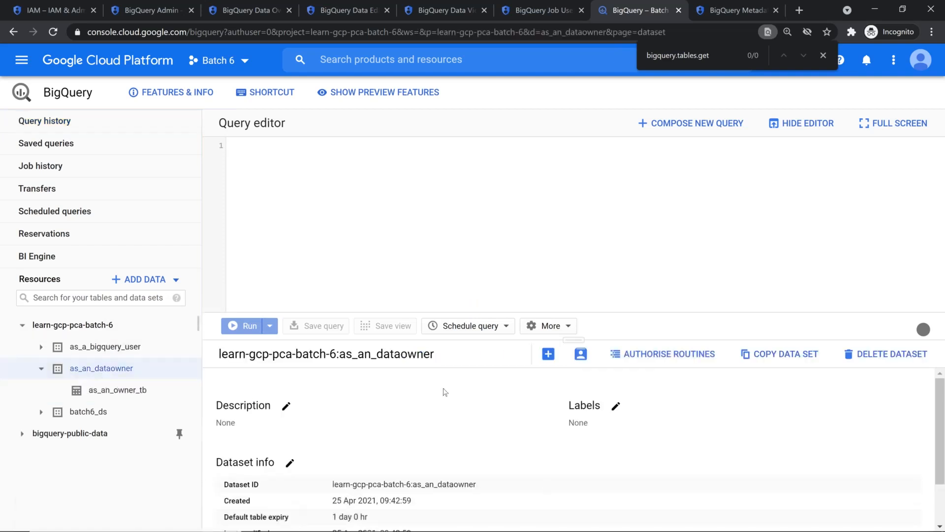
pyautogui.click(793, 129)
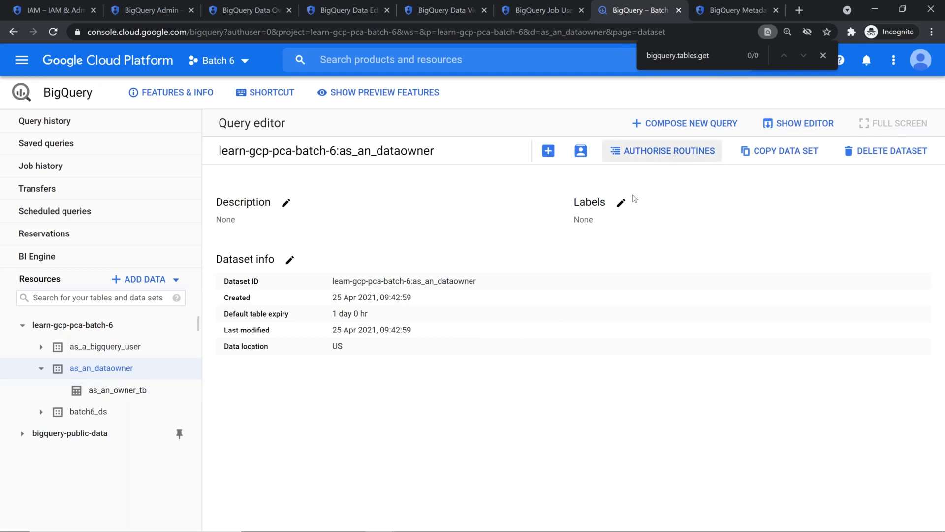
# Review the BigQuery Data Owner members of as_an_dataowner without changes, then open batch6_ds
pyautogui.click(583, 154)
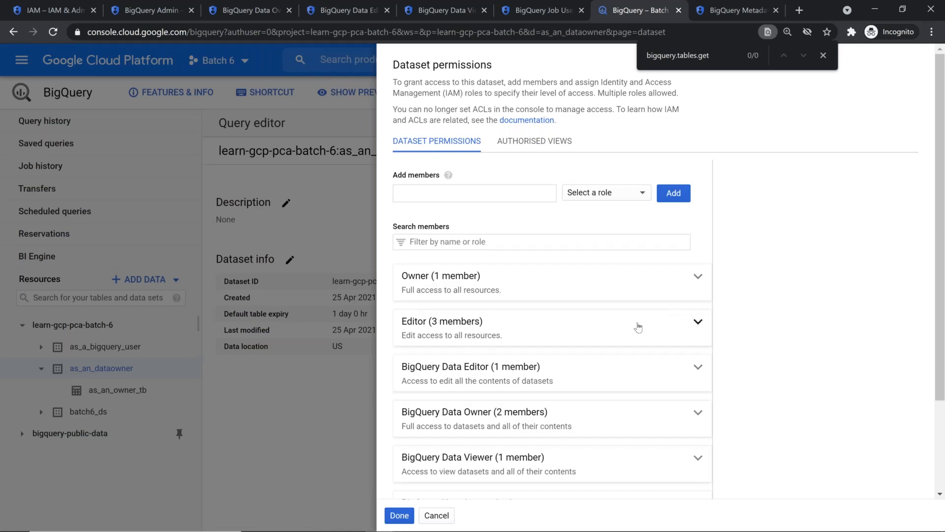
pyautogui.click(695, 413)
pyautogui.scroll(-2, 576, 365)
pyautogui.moveTo(433, 409); pyautogui.dragTo(540, 420)
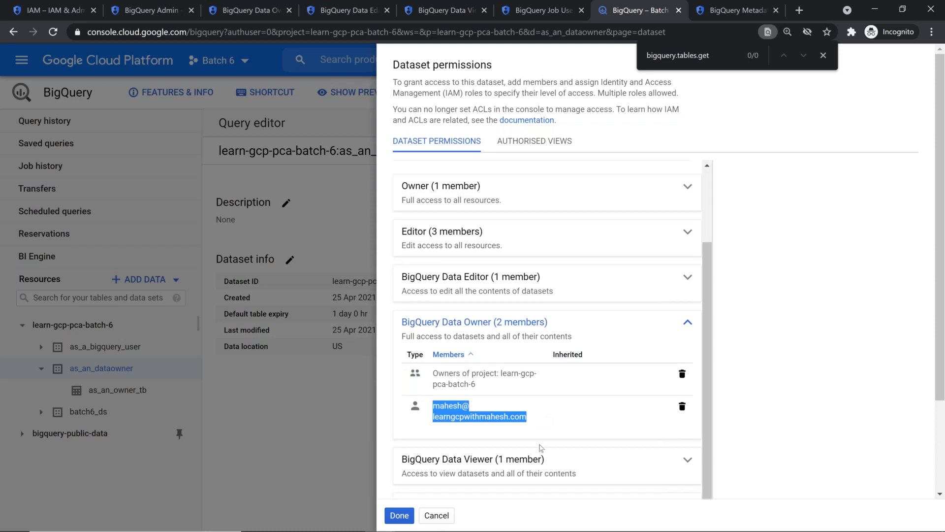
pyautogui.click(432, 516)
pyautogui.click(88, 411)
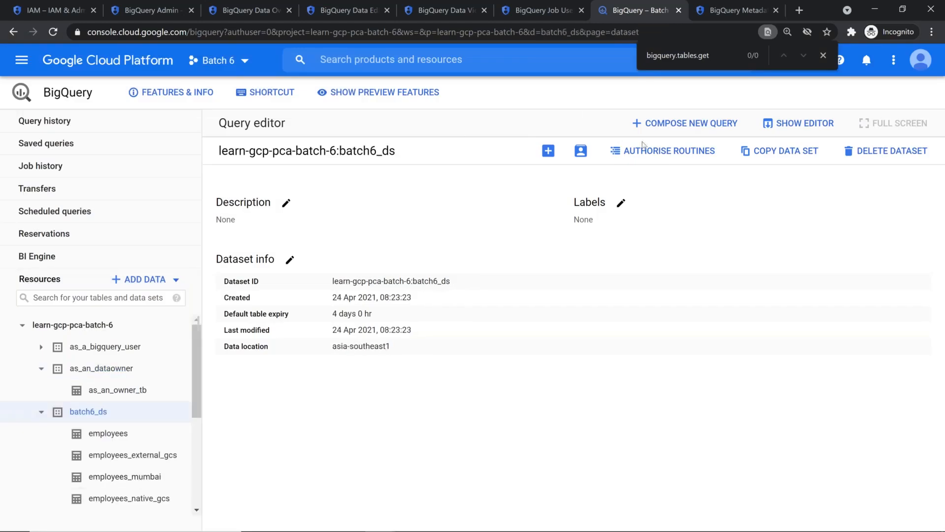
# Review who holds the Data Owner role on batch6_ds, closing sharing without changes
pyautogui.click(582, 151)
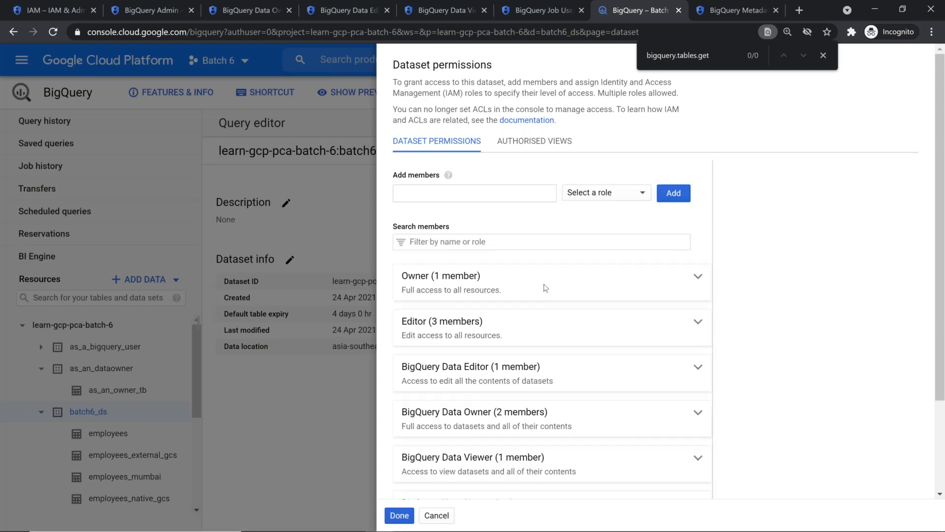
pyautogui.scroll(-3, 546, 287)
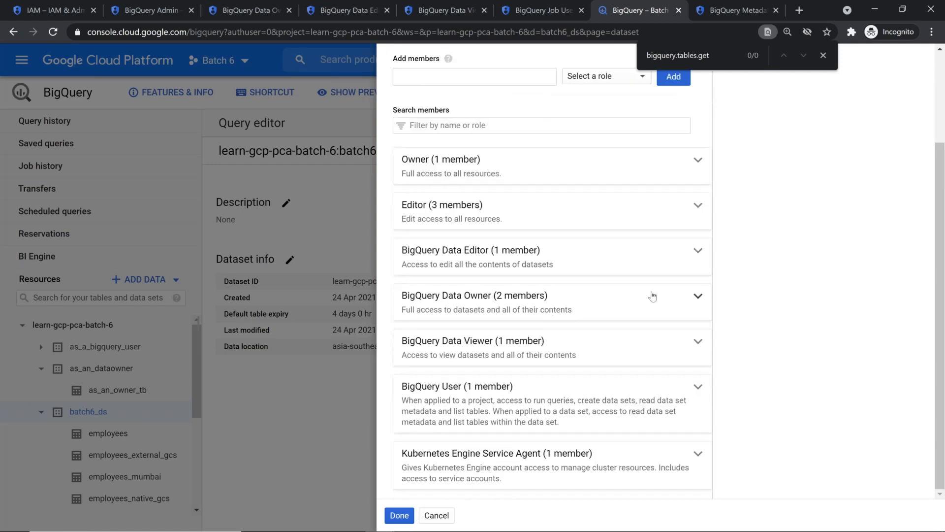
pyautogui.click(698, 296)
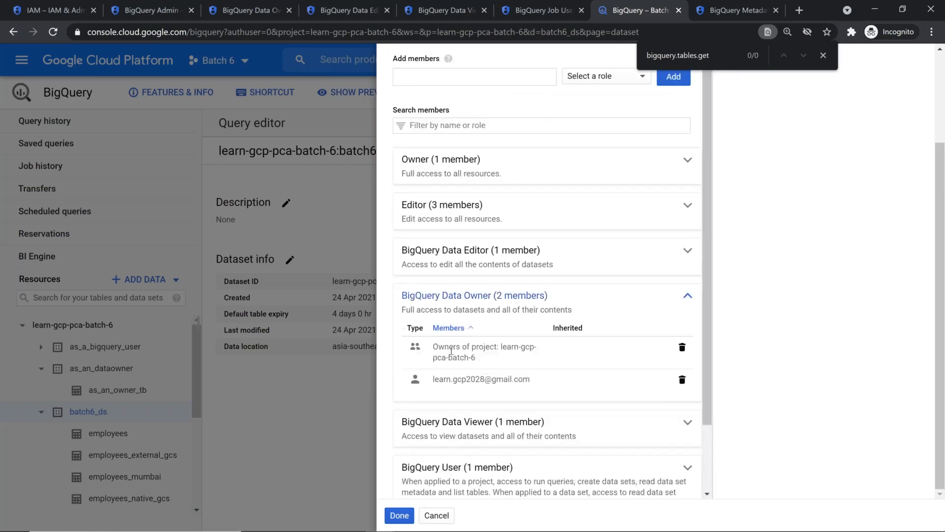
pyautogui.moveTo(438, 350); pyautogui.dragTo(539, 394)
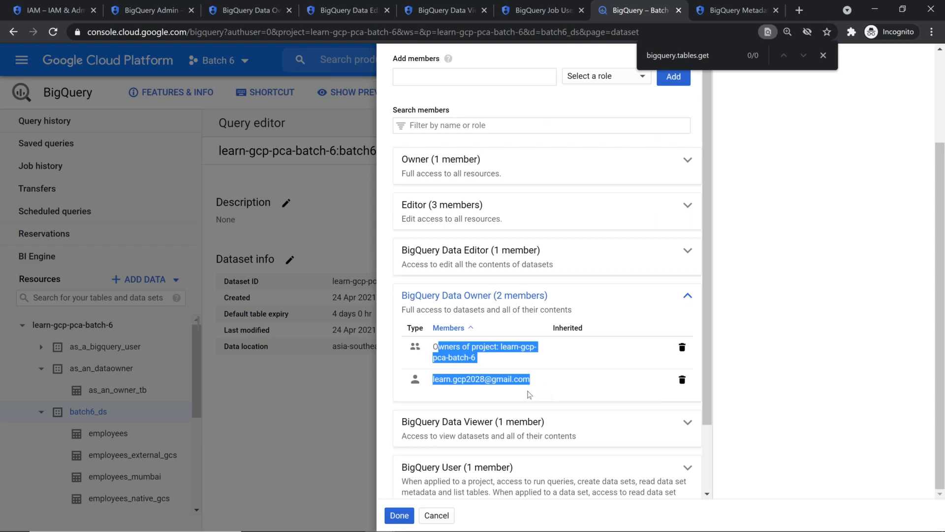
pyautogui.click(449, 515)
# Check as_a_bigquery_user's Data Owner members without changes, then open as_an_dataowner's details
pyautogui.click(116, 348)
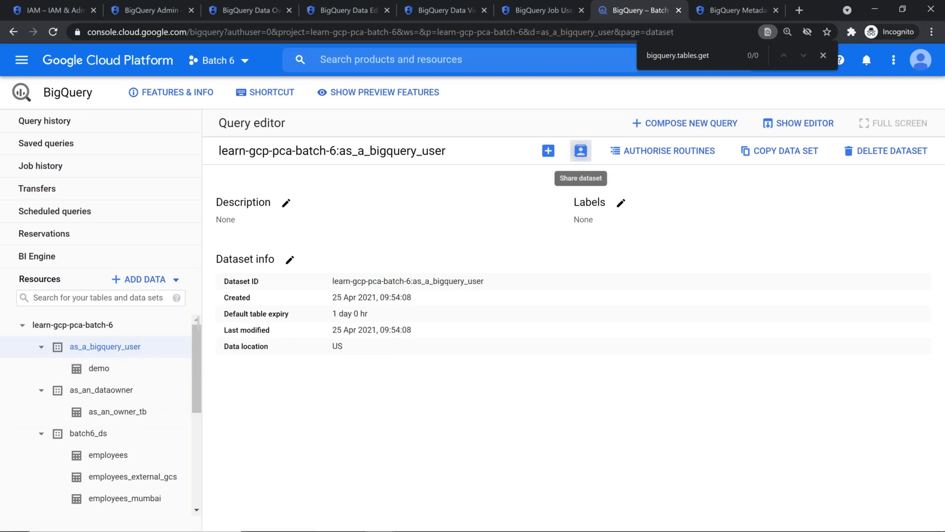
pyautogui.click(581, 150)
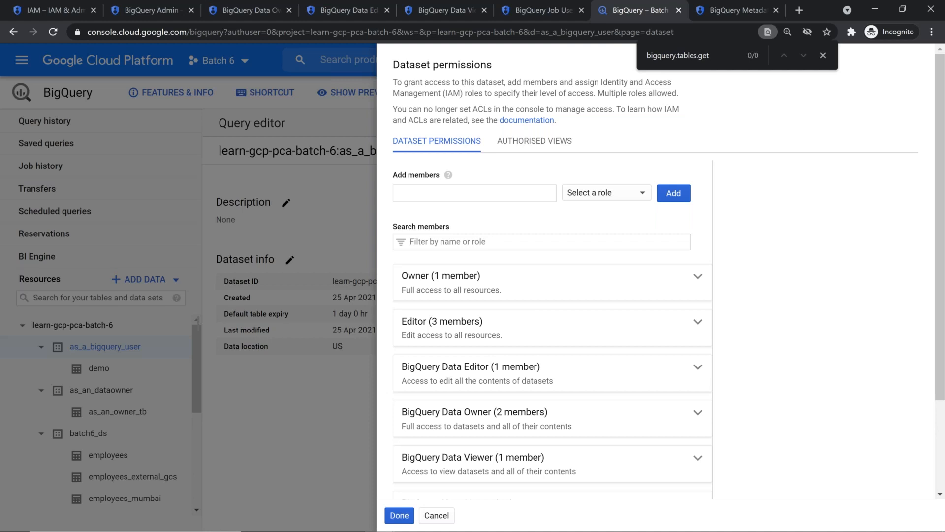
pyautogui.scroll(-3, 566, 394)
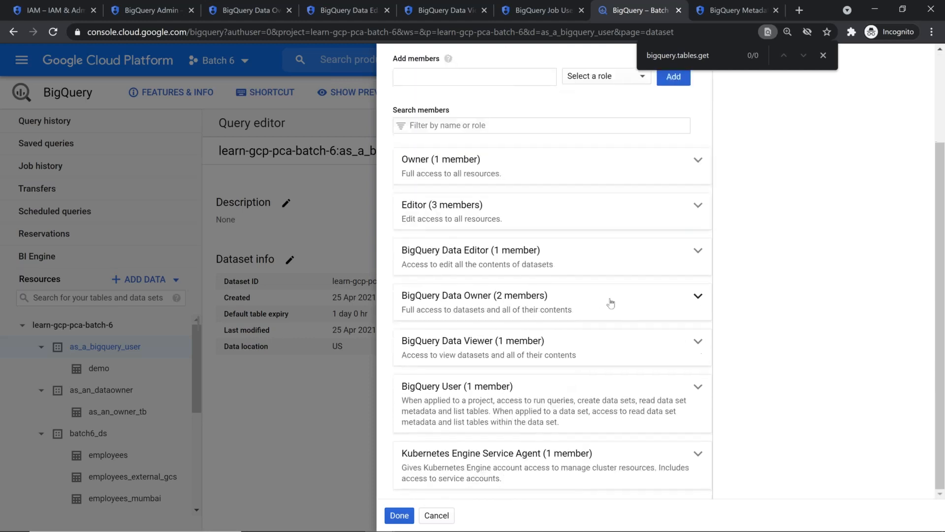
pyautogui.click(687, 297)
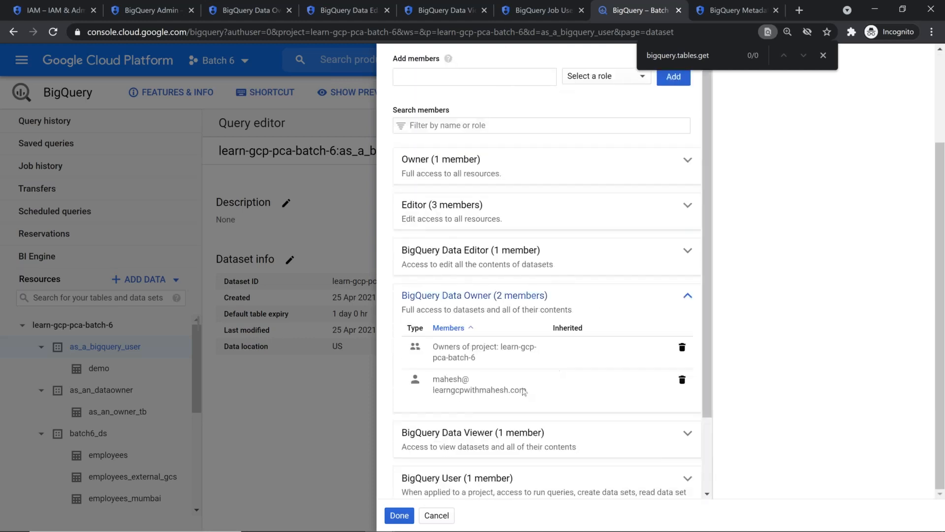
pyautogui.moveTo(436, 382); pyautogui.dragTo(526, 394)
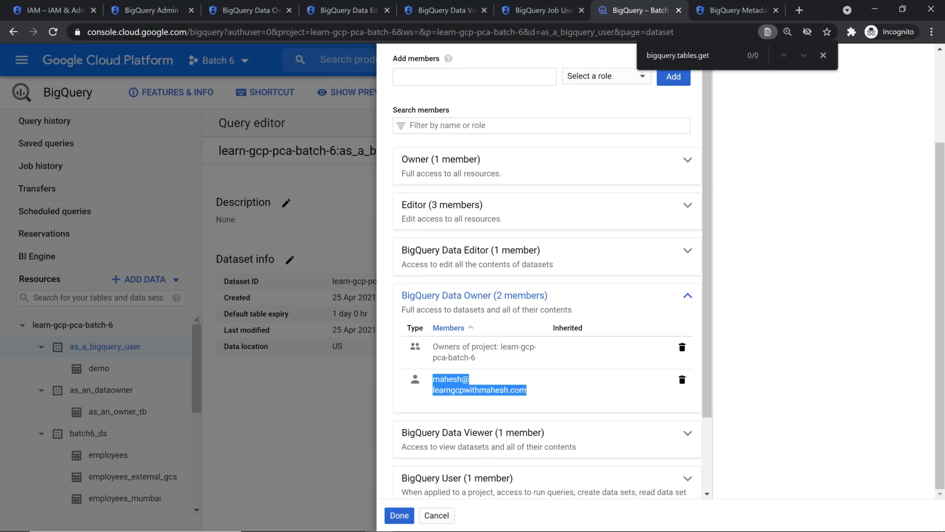
pyautogui.click(436, 516)
pyautogui.click(114, 391)
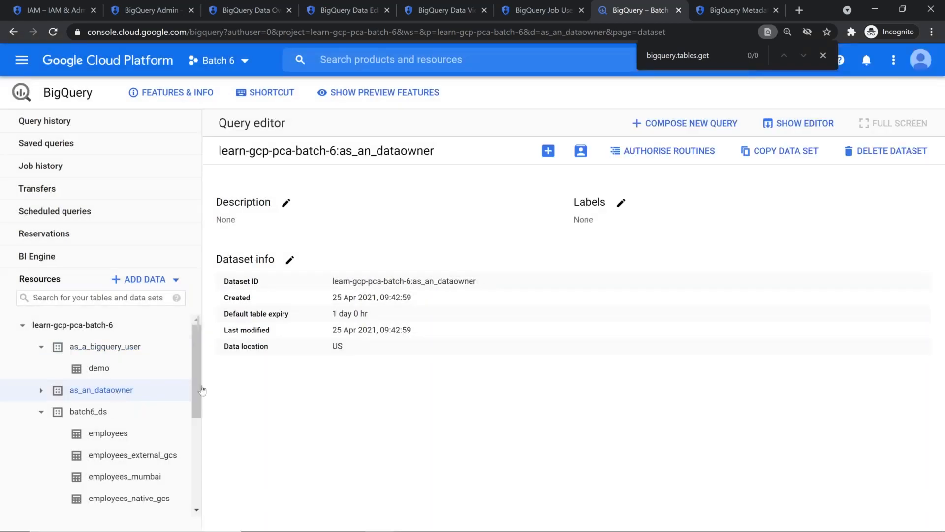
# Remove the individual user from as_an_dataowner's BigQuery Data Owner role, leaving only the project owners
pyautogui.click(580, 151)
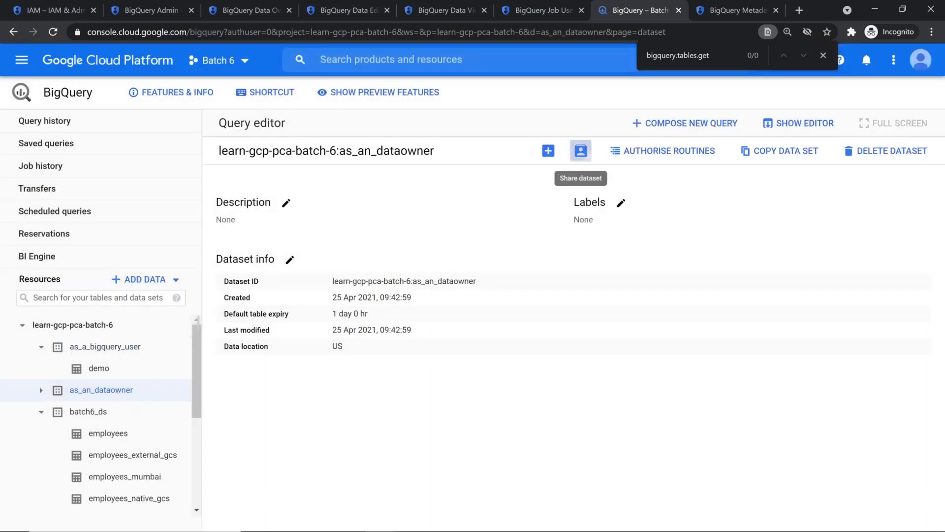
pyautogui.click(530, 417)
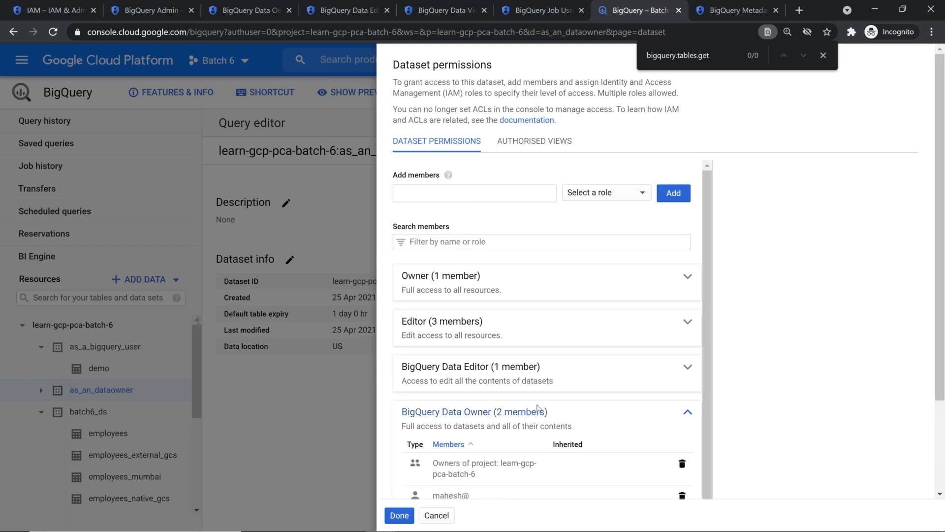
pyautogui.scroll(-2, 650, 416)
pyautogui.click(681, 407)
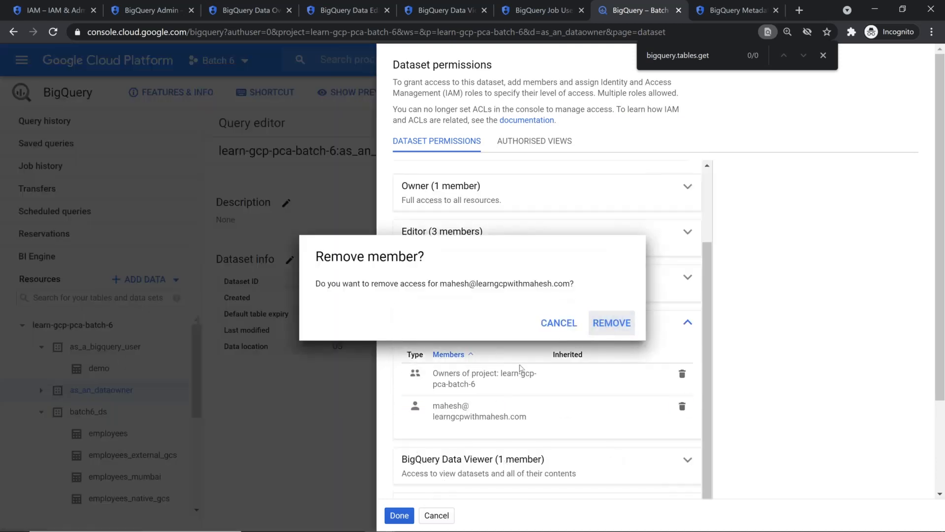
pyautogui.click(616, 324)
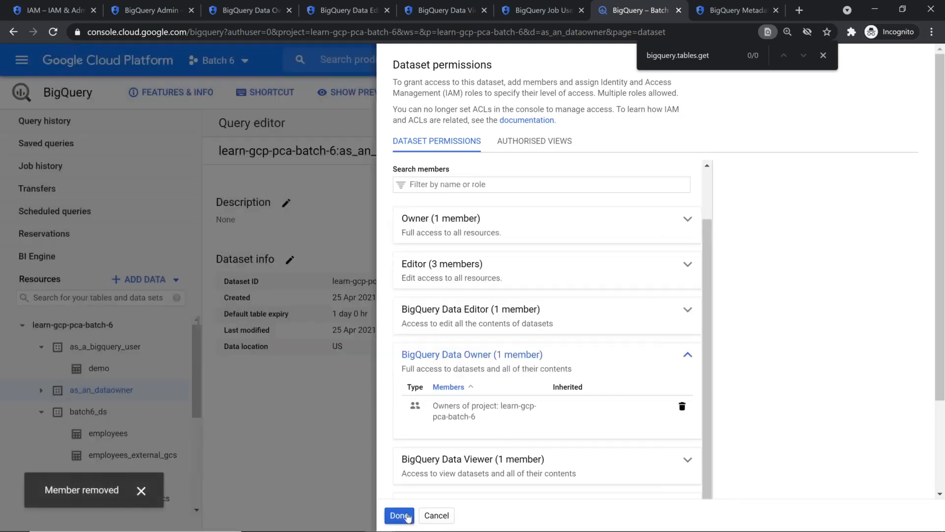
pyautogui.click(406, 515)
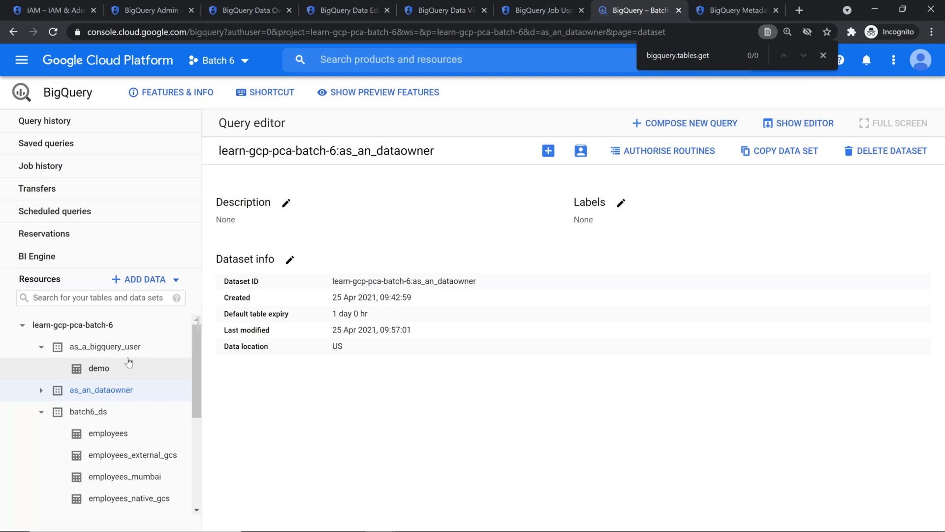
pyautogui.hotkey('alt', 'Tab')
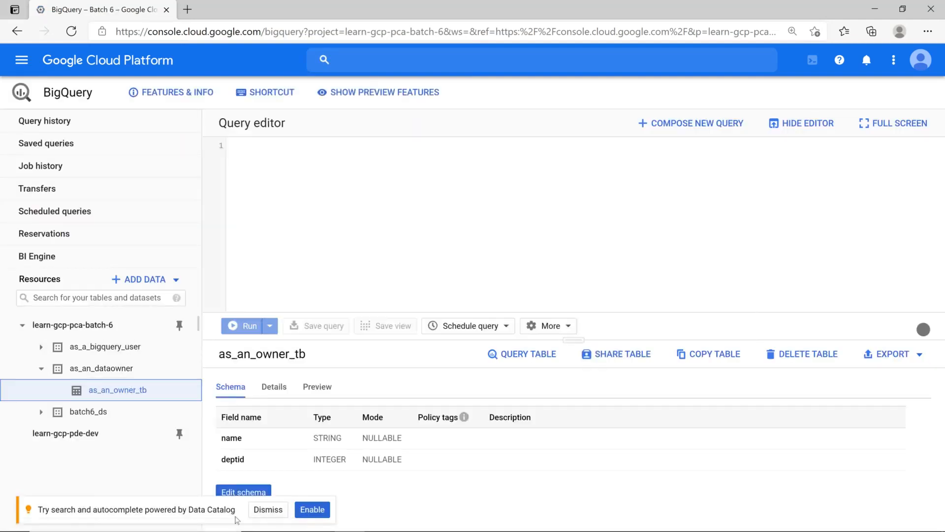
# Sign out of the console and sign back in with the saved account
pyautogui.click(266, 510)
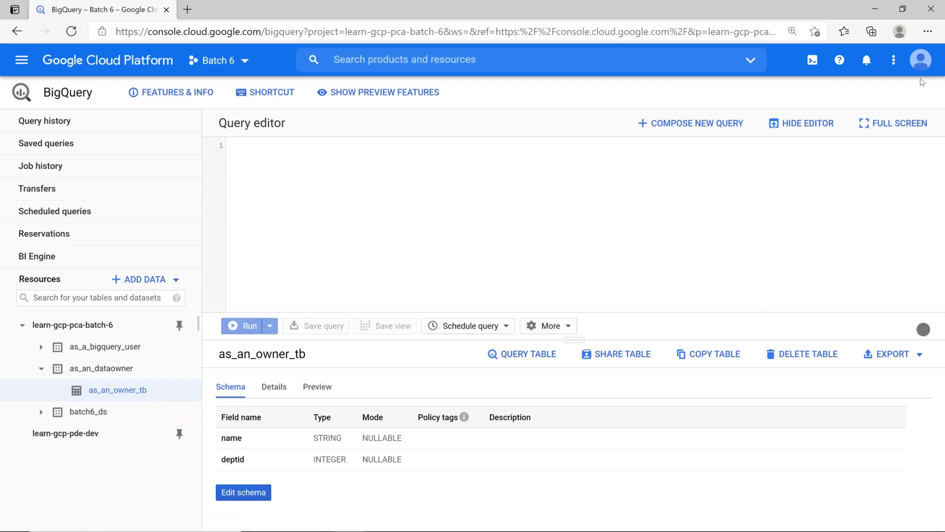
pyautogui.click(921, 60)
pyautogui.click(909, 213)
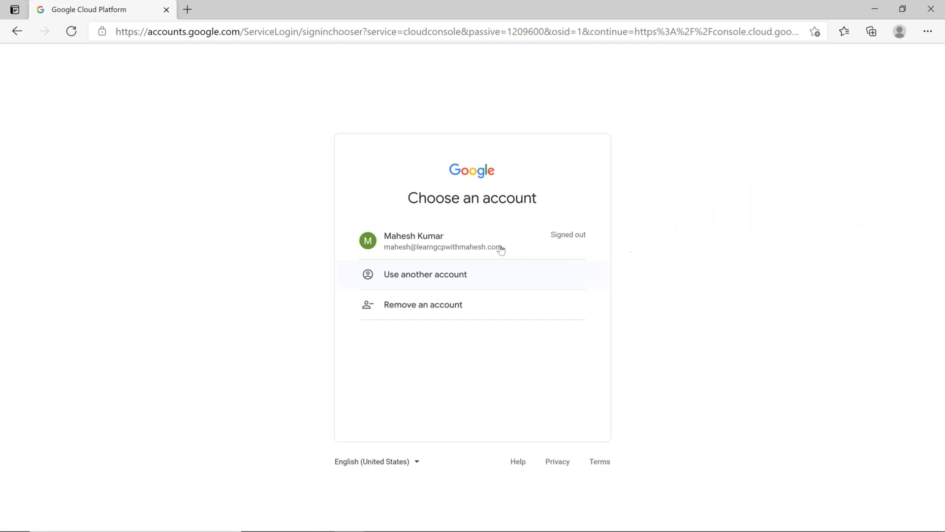
pyautogui.click(500, 250)
pyautogui.click(658, 370)
pyautogui.click(577, 355)
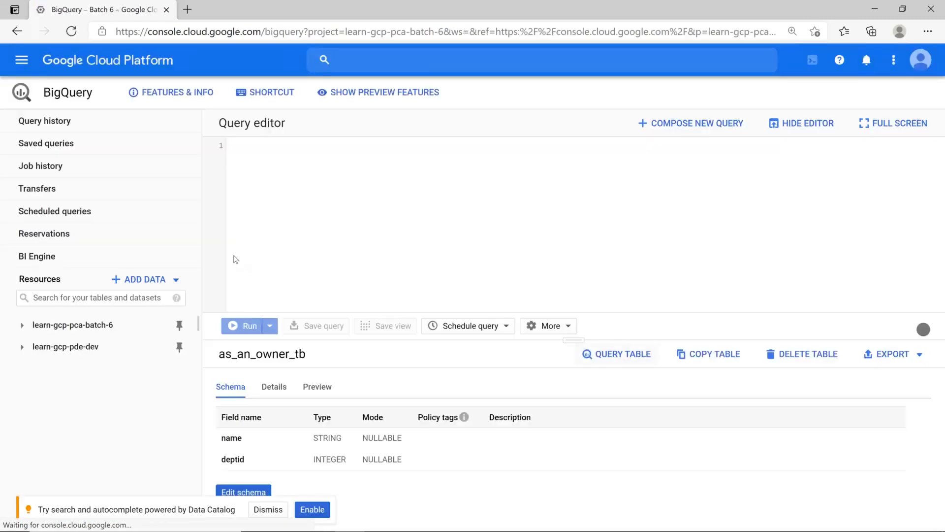
# Reload the console and open the as_an_owner_tb table inside as_an_dataowner
pyautogui.click(111, 366)
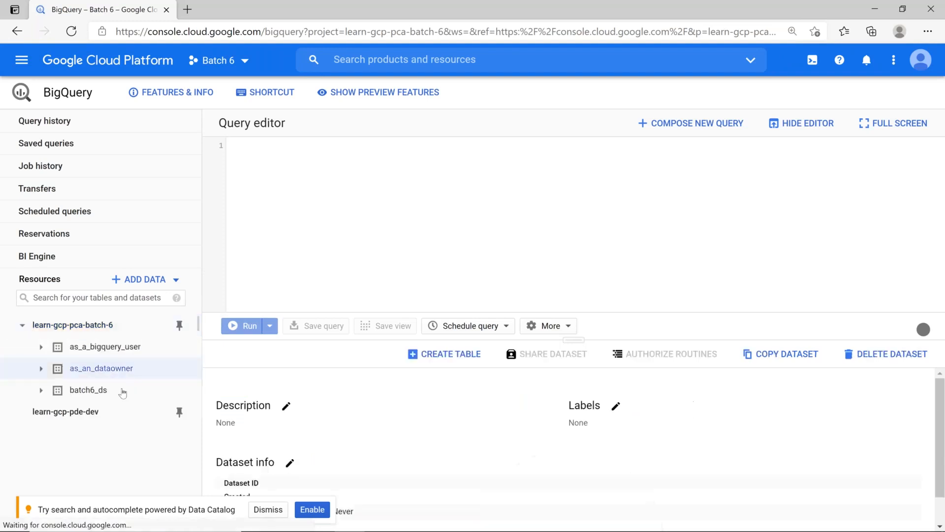
pyautogui.click(41, 368)
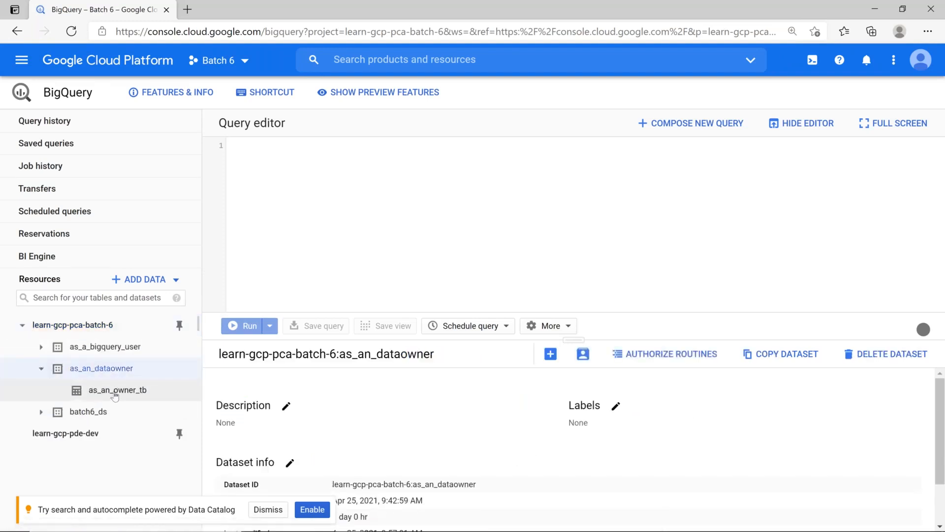
pyautogui.click(115, 391)
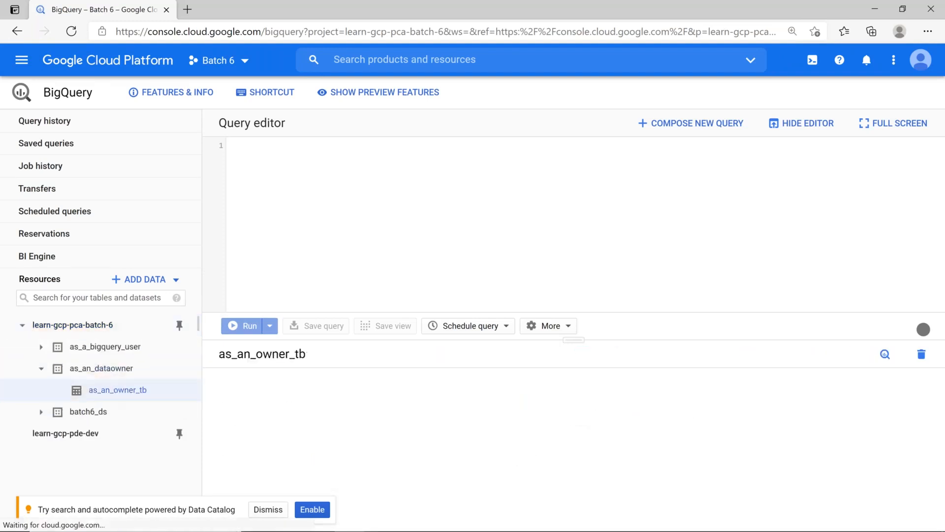
pyautogui.click(796, 124)
pyautogui.click(72, 33)
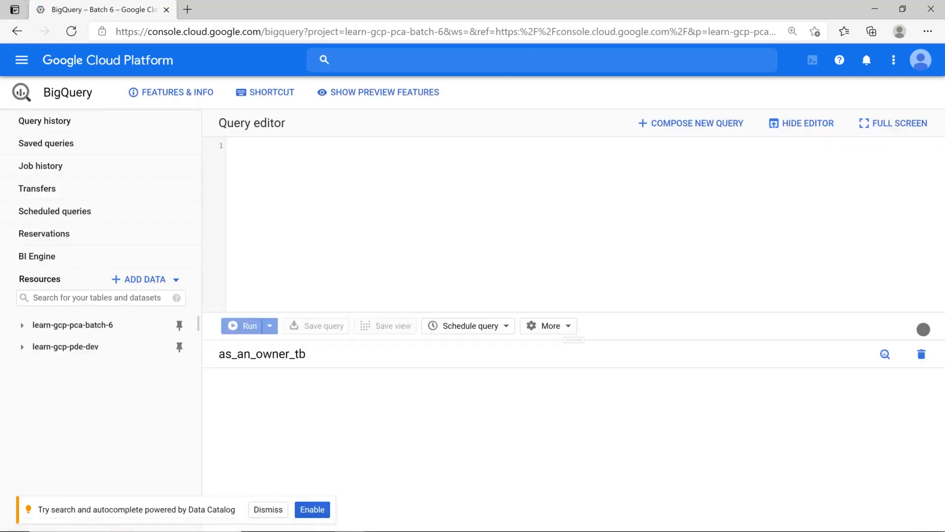
pyautogui.click(91, 369)
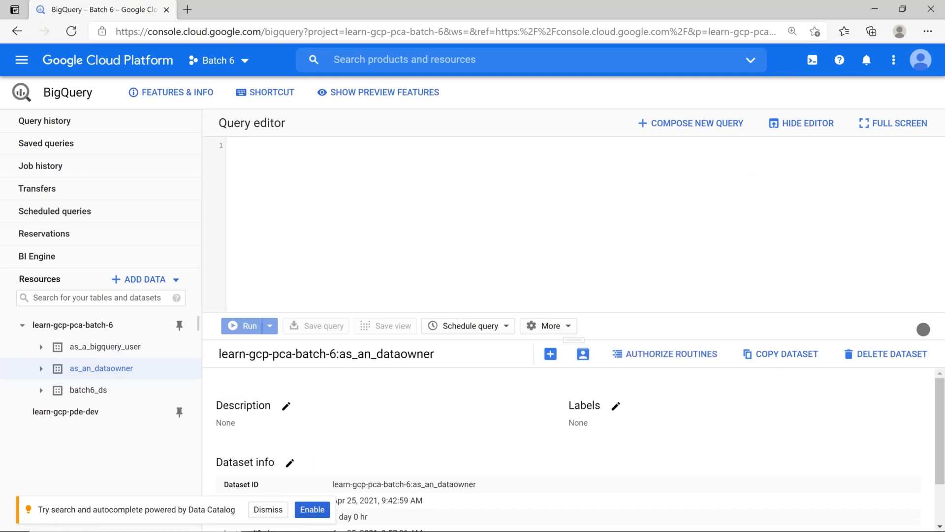
pyautogui.click(801, 123)
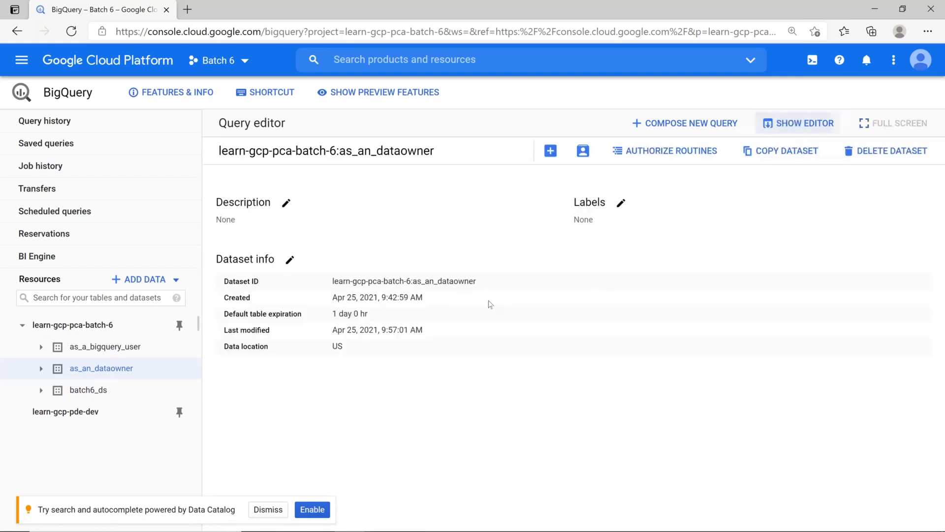
pyautogui.click(41, 368)
pyautogui.click(101, 392)
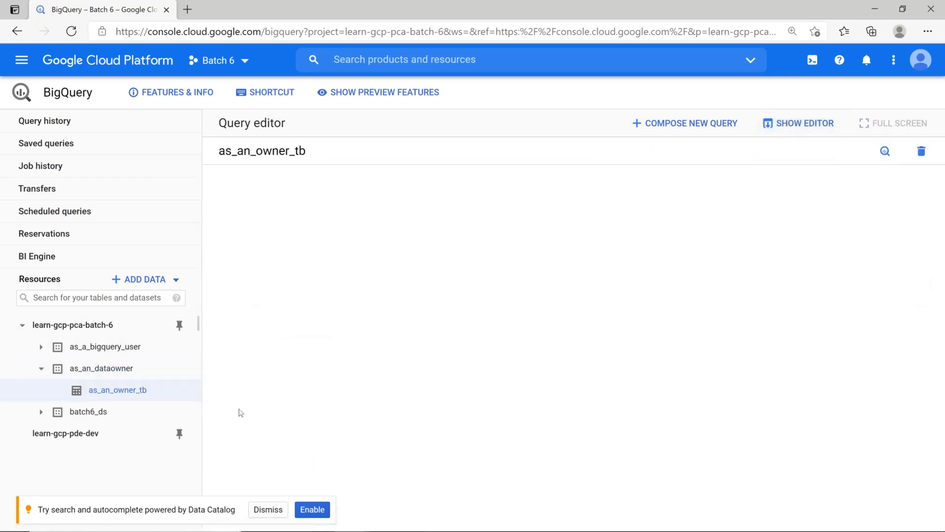
# Run SELECT name FROM as_an_owner_tb, which fails with Access Denied, then open as_a_bigquery_user
pyautogui.click(521, 150)
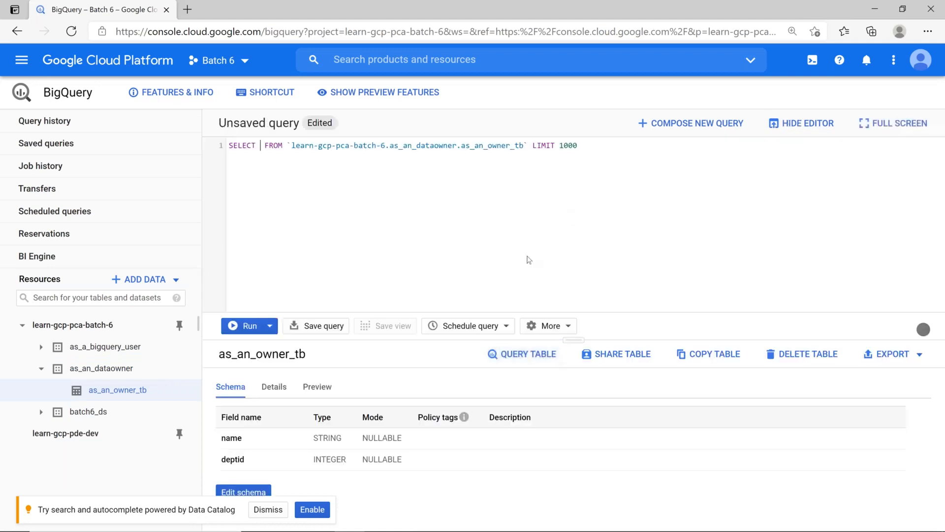
pyautogui.write('name')
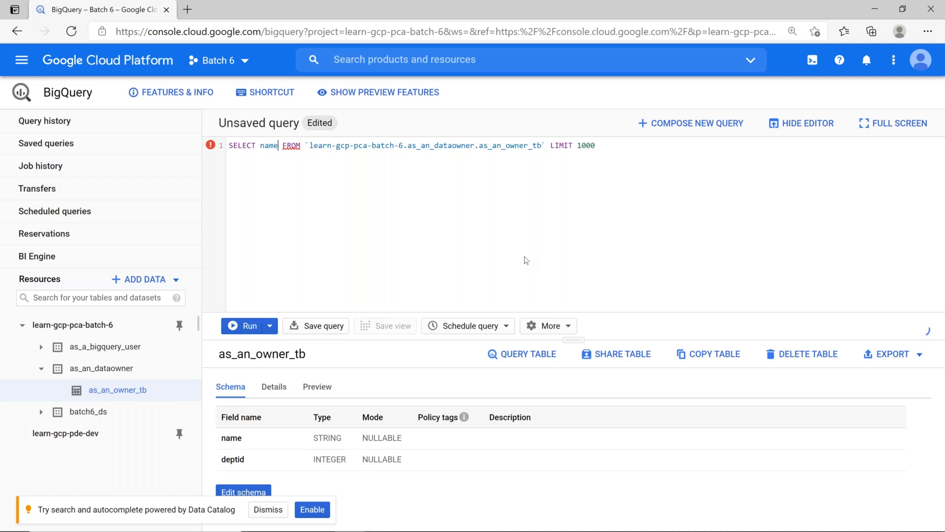
pyautogui.hotkey('ctrl', 'Return')
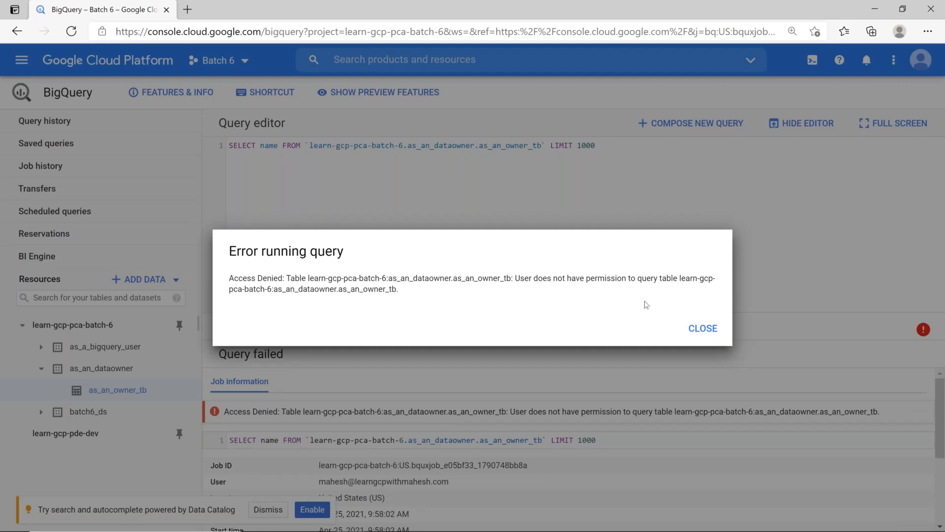
pyautogui.click(707, 328)
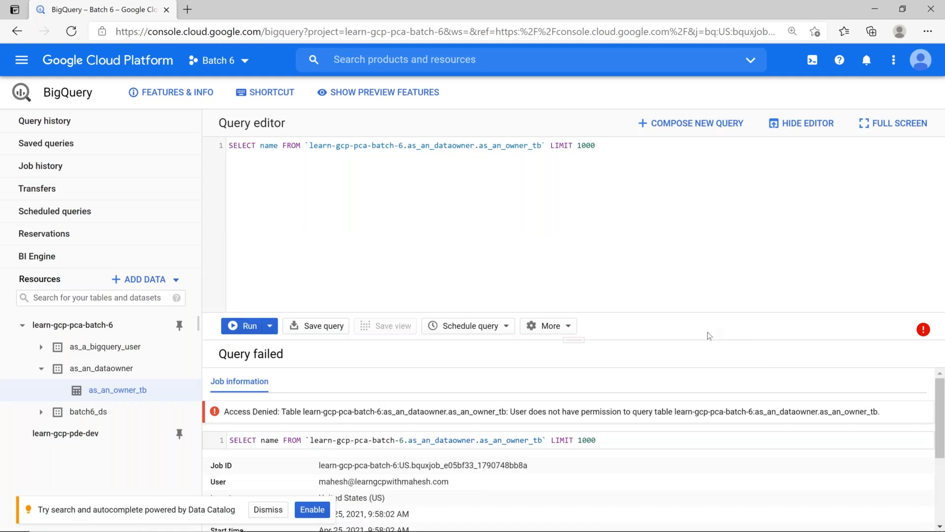
pyautogui.click(135, 349)
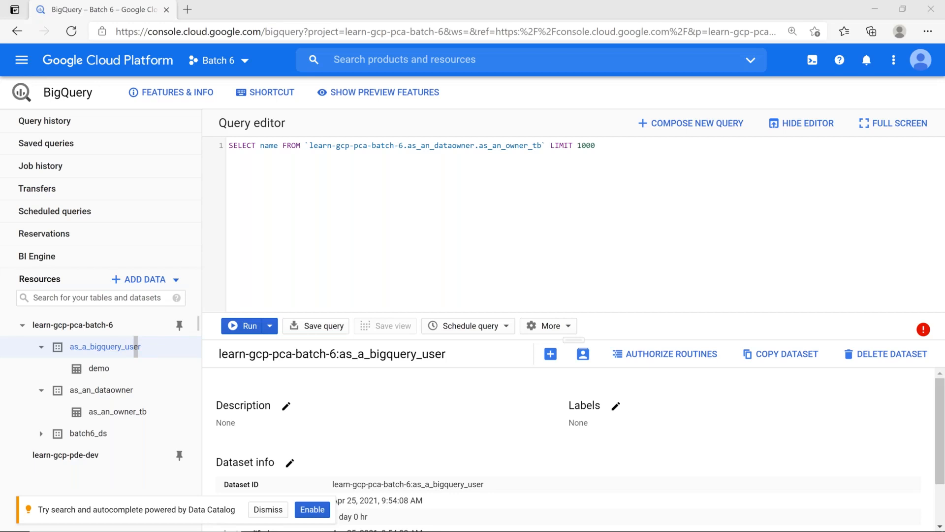
# Dismiss the stray Run prompt and bring the incognito window showing as_an_dataowner to the front
pyautogui.click(826, 125)
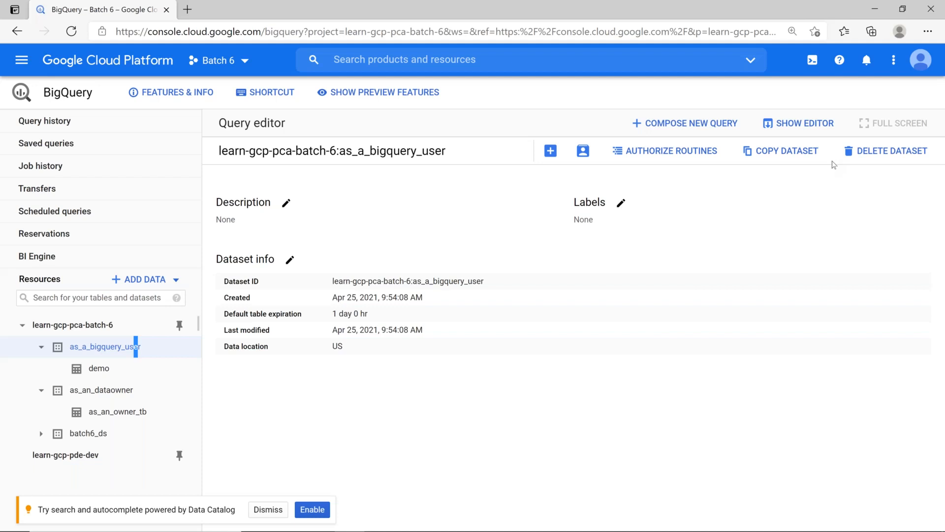
pyautogui.click(265, 508)
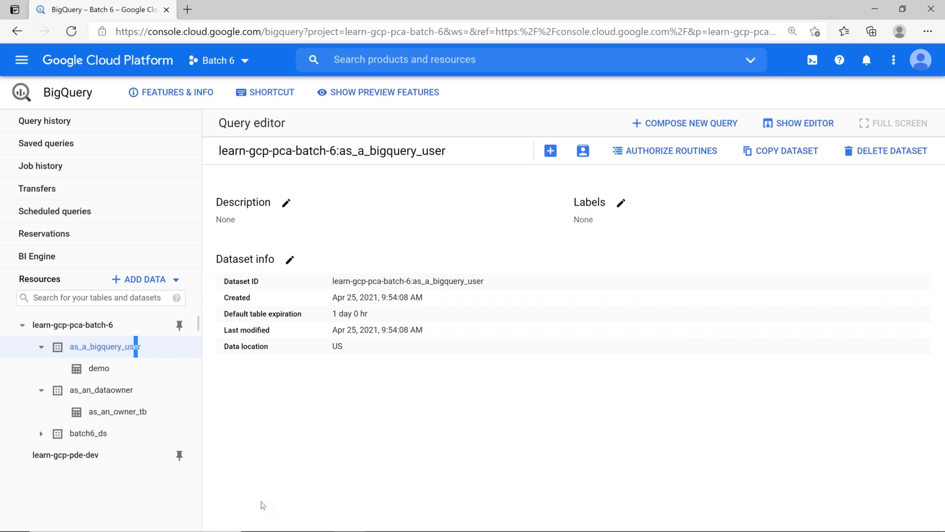
pyautogui.press('super+r')
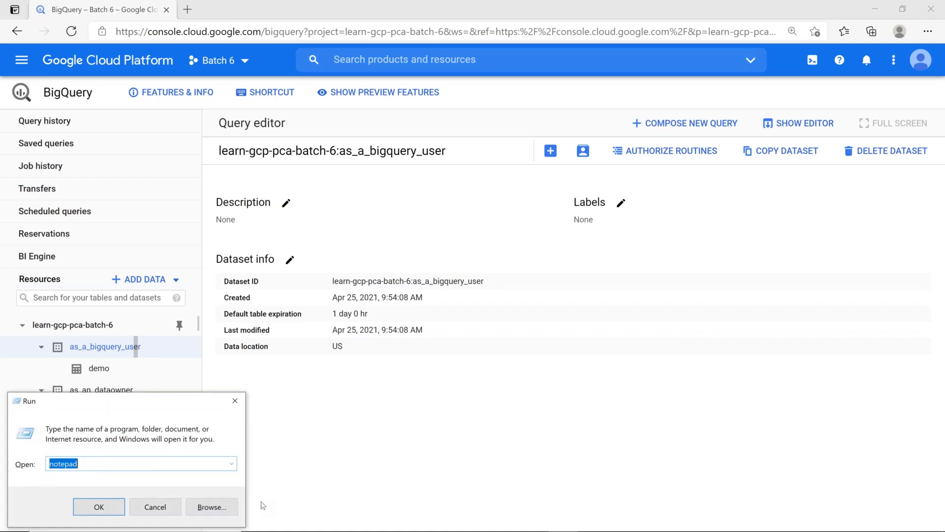
pyautogui.press('Return')
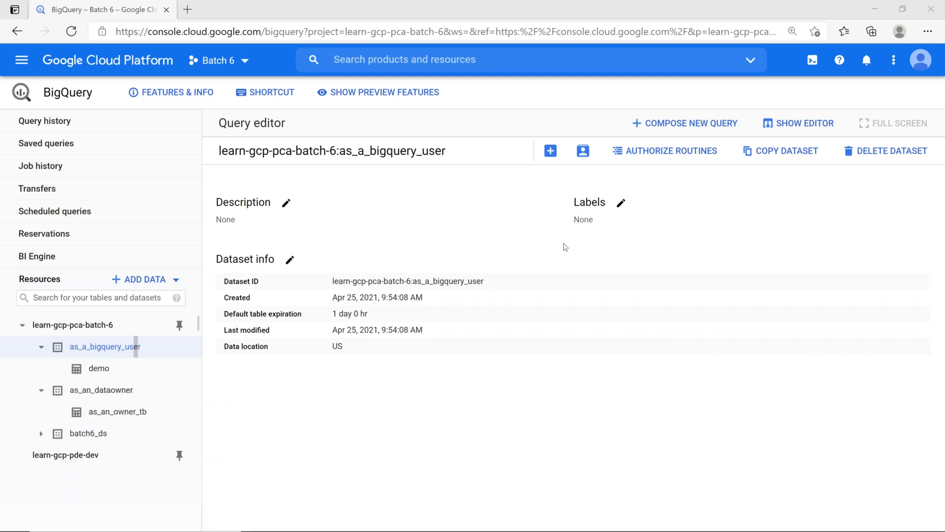
pyautogui.hotkey('alt', 'Tab')
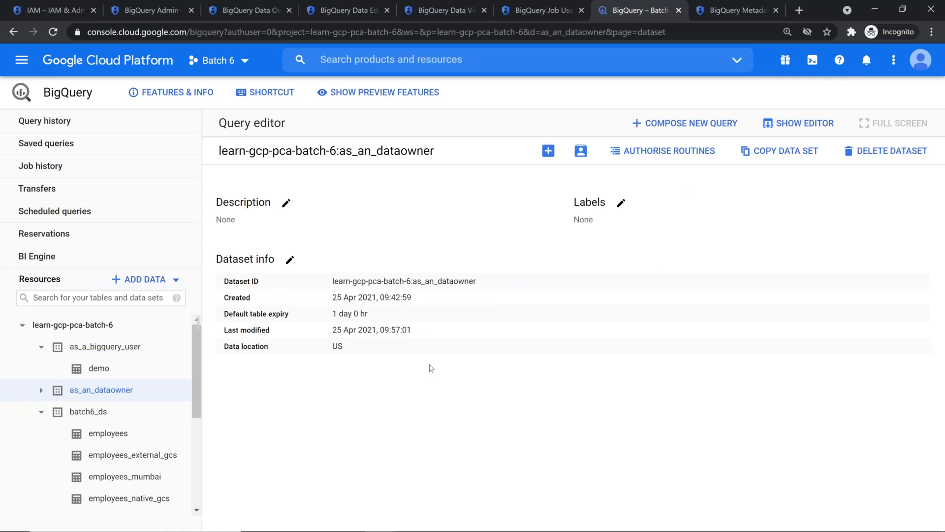
# Start a Cloud Shell session enlarged over the page, then bring up the cheat sheet document
pyautogui.click(813, 59)
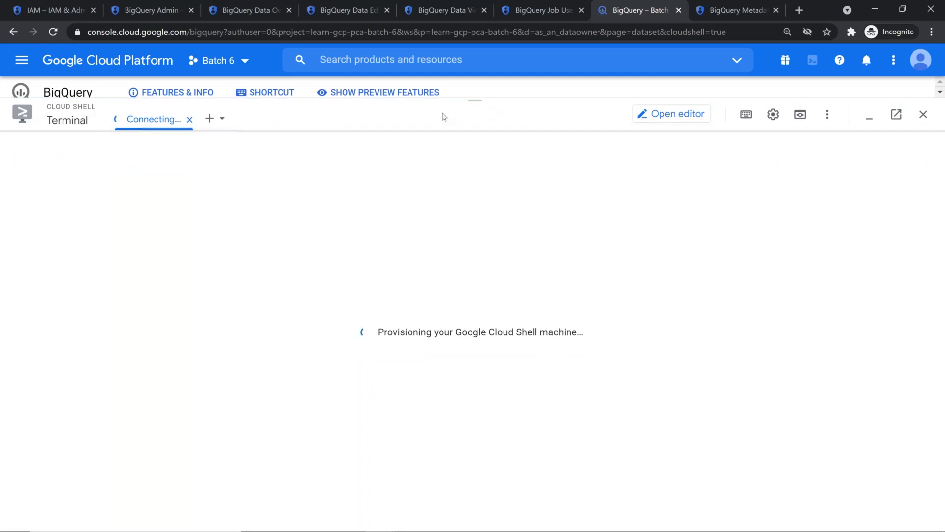
pyautogui.moveTo(471, 86); pyautogui.dragTo(472, 76)
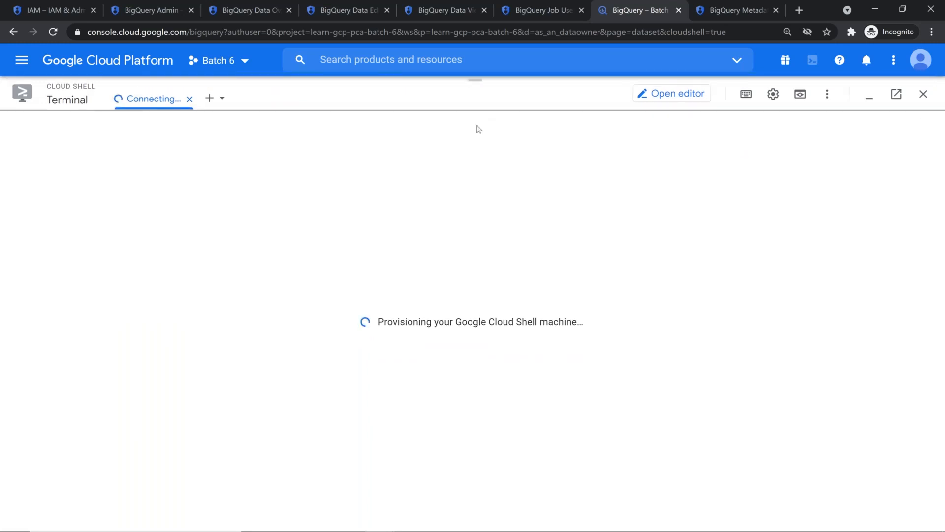
pyautogui.hotkey('alt', 'Tab')
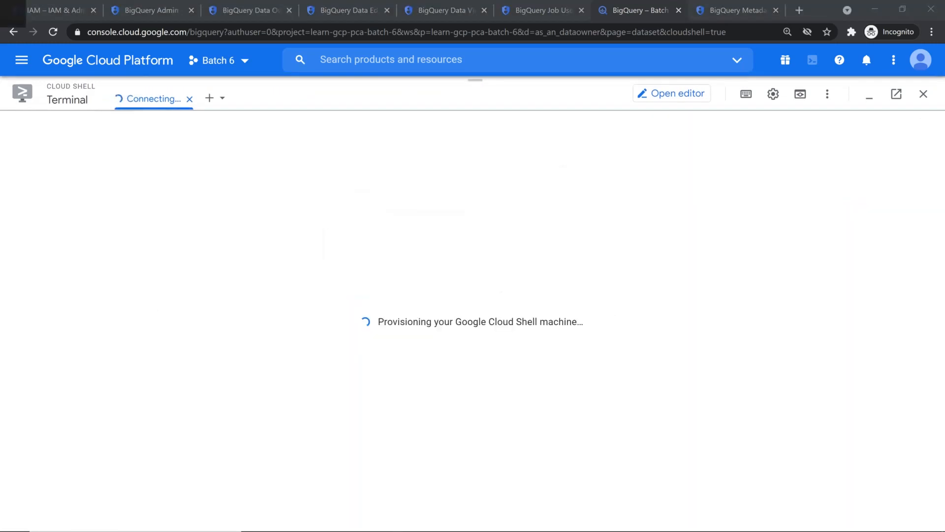
pyautogui.hotkey('alt', 'Tab')
pyautogui.scroll(7, 446, 354)
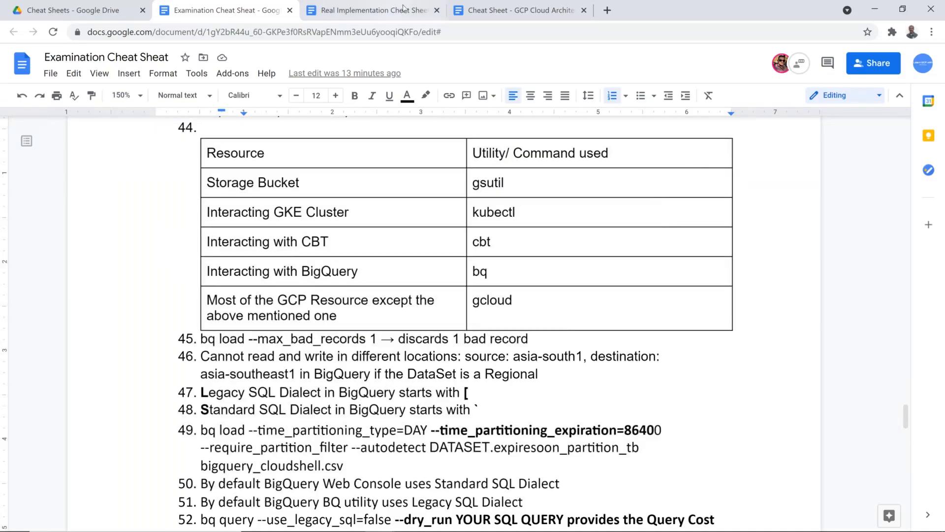
# Copy the 'Create ONE day expiring partitions' bq load command from the GCP Cloud Architect cheat sheet into Cloud Shell
pyautogui.click(515, 10)
pyautogui.scroll(-6, 363, 364)
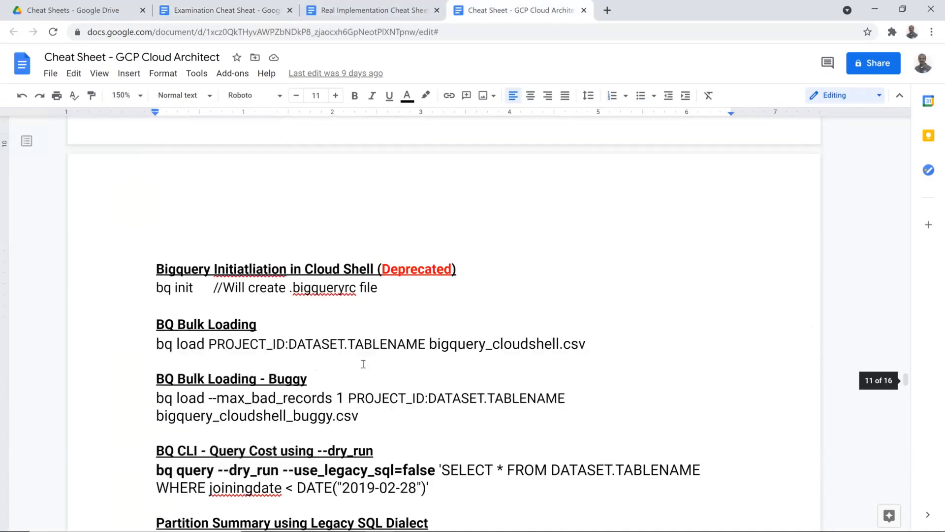
pyautogui.scroll(-2, 363, 364)
pyautogui.click(453, 370)
pyautogui.scroll(-2, 445, 394)
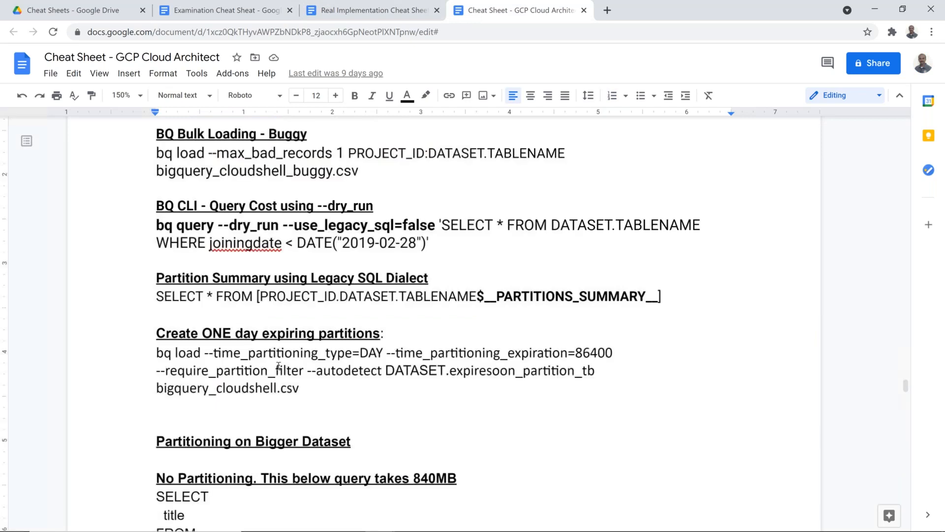
pyautogui.tripleClick(315, 394)
pyautogui.hotkey('ctrl', 'c')
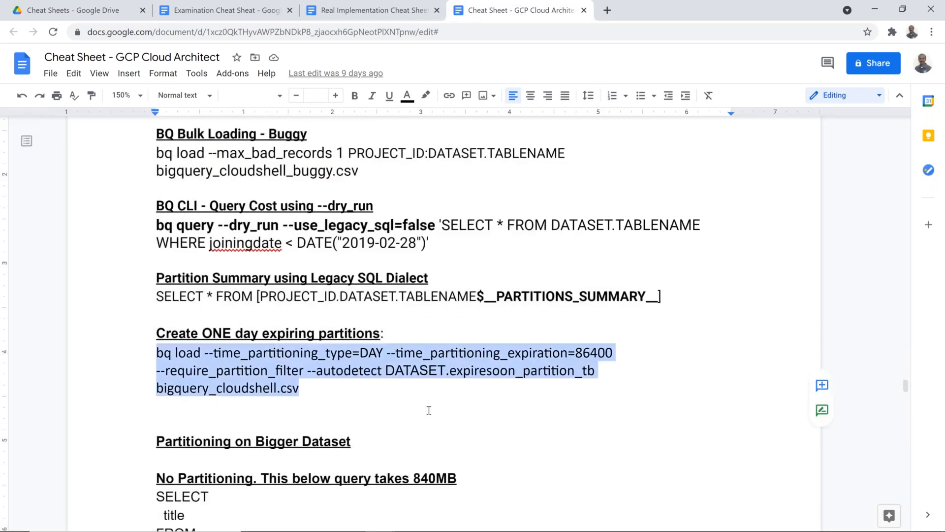
pyautogui.hotkey('alt', 'Tab')
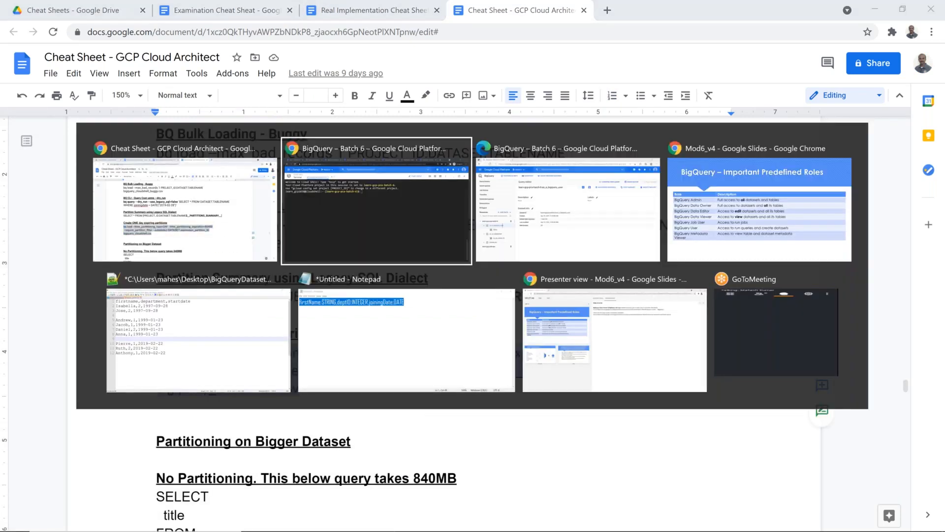
pyautogui.write('p')
pyautogui.press('Return')
# Paste the bq load command, changing the partition type from DAY to YEAR and expiration from 86400 to 7
pyautogui.hotkey('ctrl', 'l')
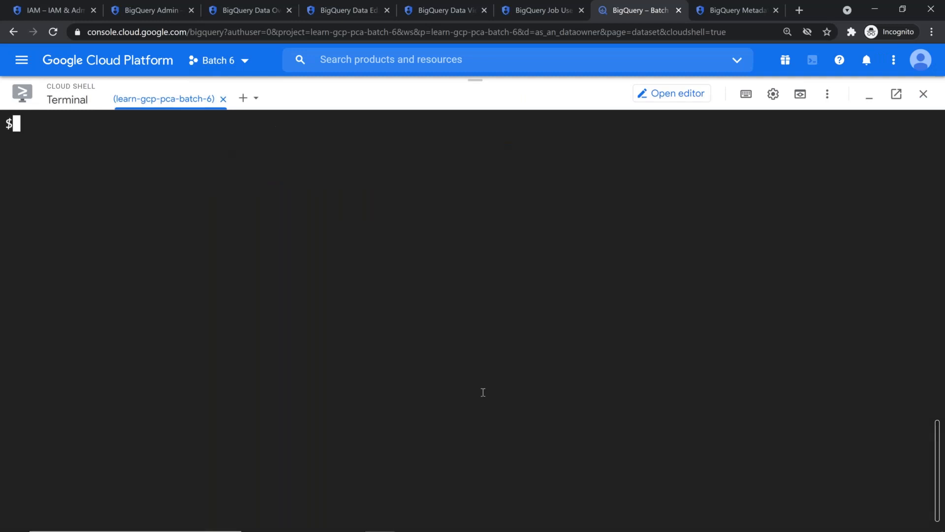
pyautogui.hotkey('ctrl', 'v')
pyautogui.press('Left')
pyautogui.press('Left')
pyautogui.press('Left')
pyautogui.press('Left')
pyautogui.press('Left')
pyautogui.press('Left')
pyautogui.press('Left')
pyautogui.press('Left')
pyautogui.press('Left')
pyautogui.press('Left')
pyautogui.press('Left')
pyautogui.press('Left')
pyautogui.press('Left')
pyautogui.press('Left')
pyautogui.press('Left')
pyautogui.press('Left')
pyautogui.press('Left')
pyautogui.press('Left')
pyautogui.press('Left')
pyautogui.press('Left')
pyautogui.press('Left')
pyautogui.press('Left')
pyautogui.press('Left')
pyautogui.press('Left')
pyautogui.press('Left')
pyautogui.press('Left')
pyautogui.press('Left')
pyautogui.press('Left')
pyautogui.press('Left')
pyautogui.press('Left')
pyautogui.press('Left')
pyautogui.press('Left')
pyautogui.press('Left')
pyautogui.press('Left')
pyautogui.press('Left')
pyautogui.press('Left')
pyautogui.press('Left')
pyautogui.press('Left')
pyautogui.press('Left')
pyautogui.press('Left')
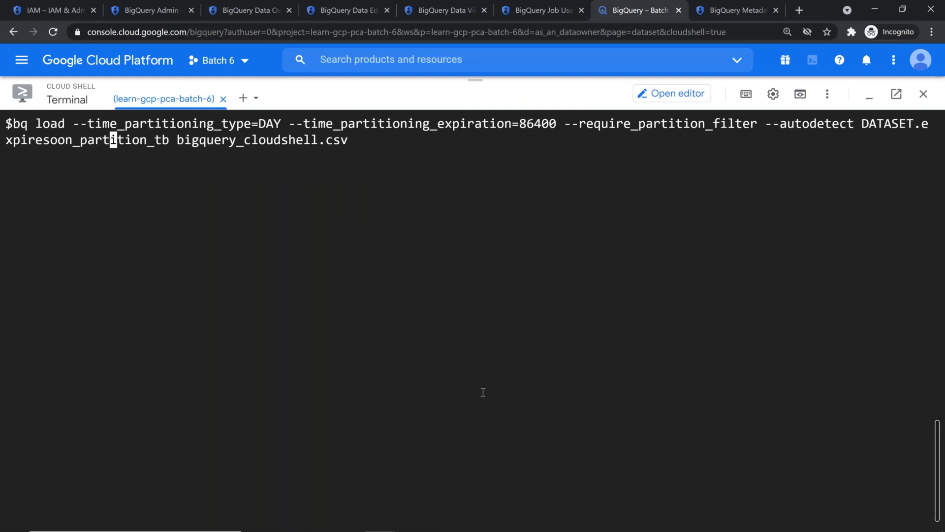
pyautogui.press('Left')
pyautogui.press('Left')
pyautogui.press('Left')
pyautogui.press('Left')
pyautogui.press('Left')
pyautogui.press('Left')
pyautogui.press('Left')
pyautogui.press('Left')
pyautogui.press('Left')
pyautogui.press('Left')
pyautogui.press('Left')
pyautogui.press('Left')
pyautogui.press('Left')
pyautogui.press('Left')
pyautogui.press('Left')
pyautogui.press('Left')
pyautogui.press('Left')
pyautogui.press('Left')
pyautogui.press('Left')
pyautogui.press('Left')
pyautogui.press('Left')
pyautogui.press('Left')
pyautogui.press('Delete')
pyautogui.press('Delete')
pyautogui.press('Delete')
pyautogui.write('YEAR')
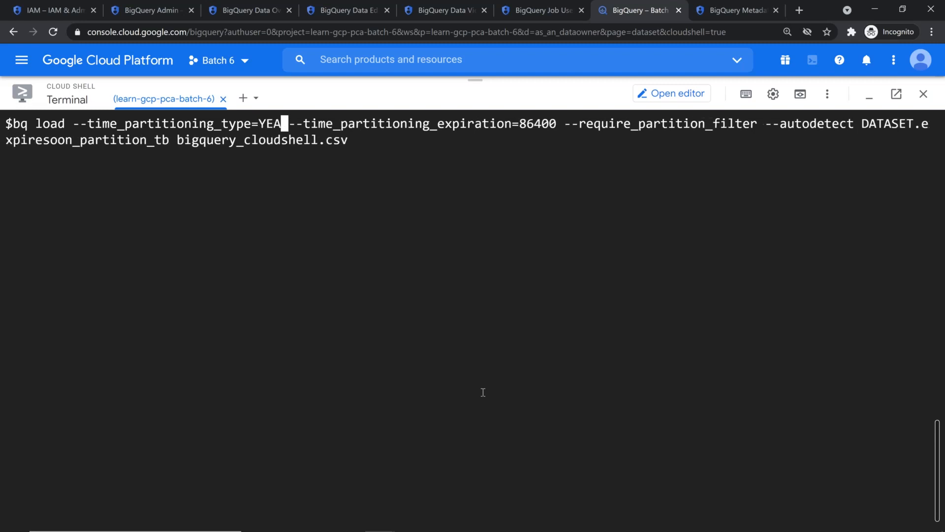
pyautogui.press('Right')
pyautogui.press('Right')
pyautogui.press('Right')
pyautogui.press('Right')
pyautogui.press('Right')
pyautogui.press('Right')
pyautogui.press('Right')
pyautogui.press('Right')
pyautogui.press('Right')
pyautogui.press('Right')
pyautogui.press('Right')
pyautogui.press('Right')
pyautogui.press('Right')
pyautogui.press('Right')
pyautogui.press('Right')
pyautogui.press('Right')
pyautogui.press('Right')
pyautogui.press('Right')
pyautogui.press('Right')
pyautogui.press('Right')
pyautogui.press('Right')
pyautogui.press('Right')
pyautogui.press('Delete')
pyautogui.press('Delete')
pyautogui.press('Delete')
pyautogui.press('Delete')
pyautogui.press('Delete')
pyautogui.press('Delete')
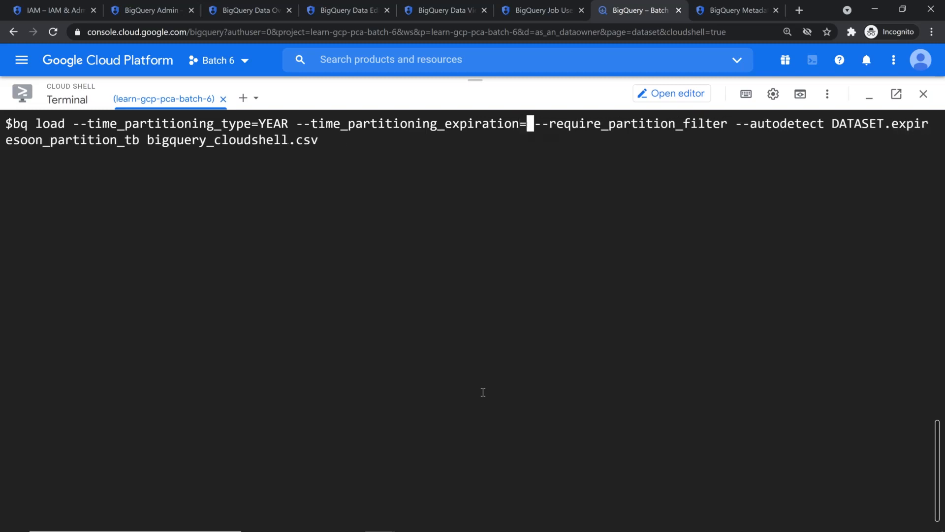
pyautogui.write('7')
# Set the target dataset to batch6_ds with a renamed partition_tb table, and run the load
pyautogui.press('Right')
pyautogui.press('Right')
pyautogui.press('Right')
pyautogui.press('Right')
pyautogui.press('Right')
pyautogui.press('Right')
pyautogui.press('Right')
pyautogui.press('Right')
pyautogui.press('Right')
pyautogui.press('Right')
pyautogui.press('Right')
pyautogui.press('Right')
pyautogui.press('Right')
pyautogui.press('Right')
pyautogui.press('Right')
pyautogui.press('Right')
pyautogui.press('Right')
pyautogui.press('Right')
pyautogui.press('Right')
pyautogui.press('Right')
pyautogui.press('Right')
pyautogui.press('Right')
pyautogui.press('Right')
pyautogui.press('Right')
pyautogui.press('Right')
pyautogui.press('Right')
pyautogui.press('Right')
pyautogui.press('Right')
pyautogui.press('Right')
pyautogui.press('Right')
pyautogui.press('Right')
pyautogui.press('Right')
pyautogui.press('Right')
pyautogui.press('Left')
pyautogui.press('Left')
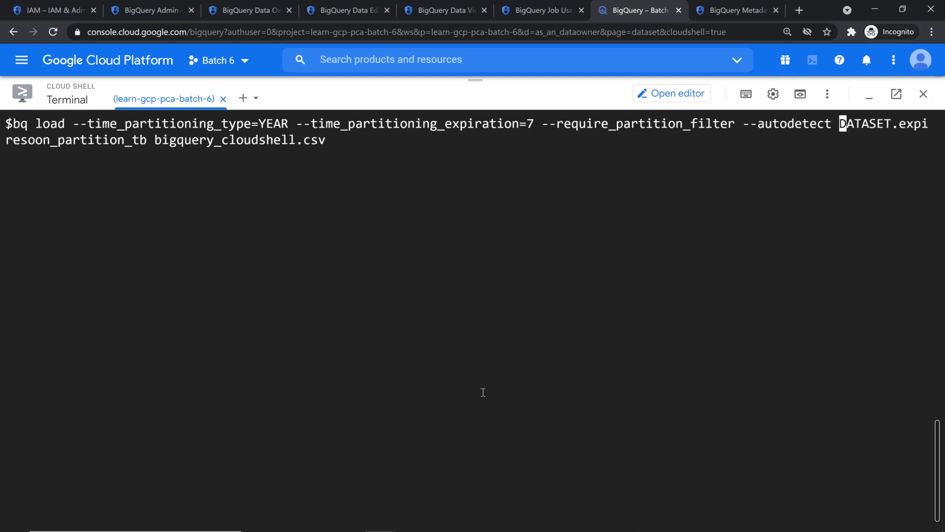
pyautogui.press('Delete')
pyautogui.press('Delete')
pyautogui.press('Delete')
pyautogui.press('Delete')
pyautogui.press('Delete')
pyautogui.press('Delete')
pyautogui.press('Delete')
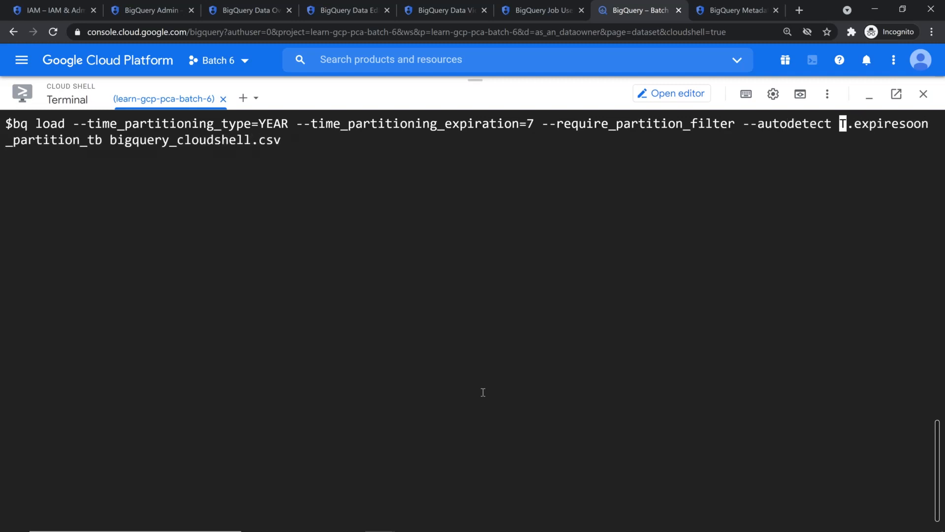
pyautogui.write('batch')
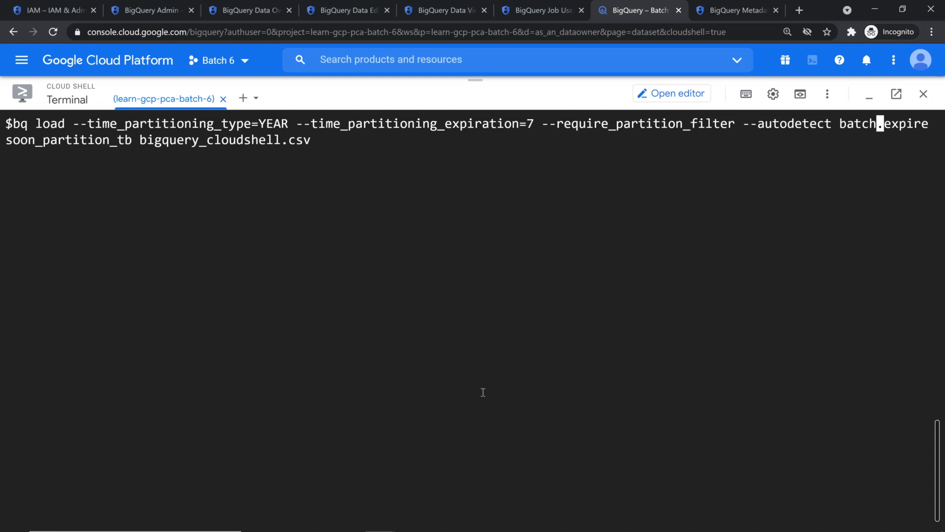
pyautogui.write('6_ds')
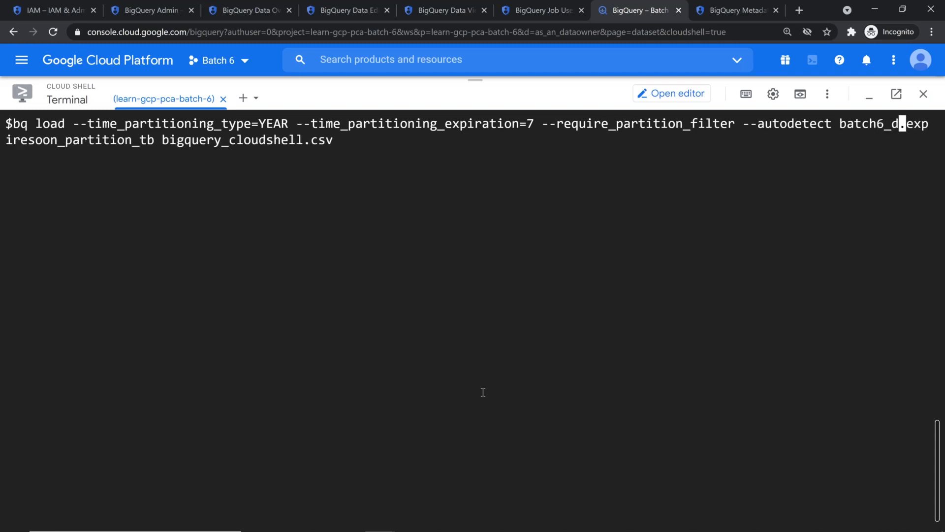
pyautogui.press('Right')
pyautogui.press('Delete')
pyautogui.press('Delete')
pyautogui.press('Delete')
pyautogui.press('Delete')
pyautogui.press('Delete')
pyautogui.press('Delete')
pyautogui.press('Delete')
pyautogui.press('Delete')
pyautogui.press('Delete')
pyautogui.press('Delete')
pyautogui.press('Delete')
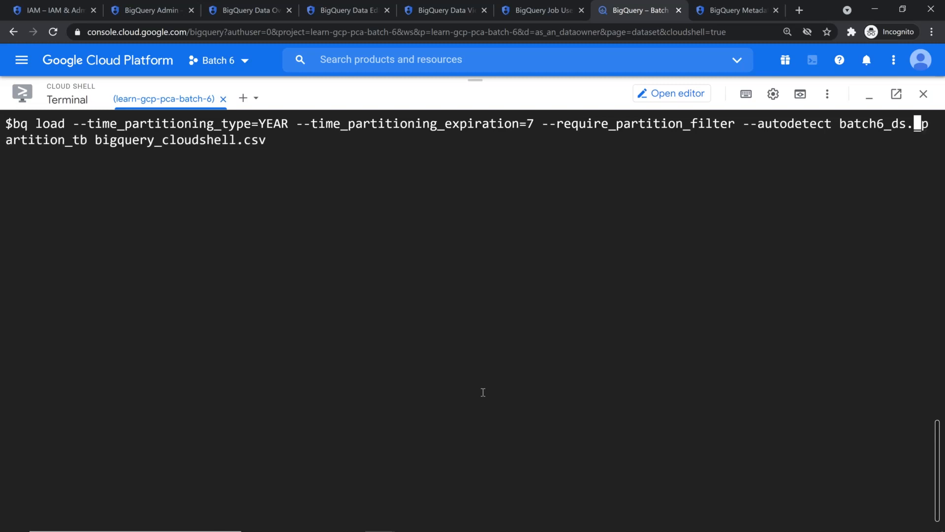
pyautogui.press('Right')
pyautogui.press('Right')
pyautogui.press('Right')
pyautogui.press('Right')
pyautogui.press('Right')
pyautogui.press('Right')
pyautogui.press('Right')
pyautogui.press('Right')
pyautogui.press('Right')
pyautogui.press('Right')
pyautogui.press('Right')
pyautogui.press('Right')
pyautogui.press('Right')
pyautogui.press('Right')
pyautogui.press('Right')
pyautogui.press('Right')
pyautogui.press('Right')
pyautogui.press('Right')
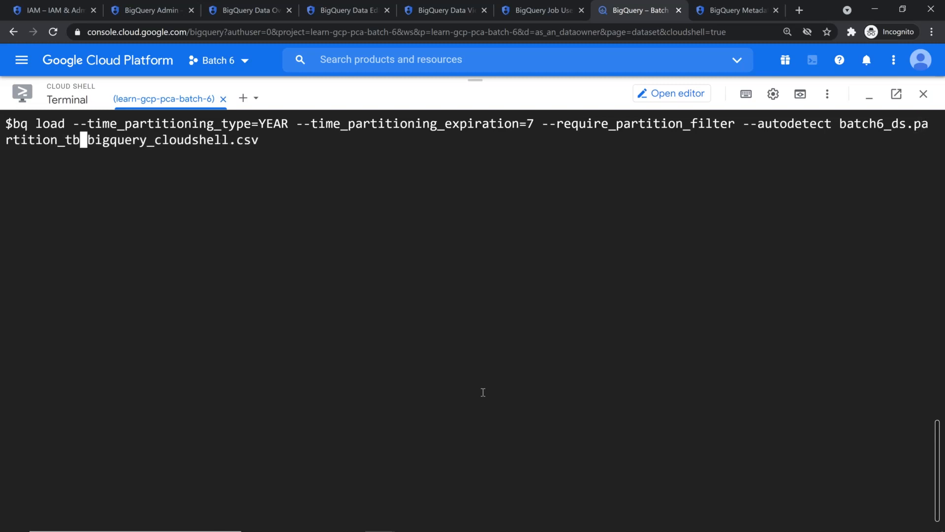
pyautogui.press('Left')
pyautogui.press('Left')
pyautogui.press('Left')
pyautogui.press('Left')
pyautogui.press('Left')
pyautogui.press('Left')
pyautogui.write('_kumar')
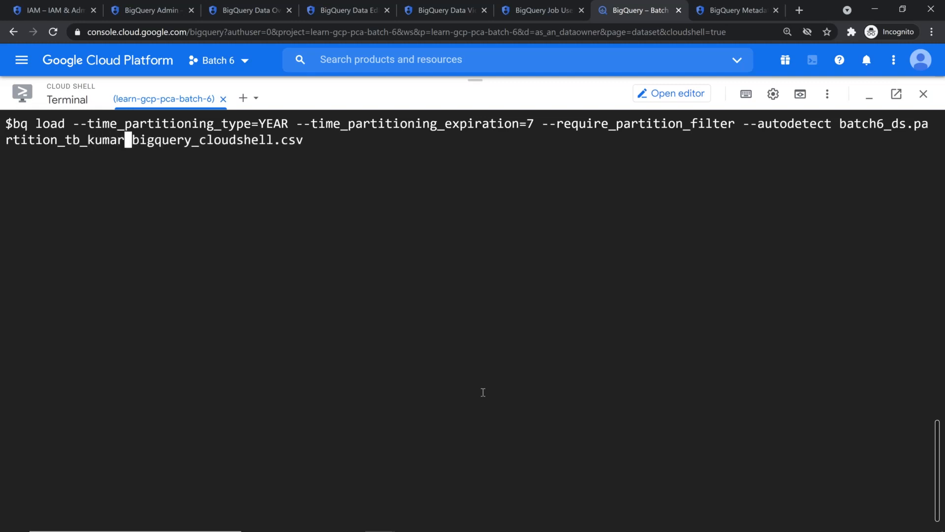
pyautogui.press('End')
pyautogui.press('Return')
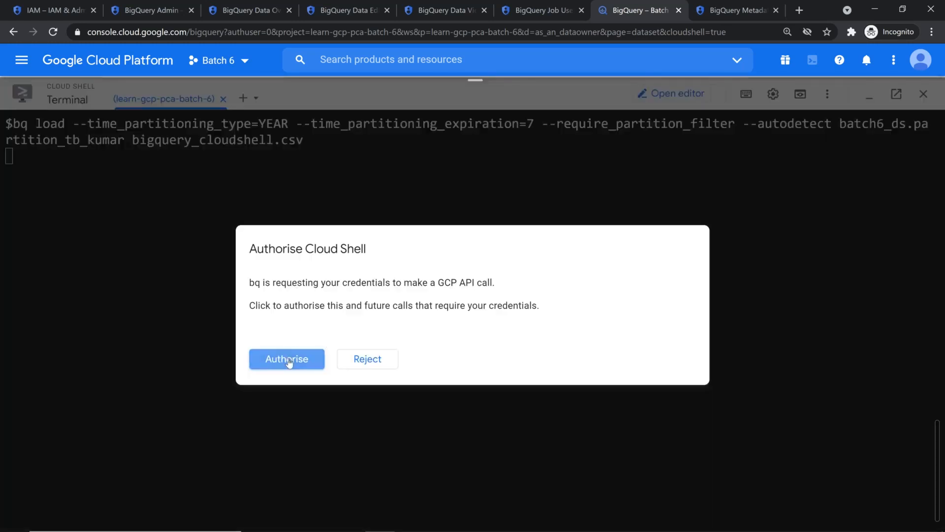
# Authorise Cloud Shell, then try listing tables with the mistyped bq ls batch6_ls
pyautogui.click(289, 363)
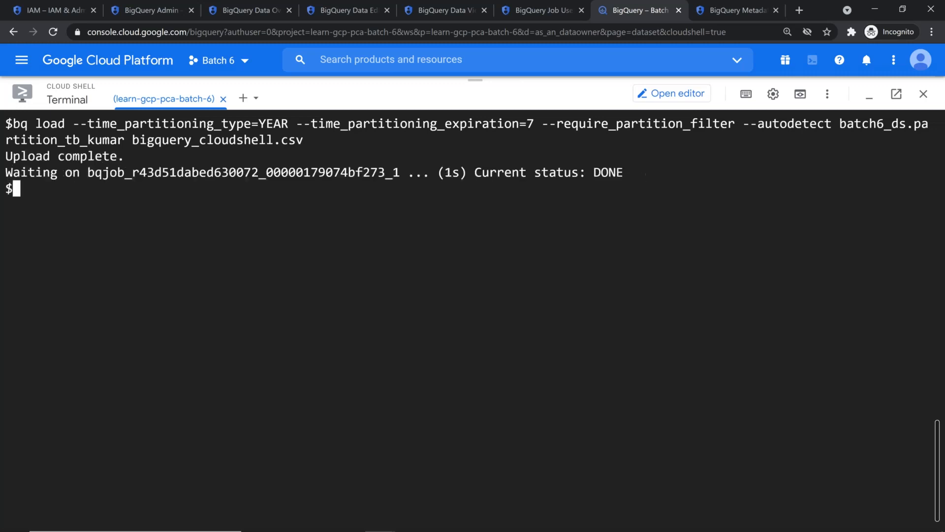
pyautogui.press('Return')
pyautogui.press('Return')
pyautogui.write('bq ls ba')
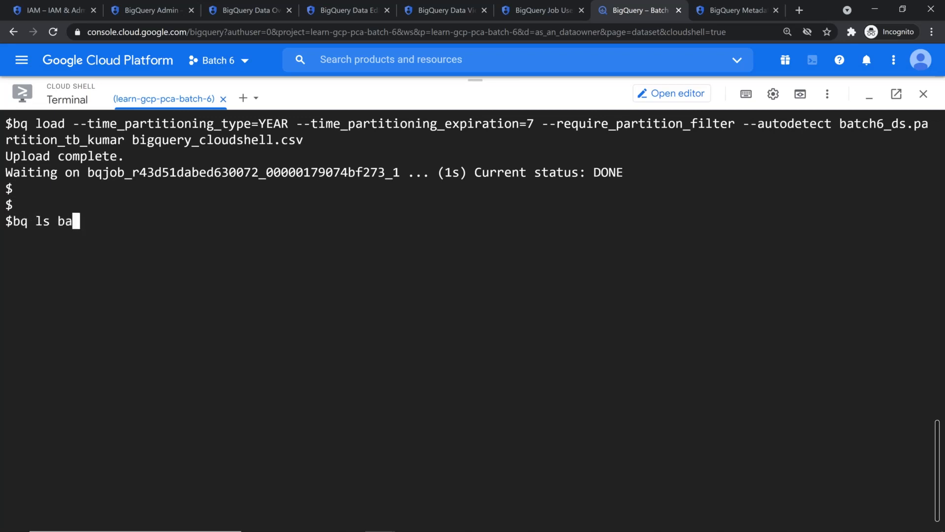
pyautogui.write('tch6_ls')
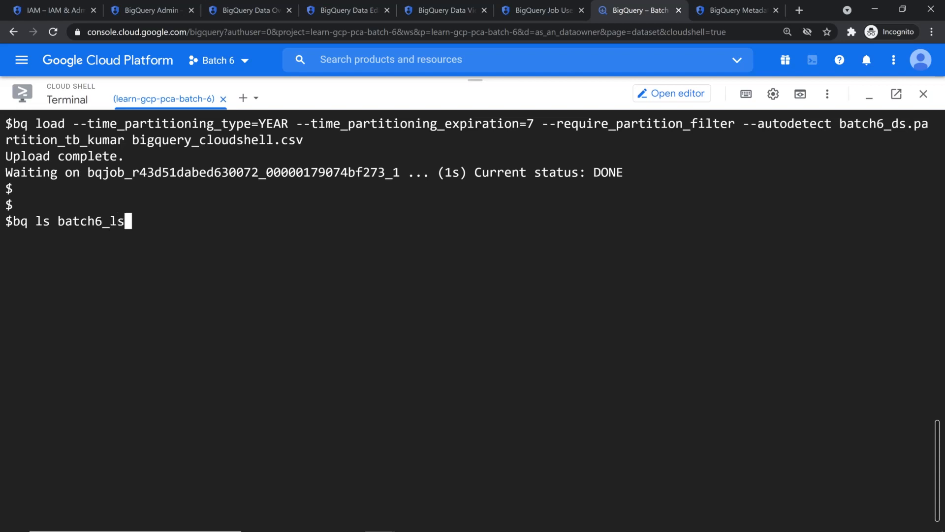
pyautogui.press('Return')
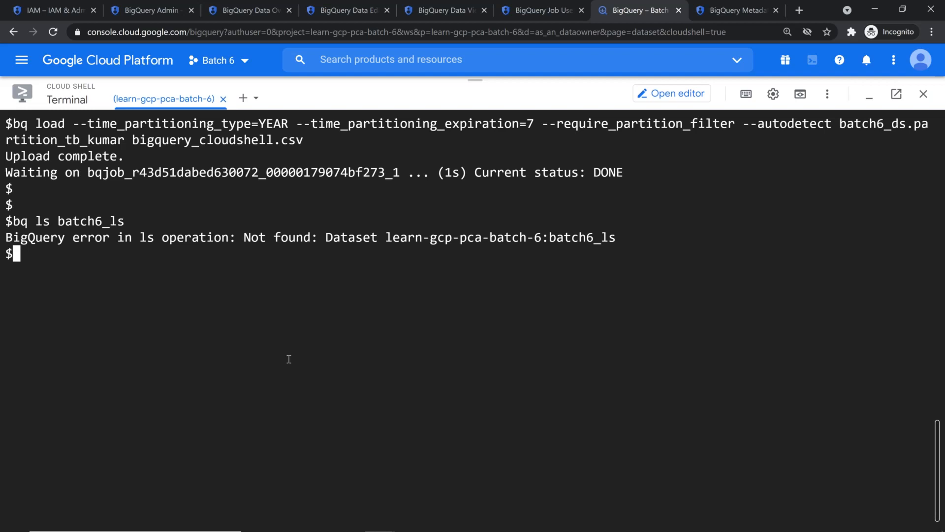
# Rerun the listing as bq ls batch6_ds and highlight the new table's 7000 expirationMs value
pyautogui.hotkey('ctrl', 'l')
pyautogui.press('Up')
pyautogui.press('Left')
pyautogui.press('BackSpace')
pyautogui.write('d')
pyautogui.press('Return')
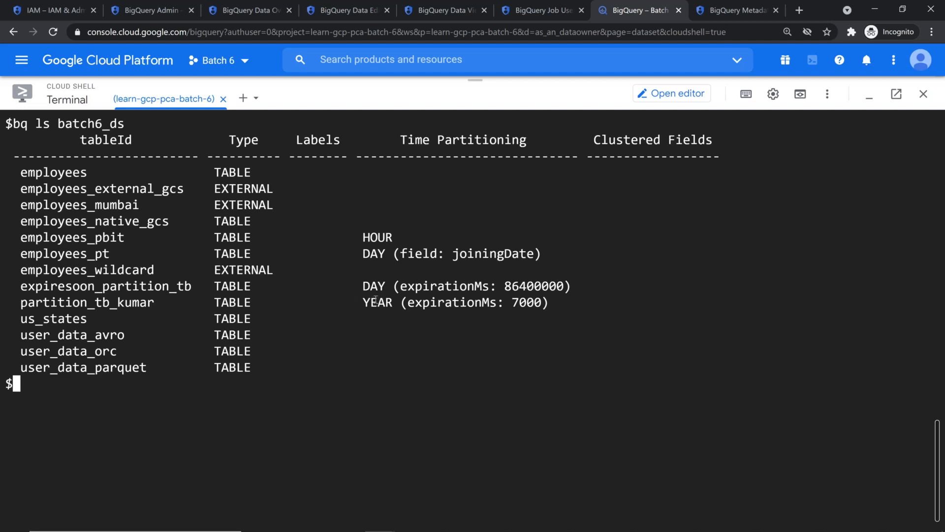
pyautogui.doubleClick(514, 303)
pyautogui.hotkey('alt', 'Tab')
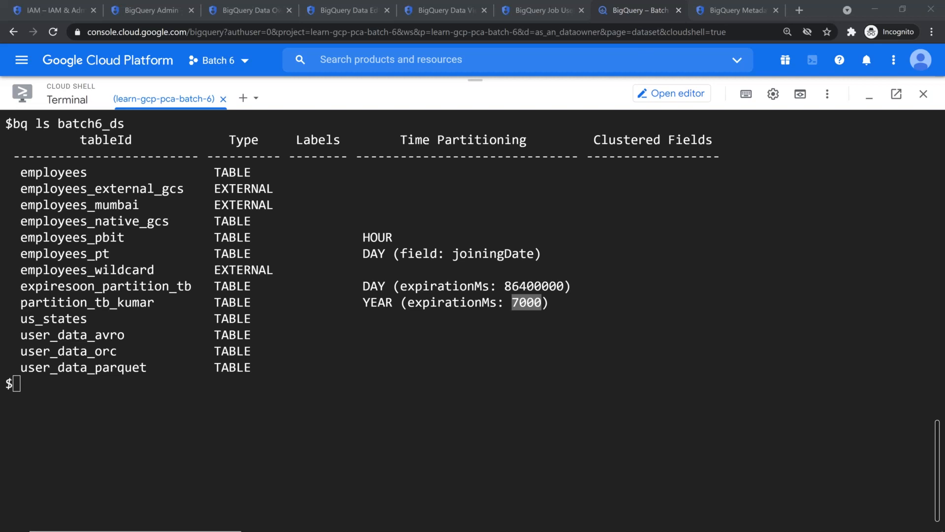